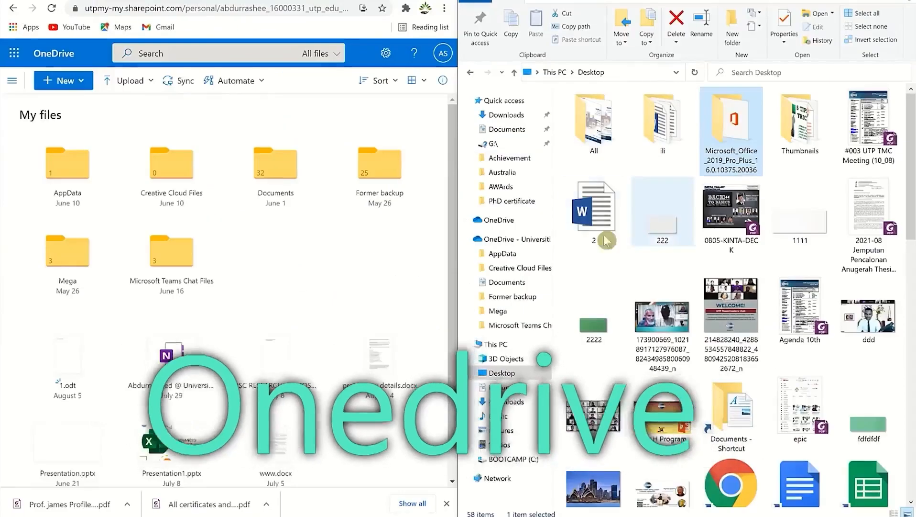
# Step: Drag the To Do window aside to reveal the OneDrive Personal Cloud Storage page
pyautogui.moveTo(604, 234); pyautogui.dragTo(331, 287)
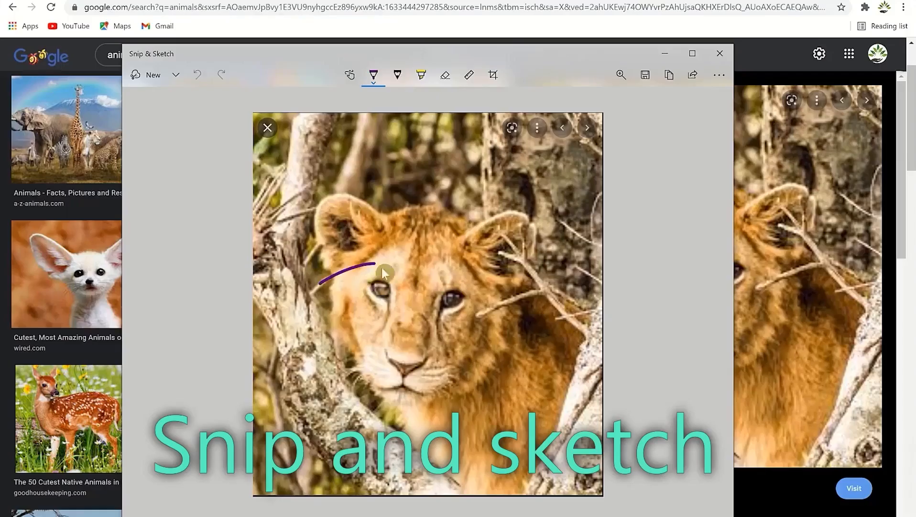
pyautogui.moveTo(382, 267); pyautogui.dragTo(368, 306)
pyautogui.moveTo(430, 263)
pyautogui.mouseDown()
pyautogui.moveTo(450, 319)
pyautogui.moveTo(434, 264)
pyautogui.mouseUp()
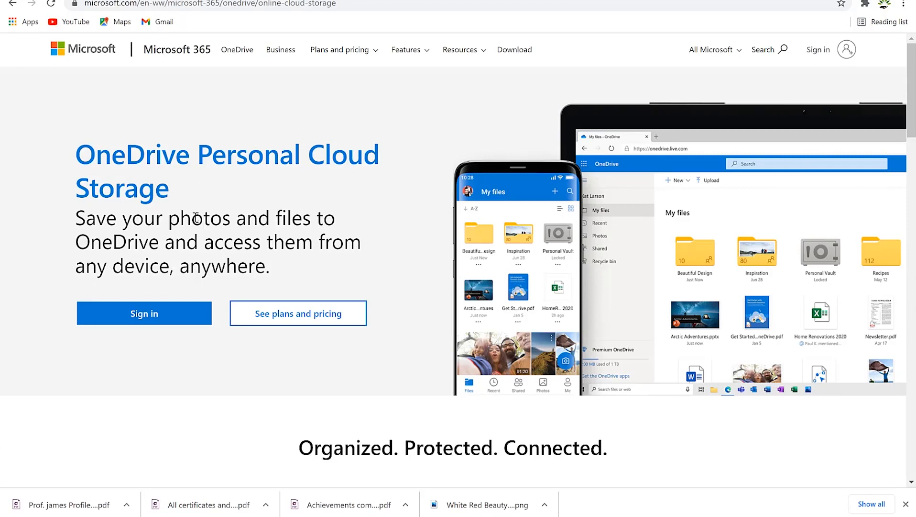
# Step: Go to the OneDrive Download page from the site's top navigation bar
pyautogui.click(512, 55)
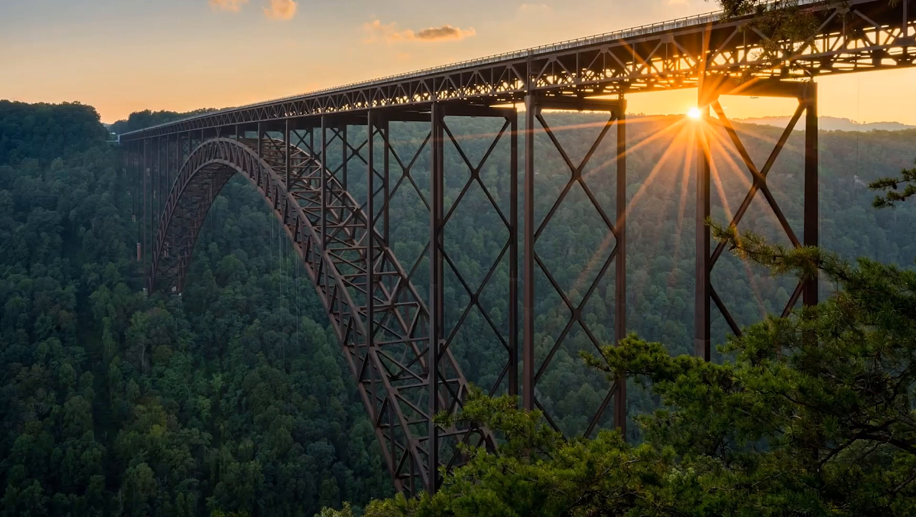
# Step: Search Windows for 'one' and launch OneDrive to open its synced folder
pyautogui.press('super')
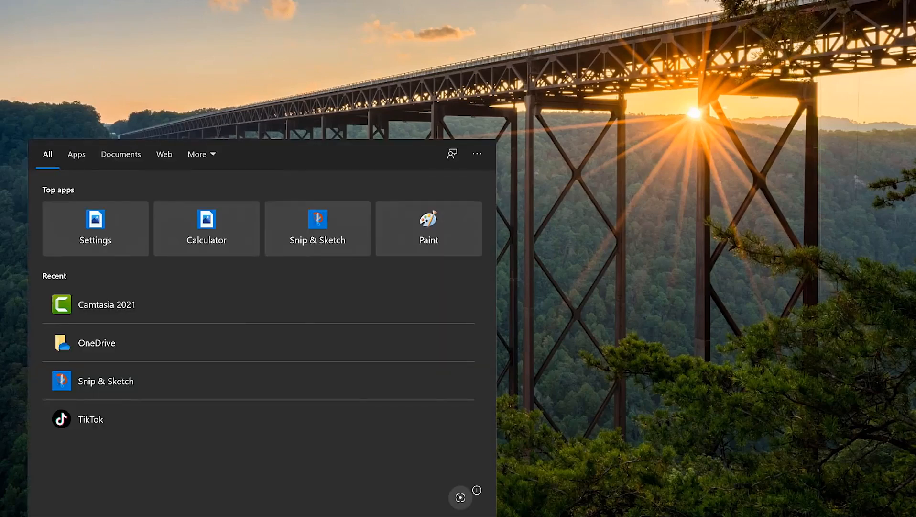
pyautogui.write('one')
pyautogui.click(130, 214)
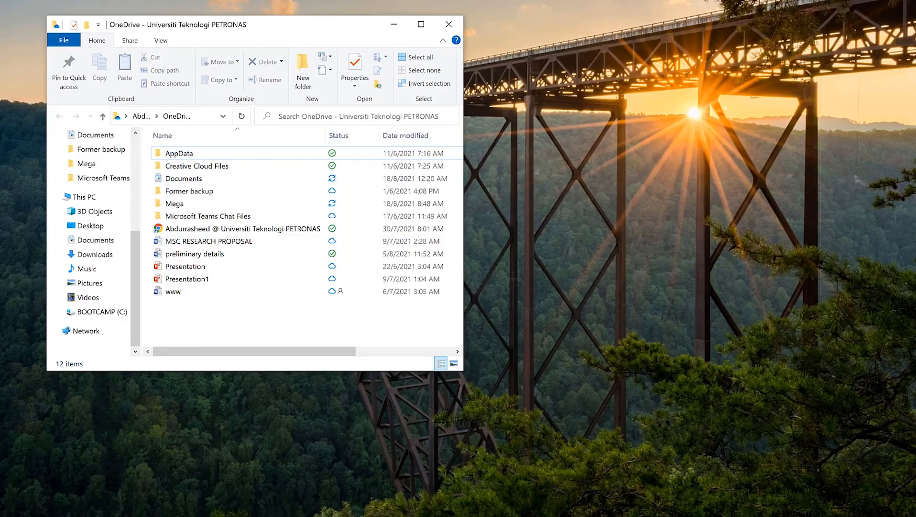
# Step: Sort the OneDrive files by Status in reverse order, then show the OneDrive sync panel
pyautogui.click(758, 516)
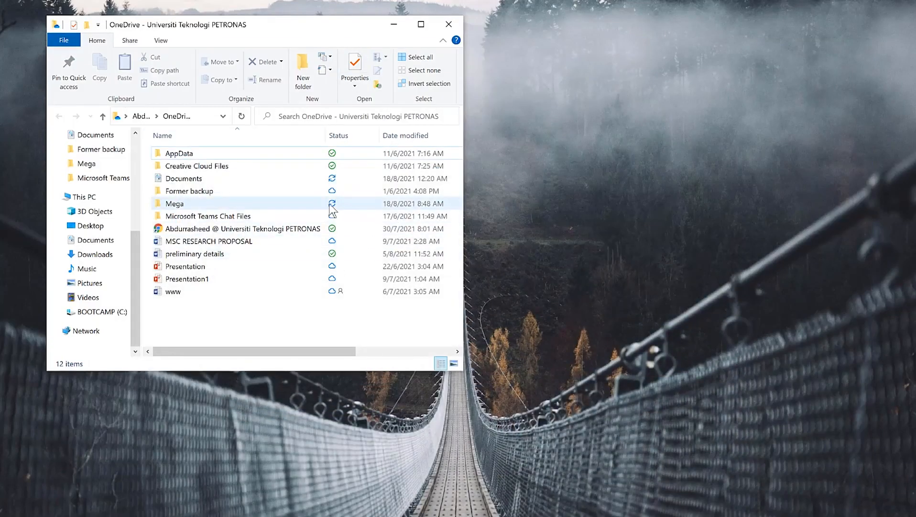
pyautogui.click(341, 134)
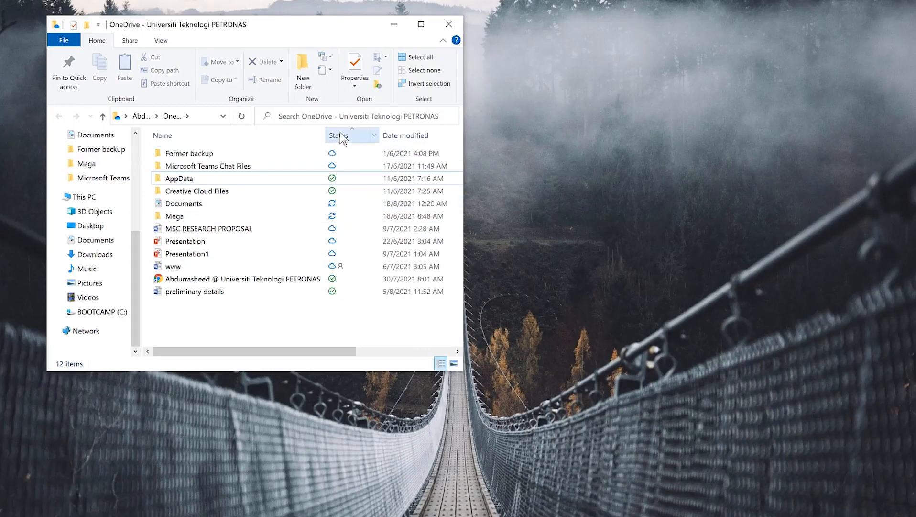
pyautogui.click(343, 135)
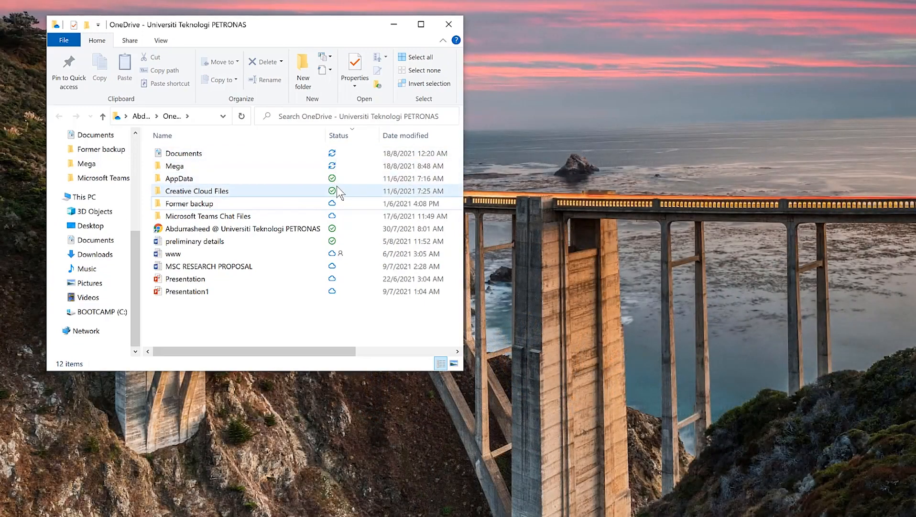
pyautogui.moveTo(336, 186)
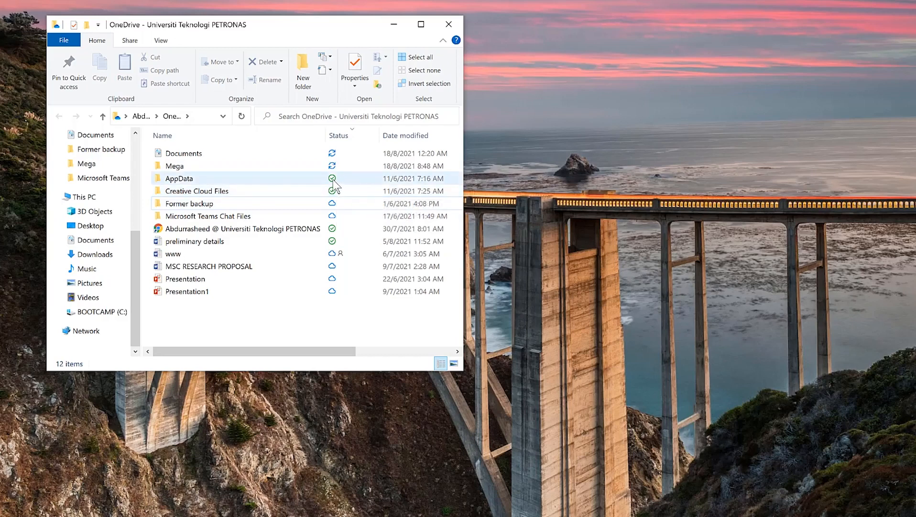
pyautogui.moveTo(339, 205)
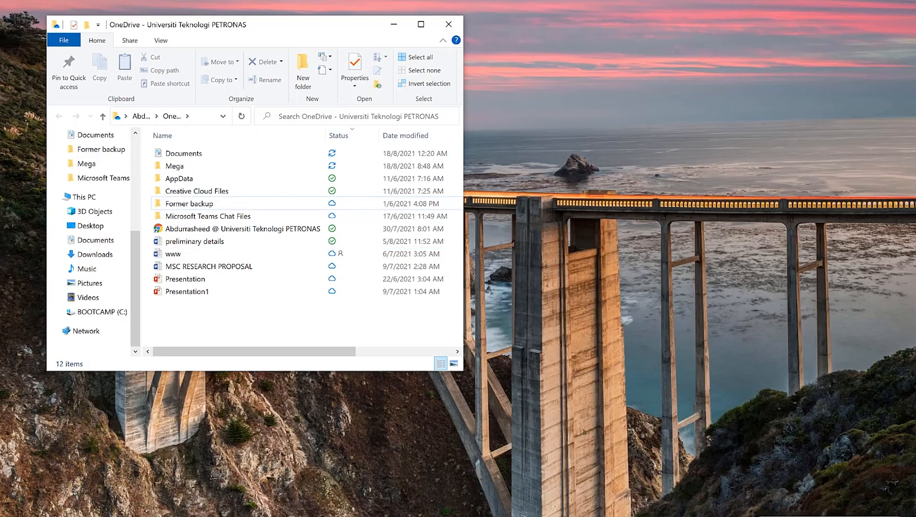
pyautogui.click(759, 516)
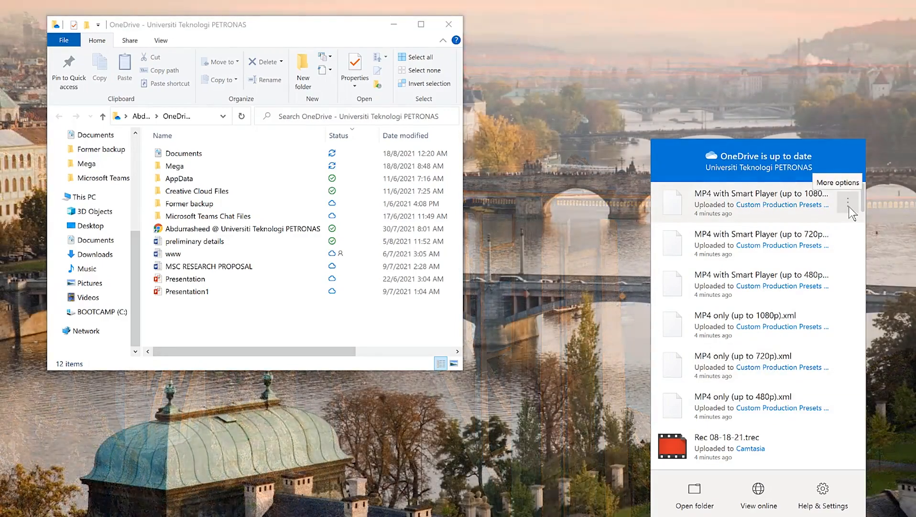
# Step: Share 'MP4 with Smart Player (up to 1080p).xml' from its More options menu in the flyout
pyautogui.click(849, 205)
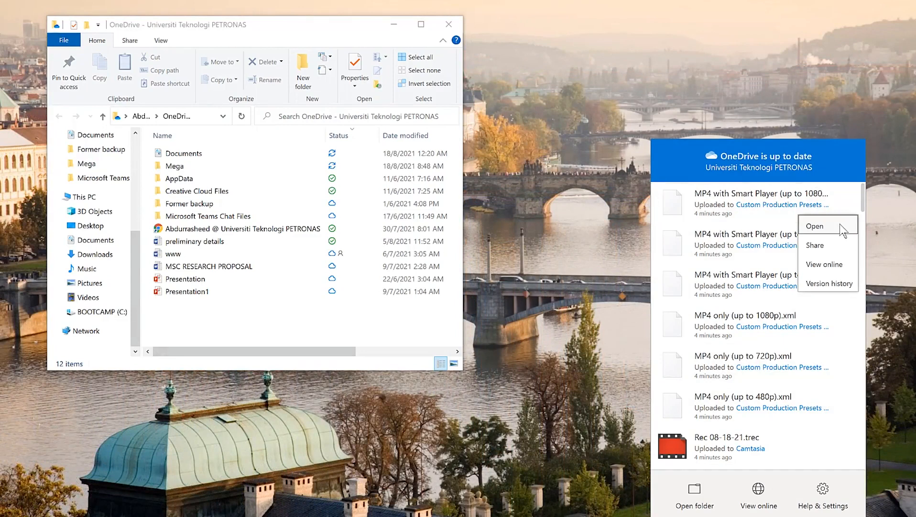
pyautogui.click(829, 245)
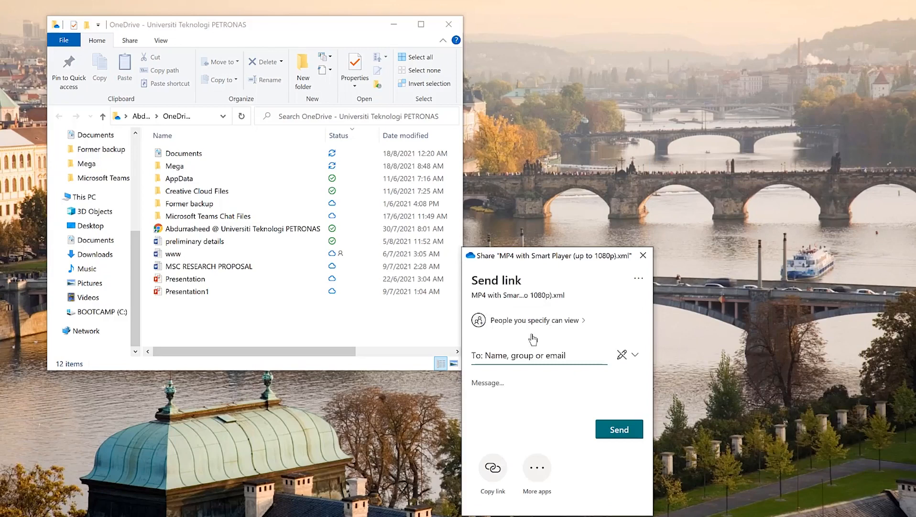
pyautogui.click(547, 355)
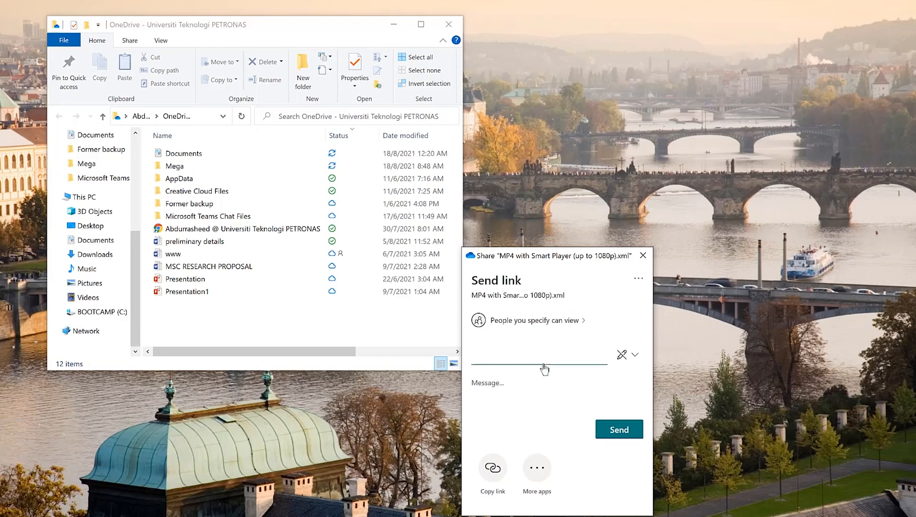
pyautogui.click(633, 356)
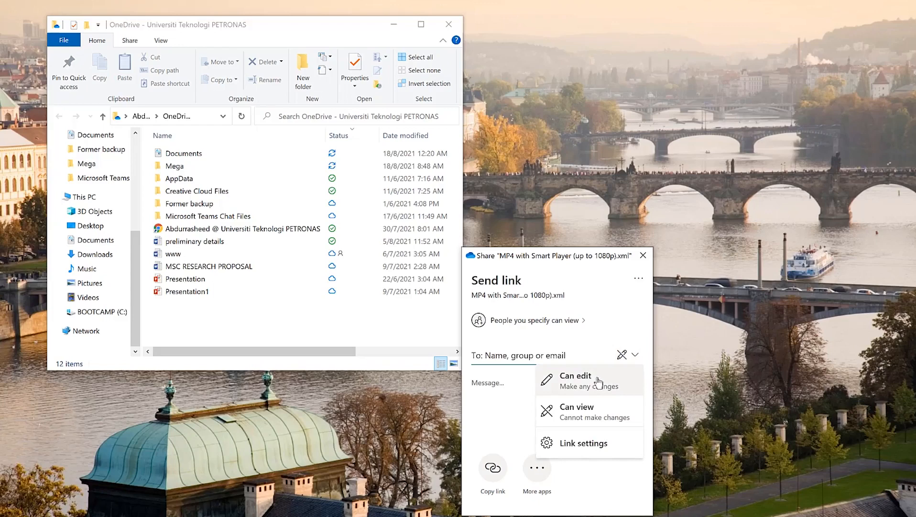
pyautogui.click(593, 409)
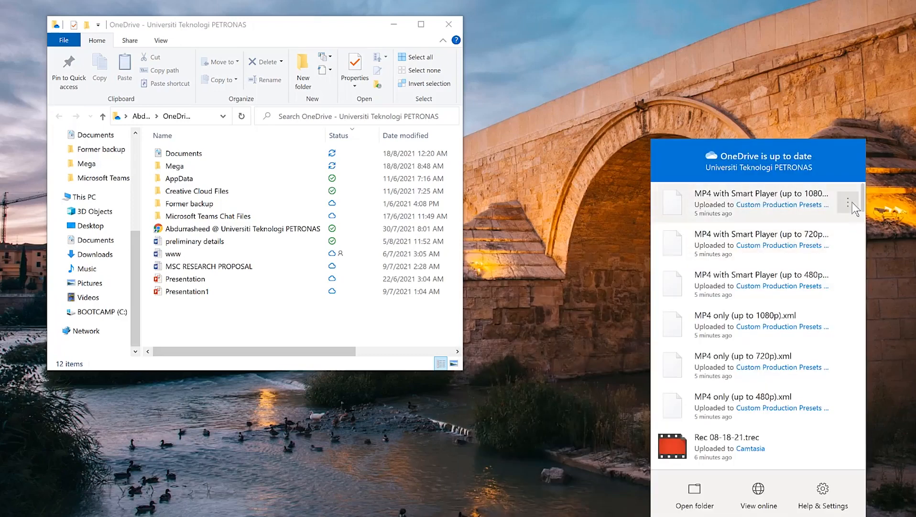
# Step: Reopen the latest upload's options, then close the OneDrive panel to return to File Explorer
pyautogui.click(848, 203)
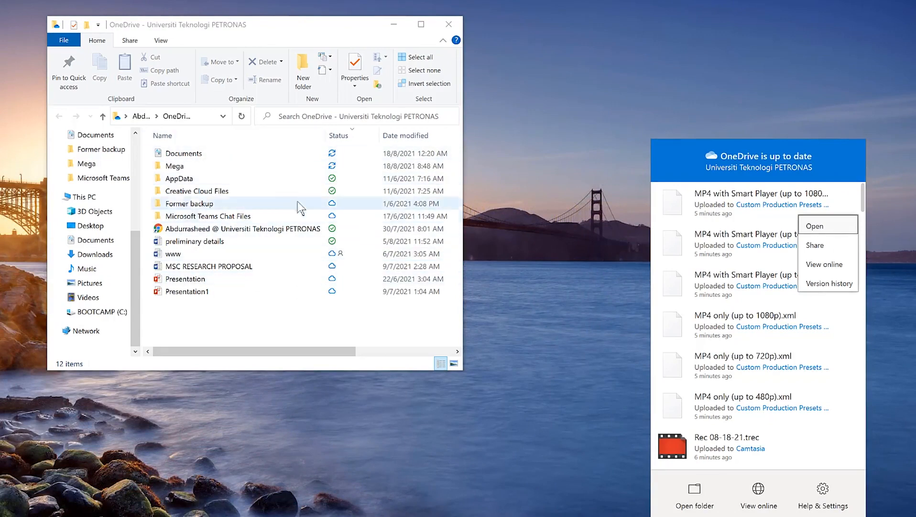
pyautogui.click(421, 24)
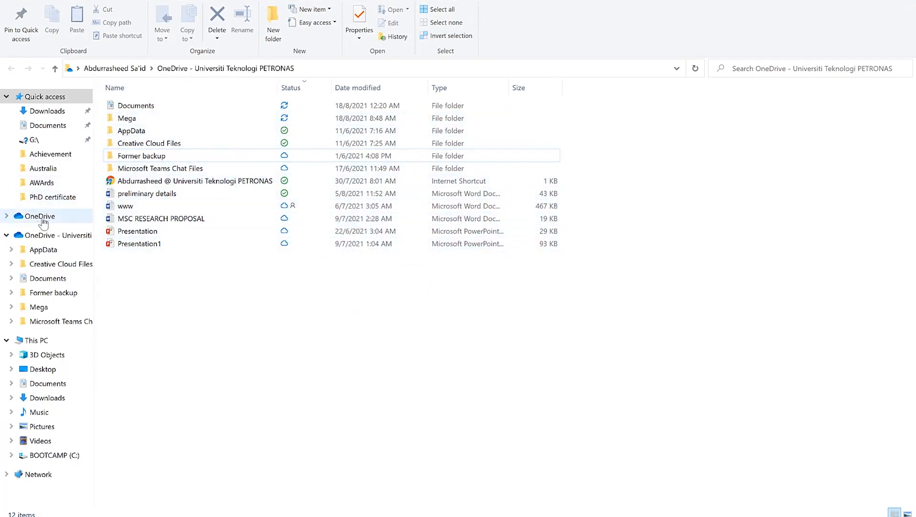
# Step: Open and close a share dialog for Creative Cloud Files, then reopen its context menu
pyautogui.rightClick(190, 145)
pyautogui.rightClick(178, 143)
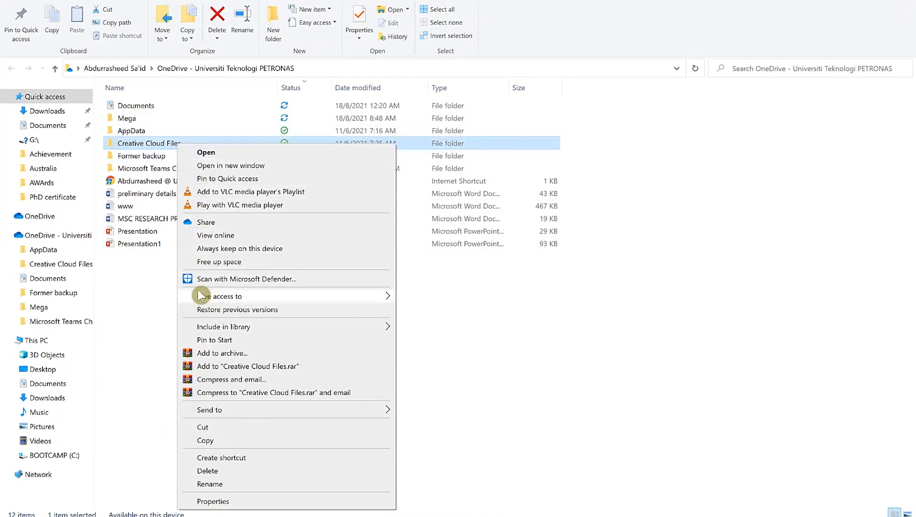
pyautogui.click(222, 221)
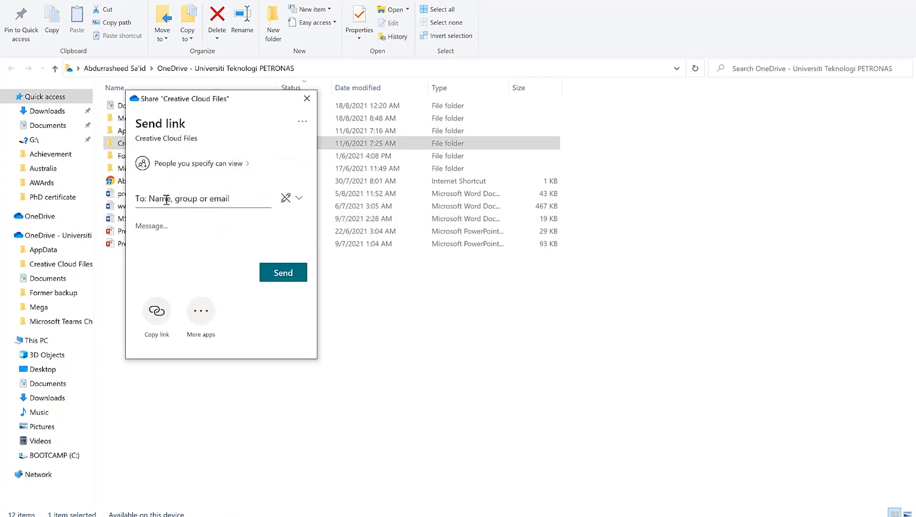
pyautogui.click(196, 223)
pyautogui.click(307, 98)
pyautogui.rightClick(179, 136)
pyautogui.rightClick(170, 146)
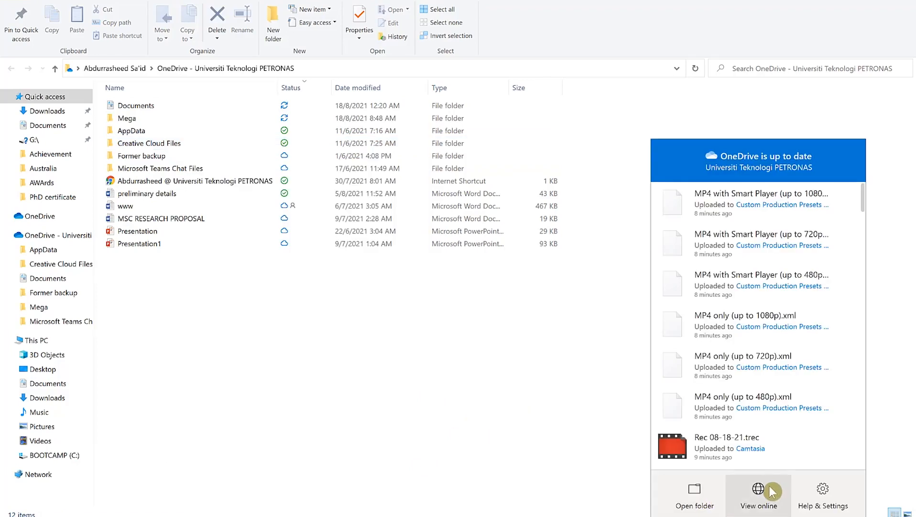
# Step: Close the OneDrive panel and move the File Explorer window to the right
pyautogui.click(476, 327)
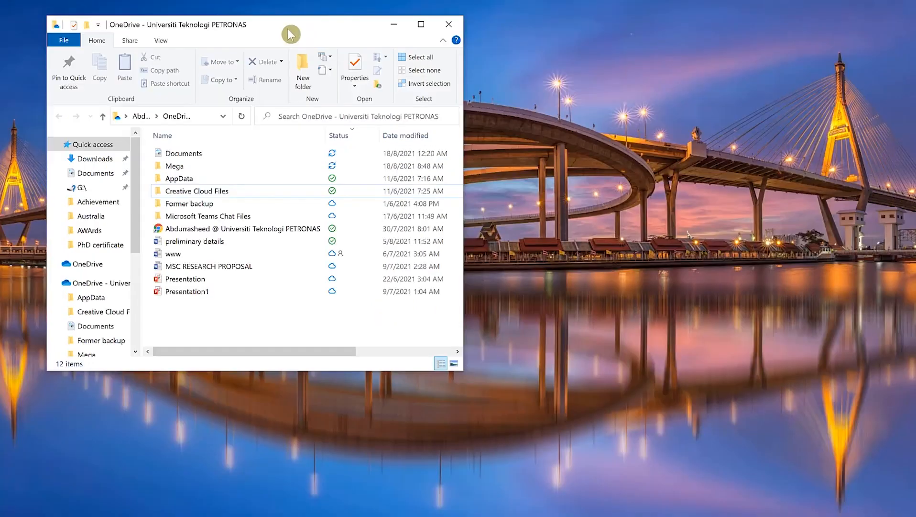
pyautogui.moveTo(288, 29); pyautogui.dragTo(482, 20)
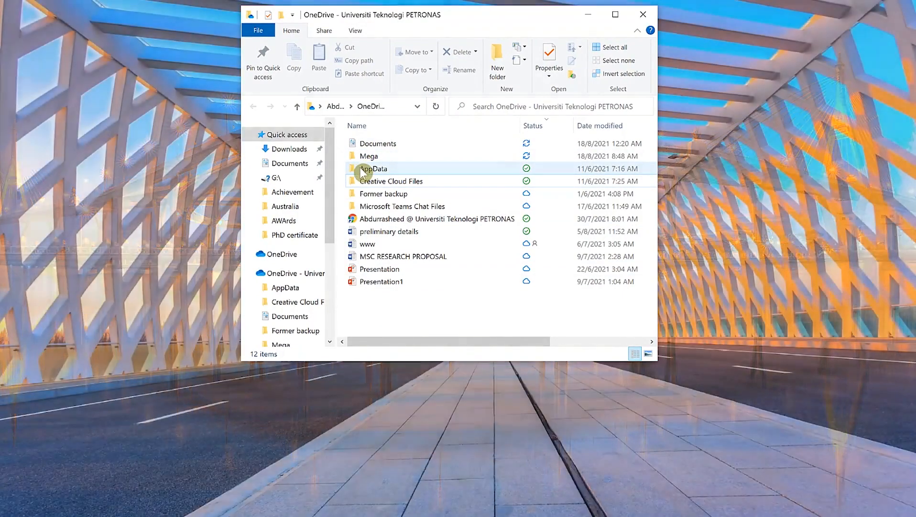
# Step: Drag document 1 from the Desktop into the OneDrive folder and check its upload status
pyautogui.moveTo(364, 174)
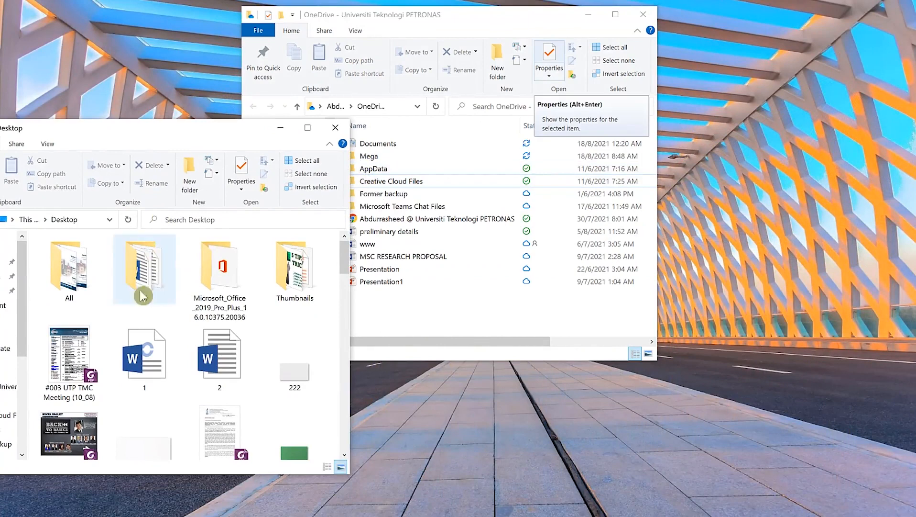
pyautogui.click(150, 367)
pyautogui.moveTo(150, 367); pyautogui.dragTo(460, 314)
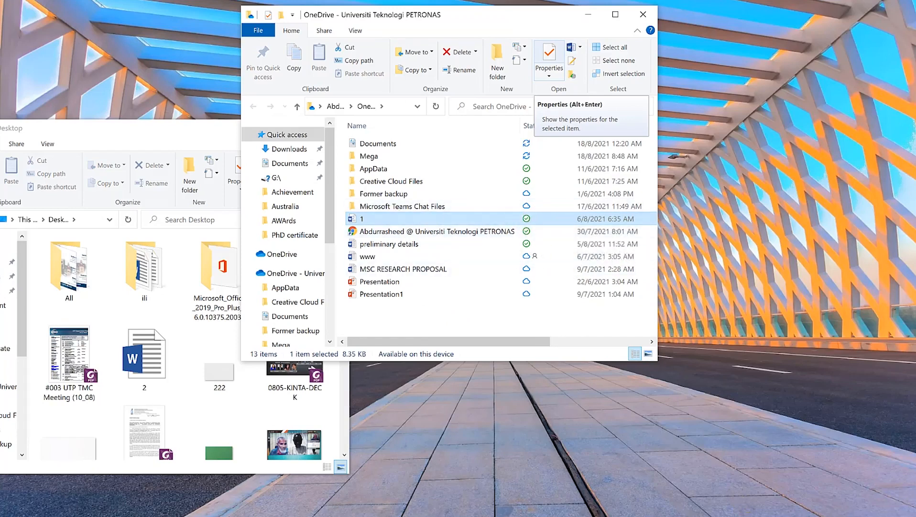
pyautogui.click(760, 516)
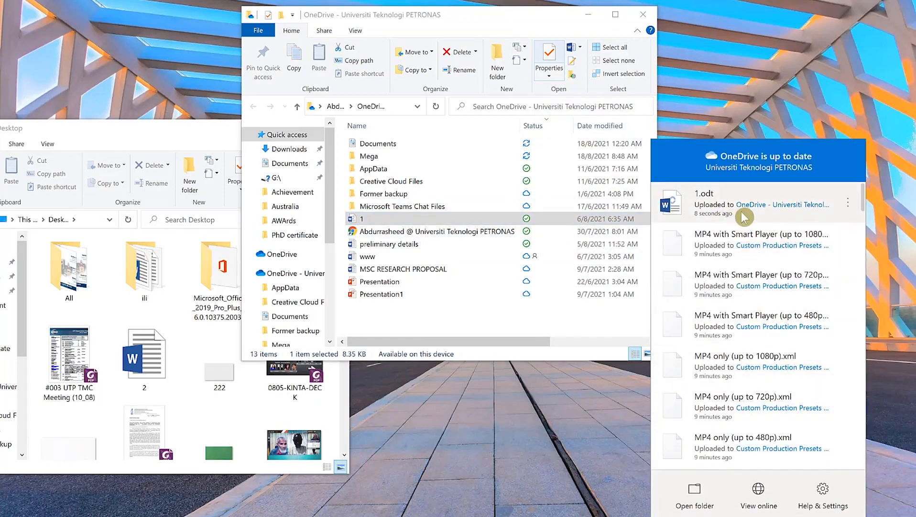
# Step: View the More options for uploaded 1.odt, then close the OneDrive panel
pyautogui.click(850, 202)
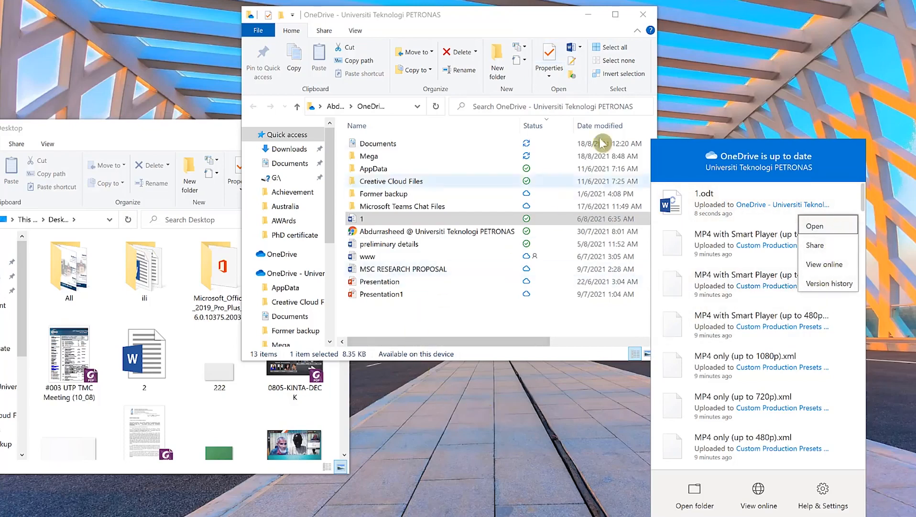
pyautogui.click(510, 25)
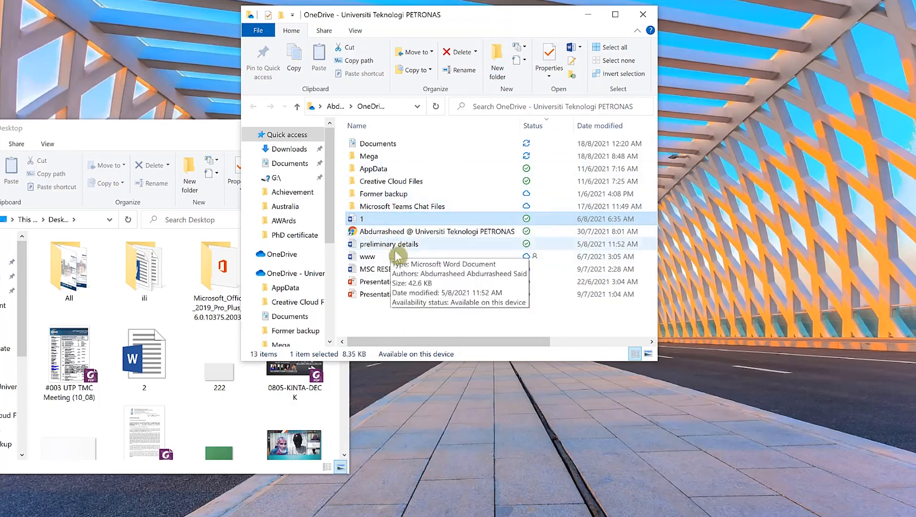
# Step: Drag Microsoft_Office onto the OneDrive window and back, minimize that window, and reopen OneDrive's status panel
pyautogui.moveTo(220, 273); pyautogui.dragTo(446, 287)
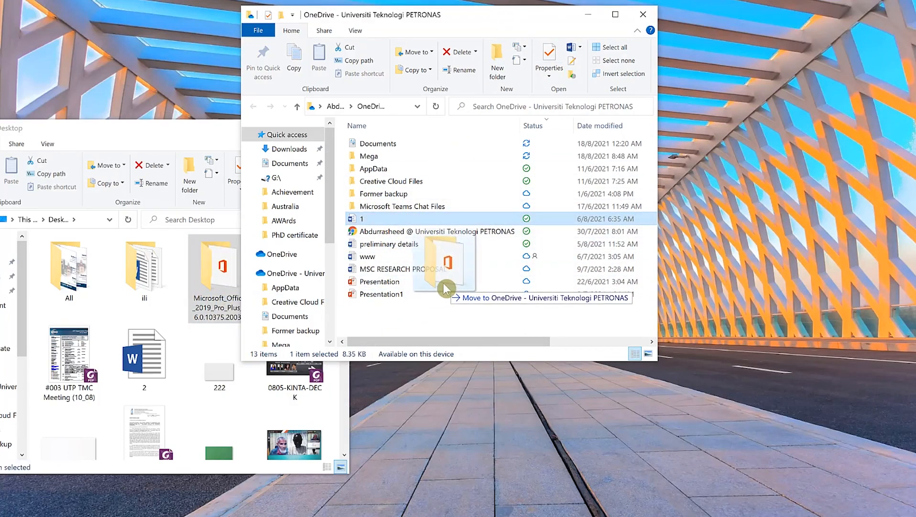
pyautogui.moveTo(446, 288); pyautogui.dragTo(208, 298)
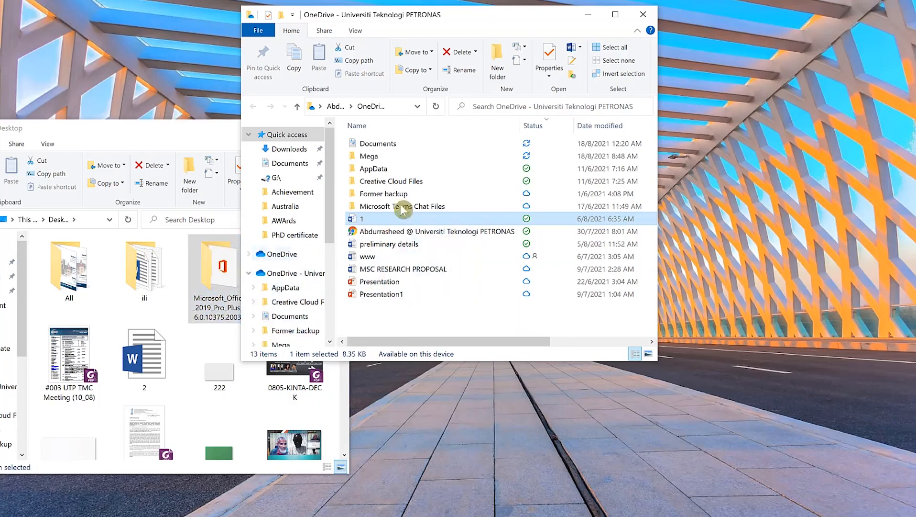
pyautogui.click(589, 14)
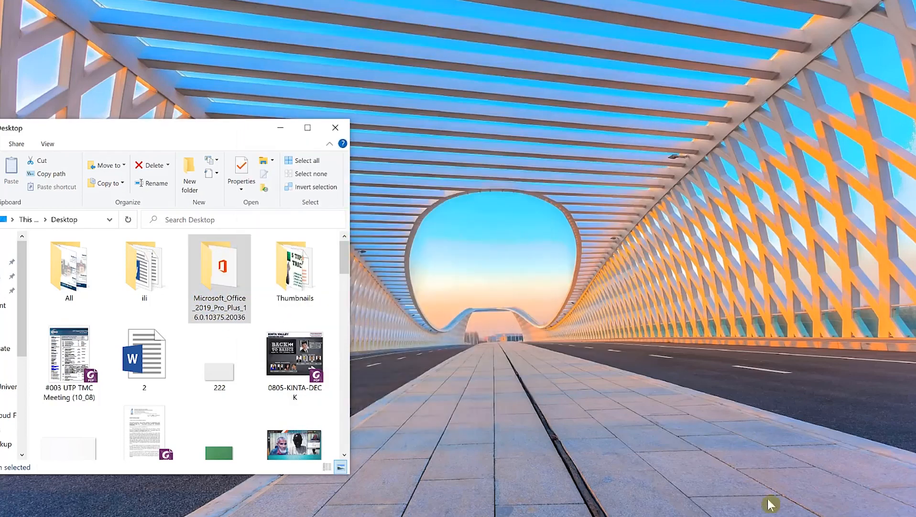
pyautogui.click(760, 516)
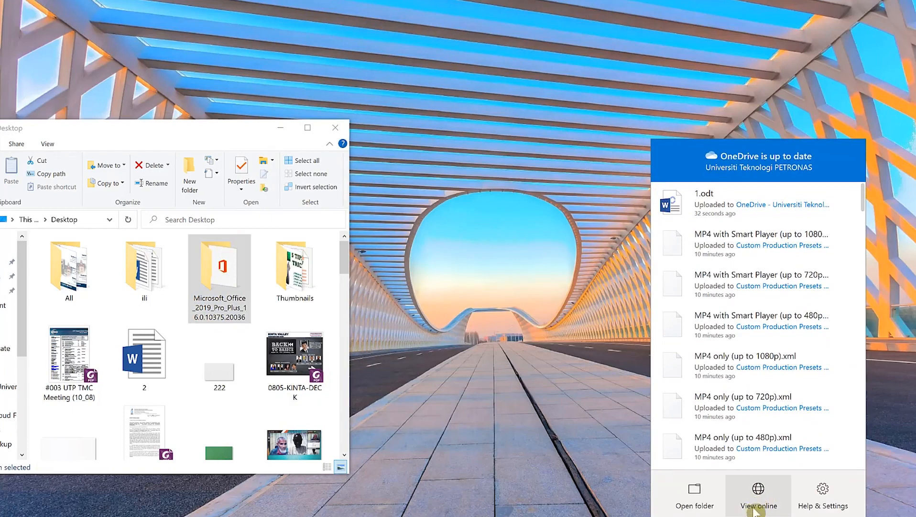
# Step: Open the OneDrive website's My files page from the sync panel's View online link
pyautogui.click(758, 508)
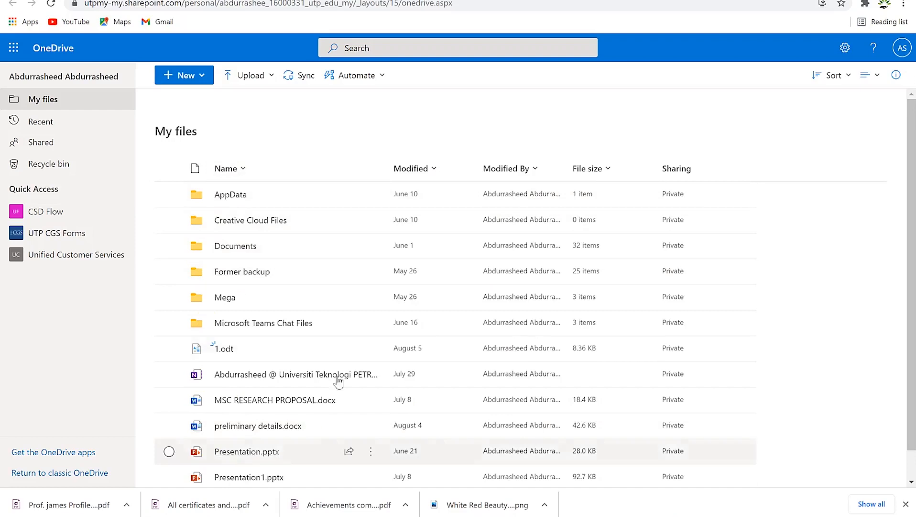
# Step: Cycle My files through Tiles, Compact List and List layouts, ending on Tiles
pyautogui.click(879, 78)
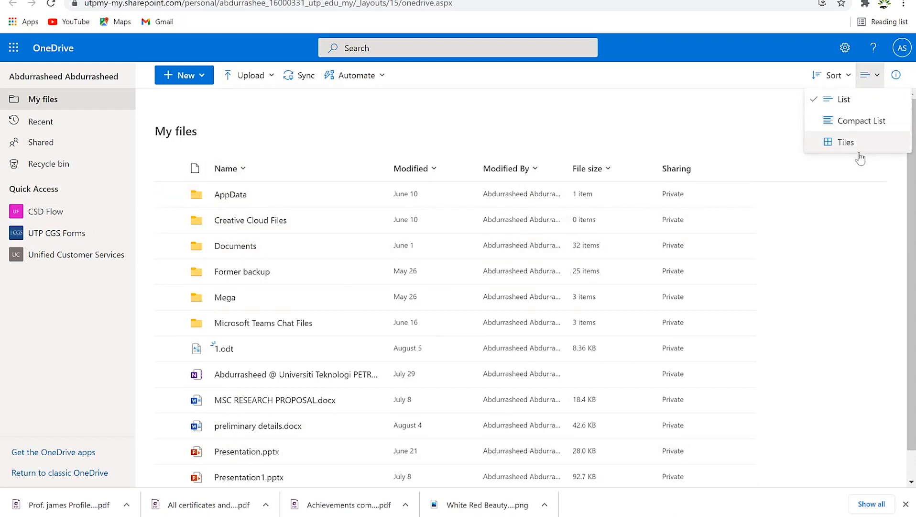
pyautogui.click(846, 143)
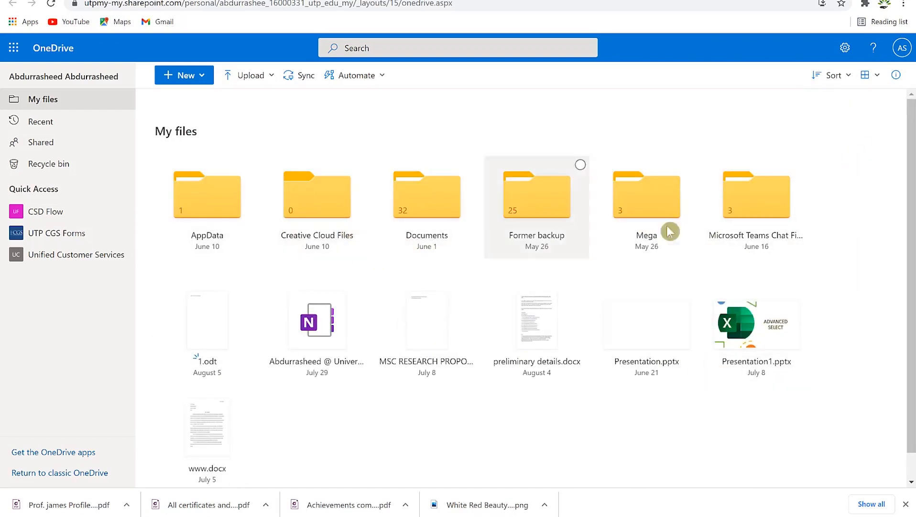
pyautogui.click(873, 77)
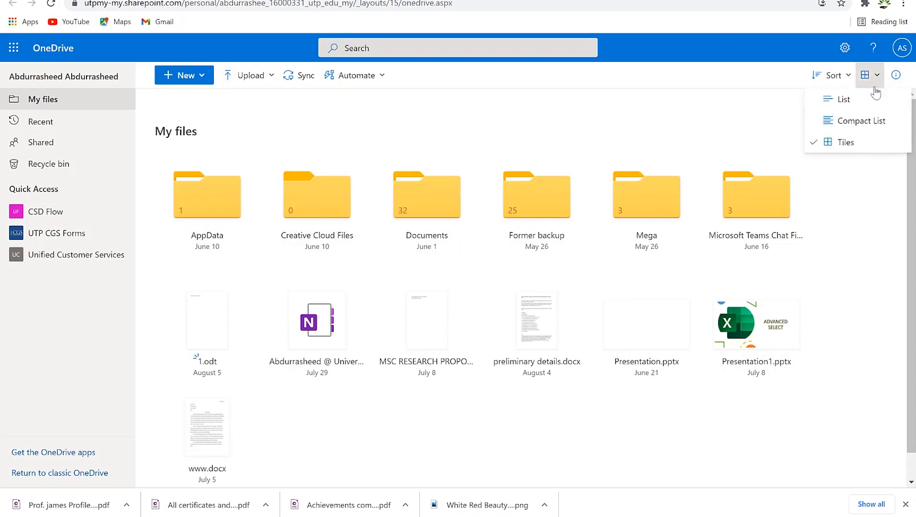
pyautogui.click(873, 120)
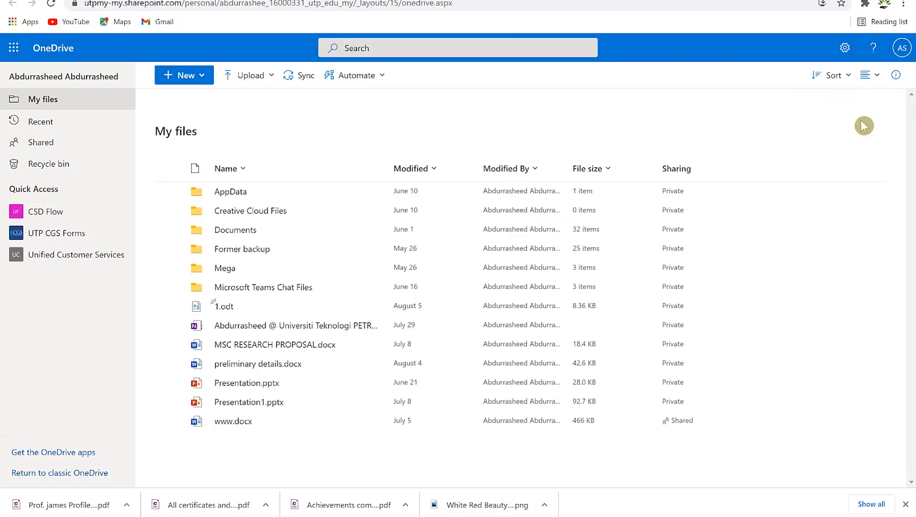
pyautogui.click(871, 75)
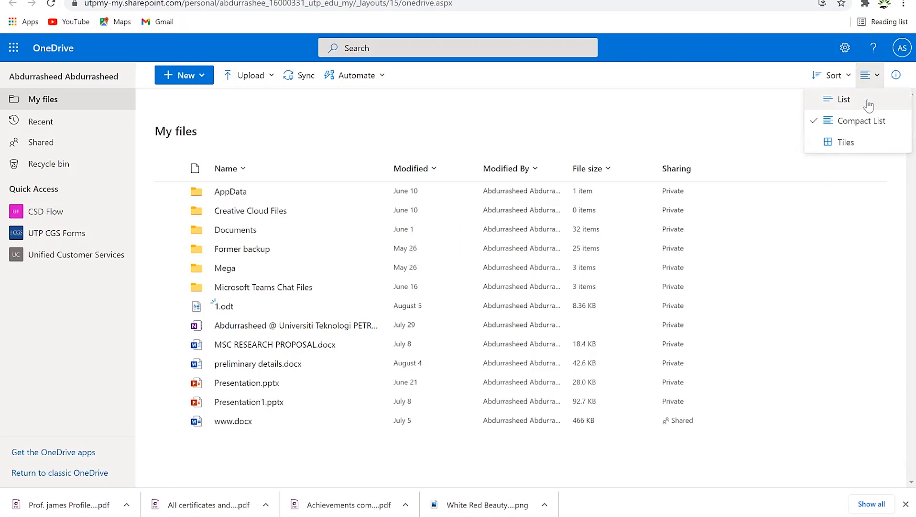
pyautogui.click(844, 99)
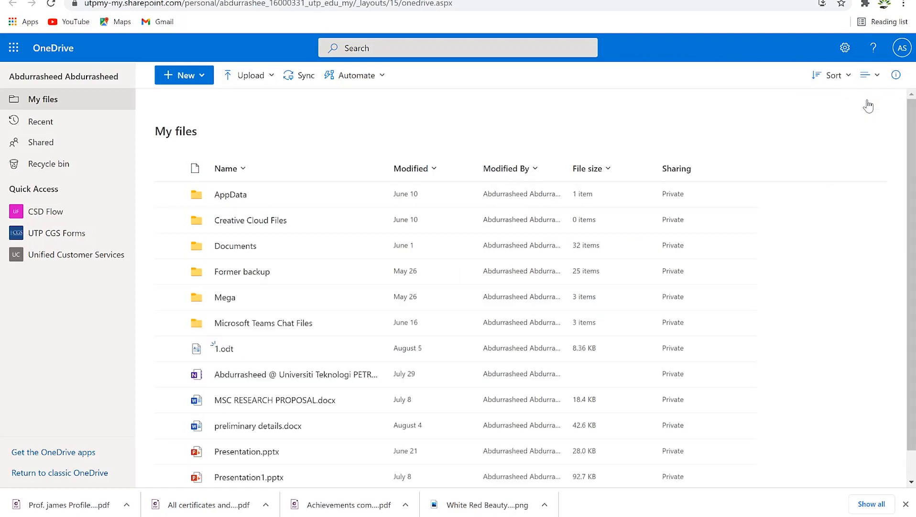
pyautogui.click(869, 76)
pyautogui.click(858, 140)
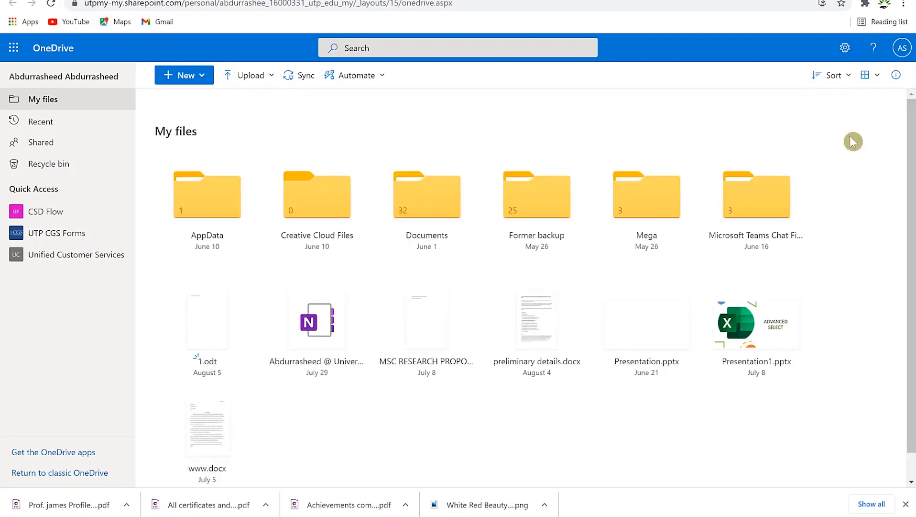
pyautogui.click(202, 76)
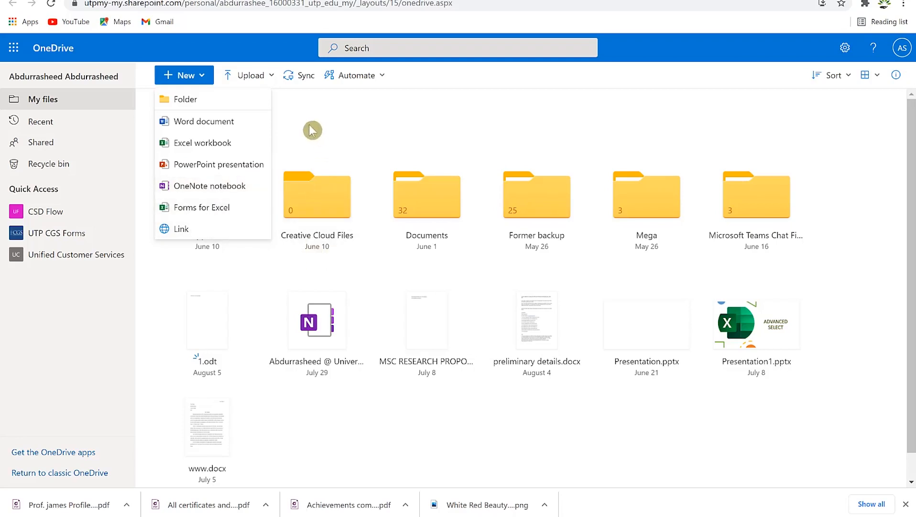
pyautogui.click(296, 119)
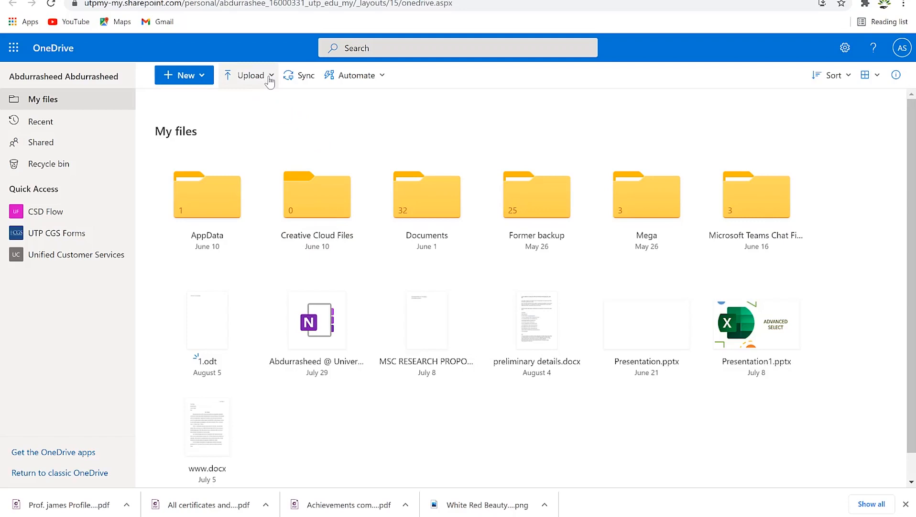
pyautogui.click(273, 77)
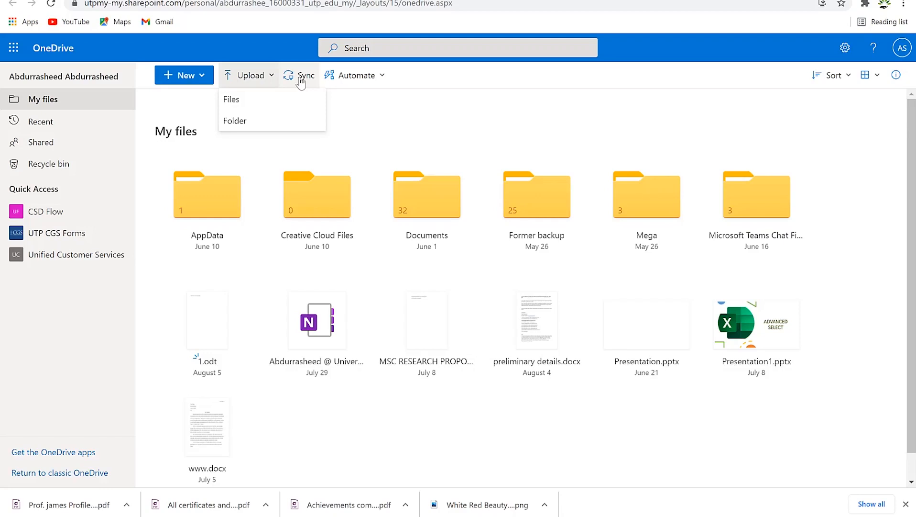
pyautogui.click(405, 77)
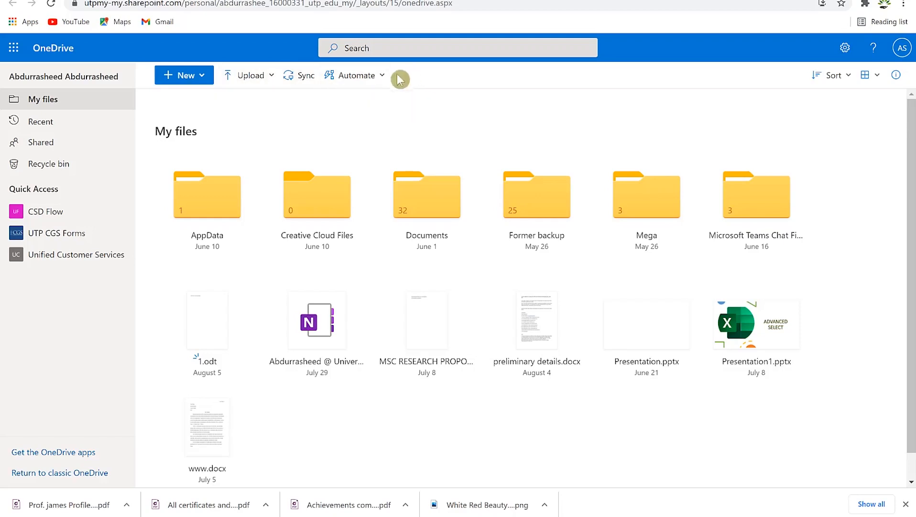
pyautogui.click(409, 90)
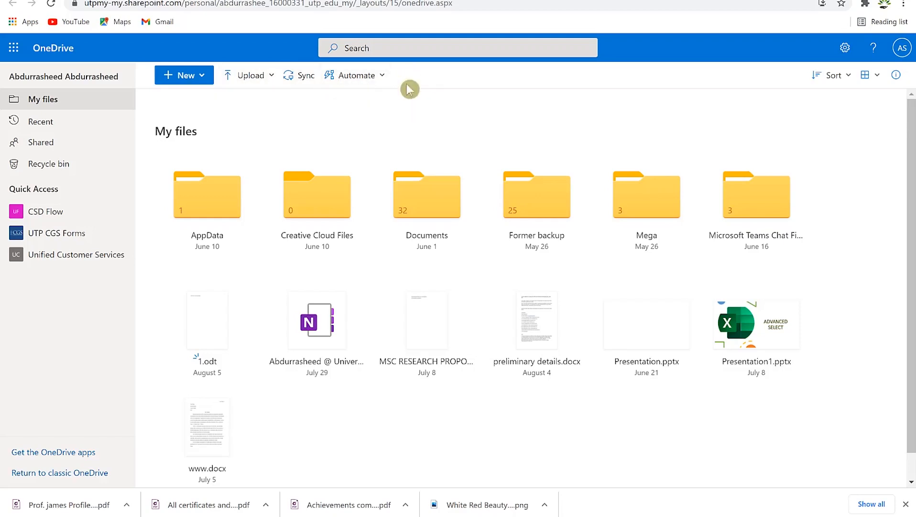
pyautogui.click(414, 48)
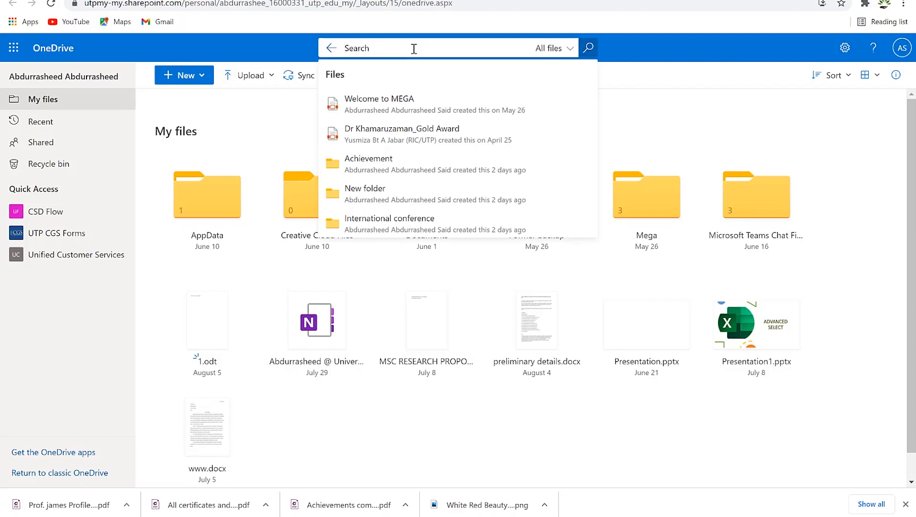
pyautogui.click(388, 103)
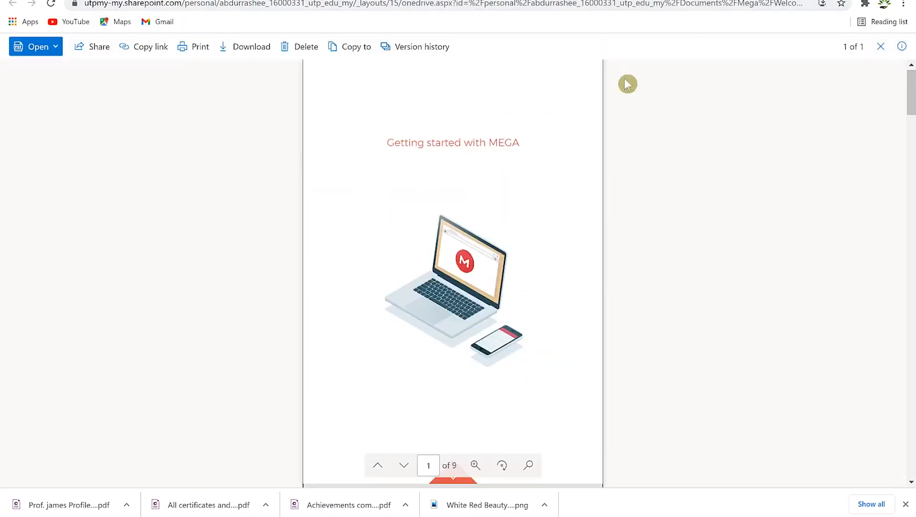
pyautogui.scroll(-15, 548, 183)
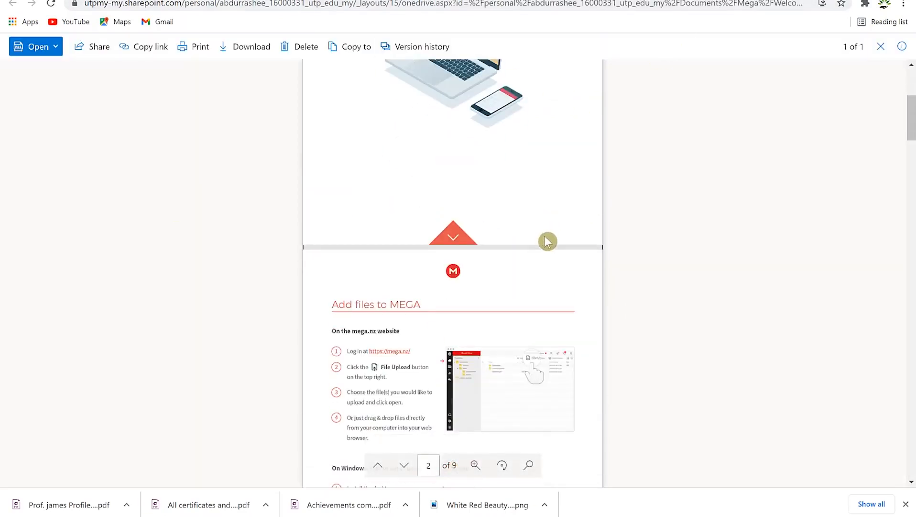
pyautogui.scroll(15, 570, 296)
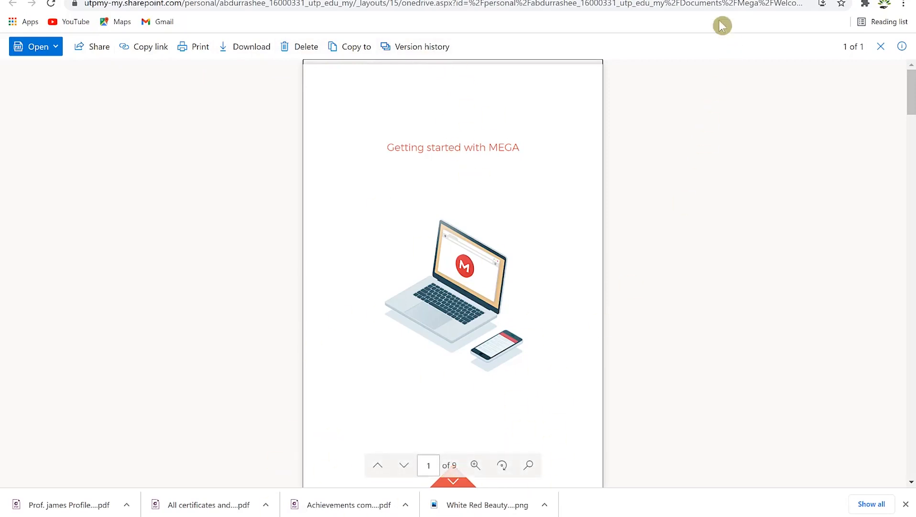
pyautogui.click(717, 1)
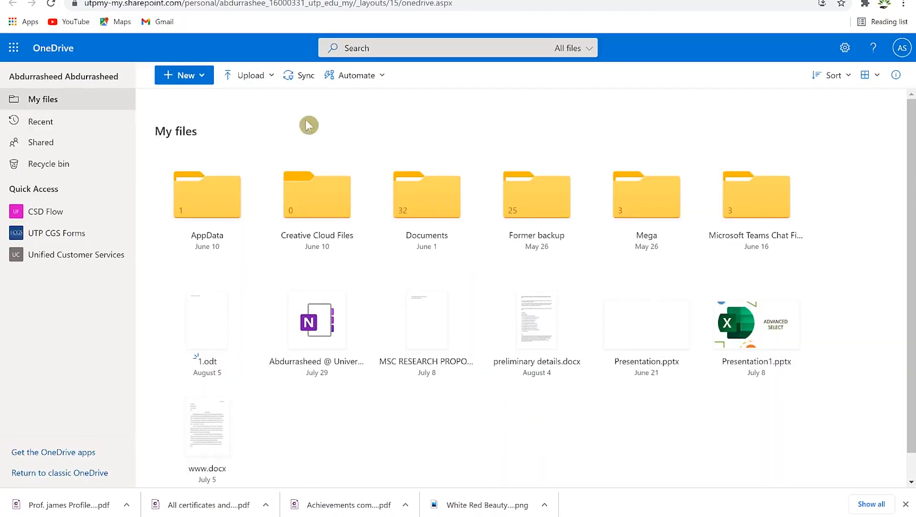
pyautogui.click(851, 77)
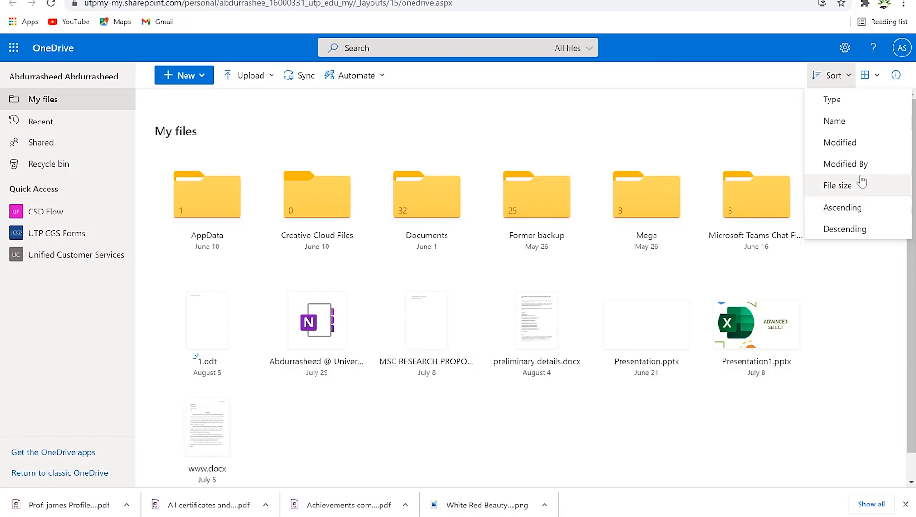
pyautogui.click(875, 54)
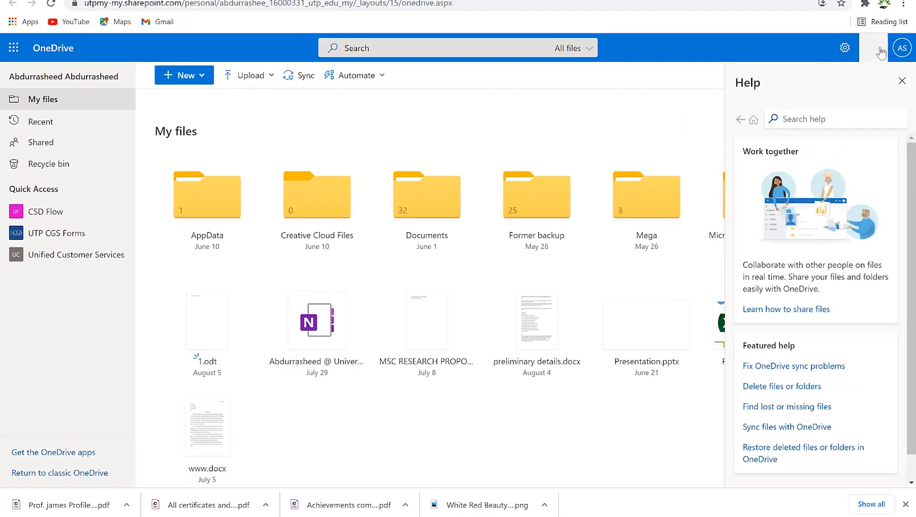
pyautogui.click(901, 50)
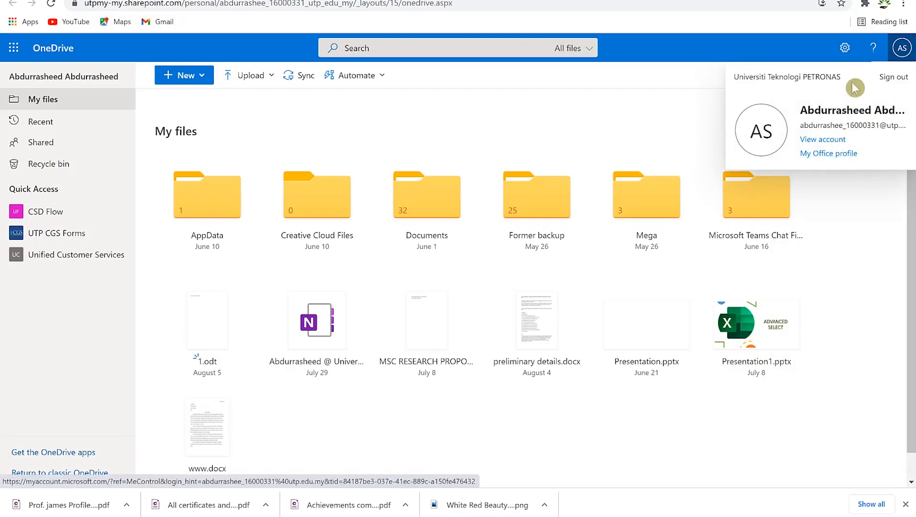
pyautogui.click(821, 49)
pyautogui.click(844, 50)
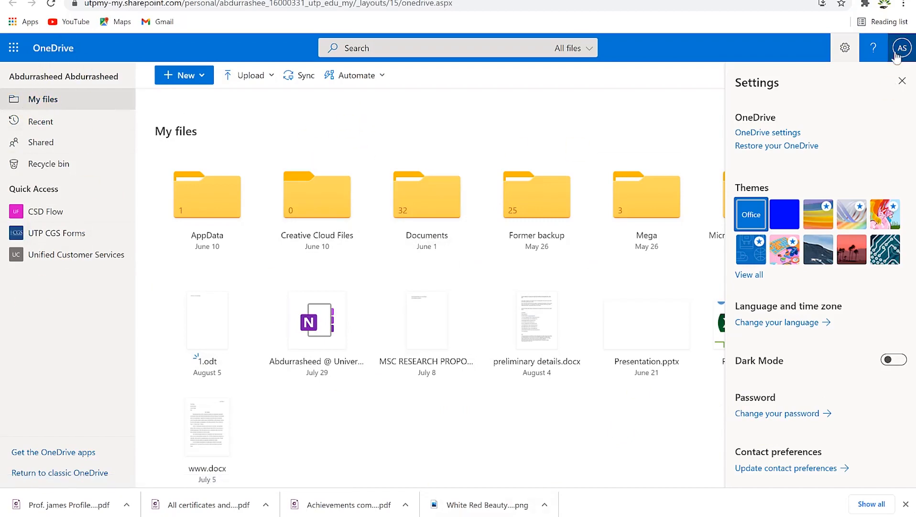
pyautogui.click(845, 47)
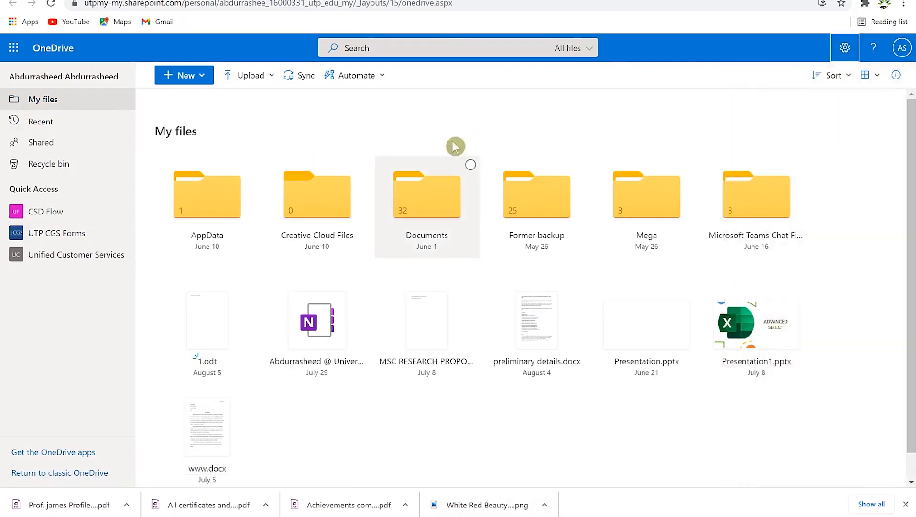
# Step: Browse the Recent and Shared pages, then open the Recycle bin of deleted items
pyautogui.click(38, 123)
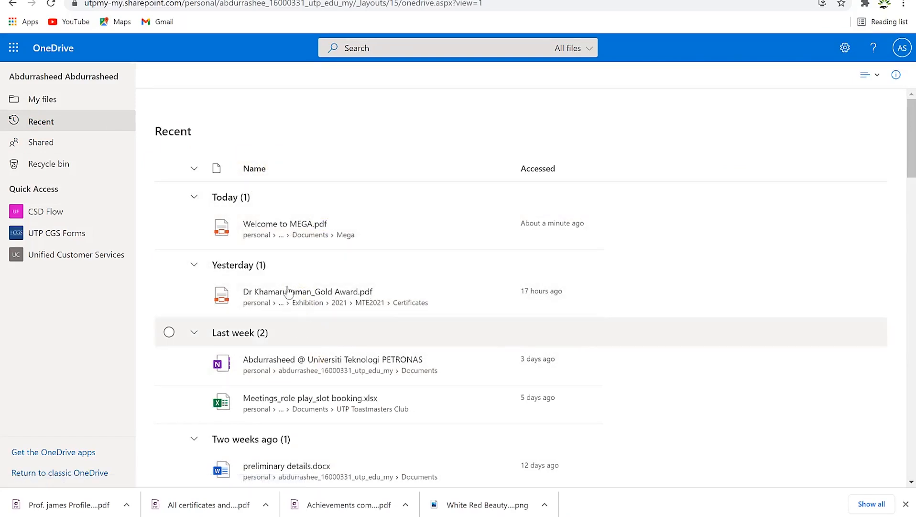
pyautogui.click(51, 143)
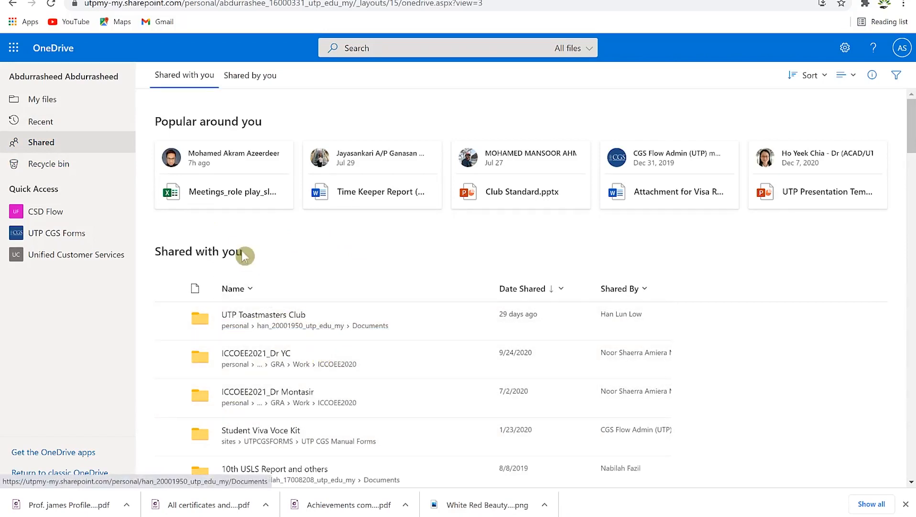
pyautogui.click(57, 164)
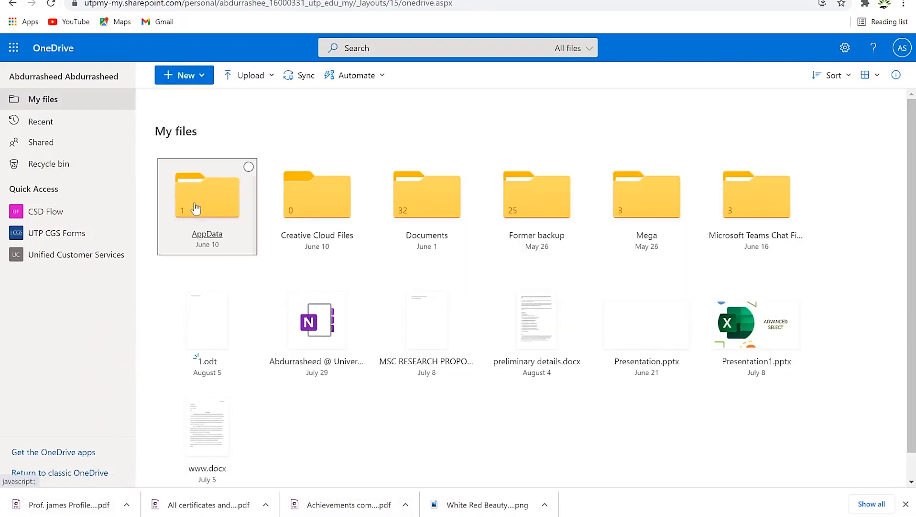
# Step: Open and dismiss the AppData folder's context menu
pyautogui.rightClick(195, 207)
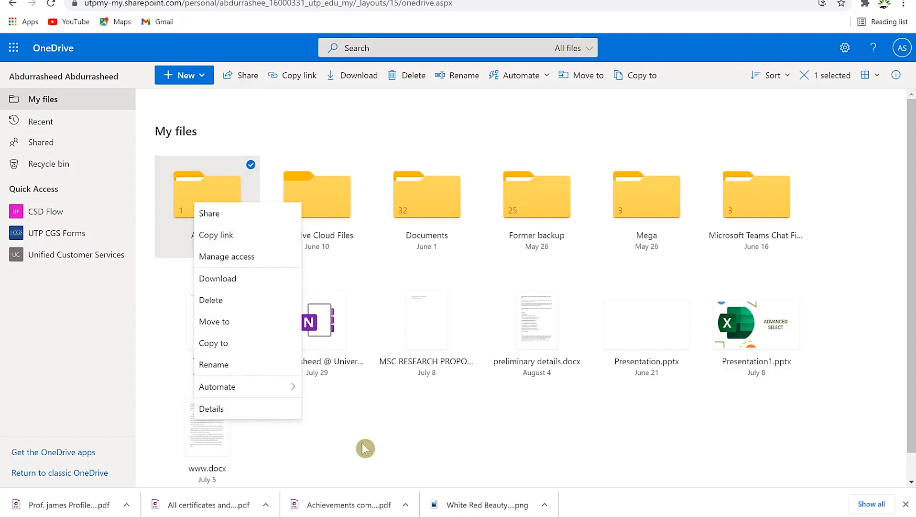
pyautogui.click(518, 451)
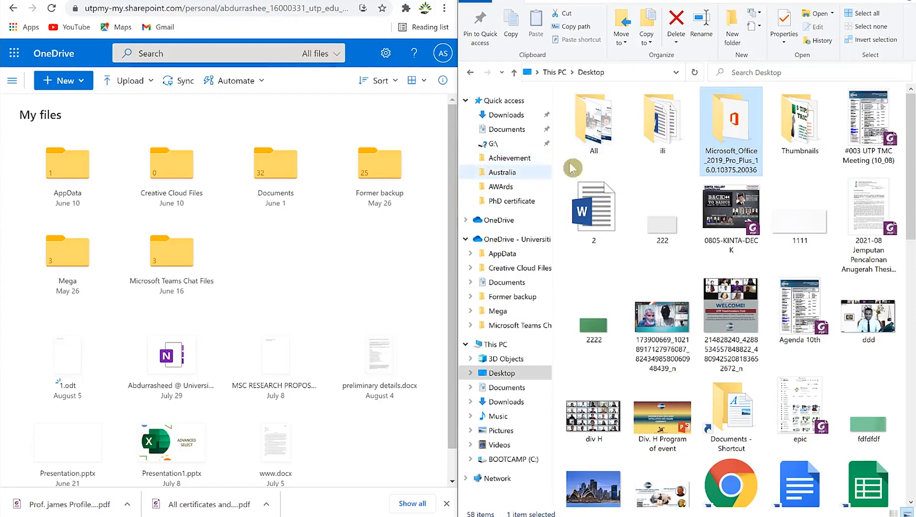
# Step: Copy the desktop image 1111 and the All folder into OneDrive's My files
pyautogui.moveTo(800, 218); pyautogui.dragTo(339, 287)
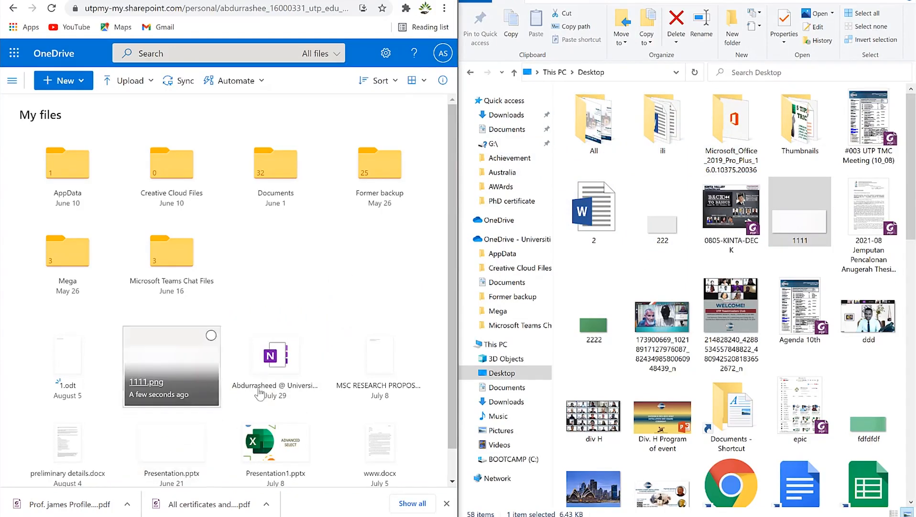
pyautogui.moveTo(362, 326)
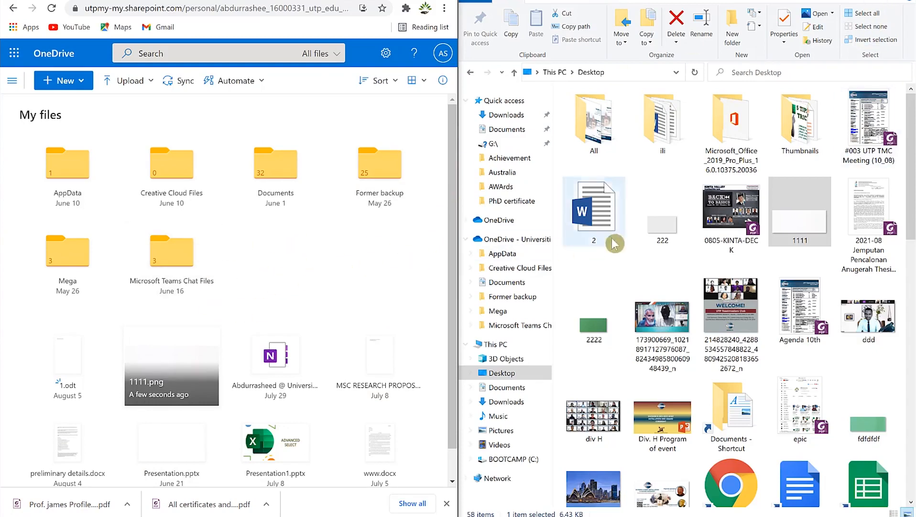
pyautogui.moveTo(593, 136); pyautogui.dragTo(597, 154)
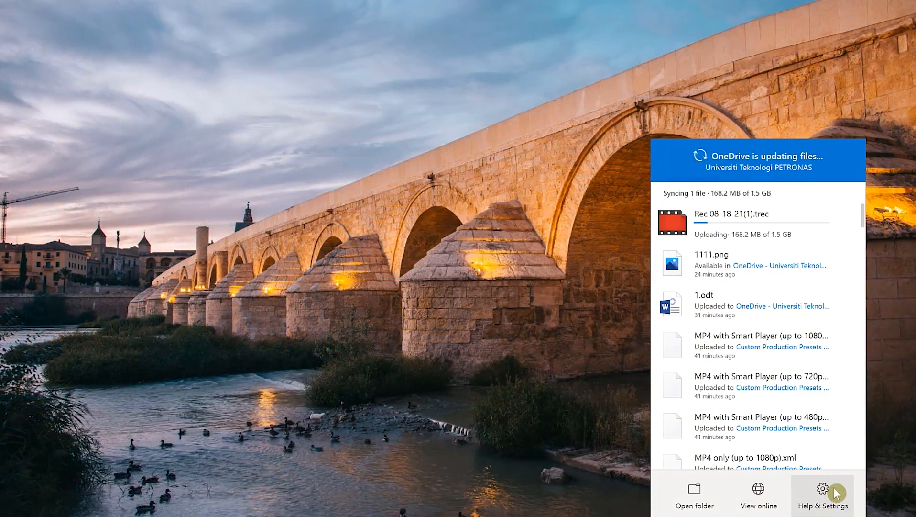
pyautogui.click(830, 492)
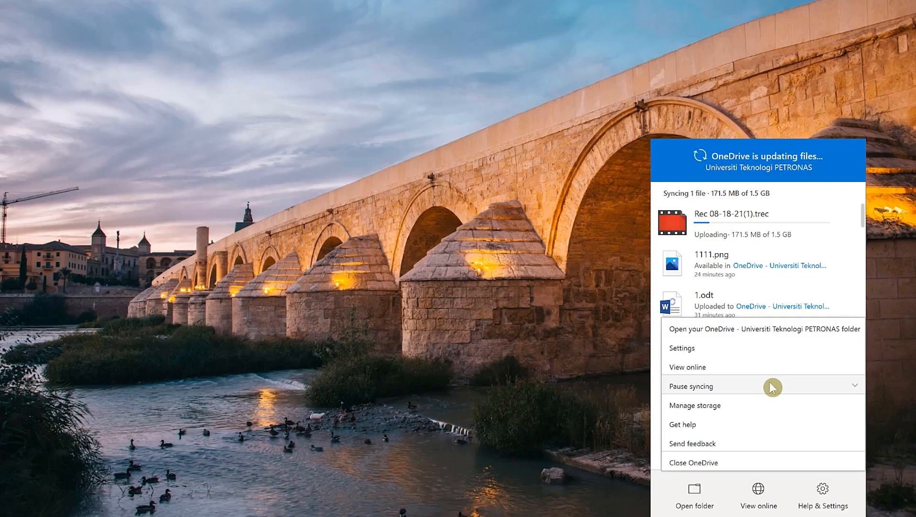
pyautogui.click(772, 386)
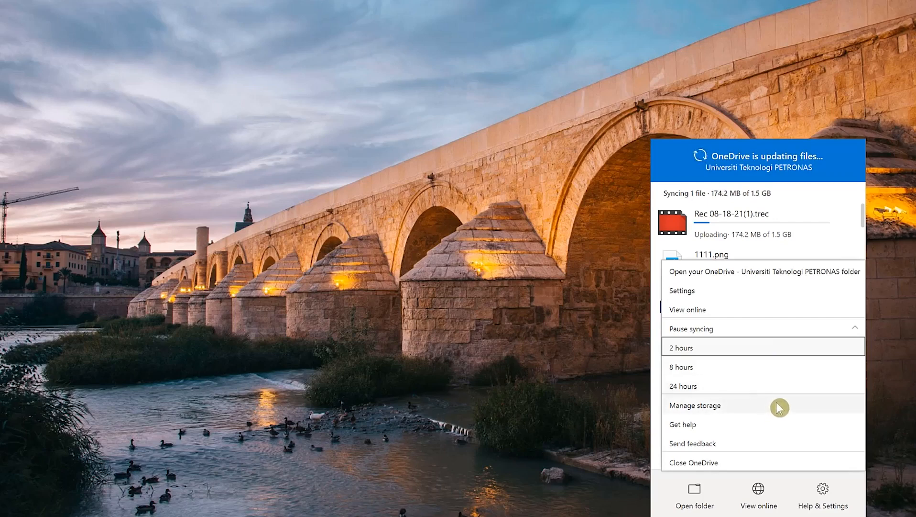
pyautogui.click(815, 507)
pyautogui.click(817, 503)
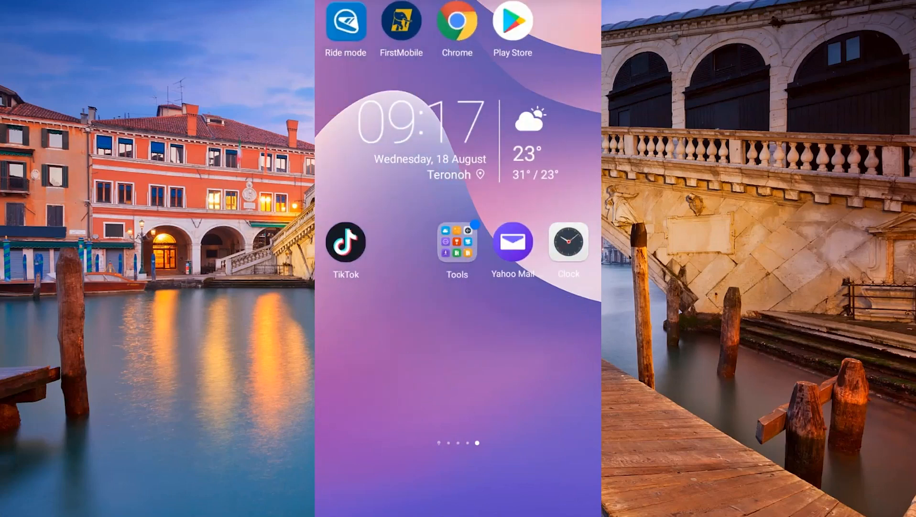
# Step: Search the Play Store for onedrive and launch the installed Microsoft OneDrive app
pyautogui.click(513, 21)
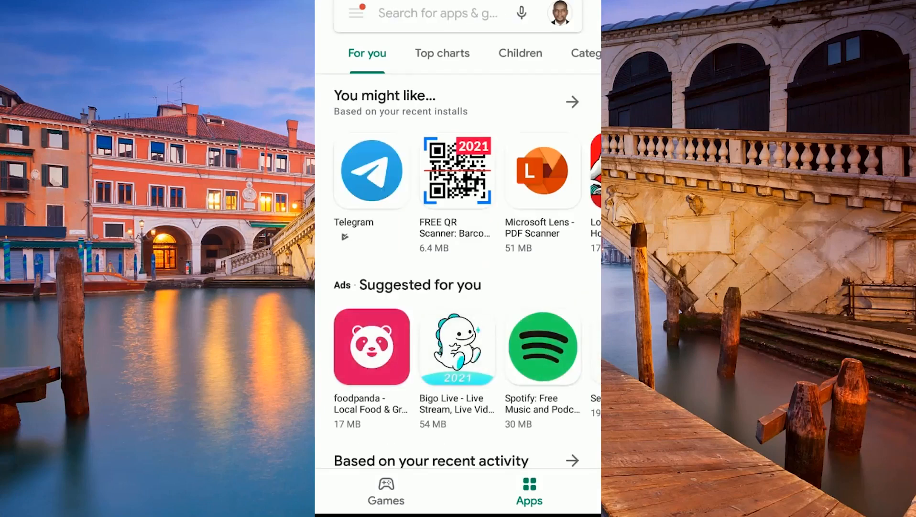
pyautogui.click(451, 7)
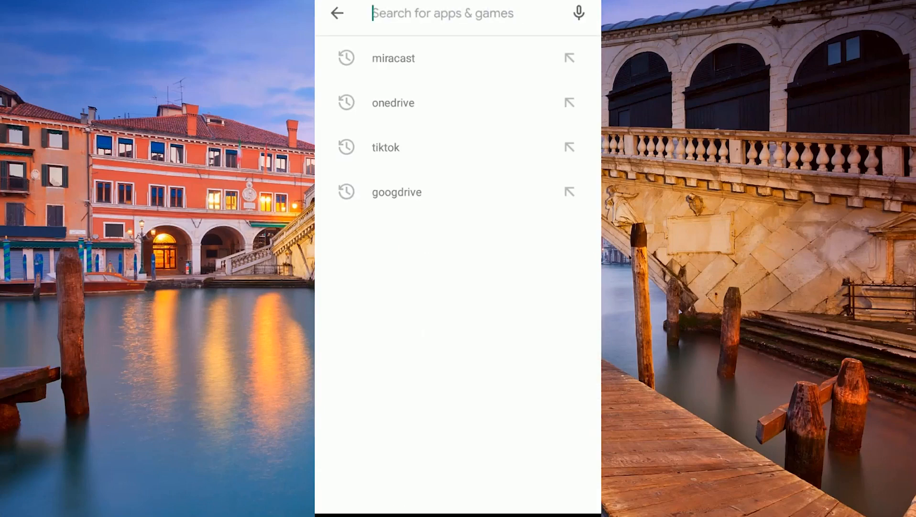
pyautogui.write('on')
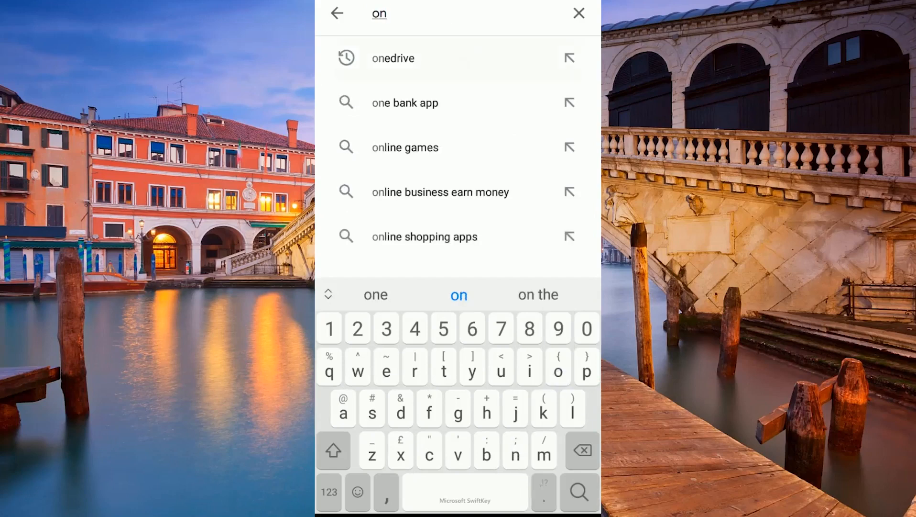
pyautogui.click(393, 57)
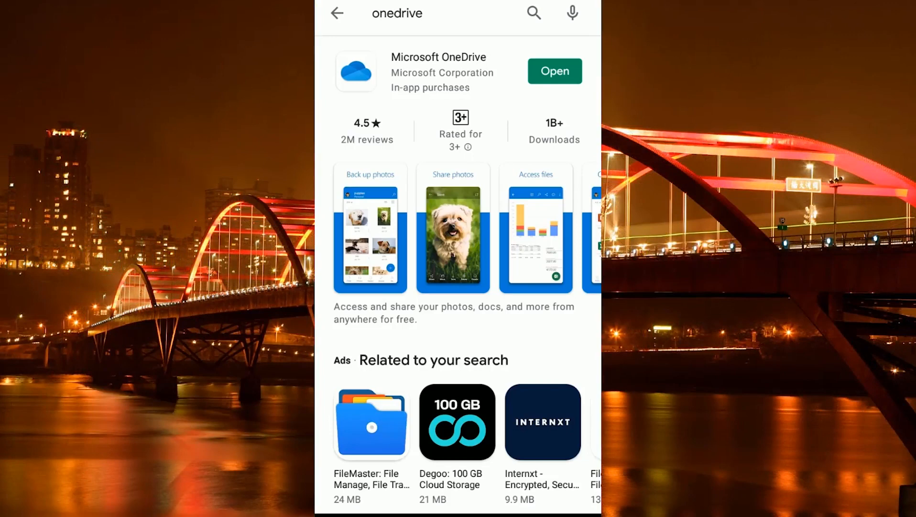
pyautogui.click(555, 71)
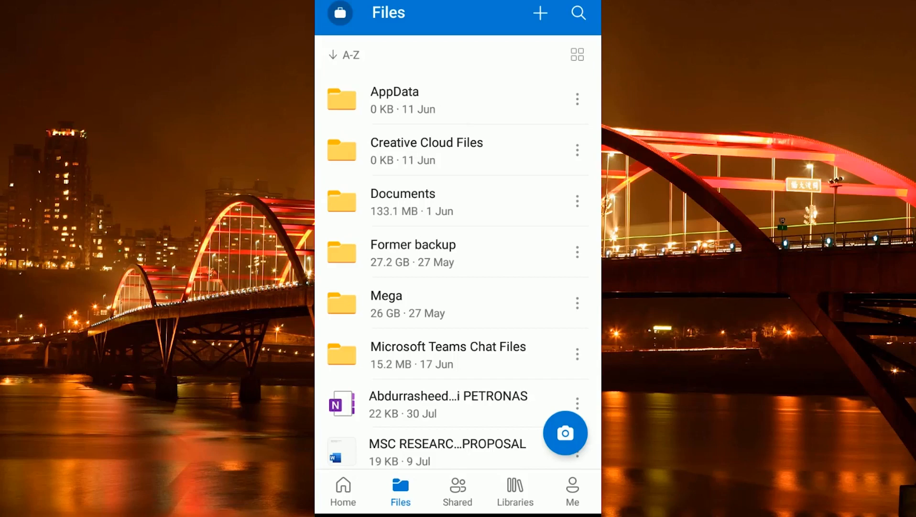
# Step: Refresh the Files list, switch it to grid tiles, and scroll through the tiles
pyautogui.moveTo(501, 367); pyautogui.dragTo(536, 151)
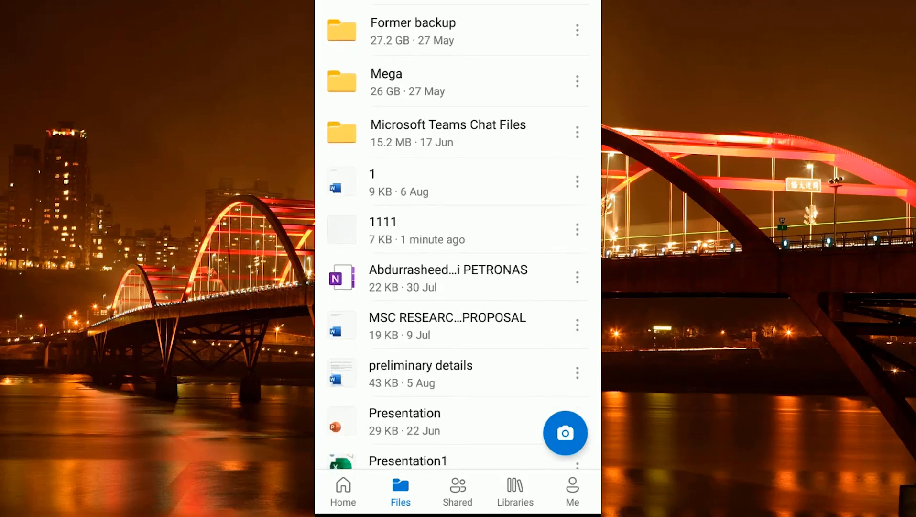
pyautogui.moveTo(514, 221); pyautogui.dragTo(493, 356)
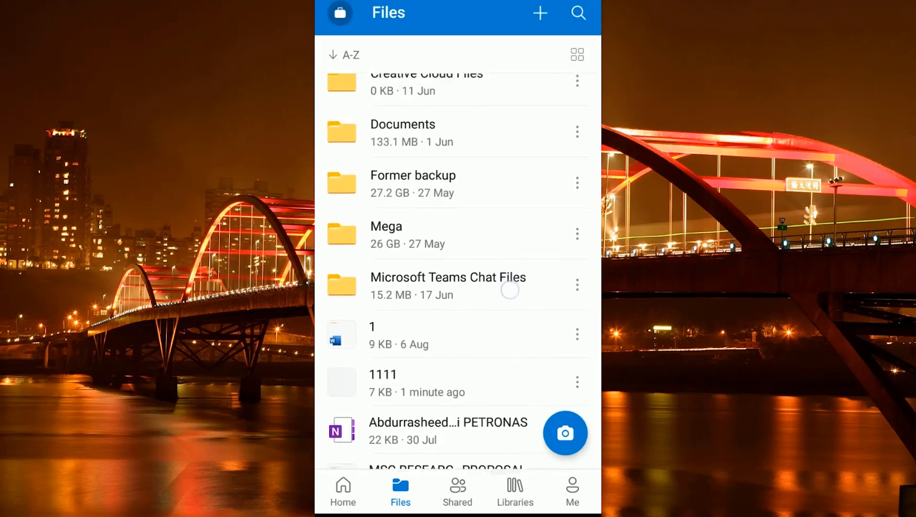
pyautogui.moveTo(509, 290); pyautogui.dragTo(493, 400)
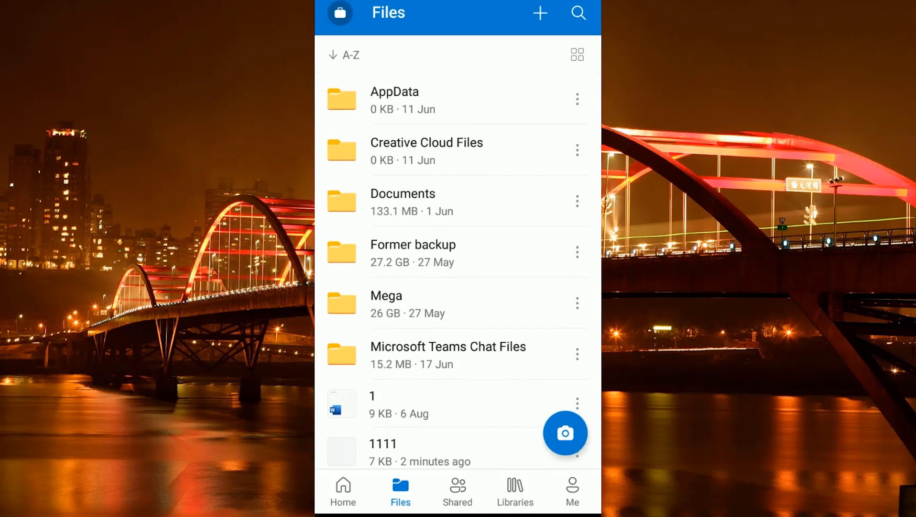
pyautogui.click(577, 54)
pyautogui.moveTo(502, 340); pyautogui.dragTo(552, 153)
pyautogui.moveTo(519, 282); pyautogui.dragTo(544, 136)
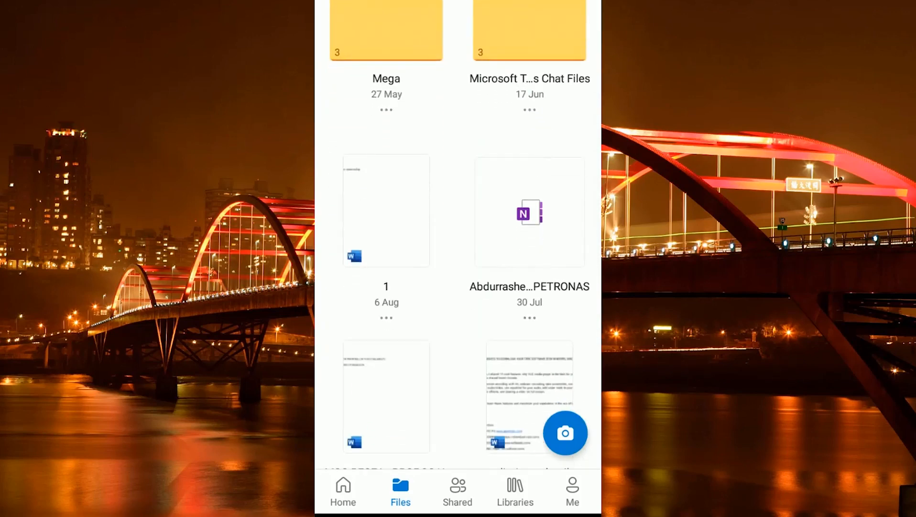
pyautogui.moveTo(502, 262); pyautogui.dragTo(503, 359)
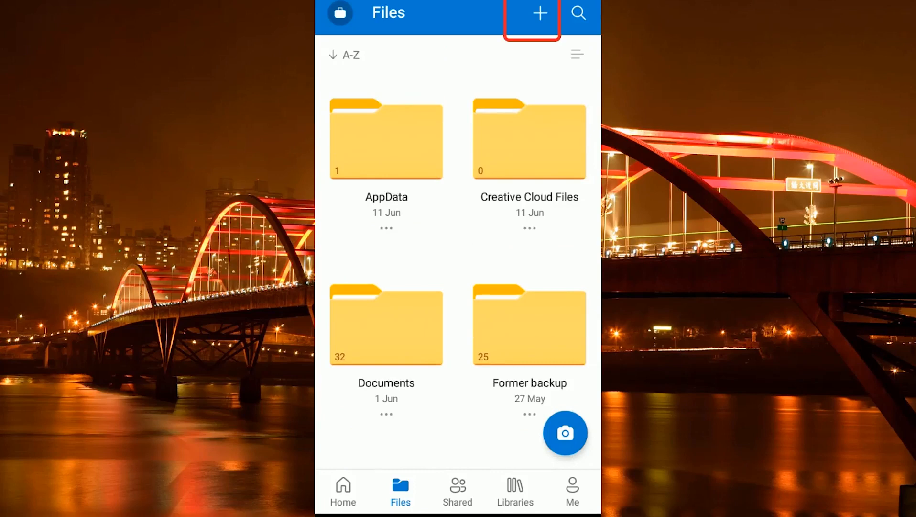
pyautogui.click(540, 13)
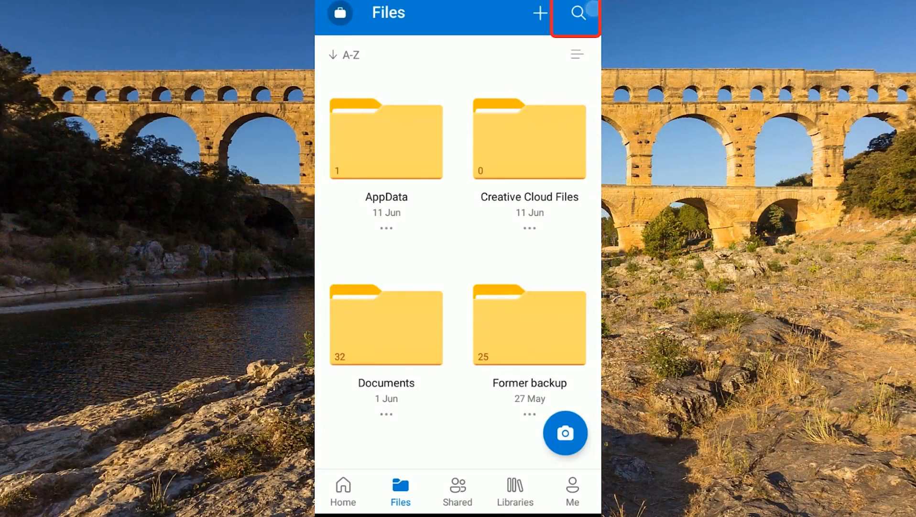
pyautogui.click(591, 9)
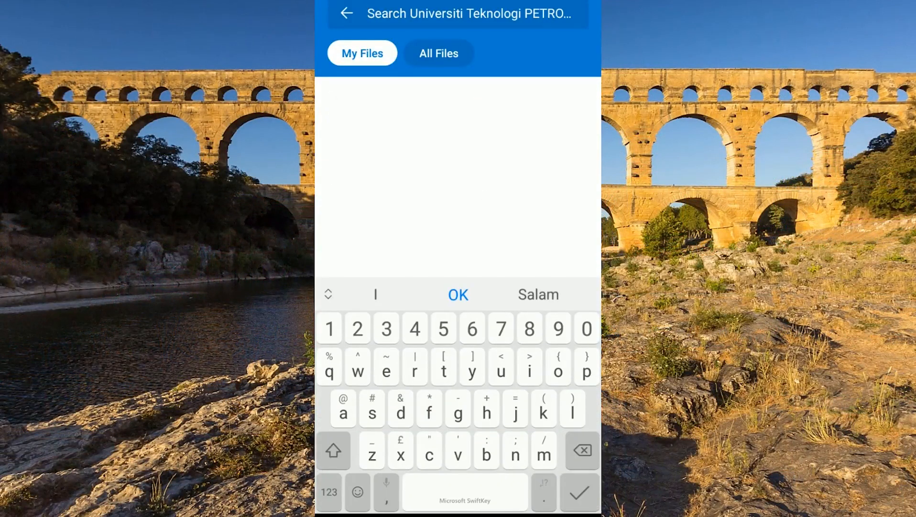
pyautogui.write('welcome to mega')
pyautogui.press('Return')
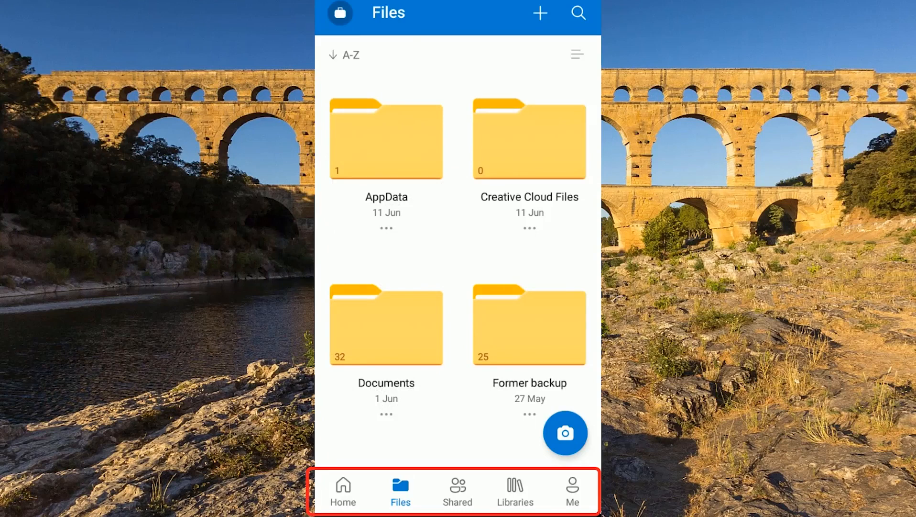
# Step: Go to Home, then open and dismiss the Welcome to MEGA file's actions menu
pyautogui.click(343, 491)
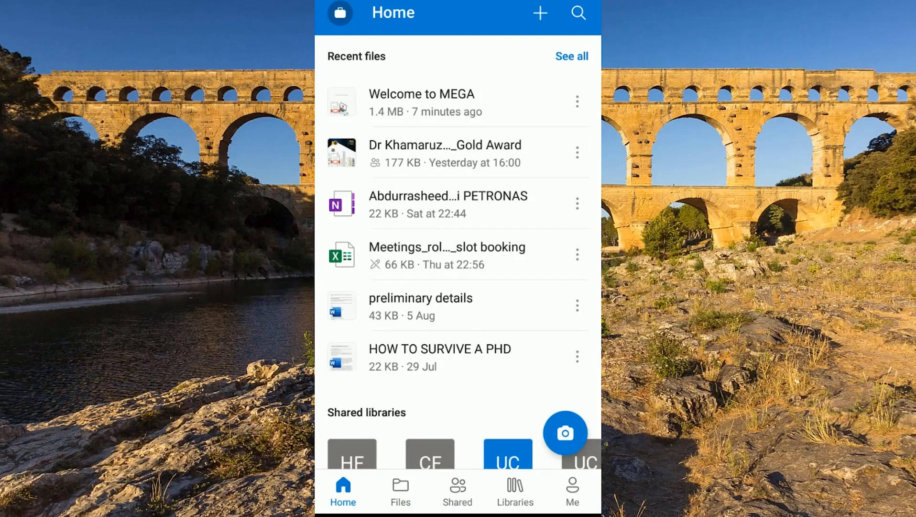
pyautogui.click(578, 101)
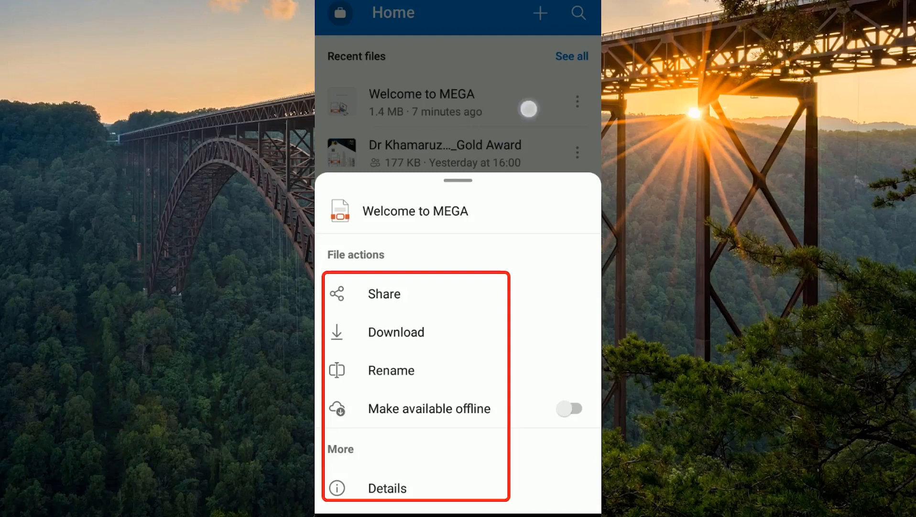
pyautogui.moveTo(519, 193); pyautogui.dragTo(518, 363)
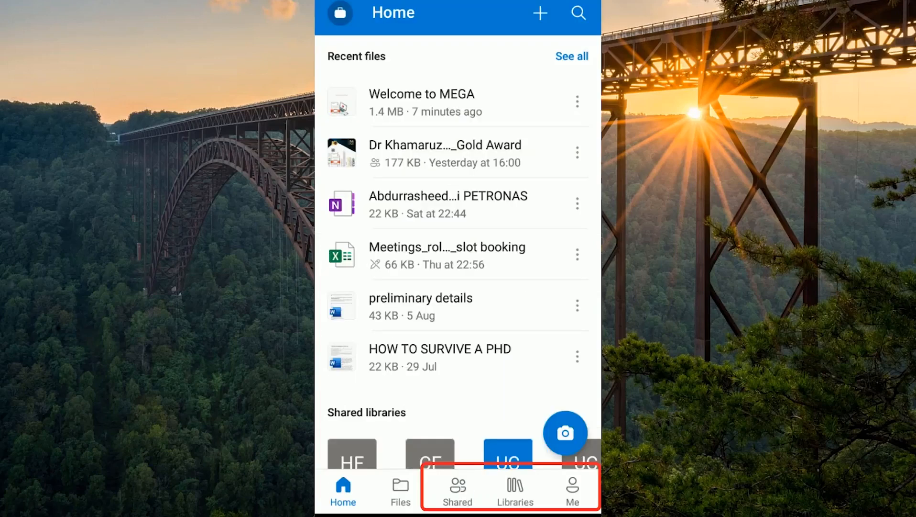
# Step: Visit the Shared and Libraries tabs, ending on the Me page
pyautogui.click(457, 491)
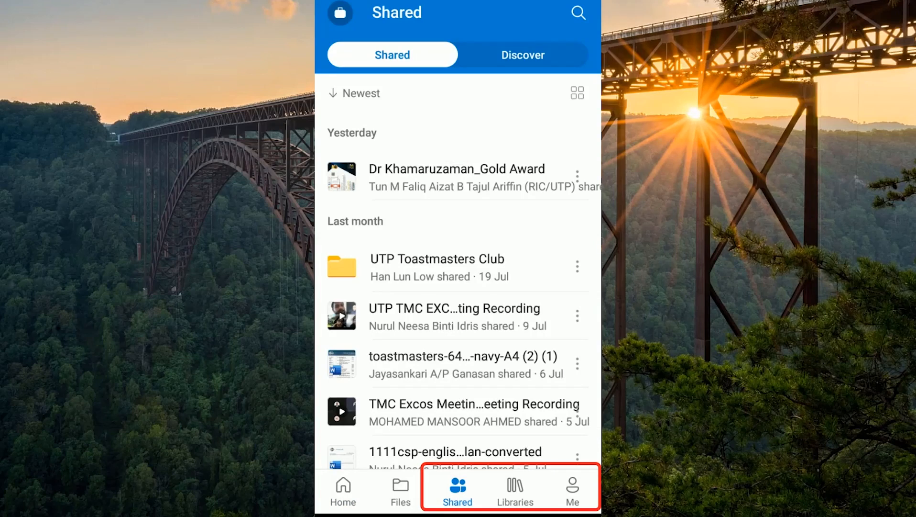
pyautogui.click(516, 491)
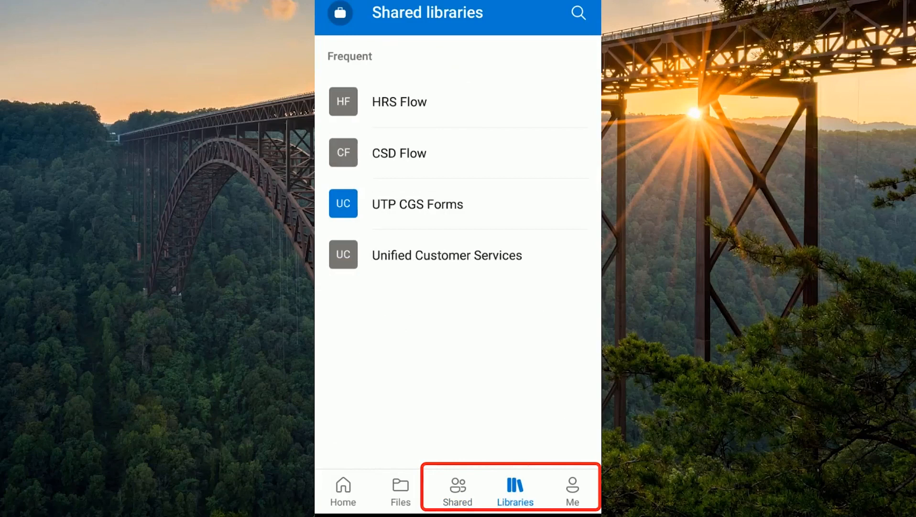
pyautogui.click(572, 492)
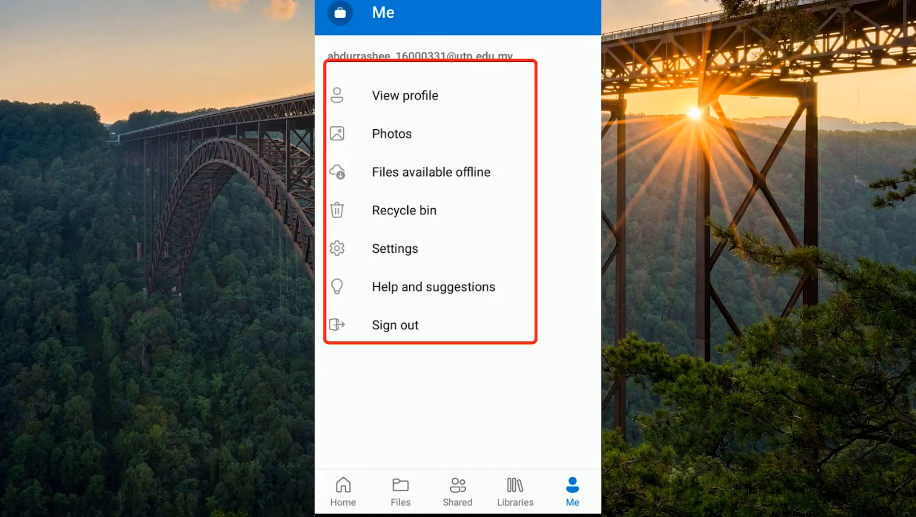
# Step: Open Settings, scroll down through every option to About, then back up
pyautogui.click(456, 250)
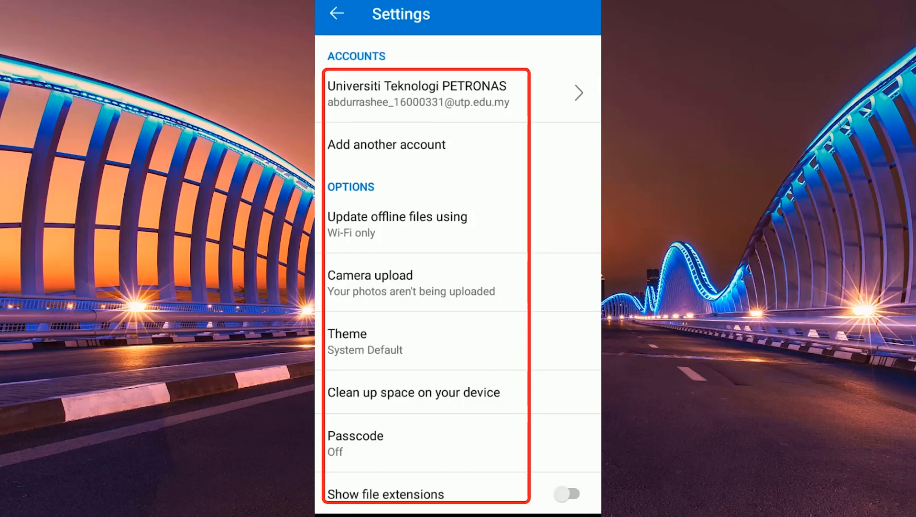
pyautogui.scroll(-4, 509, 425)
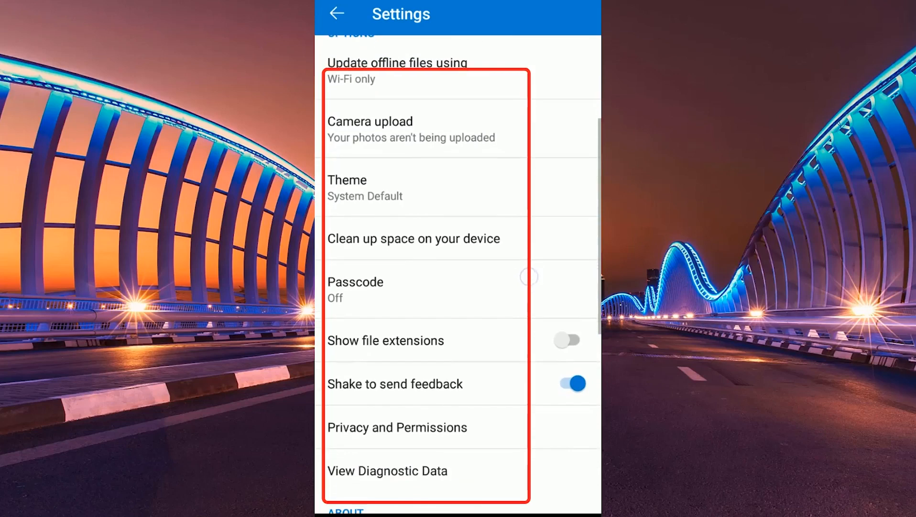
pyautogui.scroll(-4, 515, 440)
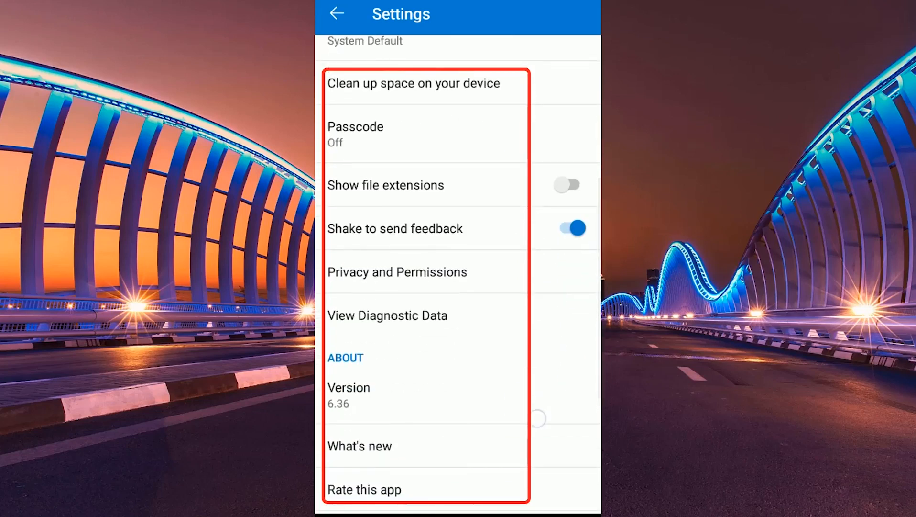
pyautogui.scroll(-2, 536, 419)
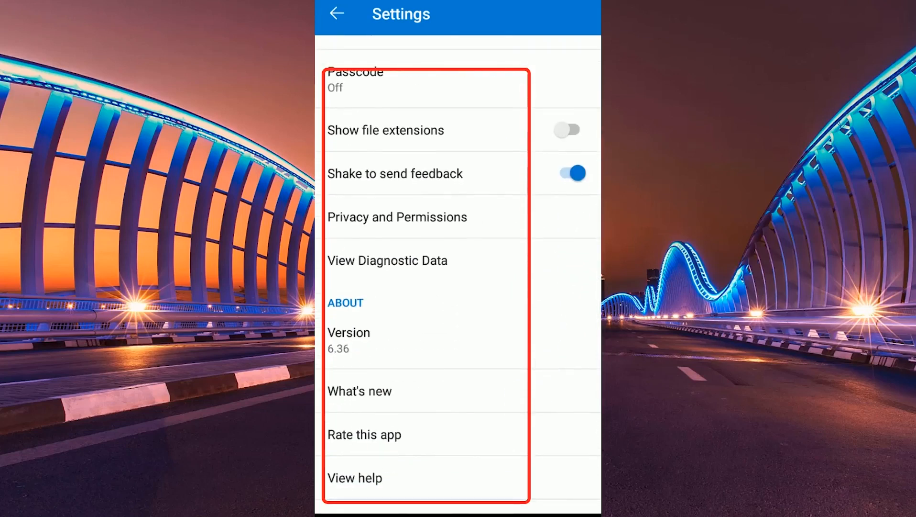
pyautogui.scroll(-4, 522, 303)
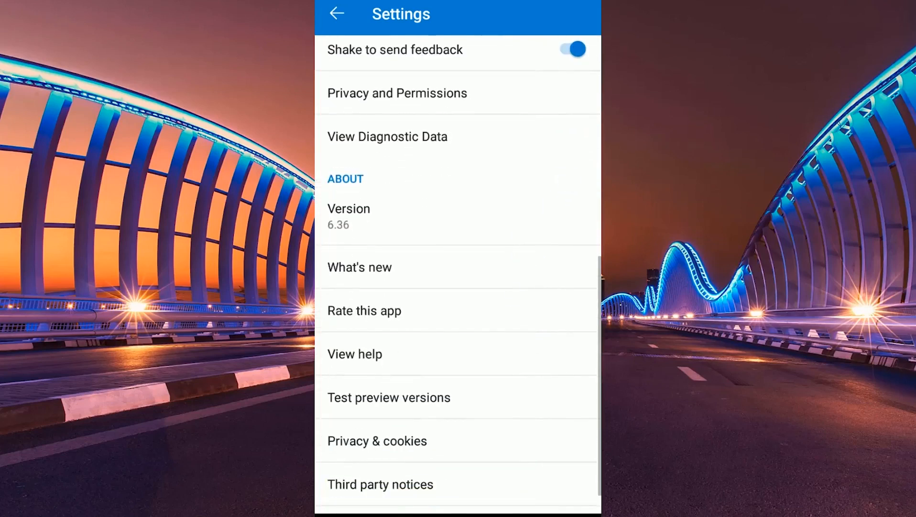
pyautogui.scroll(7, 538, 205)
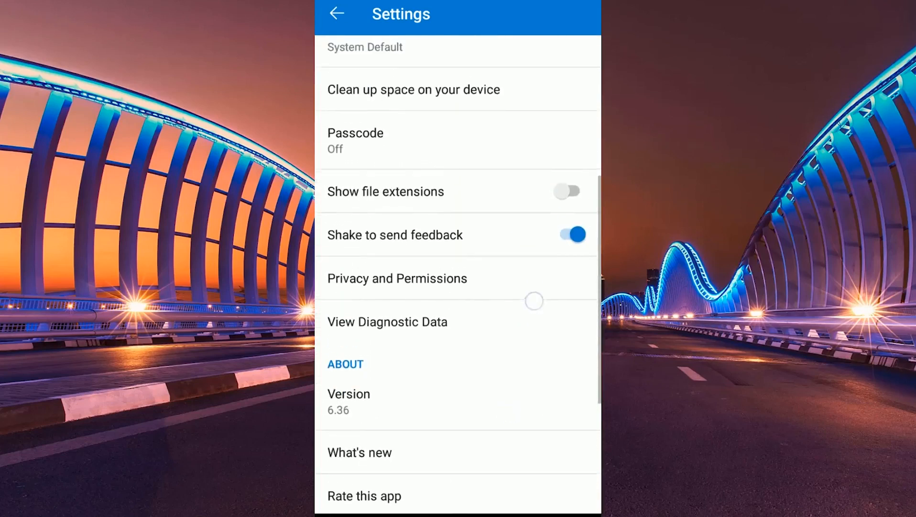
pyautogui.scroll(4, 520, 414)
# Step: Leave settings, open the account list, and start adding a second account beside the Universiti Teknologi PETRONAS one
pyautogui.click(335, 11)
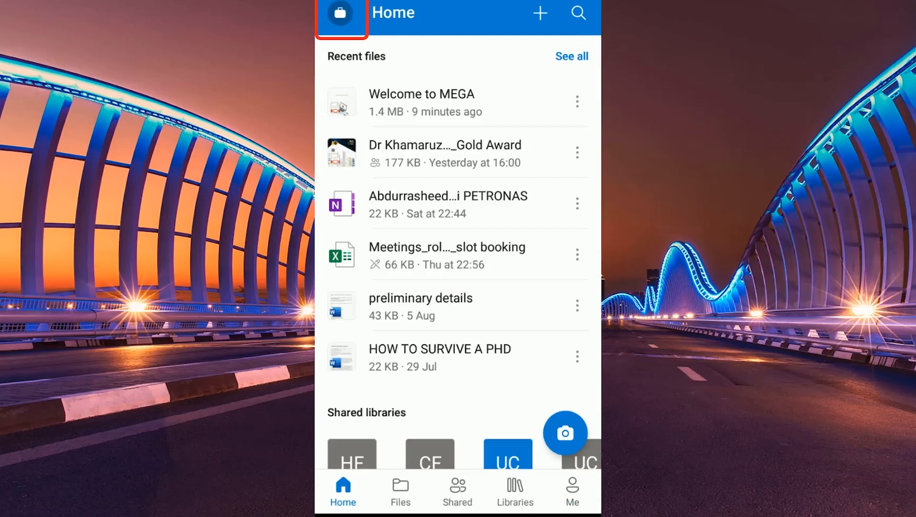
pyautogui.click(340, 13)
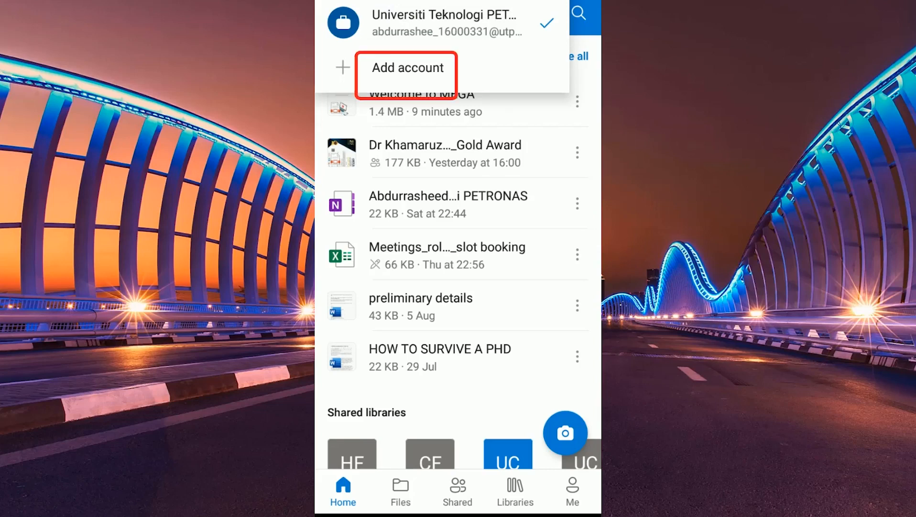
pyautogui.click(408, 67)
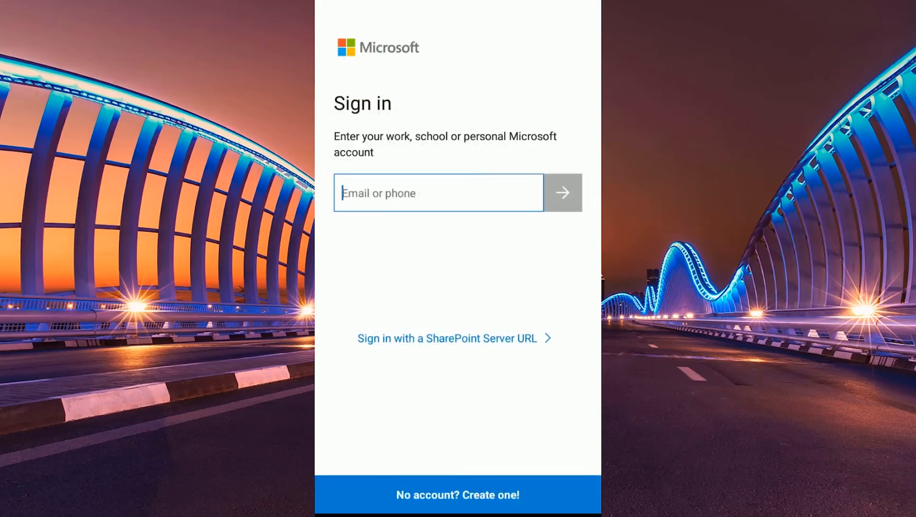
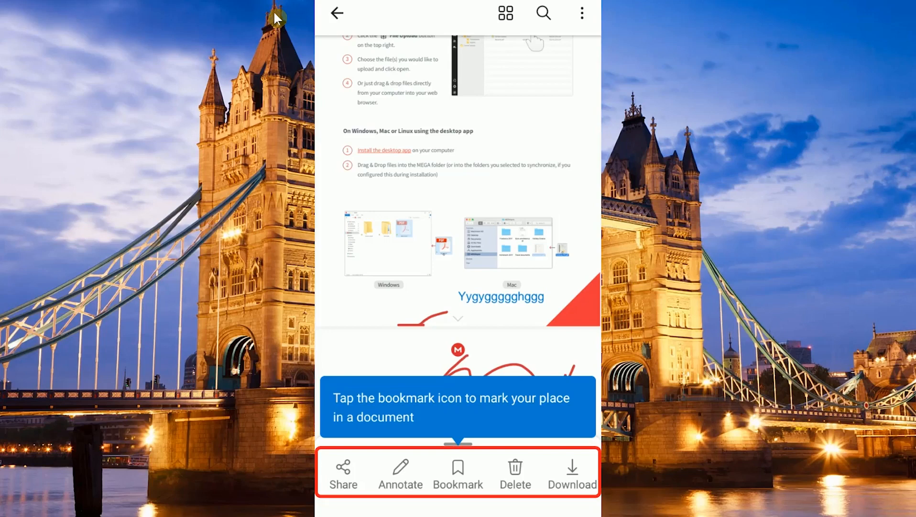
# Step: Draw a black pen scribble over the desktop-app section of the MEGA guide PDF
pyautogui.click(408, 478)
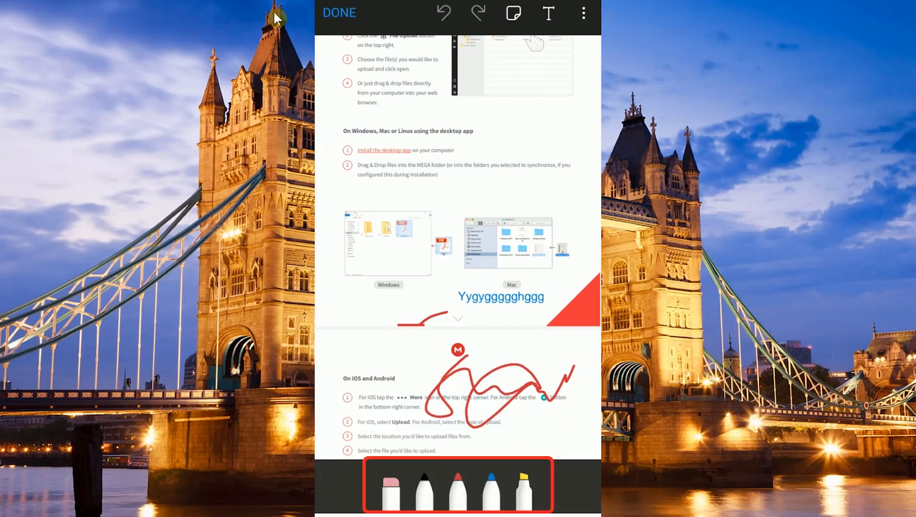
pyautogui.click(429, 493)
pyautogui.moveTo(471, 155)
pyautogui.mouseDown()
pyautogui.moveTo(550, 143)
pyautogui.moveTo(567, 184)
pyautogui.moveTo(553, 199)
pyautogui.moveTo(433, 234)
pyautogui.mouseUp()
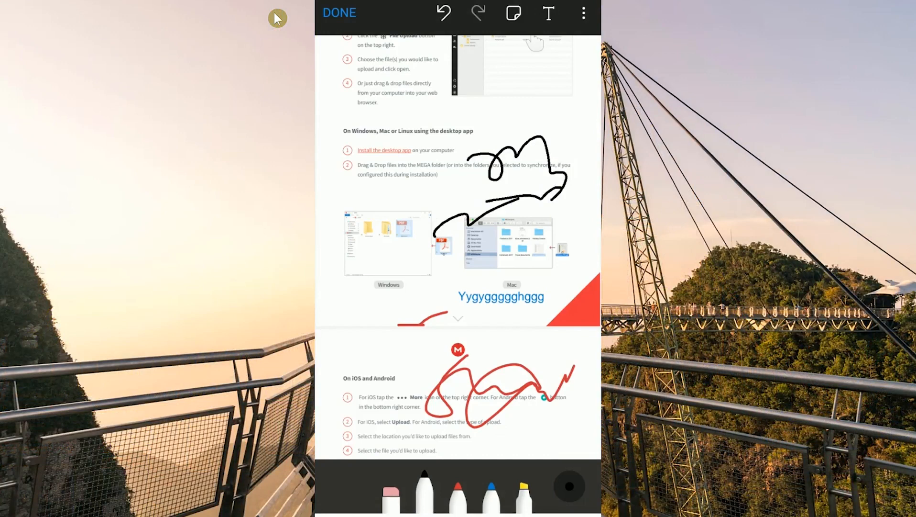
# Step: Add the text note 'Fjfjfjfhfjfhrjd' beside the Windows screenshot
pyautogui.click(549, 13)
pyautogui.click(424, 262)
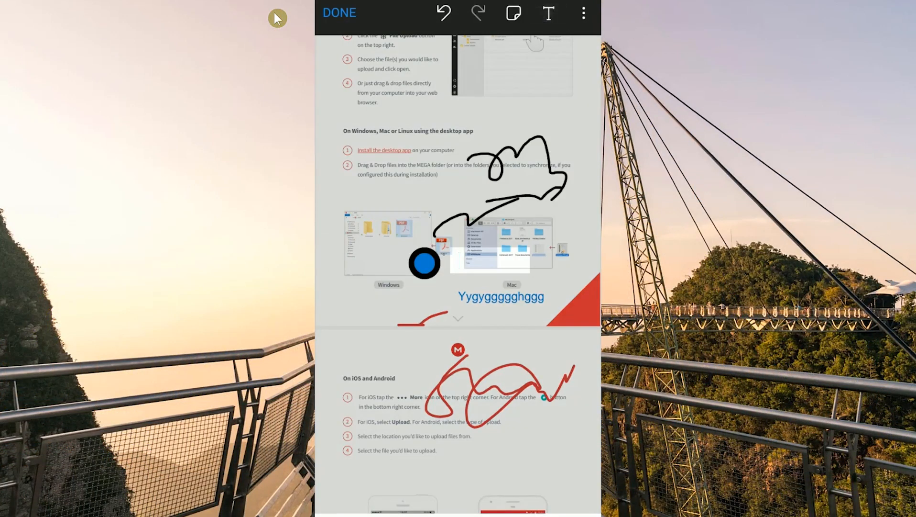
pyautogui.write('Fjfjfjf')
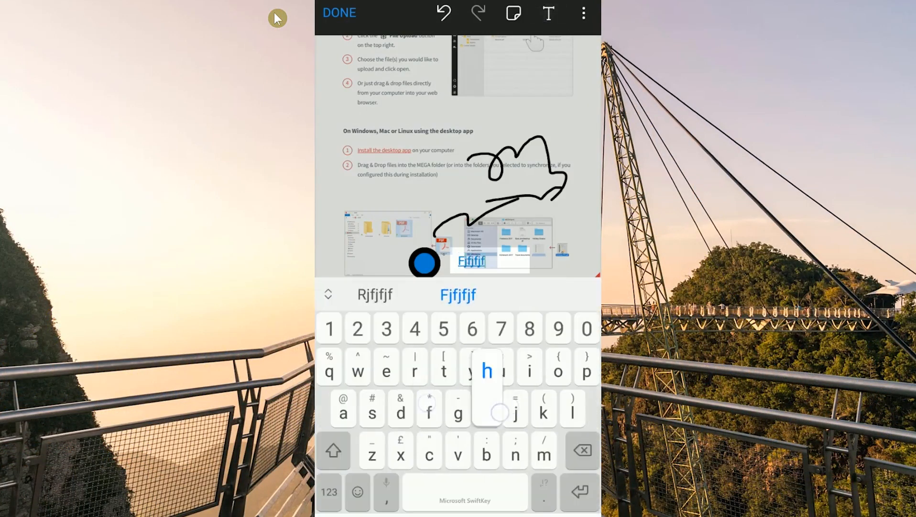
pyautogui.write('hfjfhrjd')
pyautogui.click(456, 121)
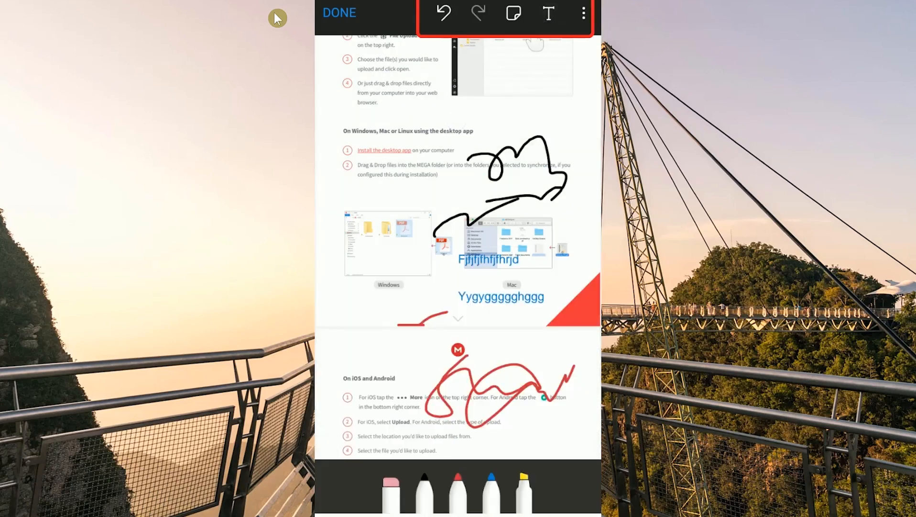
# Step: Attach a green sticky note reading 'Jfjfjcnfjcjd', then show the extra annotation options
pyautogui.click(514, 12)
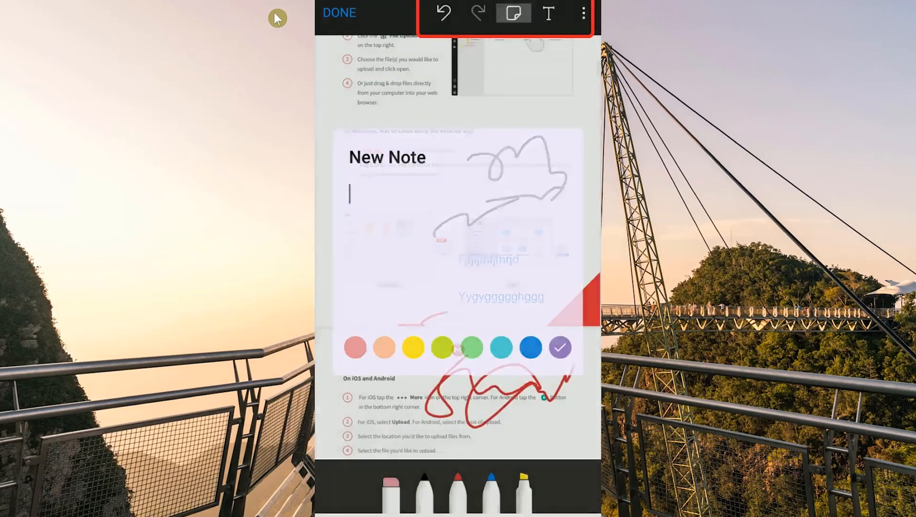
pyautogui.write('Jfj')
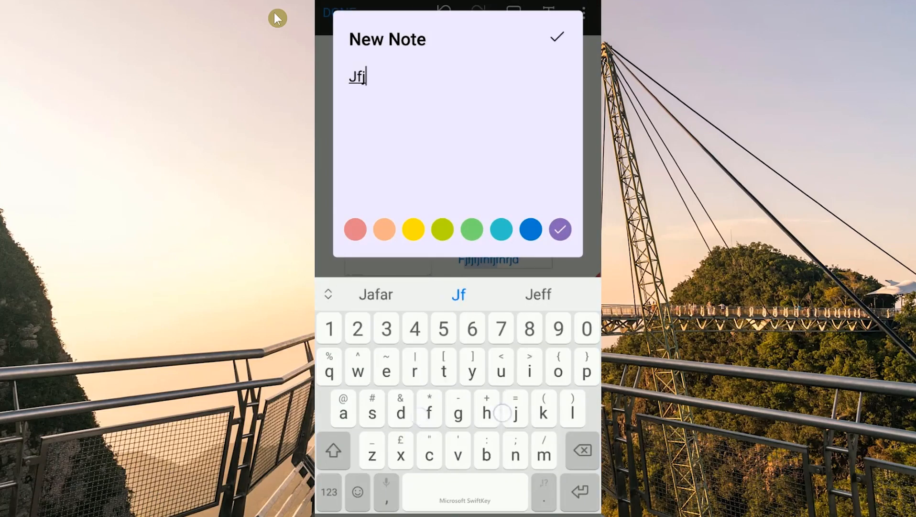
pyautogui.write('fjcnfjcjd')
pyautogui.click(472, 229)
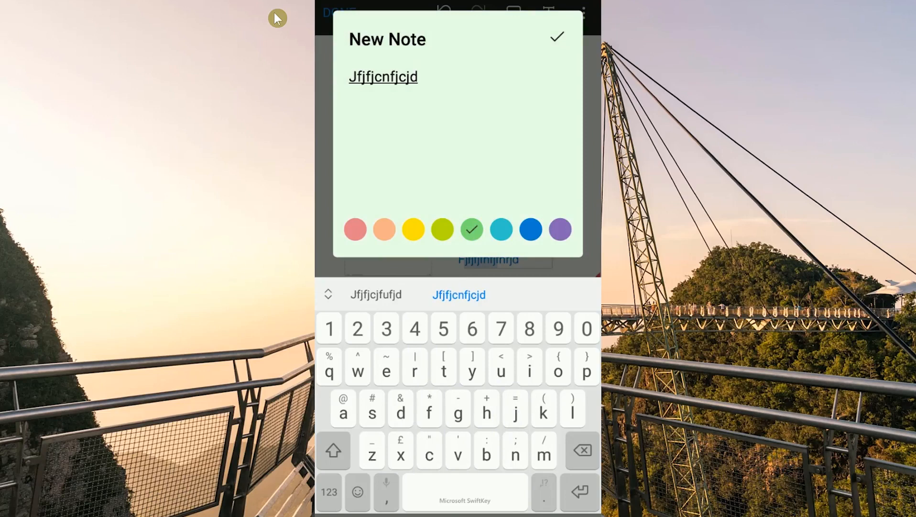
pyautogui.click(566, 33)
pyautogui.scroll(4, 458, 239)
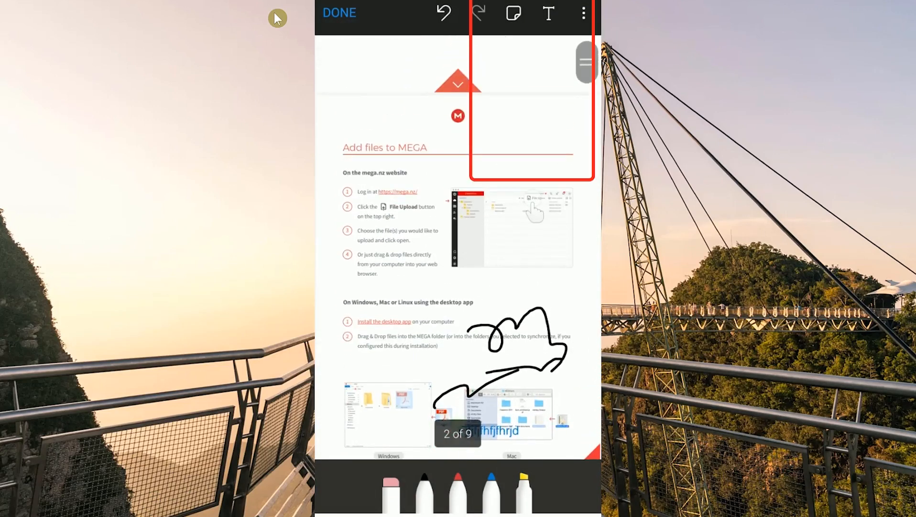
pyautogui.click(583, 13)
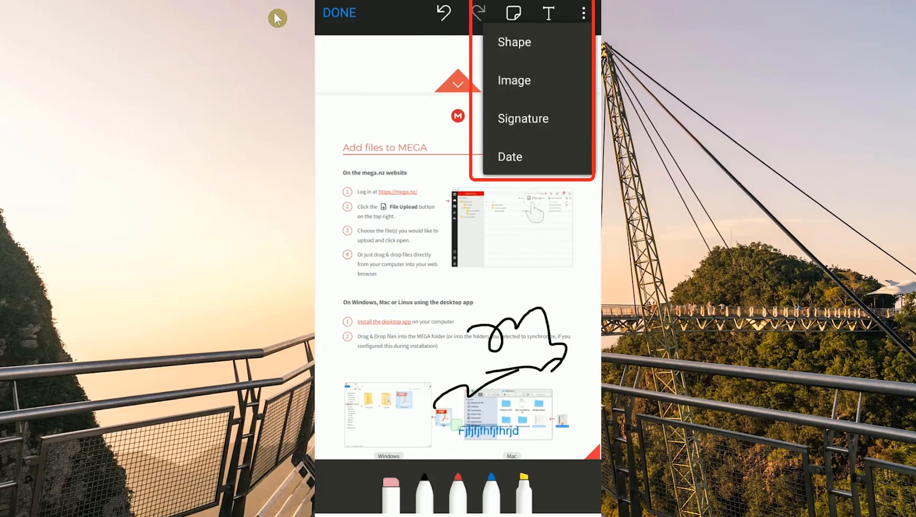
# Step: Choose Signature and hand-draw a signature on the pad for the PDF
pyautogui.click(543, 120)
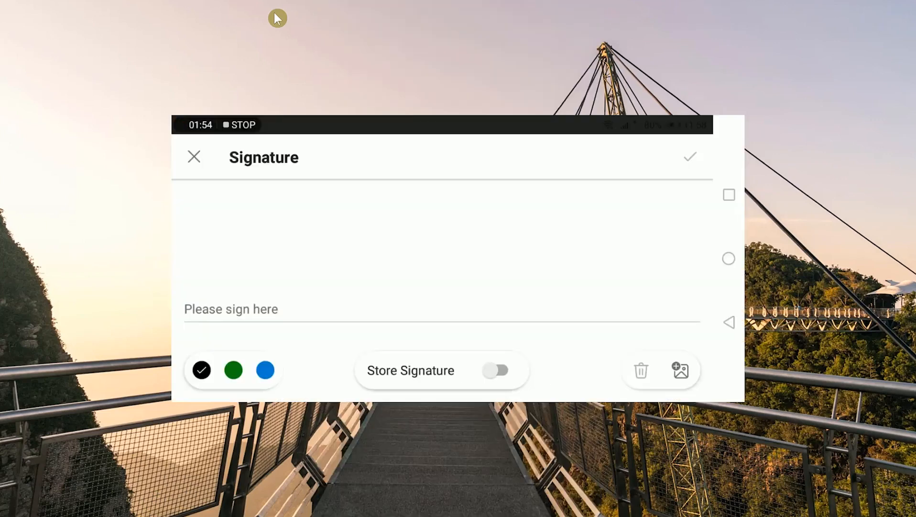
pyautogui.moveTo(261, 198)
pyautogui.mouseDown()
pyautogui.moveTo(270, 272)
pyautogui.moveTo(316, 256)
pyautogui.mouseUp()
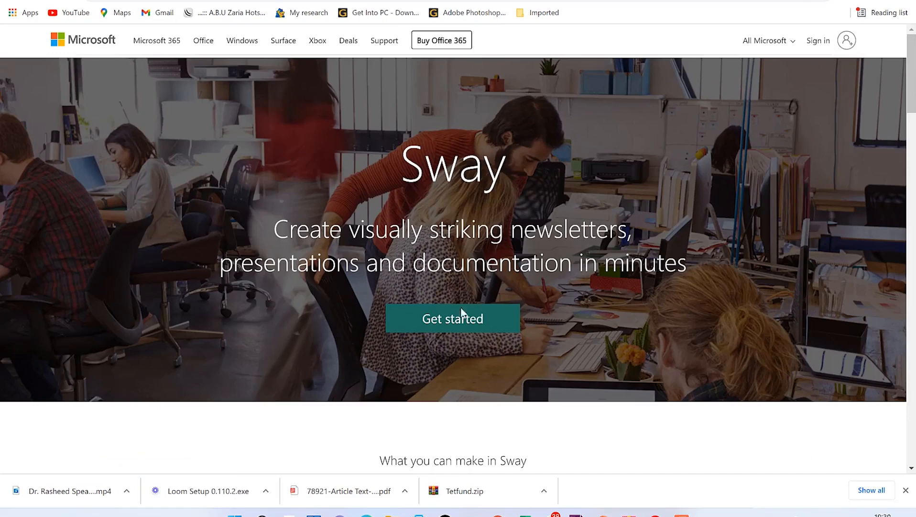
# Step: Get started in Sway, dismiss the What's new notice, and page to the next templates
pyautogui.click(446, 320)
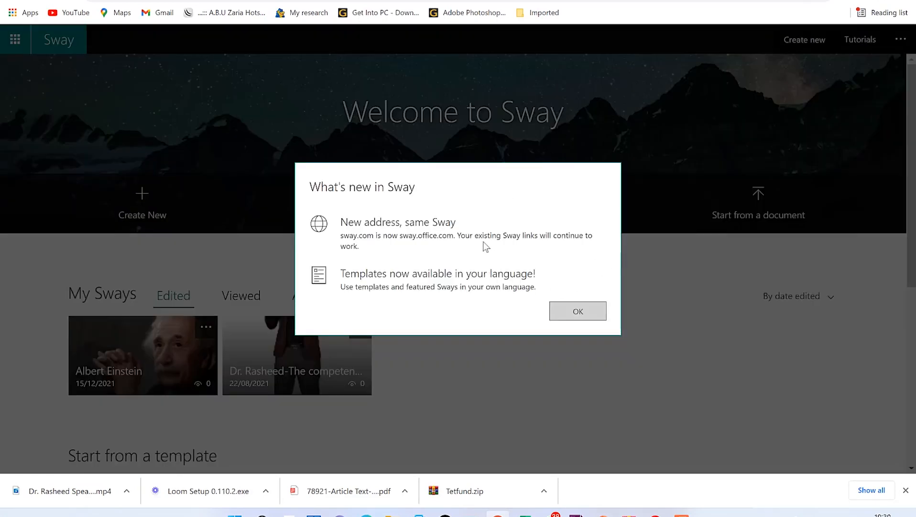
pyautogui.click(578, 310)
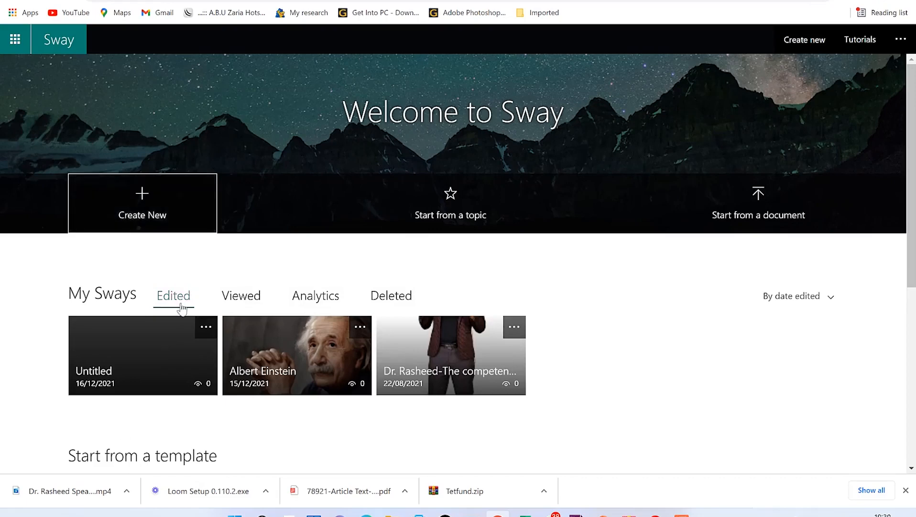
pyautogui.scroll(-3, 180, 308)
pyautogui.scroll(-2, 181, 308)
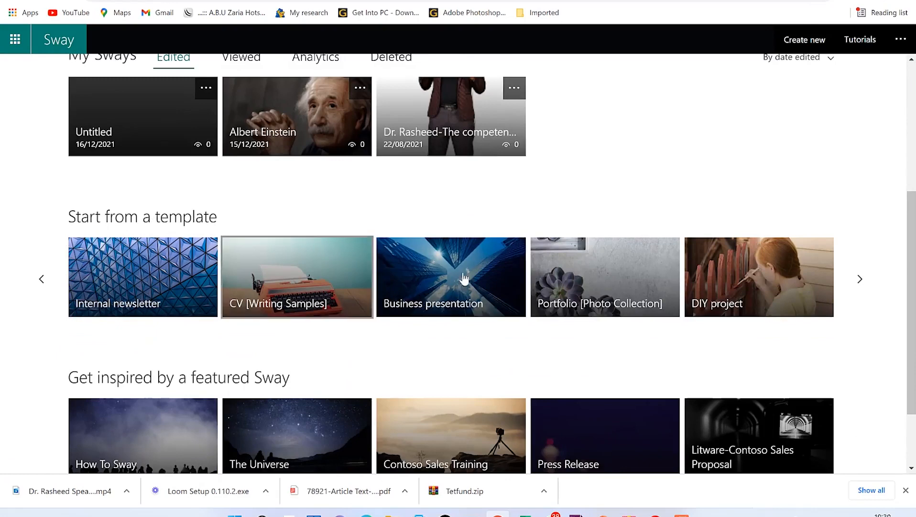
pyautogui.click(861, 280)
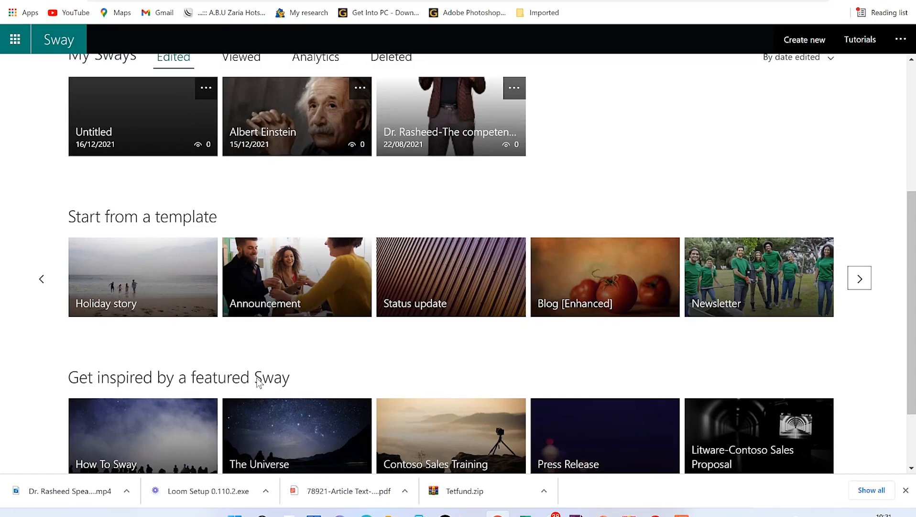
pyautogui.scroll(-2, 293, 376)
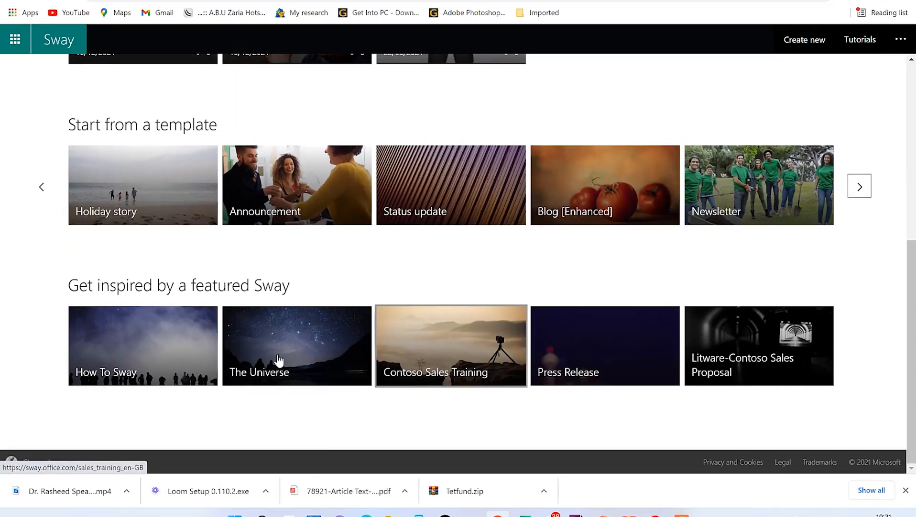
# Step: Open the featured Contoso Sales Training Sway and scroll through its content
pyautogui.click(465, 349)
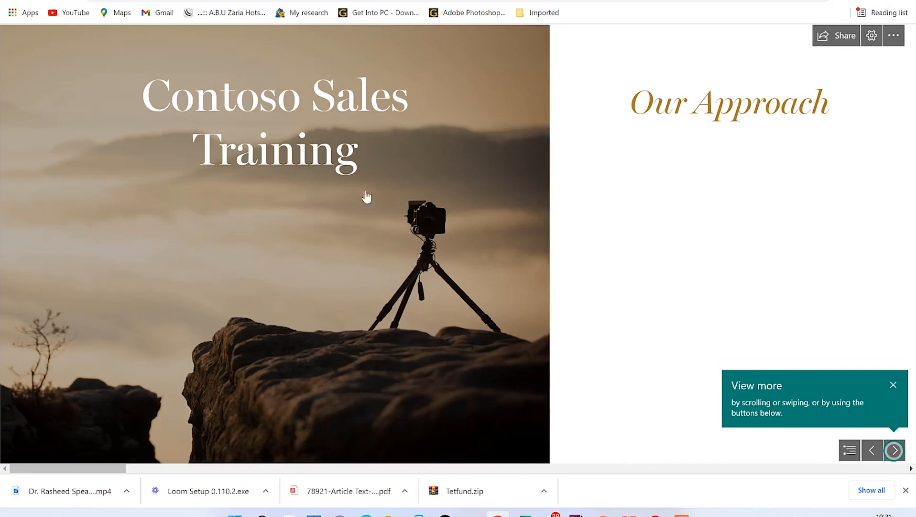
pyautogui.scroll(-3, 420, 241)
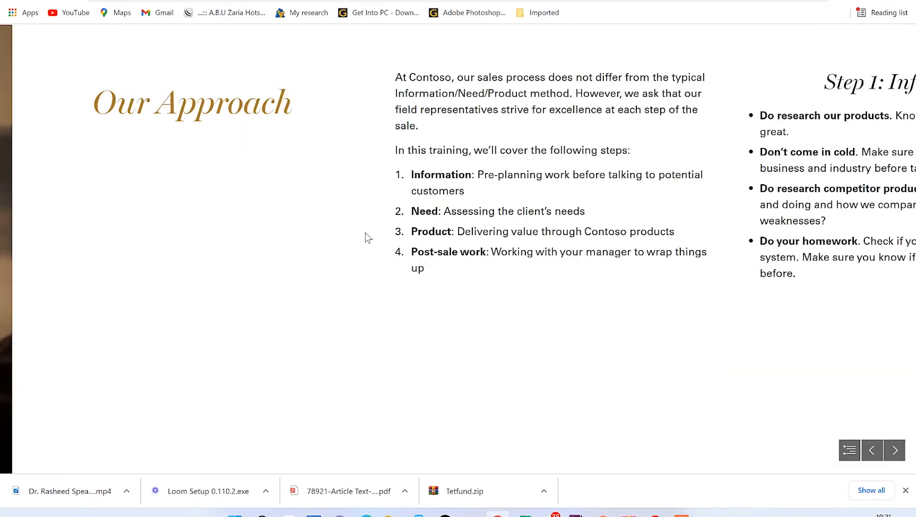
pyautogui.scroll(-5, 366, 236)
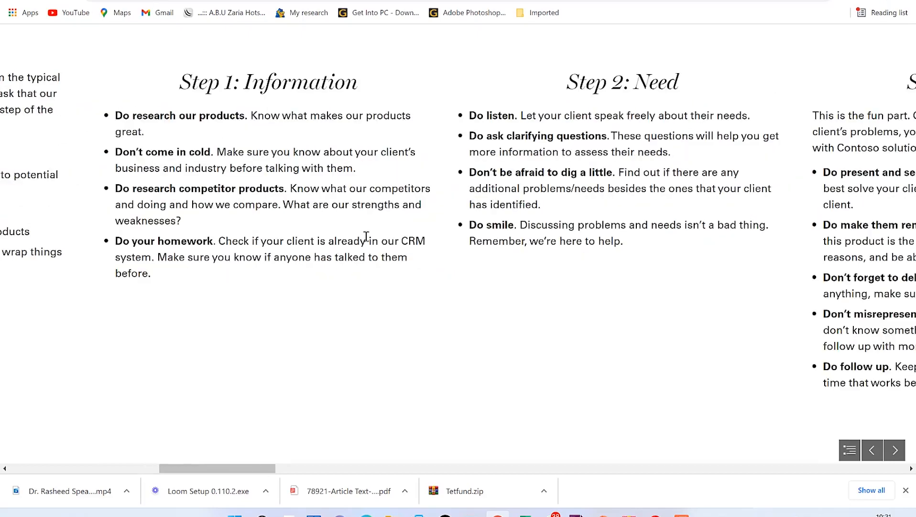
pyautogui.scroll(-8, 366, 236)
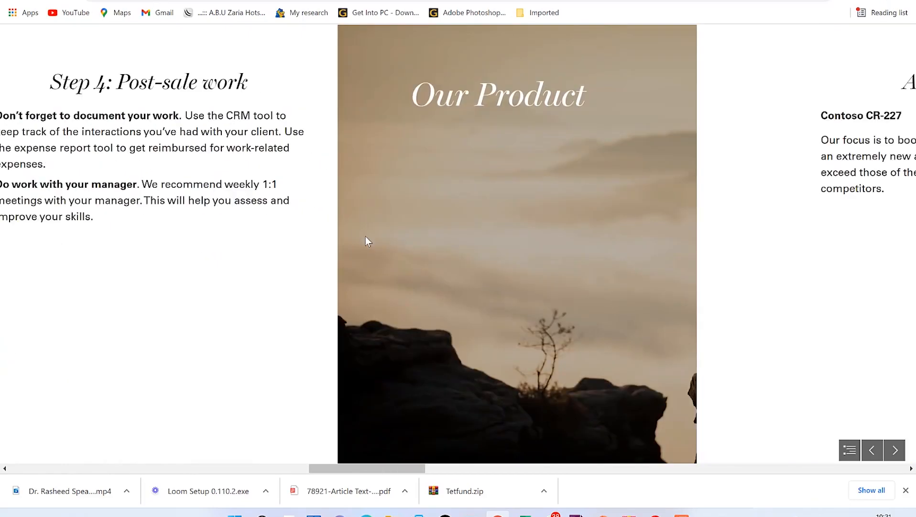
pyautogui.scroll(-8, 365, 236)
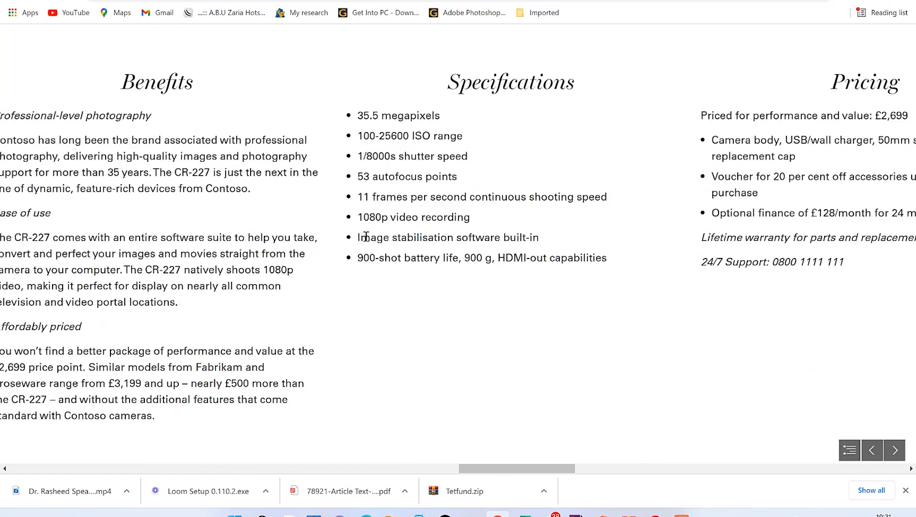
pyautogui.scroll(-10, 366, 236)
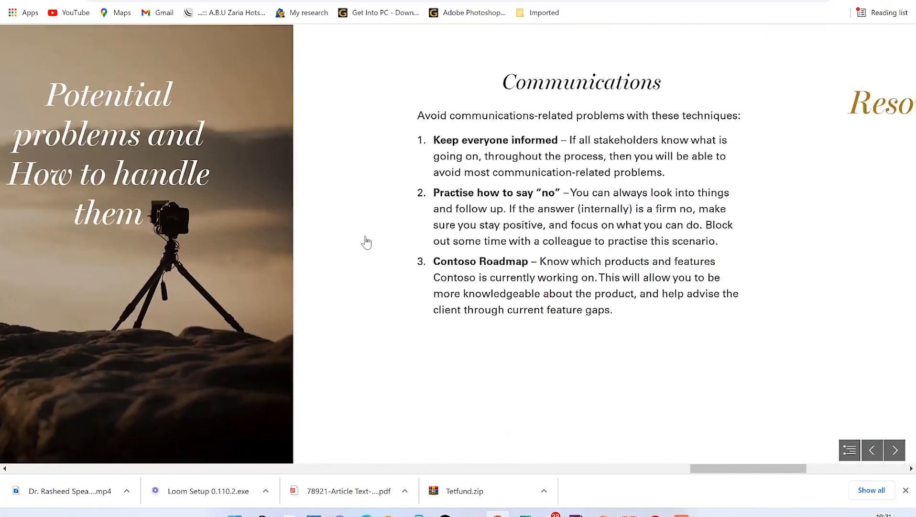
pyautogui.scroll(-6, 366, 237)
pyautogui.scroll(6, 366, 236)
pyautogui.scroll(12, 367, 236)
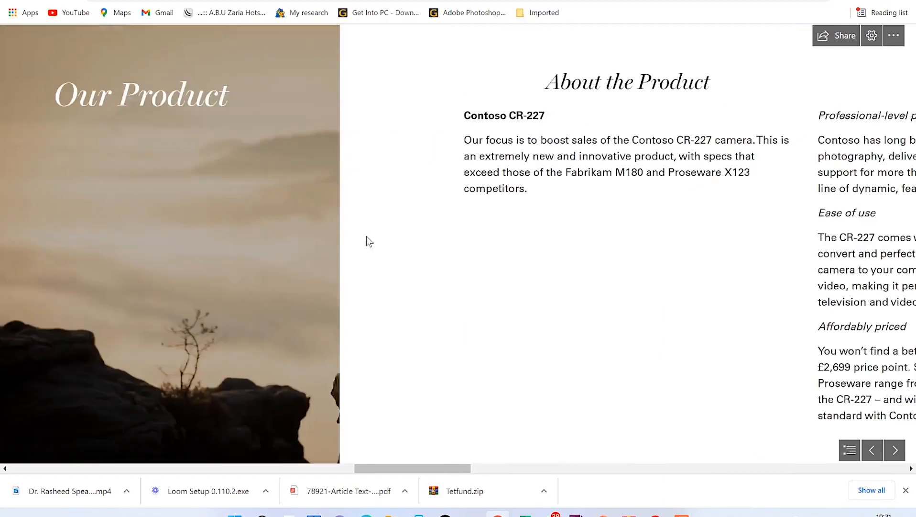
pyautogui.scroll(10, 368, 241)
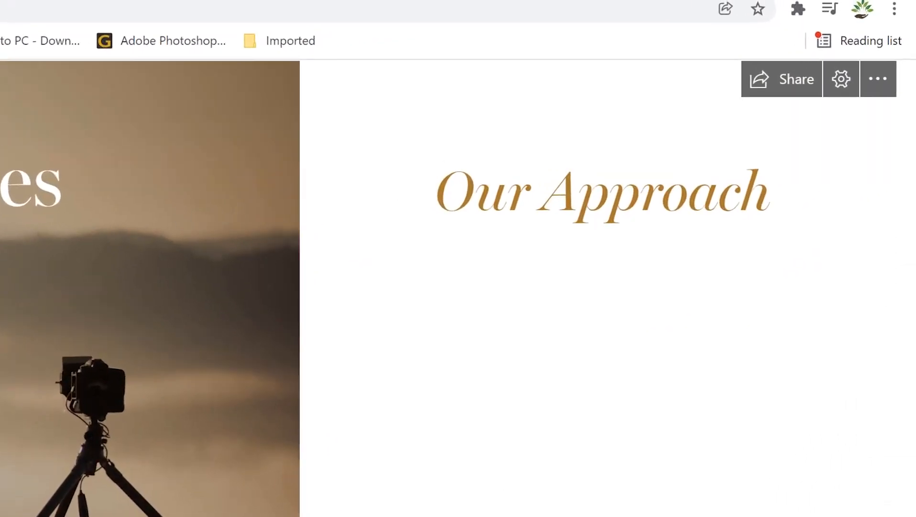
pyautogui.scroll(-8, 486, 228)
pyautogui.scroll(8, 257, 301)
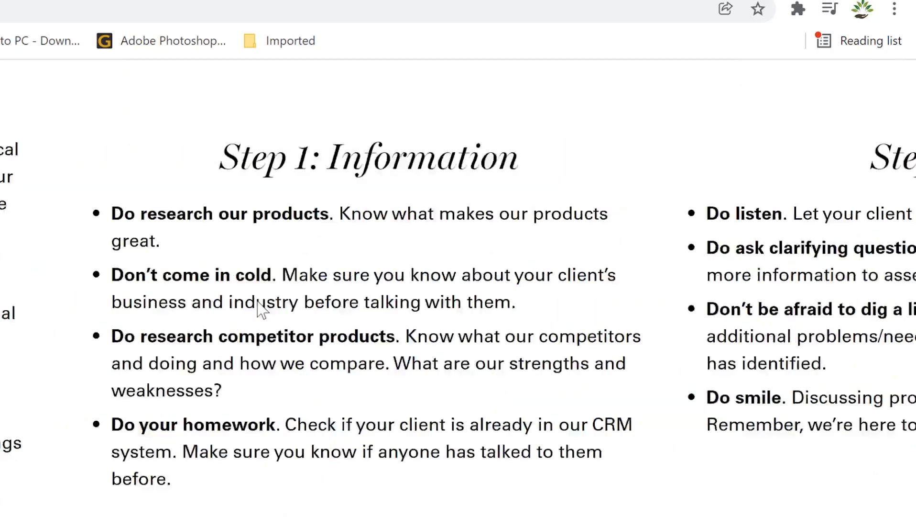
pyautogui.scroll(3, 890, 216)
# Step: Switch the Contoso Sway to vertical scrolling, browse it, then close it with Ctrl+W
pyautogui.click(840, 84)
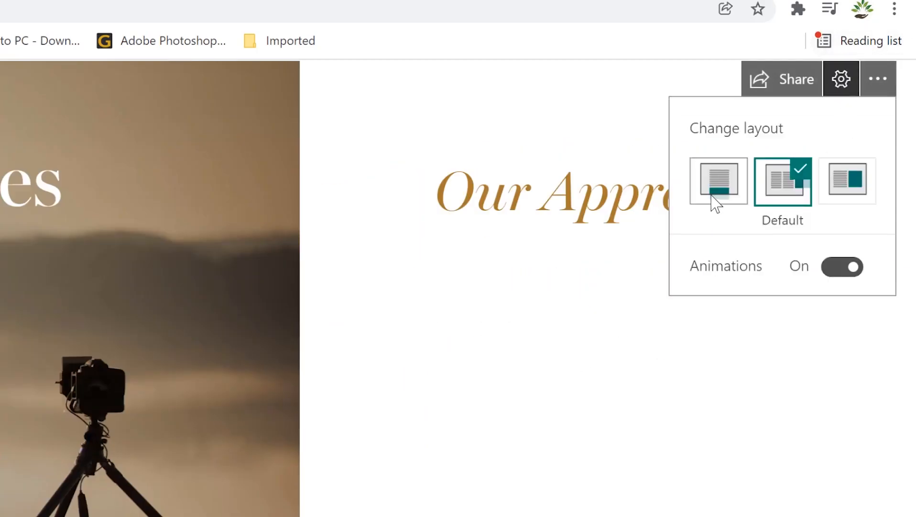
pyautogui.click(725, 195)
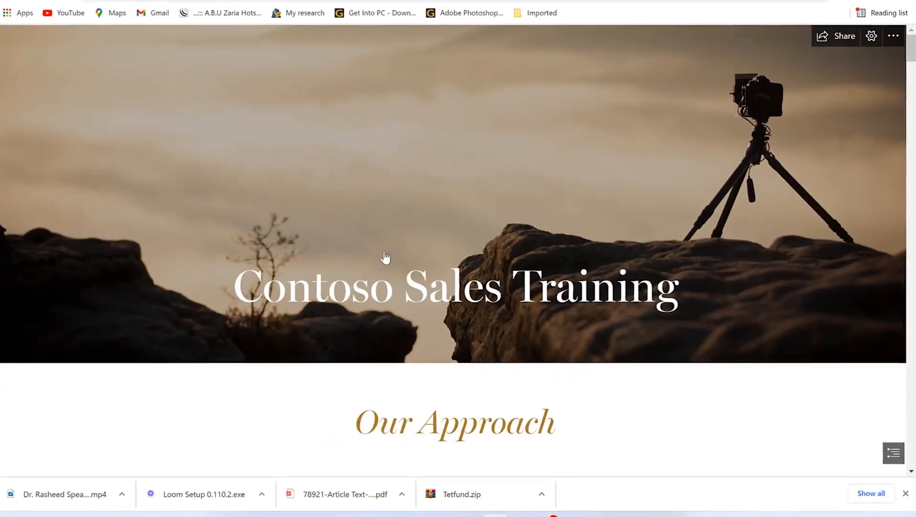
pyautogui.scroll(-20, 385, 257)
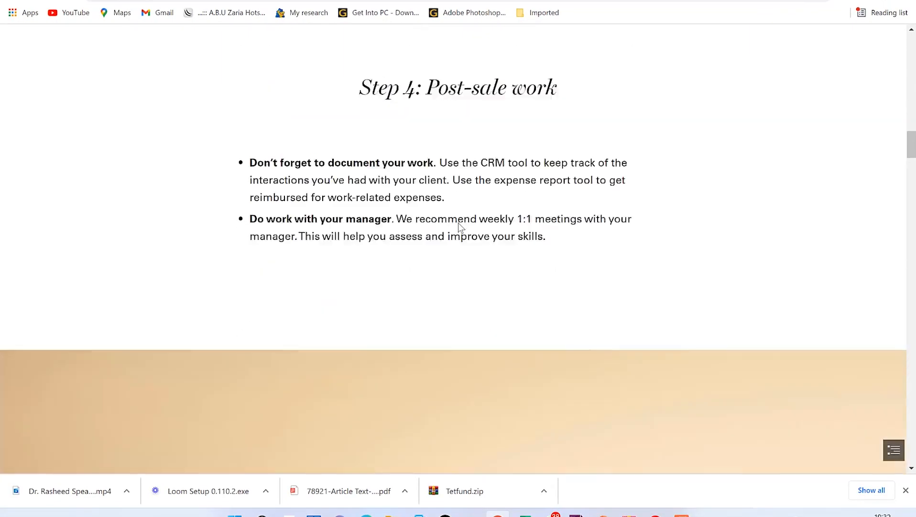
pyautogui.scroll(-20, 460, 222)
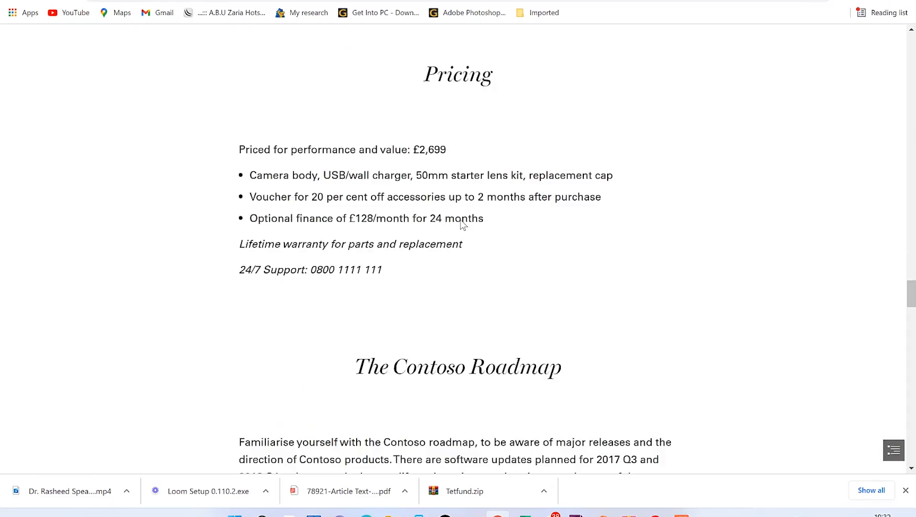
pyautogui.scroll(20, 550, 193)
pyautogui.scroll(20, 573, 185)
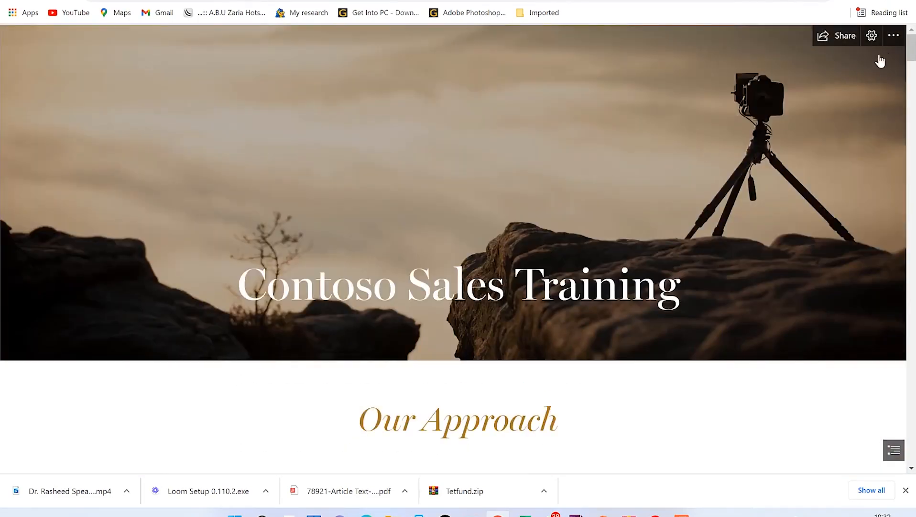
pyautogui.hotkey('ctrl', 'w')
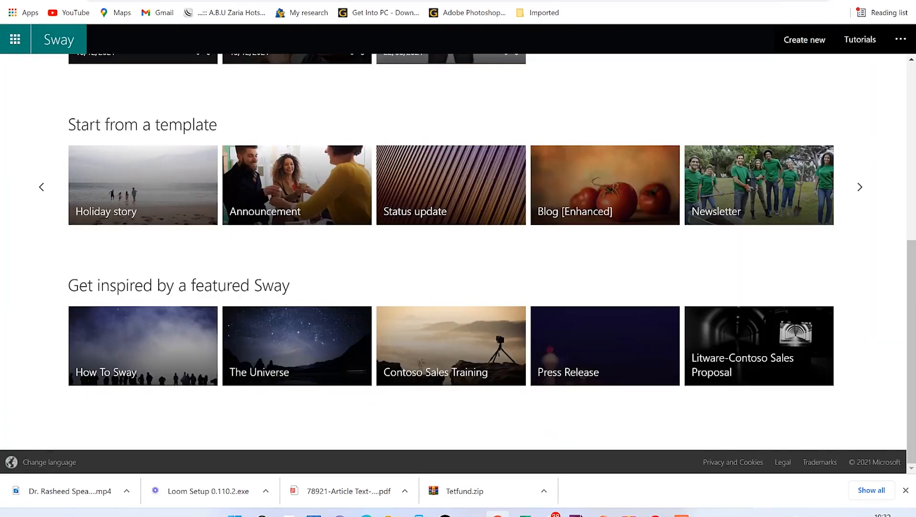
# Step: Scroll to the top of the Sway home page and click Create New
pyautogui.scroll(7, 460, 268)
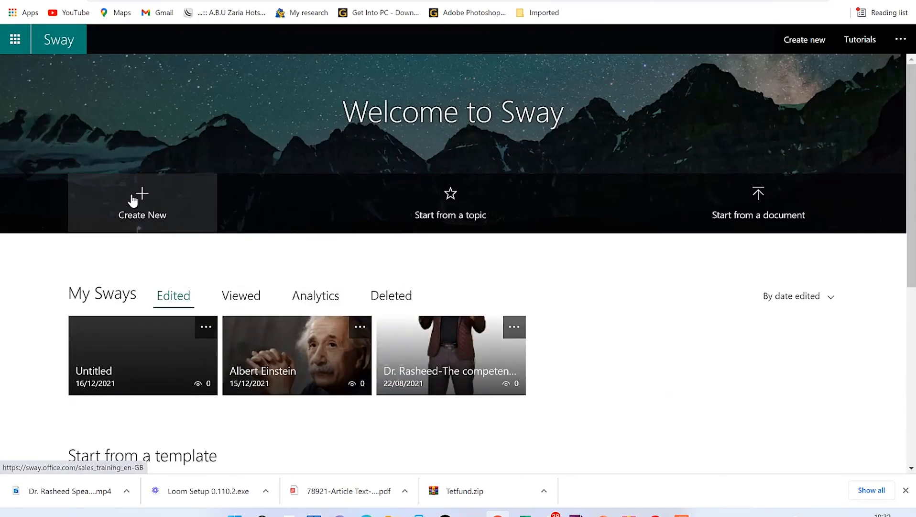
pyautogui.click(143, 199)
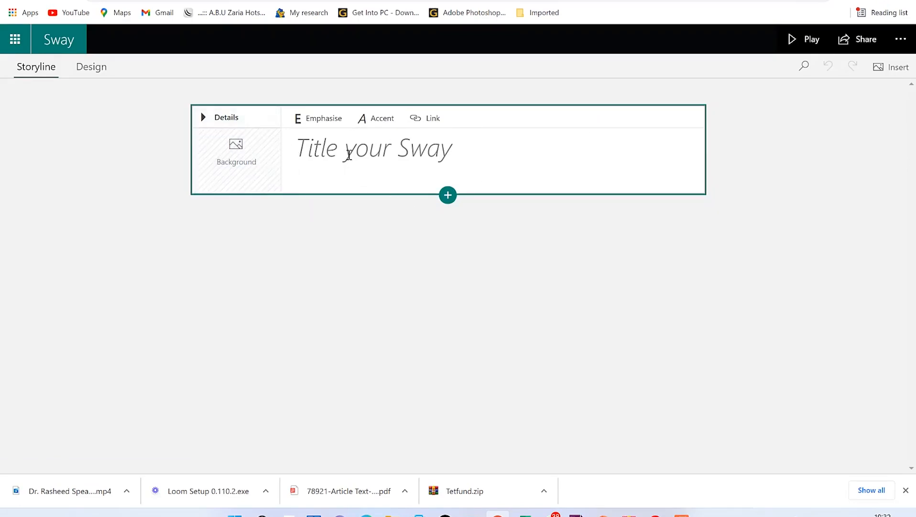
# Step: Title the Sway 'Epic mentorship: Glaring your ideas' and emphasise 'Epic mentorship'
pyautogui.click(461, 148)
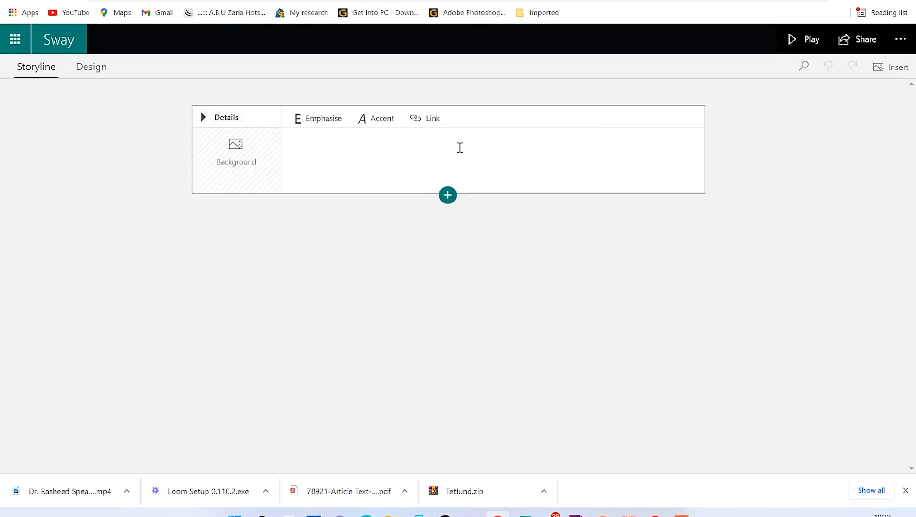
pyautogui.write('Epic mentors')
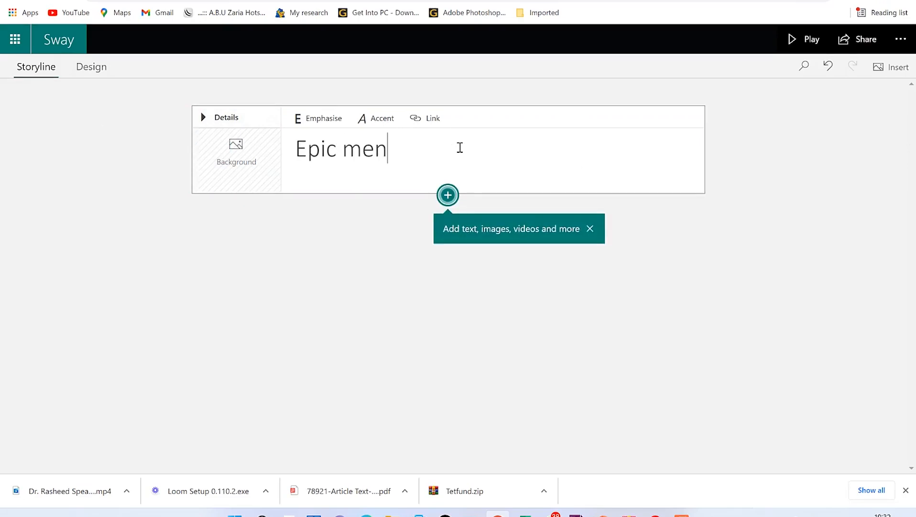
pyautogui.write('hip')
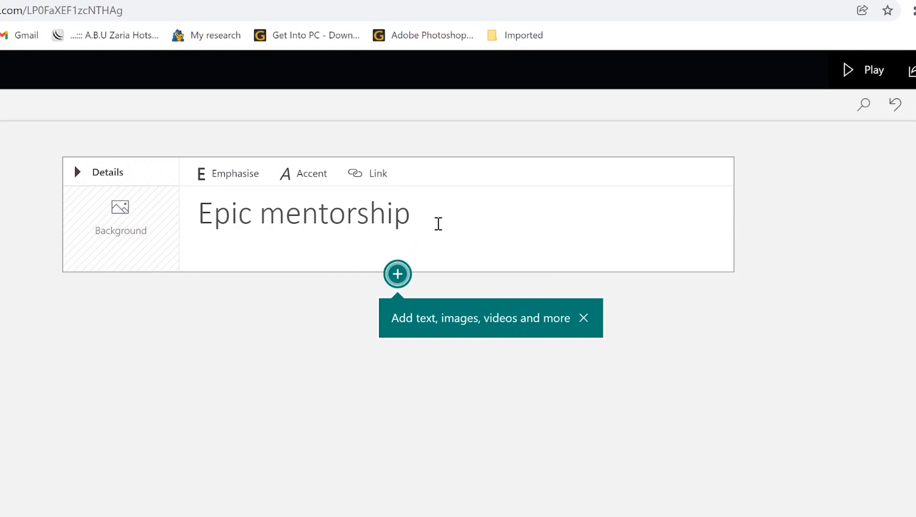
pyautogui.write(': Glaring your ideas')
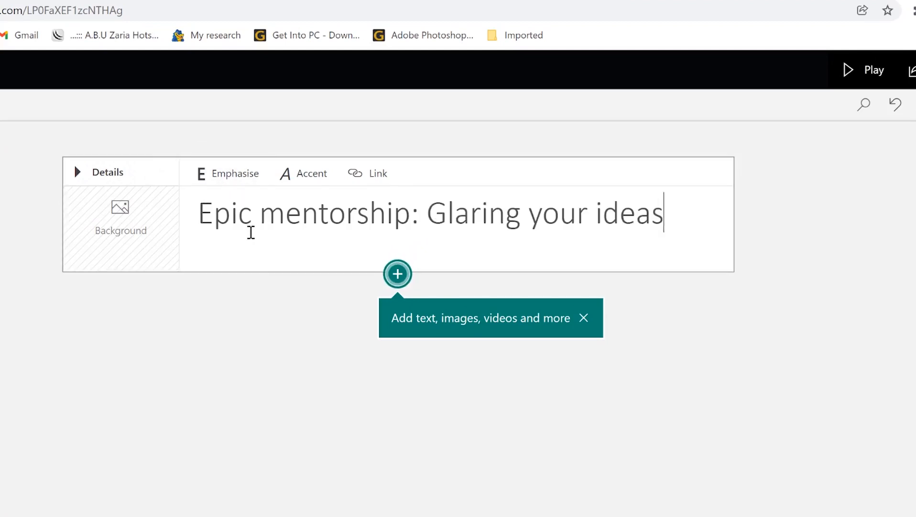
pyautogui.moveTo(200, 212); pyautogui.dragTo(410, 201)
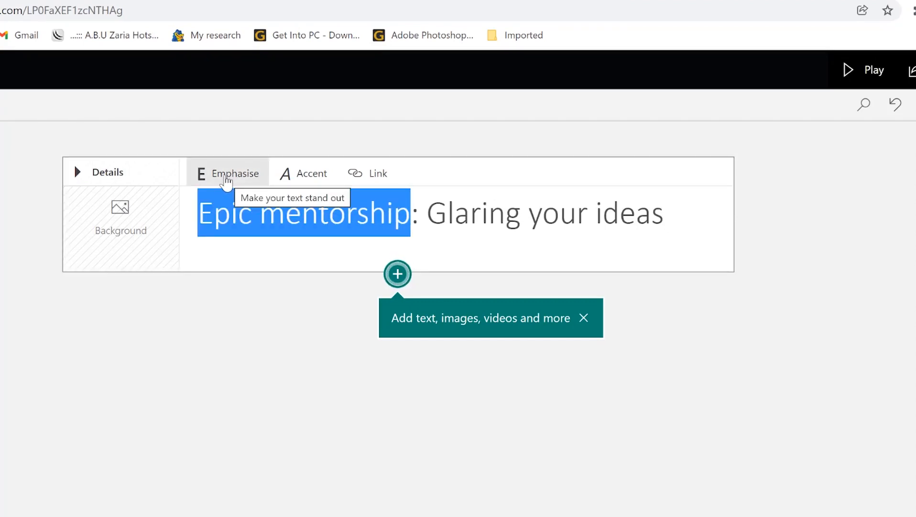
pyautogui.click(228, 178)
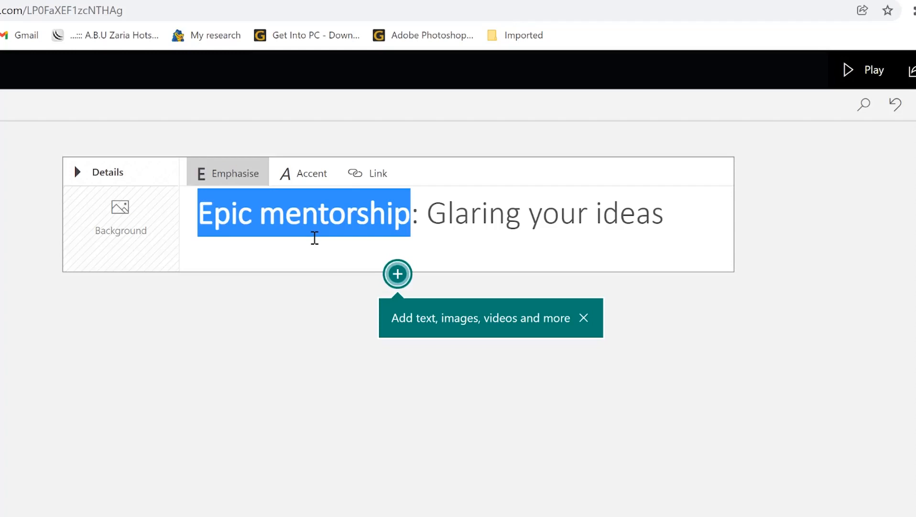
pyautogui.click(314, 237)
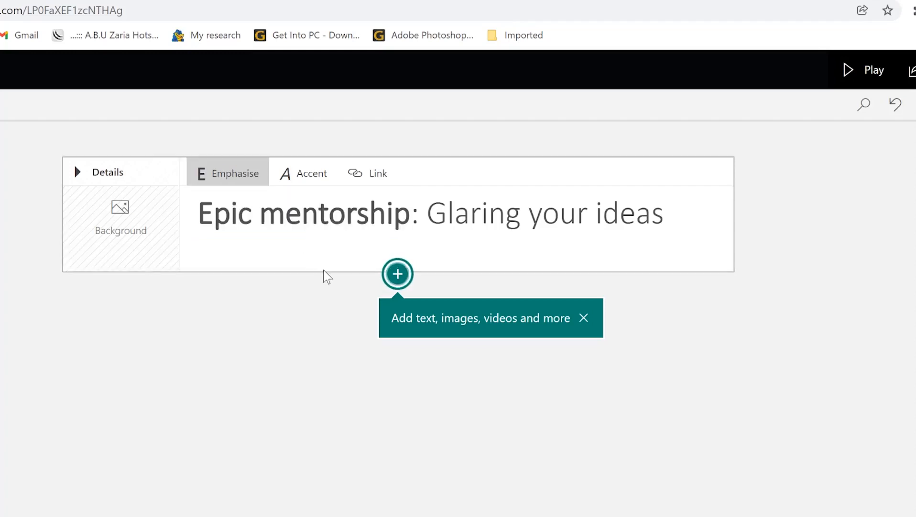
# Step: Accent 'Glaring your ideas' in italic, then select 'Epic mentorship' to add a link
pyautogui.moveTo(428, 211); pyautogui.dragTo(687, 204)
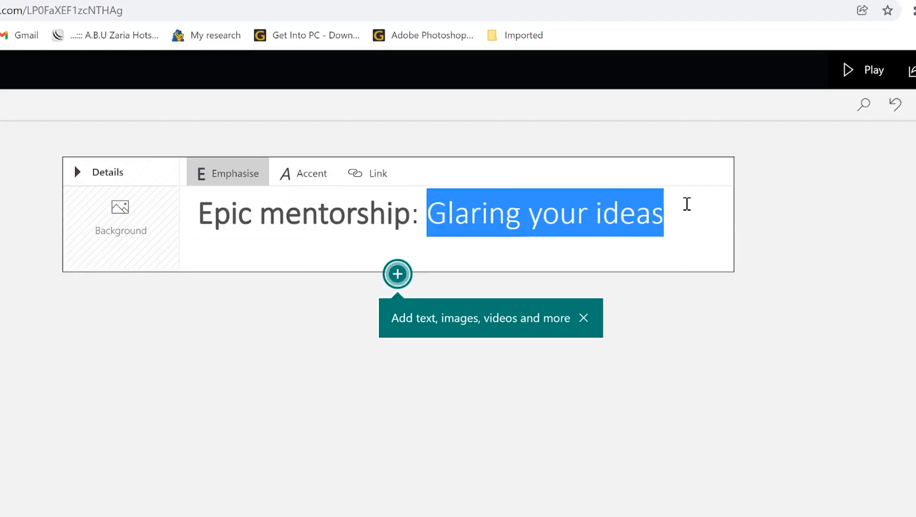
pyautogui.click(306, 184)
pyautogui.click(307, 185)
pyautogui.click(306, 184)
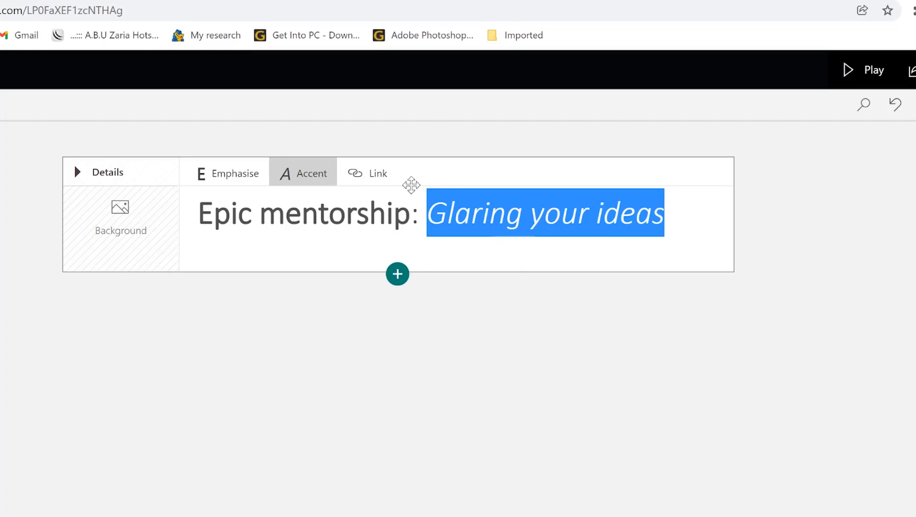
pyautogui.click(510, 233)
pyautogui.moveTo(200, 206); pyautogui.dragTo(409, 209)
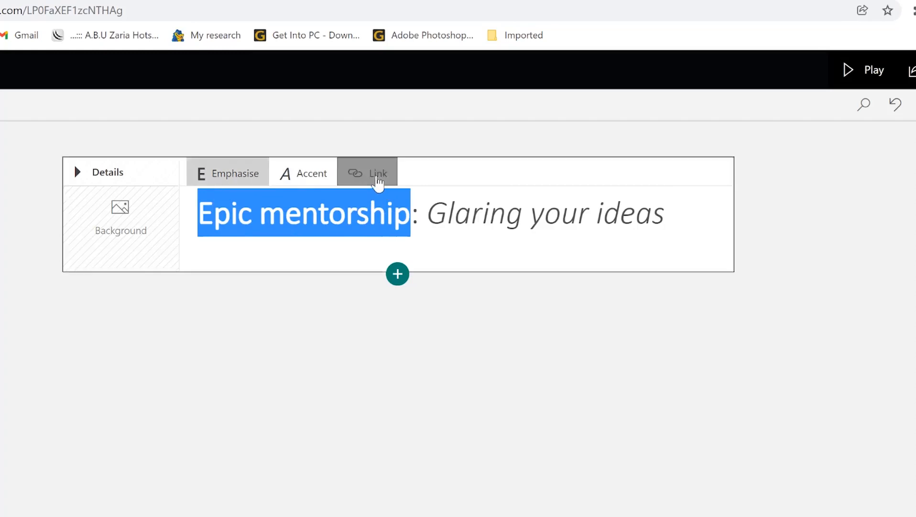
pyautogui.click(378, 174)
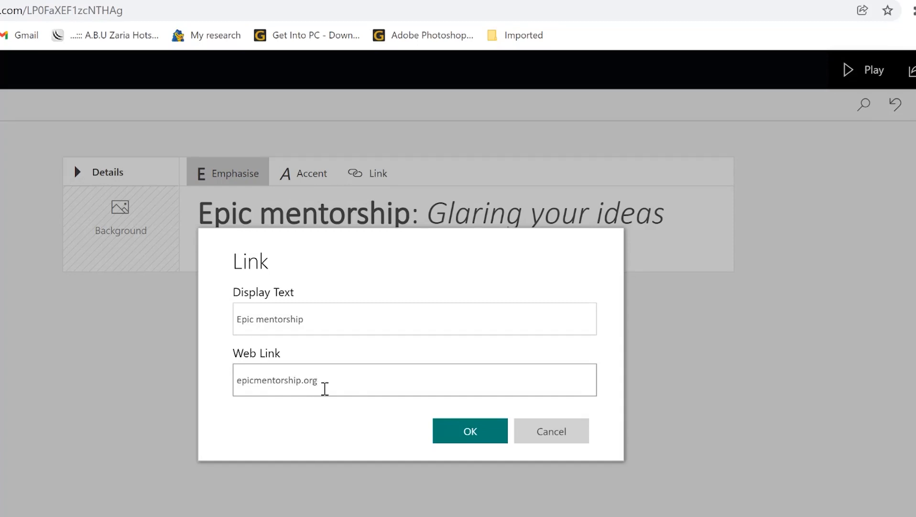
# Step: Link 'Epic mentorship' to epicmentorship.org and show background image suggestions for the title card
pyautogui.click(471, 432)
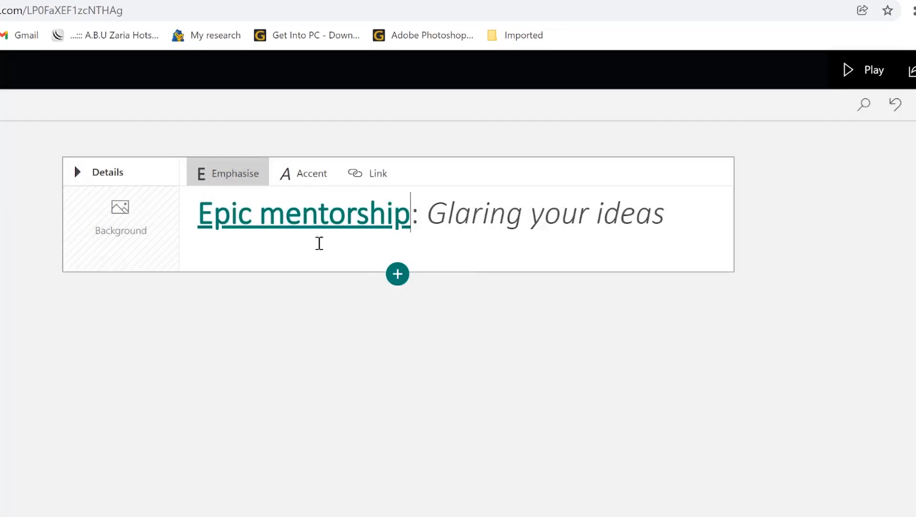
pyautogui.click(95, 242)
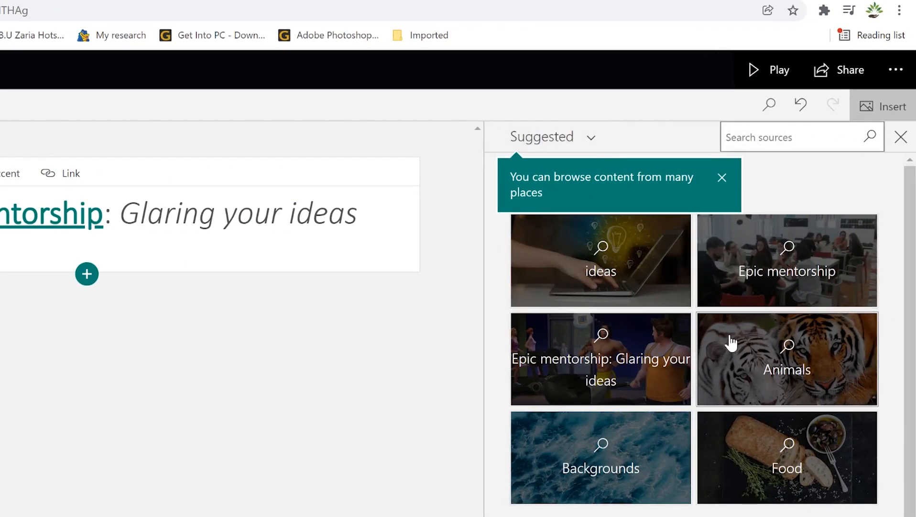
# Step: Search Epic mentorship images and add two group photos to the Sway
pyautogui.scroll(-1, 730, 347)
pyautogui.scroll(1, 728, 359)
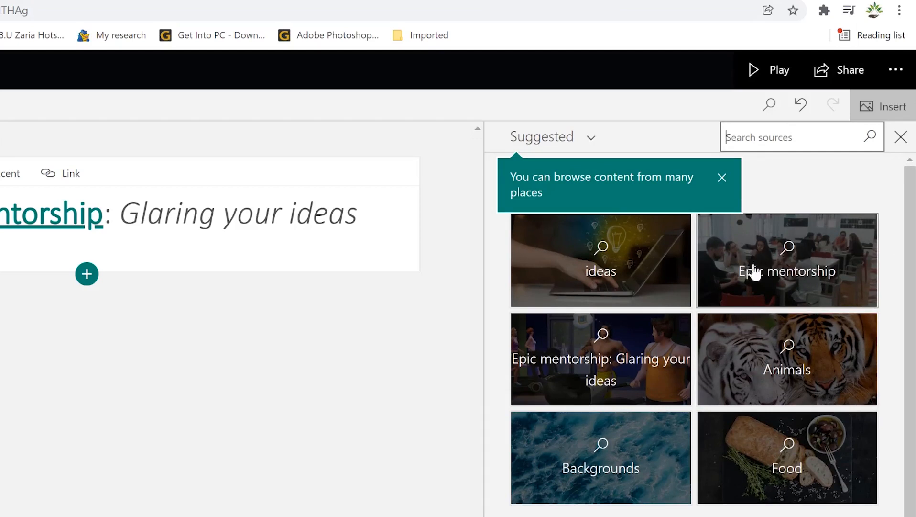
pyautogui.click(779, 258)
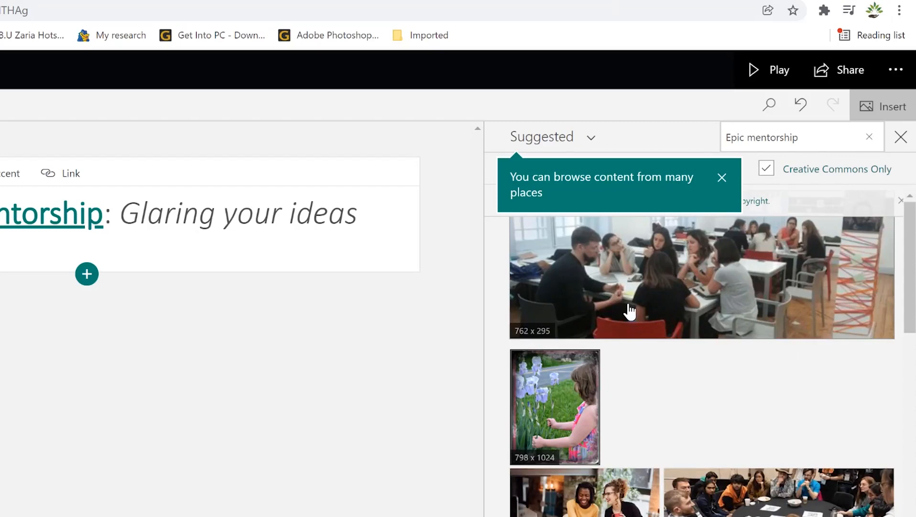
pyautogui.click(676, 294)
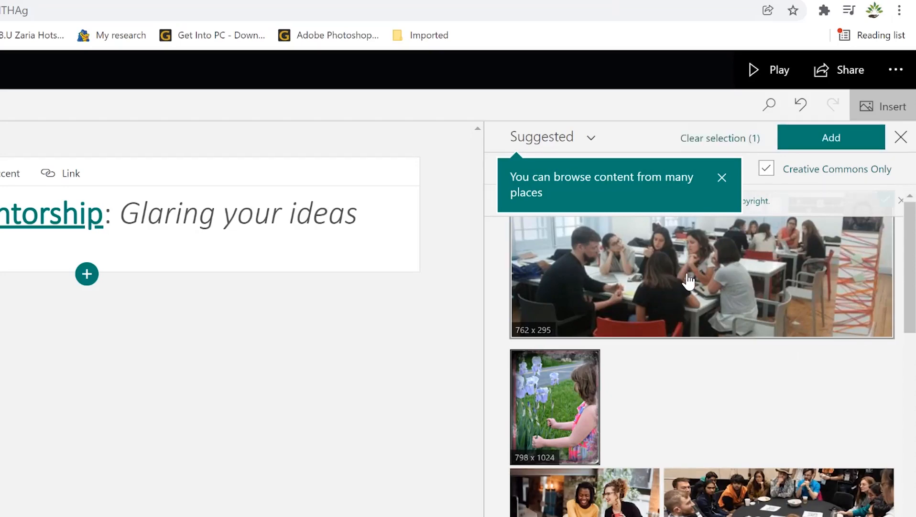
pyautogui.scroll(-8, 685, 431)
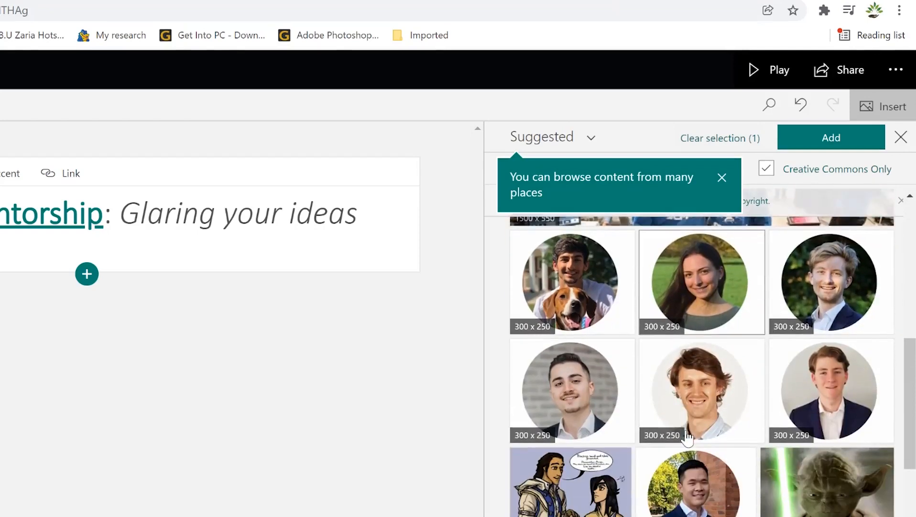
pyautogui.scroll(-10, 687, 436)
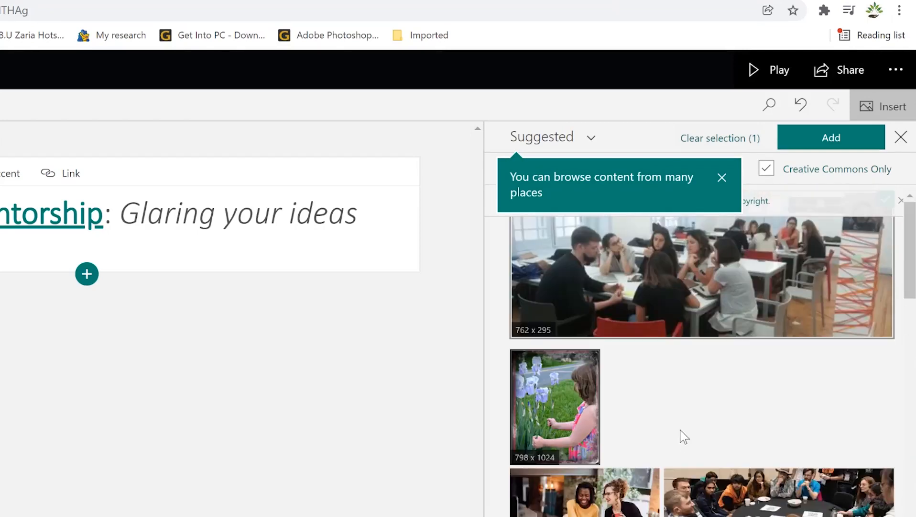
pyautogui.click(760, 506)
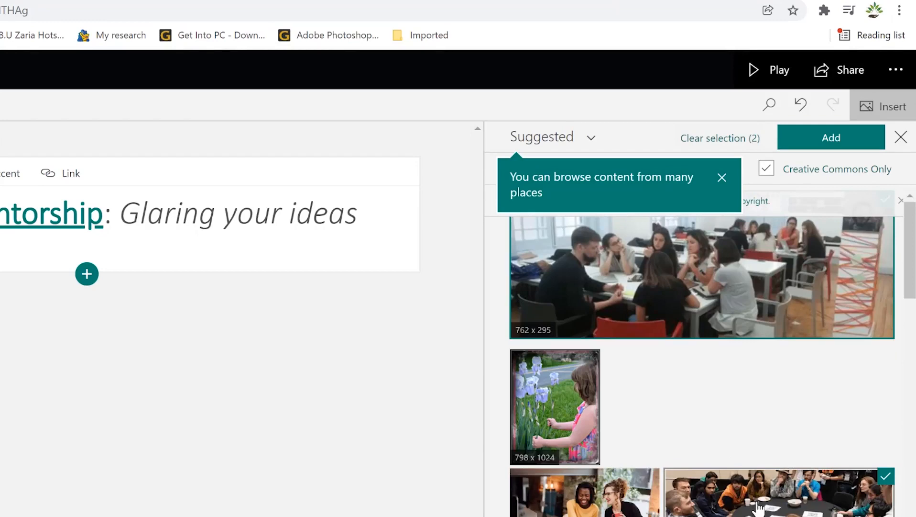
pyautogui.click(811, 144)
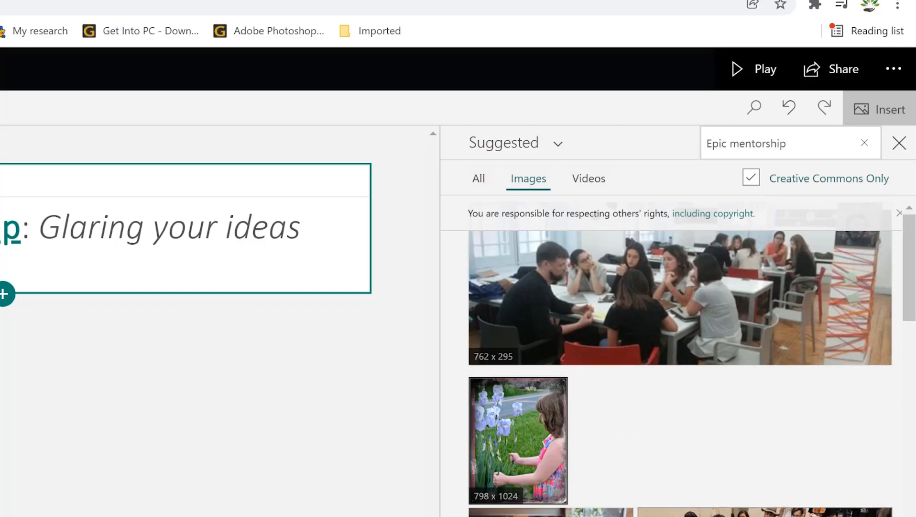
# Step: Undo the extra image card and make the 1500x550 round-table photo the title background
pyautogui.click(765, 512)
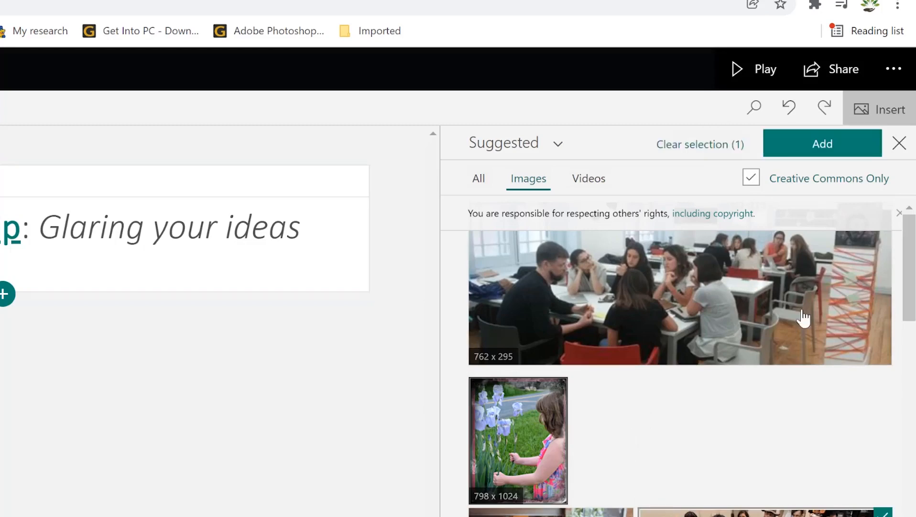
pyautogui.click(835, 147)
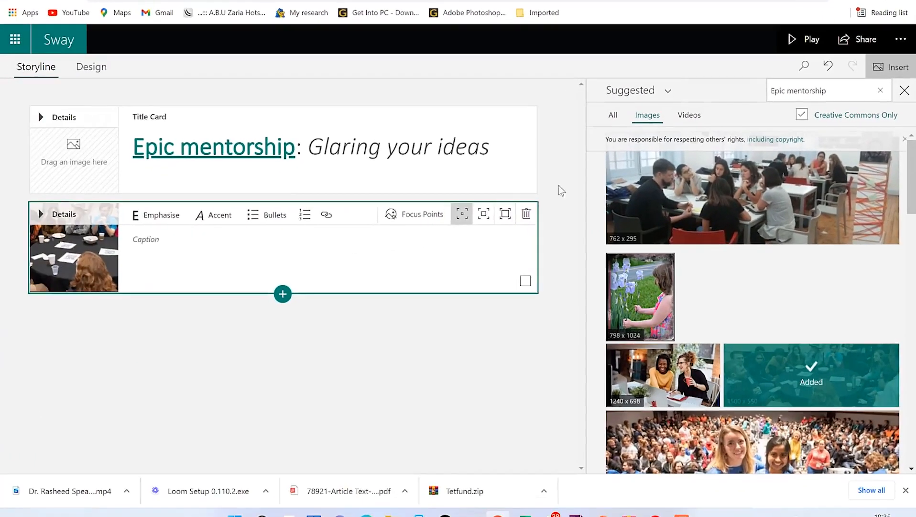
pyautogui.click(827, 65)
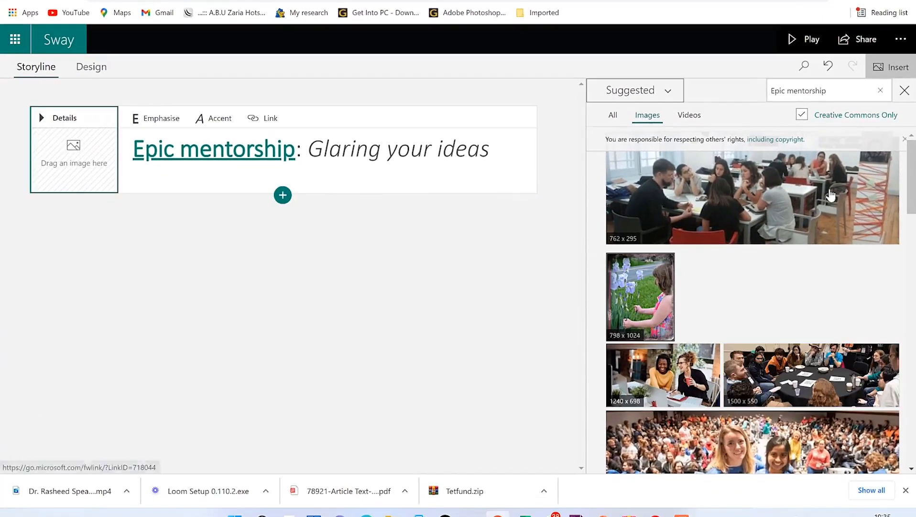
pyautogui.click(818, 361)
pyautogui.click(861, 93)
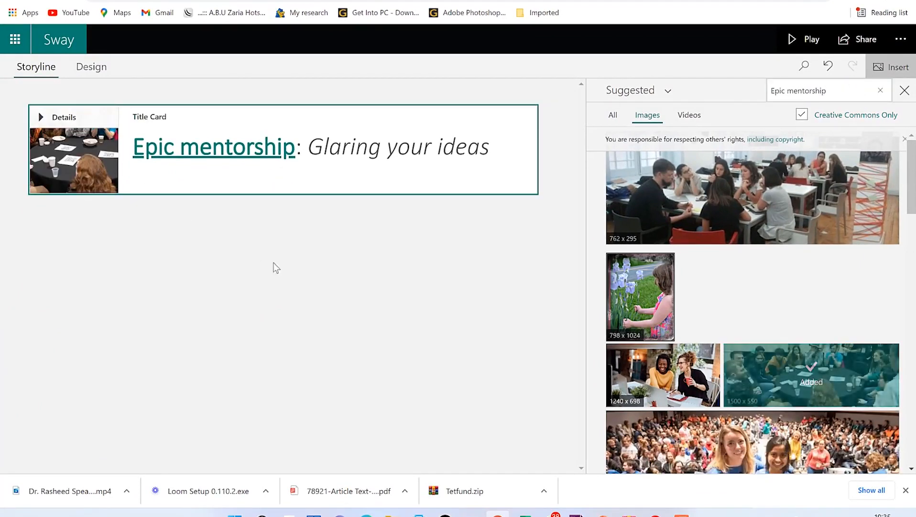
# Step: Close the image suggestions and add a first-level heading section below the title card
pyautogui.click(904, 91)
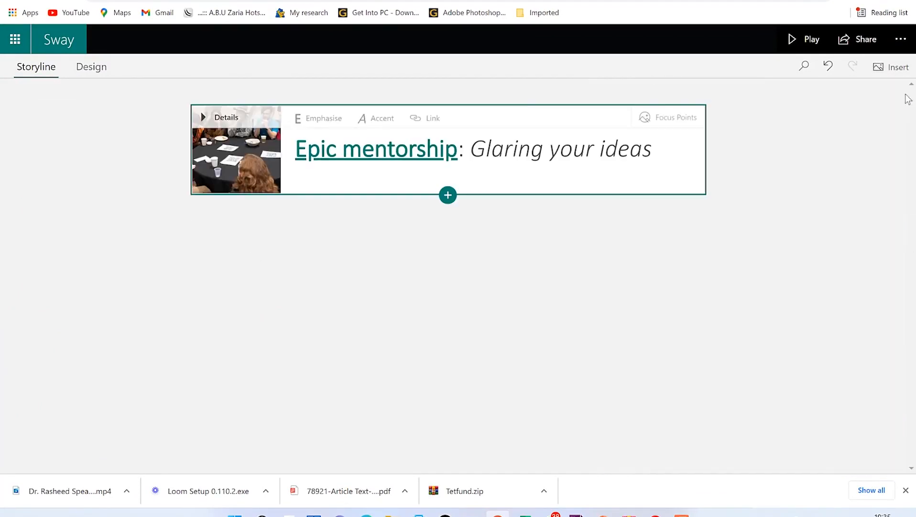
pyautogui.click(448, 196)
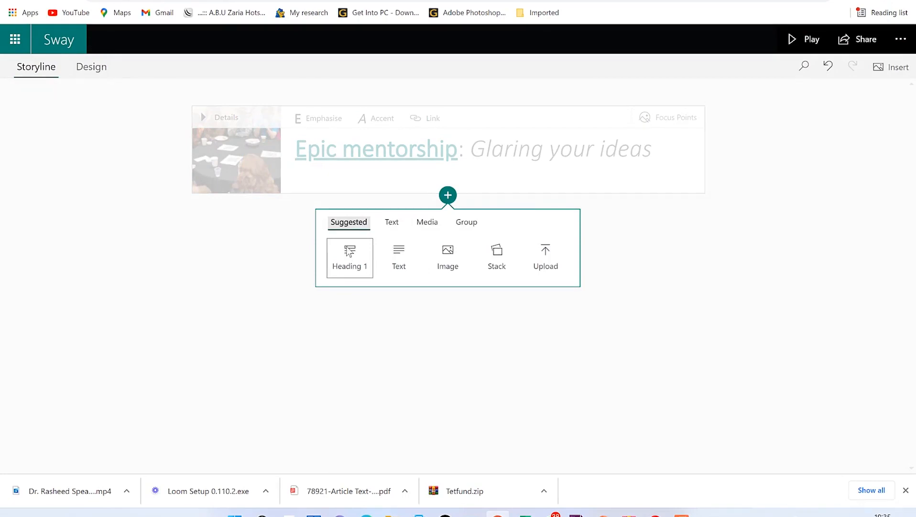
pyautogui.click(349, 253)
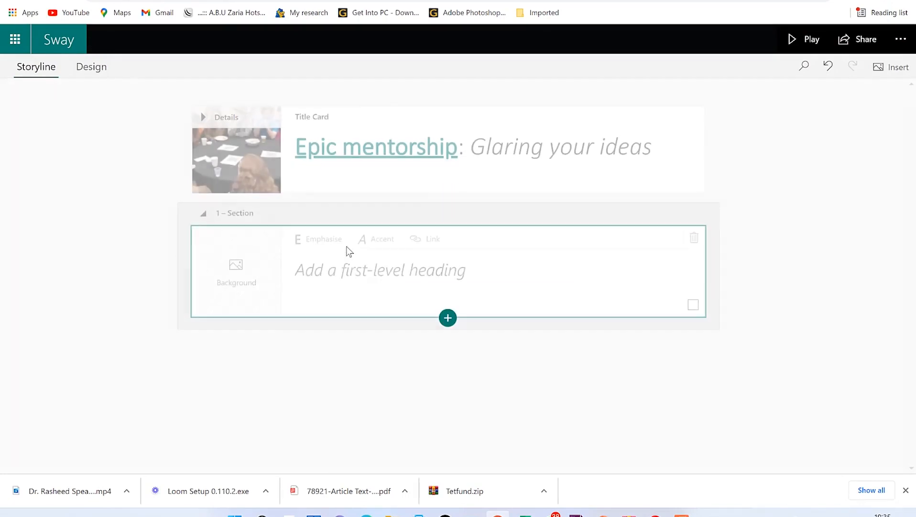
# Step: Paste 'About' plus the mentor's name as the heading and emphasise the name
pyautogui.click(318, 275)
pyautogui.write('About Dr. Rasheed')
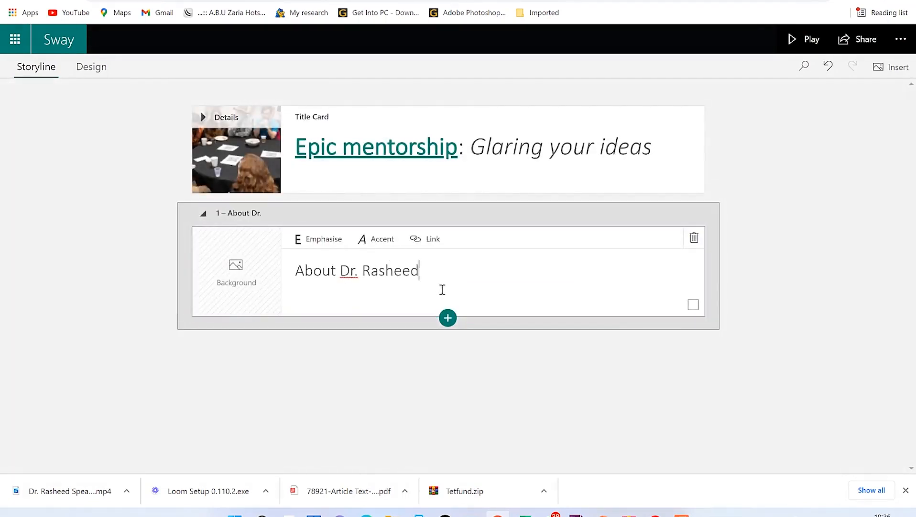
pyautogui.moveTo(452, 276); pyautogui.dragTo(340, 261)
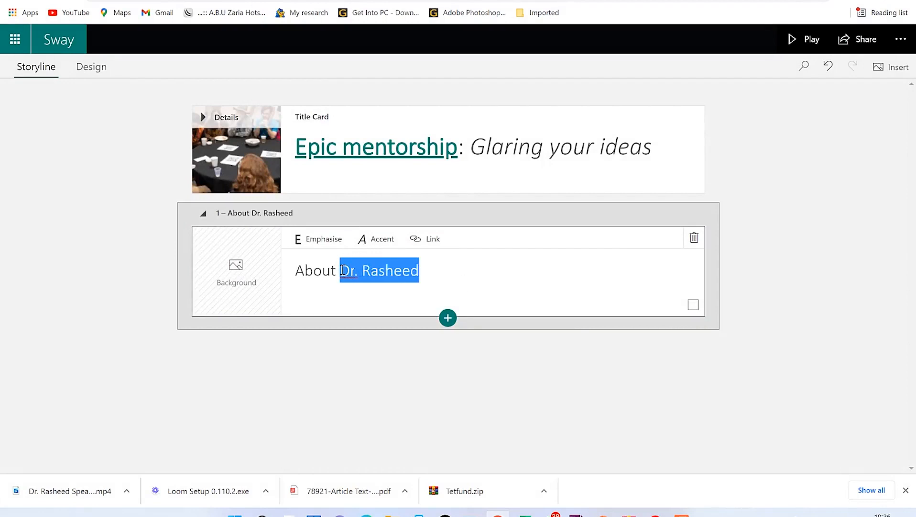
pyautogui.click(444, 275)
# Step: Upload DSC_5081 from the Pictures folder via My device as the About card's background image
pyautogui.click(225, 270)
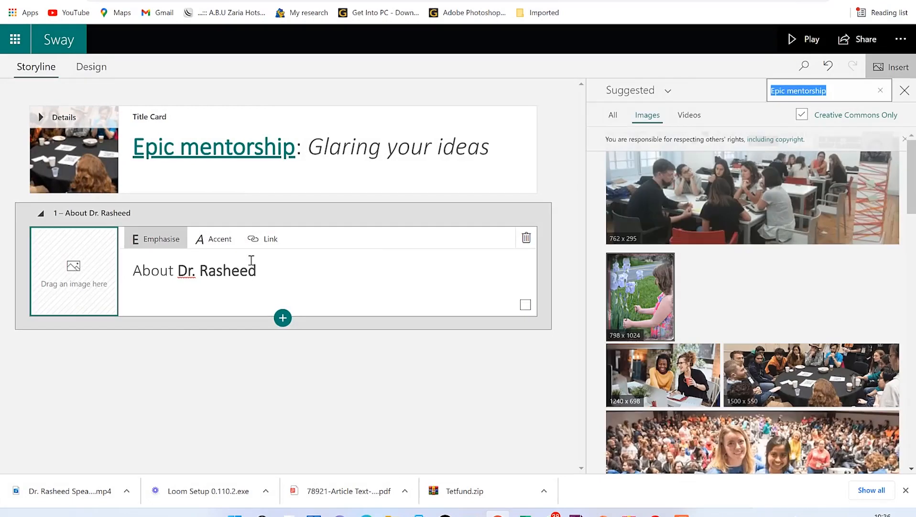
pyautogui.click(613, 119)
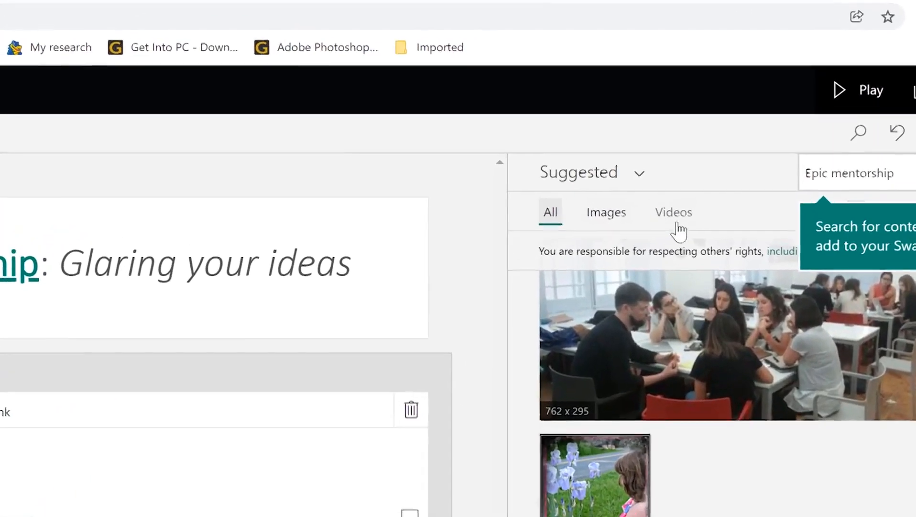
pyautogui.click(639, 184)
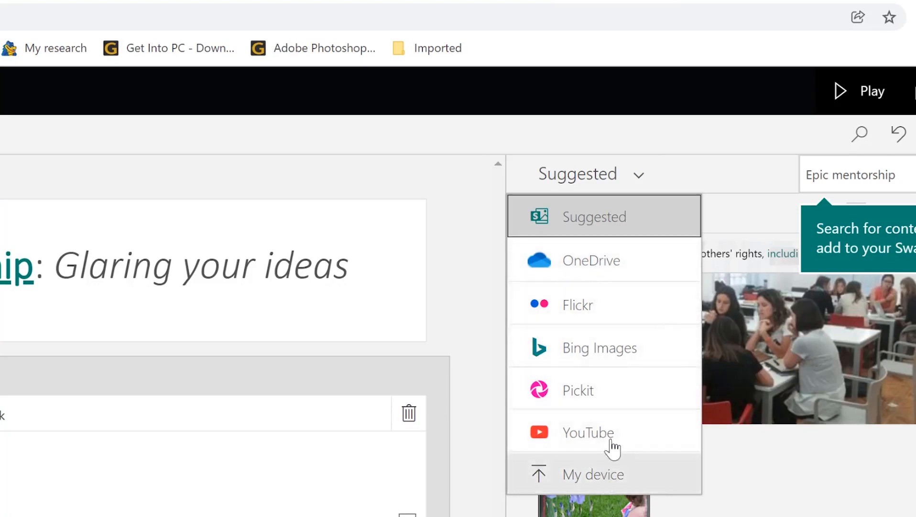
pyautogui.click(597, 474)
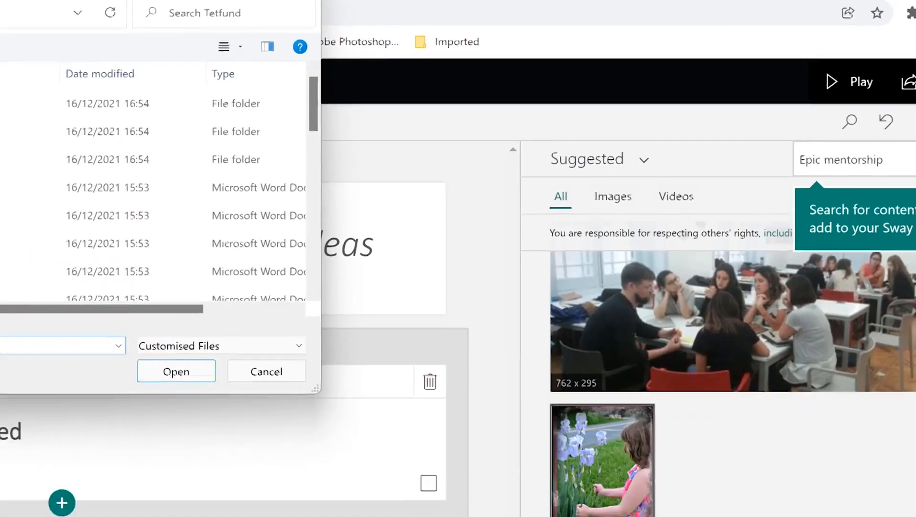
pyautogui.click(44, 144)
pyautogui.scroll(-5, 218, 116)
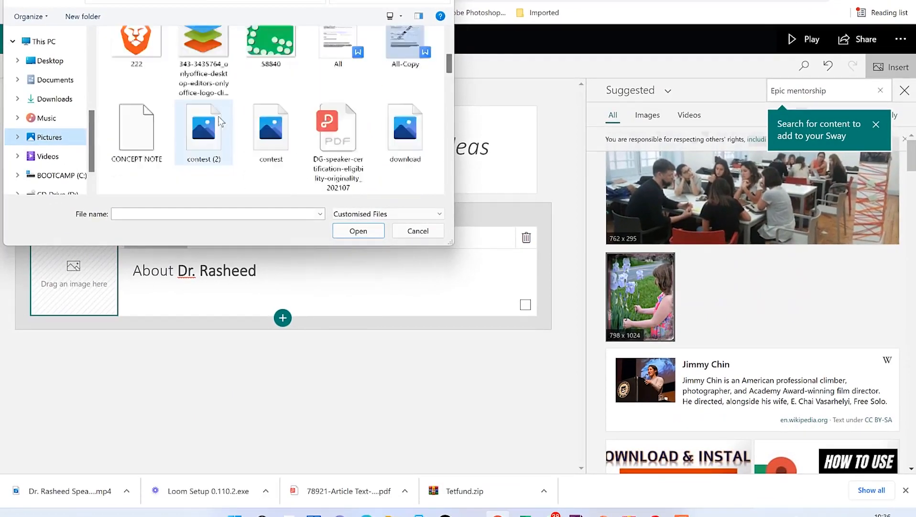
pyautogui.scroll(1, 229, 91)
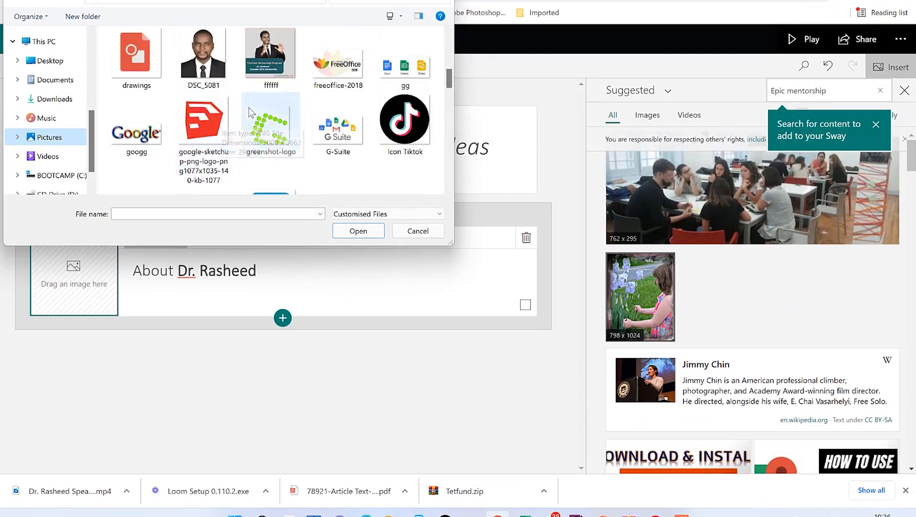
pyautogui.click(203, 55)
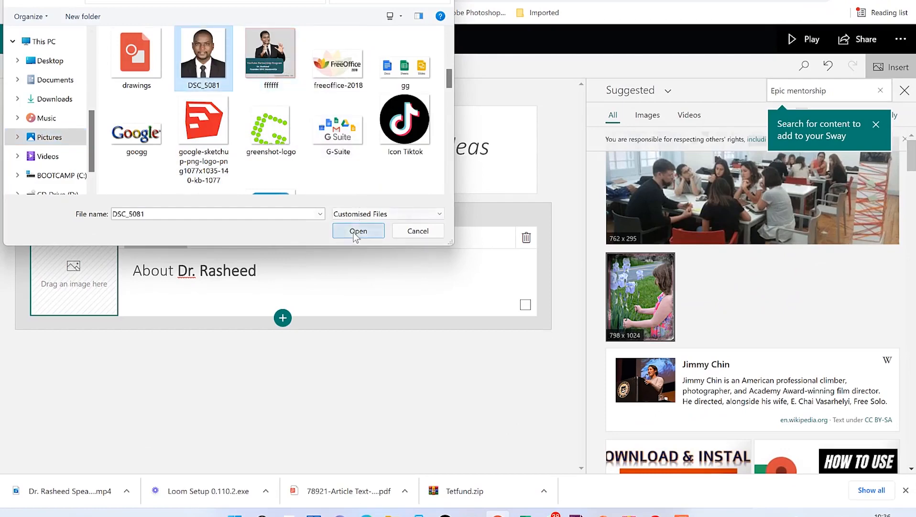
pyautogui.click(359, 230)
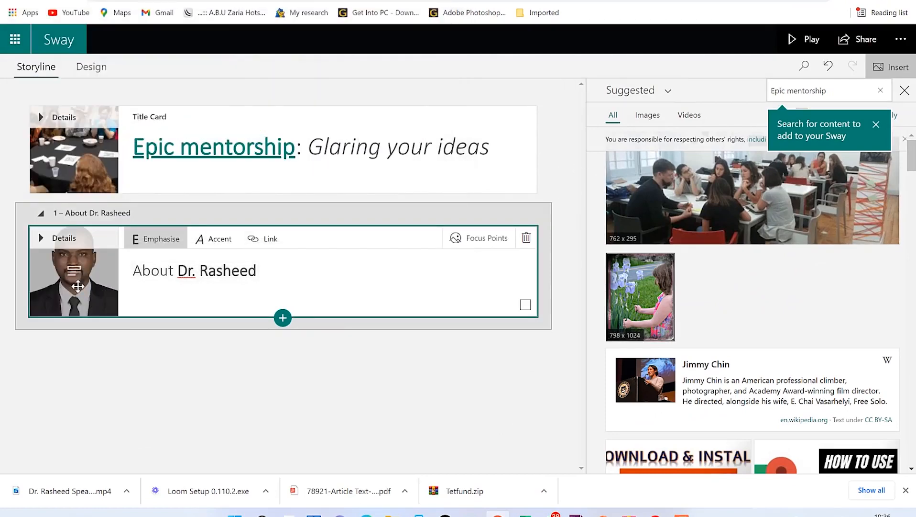
# Step: Open the Focus Points settings for the About card's background portrait
pyautogui.click(41, 239)
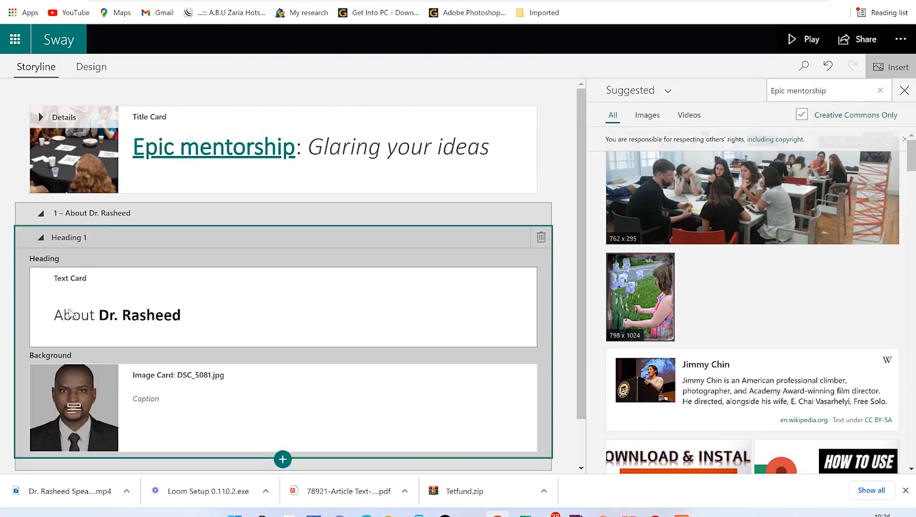
pyautogui.click(75, 404)
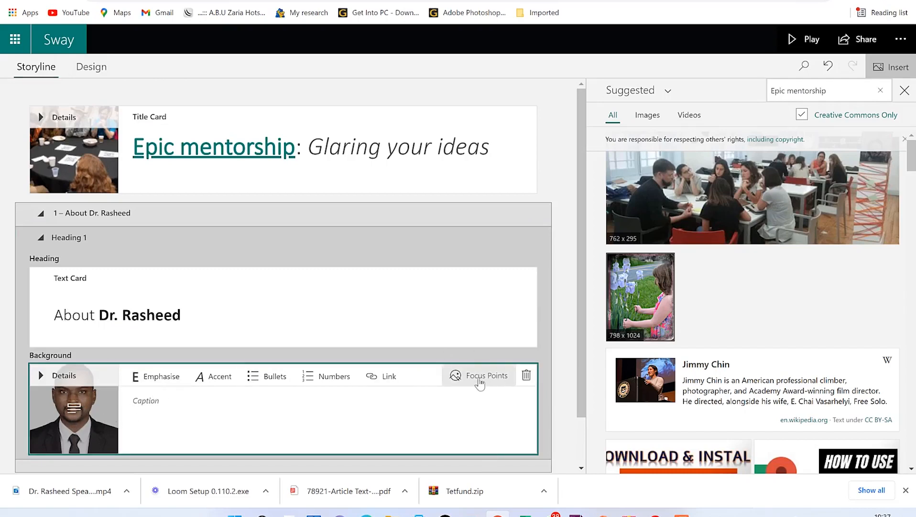
pyautogui.click(487, 377)
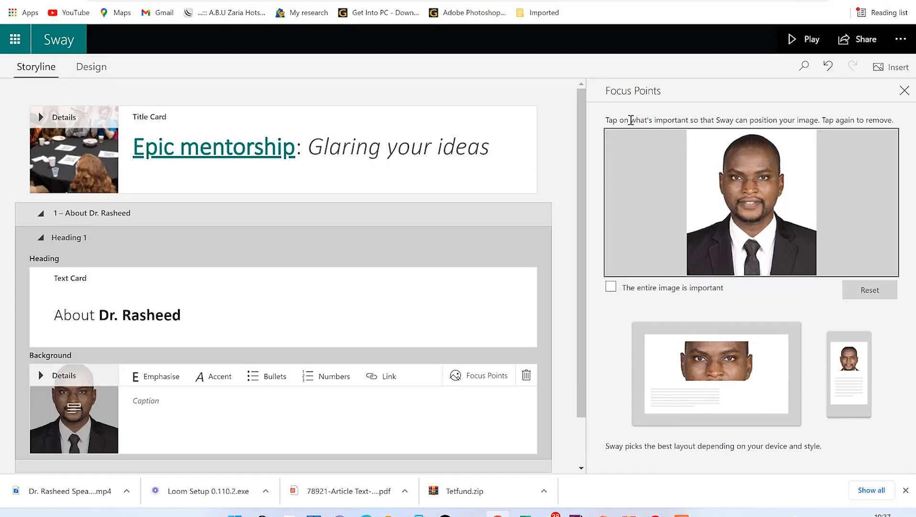
# Step: Mark focus points on the forehead, mouth, chest, collar, top of head and right ear
pyautogui.click(747, 169)
pyautogui.click(738, 202)
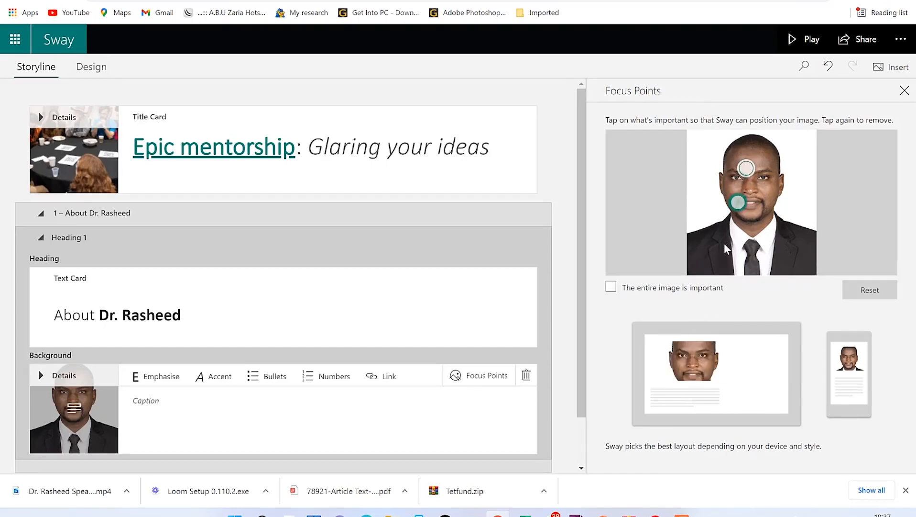
pyautogui.click(724, 229)
pyautogui.click(764, 224)
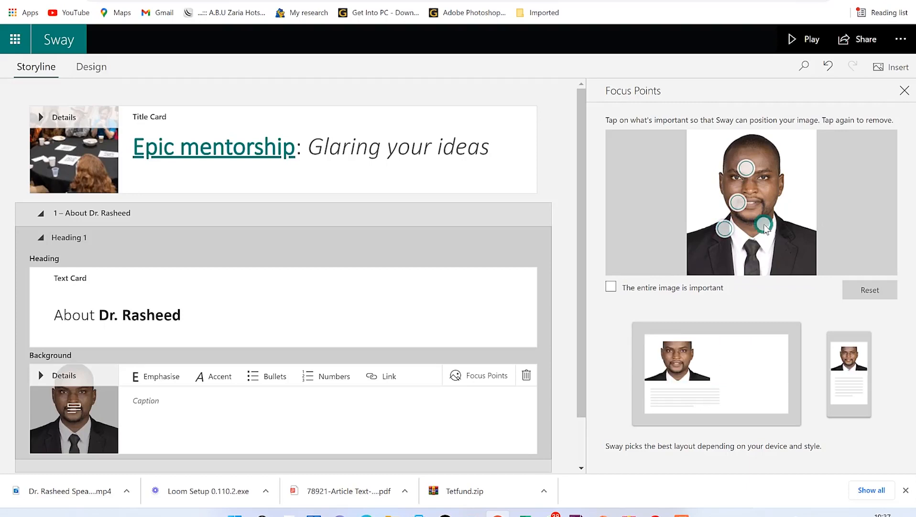
pyautogui.click(771, 140)
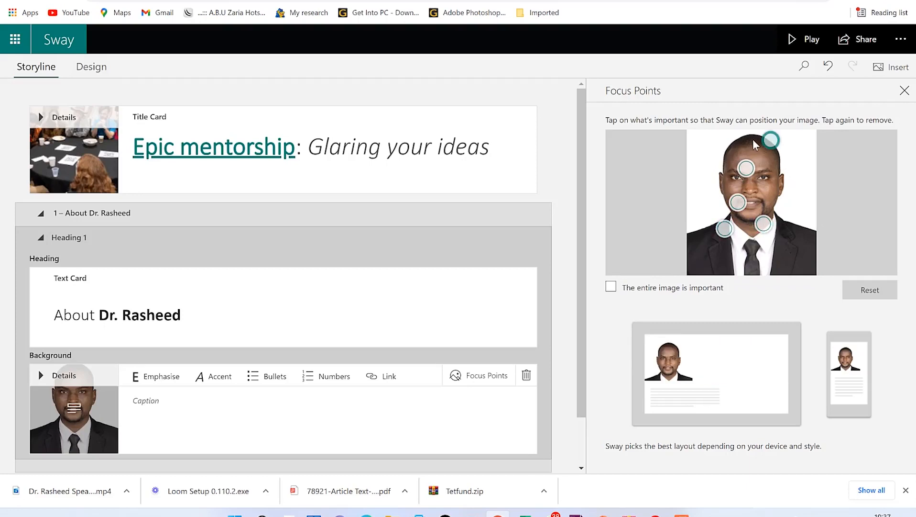
pyautogui.click(742, 138)
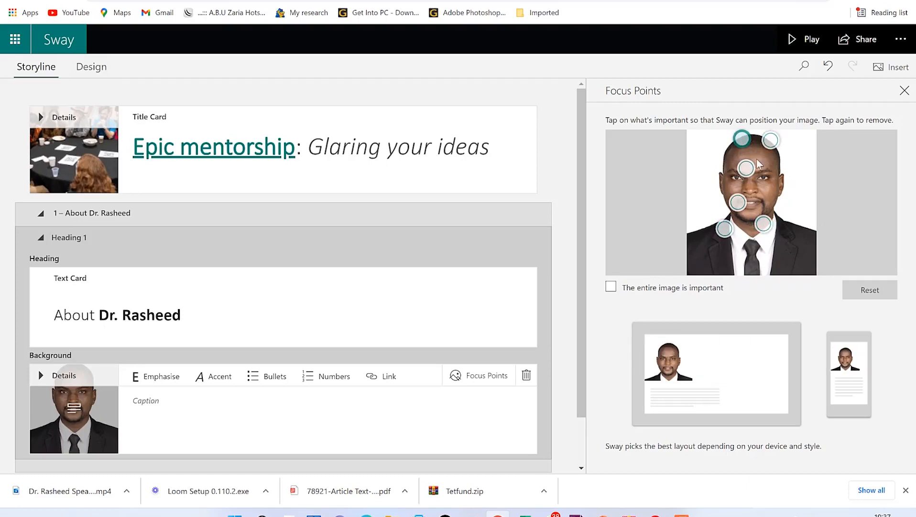
pyautogui.click(777, 179)
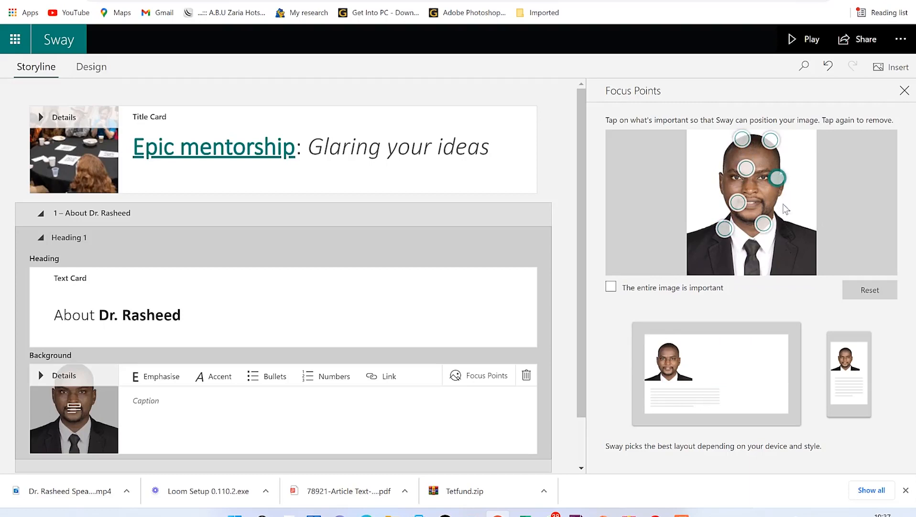
pyautogui.click(777, 208)
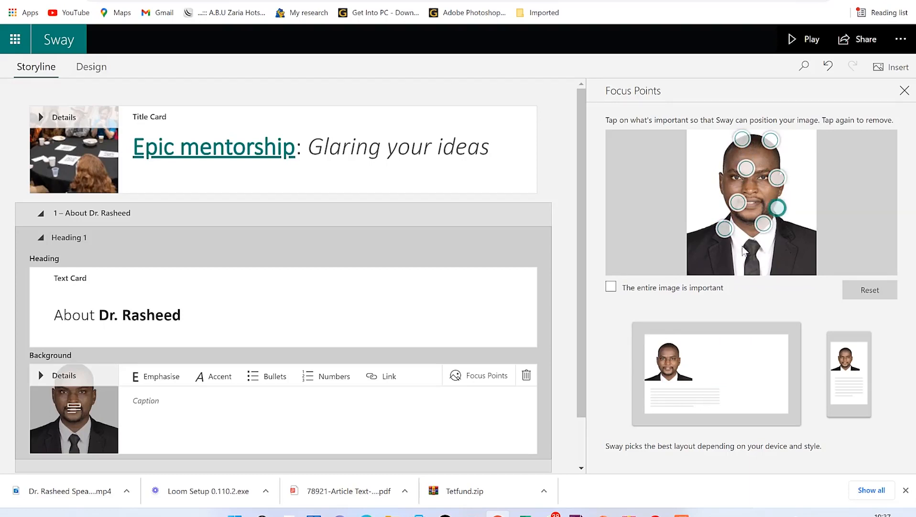
# Step: Nudge two focus points and settle on a focus point lower on the tie
pyautogui.moveTo(725, 230); pyautogui.dragTo(736, 226)
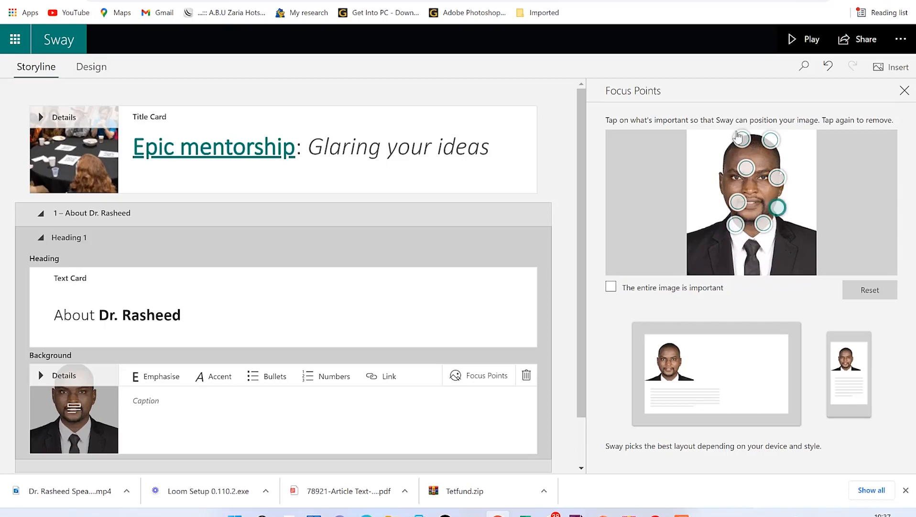
pyautogui.moveTo(746, 168); pyautogui.dragTo(735, 165)
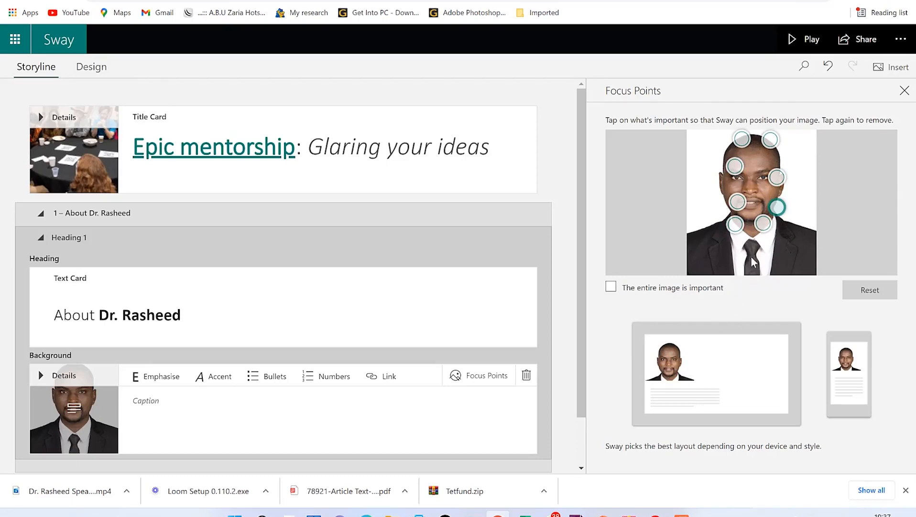
pyautogui.click(750, 242)
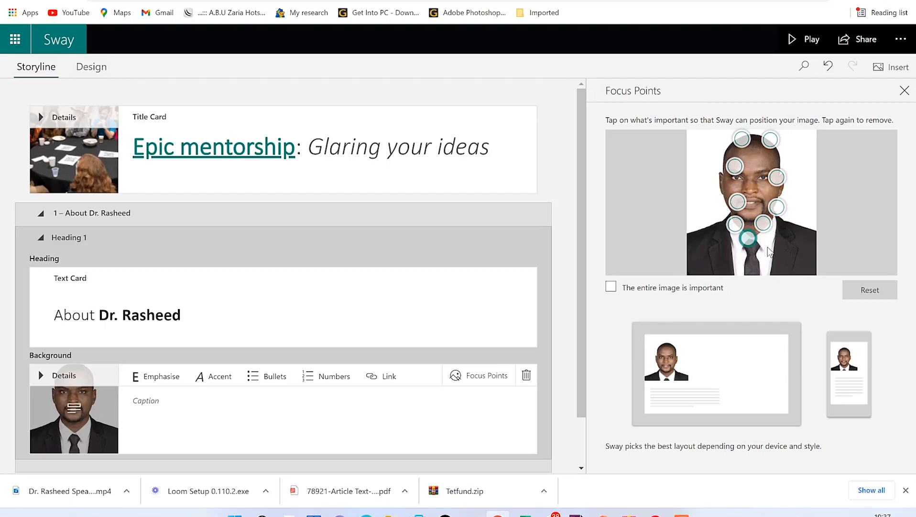
pyautogui.click(750, 241)
pyautogui.click(753, 247)
pyautogui.click(753, 247)
pyautogui.click(752, 257)
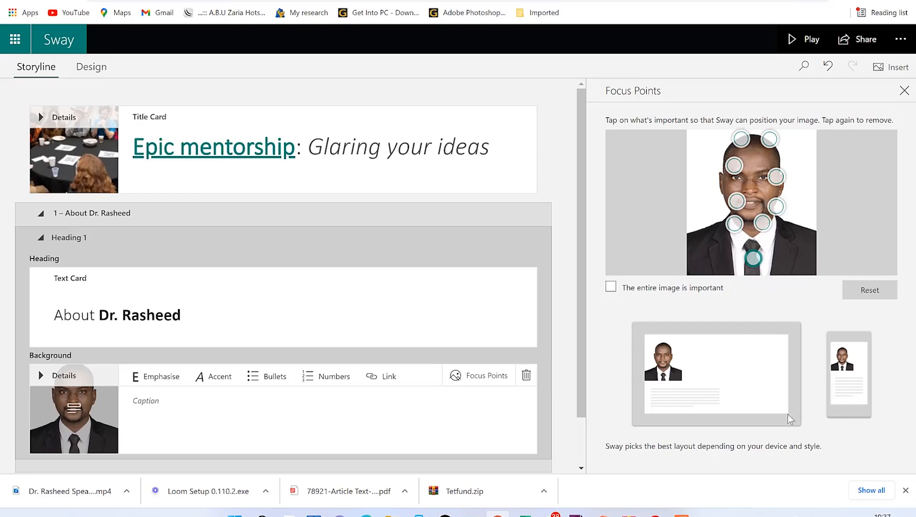
# Step: Add an empty video block below the About heading card
pyautogui.click(903, 91)
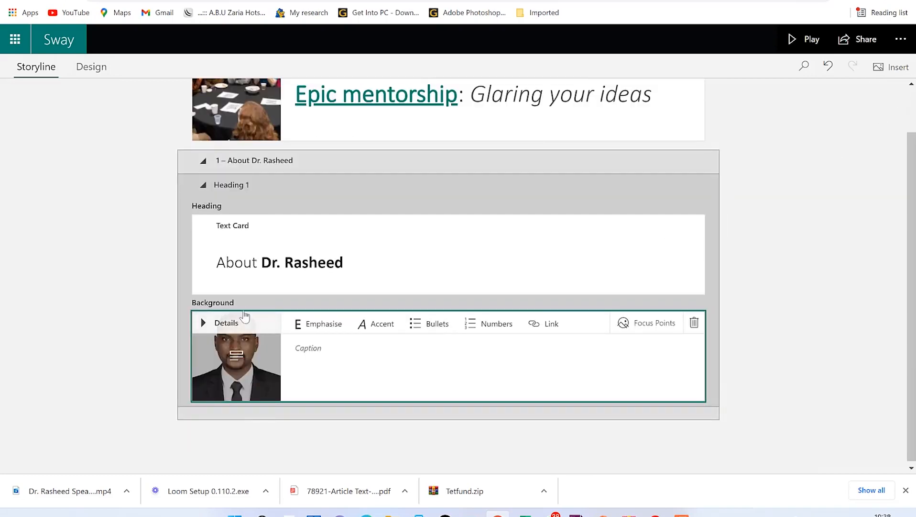
pyautogui.click(203, 322)
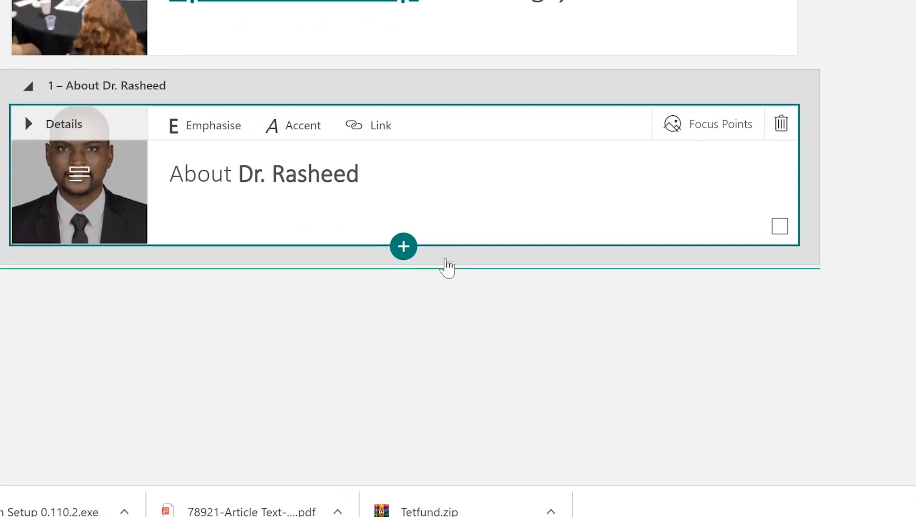
pyautogui.click(405, 254)
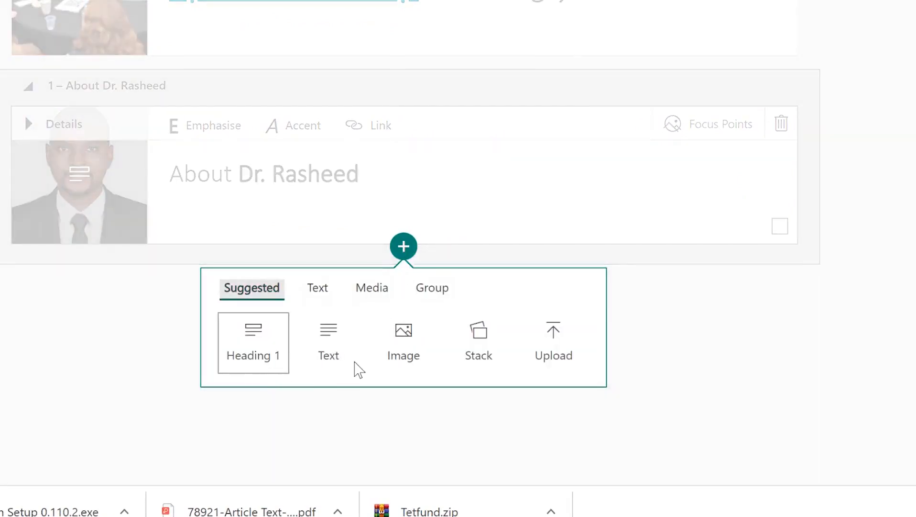
pyautogui.click(373, 290)
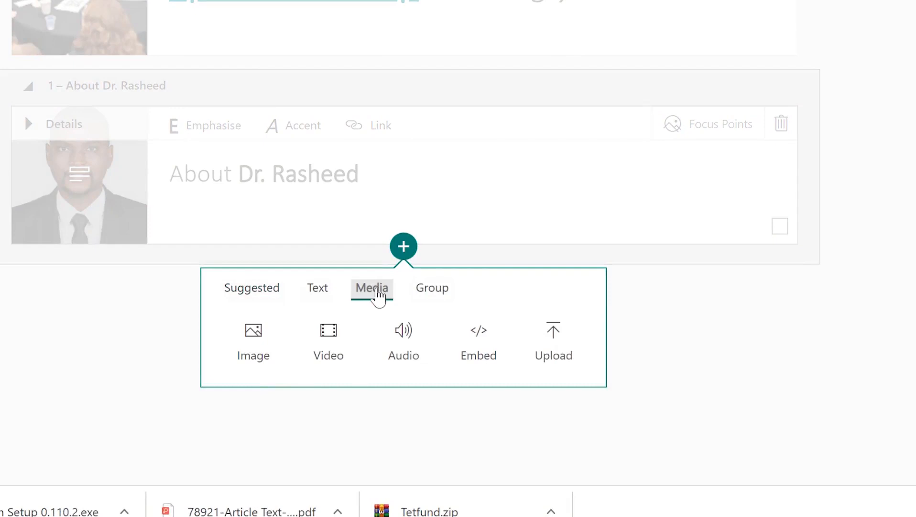
pyautogui.click(348, 344)
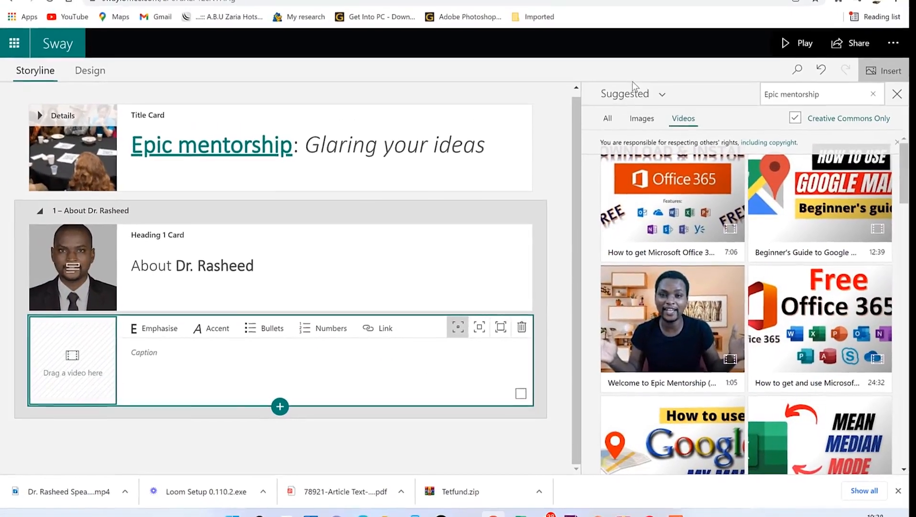
# Step: Insert the Google My Maps tutorial from YouTube into the video card
pyautogui.click(630, 94)
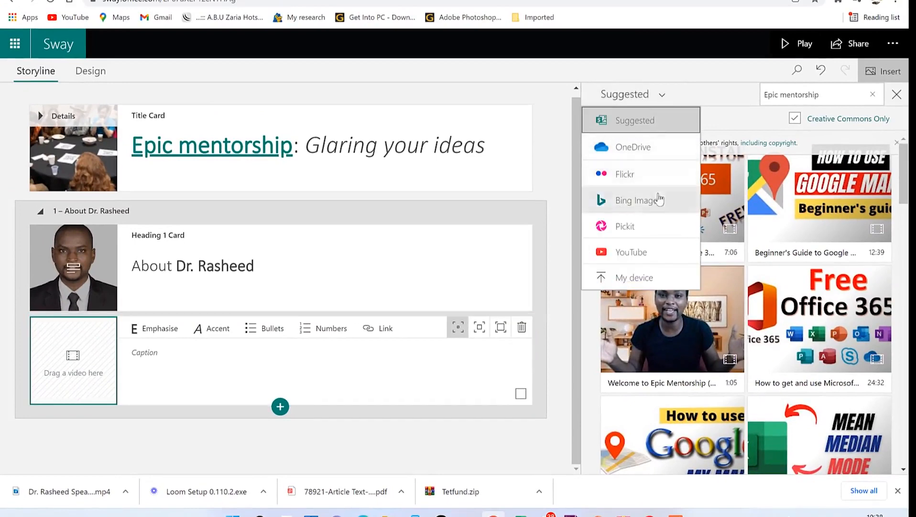
pyautogui.click(638, 253)
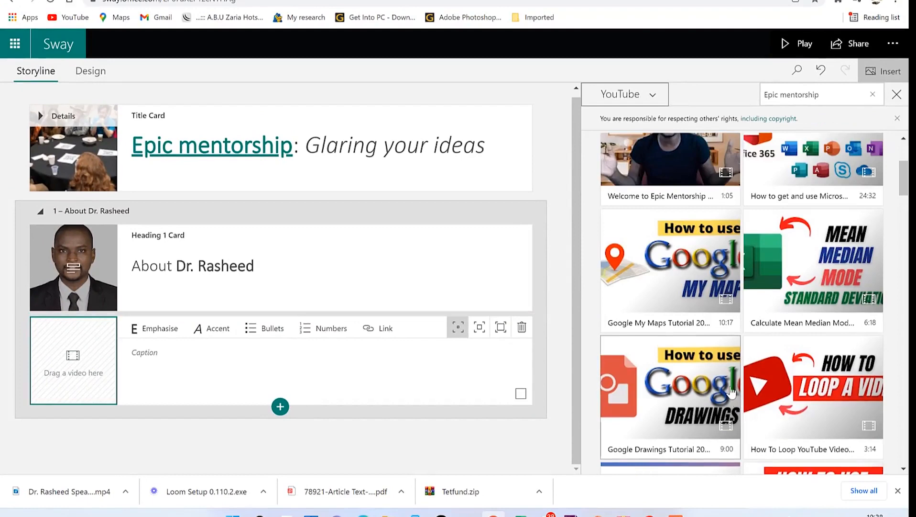
pyautogui.scroll(-2, 732, 391)
pyautogui.scroll(5, 724, 304)
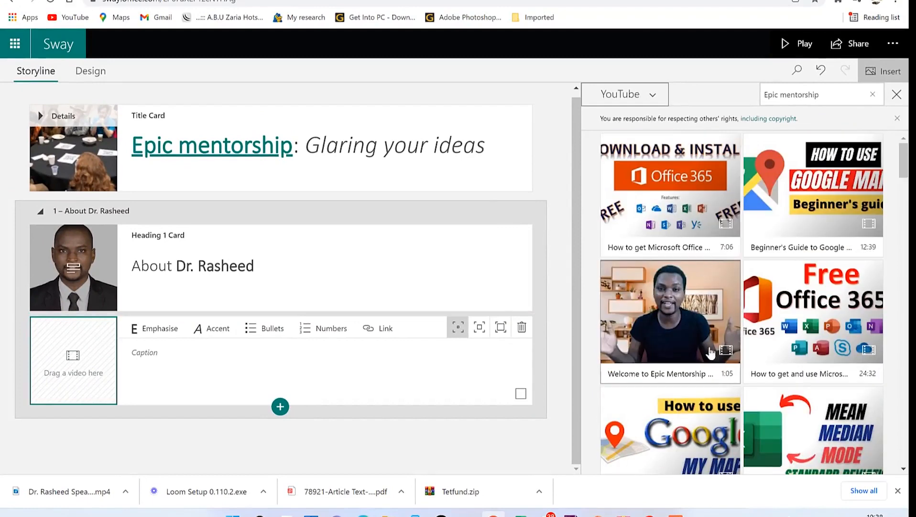
pyautogui.scroll(-2, 709, 344)
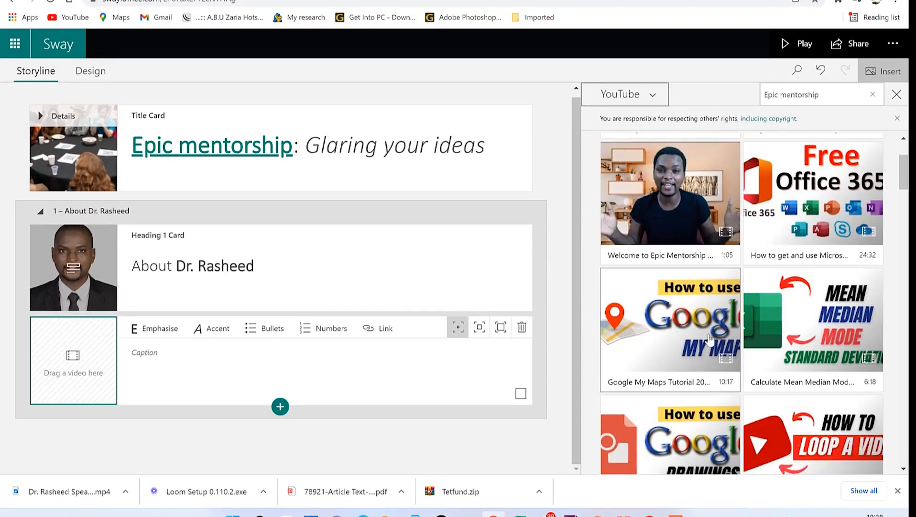
pyautogui.click(710, 339)
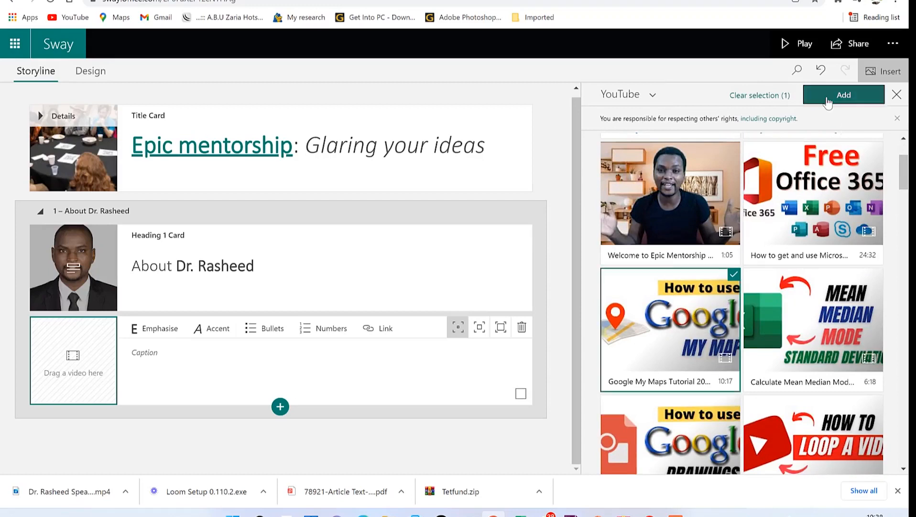
pyautogui.click(828, 100)
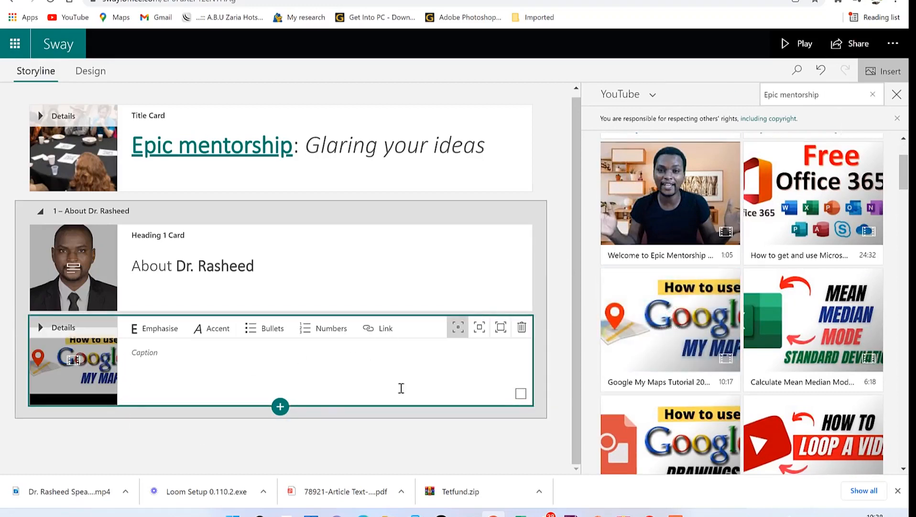
# Step: Paste the caption 'How to use Google My Maps' and make it bold
pyautogui.click(207, 357)
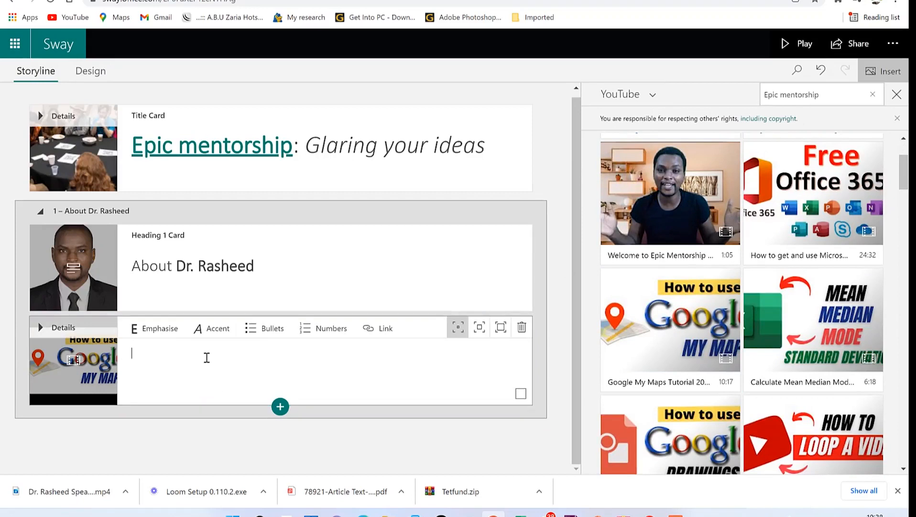
pyautogui.write('How to use Google My Maps')
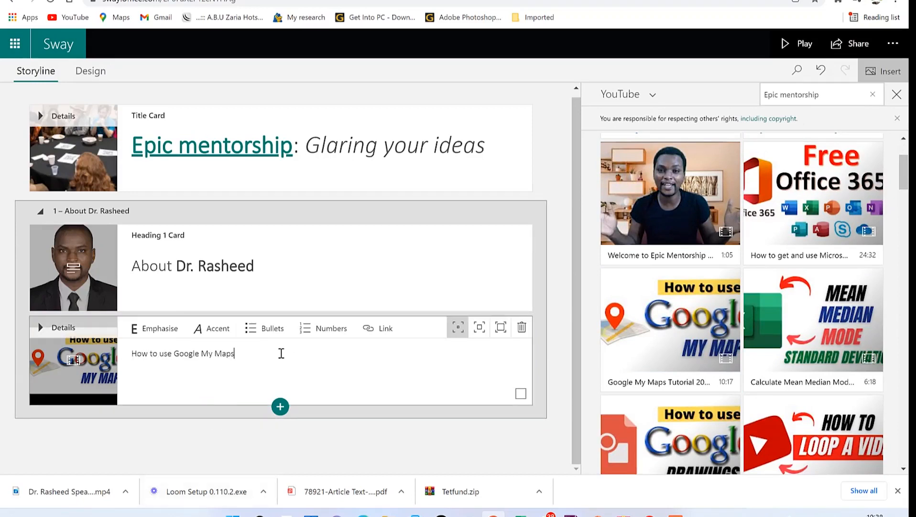
pyautogui.moveTo(281, 353); pyautogui.dragTo(111, 359)
pyautogui.click(164, 336)
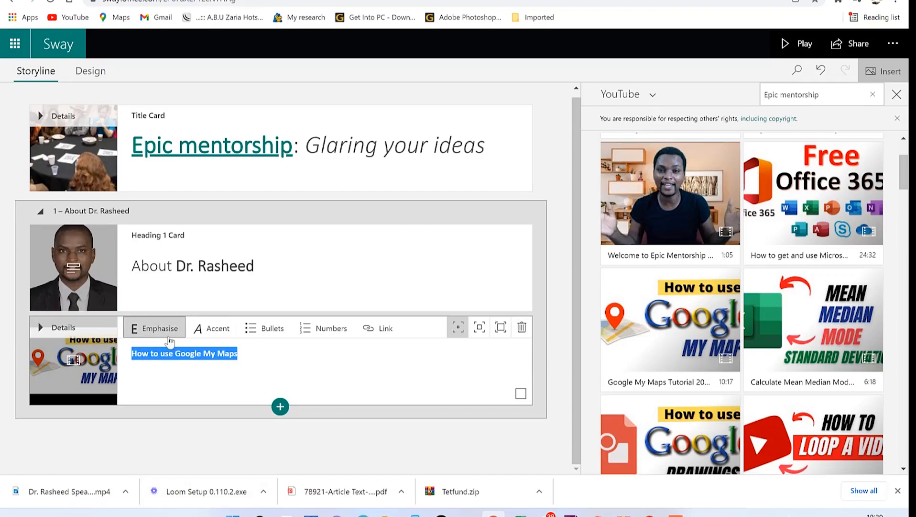
pyautogui.click(281, 360)
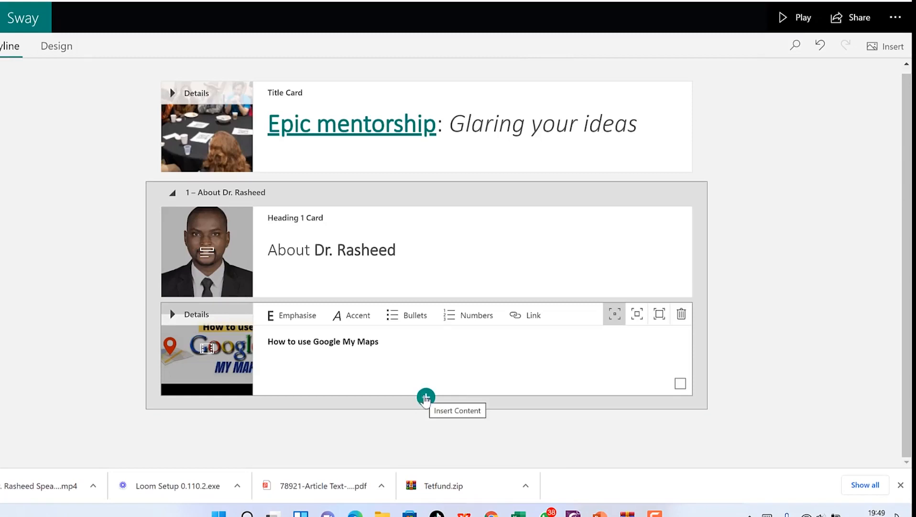
# Step: Add a new Heading 1 section titled 'Public speaking'
pyautogui.click(426, 398)
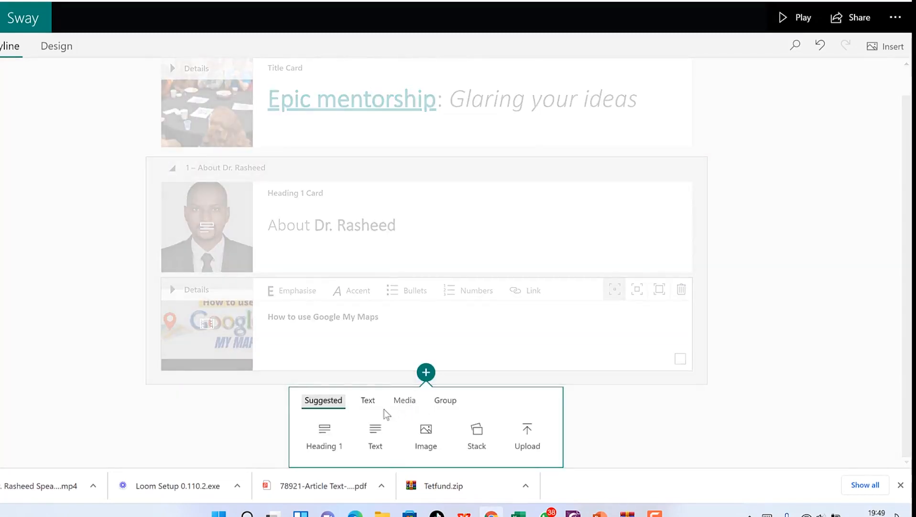
pyautogui.click(325, 435)
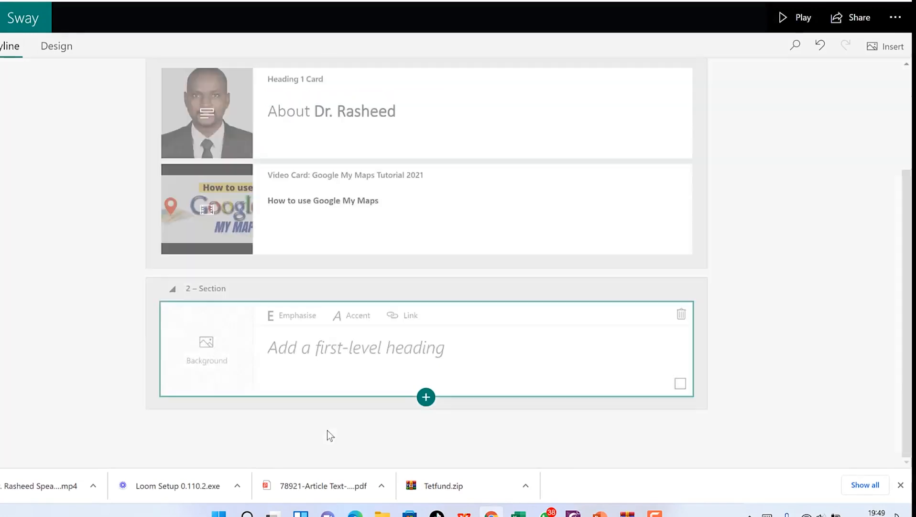
pyautogui.click(340, 344)
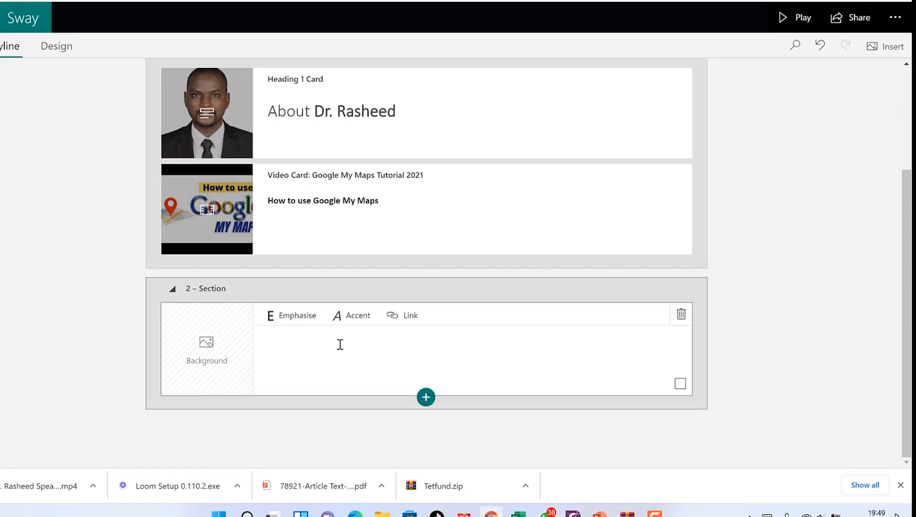
pyautogui.write('Pub')
pyautogui.write('lisc speaking')
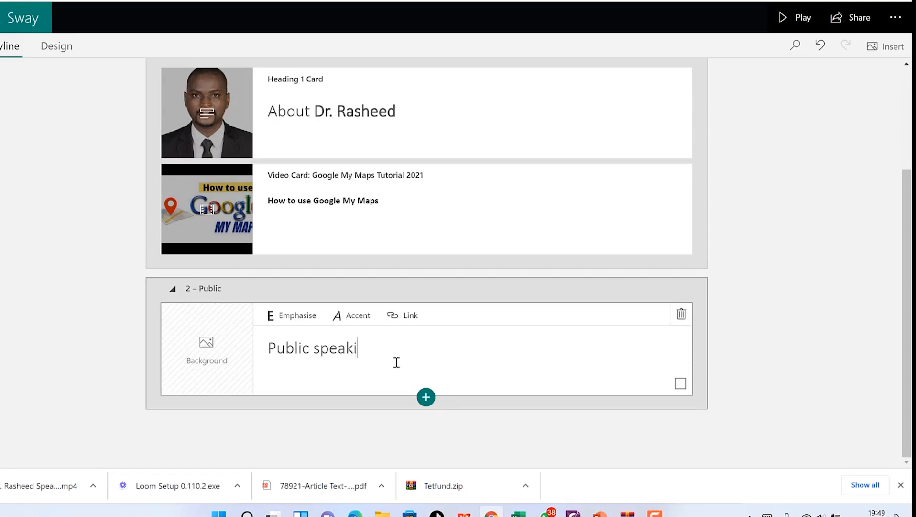
# Step: Open and dismiss the heading card's image suggestions a couple of times
pyautogui.click(223, 365)
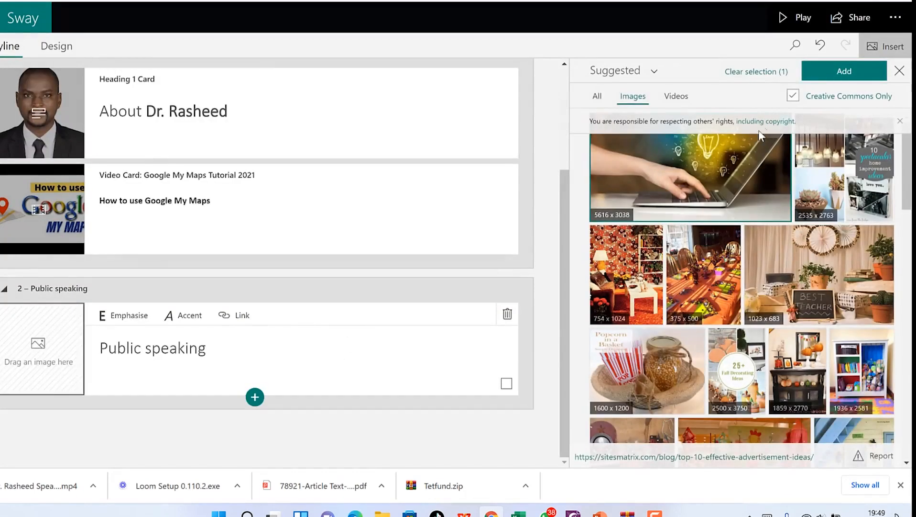
pyautogui.click(900, 70)
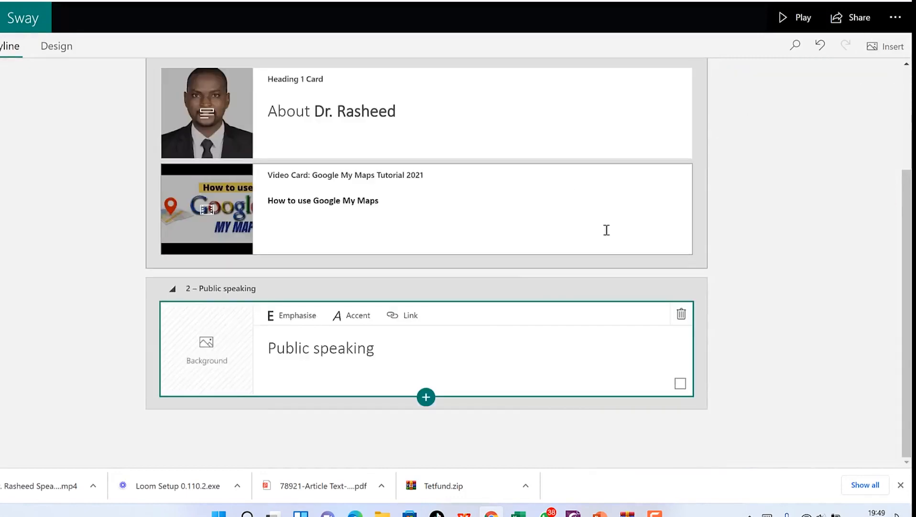
pyautogui.click(886, 46)
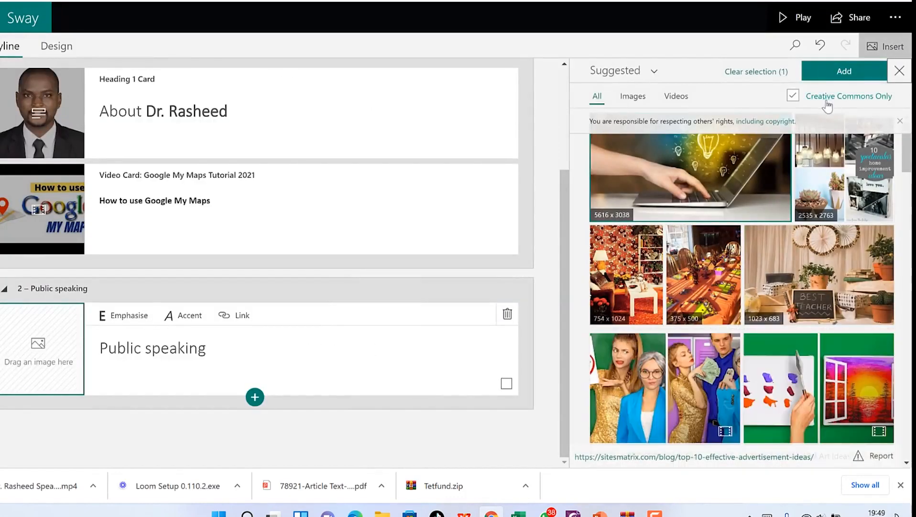
pyautogui.click(900, 71)
pyautogui.click(886, 47)
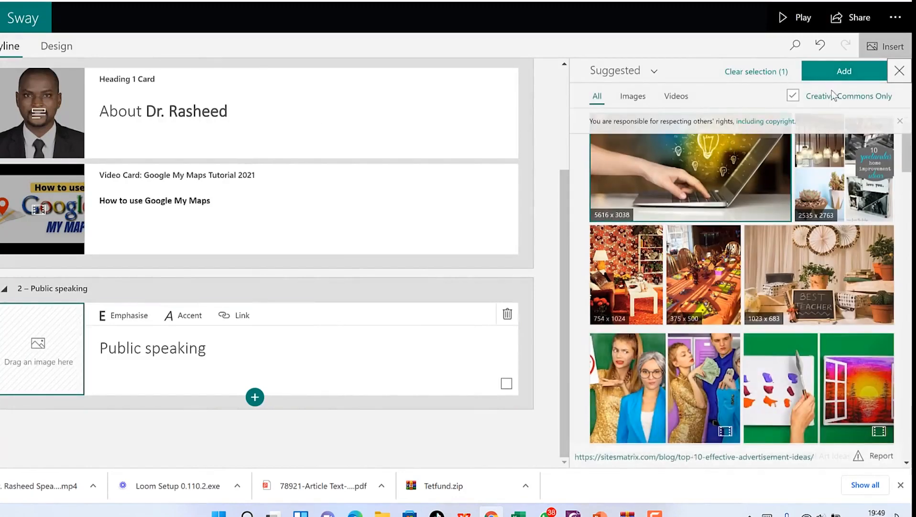
# Step: Search media for 'Public speaking' and add the 1939 x 1690 audience photo to the heading
pyautogui.click(777, 71)
pyautogui.click(796, 71)
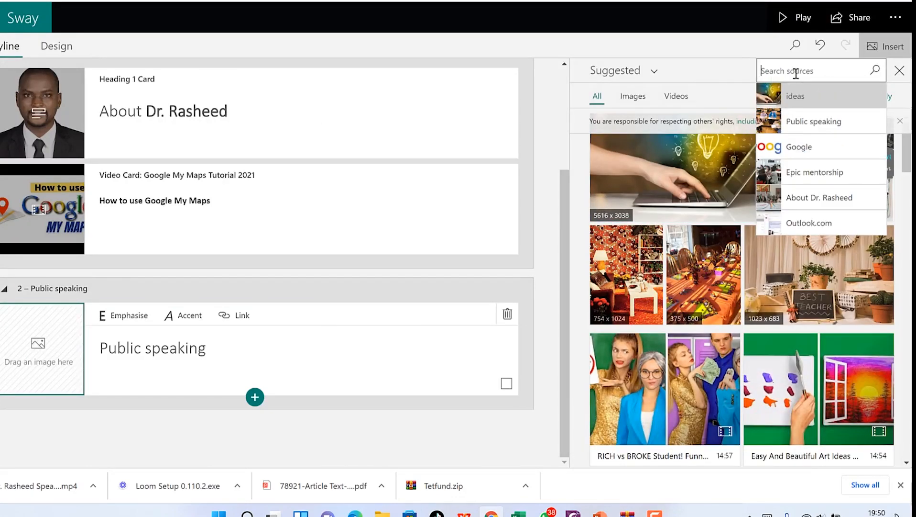
pyautogui.click(813, 120)
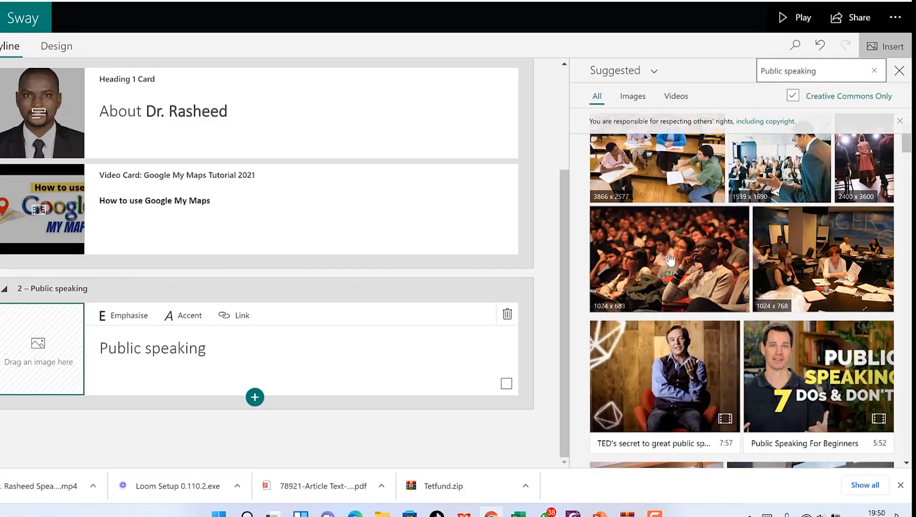
pyautogui.click(763, 173)
pyautogui.click(840, 70)
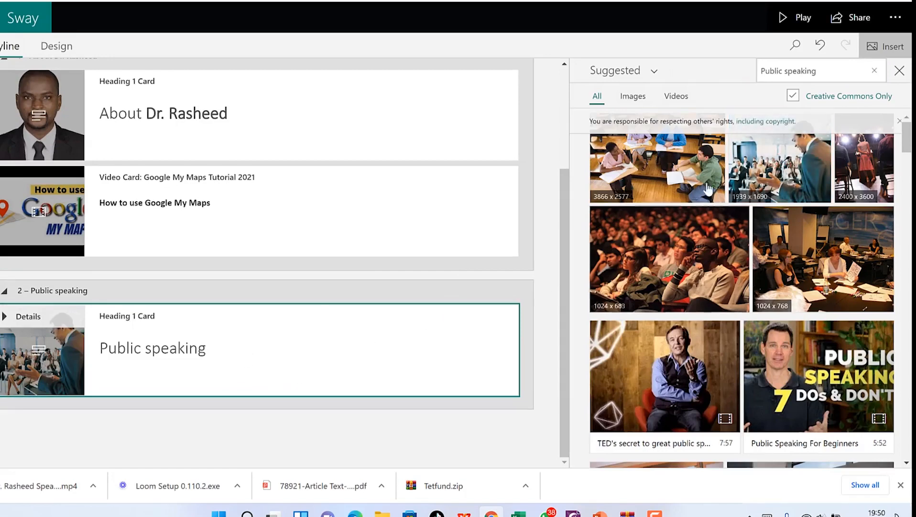
pyautogui.click(899, 72)
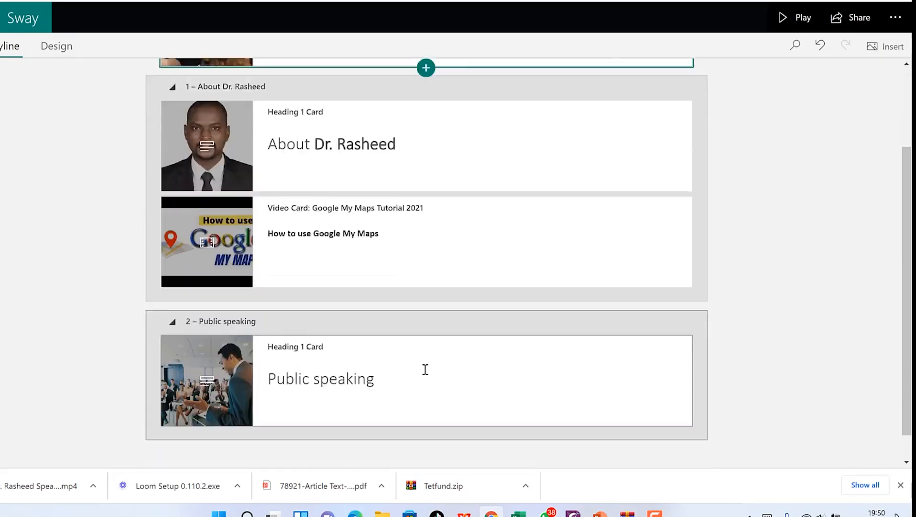
pyautogui.click(437, 370)
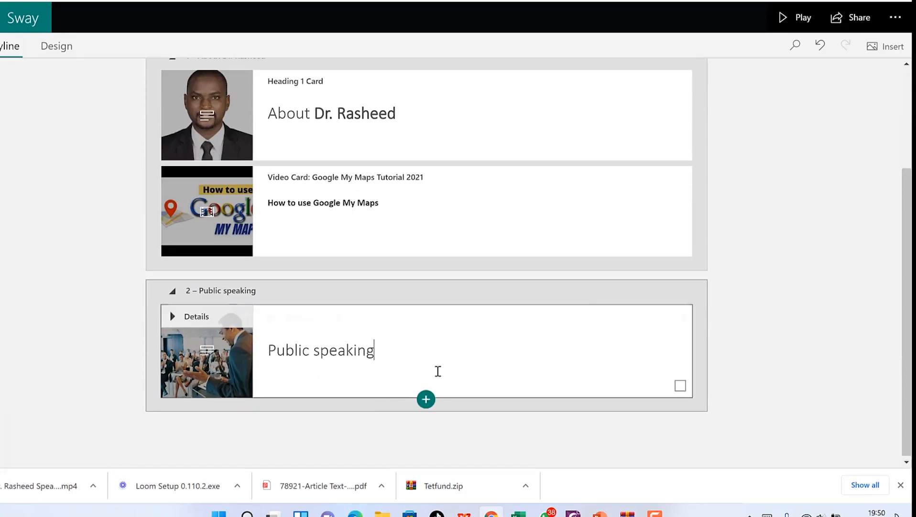
pyautogui.click(426, 398)
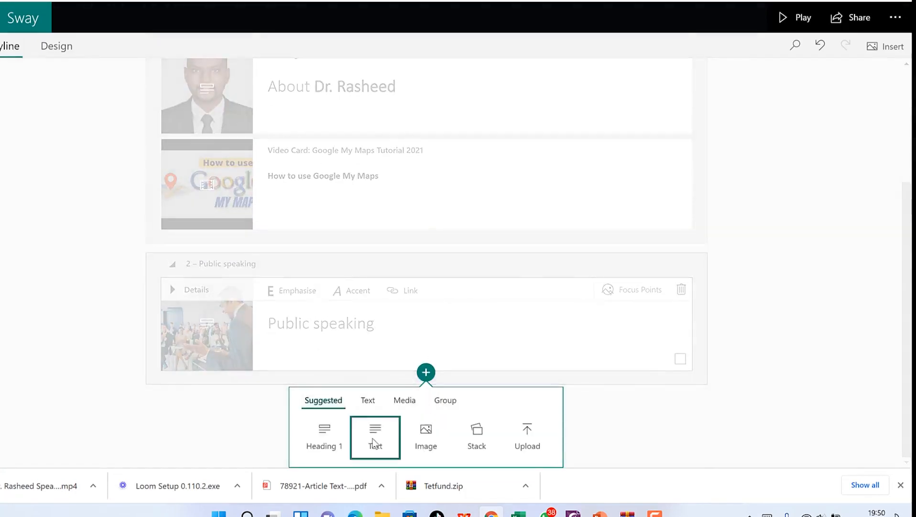
# Step: Add a text card, then pick and clear two Public speaking image suggestions
pyautogui.click(376, 433)
pyautogui.click(340, 352)
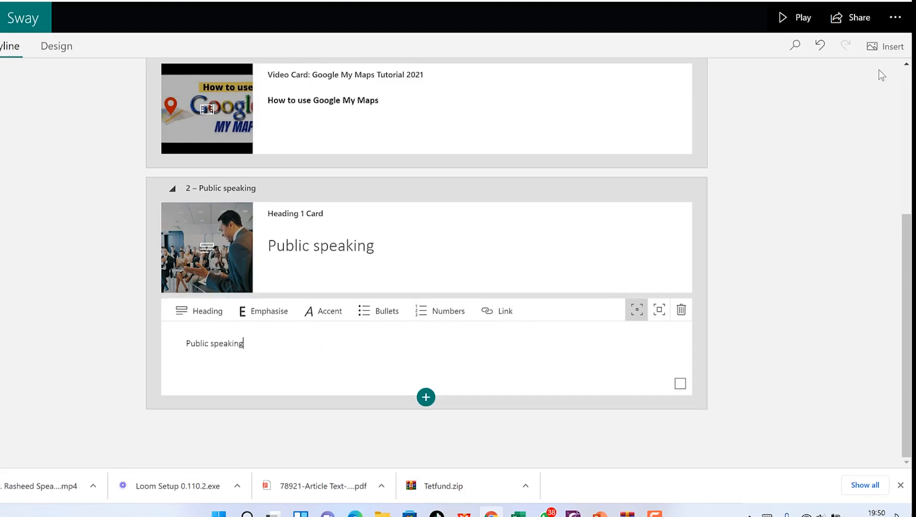
pyautogui.click(887, 46)
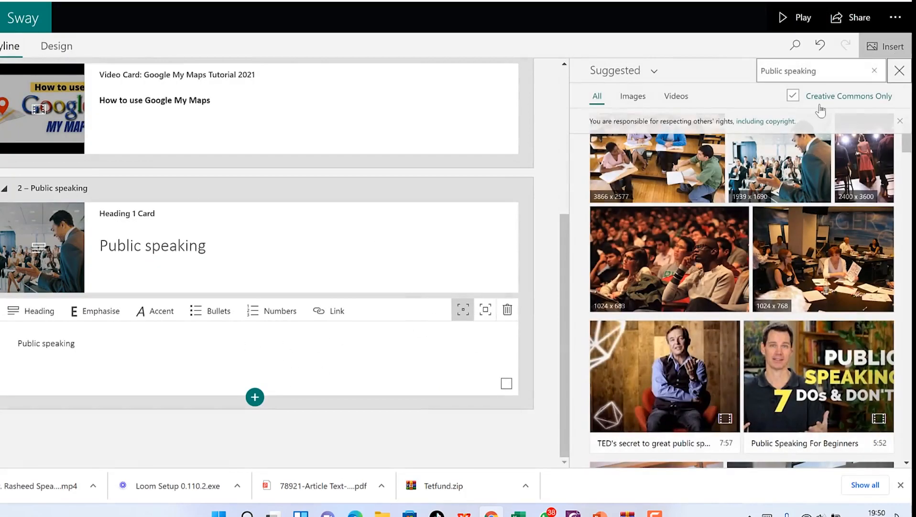
pyautogui.click(784, 173)
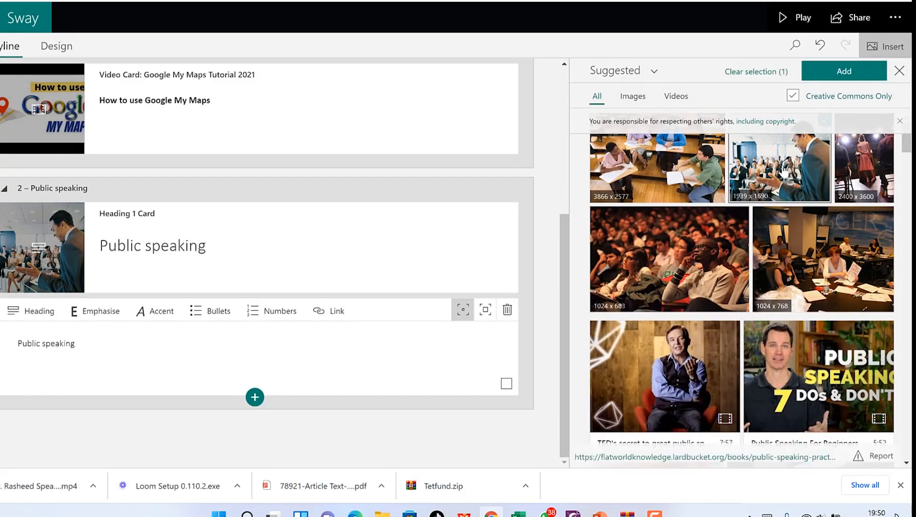
pyautogui.click(673, 255)
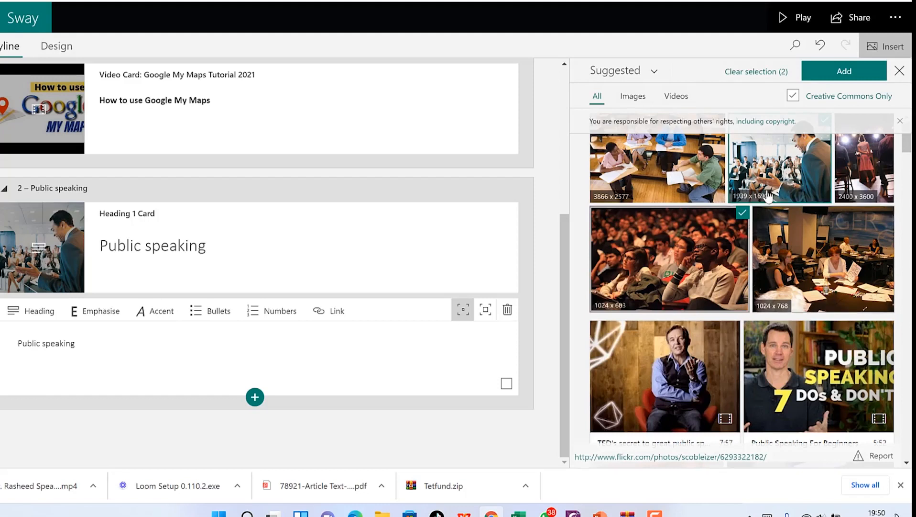
pyautogui.click(769, 71)
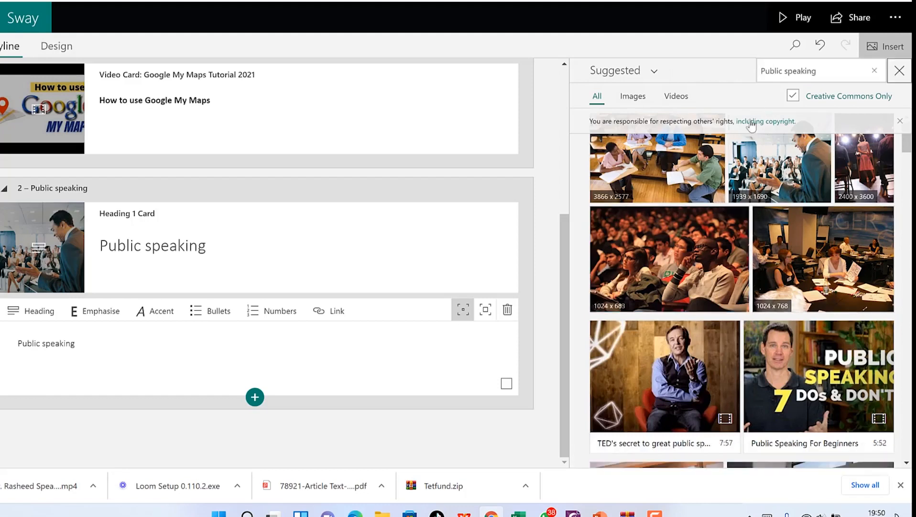
# Step: Search media for 'history of public speaking' and open the LibreTexts source article
pyautogui.click(822, 71)
pyautogui.write('hi')
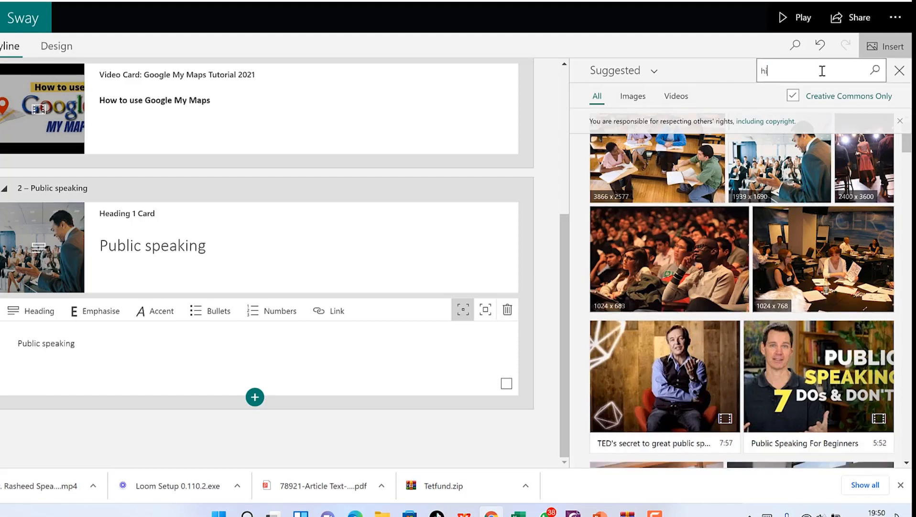
pyautogui.write('story of public speaking')
pyautogui.press('Return')
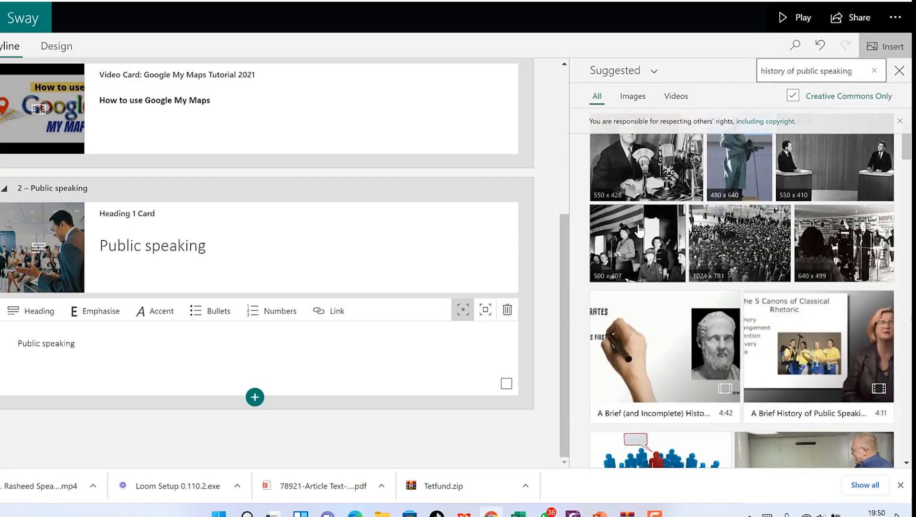
pyautogui.click(652, 180)
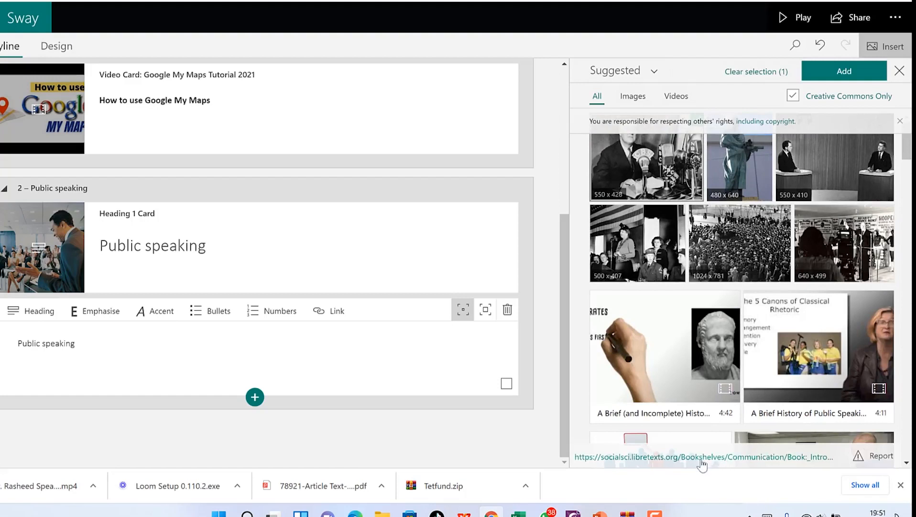
pyautogui.click(680, 457)
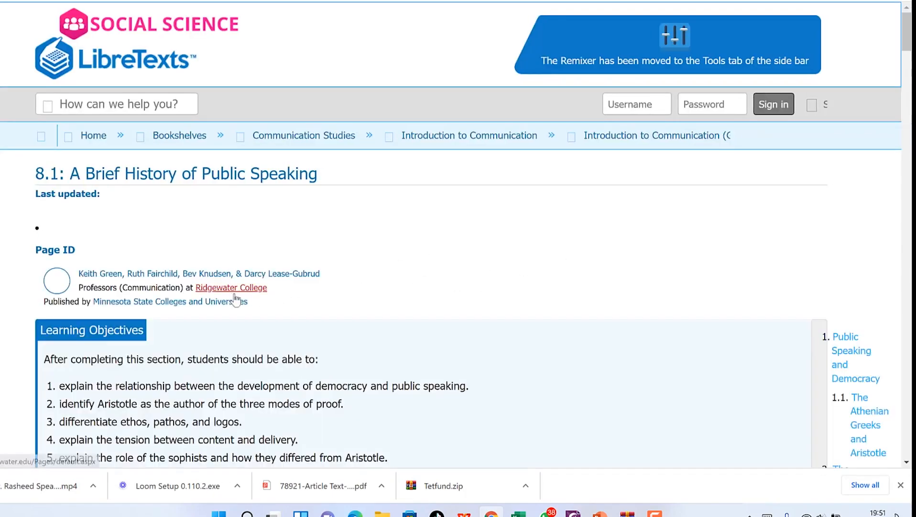
# Step: Copy the article's three introductory paragraphs
pyautogui.scroll(-4, 144, 308)
pyautogui.scroll(-2, 143, 309)
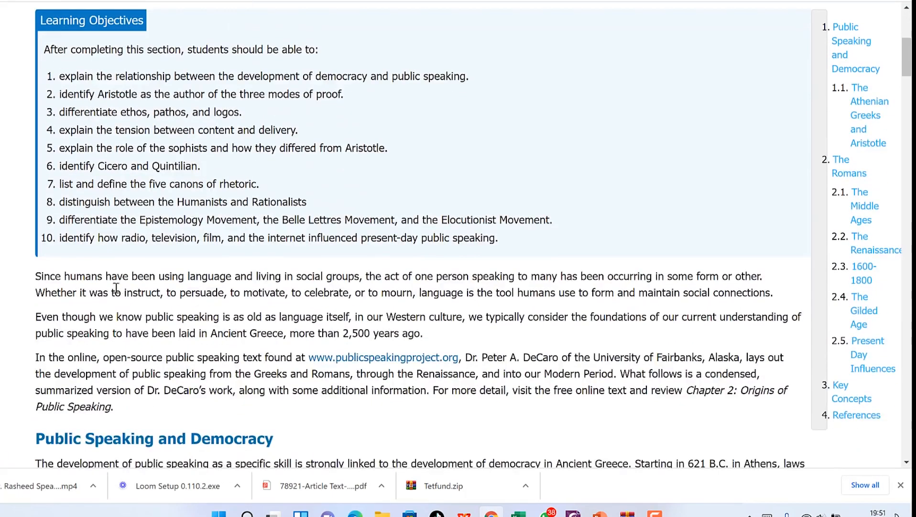
pyautogui.moveTo(36, 276)
pyautogui.mouseDown()
pyautogui.moveTo(278, 333)
pyautogui.moveTo(382, 399)
pyautogui.moveTo(552, 376)
pyautogui.moveTo(810, 399)
pyautogui.mouseUp()
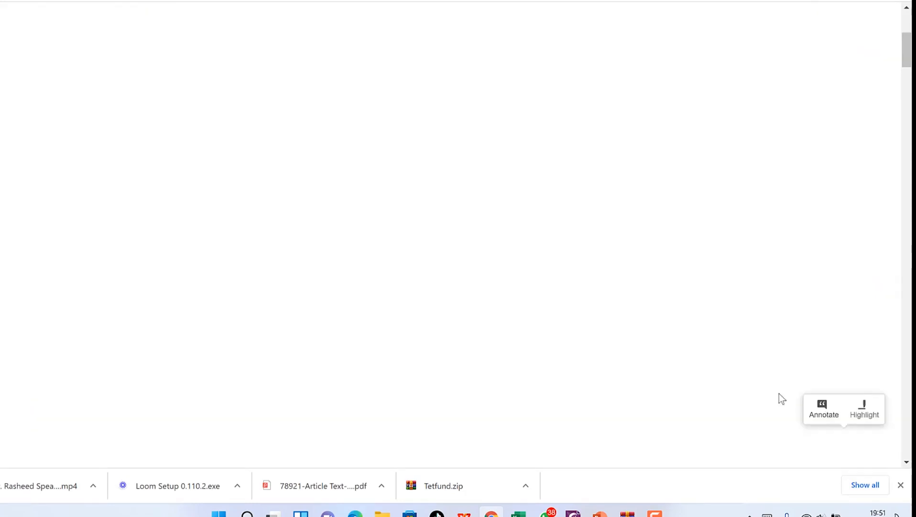
pyautogui.moveTo(36, 306)
pyautogui.mouseDown()
pyautogui.moveTo(306, 365)
pyautogui.moveTo(689, 417)
pyautogui.moveTo(664, 417)
pyautogui.mouseUp()
pyautogui.rightClick(449, 316)
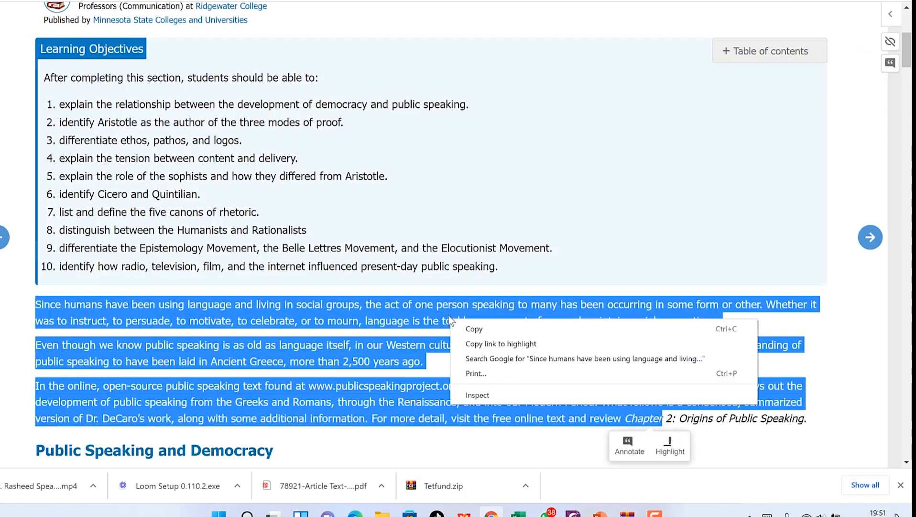
pyautogui.click(478, 329)
# Step: Return to the Sway editor and place the cursor in the Public speaking text card
pyautogui.click(564, 0)
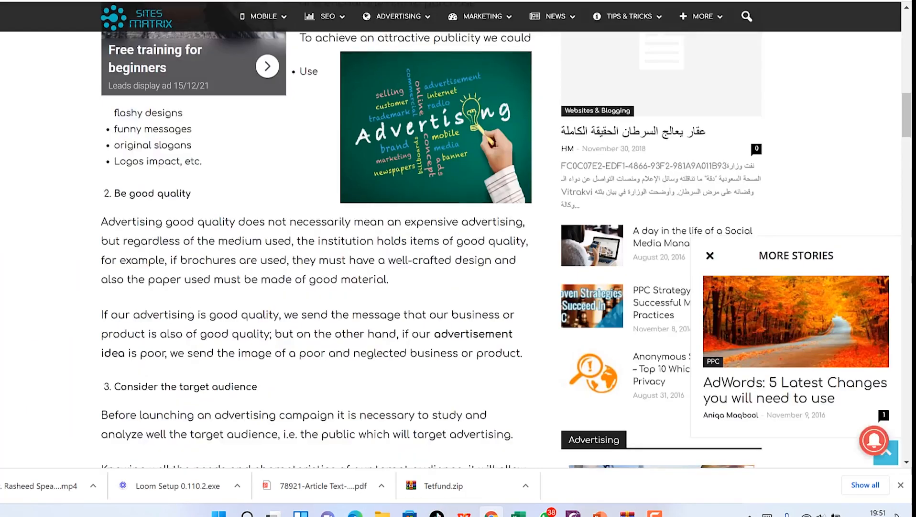
pyautogui.click(536, 1)
pyautogui.click(136, 358)
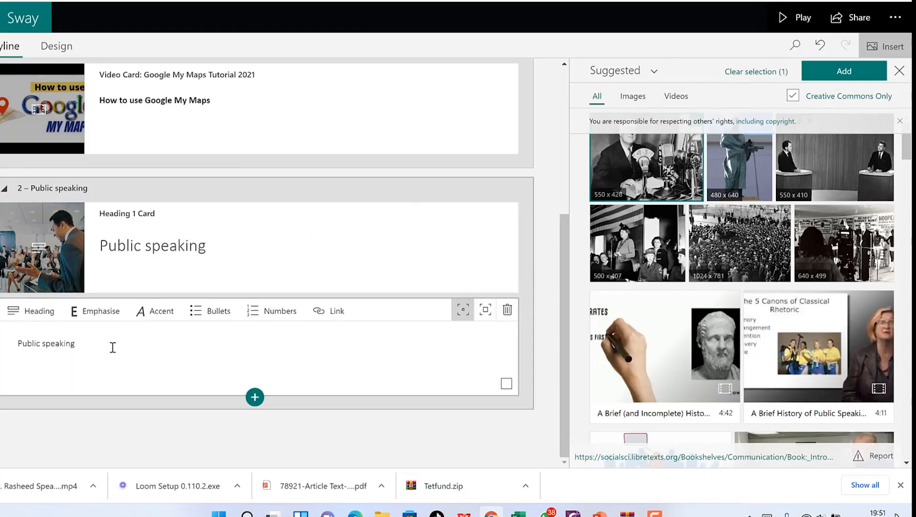
# Step: Paste the LibreTexts paragraphs over the 'Public speaking' placeholder and open the Design preview
pyautogui.moveTo(113, 348); pyautogui.dragTo(2, 349)
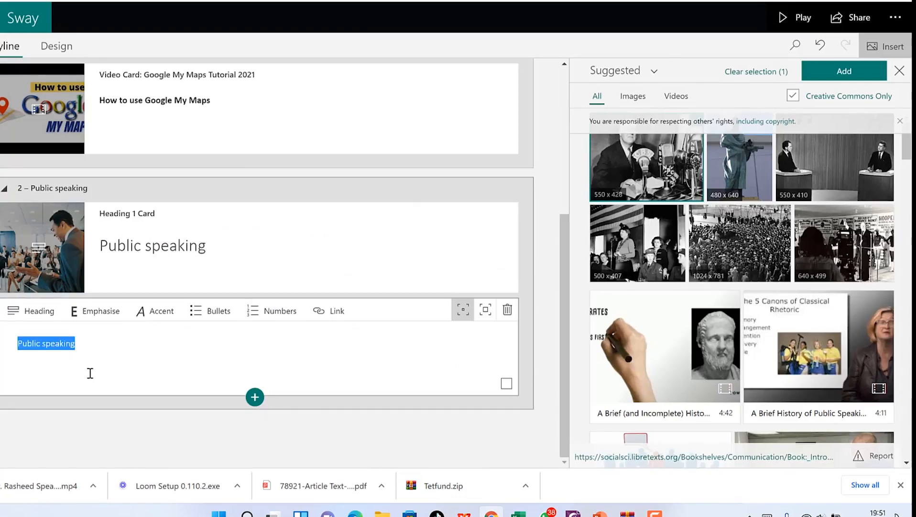
pyautogui.hotkey('ctrl', 'v')
pyautogui.scroll(-2, 239, 335)
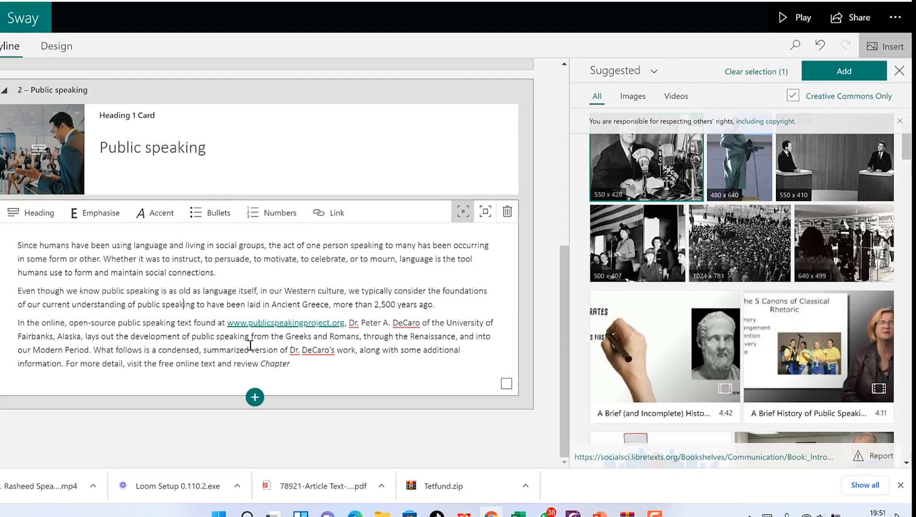
pyautogui.scroll(10, 241, 106)
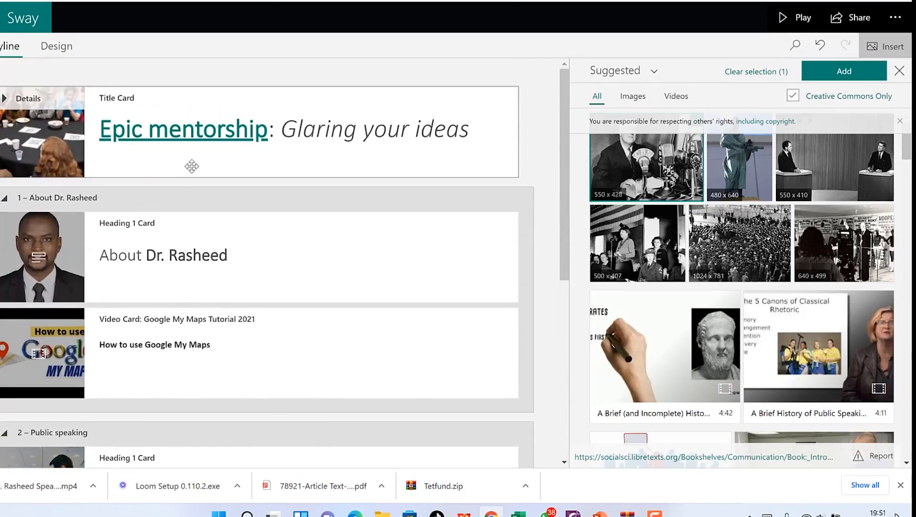
pyautogui.click(67, 48)
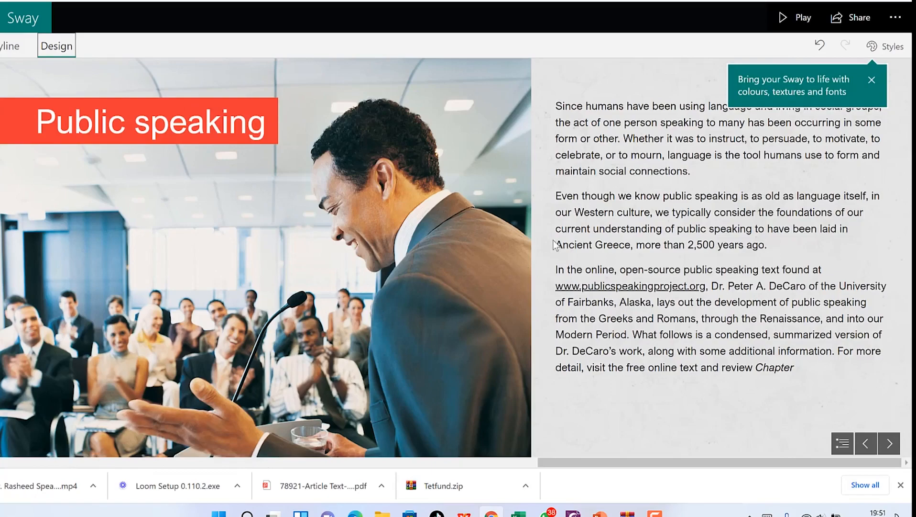
# Step: Scroll through every card in the Design preview, then open the Styles pane
pyautogui.scroll(6, 556, 268)
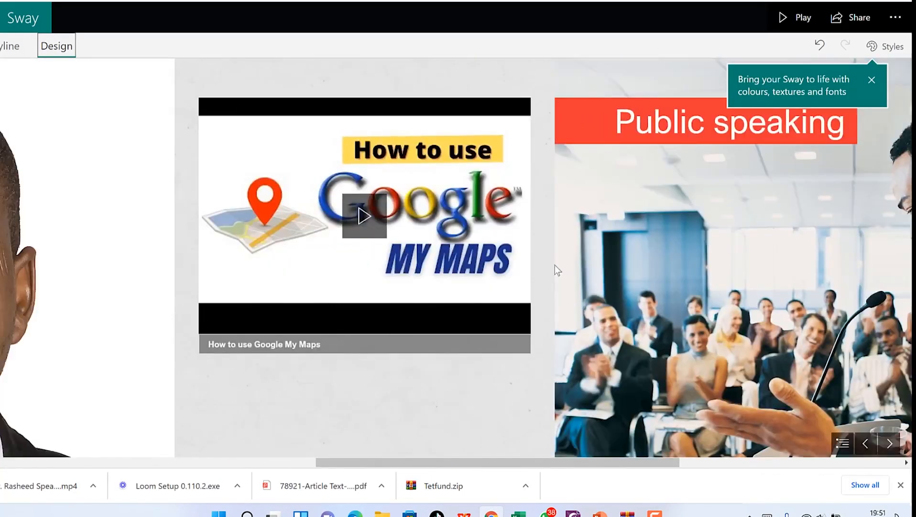
pyautogui.scroll(8, 556, 269)
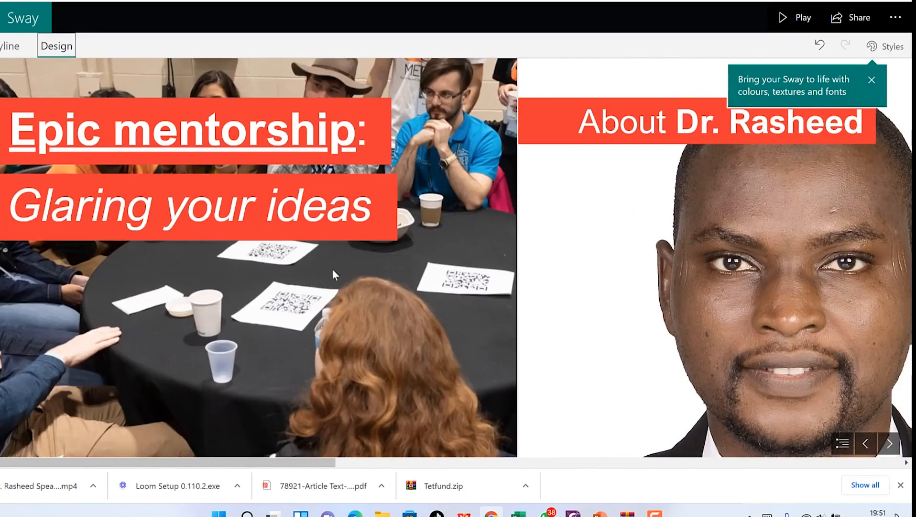
pyautogui.scroll(-5, 325, 263)
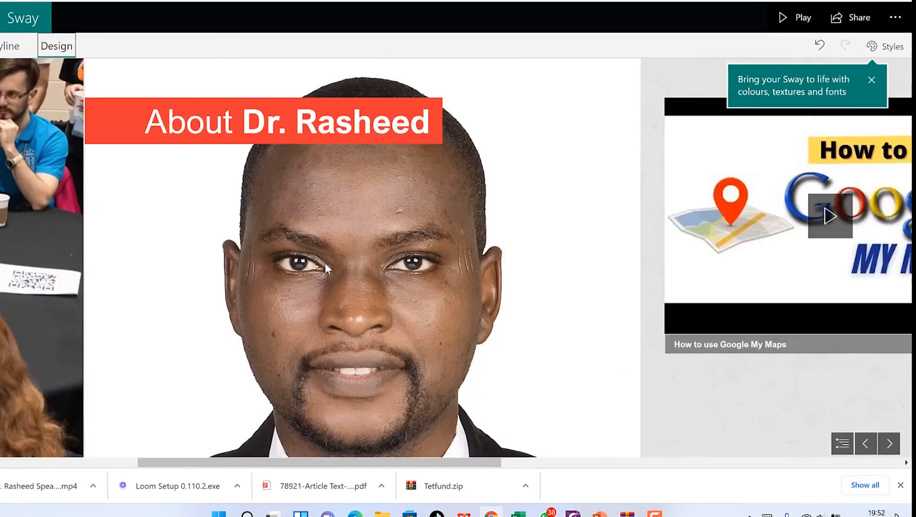
pyautogui.scroll(-5, 326, 262)
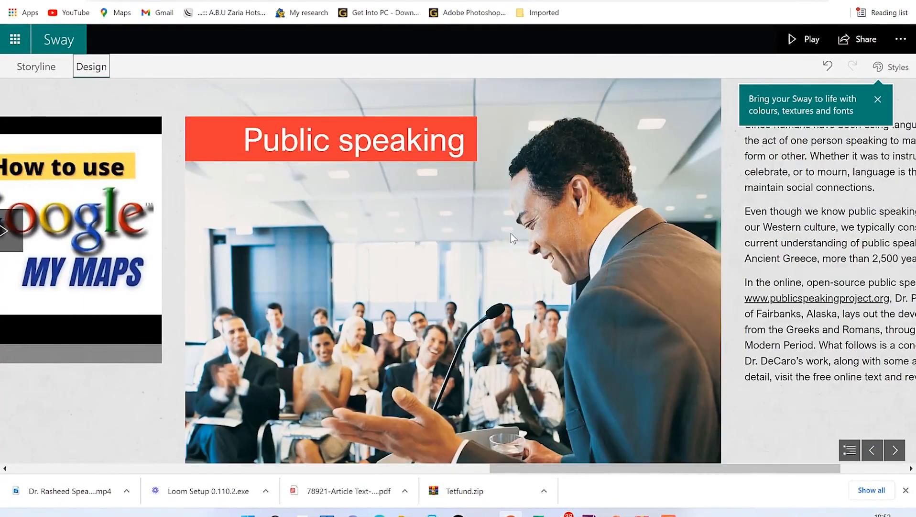
pyautogui.scroll(-3, 511, 233)
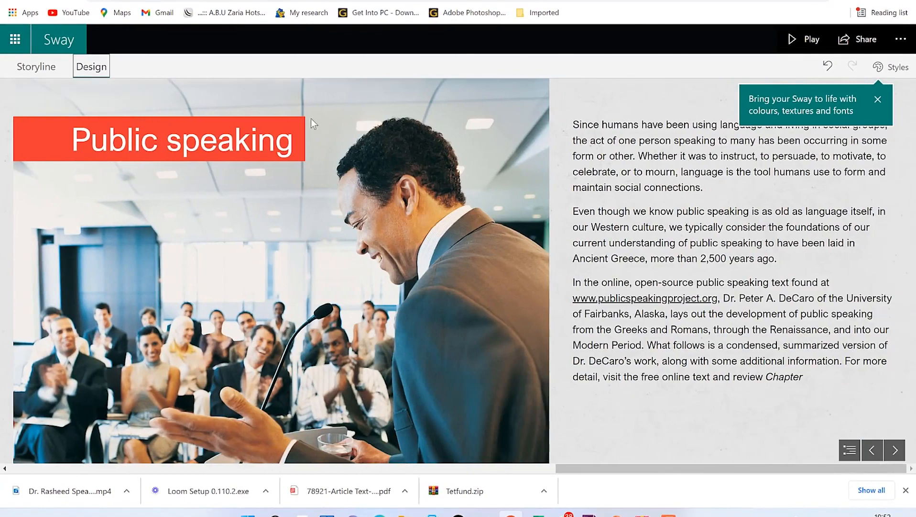
pyautogui.scroll(10, 527, 322)
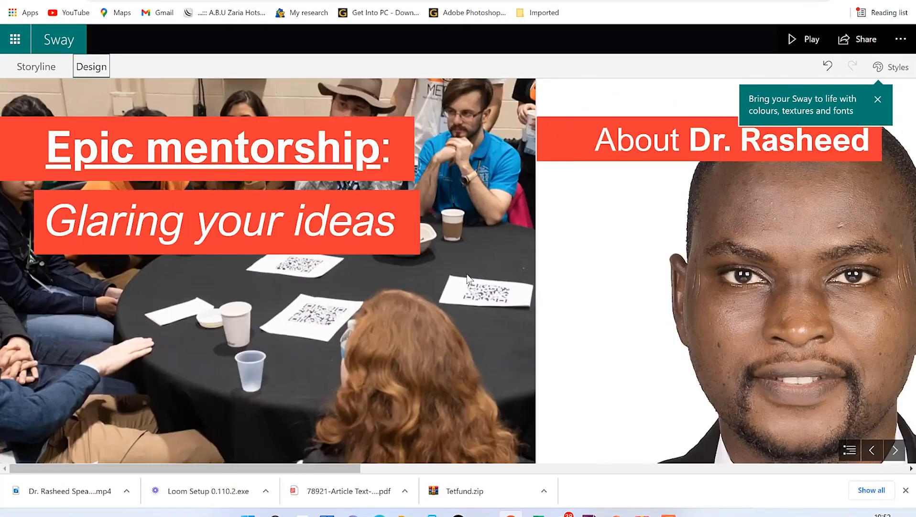
pyautogui.click(891, 66)
# Step: Switch the Sway to Vertical layout and scroll through the preview
pyautogui.click(635, 139)
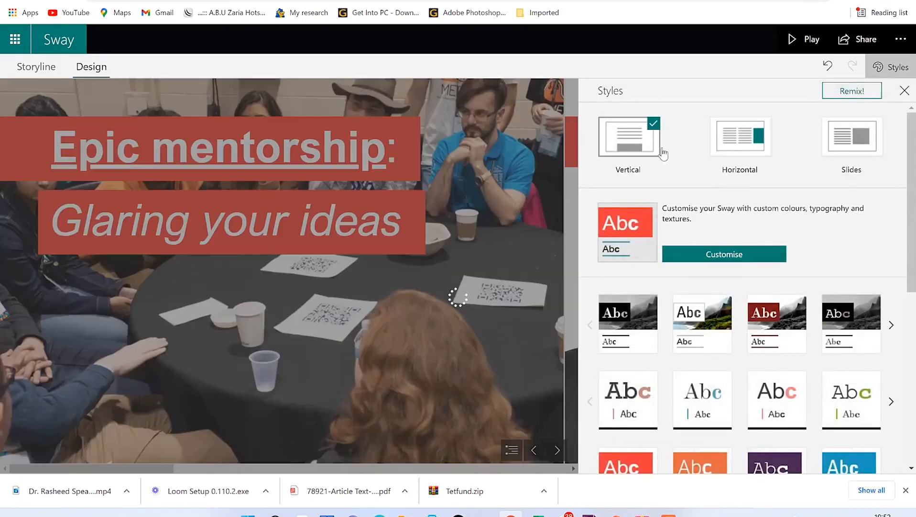
pyautogui.scroll(-5, 376, 228)
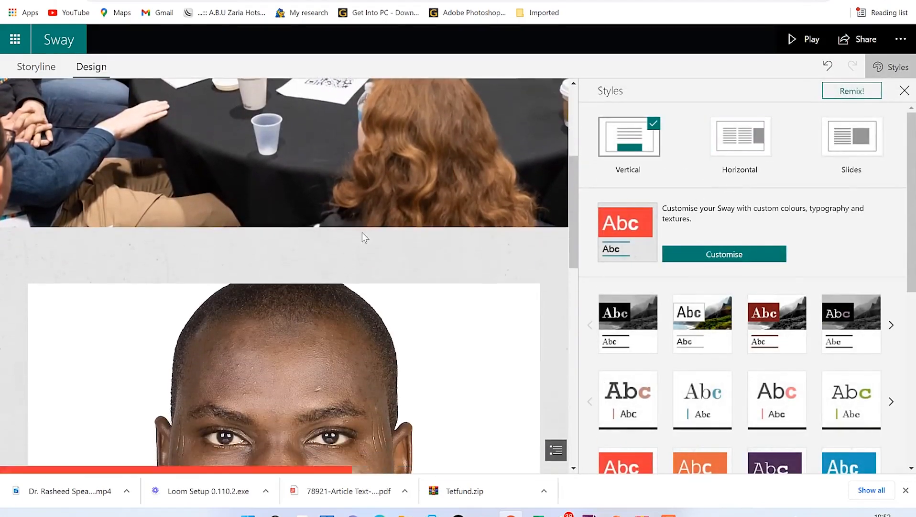
pyautogui.scroll(-10, 368, 237)
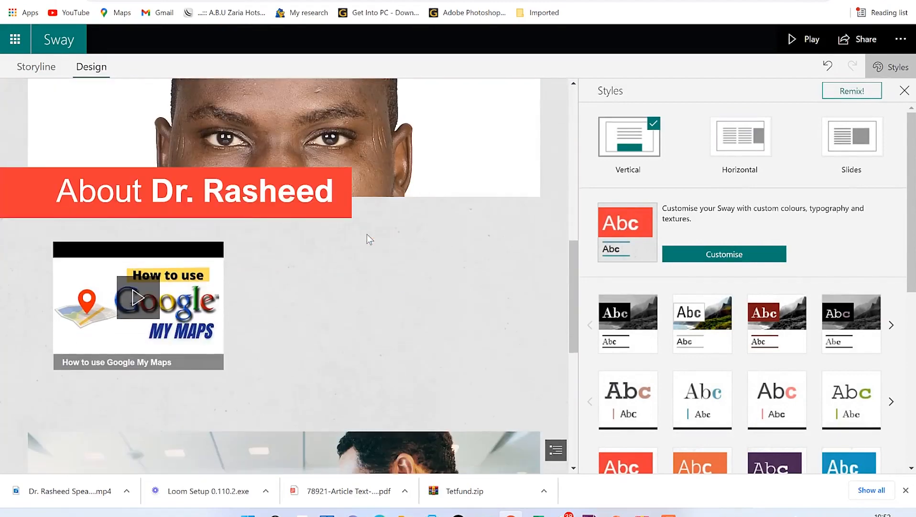
pyautogui.scroll(-3, 367, 237)
pyautogui.scroll(4, 367, 234)
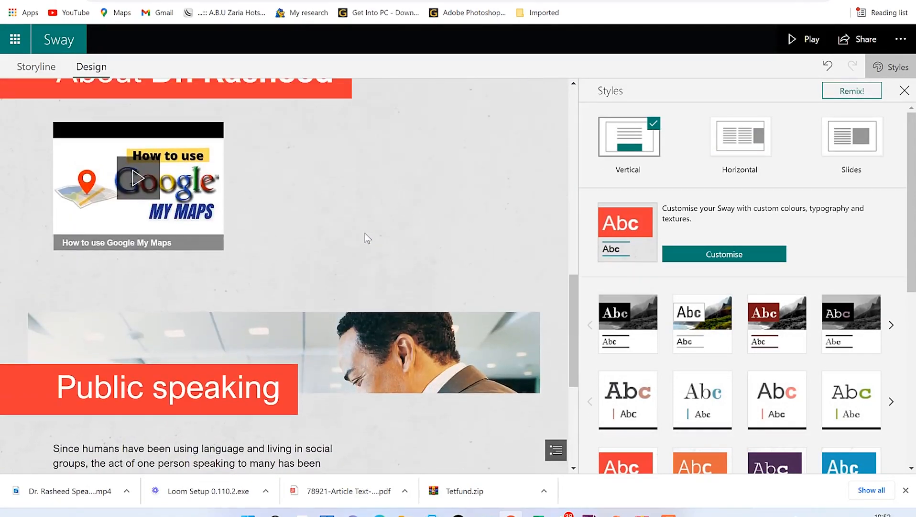
# Step: Play the Google My Maps video, then scroll back to the title card
pyautogui.click(137, 181)
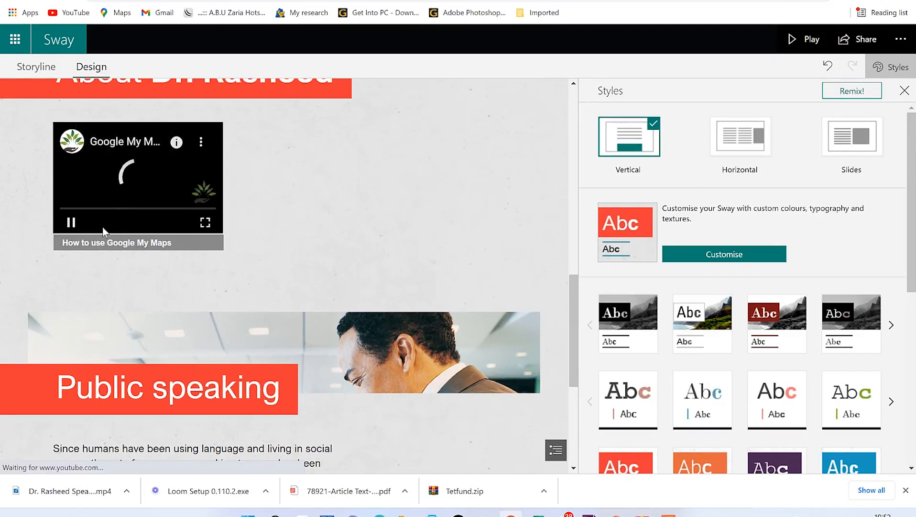
pyautogui.moveTo(202, 192)
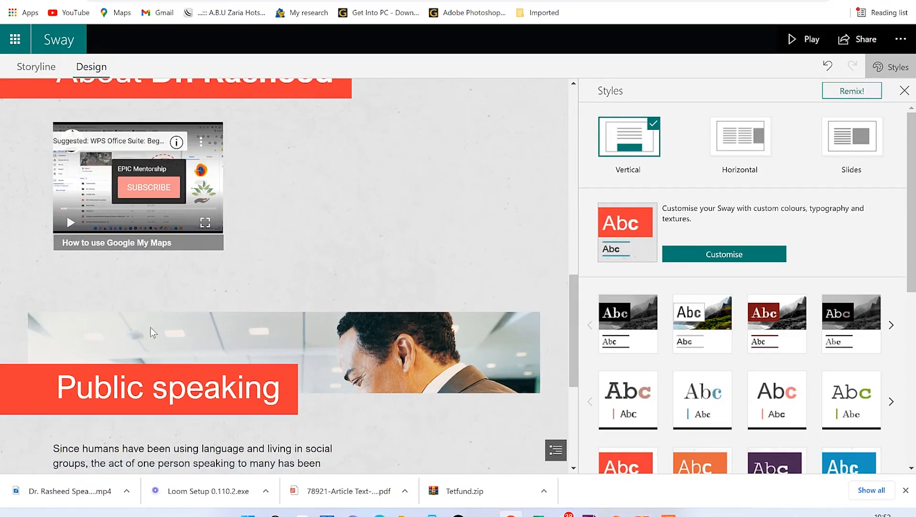
pyautogui.scroll(-4, 182, 240)
pyautogui.scroll(-1, 226, 296)
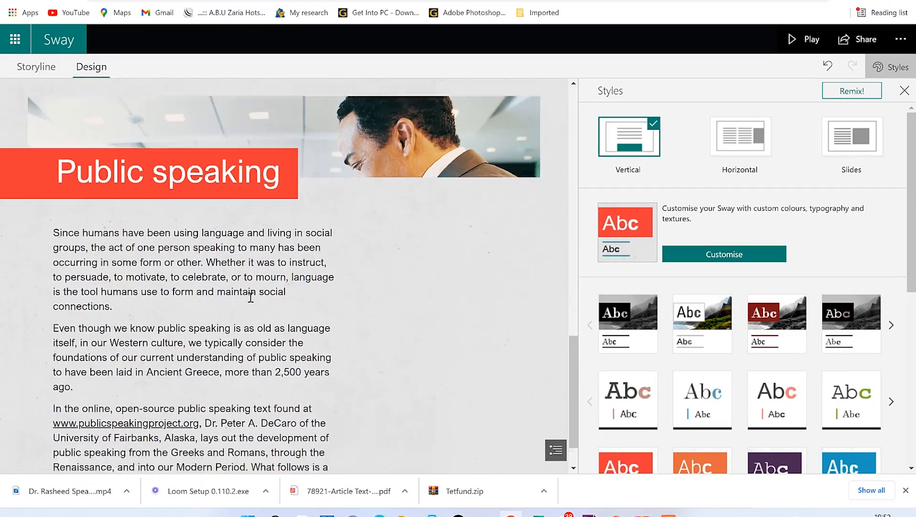
pyautogui.scroll(-1, 280, 216)
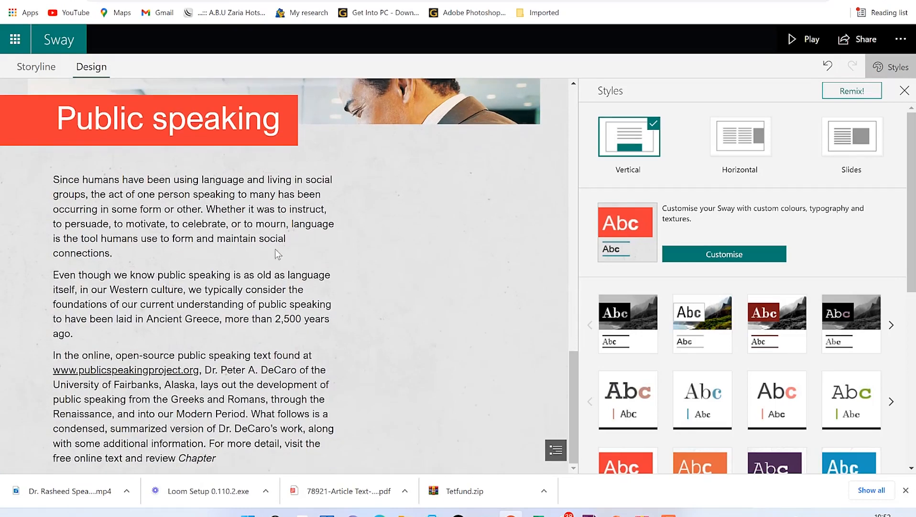
pyautogui.scroll(10, 271, 350)
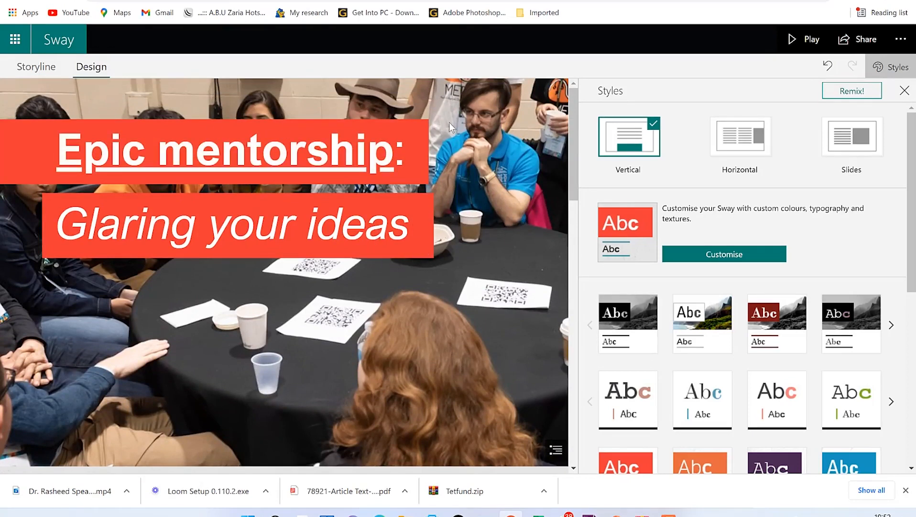
# Step: Remix the design once, restore the Vertical layout, and review the result
pyautogui.click(845, 96)
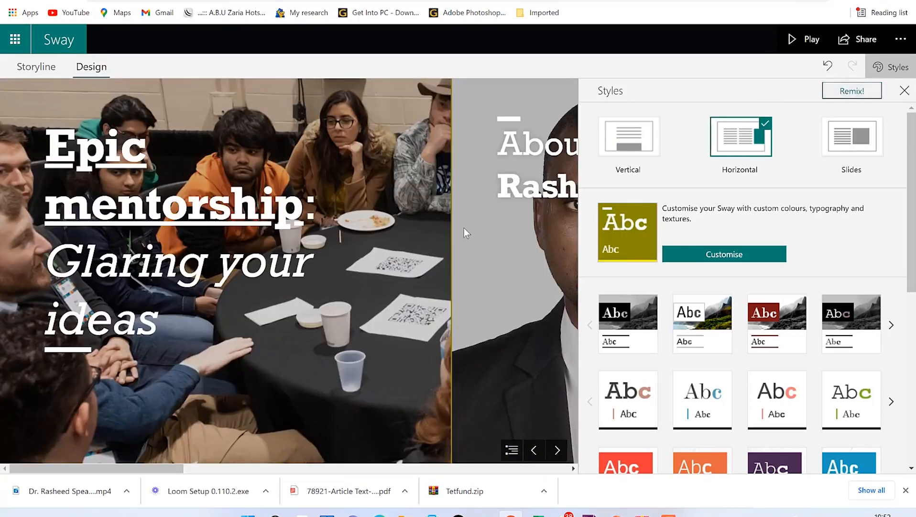
pyautogui.scroll(-6, 428, 299)
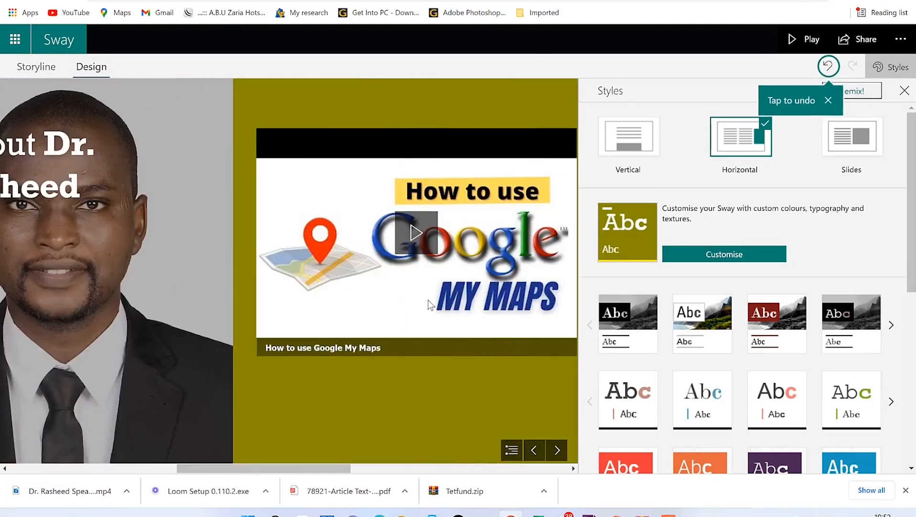
pyautogui.scroll(-4, 427, 293)
pyautogui.scroll(6, 427, 291)
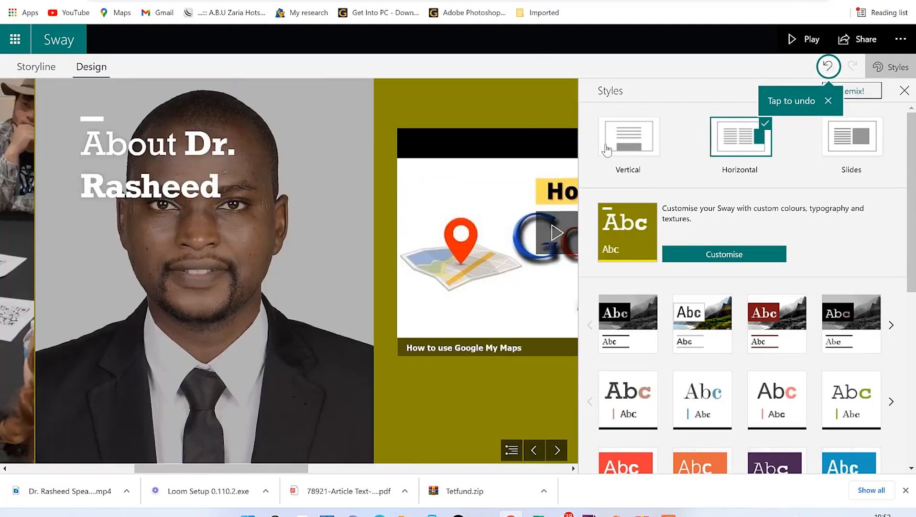
pyautogui.click(620, 150)
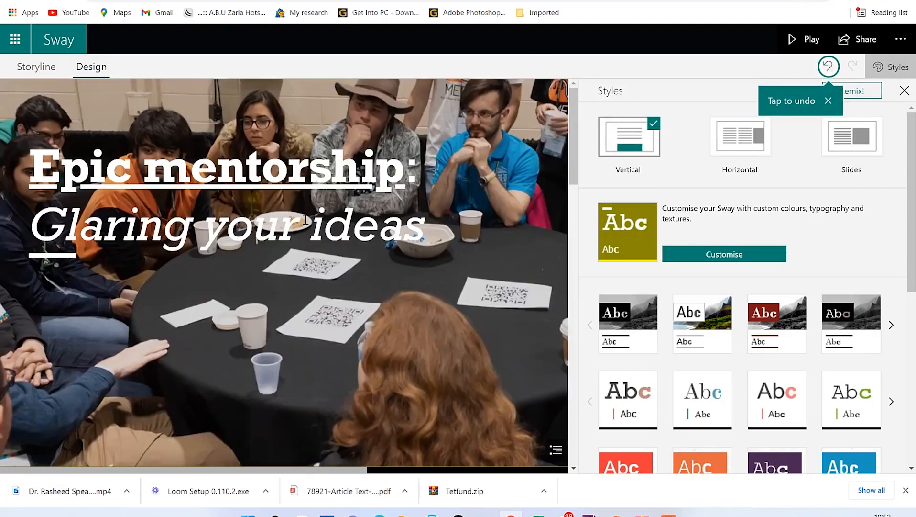
pyautogui.scroll(-7, 345, 273)
pyautogui.scroll(-10, 345, 274)
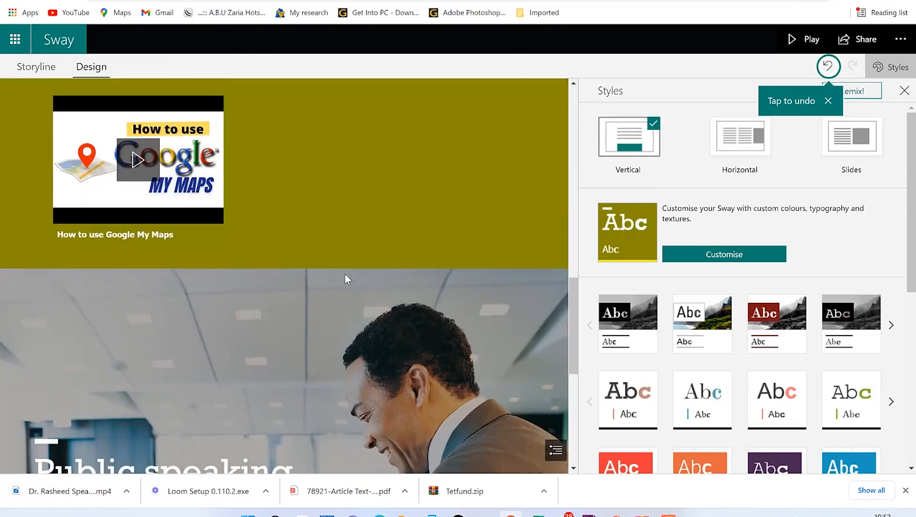
pyautogui.scroll(12, 345, 278)
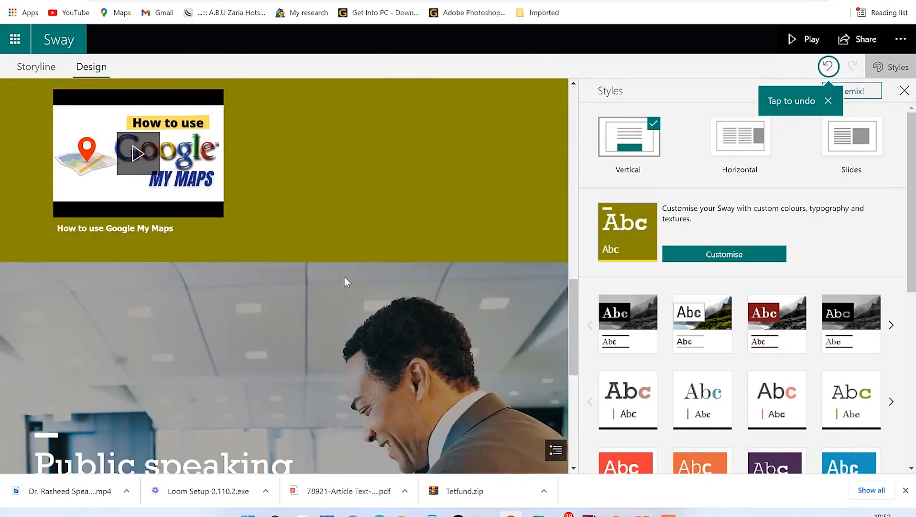
pyautogui.scroll(1, 346, 278)
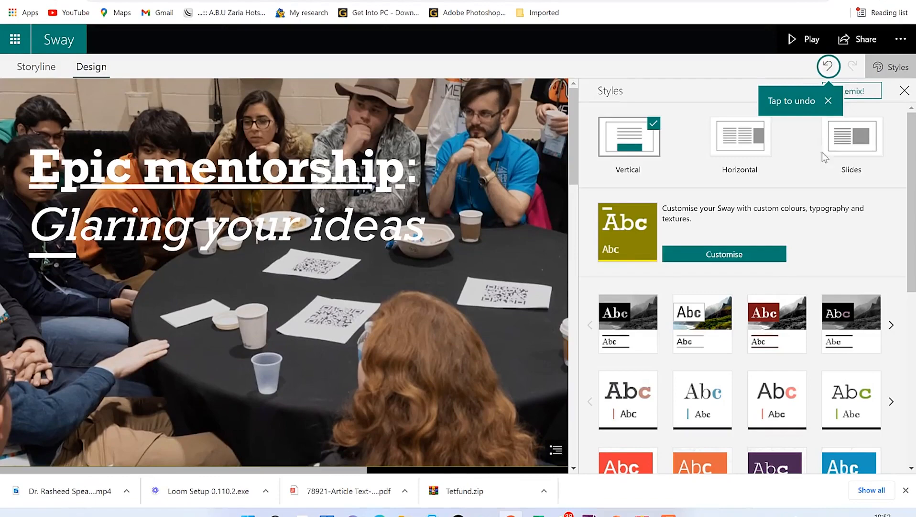
# Step: Remix again to reach the orange-accented design and scroll through it
pyautogui.click(849, 97)
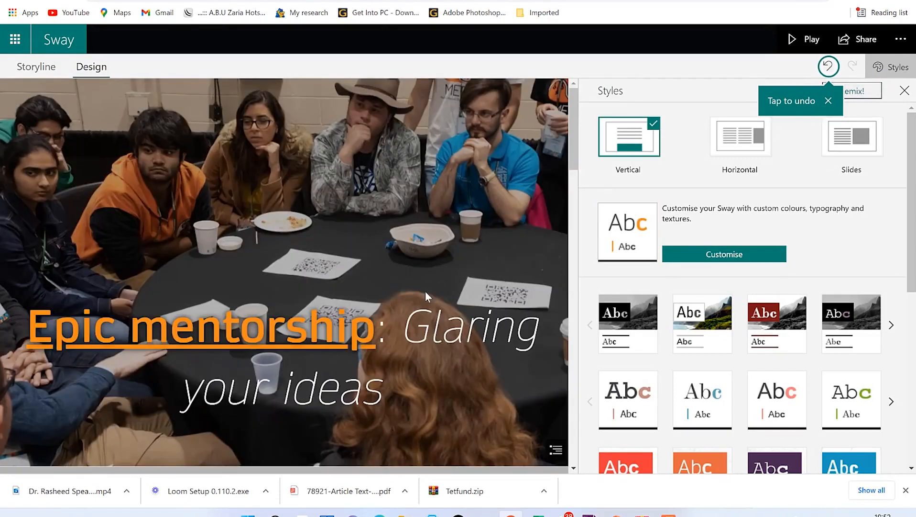
pyautogui.scroll(-6, 451, 344)
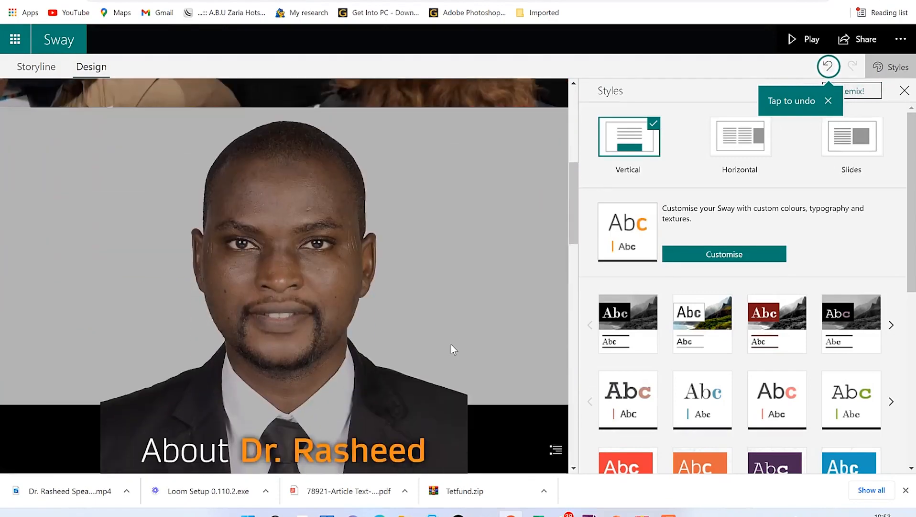
pyautogui.scroll(-5, 452, 349)
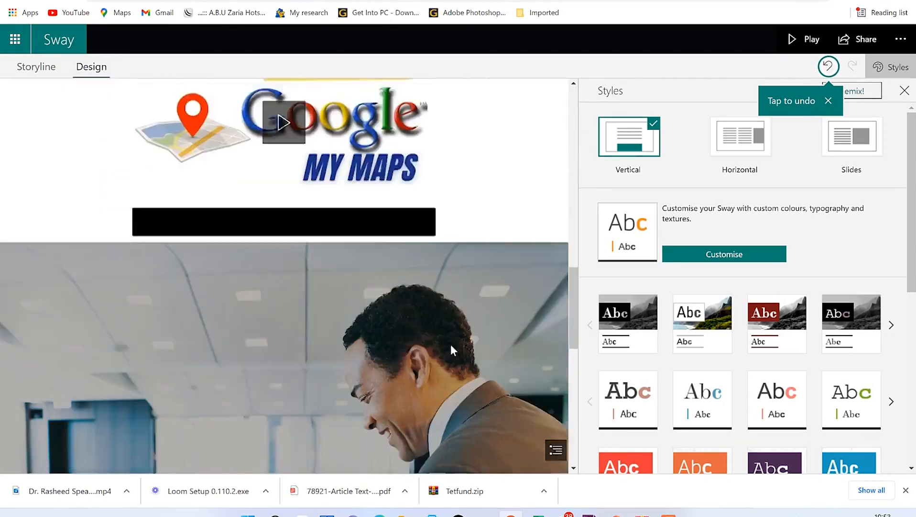
pyautogui.scroll(-5, 451, 343)
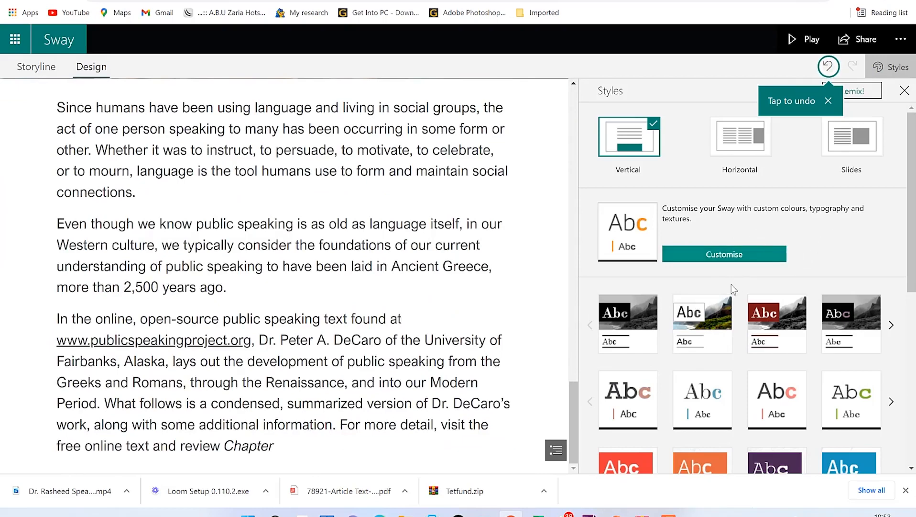
# Step: Try the hexagon-patterned style on the Sway, then the teal style
pyautogui.scroll(-7, 714, 364)
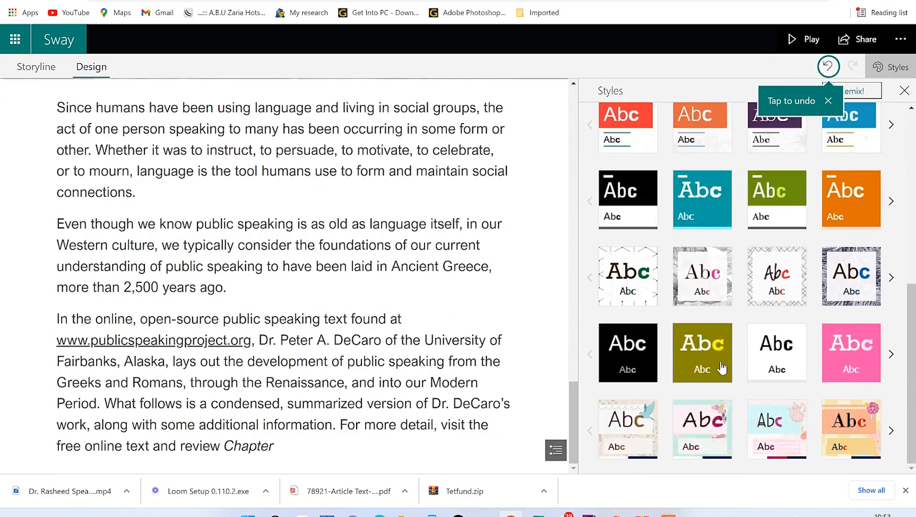
pyautogui.click(619, 292)
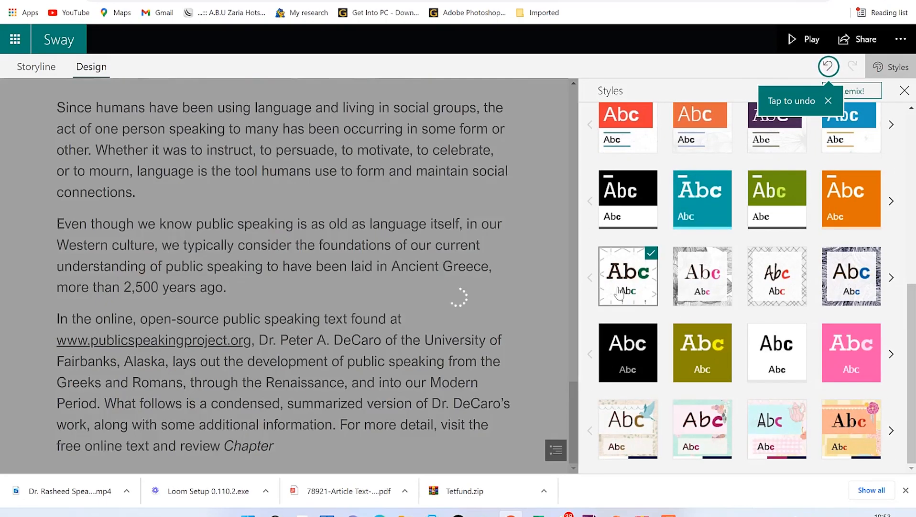
pyautogui.scroll(15, 440, 318)
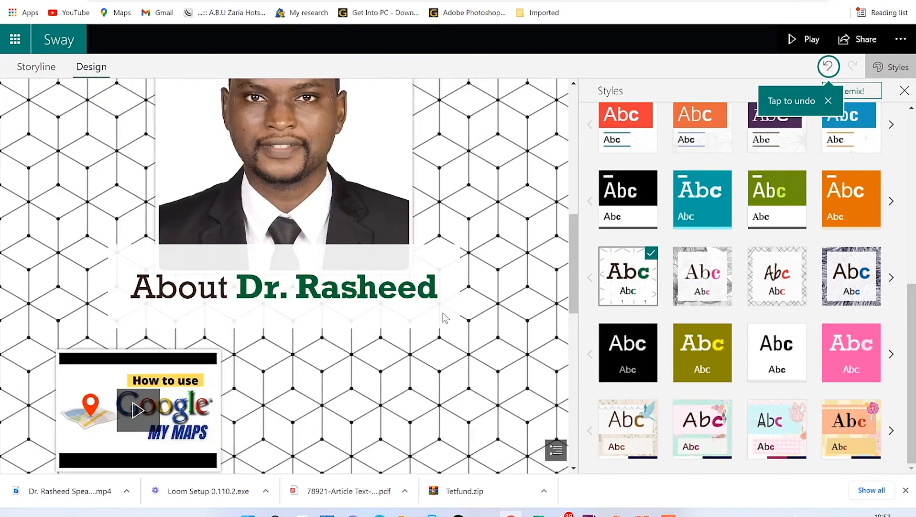
pyautogui.scroll(-8, 441, 312)
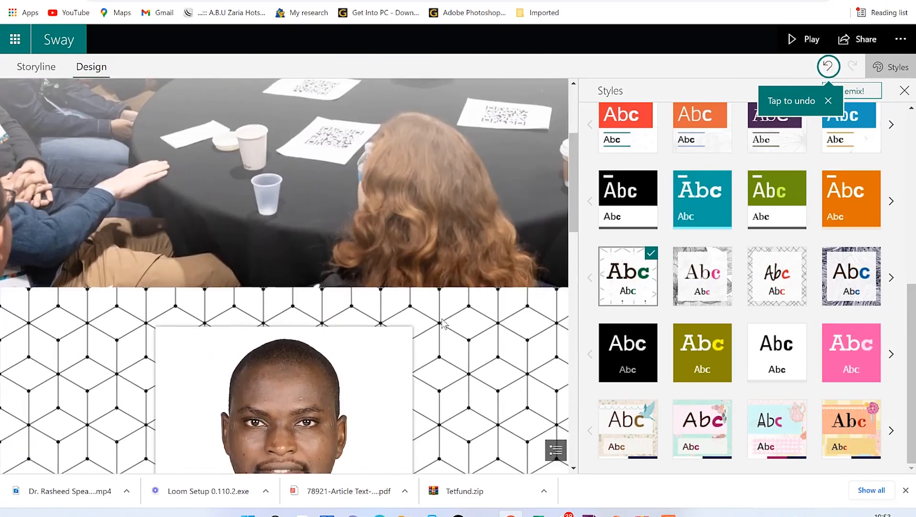
pyautogui.scroll(-1, 510, 362)
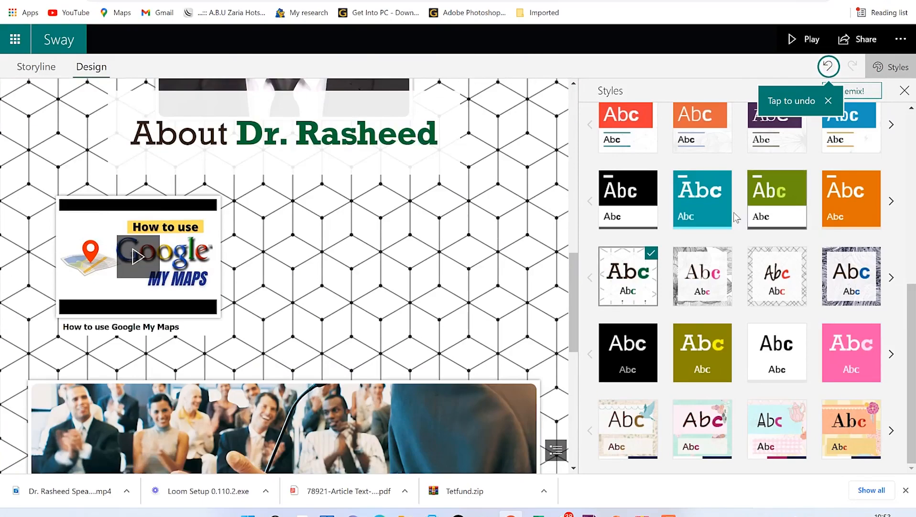
pyautogui.click(710, 201)
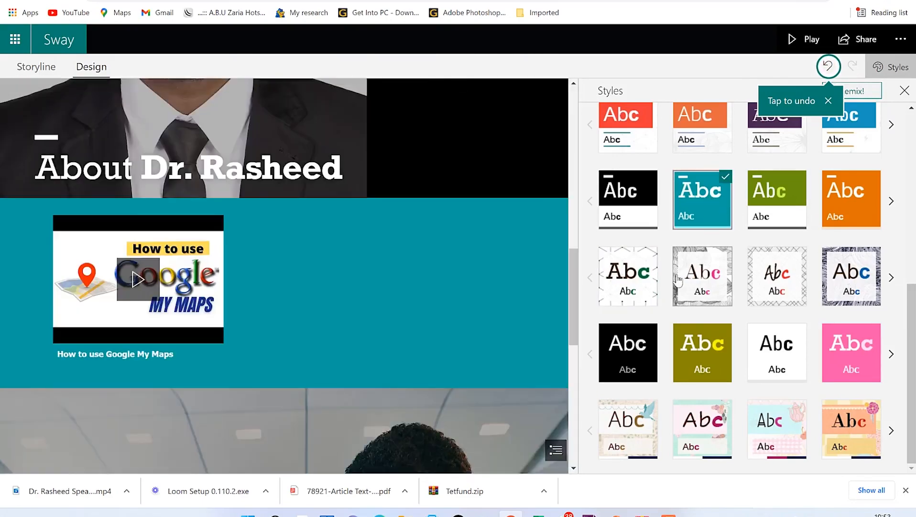
# Step: Apply the yellow checkered floral style at the bottom of the style list
pyautogui.scroll(4, 401, 283)
pyautogui.scroll(3, 401, 281)
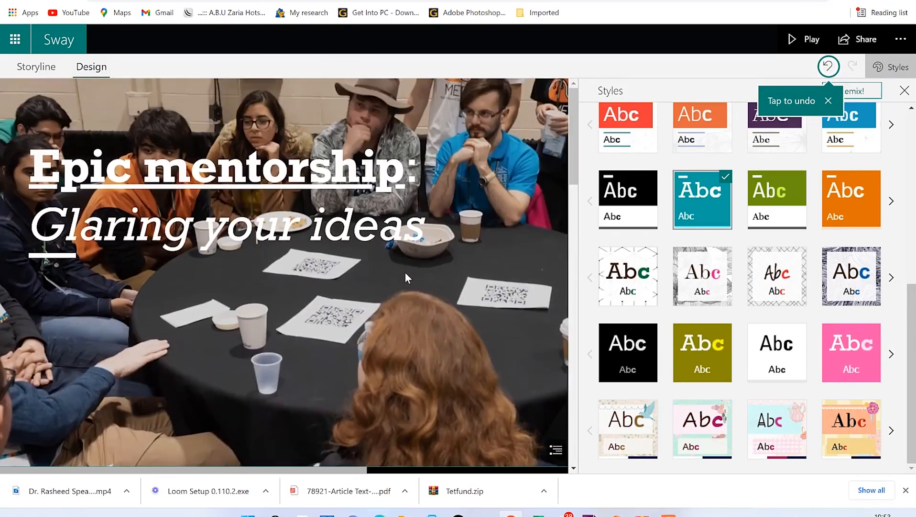
pyautogui.scroll(-6, 405, 277)
pyautogui.scroll(-6, 406, 281)
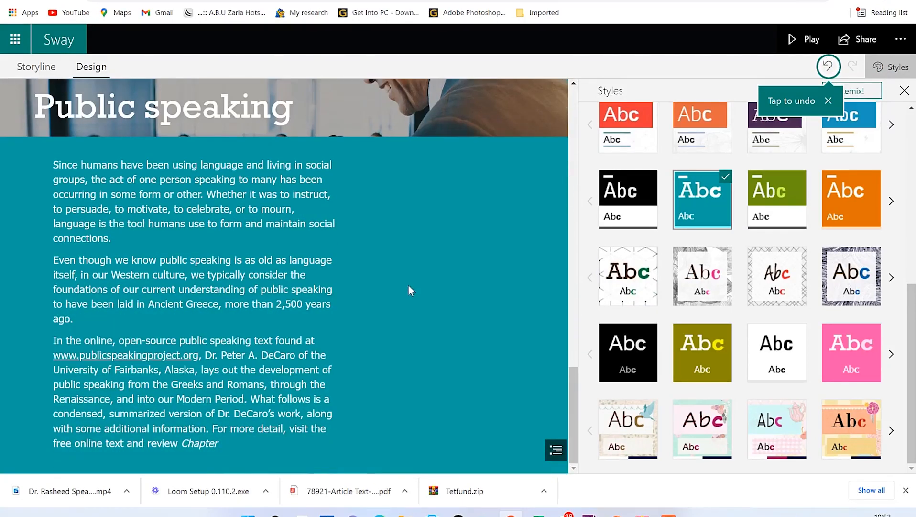
pyautogui.click(852, 428)
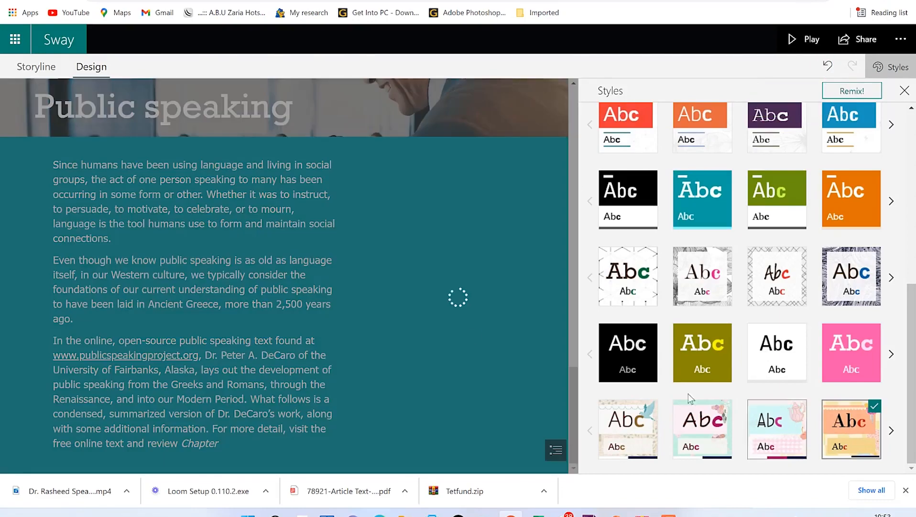
pyautogui.scroll(6, 402, 230)
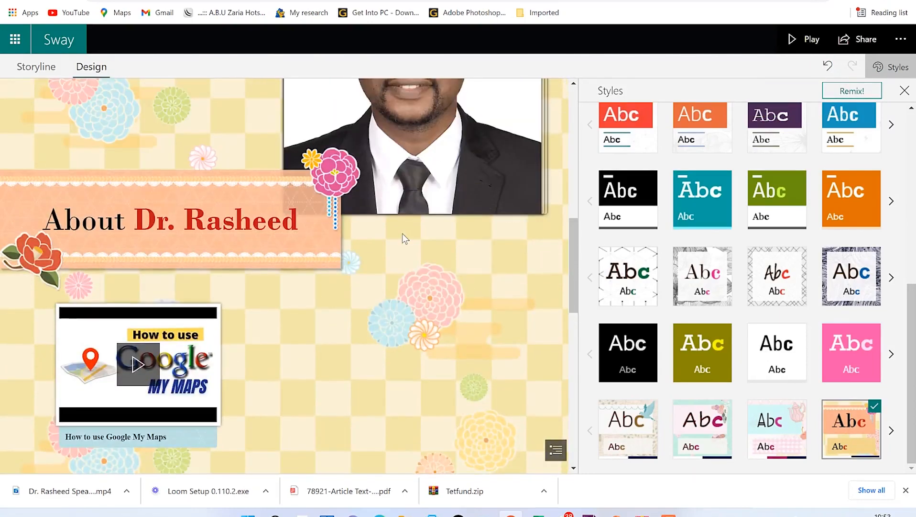
pyautogui.scroll(3, 403, 233)
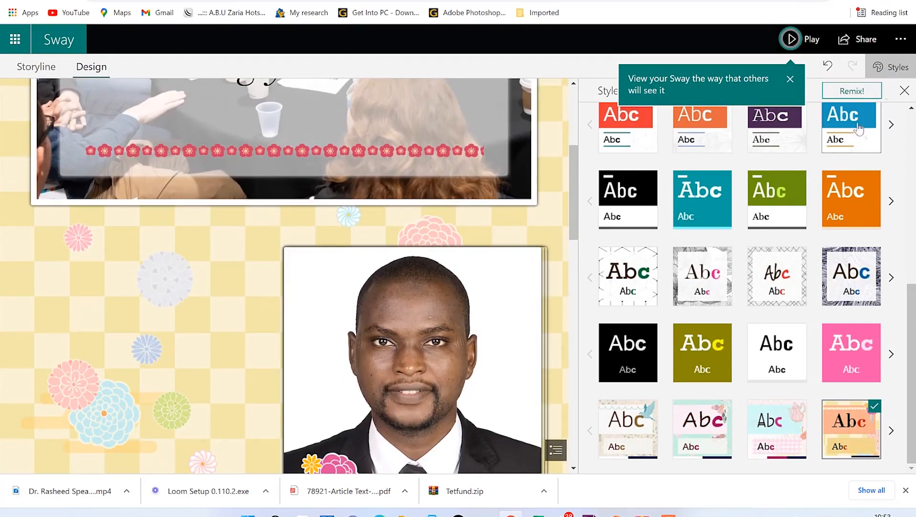
# Step: Close the Styles pane and scroll the full-width floral preview down to the peach Public speaking card
pyautogui.click(905, 90)
pyautogui.scroll(-4, 654, 142)
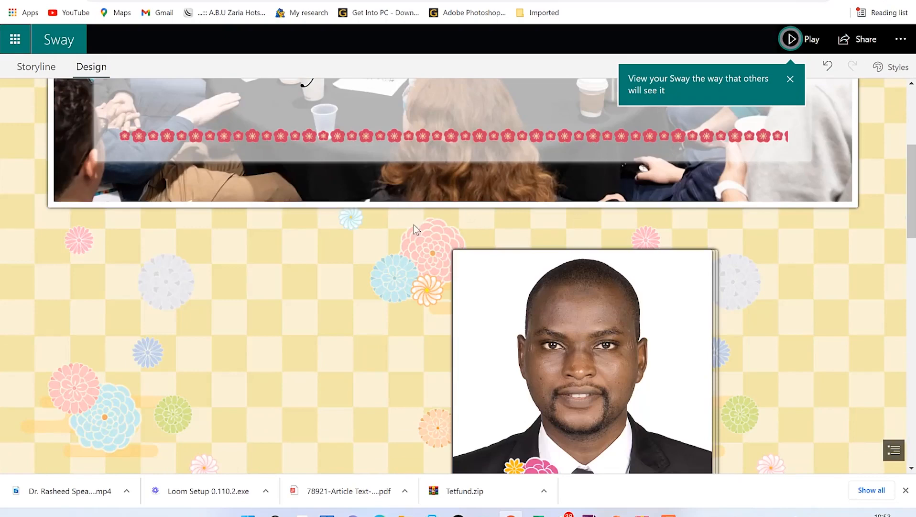
pyautogui.scroll(-5, 587, 202)
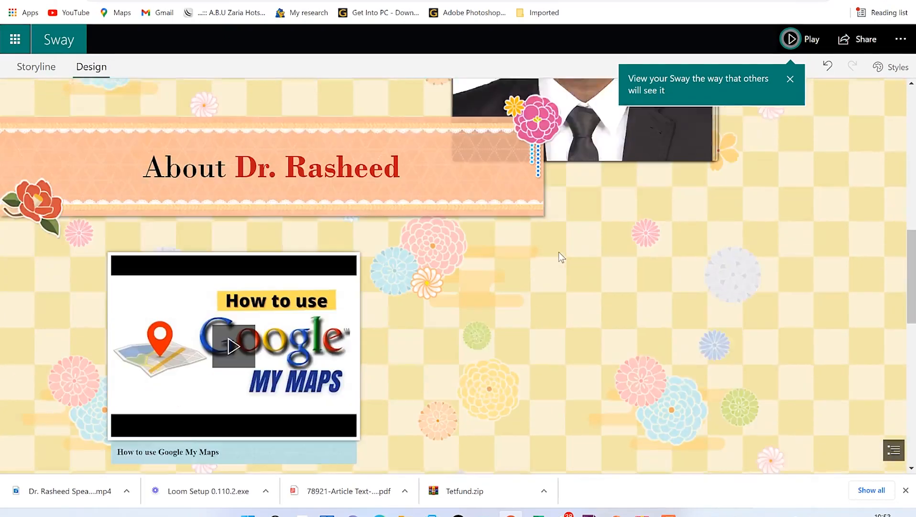
pyautogui.scroll(-5, 395, 245)
pyautogui.scroll(-4, 424, 270)
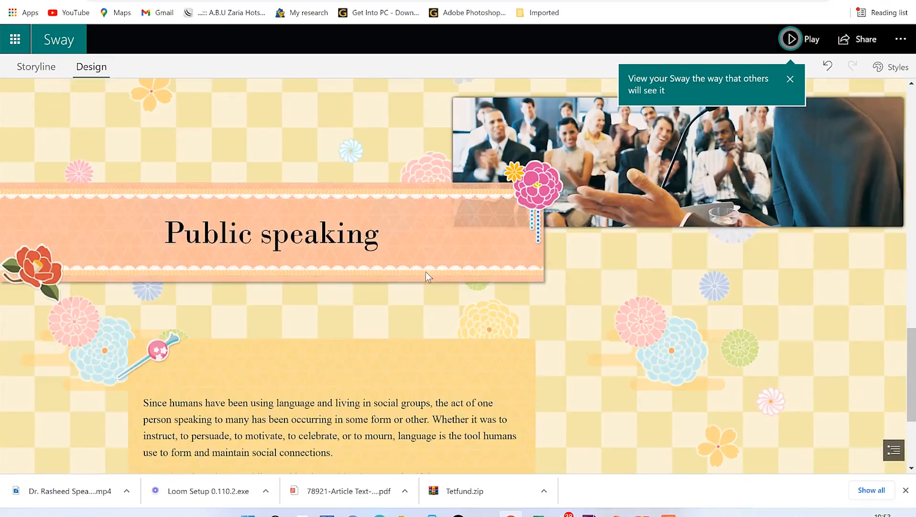
pyautogui.scroll(-1, 428, 272)
pyautogui.scroll(3, 430, 269)
pyautogui.scroll(-2, 441, 264)
pyautogui.scroll(3, 575, 265)
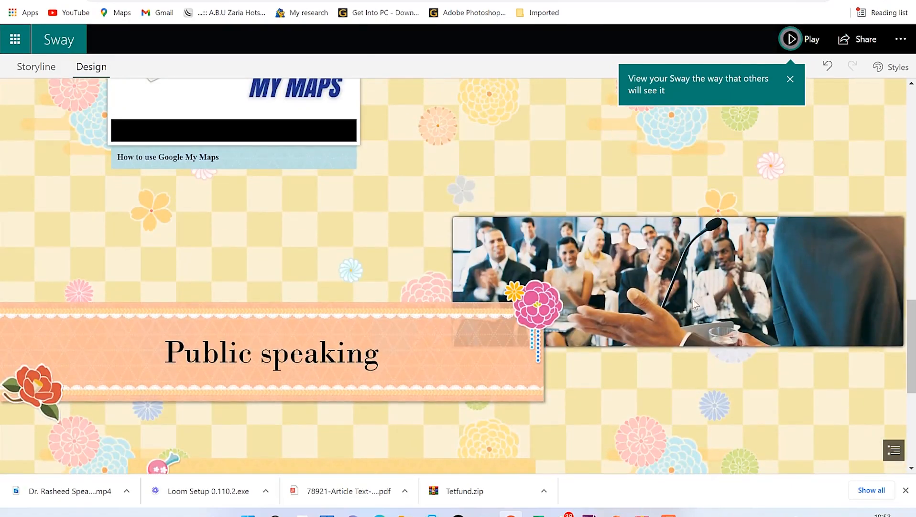
pyautogui.scroll(-3, 638, 311)
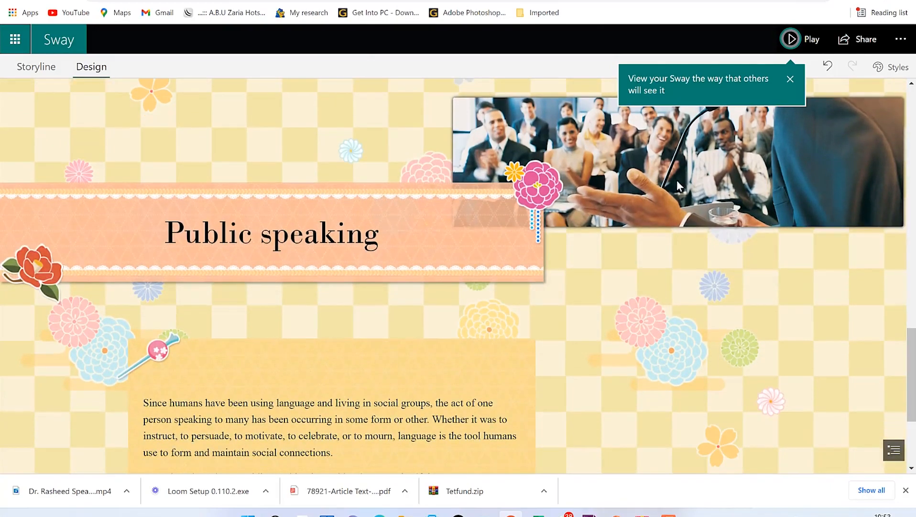
pyautogui.scroll(-4, 346, 280)
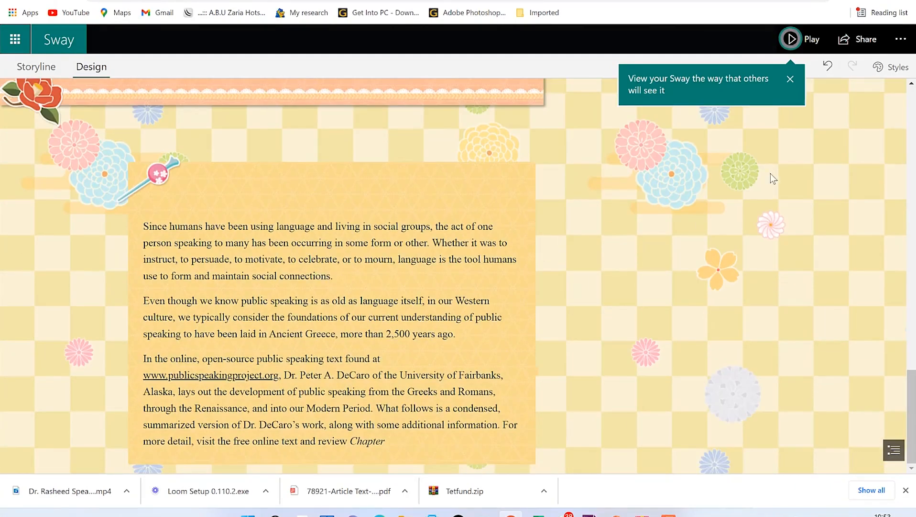
pyautogui.scroll(10, 823, 168)
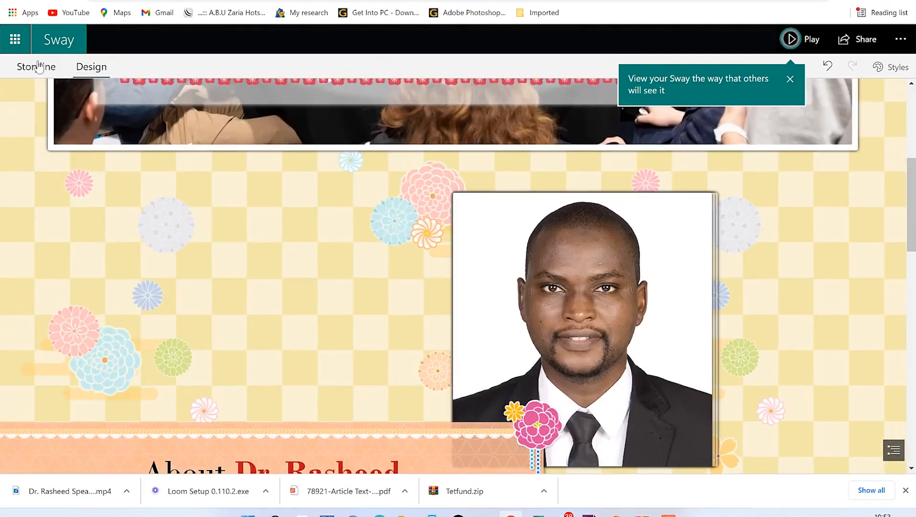
# Step: In the Storyline, open Focus Points for the Public speaking heading image
pyautogui.click(39, 67)
pyautogui.scroll(7, 296, 287)
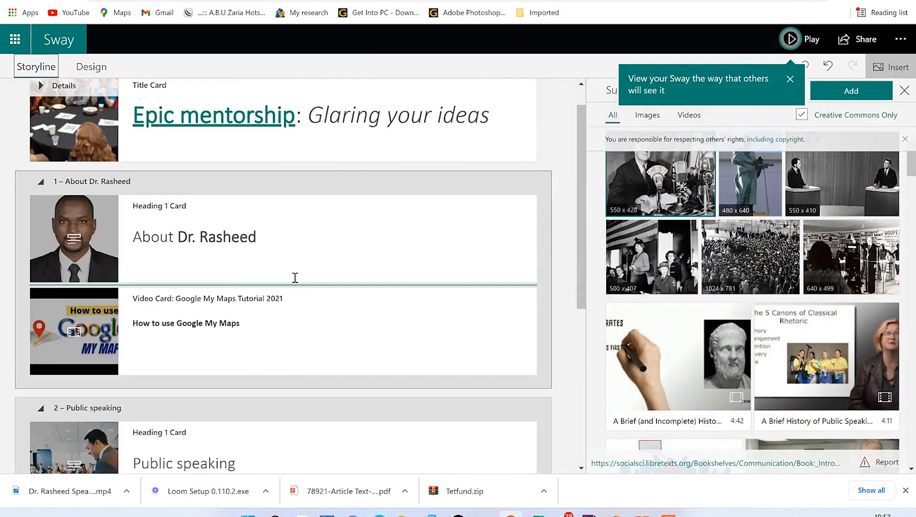
pyautogui.scroll(-4, 295, 275)
pyautogui.click(79, 318)
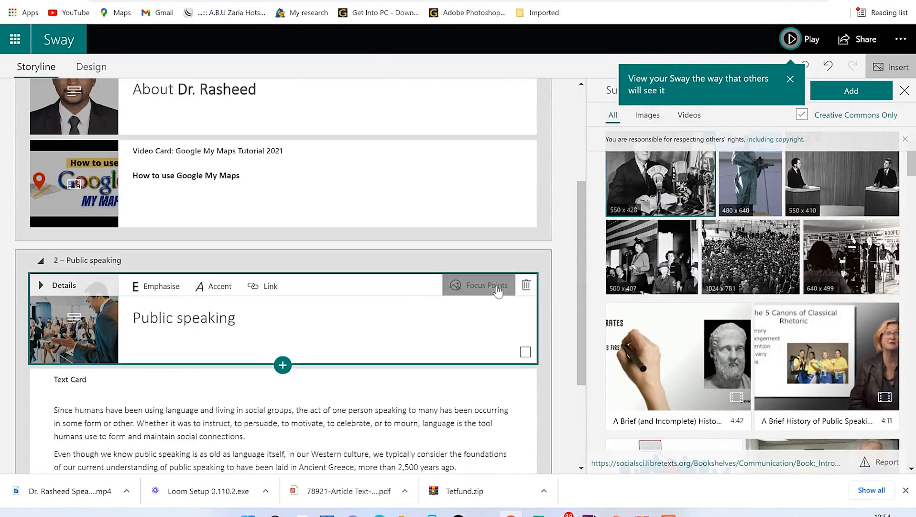
pyautogui.click(483, 286)
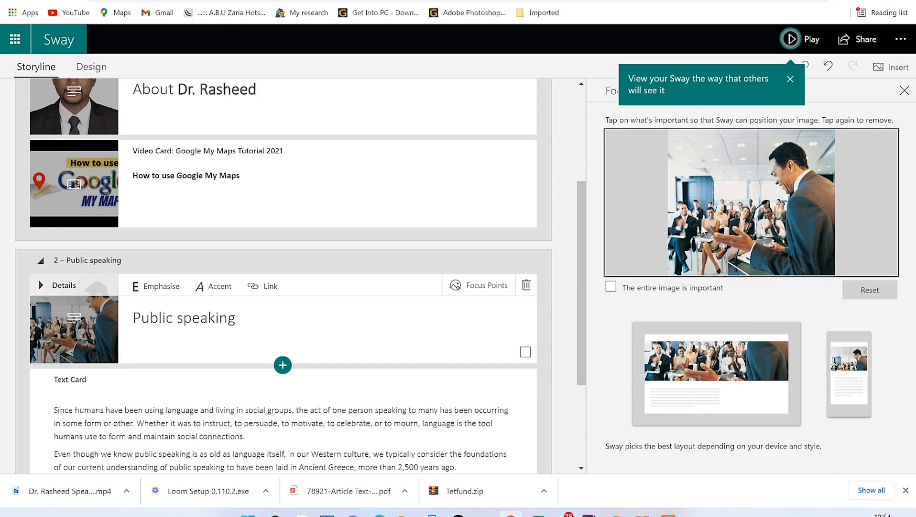
# Step: Mark focus points on the speaker's head and several audience members, then close the panel
pyautogui.click(782, 166)
pyautogui.click(785, 145)
pyautogui.click(800, 185)
pyautogui.click(753, 198)
pyautogui.click(811, 192)
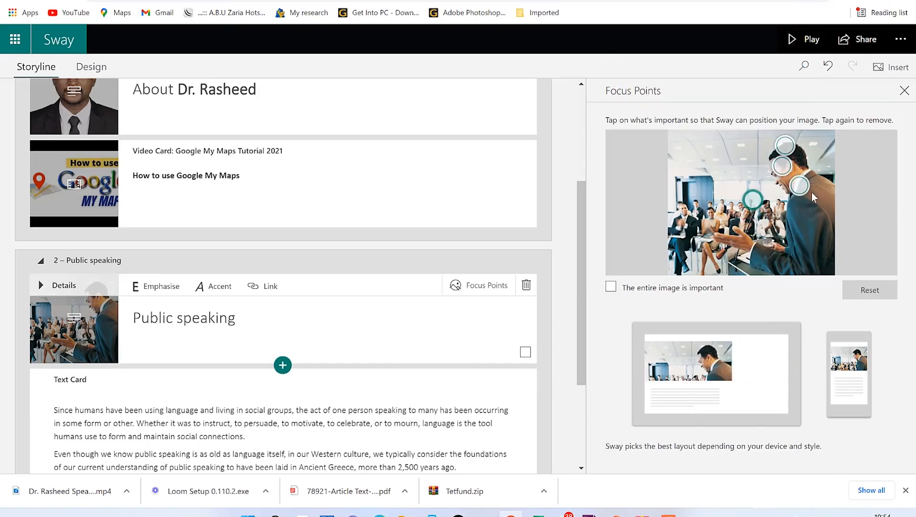
pyautogui.click(719, 226)
pyautogui.click(691, 223)
pyautogui.click(730, 197)
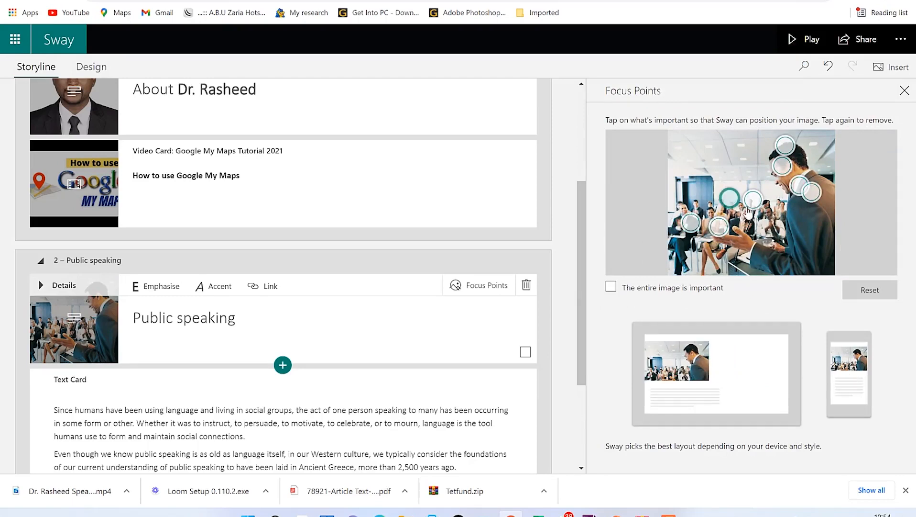
pyautogui.click(809, 206)
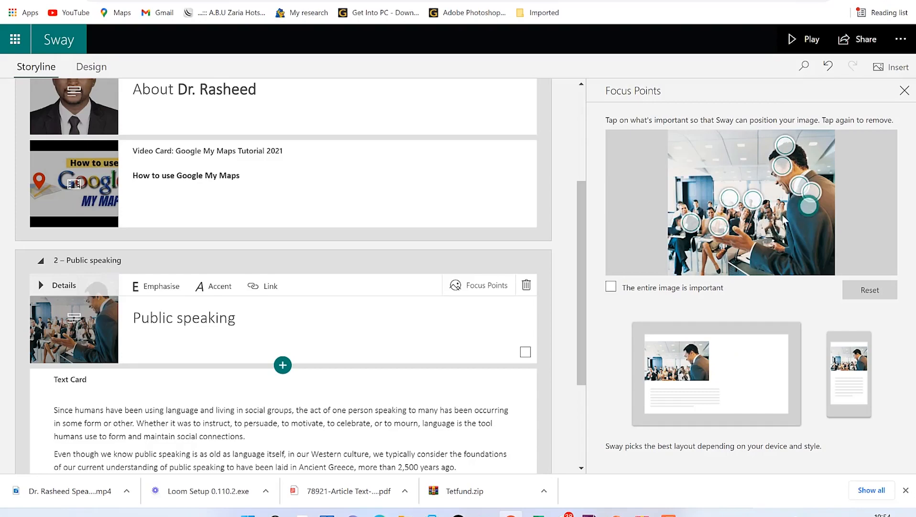
pyautogui.moveTo(718, 225); pyautogui.dragTo(713, 216)
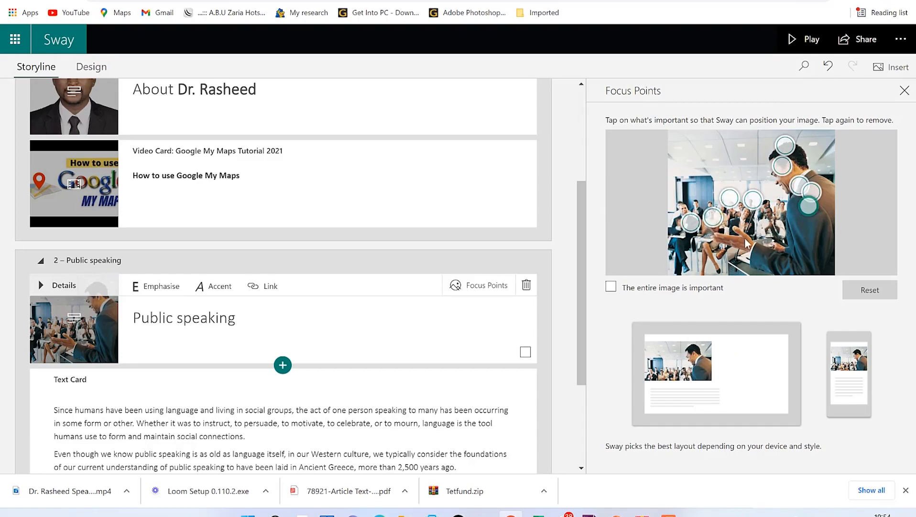
pyautogui.click(904, 91)
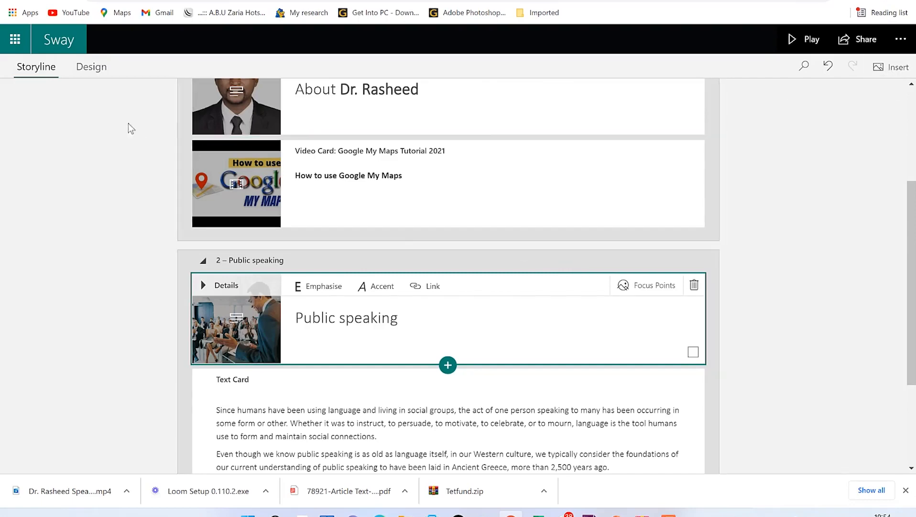
# Step: Switch to the Design view, scroll the floral preview, and return to the 'Epic mentorship' title card
pyautogui.click(91, 67)
pyautogui.scroll(-8, 459, 311)
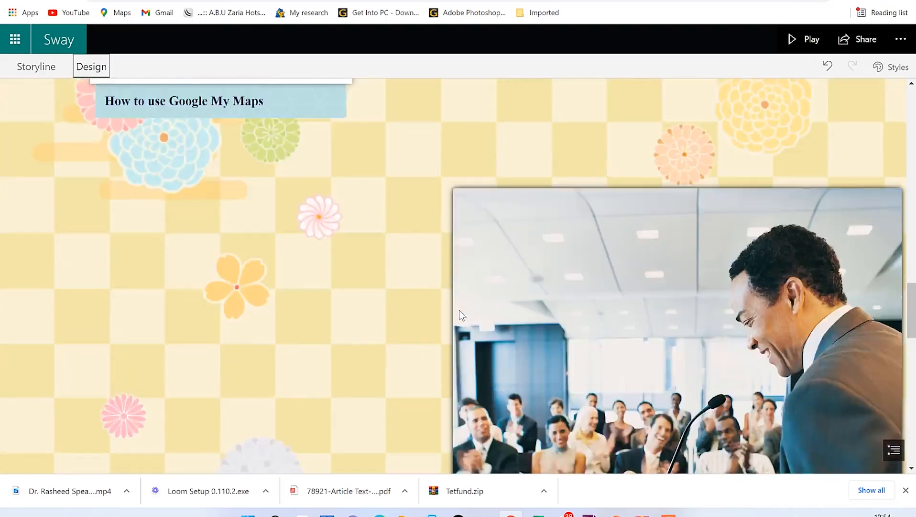
pyautogui.scroll(-10, 503, 316)
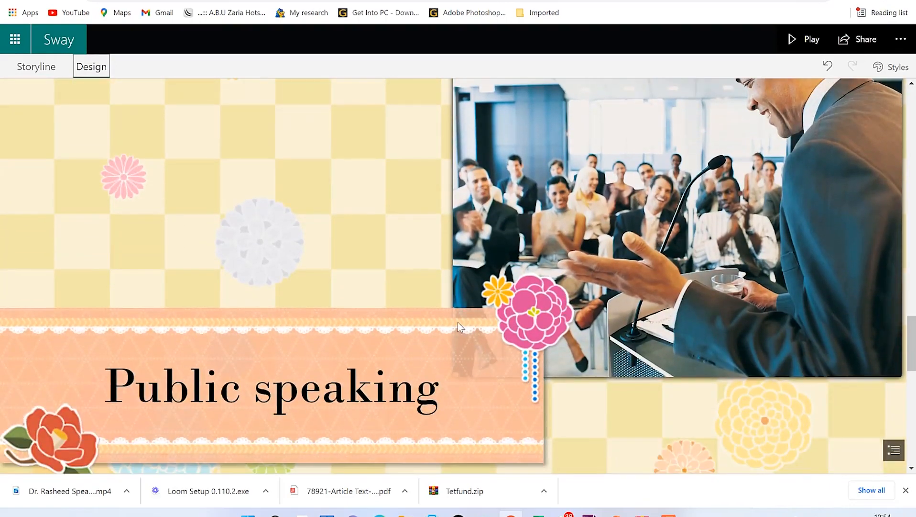
pyautogui.scroll(7, 443, 291)
pyautogui.scroll(15, 431, 287)
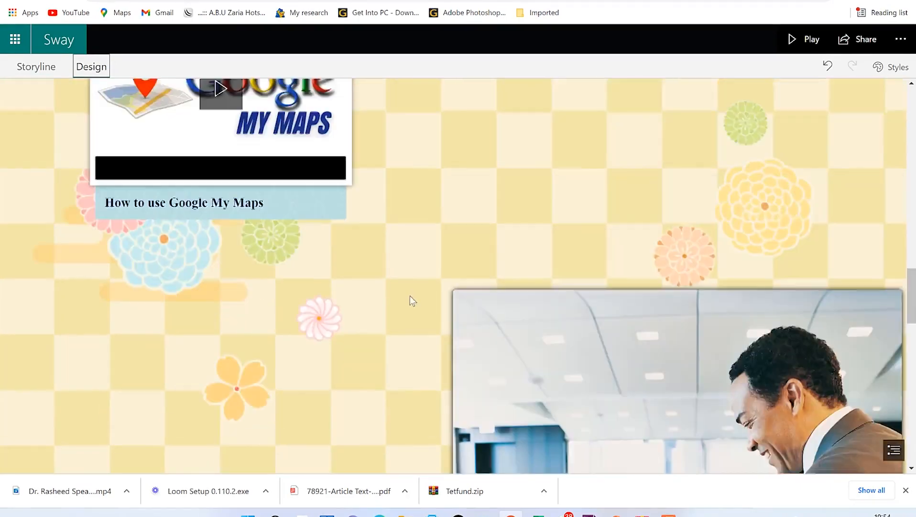
pyautogui.scroll(2, 389, 232)
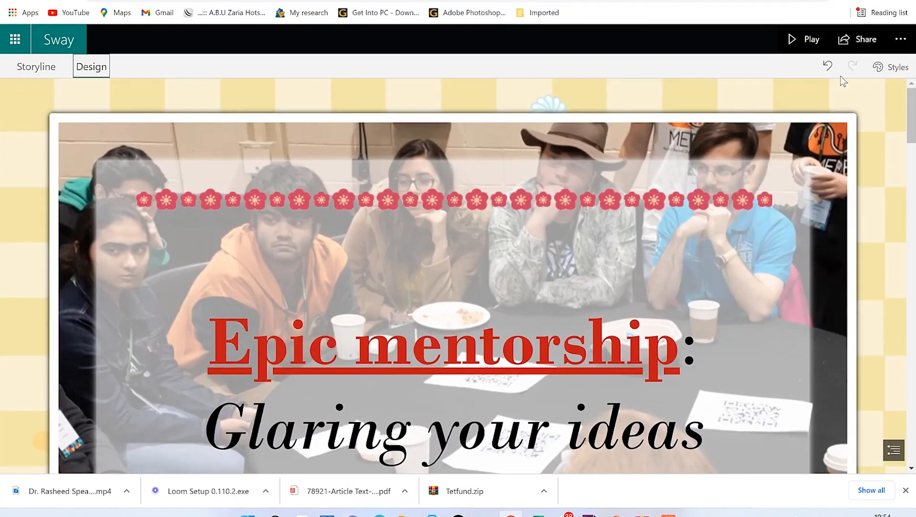
# Step: Play the Sway and scroll through every section to the 'Made with Microsoft Sway' footer and back
pyautogui.click(802, 47)
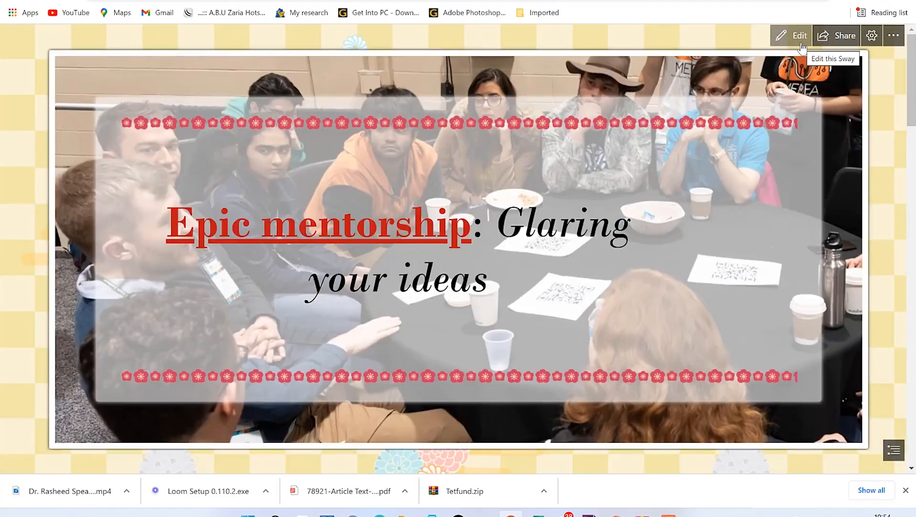
pyautogui.scroll(-3, 727, 262)
pyautogui.scroll(-5, 736, 276)
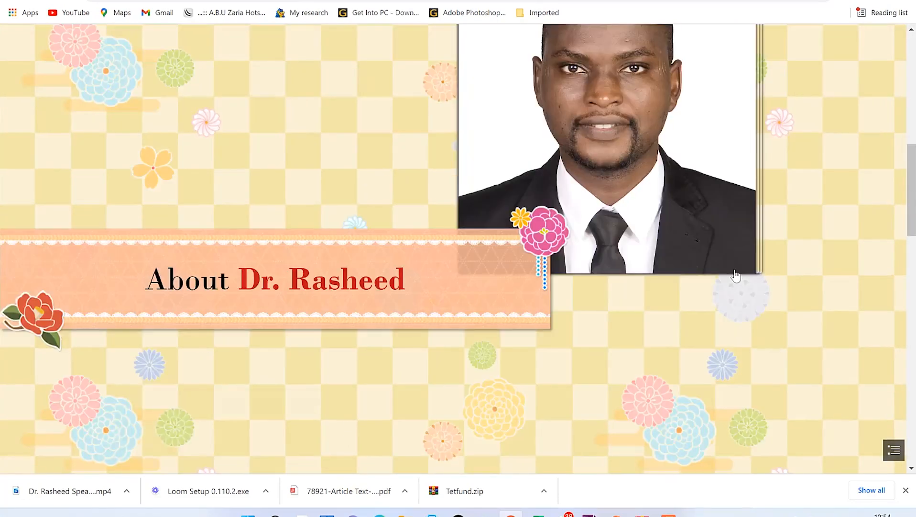
pyautogui.scroll(-10, 736, 276)
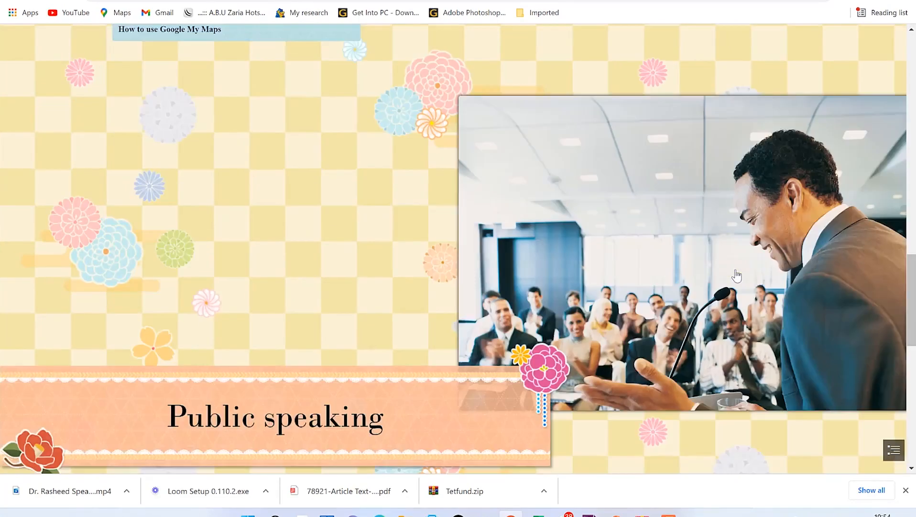
pyautogui.scroll(-10, 736, 276)
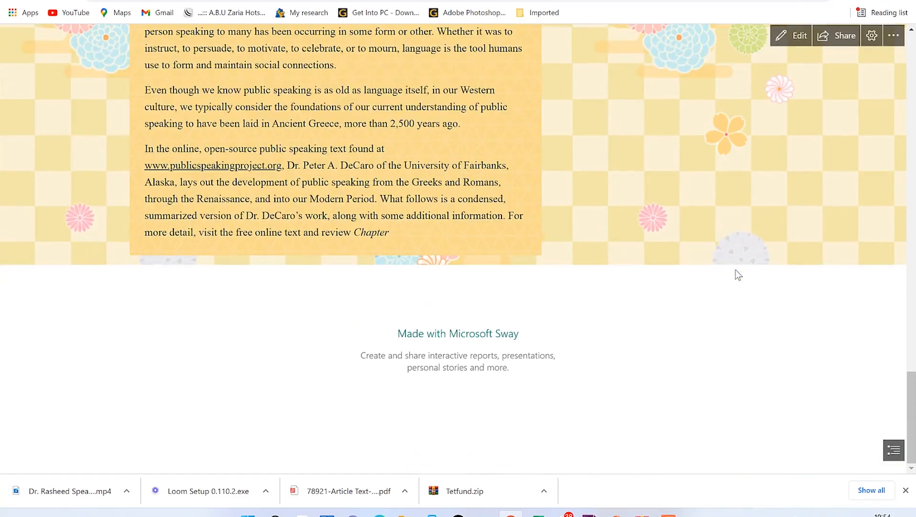
pyautogui.scroll(20, 638, 363)
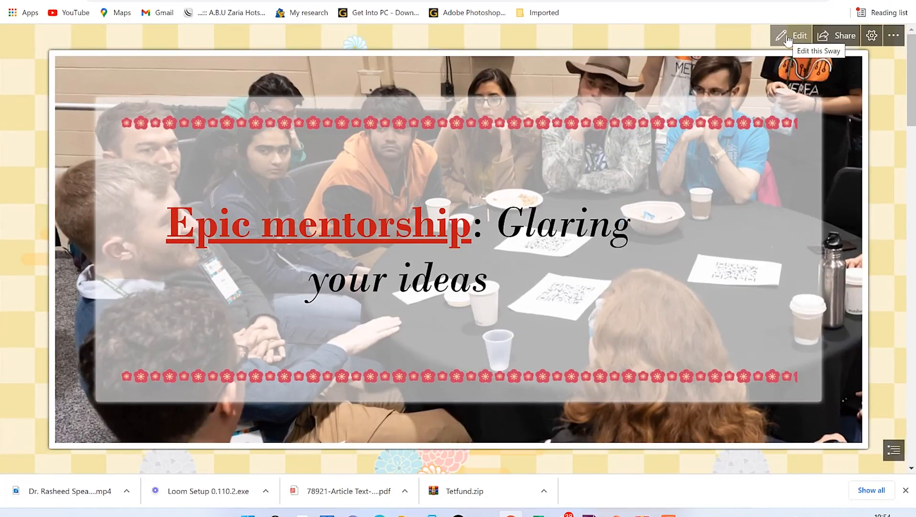
# Step: Copy a share link that lets people edit, then open the layout and animation settings
pyautogui.click(845, 37)
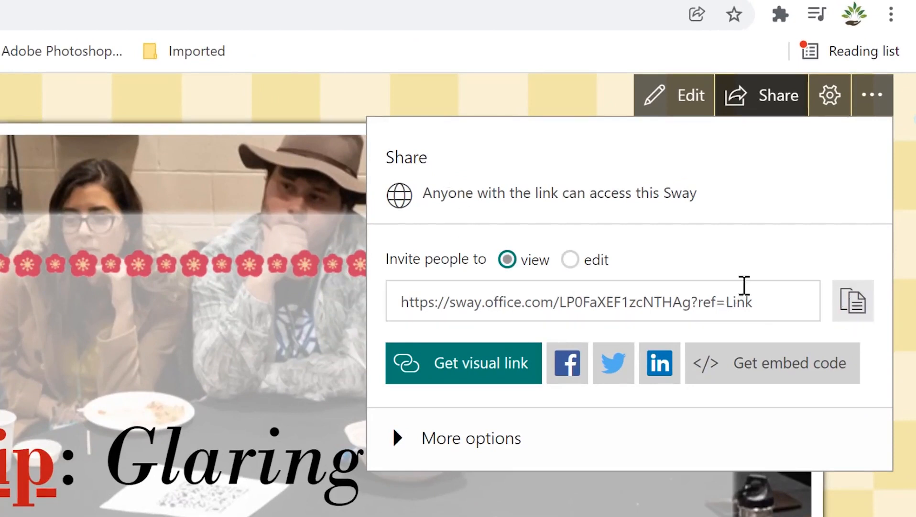
pyautogui.click(570, 259)
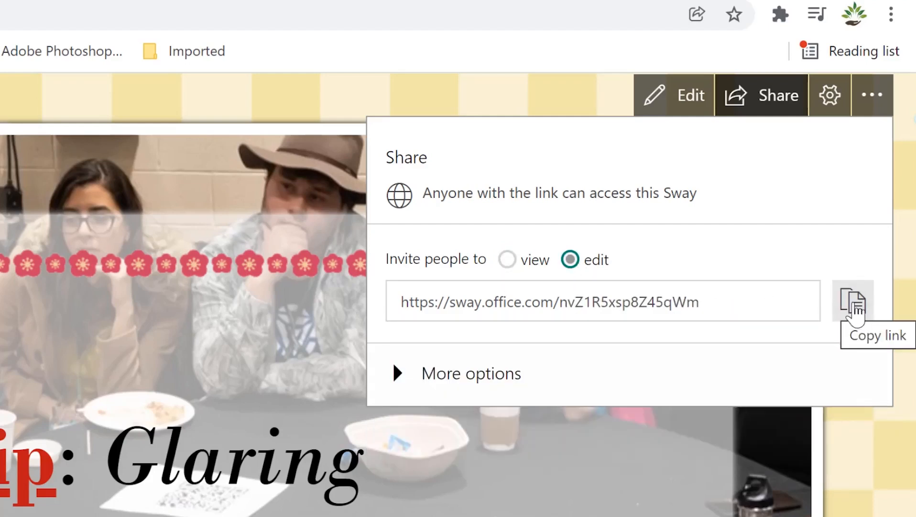
pyautogui.click(835, 295)
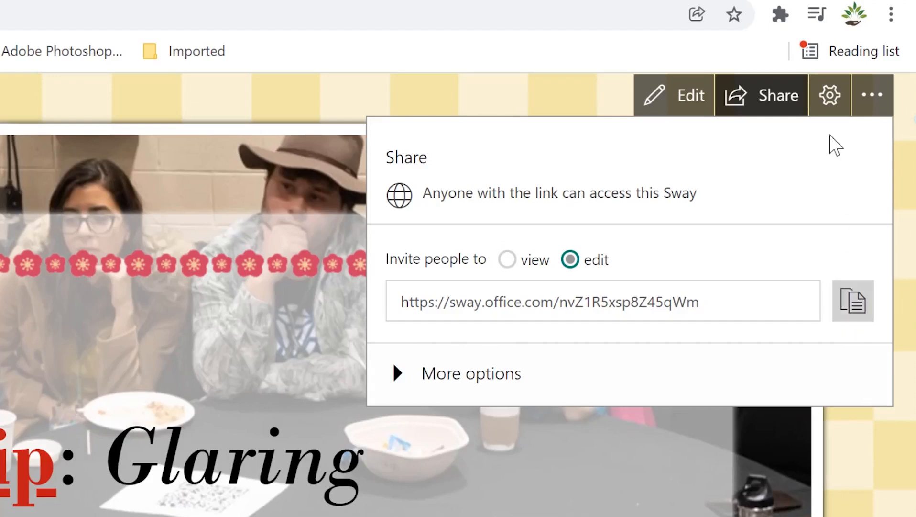
pyautogui.click(828, 98)
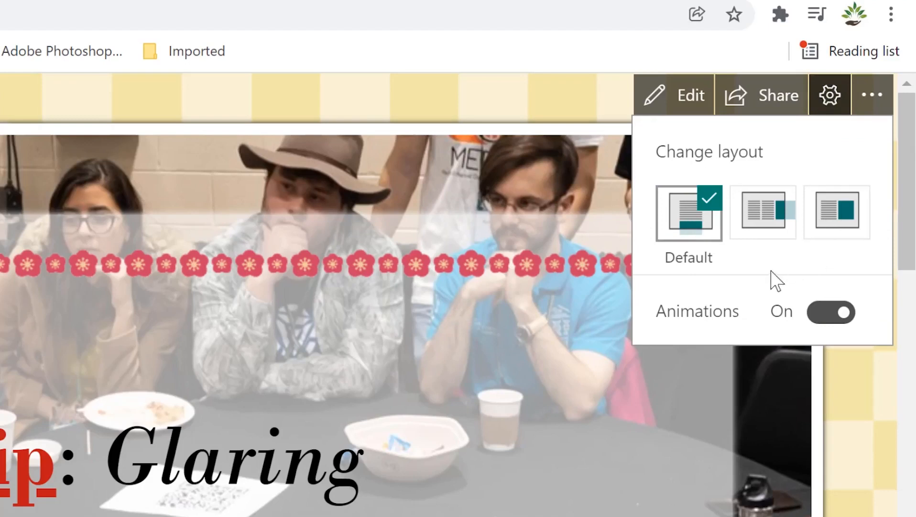
# Step: Open the Word/PDF export choices from the more-options menu and close them without exporting
pyautogui.click(868, 98)
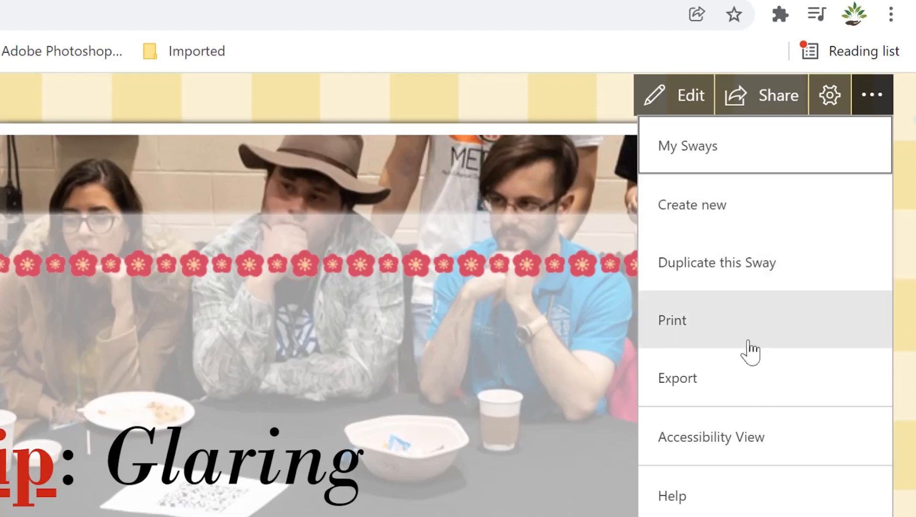
pyautogui.click(744, 378)
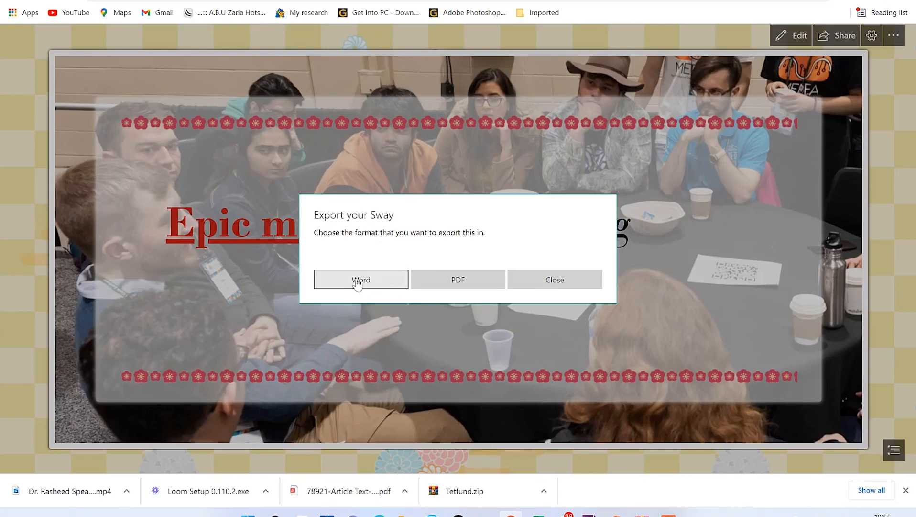
pyautogui.click(550, 289)
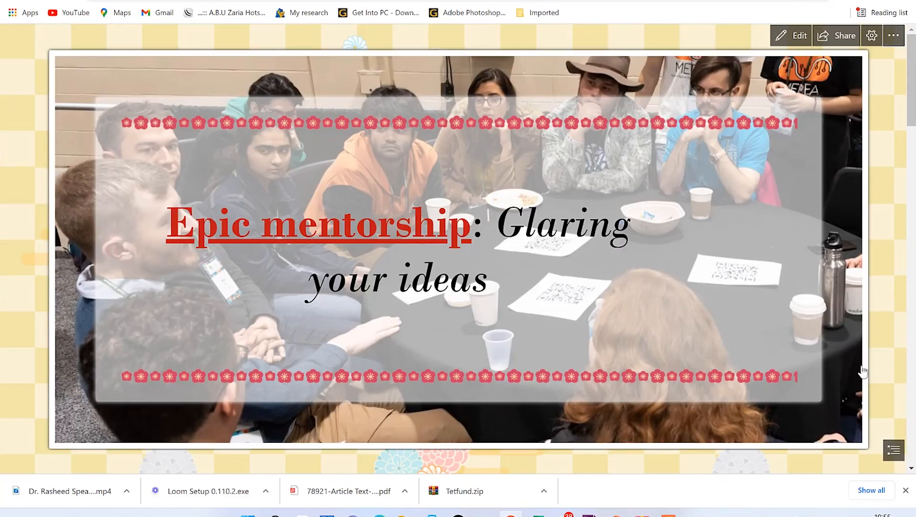
pyautogui.click(894, 449)
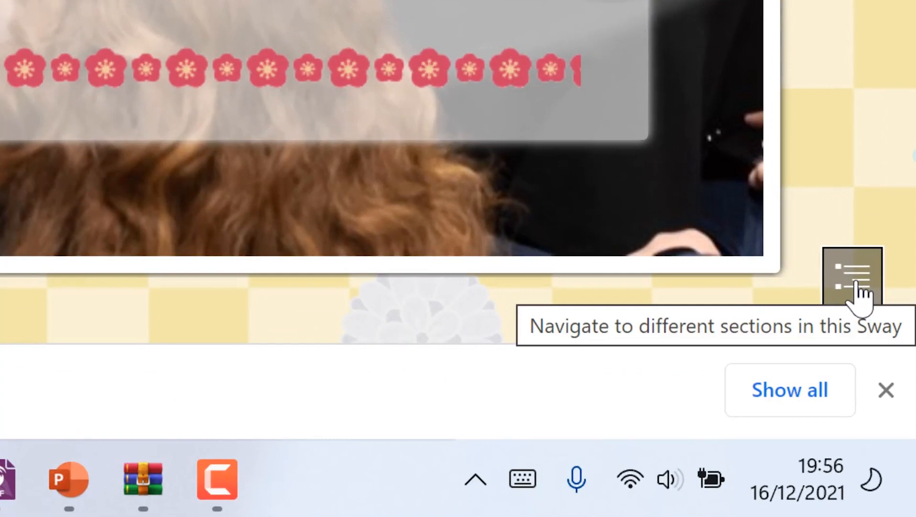
# Step: Use the section overview to jump to the title, About-the-author, and Public speaking sections in turn
pyautogui.click(859, 293)
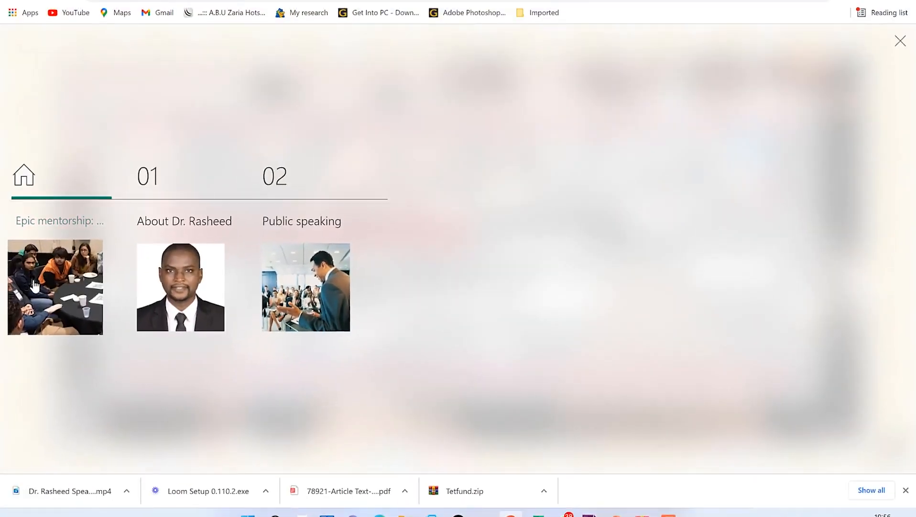
pyautogui.click(34, 285)
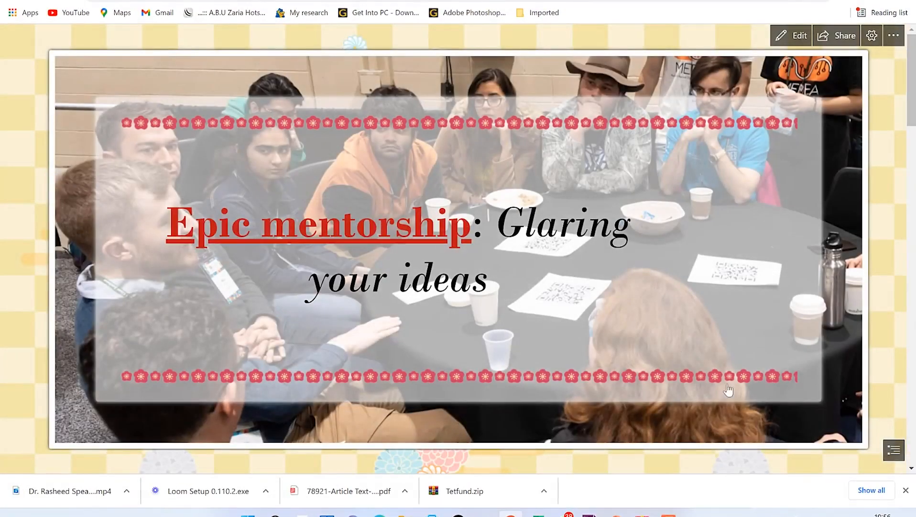
pyautogui.click(894, 449)
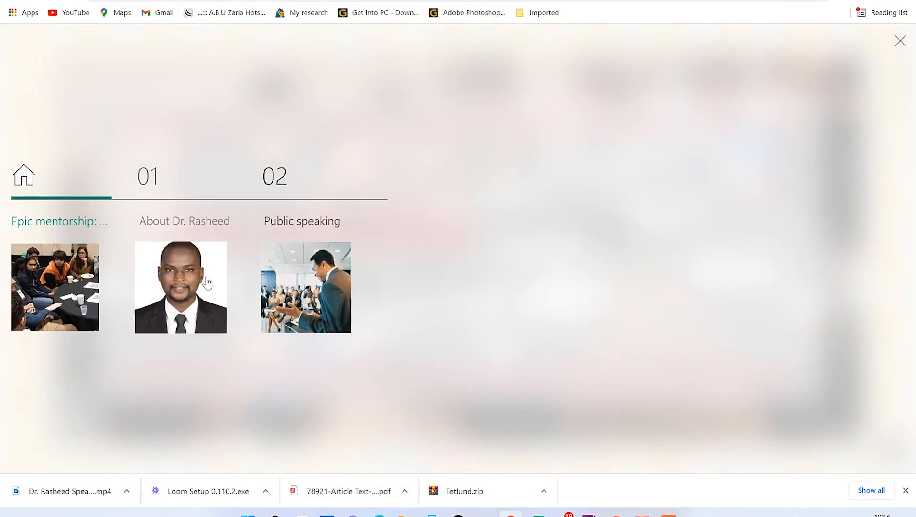
pyautogui.click(219, 287)
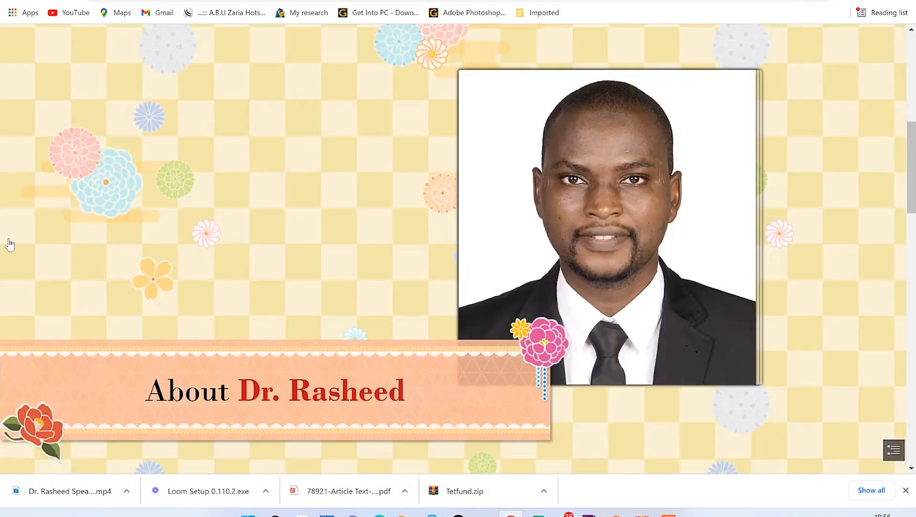
pyautogui.click(894, 450)
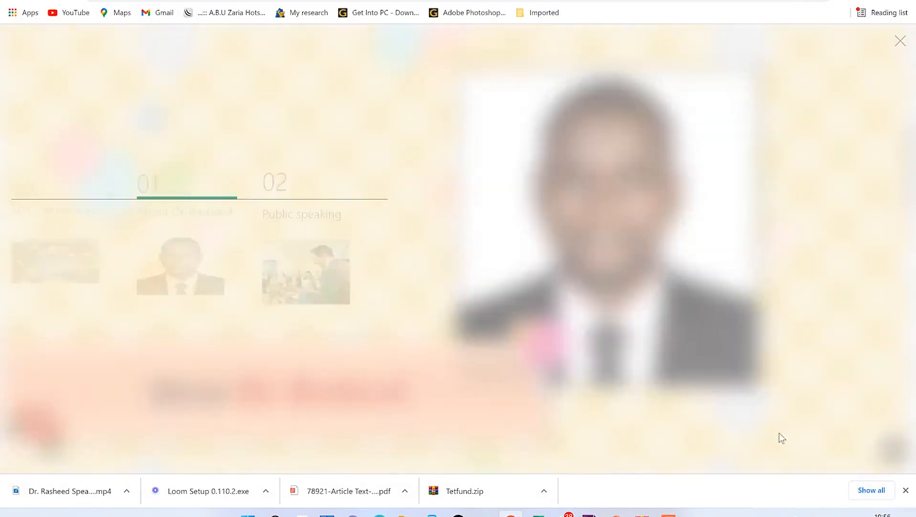
pyautogui.click(298, 261)
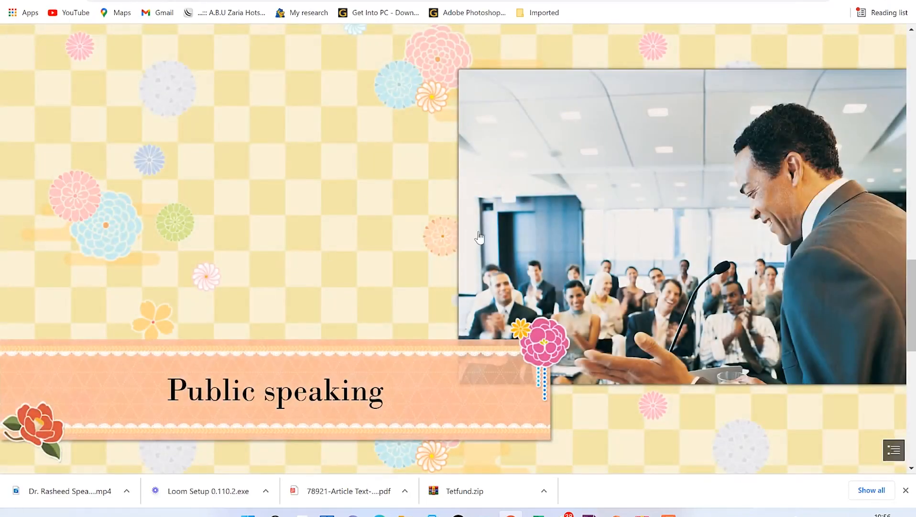
pyautogui.scroll(-9, 478, 240)
pyautogui.scroll(9, 473, 240)
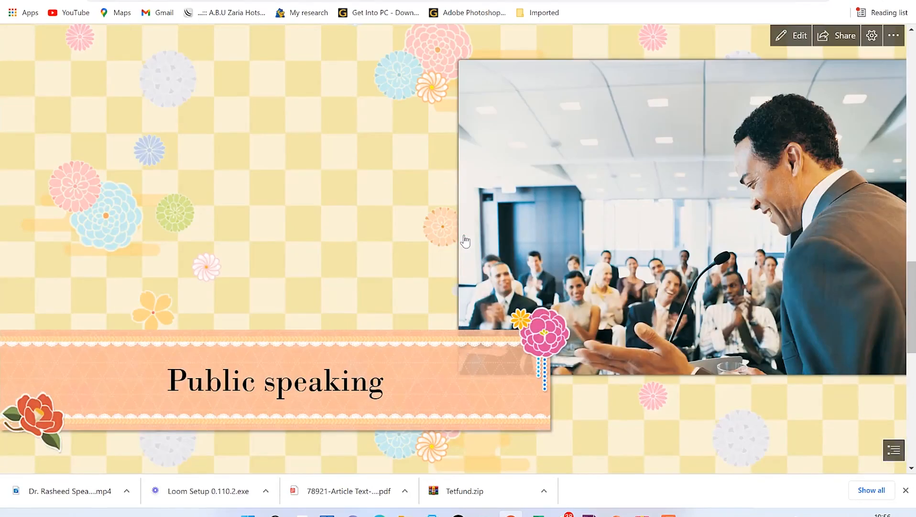
pyautogui.click(894, 36)
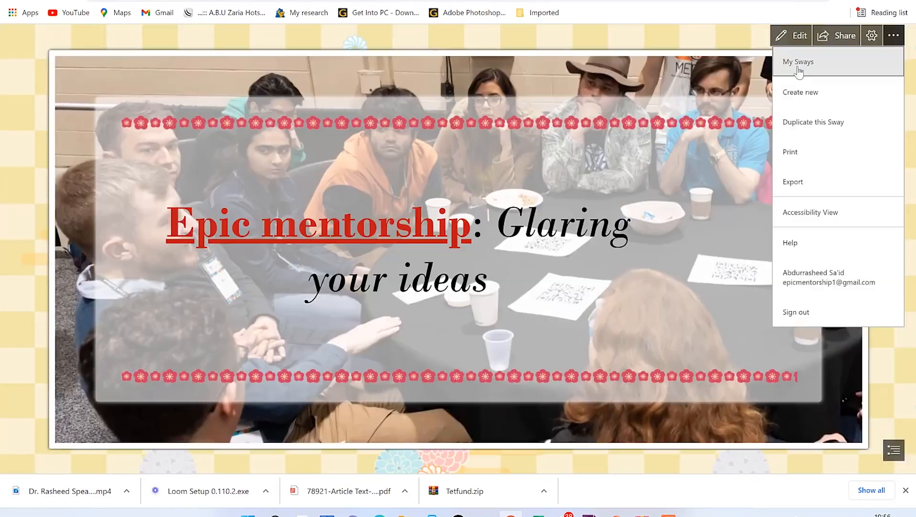
# Step: Choose My Sways from the more-options list
pyautogui.click(828, 69)
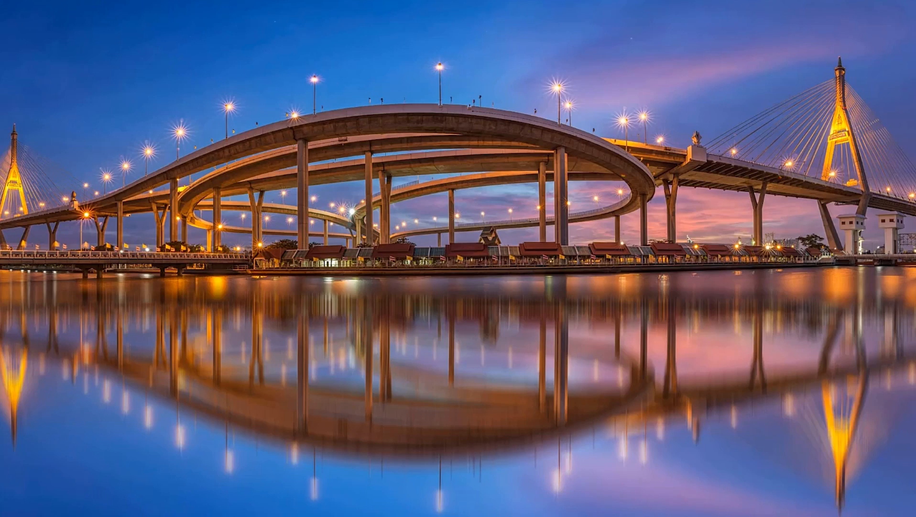
# Step: Search Windows for 'sni' and launch Snip & Sketch from the results
pyautogui.press('super+s')
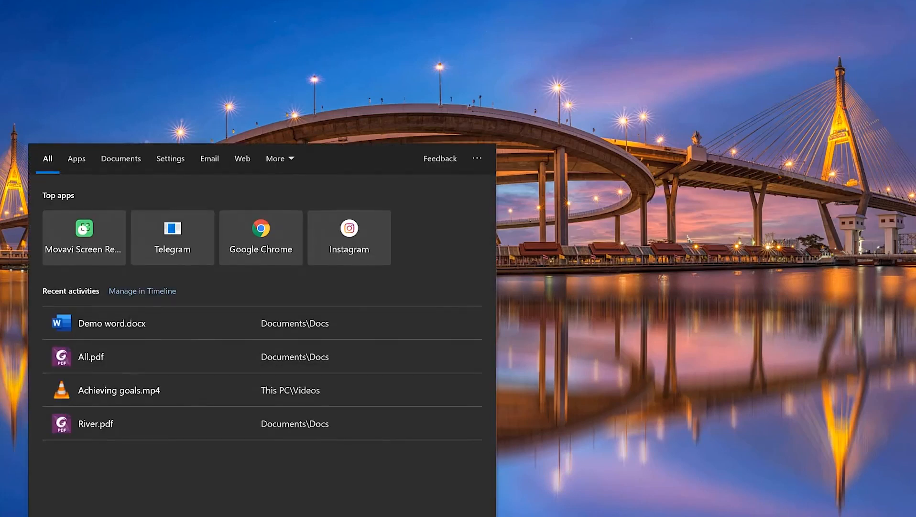
pyautogui.write('sni')
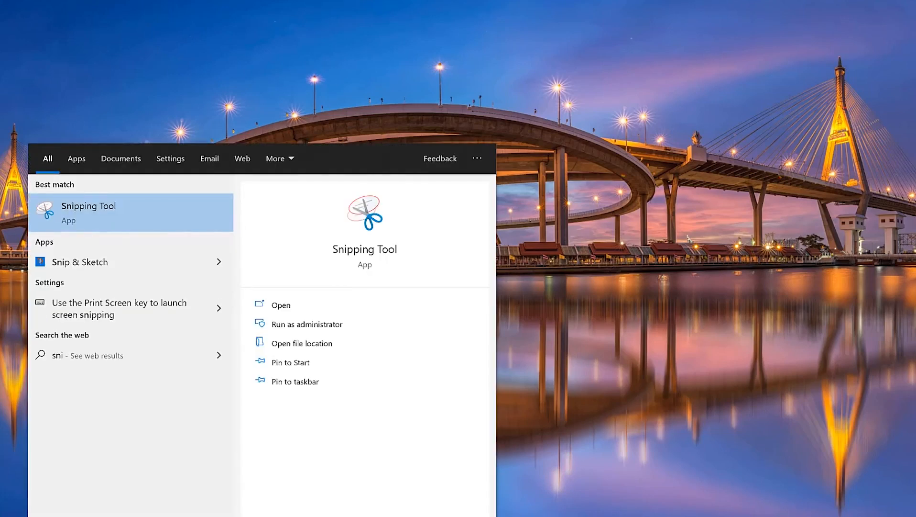
pyautogui.click(107, 267)
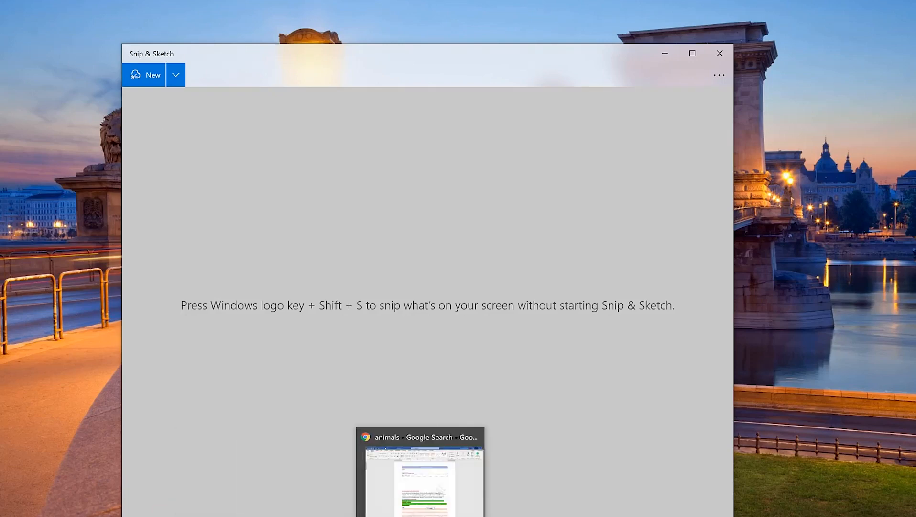
# Step: Snip the large lion image from the Google animals results as a new Snip & Sketch capture
pyautogui.click(411, 515)
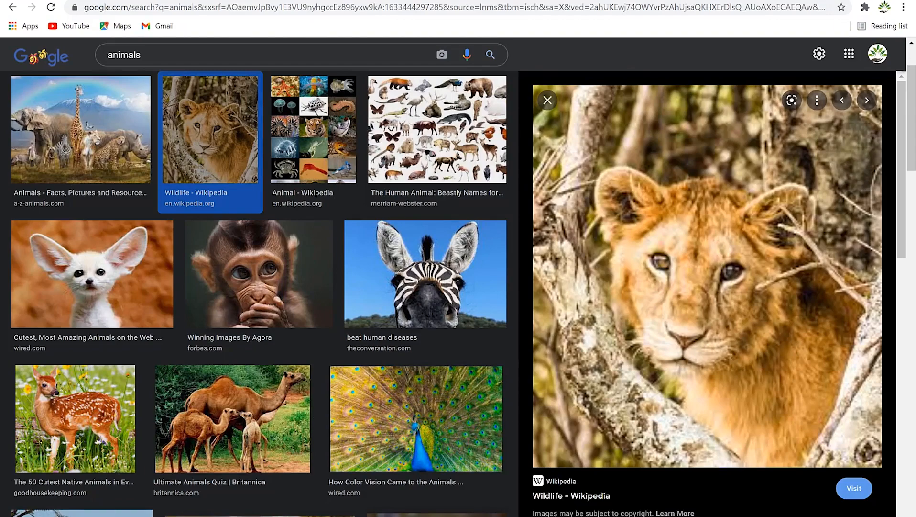
pyautogui.press('super')
pyautogui.click(511, 515)
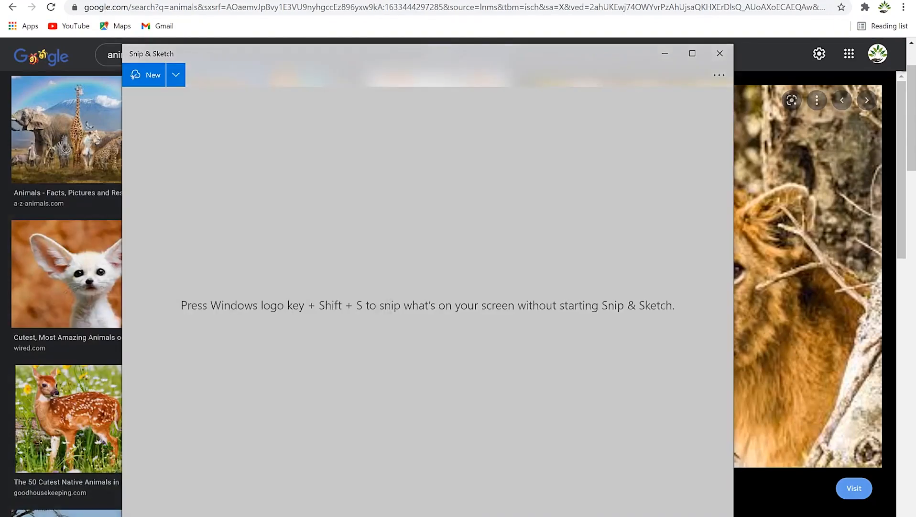
pyautogui.click(150, 74)
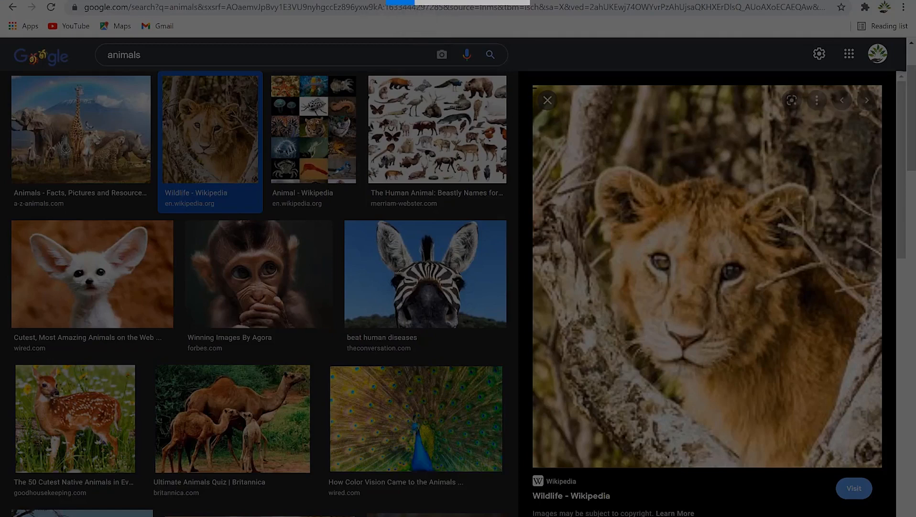
pyautogui.moveTo(534, 86); pyautogui.dragTo(883, 468)
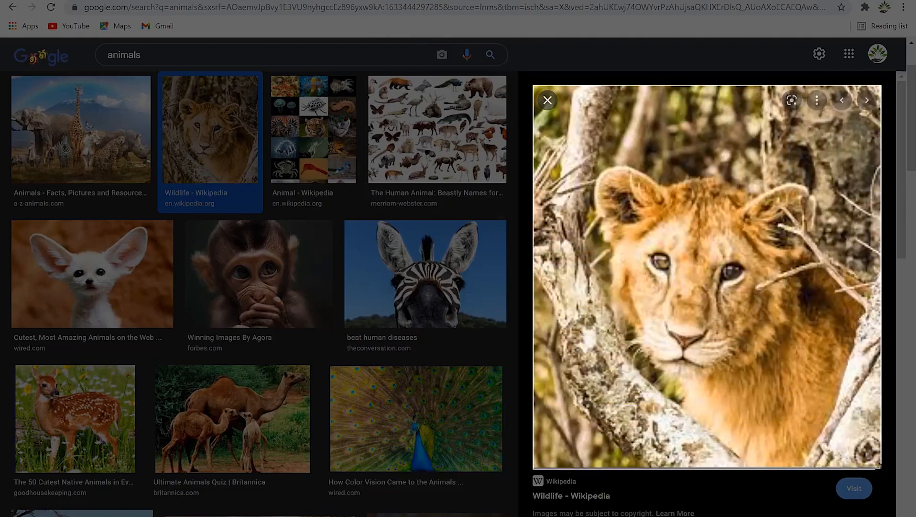
pyautogui.moveTo(883, 468); pyautogui.dragTo(886, 469)
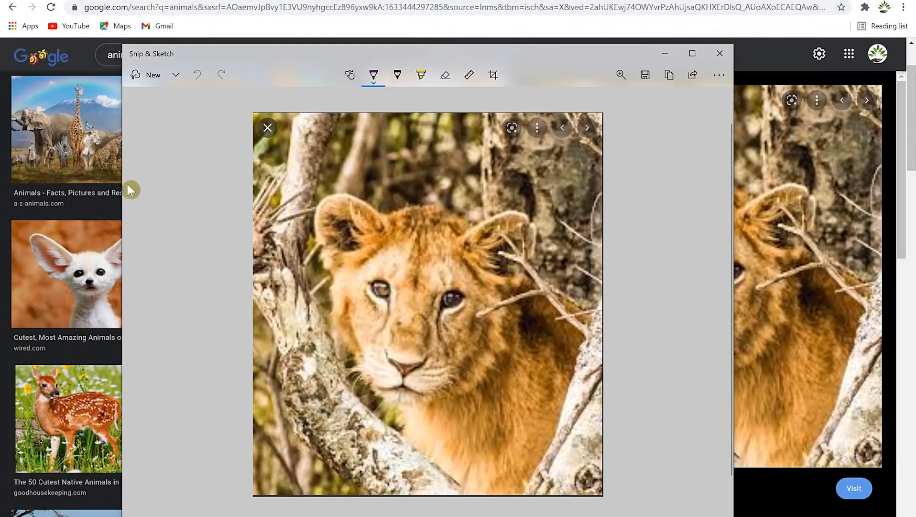
pyautogui.click(375, 80)
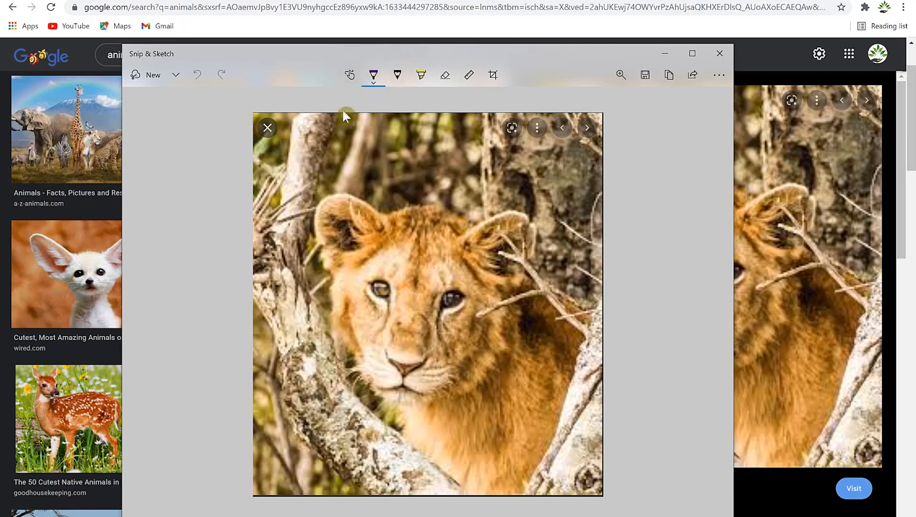
pyautogui.click(371, 78)
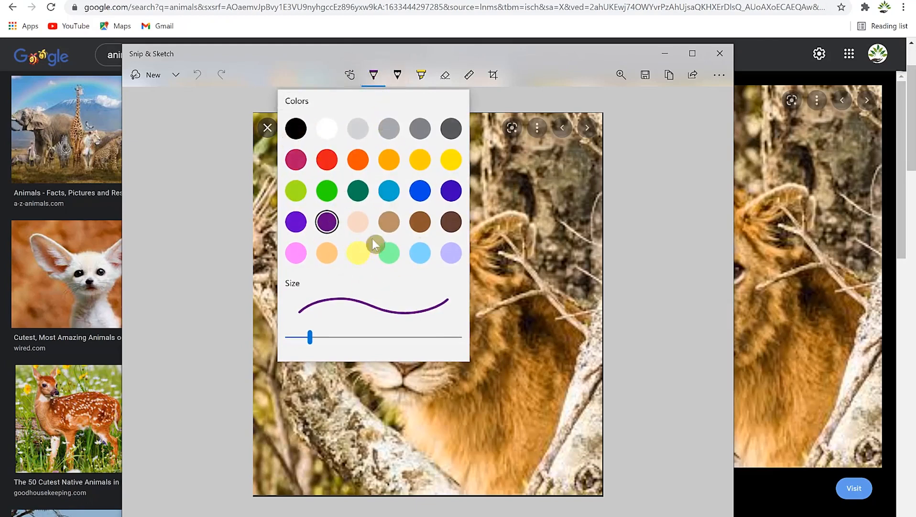
pyautogui.moveTo(311, 339)
pyautogui.mouseDown()
pyautogui.moveTo(432, 343)
pyautogui.moveTo(311, 342)
pyautogui.moveTo(406, 337)
pyautogui.moveTo(323, 338)
pyautogui.mouseUp()
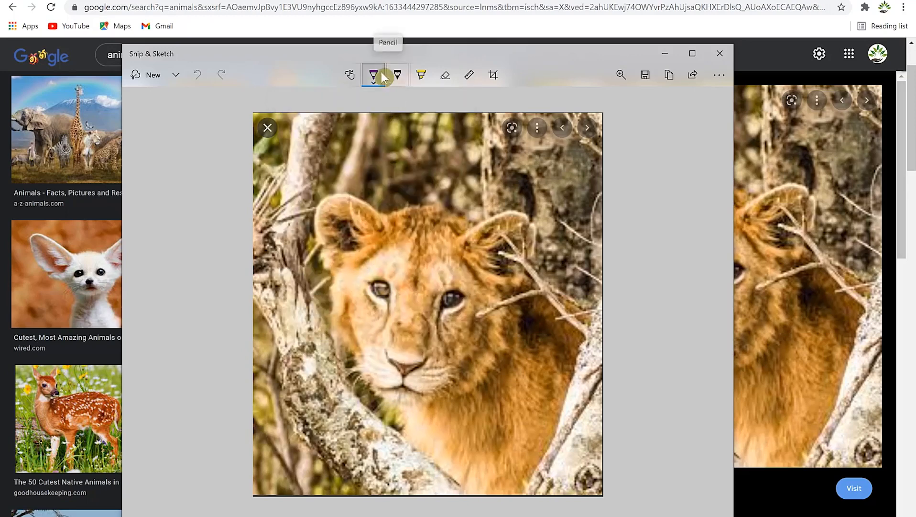
pyautogui.moveTo(319, 284); pyautogui.dragTo(395, 310)
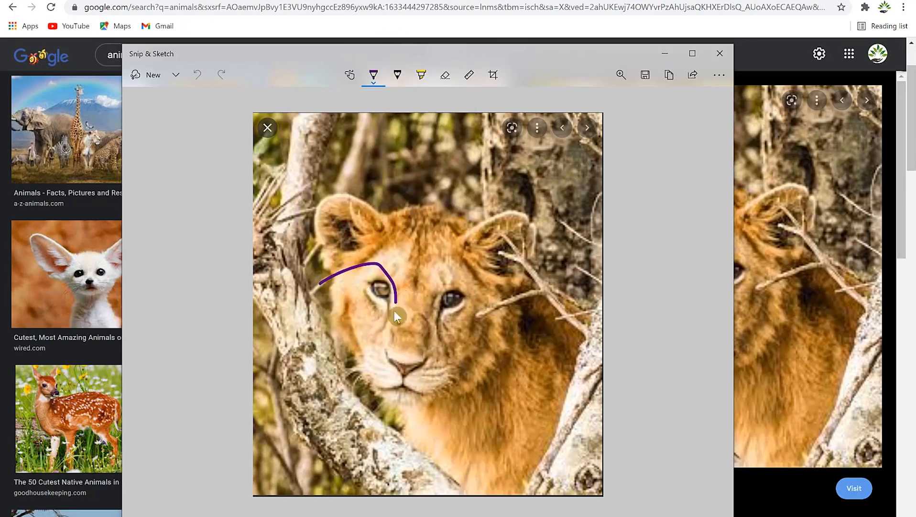
pyautogui.moveTo(432, 264); pyautogui.dragTo(437, 283)
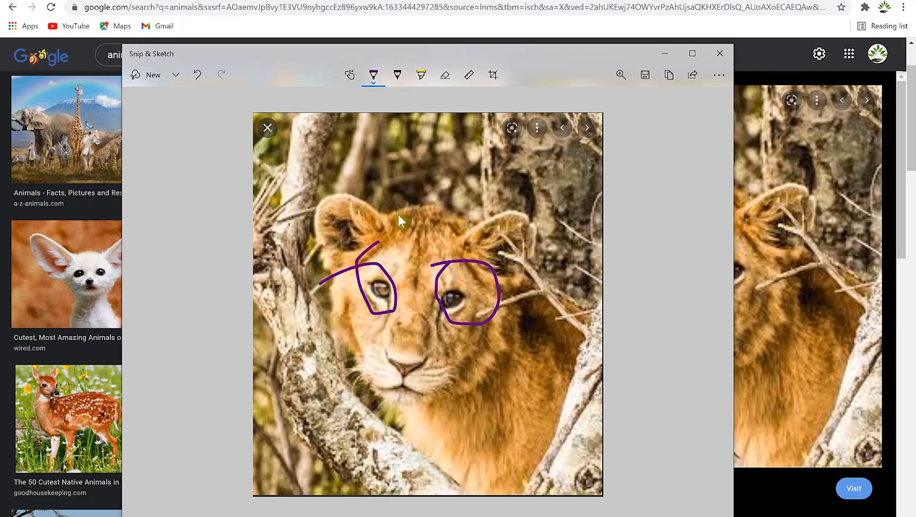
pyautogui.click(399, 75)
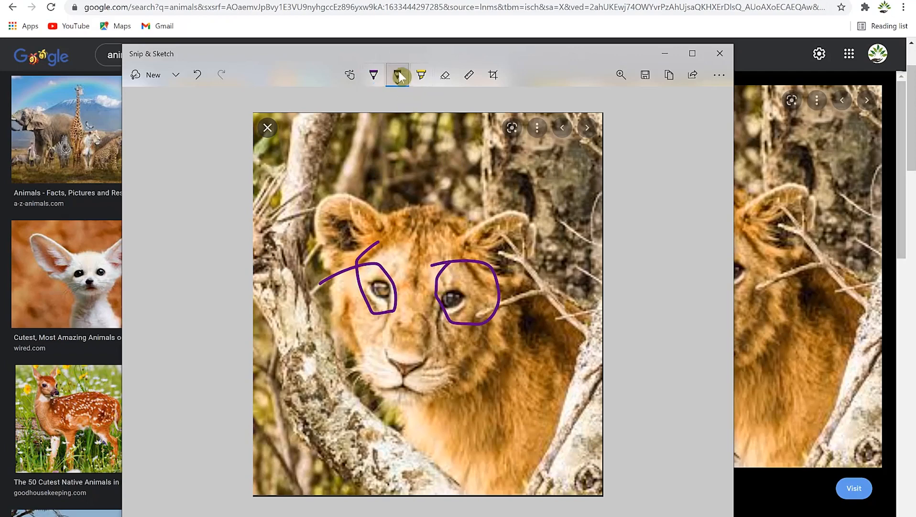
pyautogui.click(397, 76)
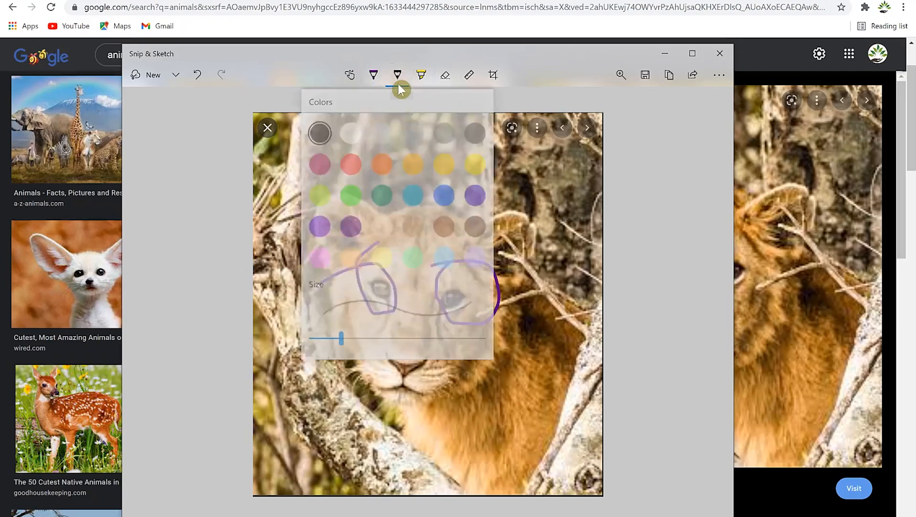
pyautogui.click(382, 194)
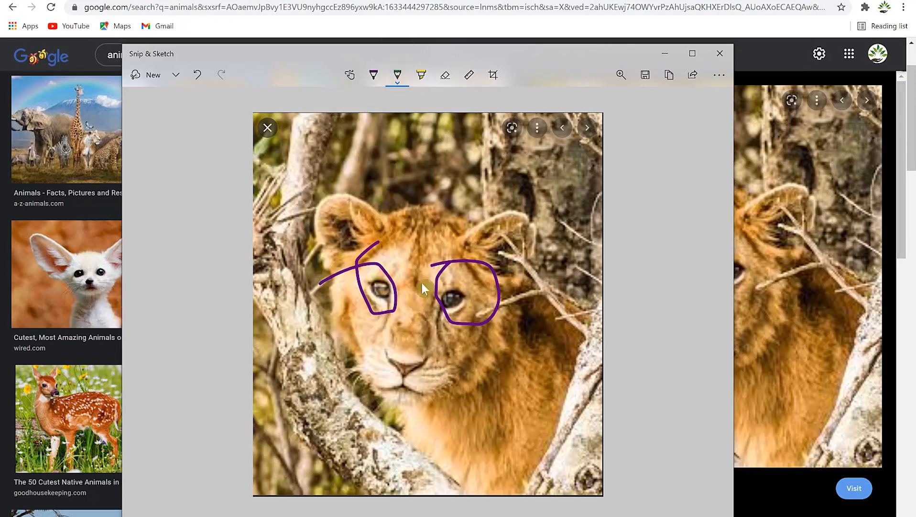
pyautogui.moveTo(415, 217); pyautogui.dragTo(401, 361)
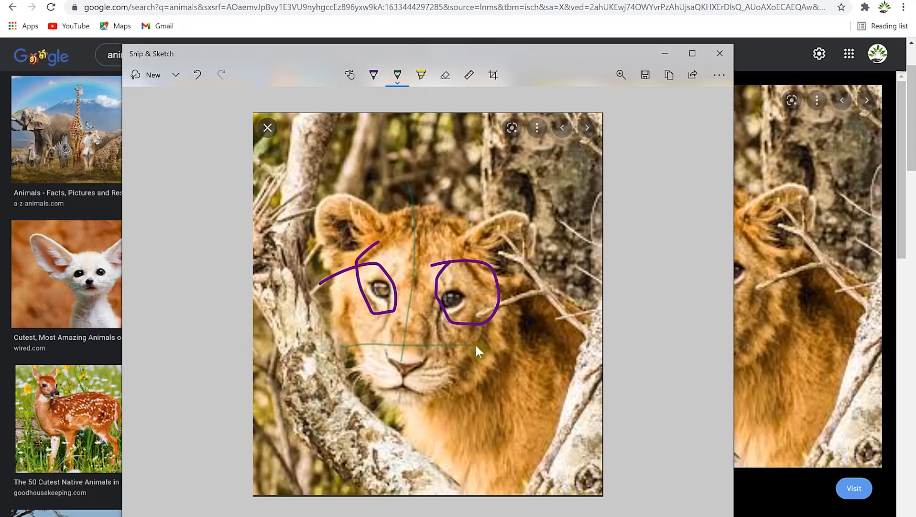
pyautogui.click(422, 75)
pyautogui.moveTo(439, 311)
pyautogui.mouseDown()
pyautogui.moveTo(492, 274)
pyautogui.moveTo(500, 310)
pyautogui.mouseUp()
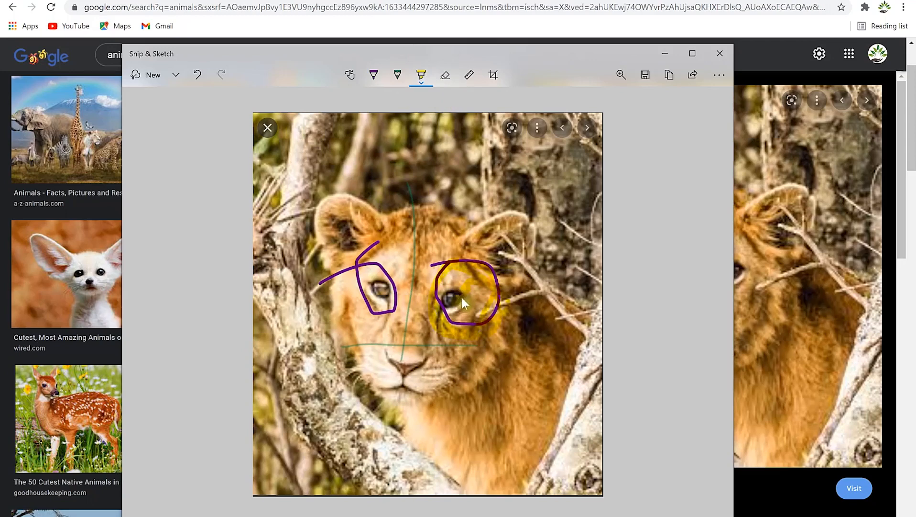
pyautogui.click(446, 75)
pyautogui.moveTo(369, 266); pyautogui.dragTo(370, 279)
pyautogui.moveTo(455, 235)
pyautogui.mouseDown()
pyautogui.moveTo(487, 287)
pyautogui.moveTo(385, 277)
pyautogui.moveTo(425, 360)
pyautogui.mouseUp()
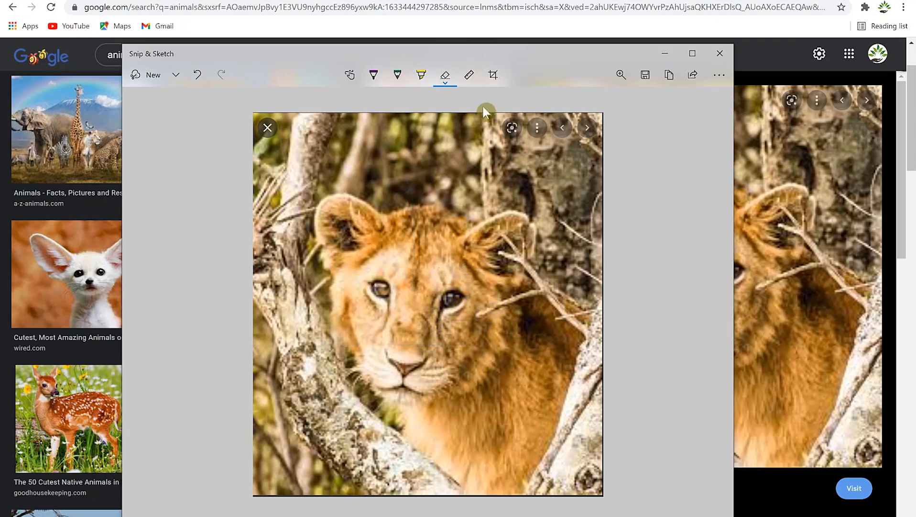
# Step: Move the ruler up near the top of the lion snip and enter crop mode
pyautogui.click(473, 76)
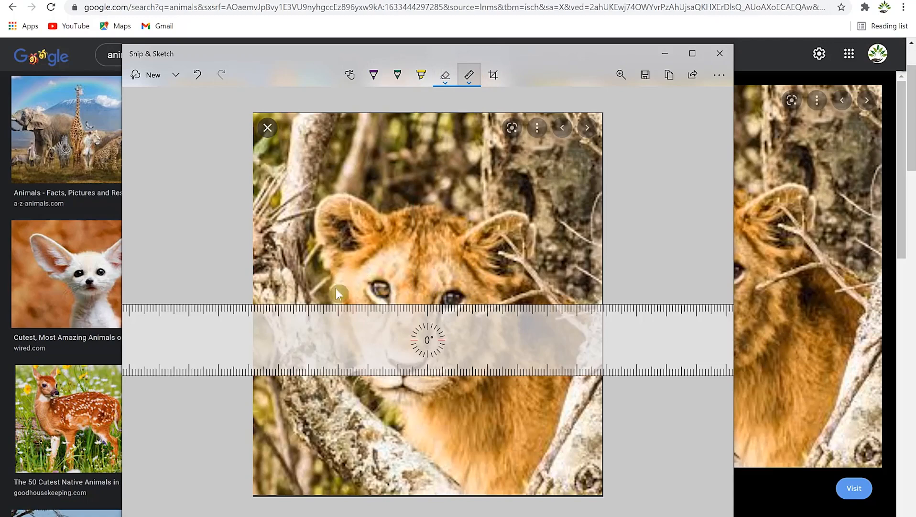
pyautogui.moveTo(417, 351); pyautogui.dragTo(437, 179)
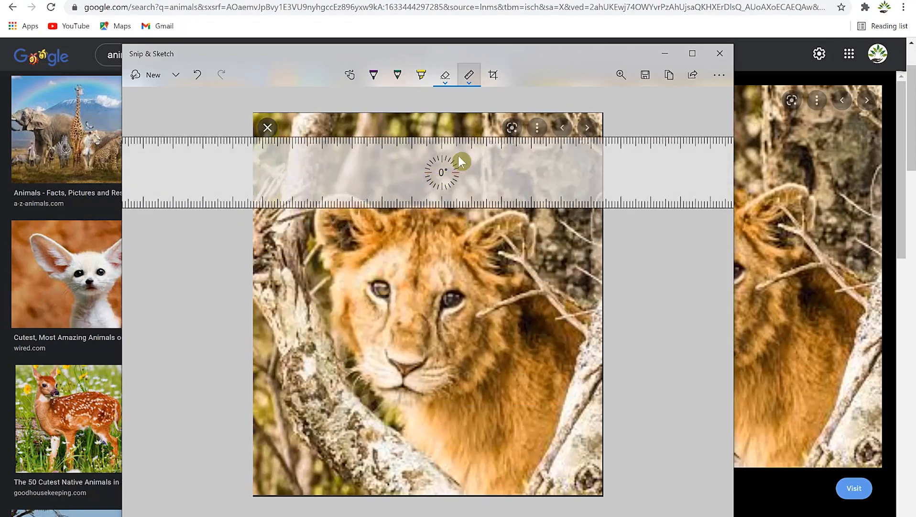
pyautogui.click(499, 74)
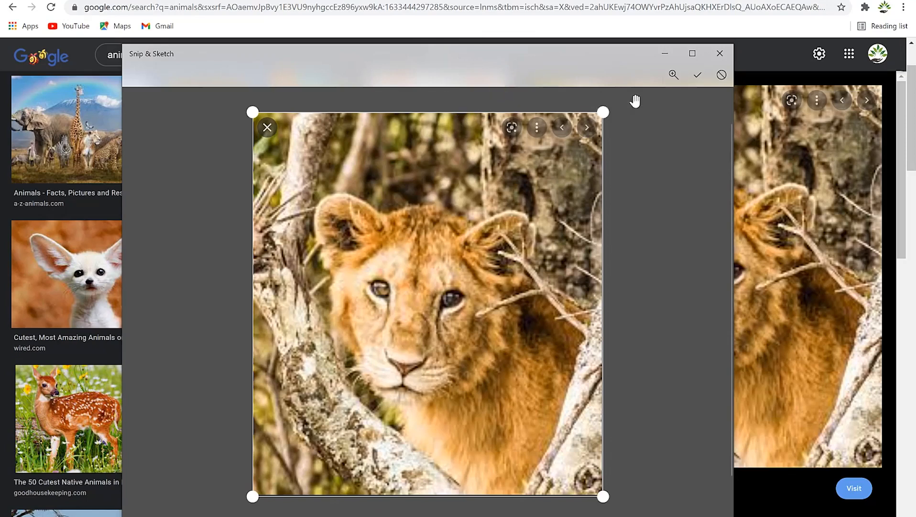
# Step: Crop the lion snip to a tight square around the cub's face, moving the ruler above it
pyautogui.moveTo(604, 111); pyautogui.dragTo(538, 174)
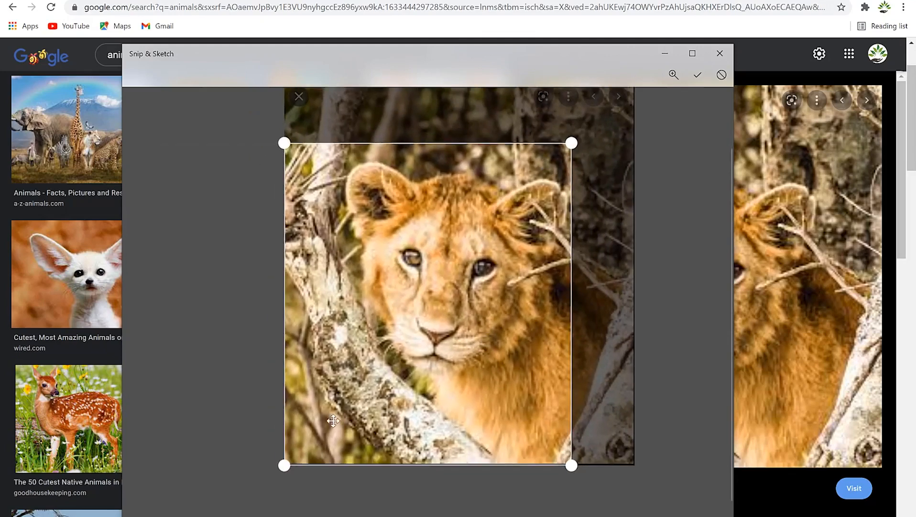
pyautogui.moveTo(285, 465); pyautogui.dragTo(334, 382)
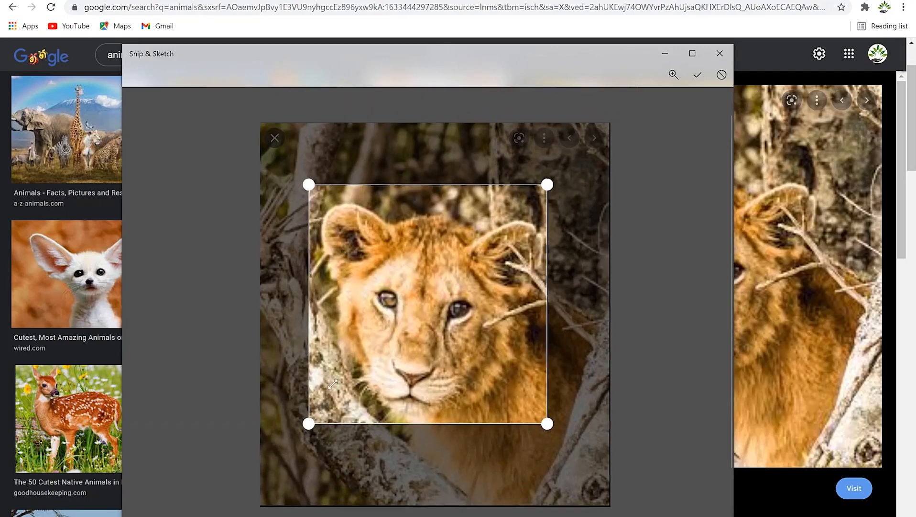
pyautogui.click(700, 77)
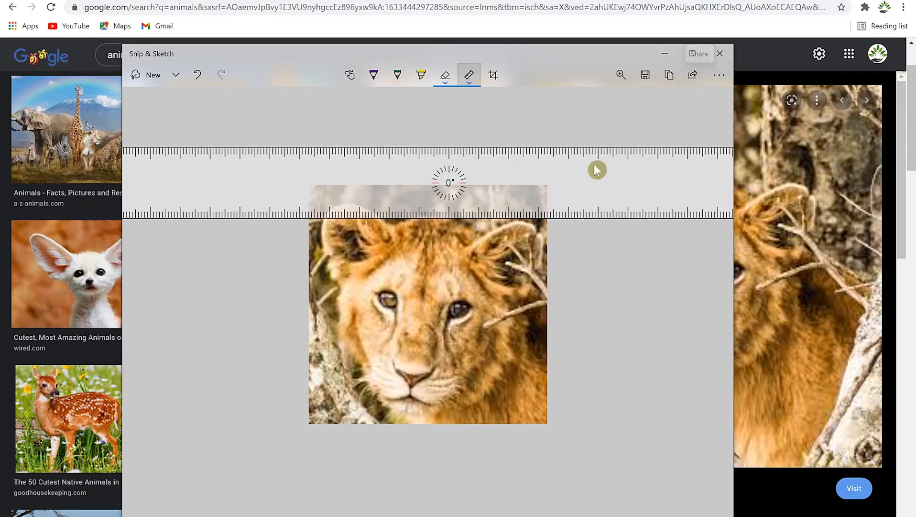
pyautogui.moveTo(597, 169); pyautogui.dragTo(499, 148)
# Step: Replace the ruler with a protractor placed beside the lion picture
pyautogui.click(470, 84)
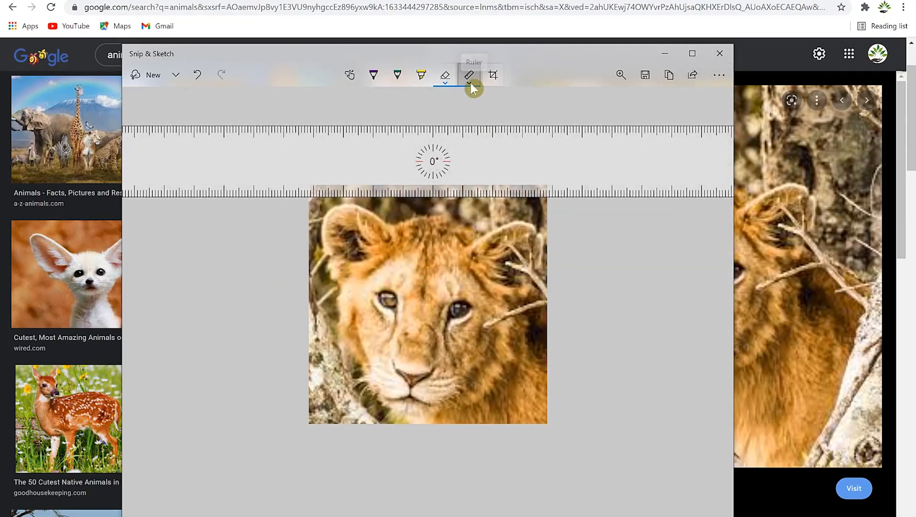
pyautogui.click(468, 48)
pyautogui.moveTo(448, 237); pyautogui.dragTo(649, 335)
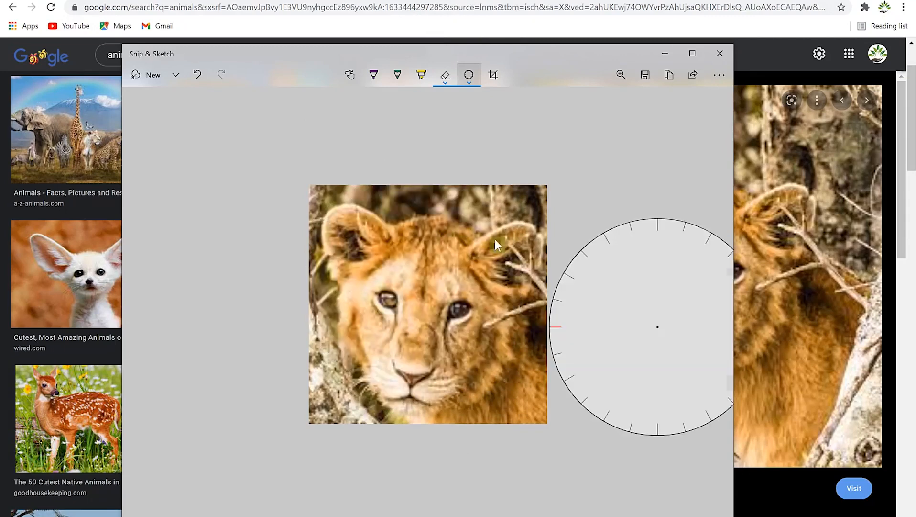
# Step: Zoom the lion snip to 150% and copy it to the clipboard
pyautogui.click(619, 75)
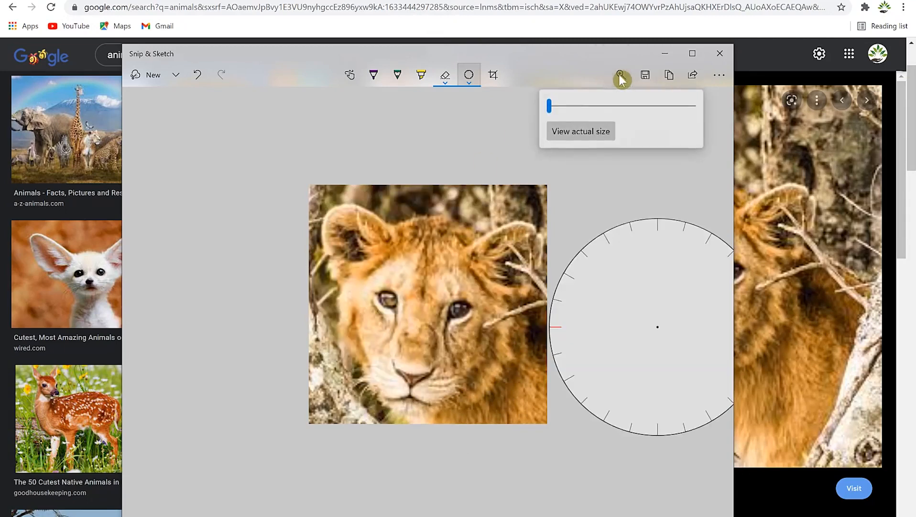
pyautogui.moveTo(551, 107); pyautogui.dragTo(574, 115)
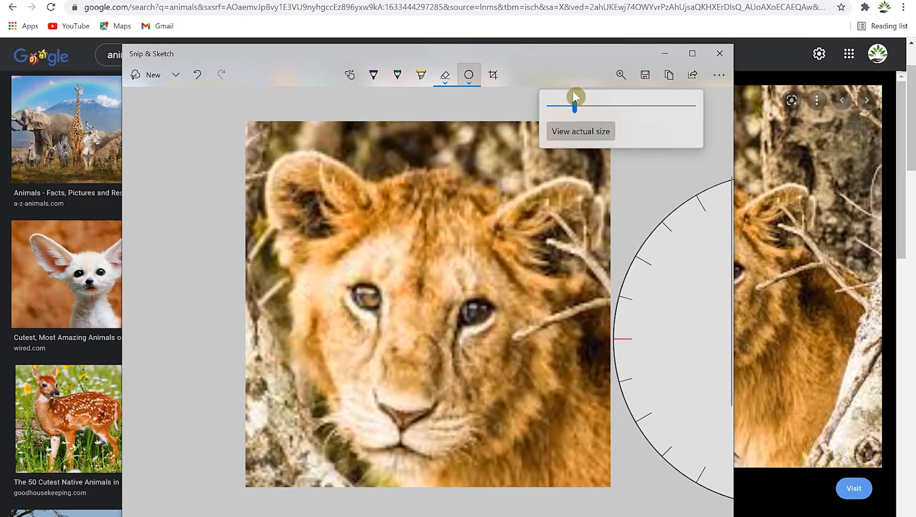
pyautogui.click(670, 77)
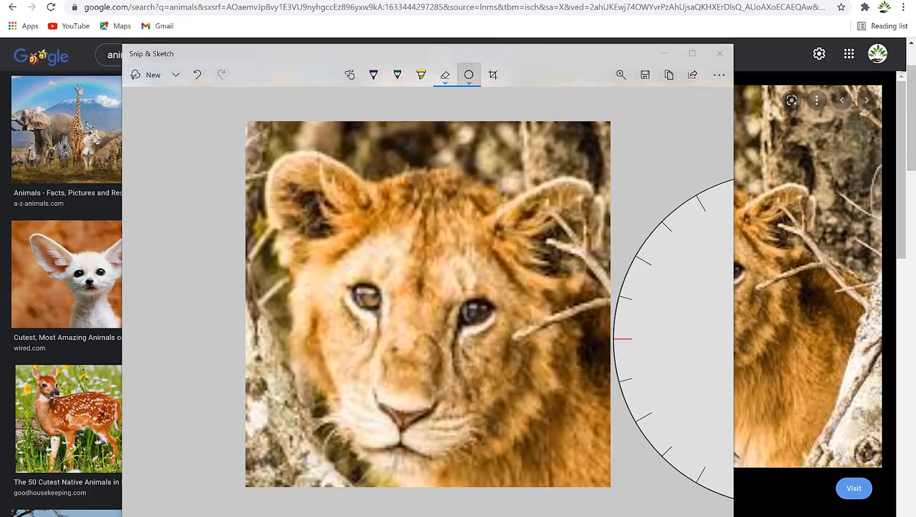
pyautogui.press('super')
# Step: Paste the cropped lion snip onto the empty line below Contents in the Word document
pyautogui.click(419, 516)
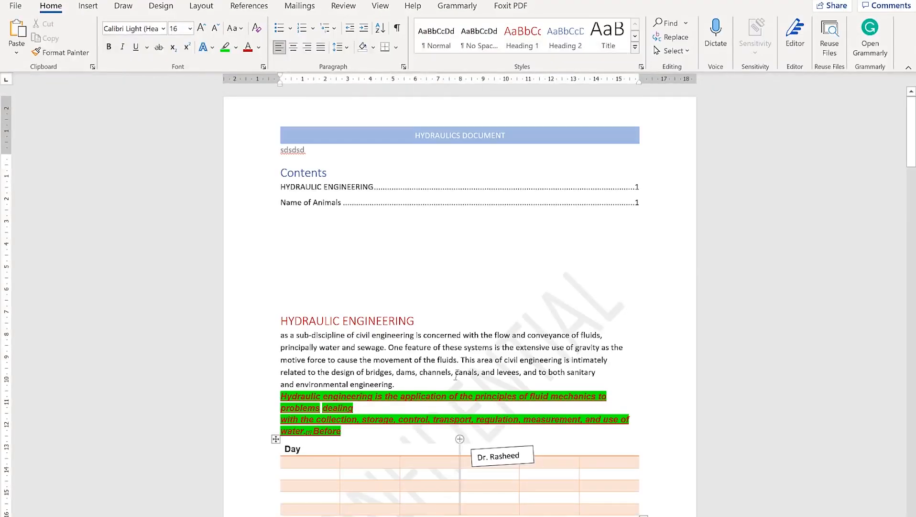
pyautogui.rightClick(331, 252)
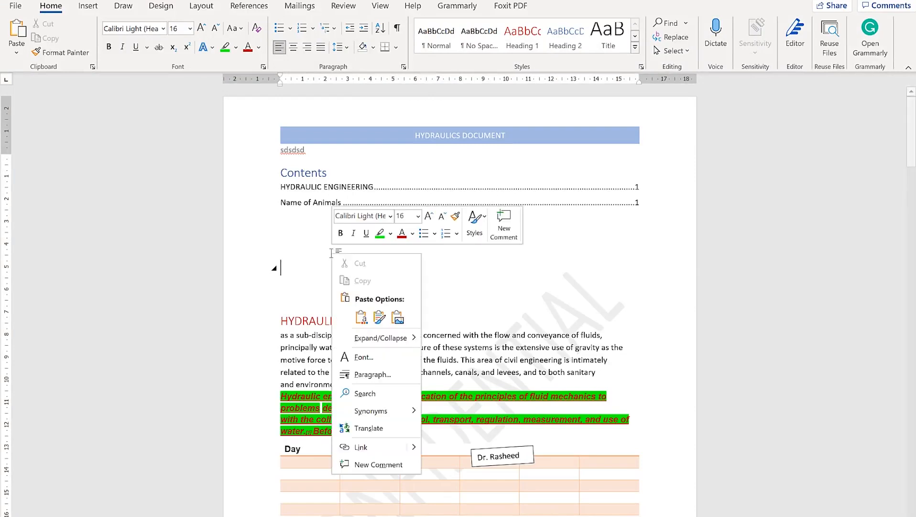
pyautogui.click(366, 320)
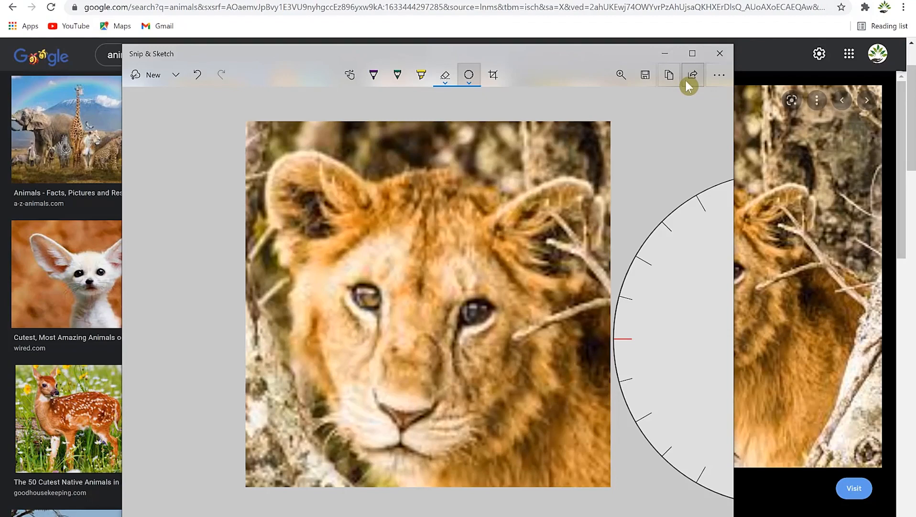
# Step: Review the lion snip's share options, dismiss them, and bring up the See more menu
pyautogui.click(686, 81)
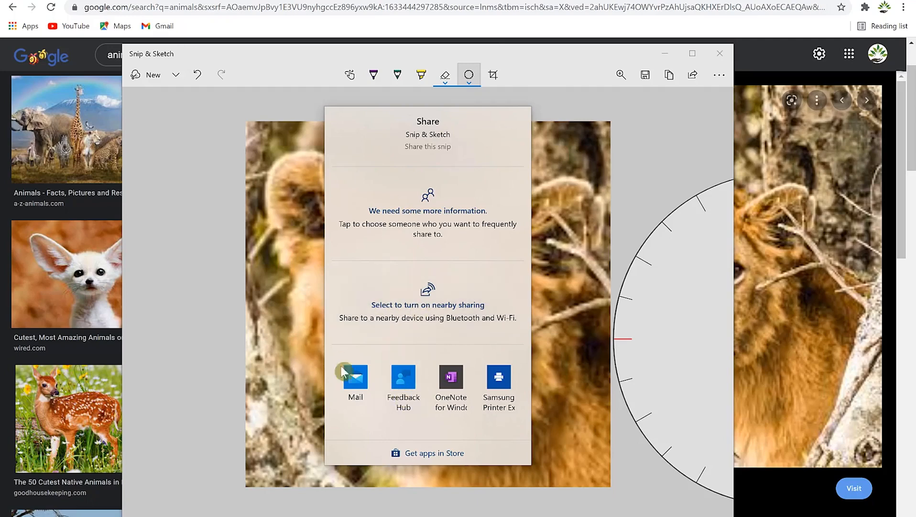
pyautogui.click(675, 106)
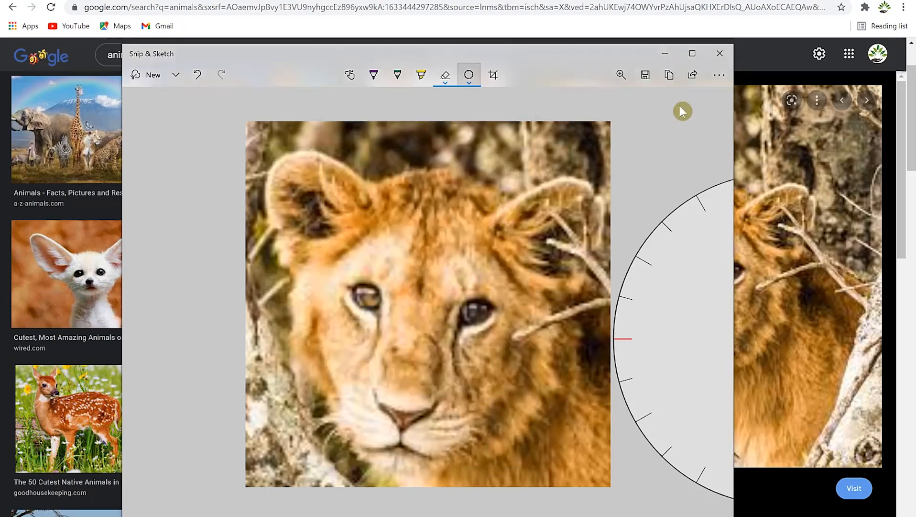
pyautogui.click(719, 78)
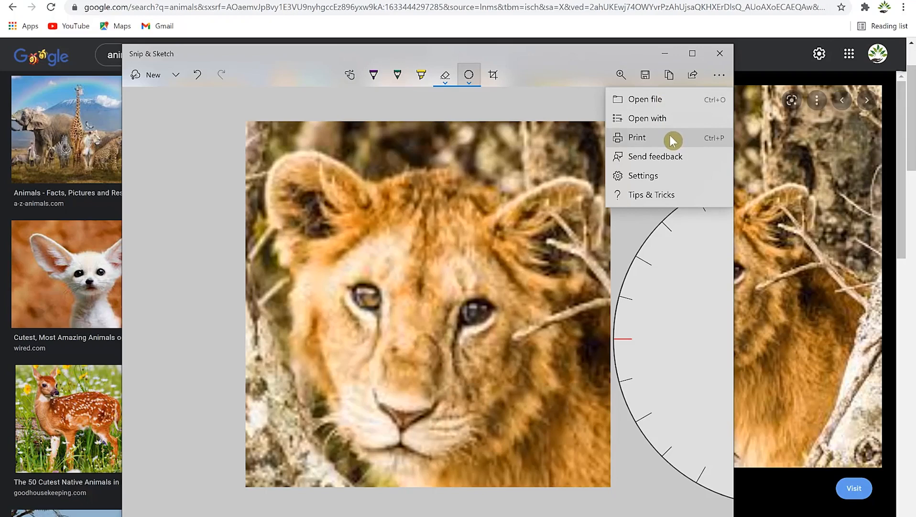
# Step: Switch Save snips to On in Snip & Sketch Settings and return to the lion snip
pyautogui.click(680, 180)
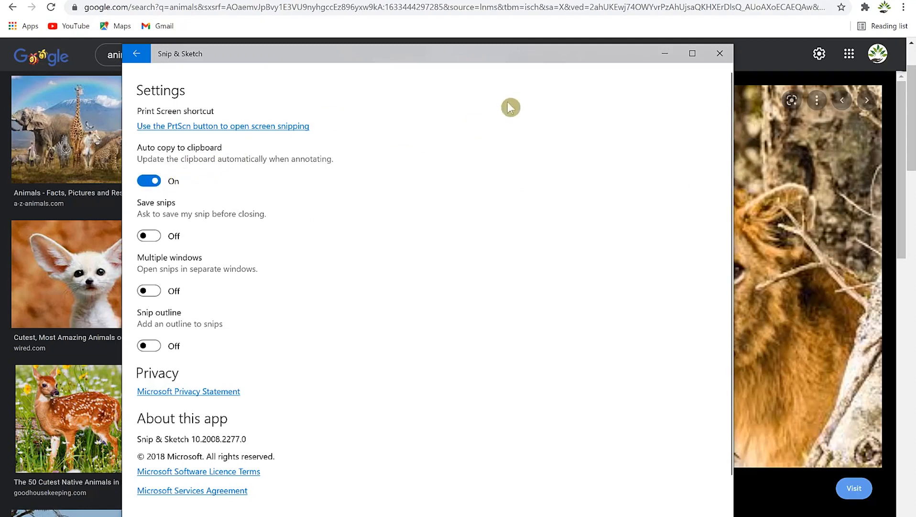
pyautogui.click(156, 239)
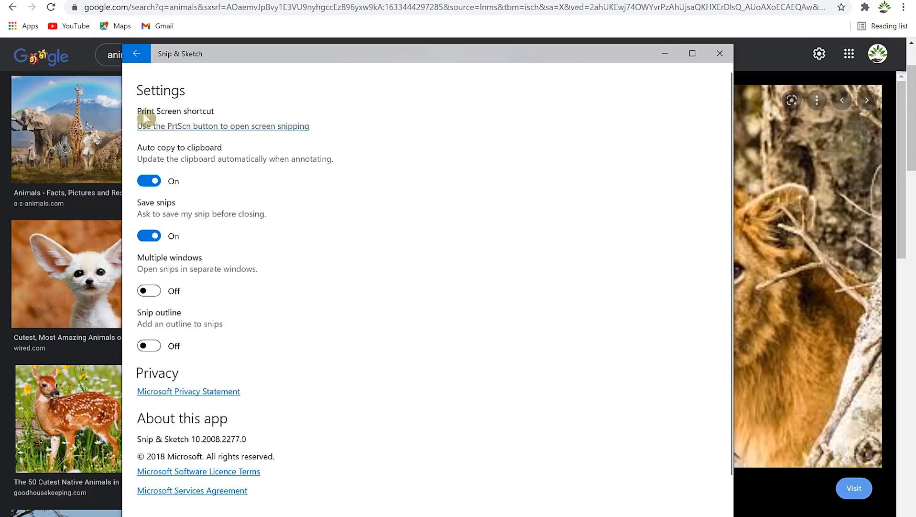
pyautogui.click(138, 54)
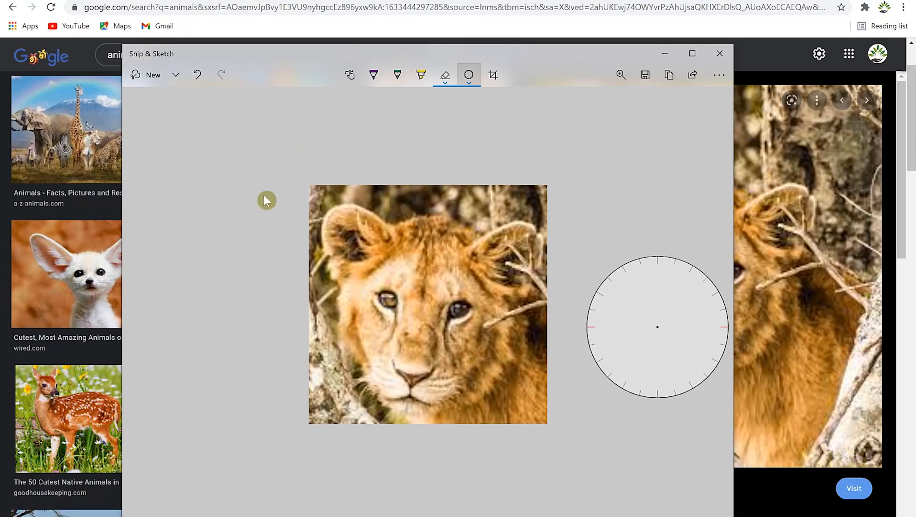
# Step: Undo four erasures to restore the green lines and highlight, then redo removing both purple eye circles
pyautogui.click(198, 79)
pyautogui.click(198, 79)
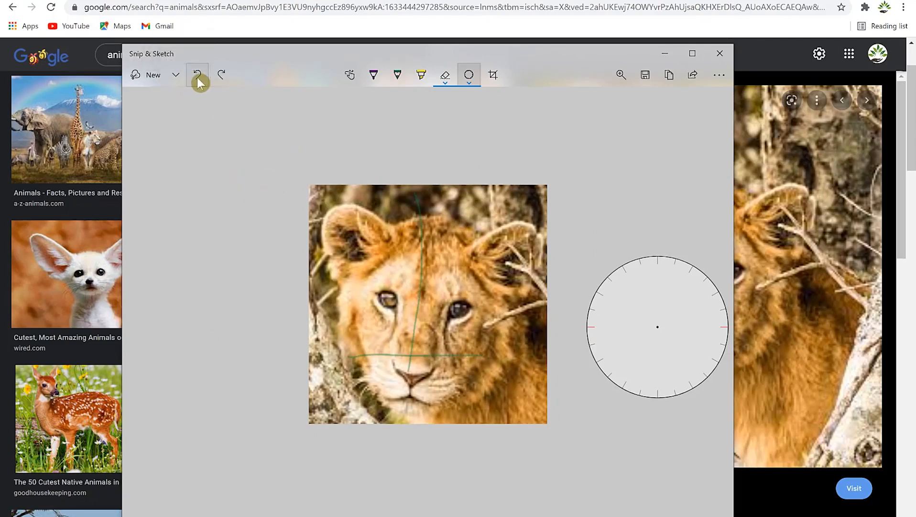
pyautogui.click(198, 79)
pyautogui.click(198, 79)
pyautogui.click(198, 79)
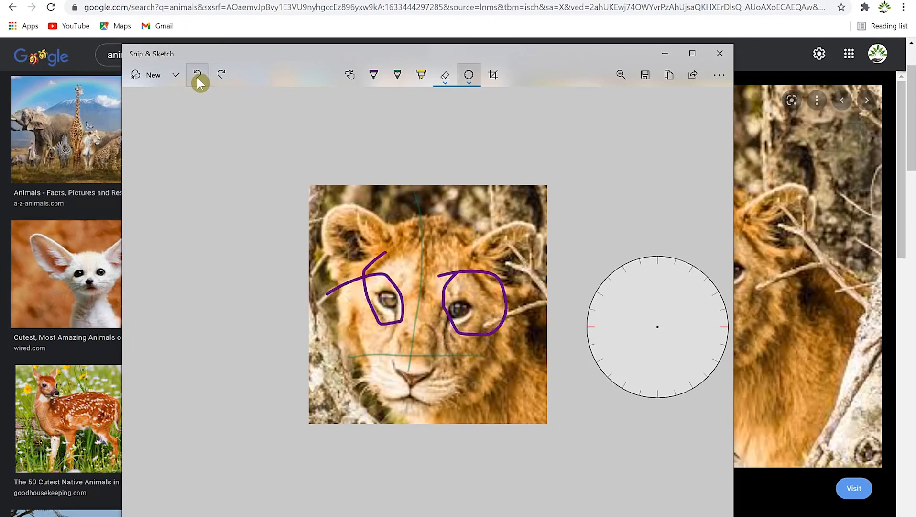
pyautogui.click(222, 76)
pyautogui.click(223, 75)
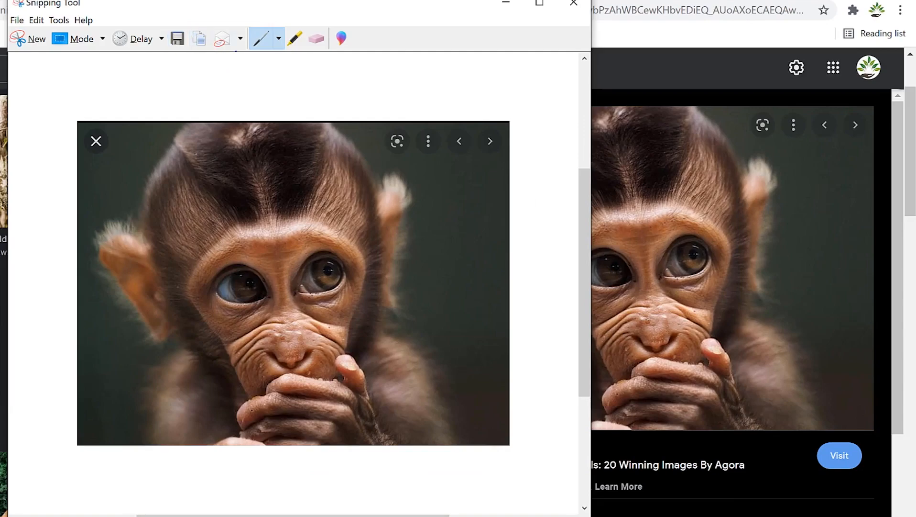
# Step: Mark the monkey's eye with a yellow highlighter ring and a pen circle
pyautogui.click(240, 39)
pyautogui.click(278, 39)
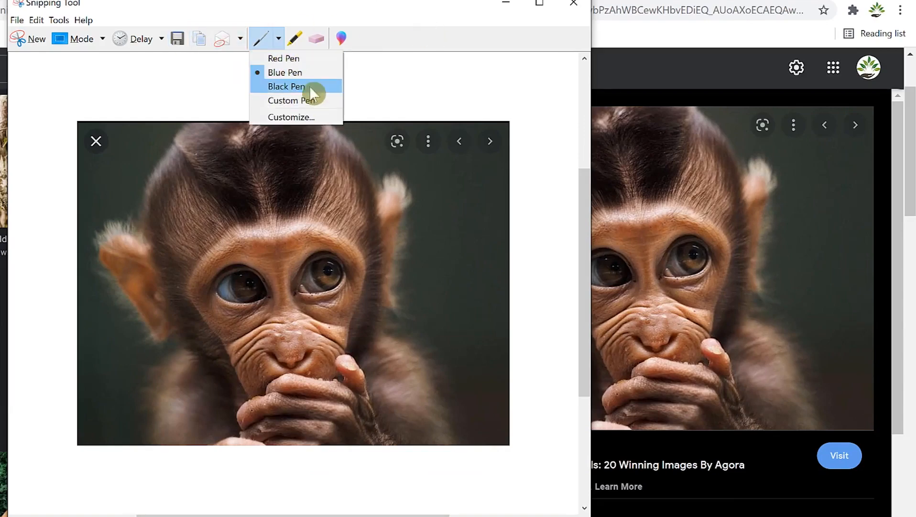
pyautogui.click(296, 38)
pyautogui.moveTo(194, 316); pyautogui.dragTo(197, 256)
pyautogui.click(261, 41)
pyautogui.moveTo(287, 243); pyautogui.dragTo(279, 254)
# Step: Erase both eye marks and send the monkey snip to Paint 3D
pyautogui.click(317, 40)
pyautogui.click(351, 233)
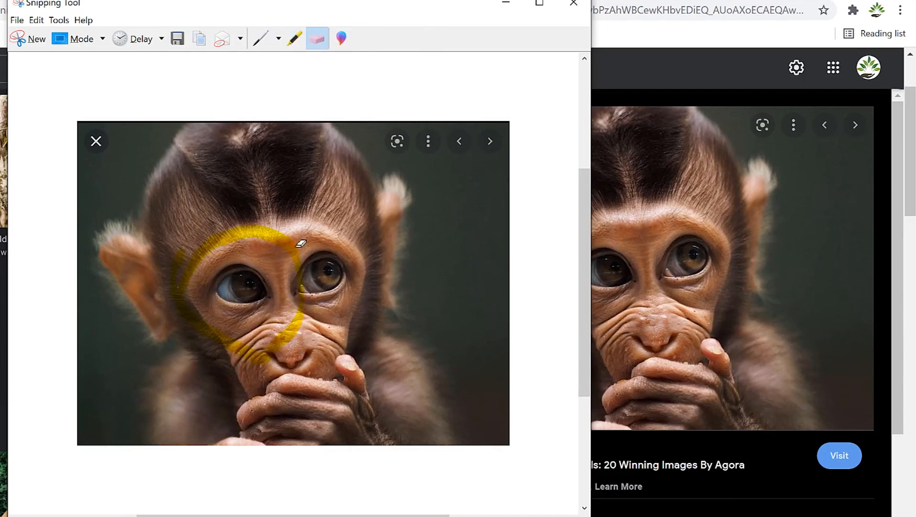
pyautogui.click(296, 244)
pyautogui.click(341, 42)
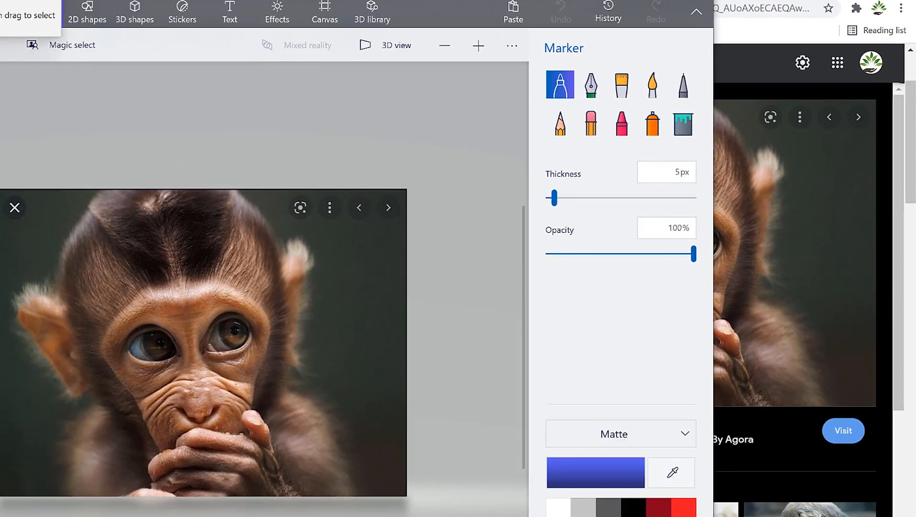
# Step: Paint blue marker strokes at 8px and 44px and at 22% opacity, then restore 100% opacity
pyautogui.moveTo(554, 197); pyautogui.dragTo(559, 197)
pyautogui.moveTo(285, 269); pyautogui.dragTo(364, 225)
pyautogui.moveTo(558, 197); pyautogui.dragTo(612, 197)
pyautogui.moveTo(330, 314); pyautogui.dragTo(369, 296)
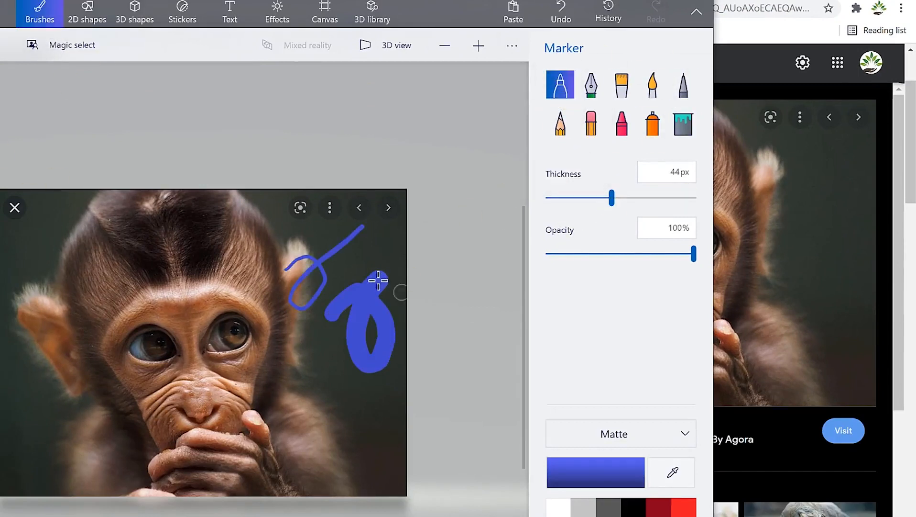
pyautogui.moveTo(695, 257); pyautogui.dragTo(579, 255)
pyautogui.moveTo(274, 352)
pyautogui.mouseDown()
pyautogui.moveTo(321, 318)
pyautogui.moveTo(339, 341)
pyautogui.mouseUp()
pyautogui.moveTo(580, 255); pyautogui.dragTo(694, 255)
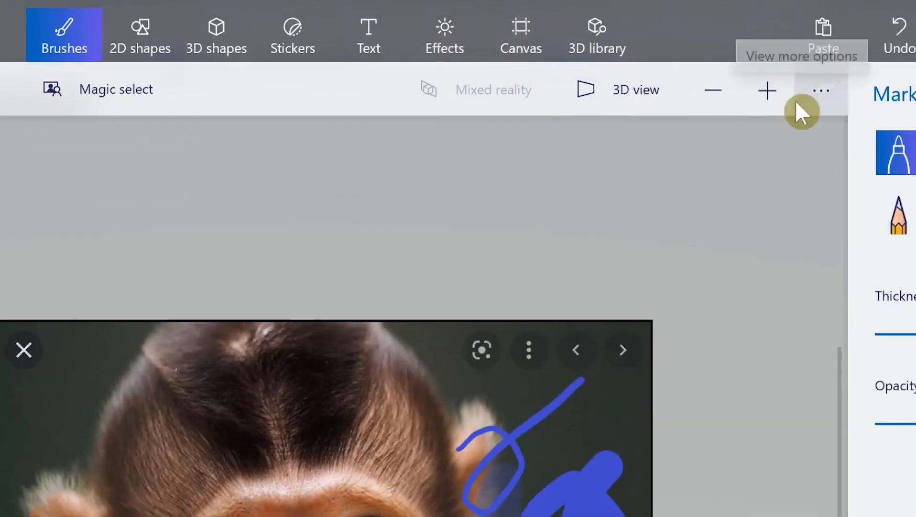
# Step: Close Paint 3D without saving the strokes and look over the File and Edit menus
pyautogui.click(799, 101)
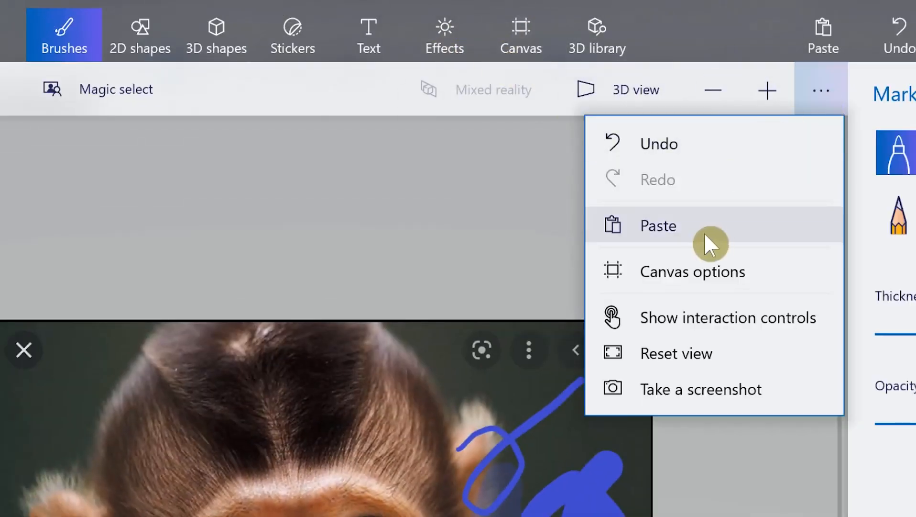
pyautogui.click(712, 385)
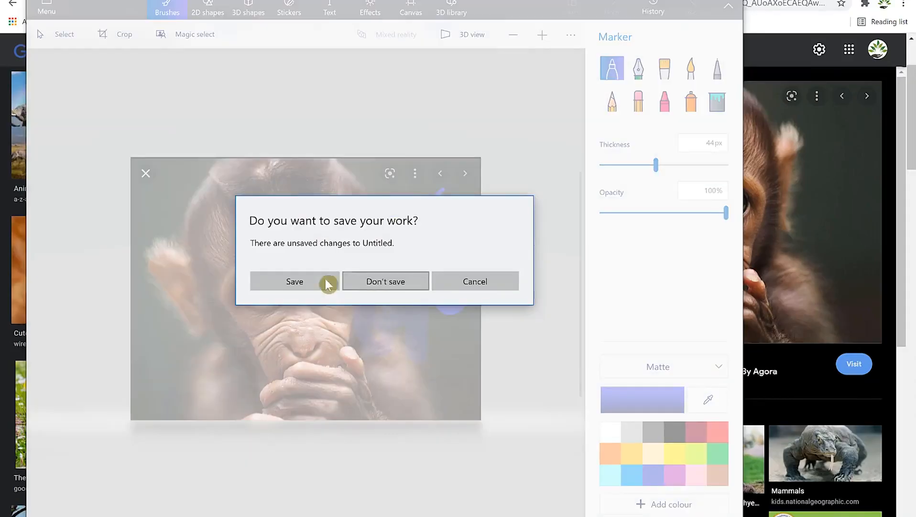
pyautogui.click(378, 286)
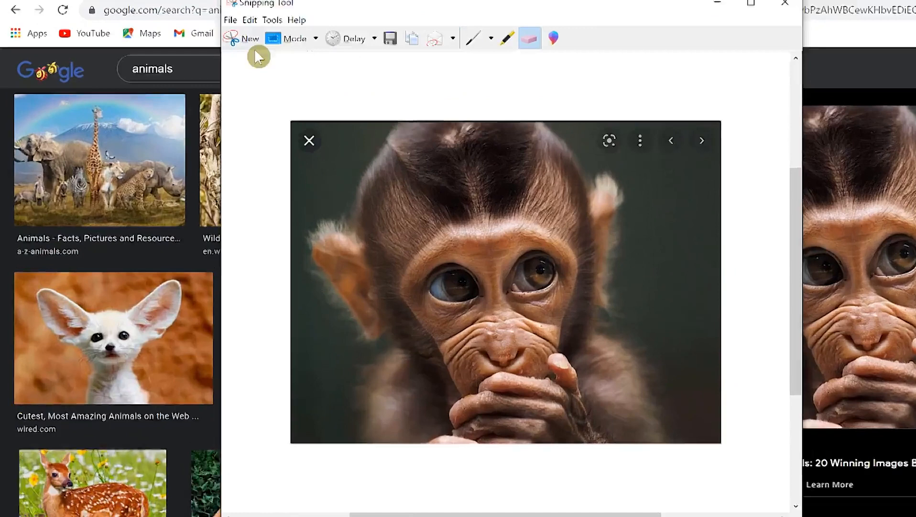
pyautogui.click(187, 10)
pyautogui.click(203, 11)
# Step: Launch a fresh Snipping Tool by searching 'sni' in Windows search
pyautogui.moveTo(340, 32)
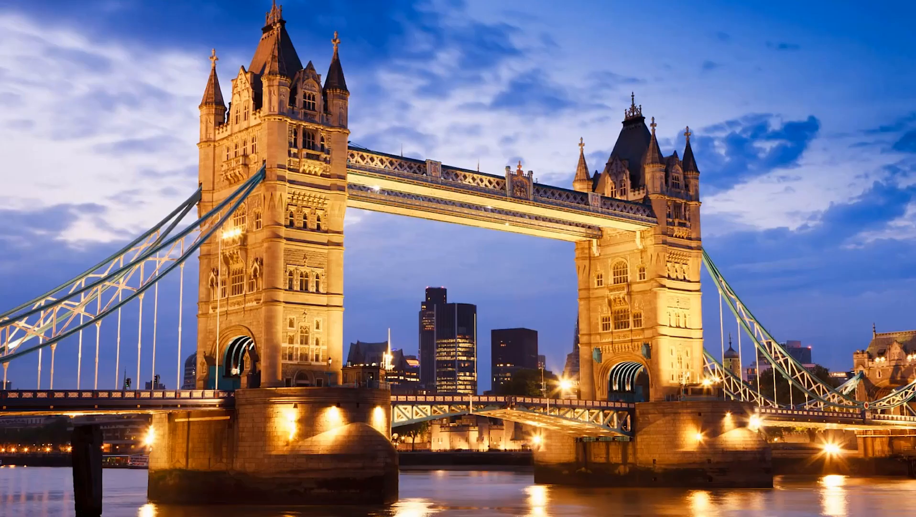
pyautogui.press('super+s')
pyautogui.write('s')
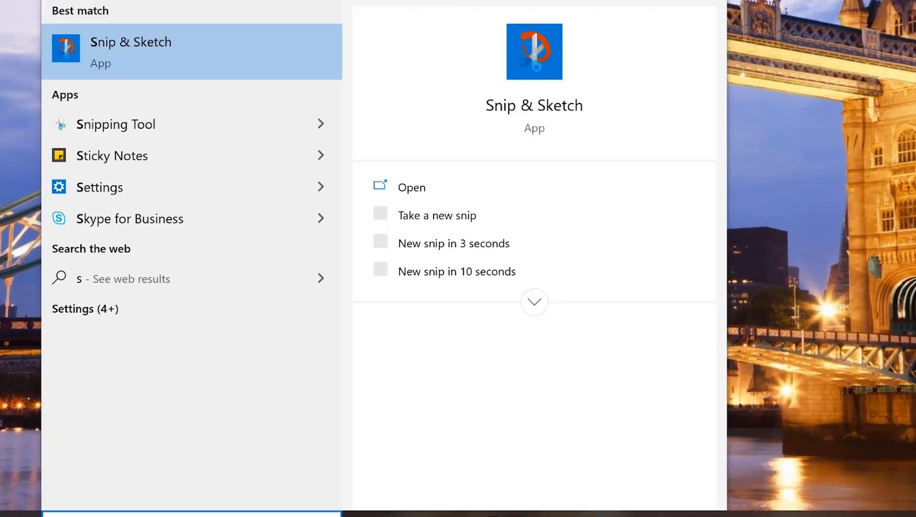
pyautogui.write('ni')
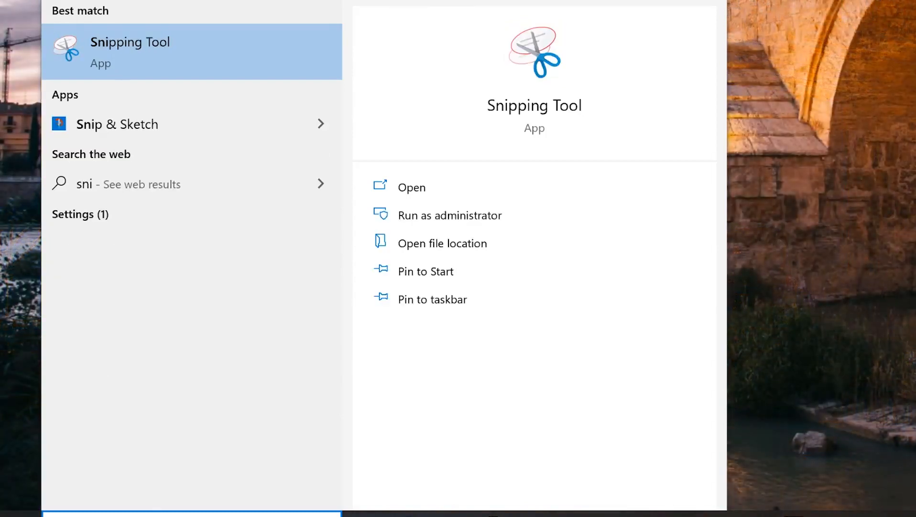
pyautogui.click(175, 43)
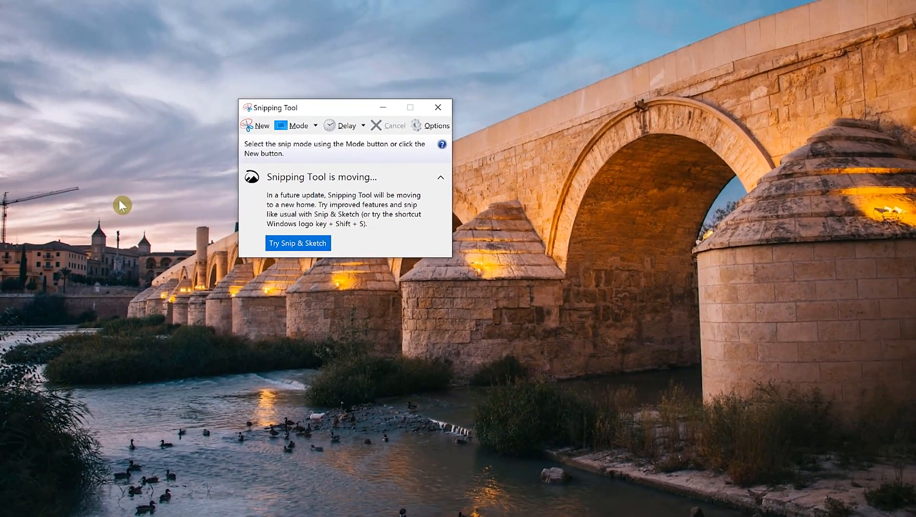
# Step: Move the Snipping Tool window higher and list the Mode snip shapes: free-form, rectangular, window, full-screen
pyautogui.moveTo(335, 112); pyautogui.dragTo(284, 41)
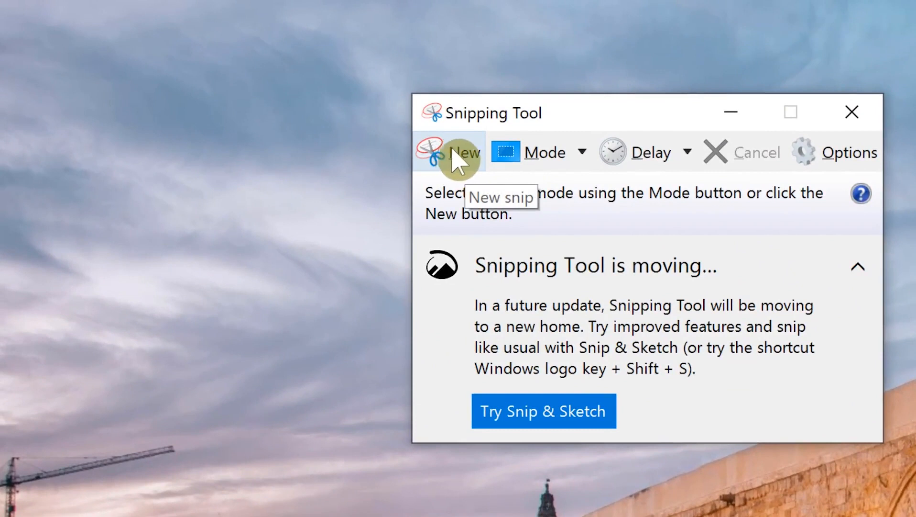
pyautogui.click(583, 153)
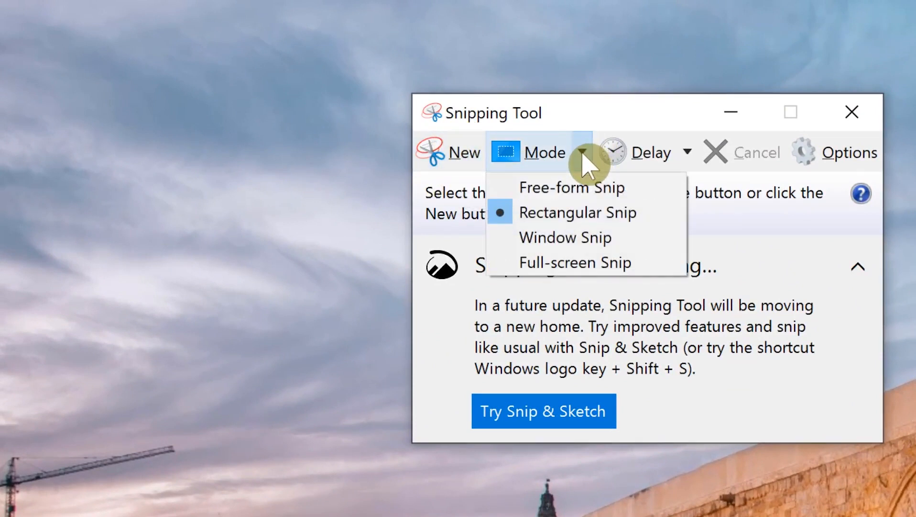
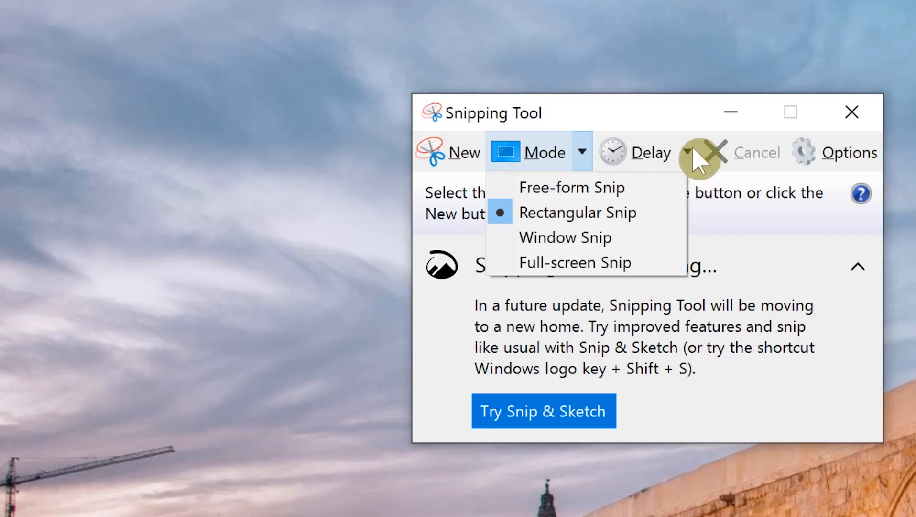
# Step: Close the Mode list and pick a snip delay length from the Delay list in Snipping Tool
pyautogui.click(688, 151)
pyautogui.click(689, 152)
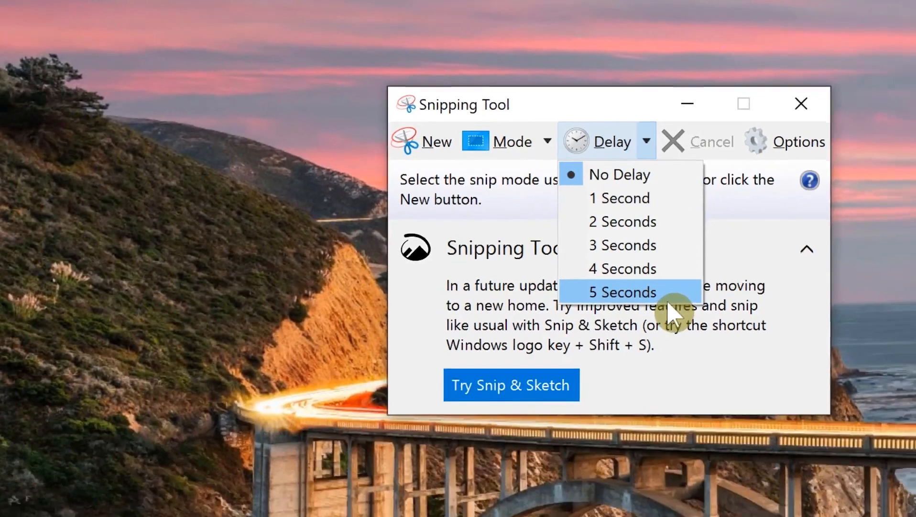
pyautogui.click(704, 318)
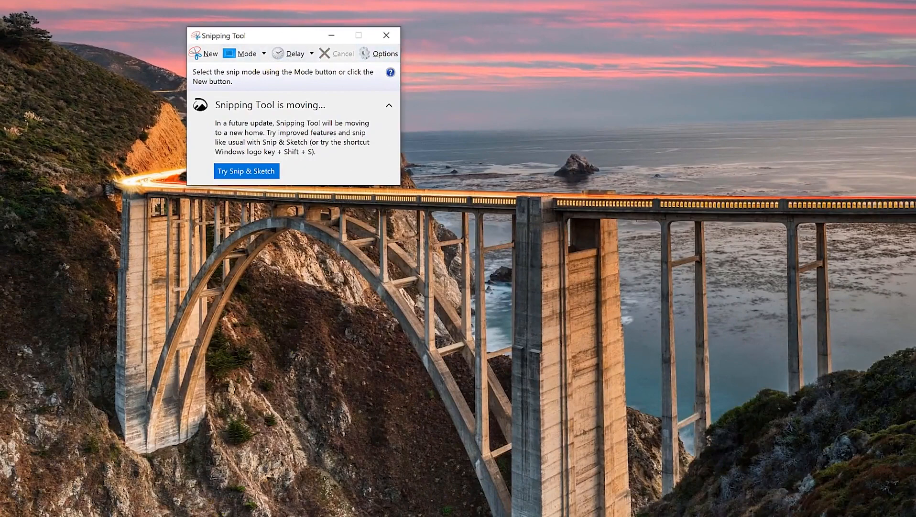
pyautogui.moveTo(308, 515)
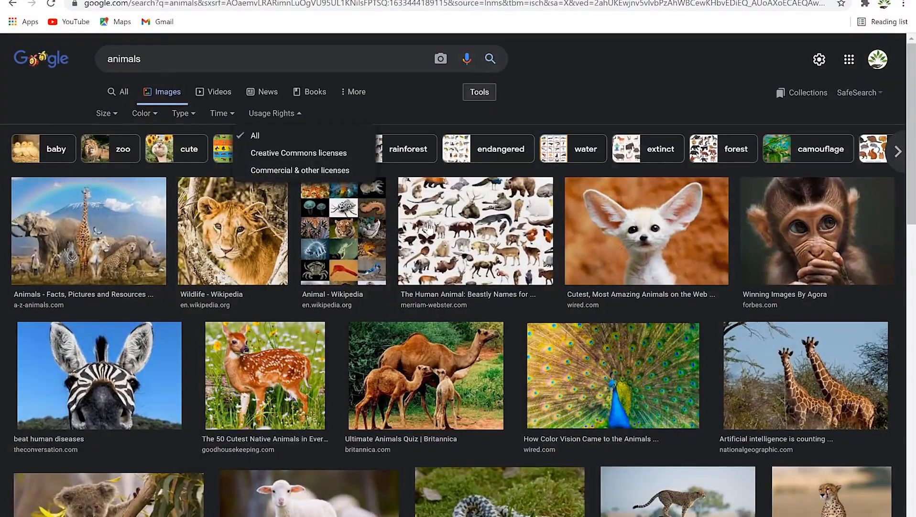
# Step: Preview the baby monkey photo in Google Images, then bring up the Start menu
pyautogui.click(807, 244)
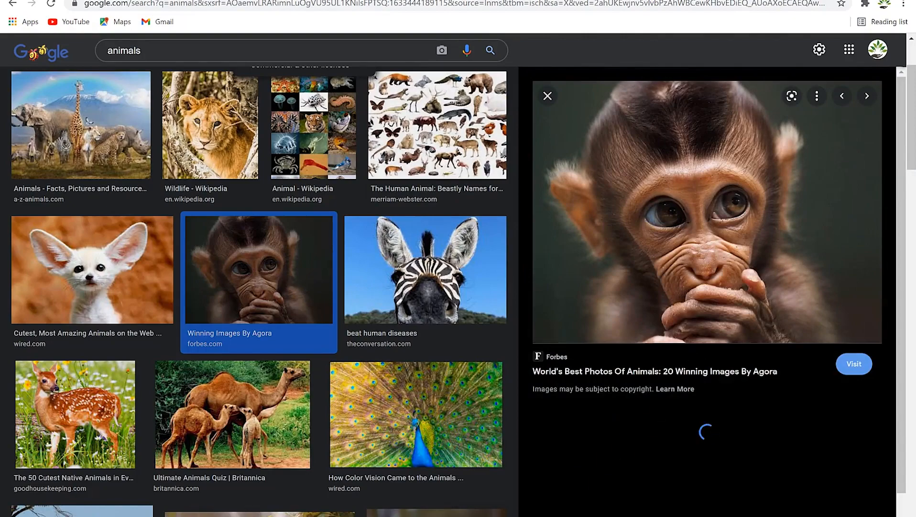
pyautogui.press('super')
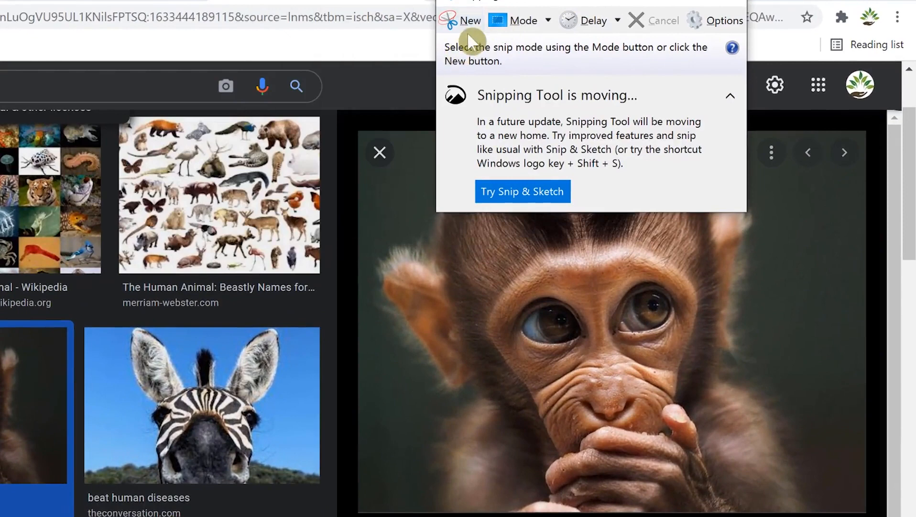
# Step: Snip a rectangle around the monkey preview and move the Snipping Tool window over the browser
pyautogui.click(459, 20)
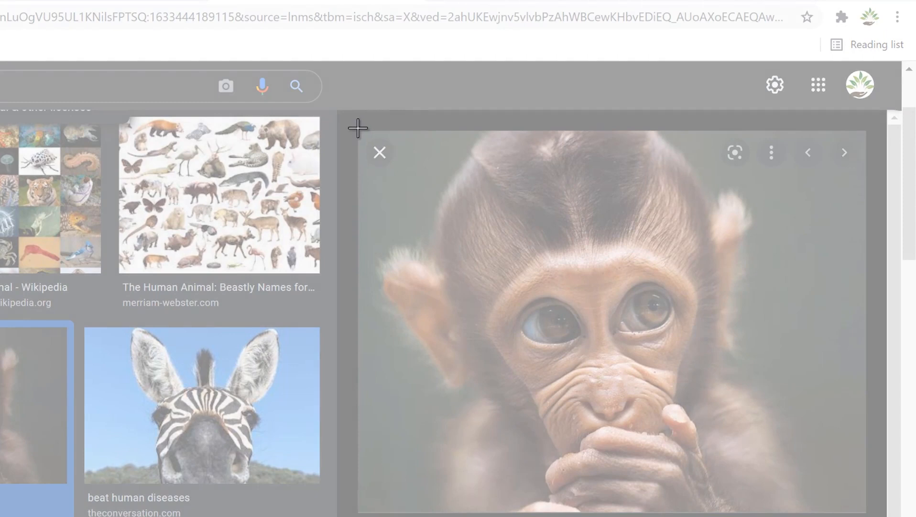
pyautogui.moveTo(357, 128); pyautogui.dragTo(867, 510)
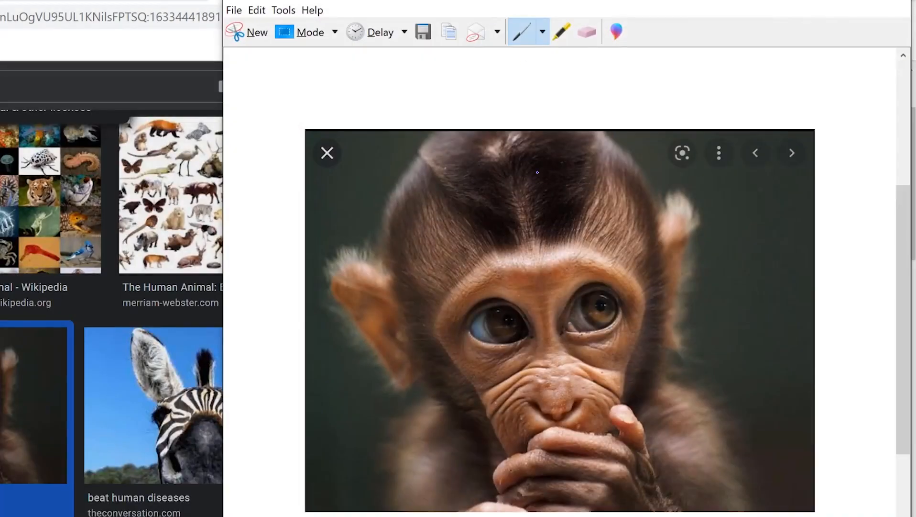
pyautogui.moveTo(635, 9); pyautogui.dragTo(258, 27)
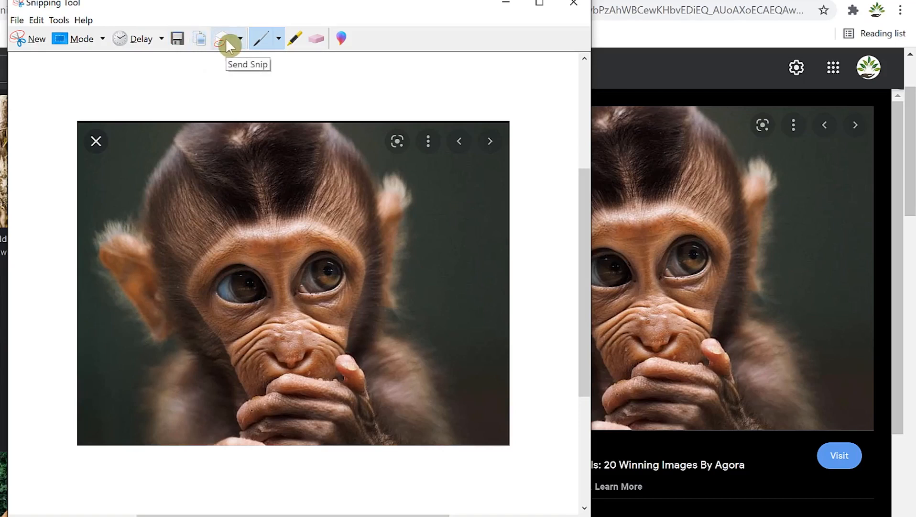
# Step: Check the Send Snip options, then show the pen colour choices for the monkey snip
pyautogui.click(240, 40)
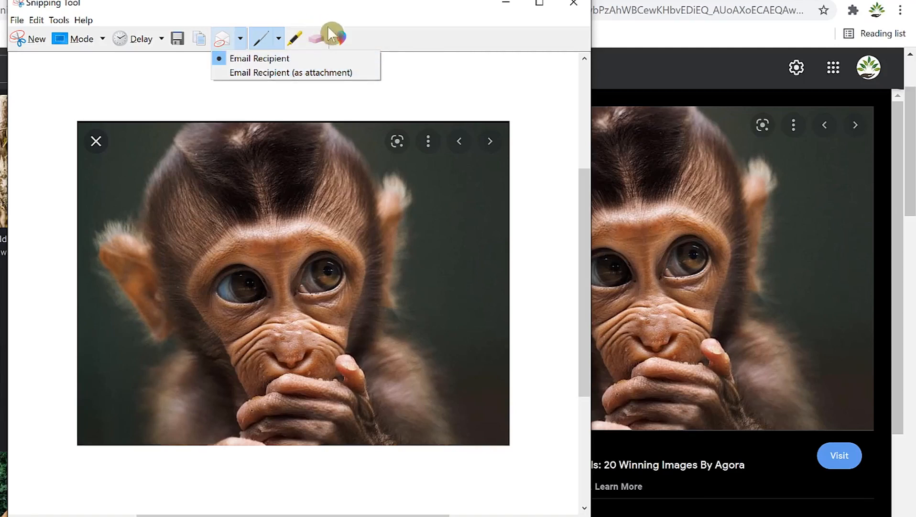
pyautogui.click(363, 40)
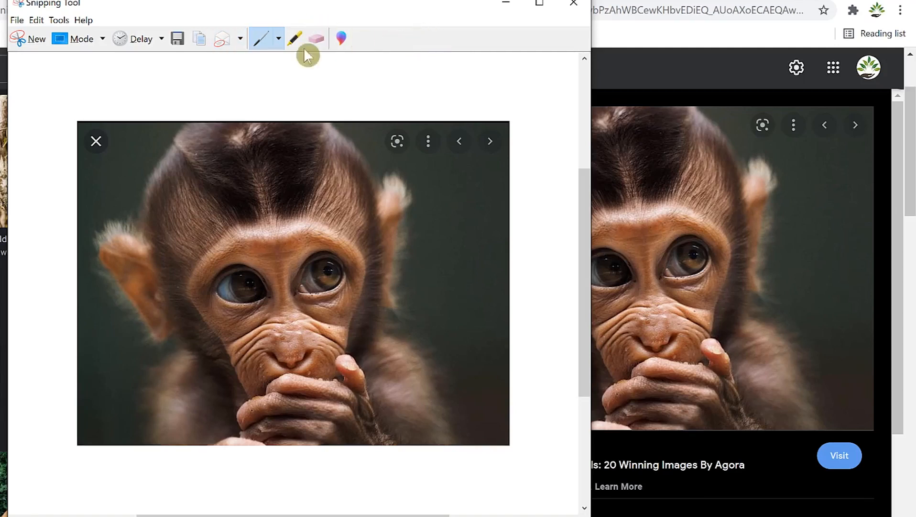
pyautogui.click(279, 40)
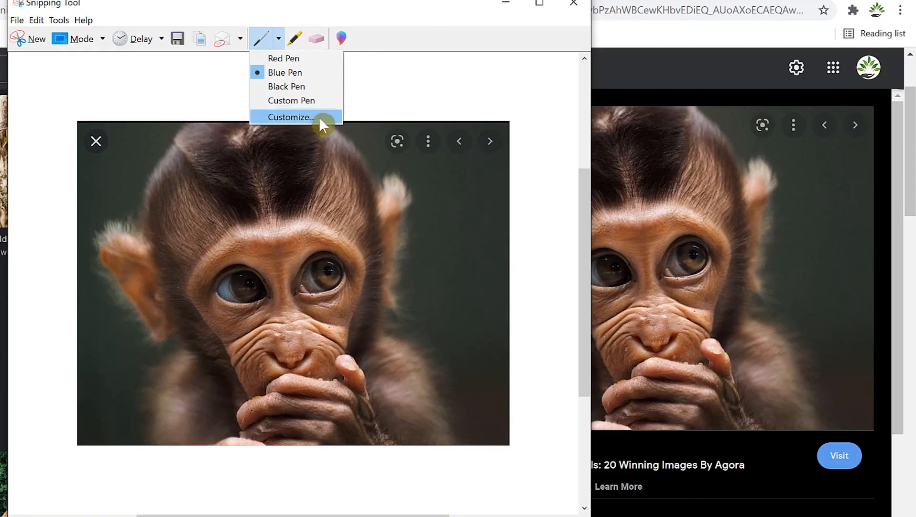
pyautogui.click(295, 35)
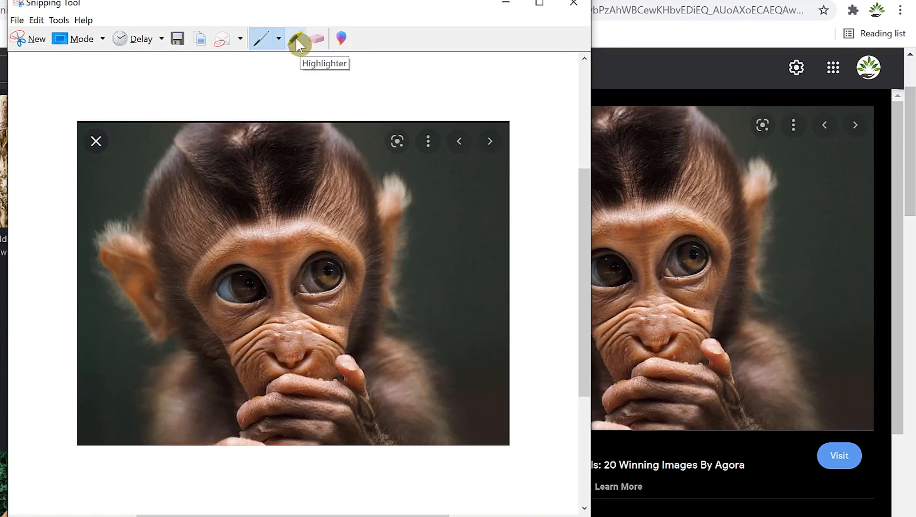
pyautogui.moveTo(181, 290)
pyautogui.mouseDown()
pyautogui.moveTo(287, 237)
pyautogui.moveTo(231, 342)
pyautogui.mouseUp()
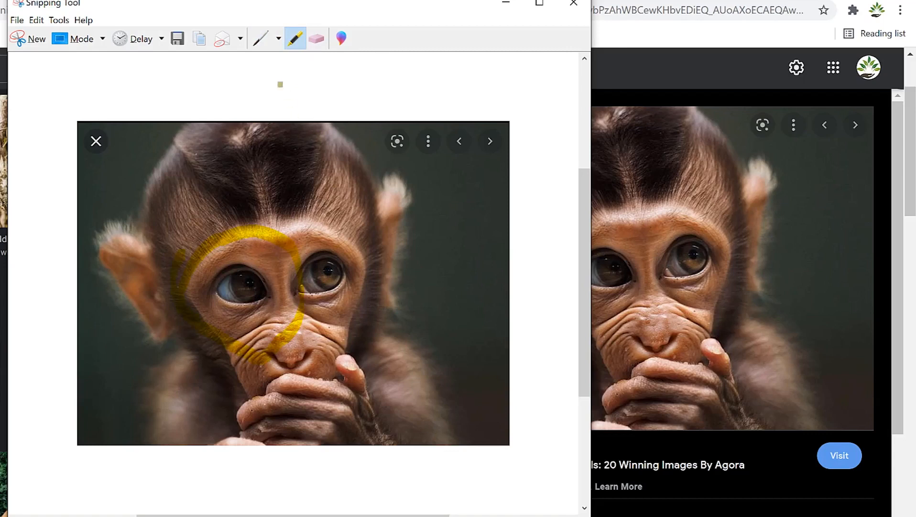
pyautogui.click(262, 40)
pyautogui.moveTo(280, 278)
pyautogui.mouseDown()
pyautogui.moveTo(351, 234)
pyautogui.moveTo(276, 255)
pyautogui.mouseUp()
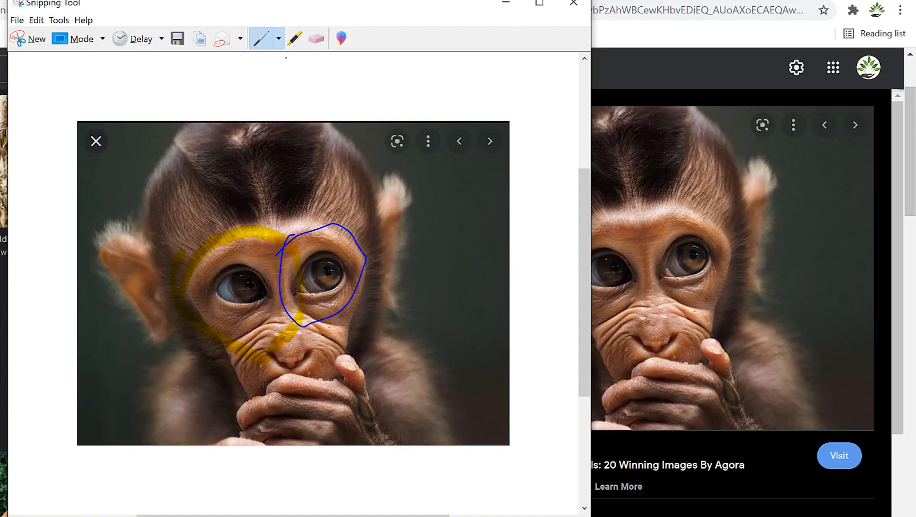
pyautogui.click(316, 40)
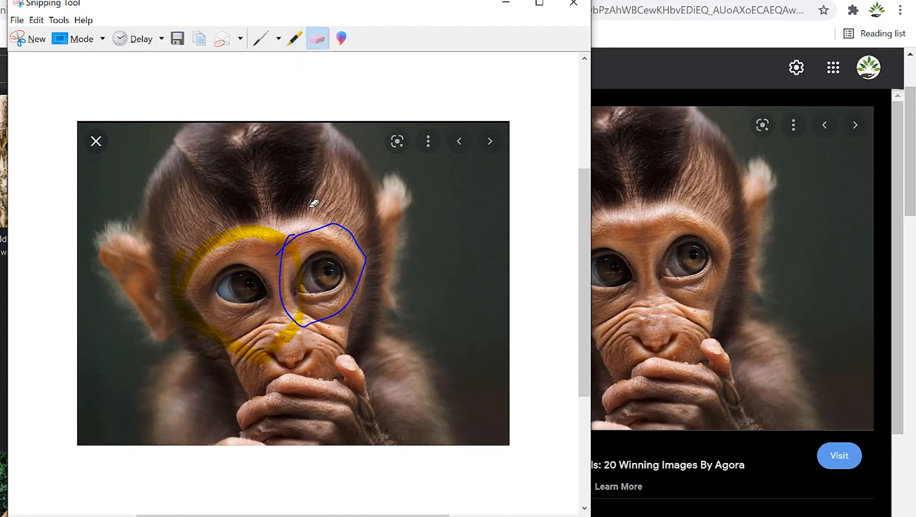
pyautogui.click(345, 225)
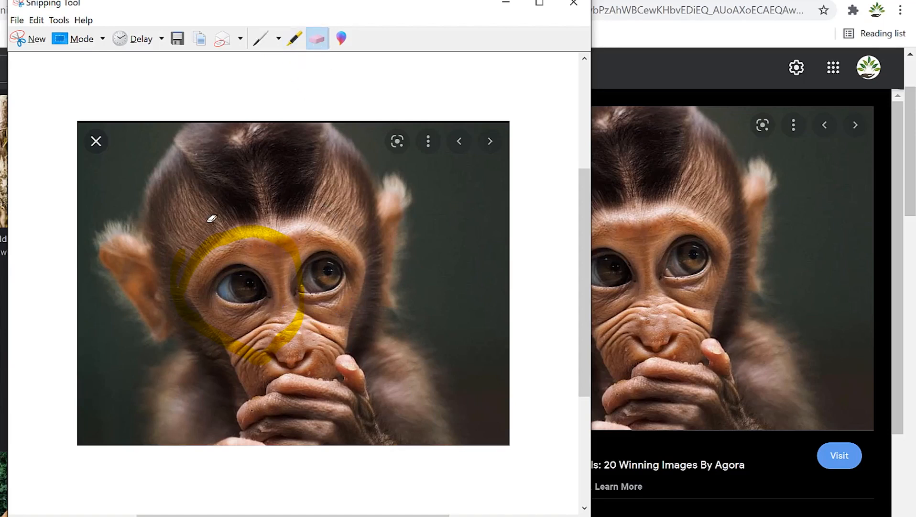
pyautogui.click(253, 234)
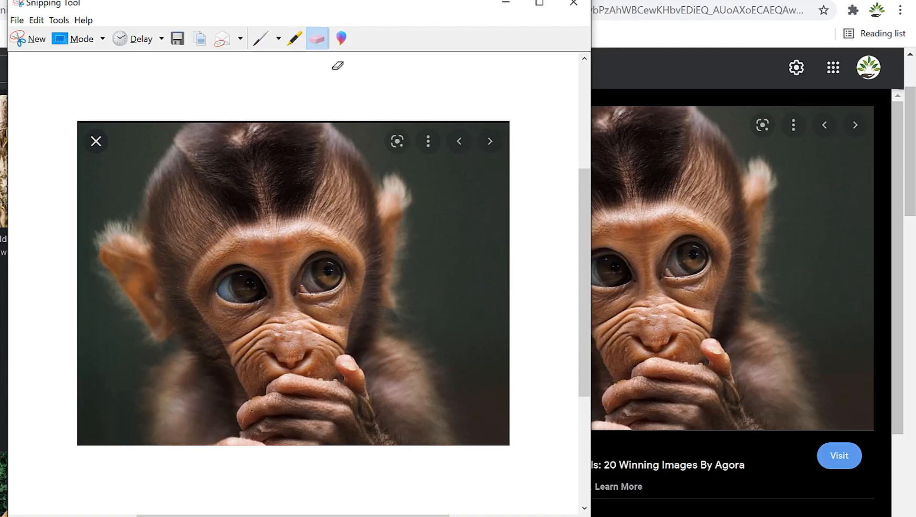
# Step: Open the snip in Paint 3D and draw a thin blue marker loop by the monkey's ear
pyautogui.click(341, 41)
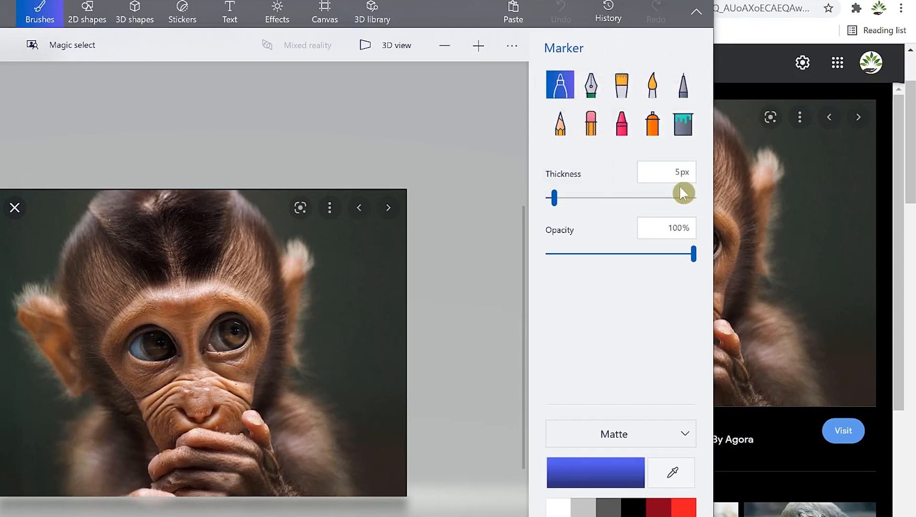
pyautogui.moveTo(559, 205); pyautogui.dragTo(562, 203)
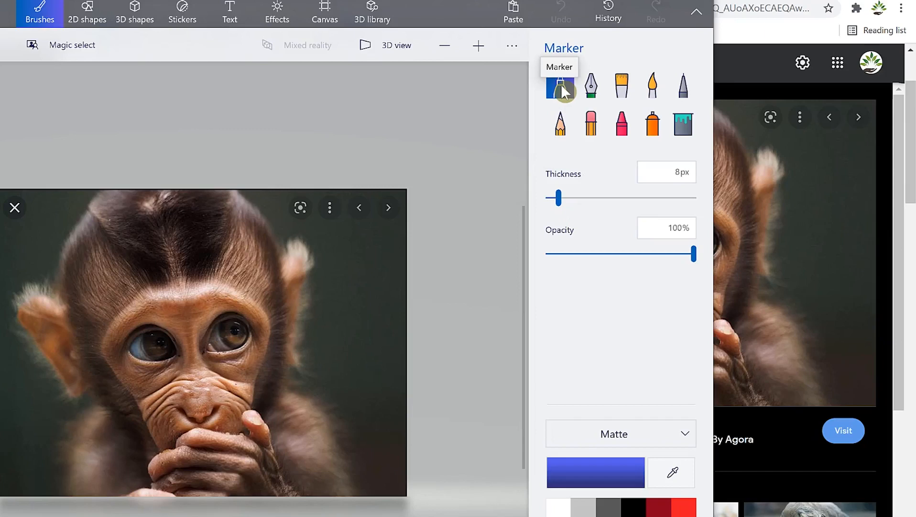
pyautogui.moveTo(286, 269)
pyautogui.mouseDown()
pyautogui.moveTo(297, 307)
pyautogui.moveTo(362, 226)
pyautogui.mouseUp()
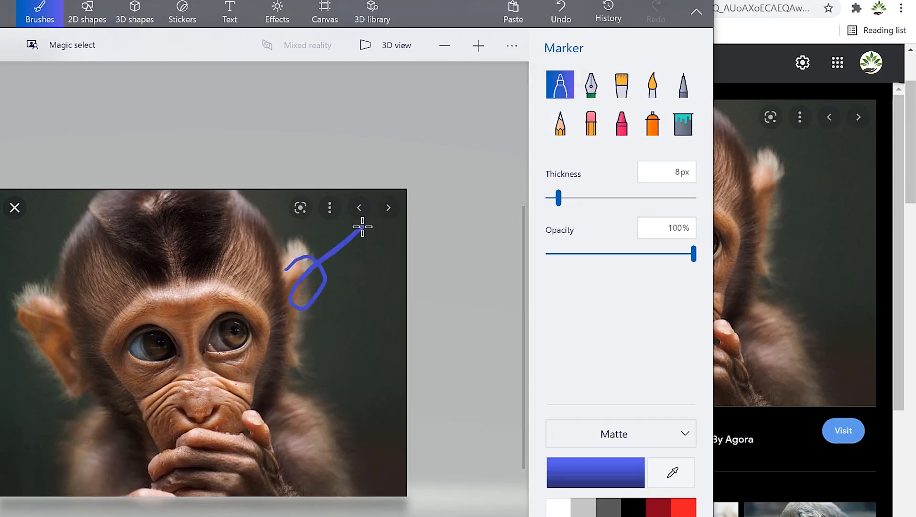
# Step: Add a thick 44px blue stroke and a faded 22%-opacity stroke, then restore opacity to 100%
pyautogui.moveTo(560, 201); pyautogui.dragTo(614, 204)
pyautogui.moveTo(331, 314)
pyautogui.mouseDown()
pyautogui.moveTo(361, 359)
pyautogui.moveTo(378, 280)
pyautogui.mouseUp()
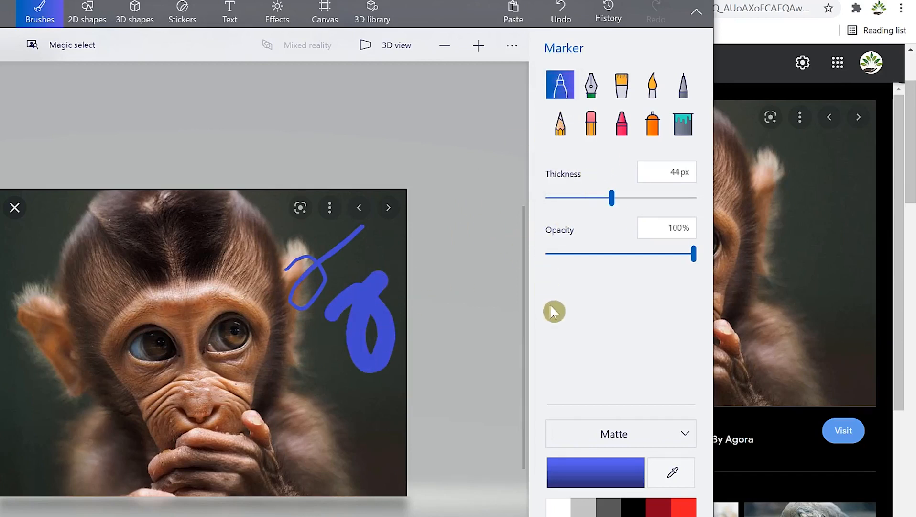
pyautogui.moveTo(694, 254); pyautogui.dragTo(582, 270)
pyautogui.moveTo(267, 383)
pyautogui.mouseDown()
pyautogui.moveTo(295, 387)
pyautogui.moveTo(321, 319)
pyautogui.moveTo(315, 310)
pyautogui.moveTo(341, 340)
pyautogui.mouseUp()
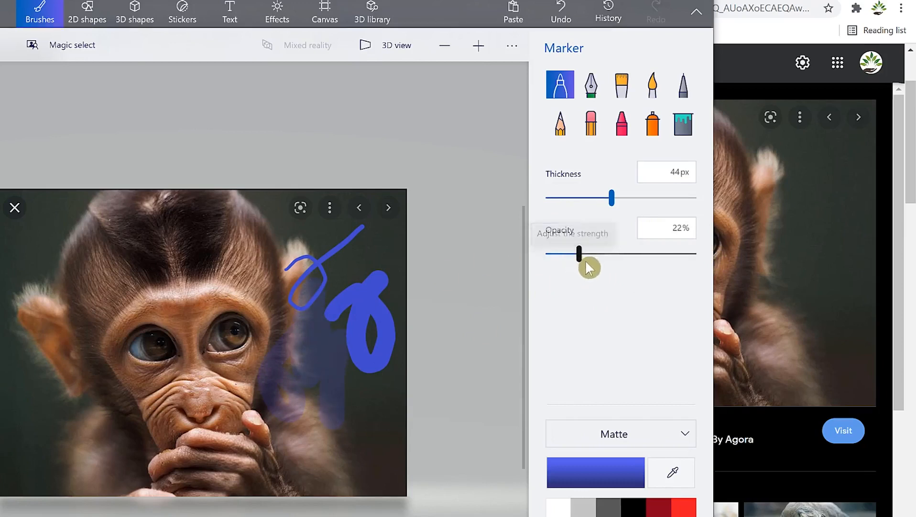
pyautogui.moveTo(582, 258); pyautogui.dragTo(710, 280)
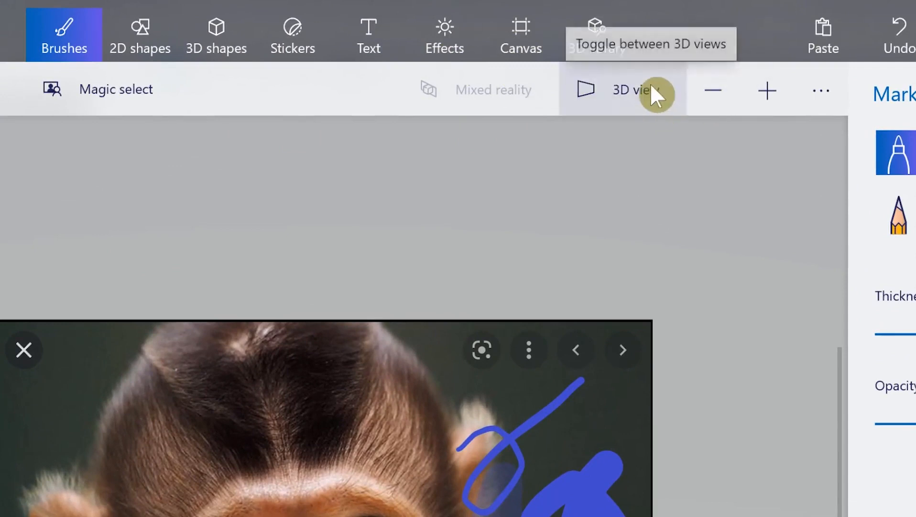
# Step: Zoom the Paint 3D canvas in and out, then close it and discard the marker strokes
pyautogui.click(767, 91)
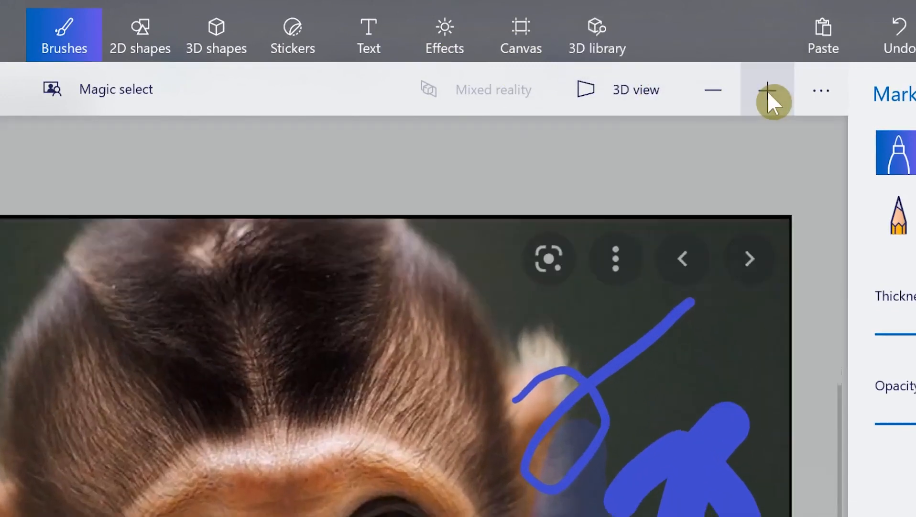
pyautogui.click(714, 90)
pyautogui.click(714, 90)
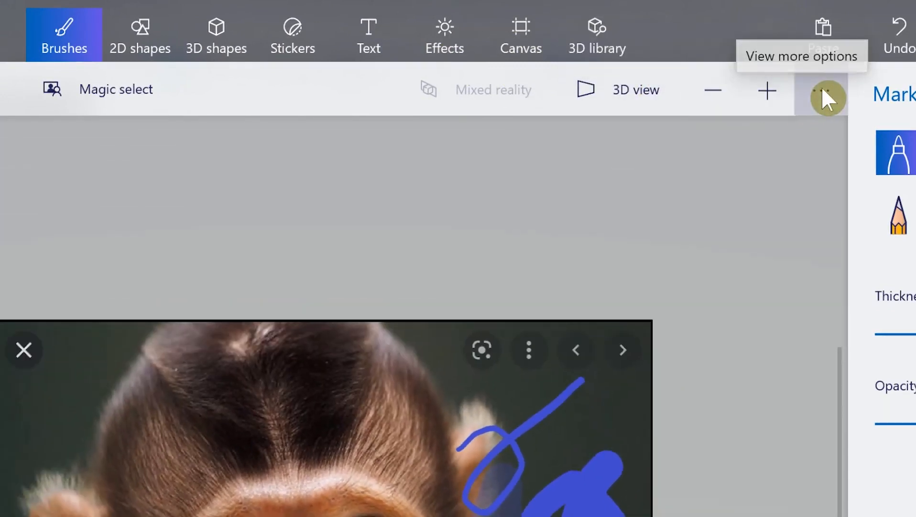
pyautogui.click(822, 89)
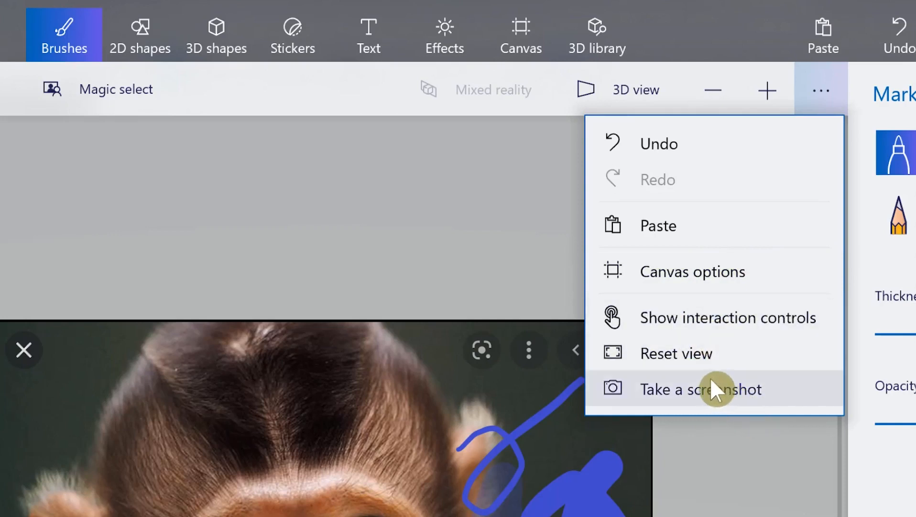
pyautogui.click(576, 225)
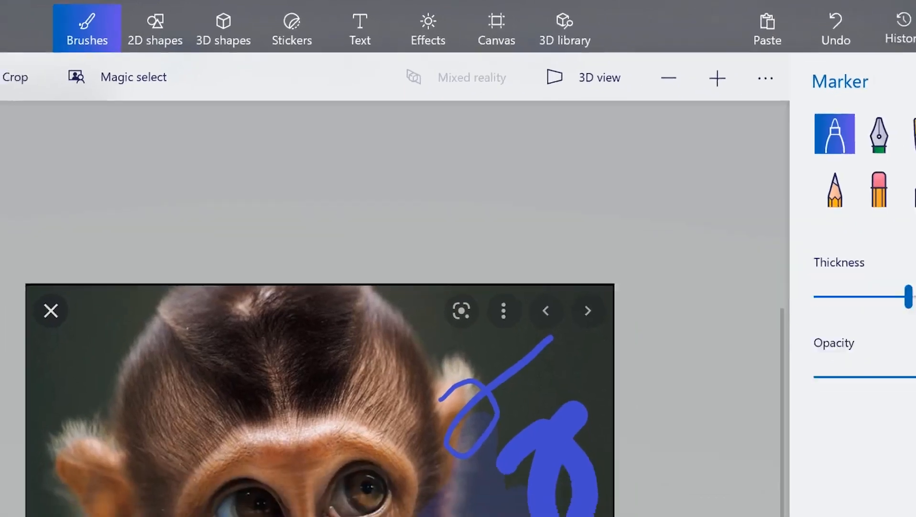
pyautogui.click(723, 6)
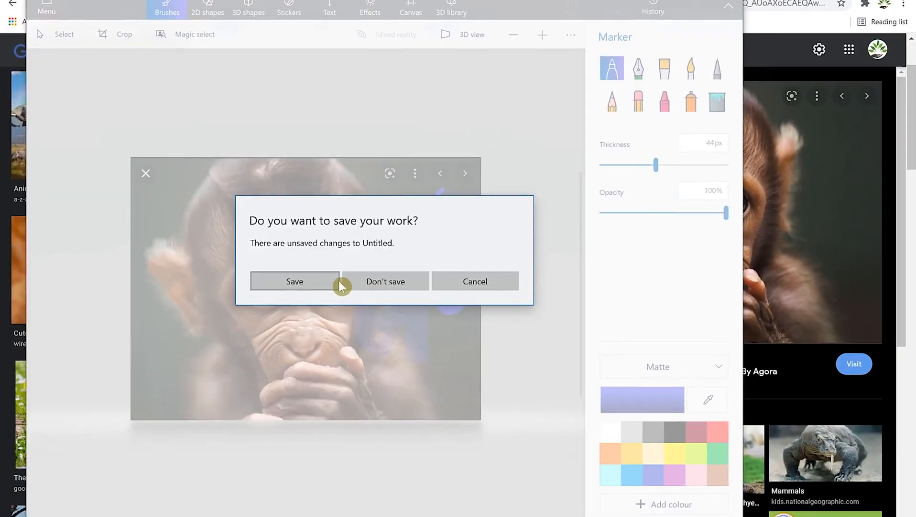
pyautogui.click(377, 285)
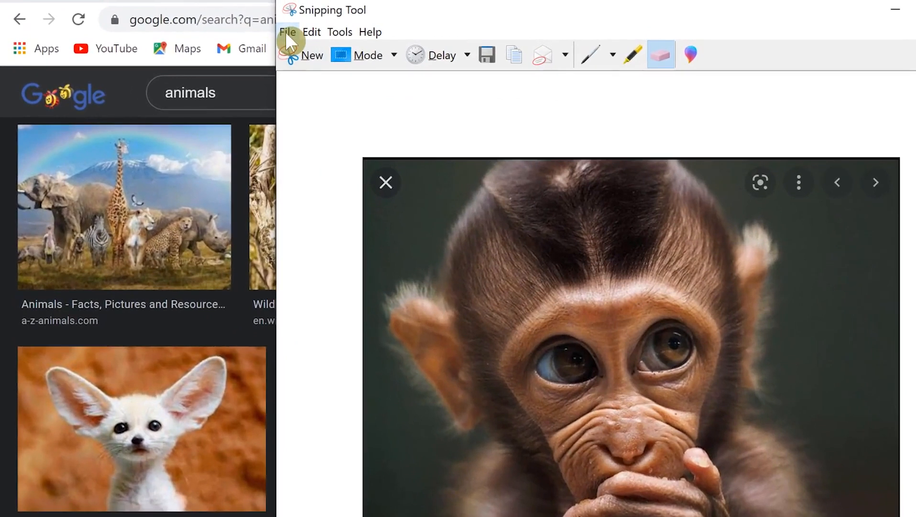
# Step: Look through the Snipping Tool File, Edit and Tools menus
pyautogui.click(286, 32)
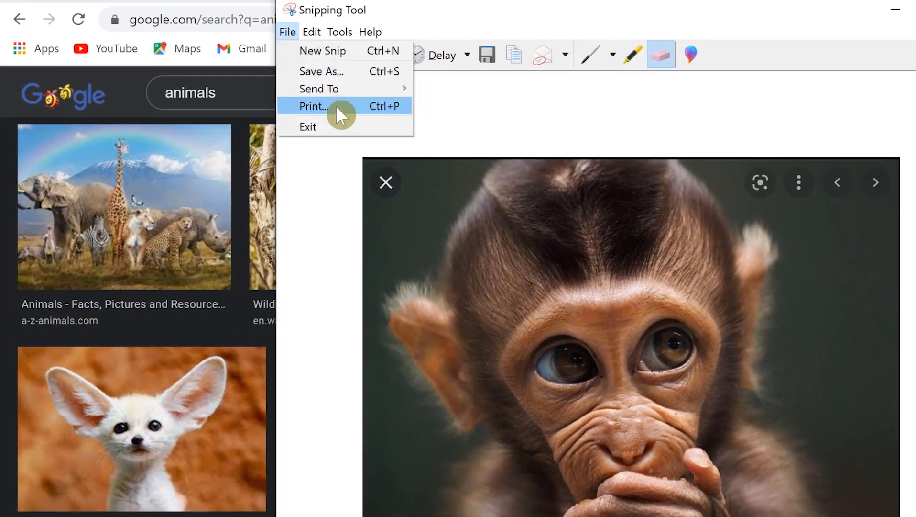
pyautogui.moveTo(313, 28)
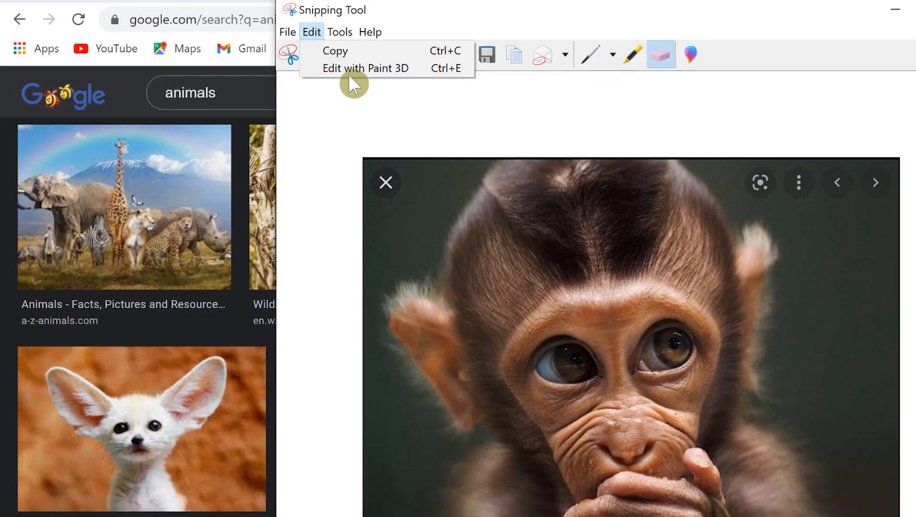
pyautogui.moveTo(345, 37)
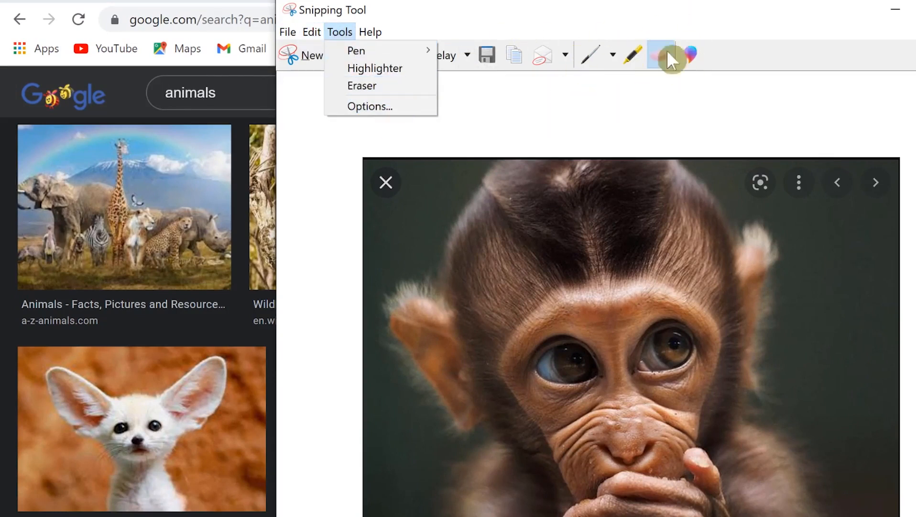
# Step: Open Snipping Tool Options, move it aside, accept with OK, and copy the monkey snip
pyautogui.click(371, 106)
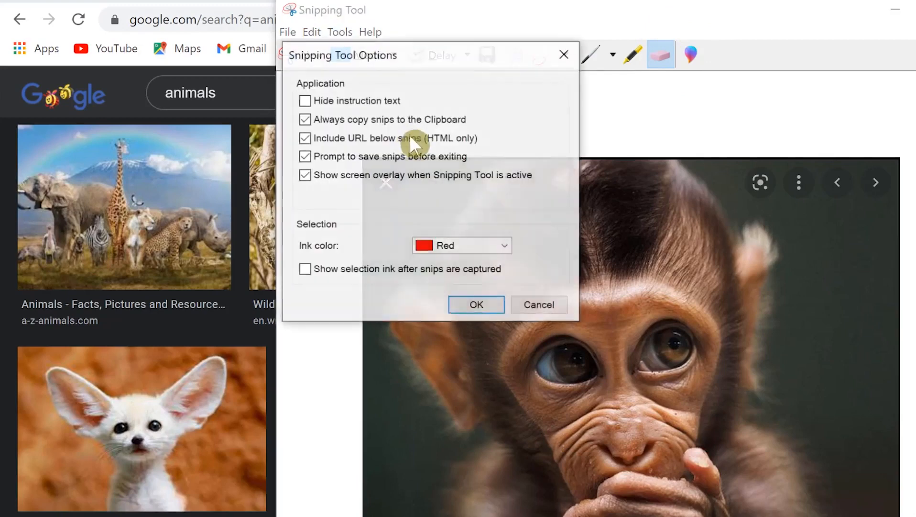
pyautogui.moveTo(480, 62); pyautogui.dragTo(864, 68)
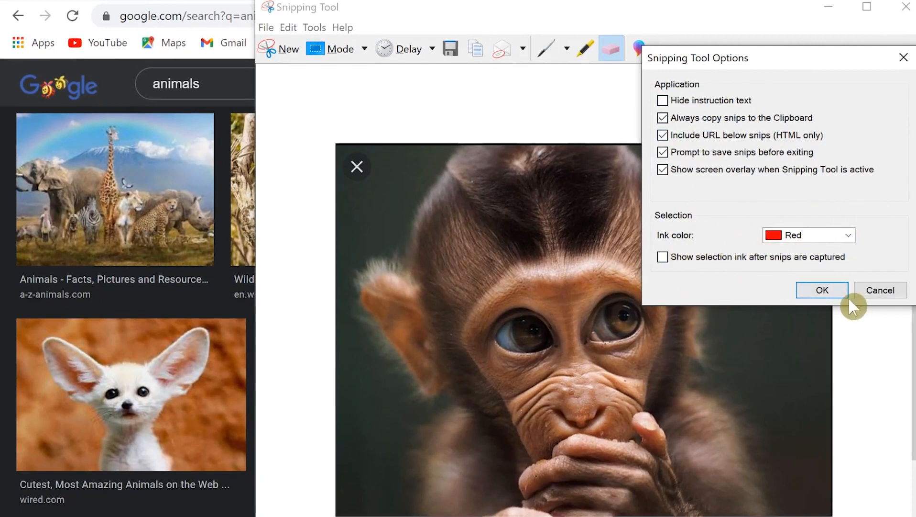
pyautogui.click(834, 292)
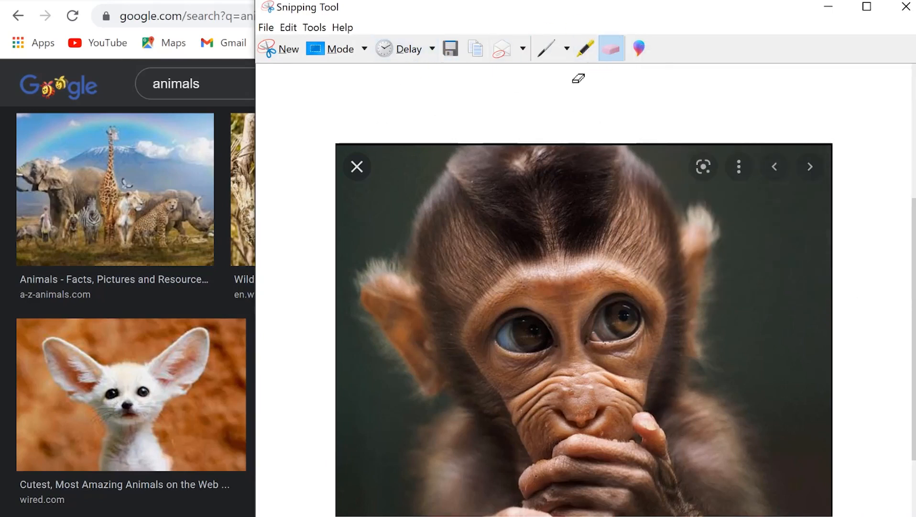
pyautogui.click(475, 59)
# Step: Switch to Word, paste the monkey snip below the N₂ text and select the picture
pyautogui.press('super')
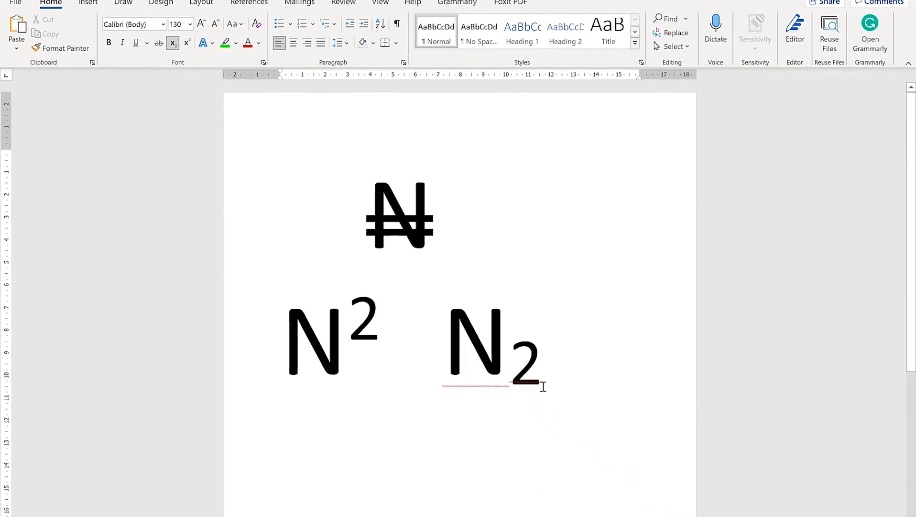
pyautogui.hotkey('ctrl', 'v')
pyautogui.click(474, 300)
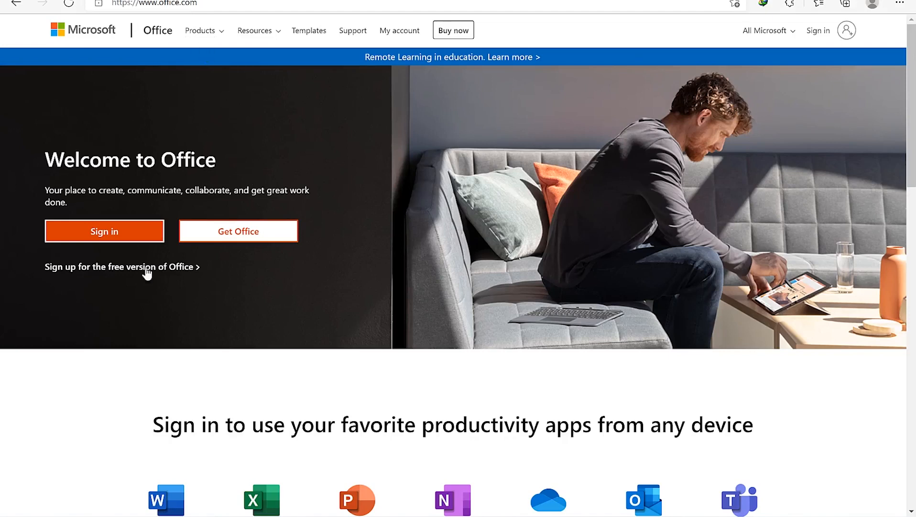
# Step: Click on the Office.com welcome page before leaving it for the desktop
pyautogui.click(236, 232)
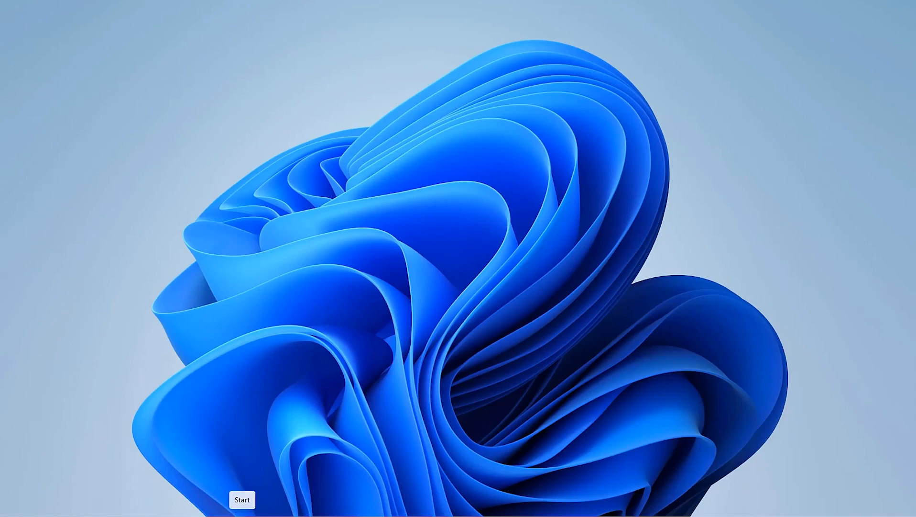
# Step: Find Publisher with a Start menu search for 'pub' and launch it
pyautogui.click(249, 514)
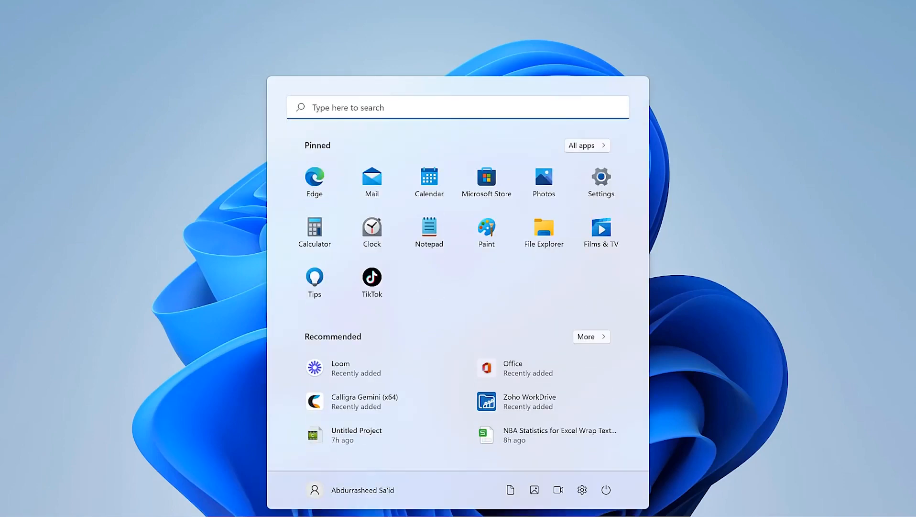
pyautogui.write('puv')
pyautogui.press('BackSpace')
pyautogui.write('b')
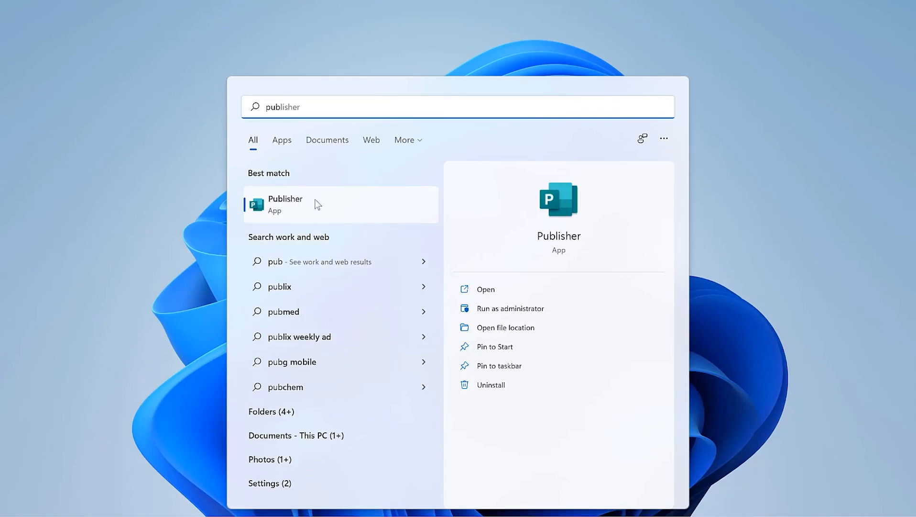
pyautogui.click(309, 209)
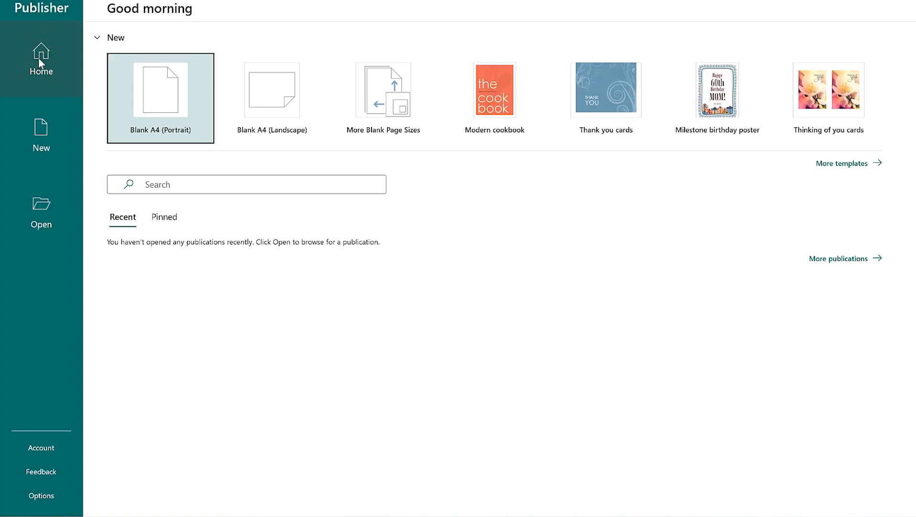
# Step: Choose Blank A4 (Portrait) and dismiss the sign-in prompt to return to Home
pyautogui.click(154, 87)
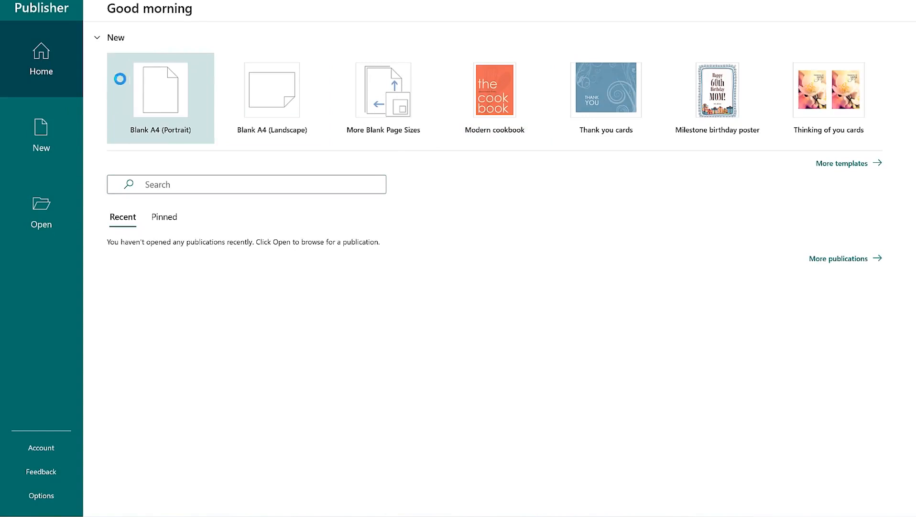
pyautogui.click(191, 159)
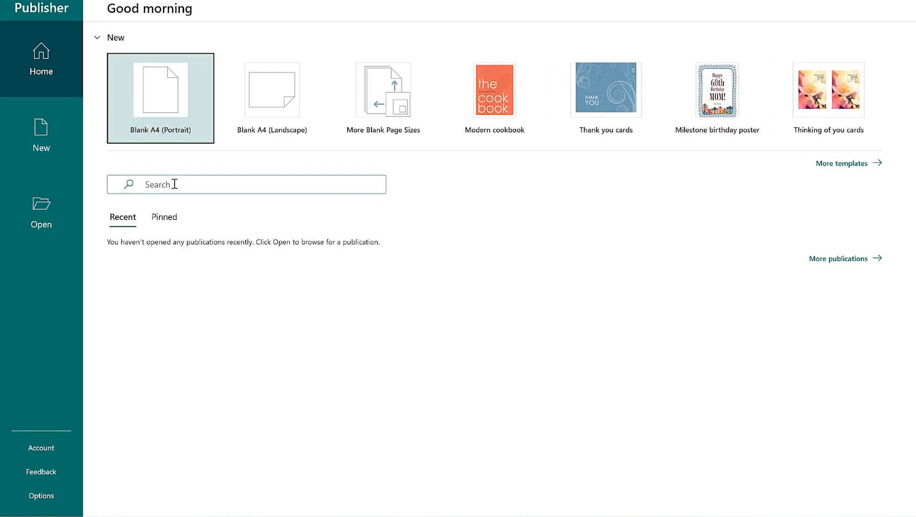
# Step: Browse the full More templates gallery of publication designs
pyautogui.click(843, 164)
pyautogui.scroll(-1, 583, 249)
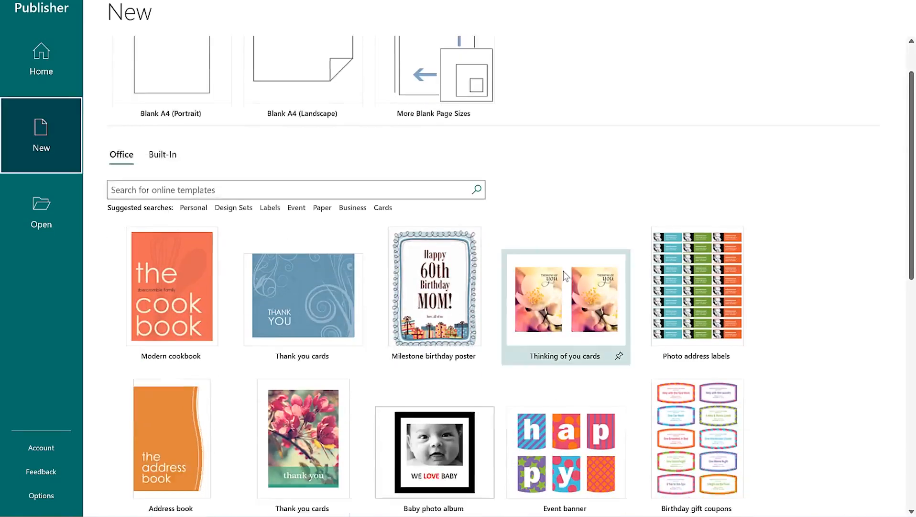
pyautogui.scroll(-3, 565, 275)
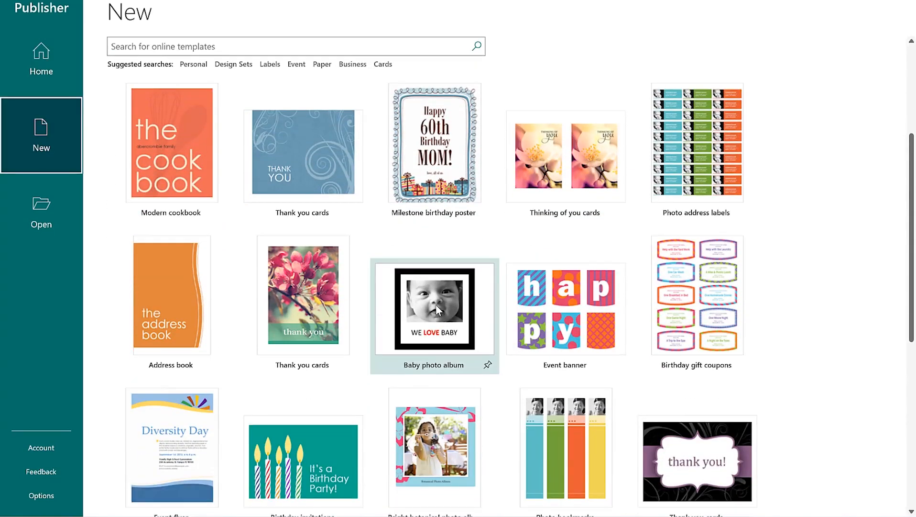
pyautogui.scroll(-4, 436, 304)
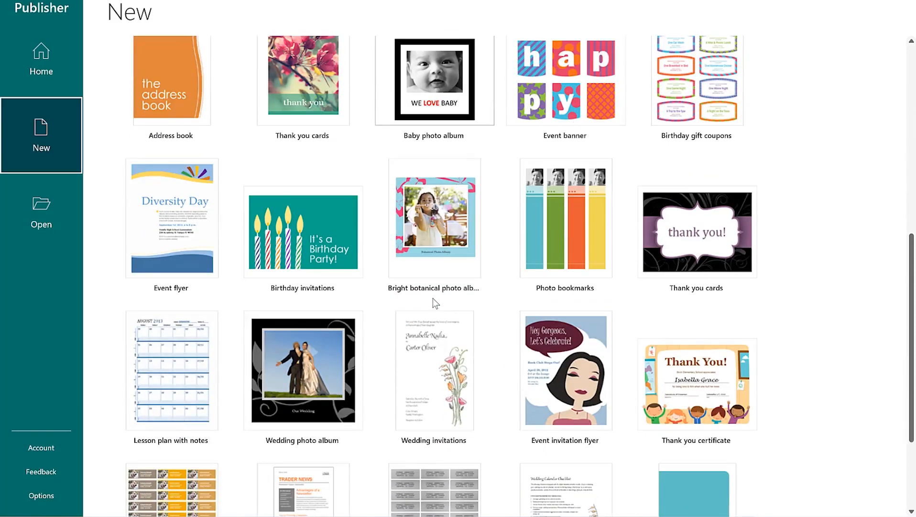
pyautogui.scroll(4, 434, 298)
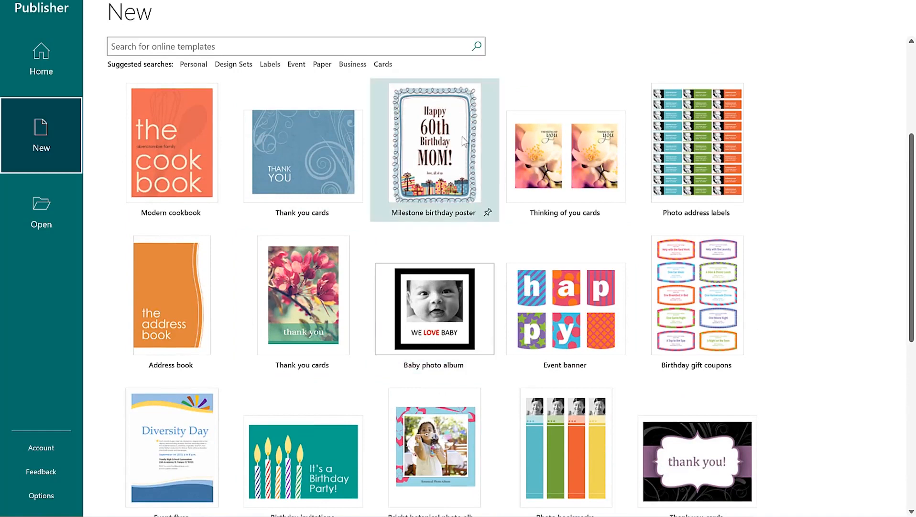
pyautogui.scroll(1, 428, 165)
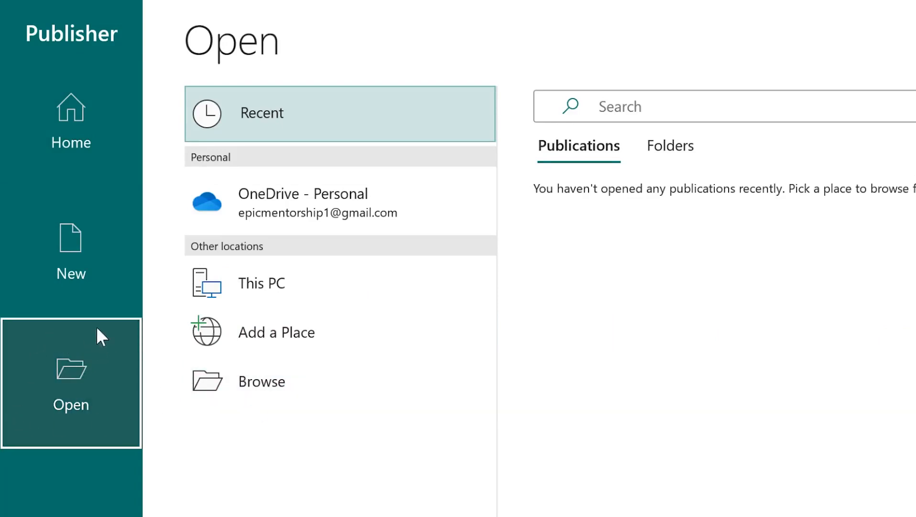
# Step: Create a new blank A4 (Portrait) publication from the Home screen
pyautogui.click(63, 115)
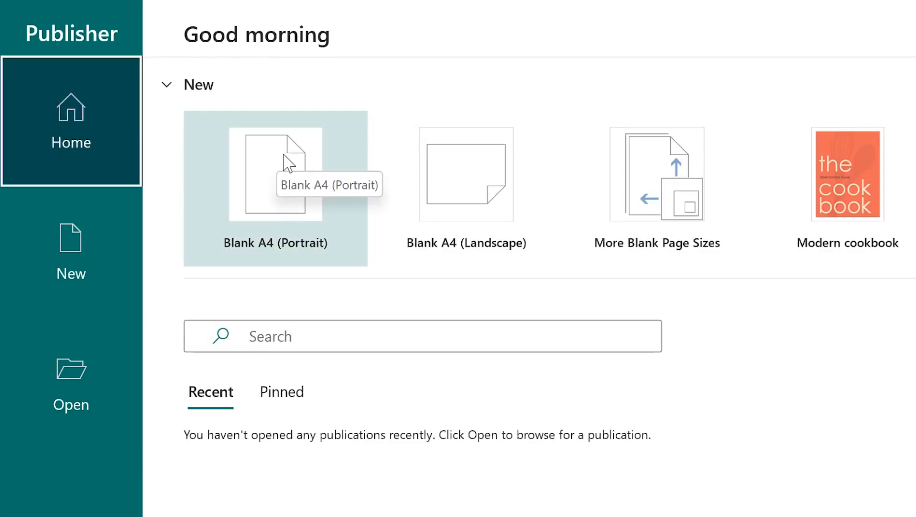
pyautogui.click(280, 183)
pyautogui.click(275, 183)
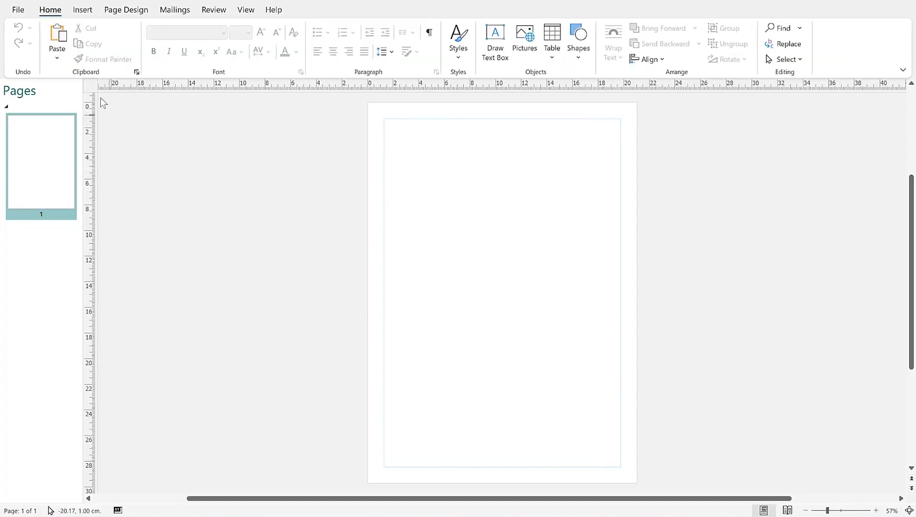
# Step: Open Format Background through Page Design > Background > More Backgrounds
pyautogui.click(115, 16)
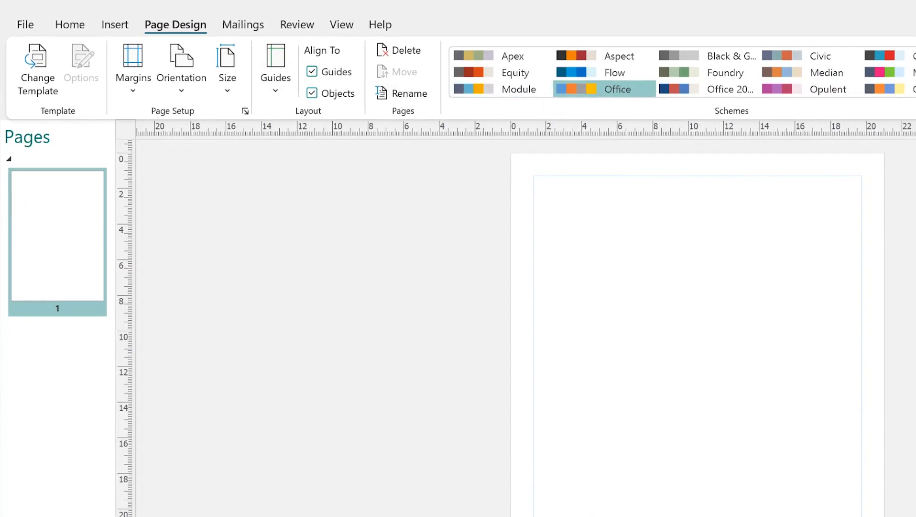
pyautogui.click(843, 45)
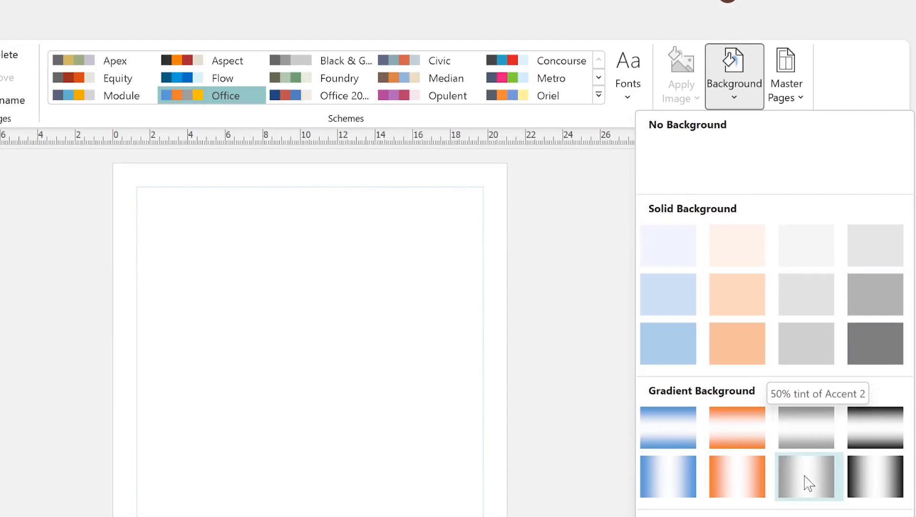
pyautogui.click(748, 512)
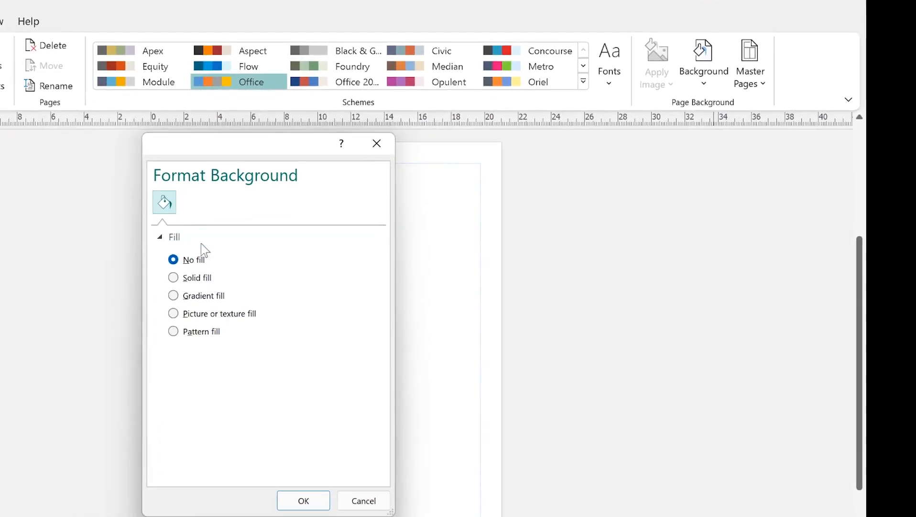
# Step: Set the page background to Picture or texture fill and bring up Insert Pictures
pyautogui.click(201, 280)
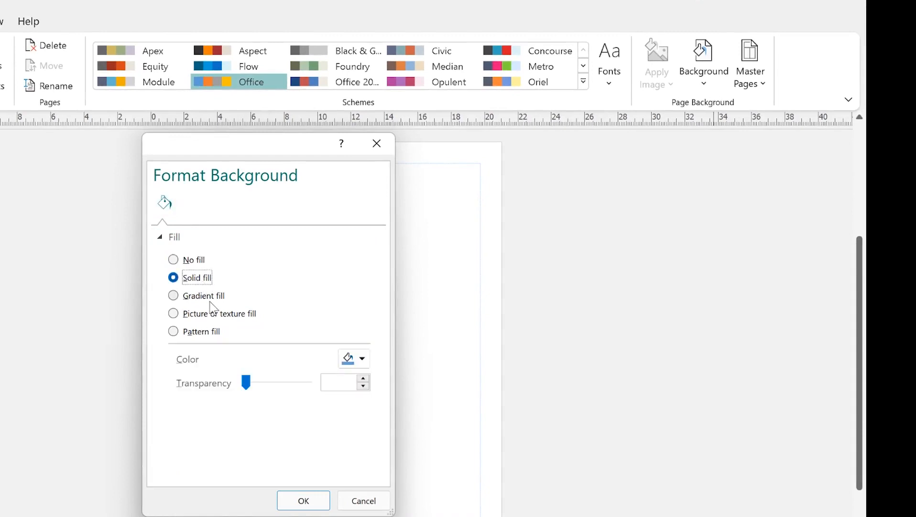
pyautogui.click(208, 295)
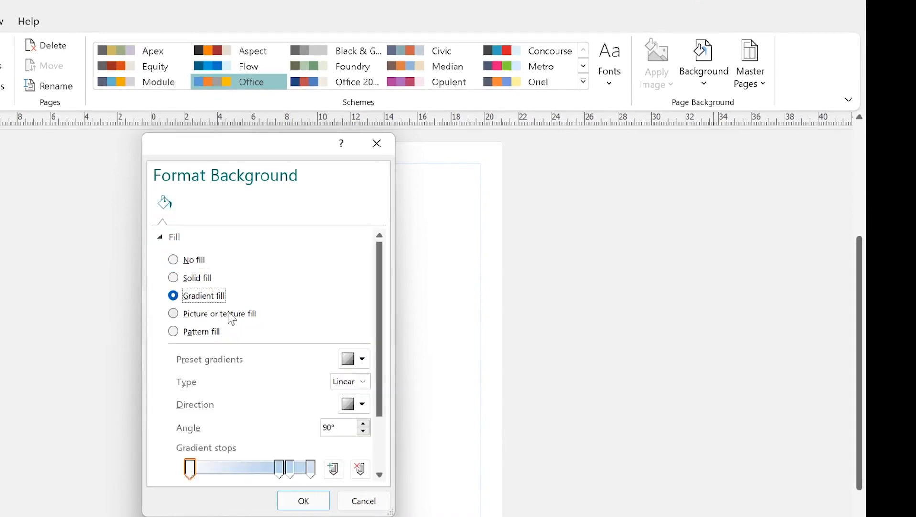
pyautogui.click(229, 313)
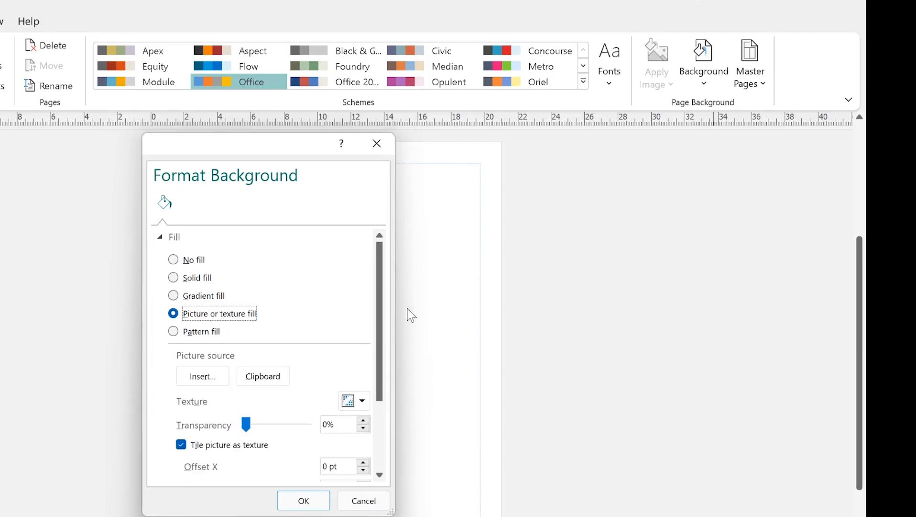
pyautogui.click(192, 377)
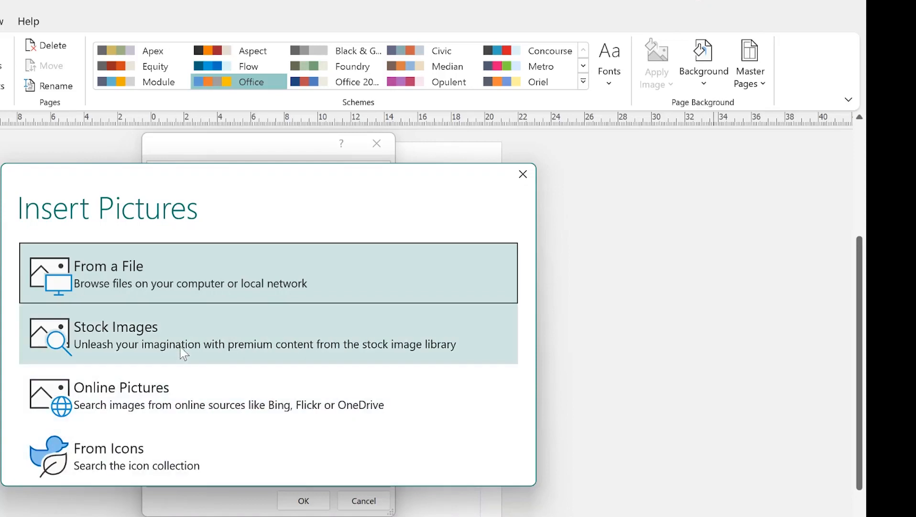
# Step: Search Stock Images for 'speech' and insert the photo of a woman presenting
pyautogui.click(177, 342)
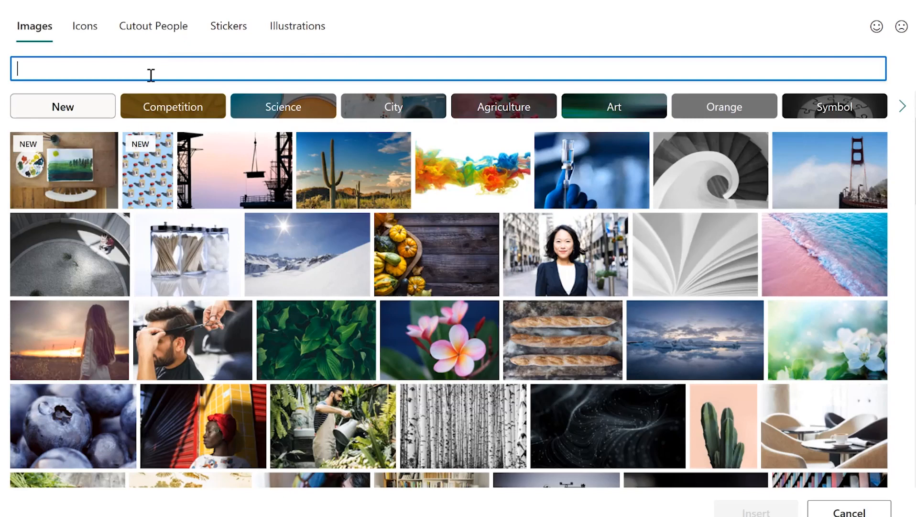
pyautogui.write('speech')
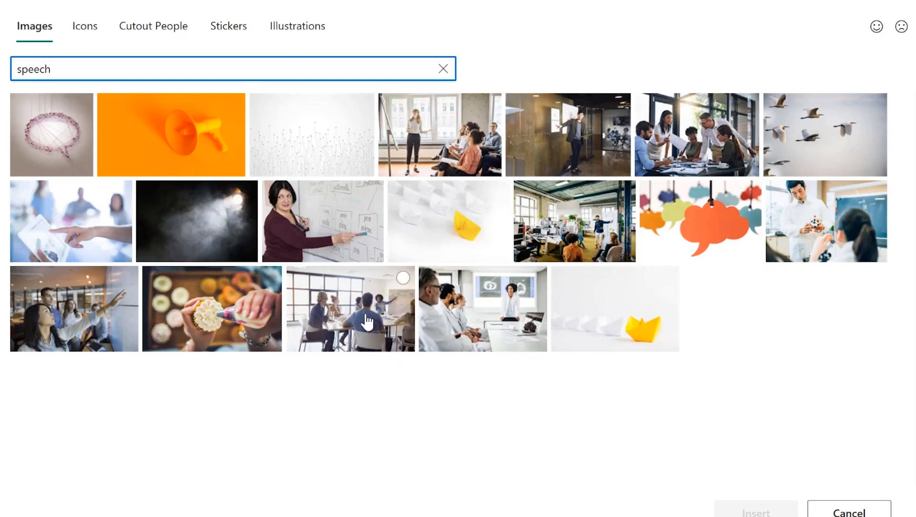
pyautogui.click(453, 141)
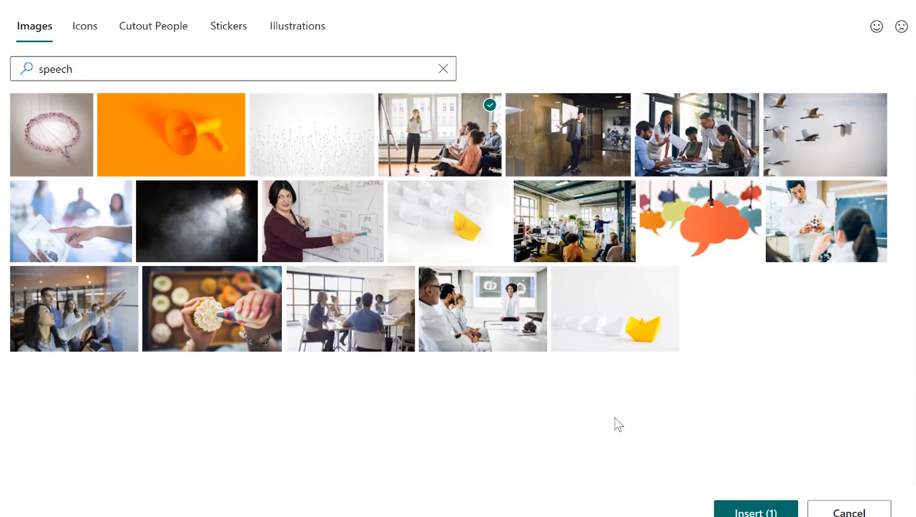
pyautogui.click(756, 512)
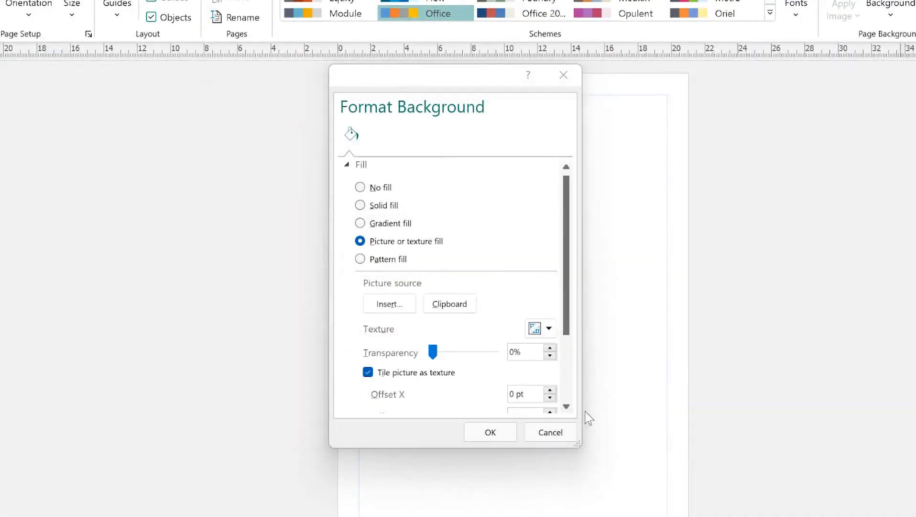
# Step: Confirm Format Background so the presenter photo fills the A4 page
pyautogui.click(489, 434)
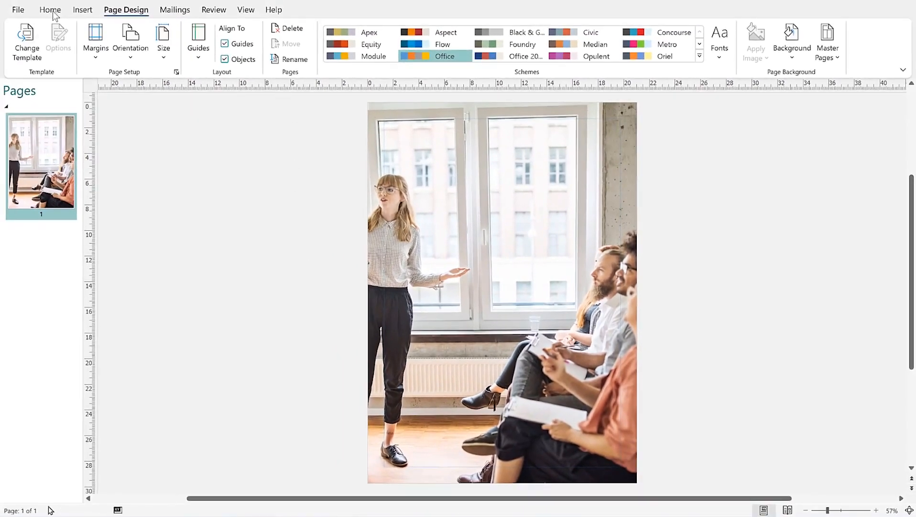
# Step: Search Insert > Online Pictures for 'microphone'
pyautogui.click(49, 10)
pyautogui.click(81, 9)
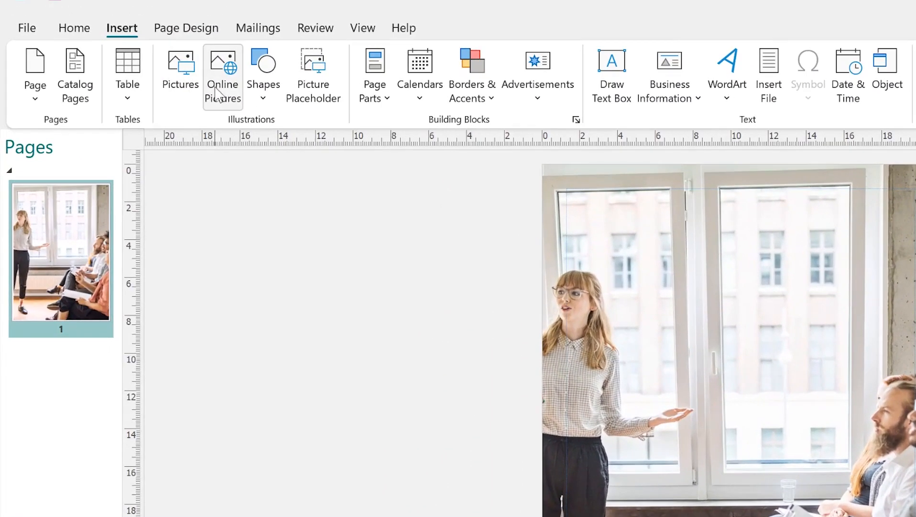
pyautogui.click(184, 77)
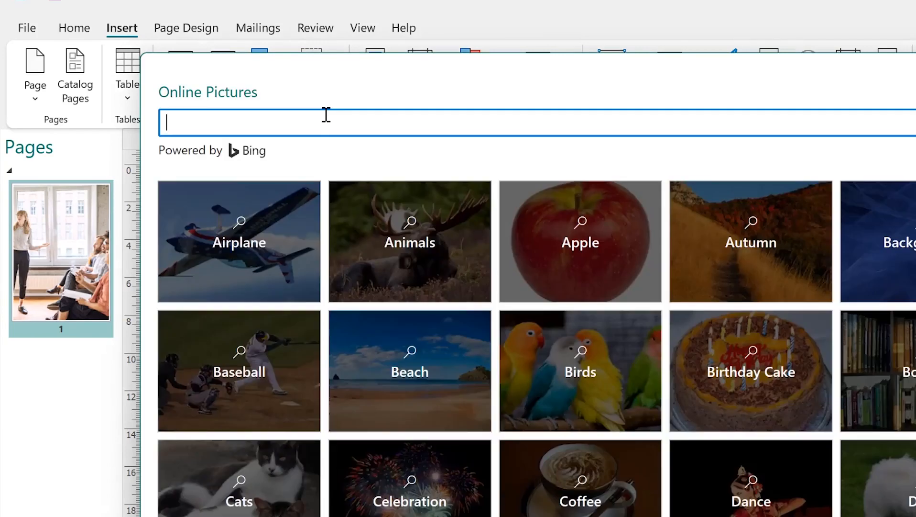
pyautogui.write('microphone')
pyautogui.press('Return')
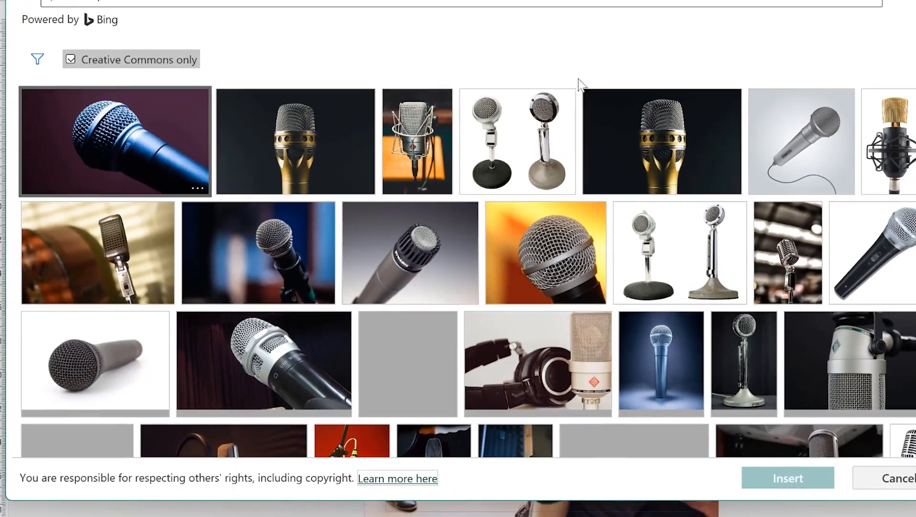
# Step: Scroll through the Creative Commons microphone photo results
pyautogui.scroll(-2, 433, 197)
pyautogui.scroll(-1, 409, 176)
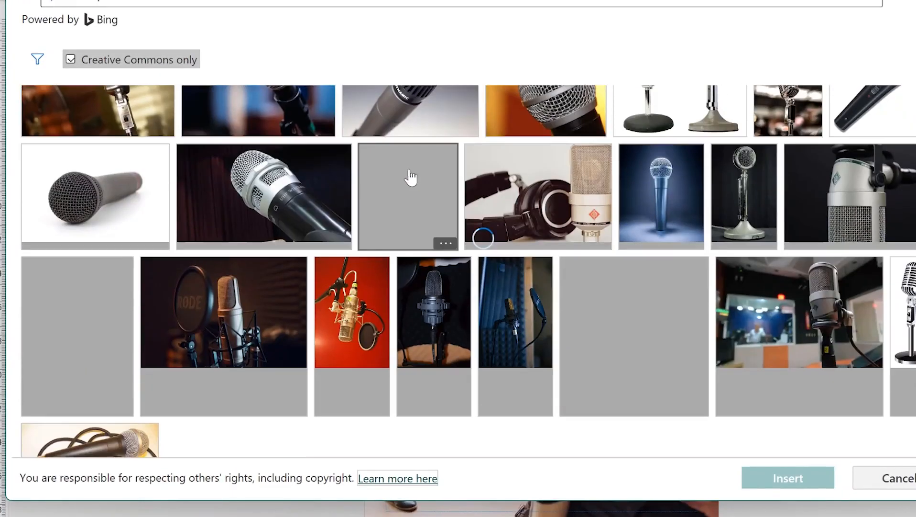
pyautogui.scroll(-3, 383, 177)
pyautogui.scroll(3, 376, 172)
pyautogui.scroll(2, 376, 172)
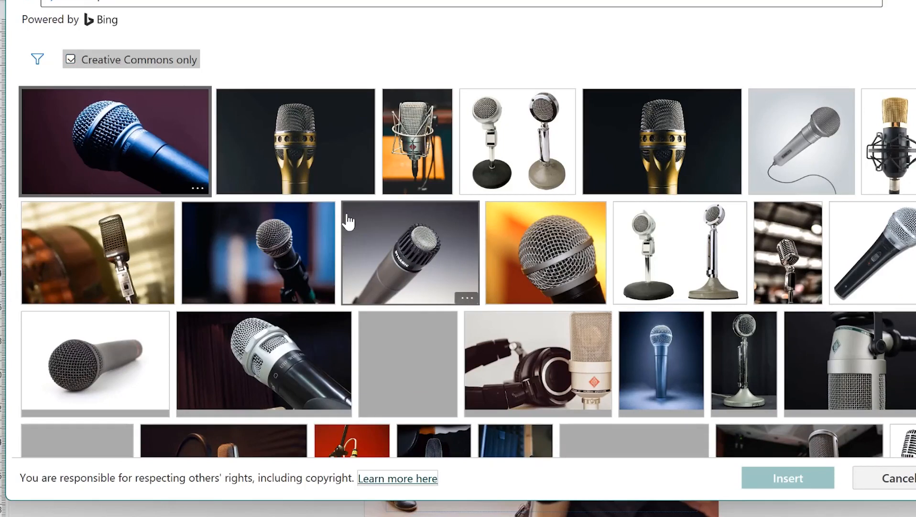
pyautogui.scroll(-1, 434, 249)
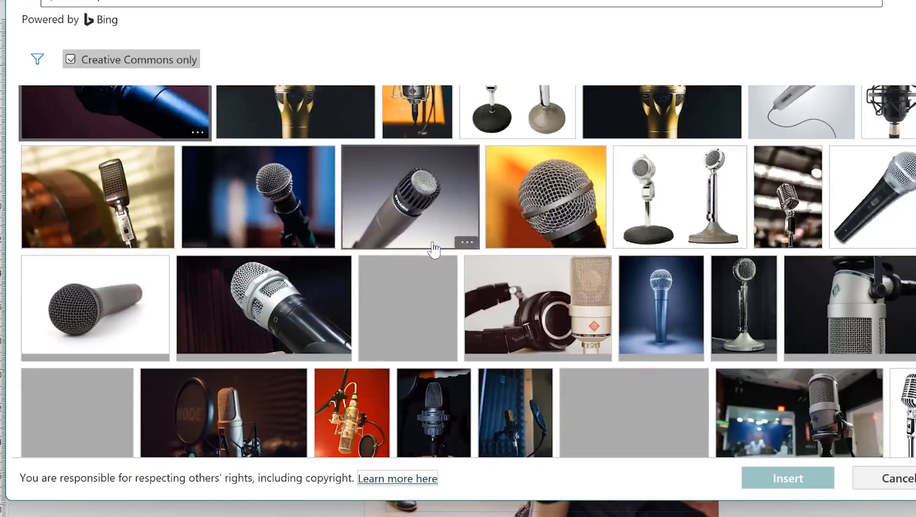
pyautogui.scroll(-1, 434, 246)
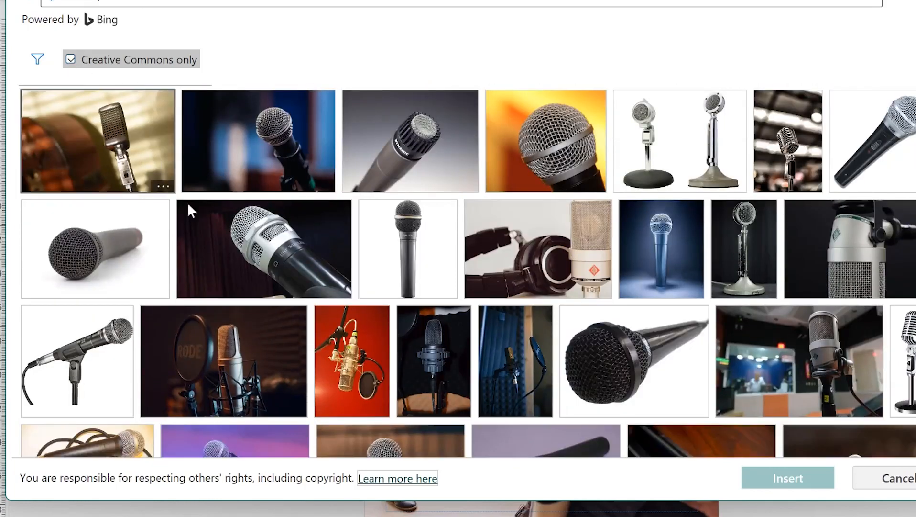
pyautogui.scroll(-10, 377, 243)
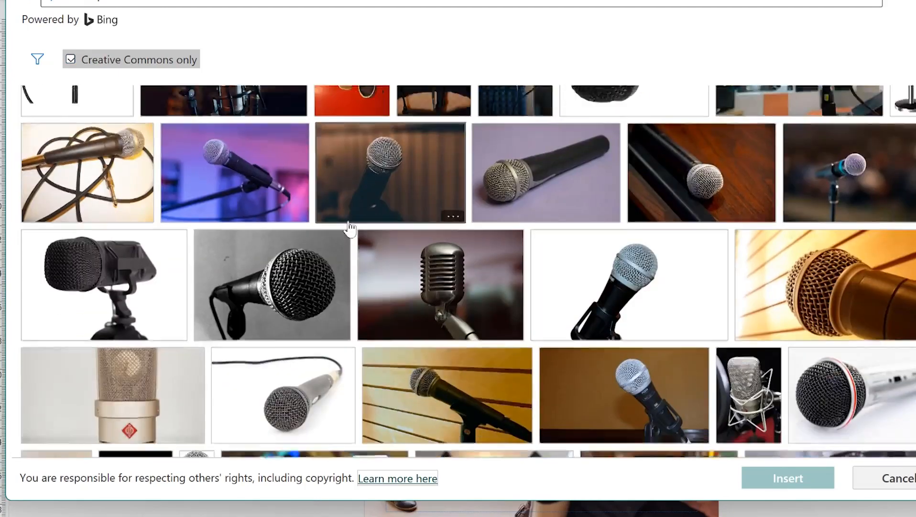
pyautogui.scroll(-10, 441, 279)
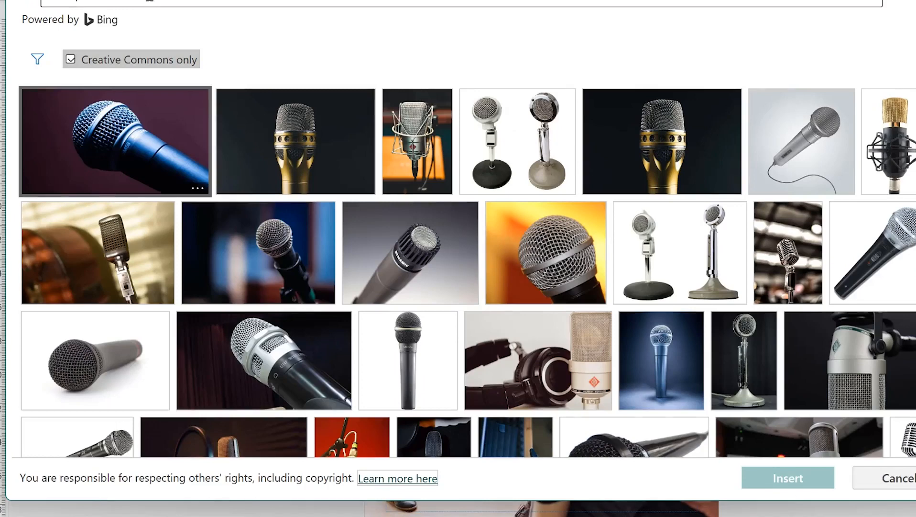
# Step: Refine the search to 'microphone transparent' and insert the blue condenser microphone
pyautogui.click(152, 1)
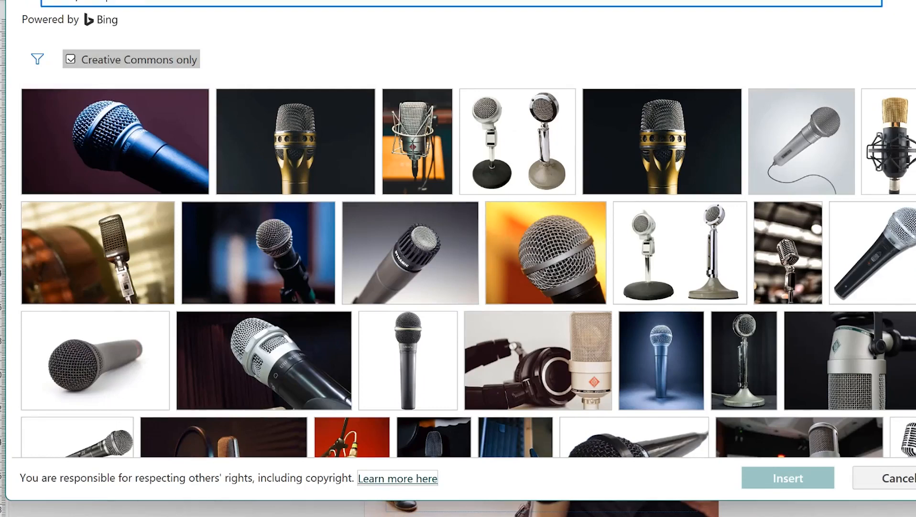
pyautogui.write('transparent')
pyautogui.press('Return')
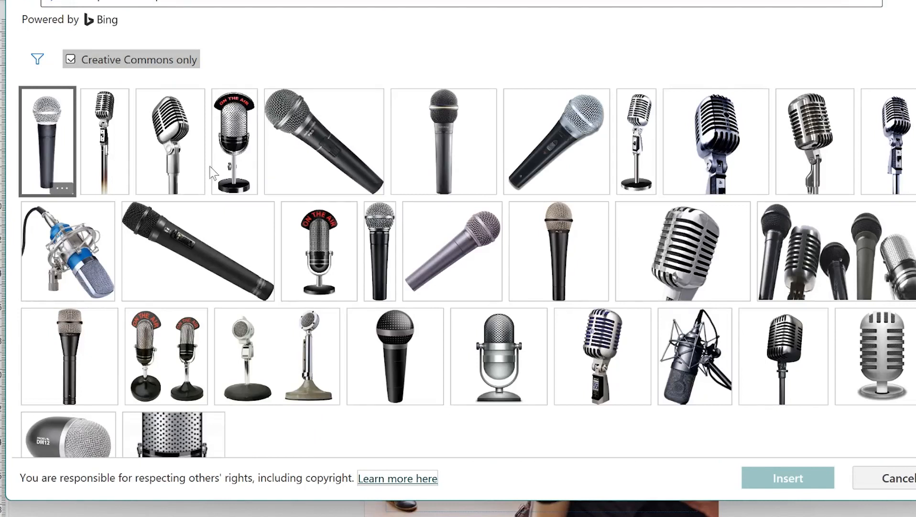
pyautogui.click(89, 258)
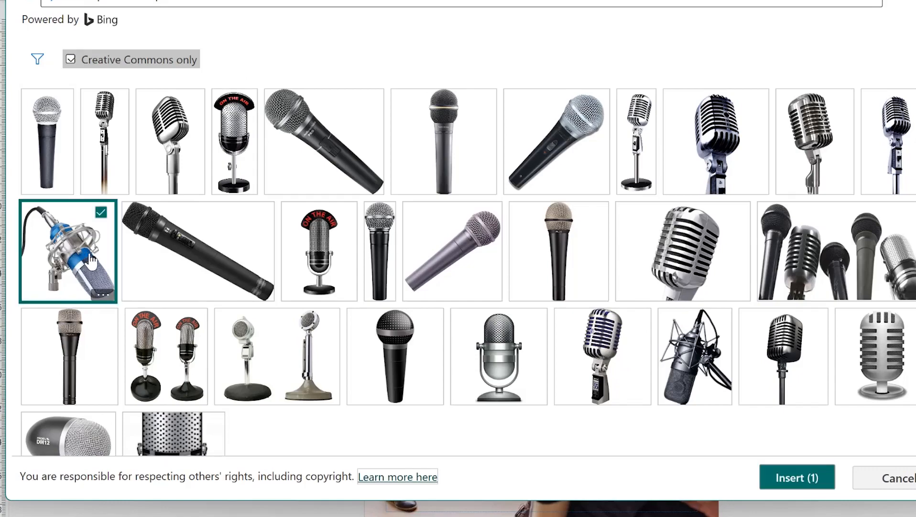
pyautogui.click(754, 478)
# Step: Shrink the microphone and place it right of the presenter's outstretched hand
pyautogui.moveTo(536, 268); pyautogui.dragTo(579, 143)
pyautogui.moveTo(581, 104)
pyautogui.mouseDown()
pyautogui.moveTo(502, 259)
pyautogui.moveTo(520, 230)
pyautogui.moveTo(519, 185)
pyautogui.moveTo(569, 94)
pyautogui.mouseUp()
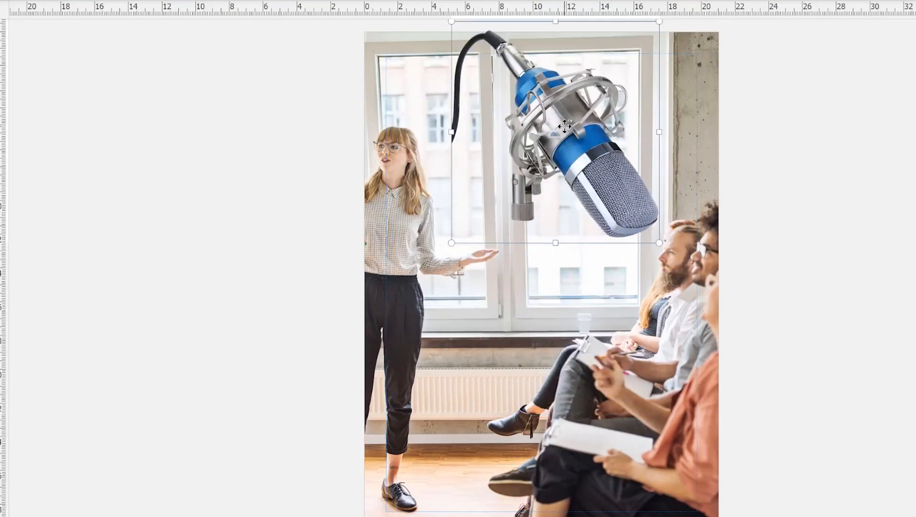
pyautogui.moveTo(660, 22); pyautogui.dragTo(629, 53)
pyautogui.moveTo(563, 151); pyautogui.dragTo(573, 176)
pyautogui.click(832, 214)
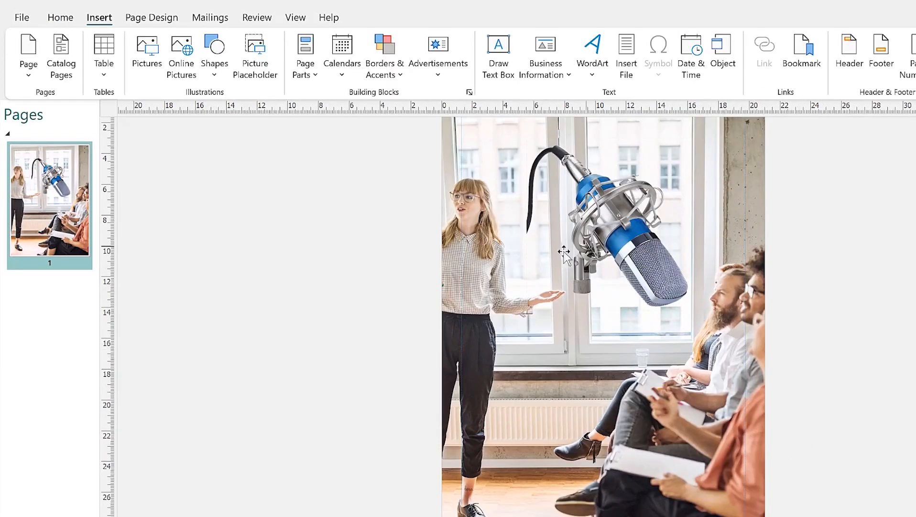
pyautogui.scroll(1, 762, 290)
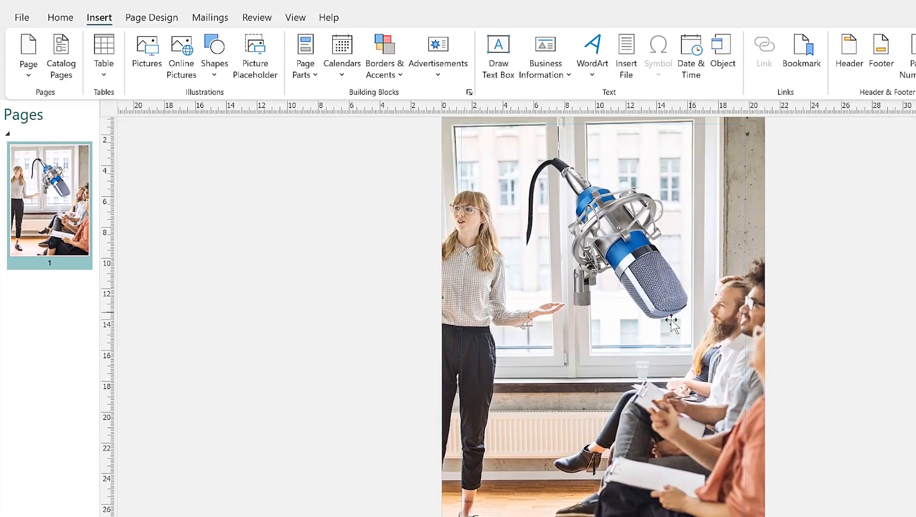
pyautogui.click(60, 18)
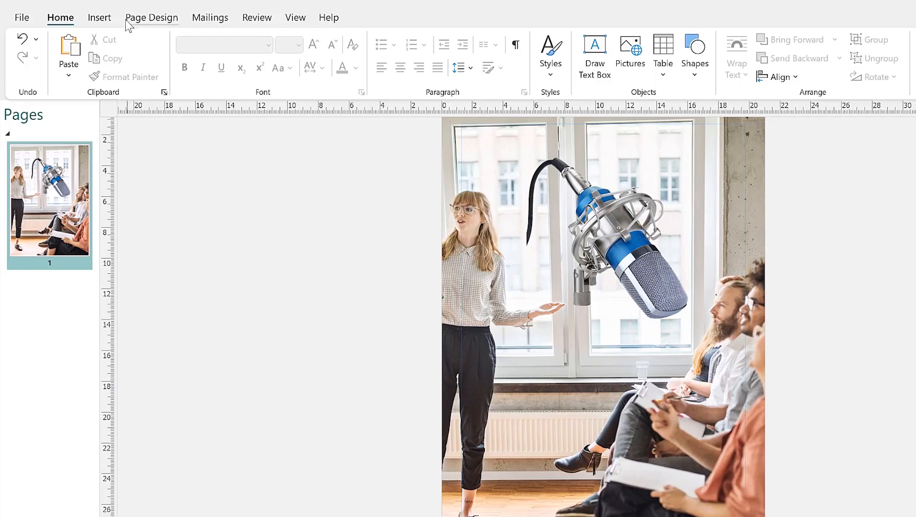
pyautogui.click(100, 18)
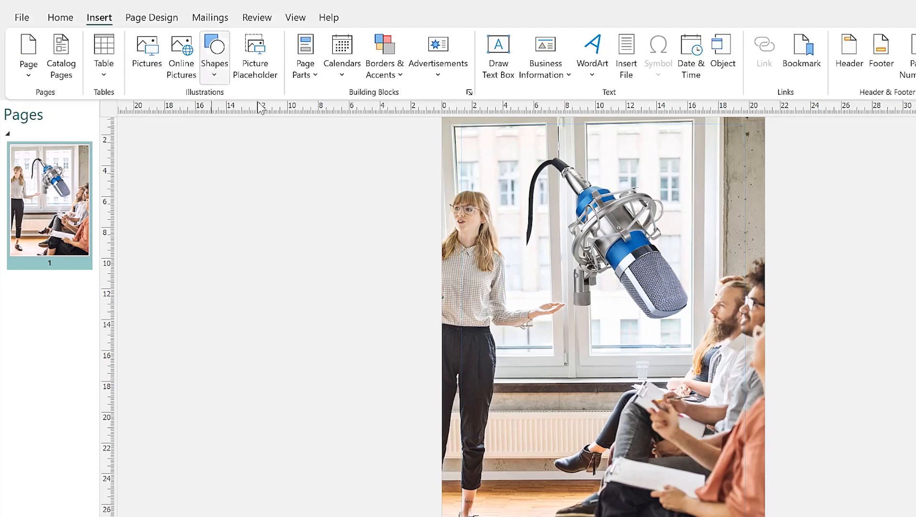
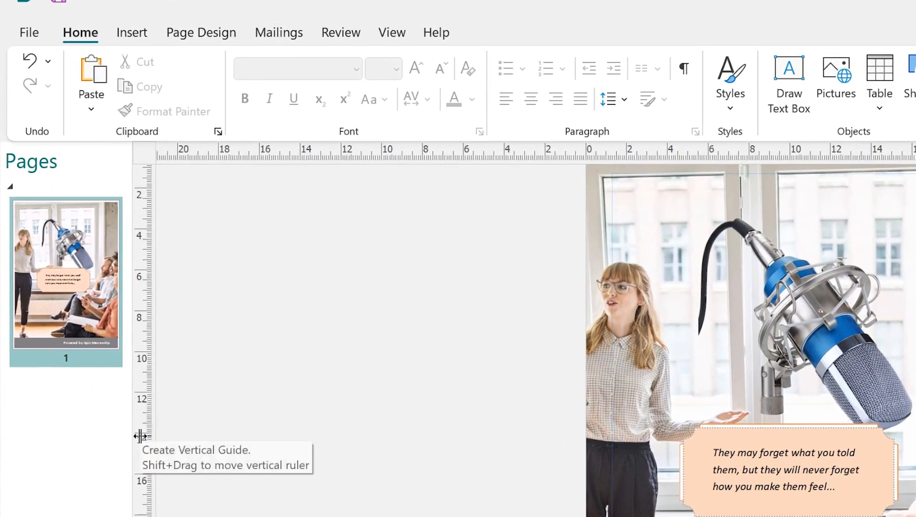
# Step: Place two vertical guides and one horizontal ruler guide around the quote box and microphone
pyautogui.moveTo(138, 444); pyautogui.dragTo(779, 461)
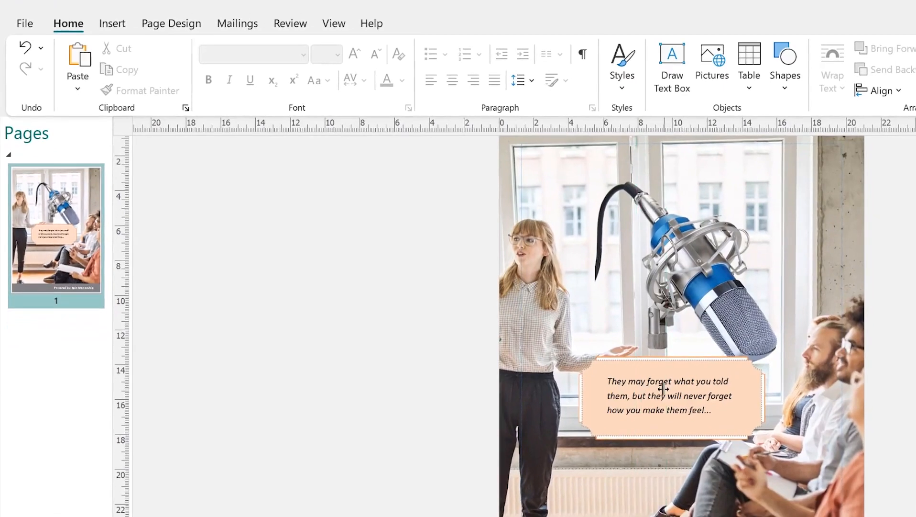
pyautogui.moveTo(663, 388); pyautogui.dragTo(682, 384)
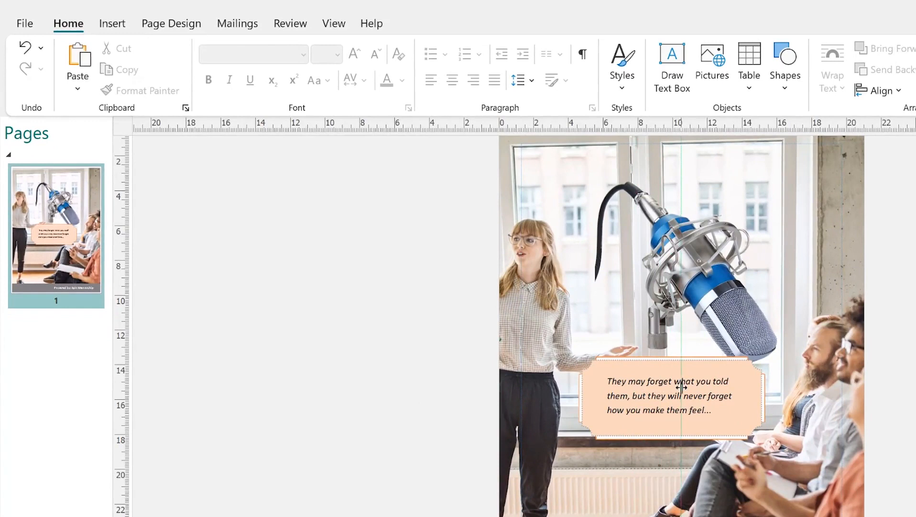
pyautogui.moveTo(682, 386); pyautogui.dragTo(682, 387)
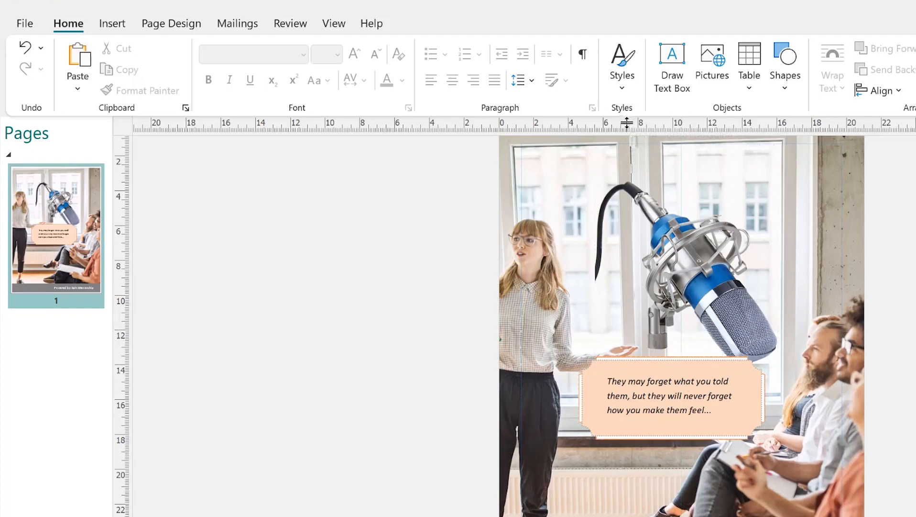
pyautogui.moveTo(626, 126); pyautogui.dragTo(594, 396)
pyautogui.moveTo(121, 350); pyautogui.dragTo(595, 421)
pyautogui.scroll(1, 680, 271)
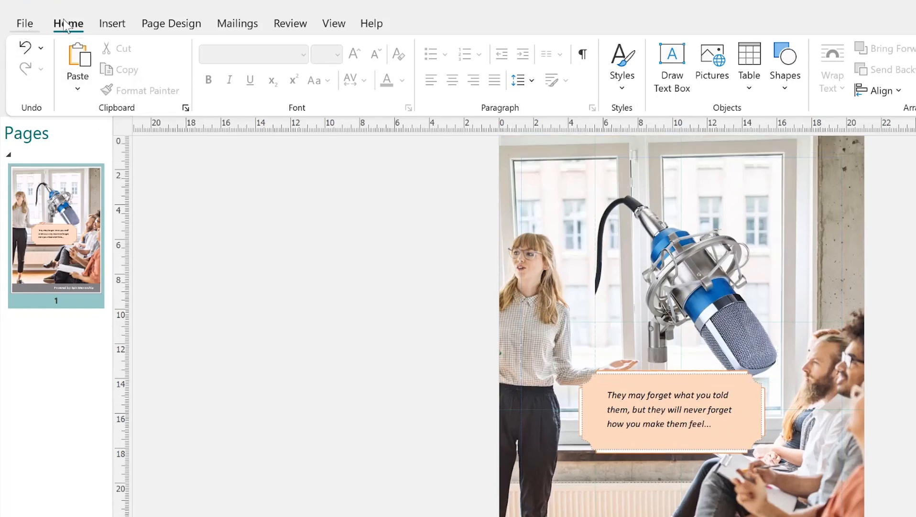
# Step: Save the publication as 'pub 1' in the Videos > NEW > Publisher folder
pyautogui.click(18, 24)
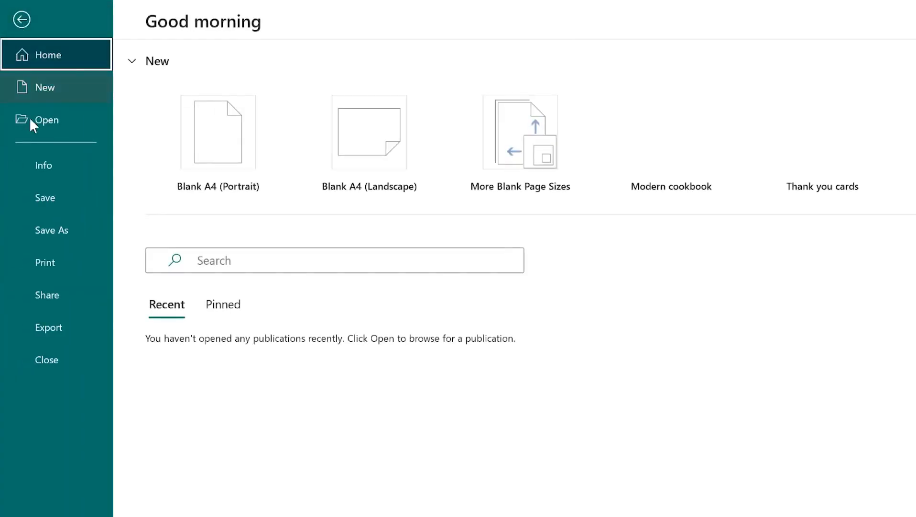
pyautogui.click(53, 196)
pyautogui.click(226, 306)
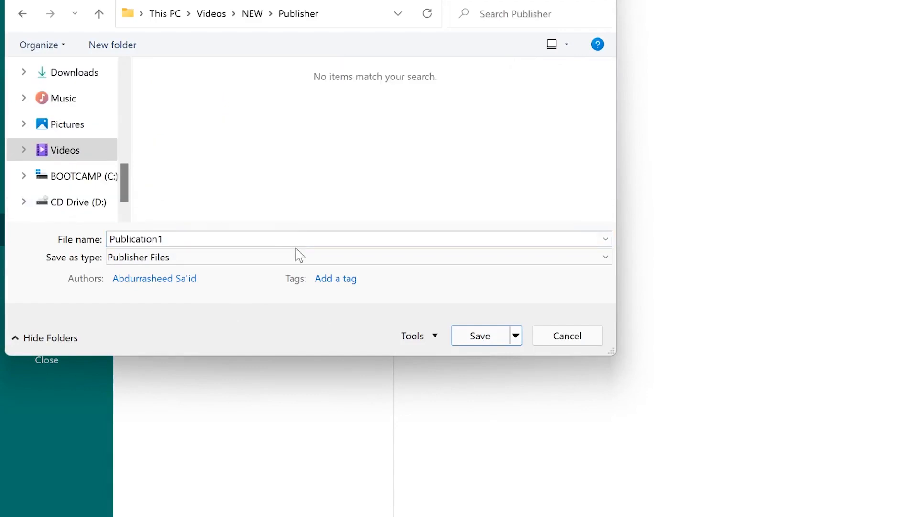
pyautogui.doubleClick(255, 241)
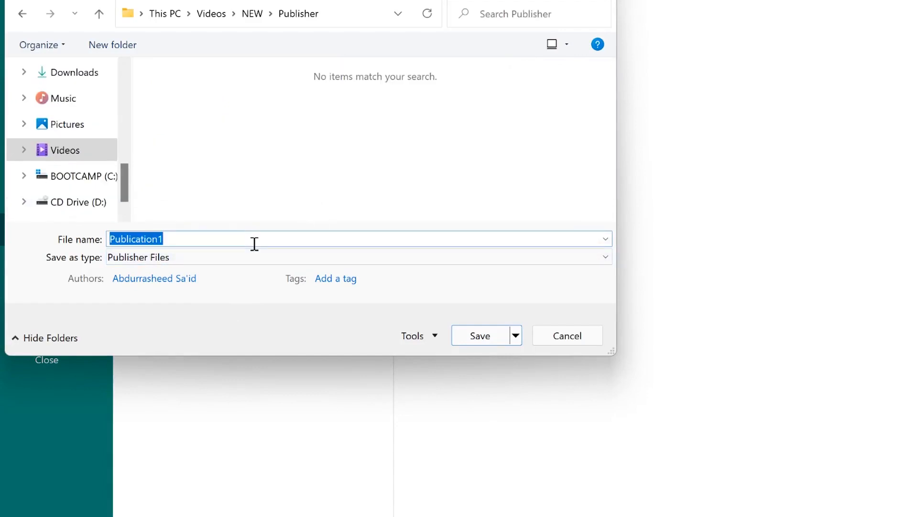
pyautogui.write('pub 1')
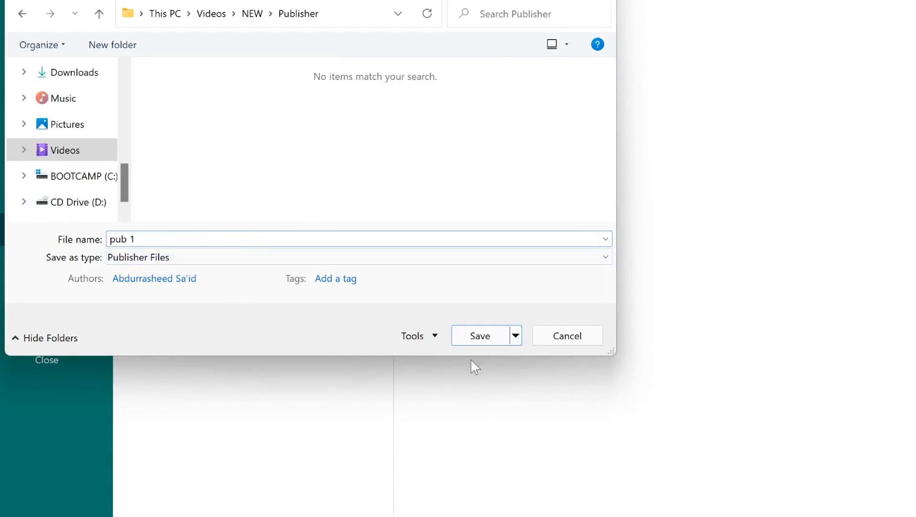
pyautogui.click(477, 339)
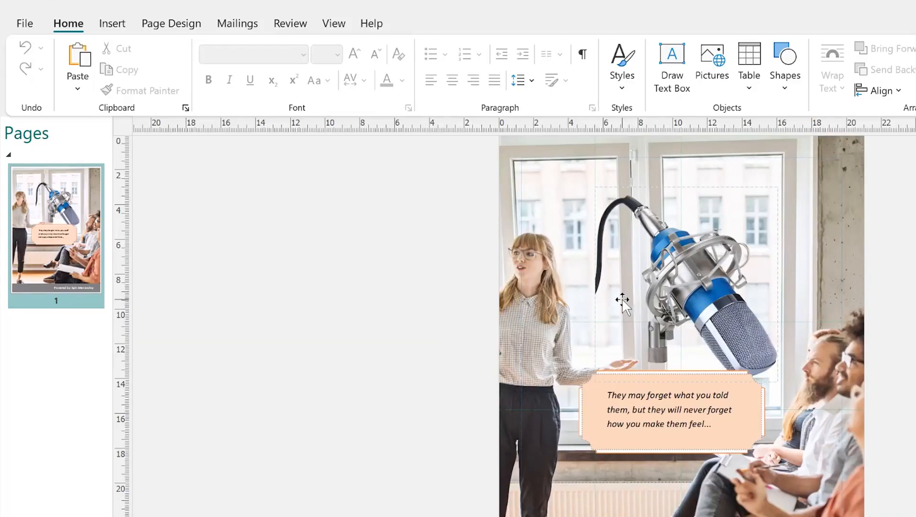
# Step: Review the Print, Share, Email Preview and Export pages for the flyer
pyautogui.click(19, 25)
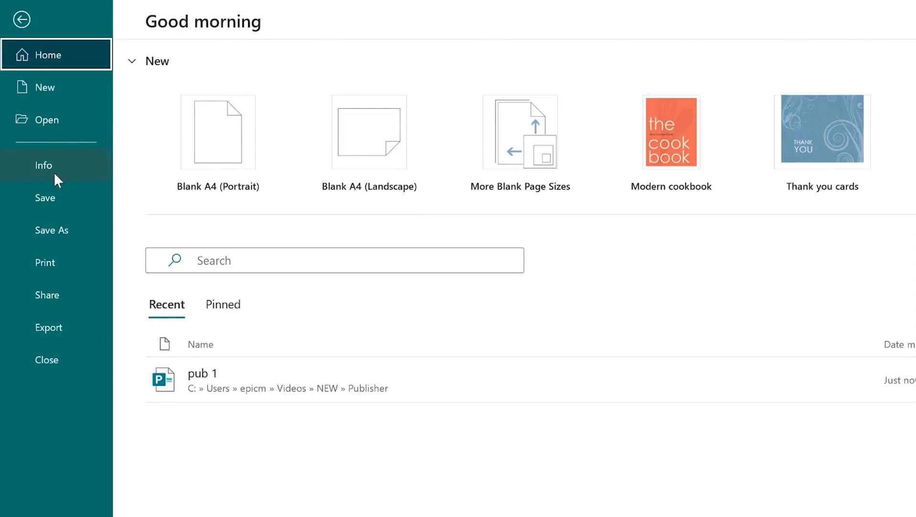
pyautogui.click(41, 264)
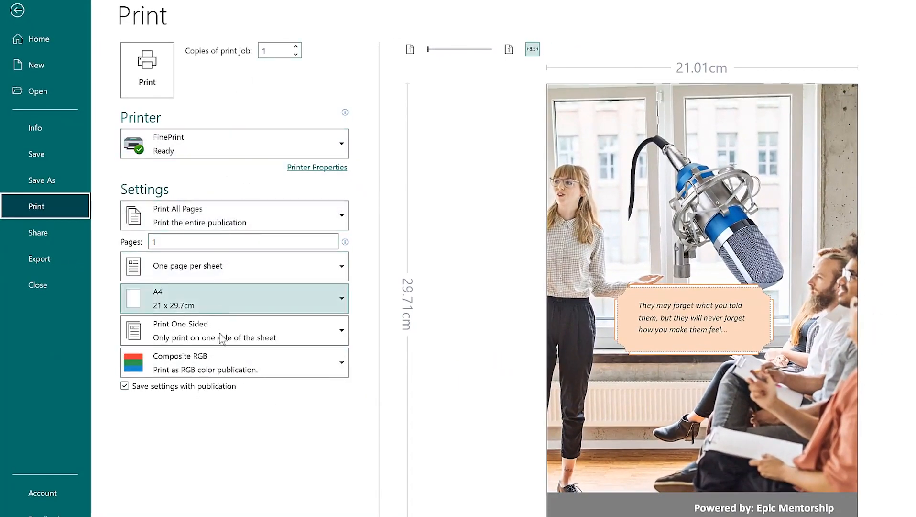
pyautogui.click(53, 230)
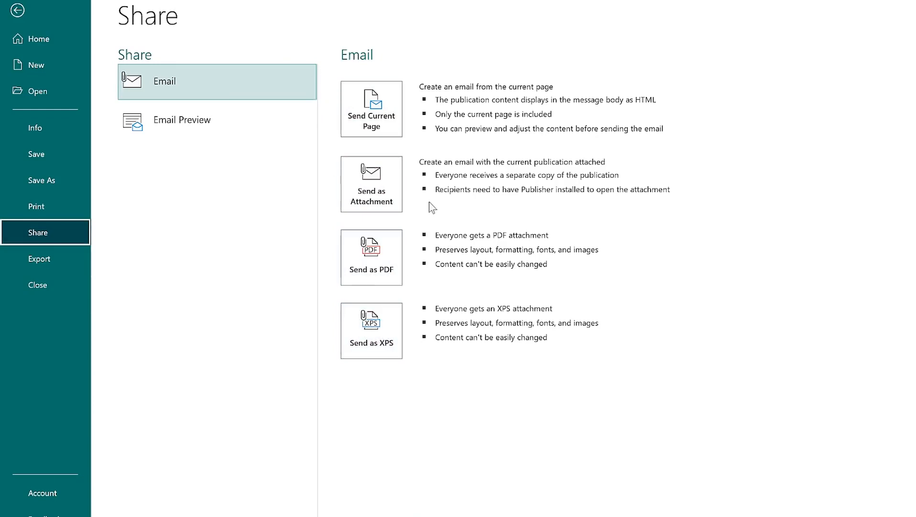
pyautogui.click(208, 129)
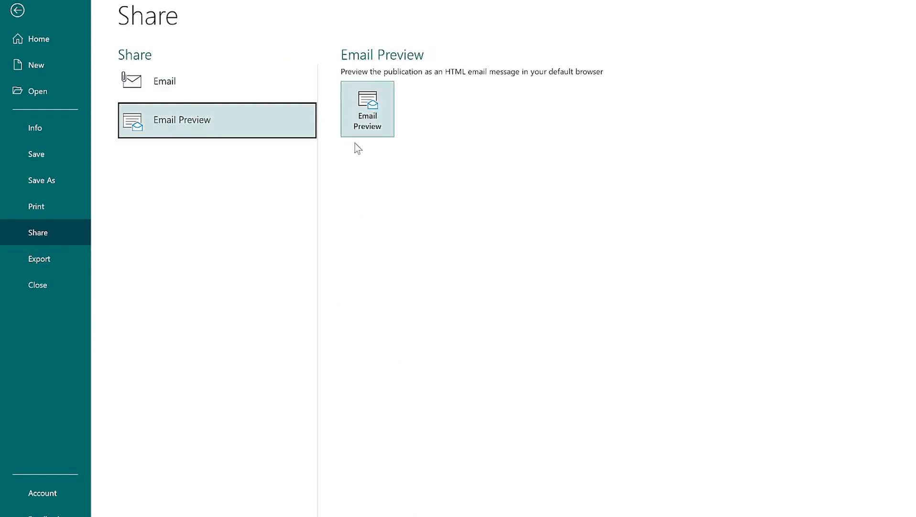
pyautogui.click(49, 255)
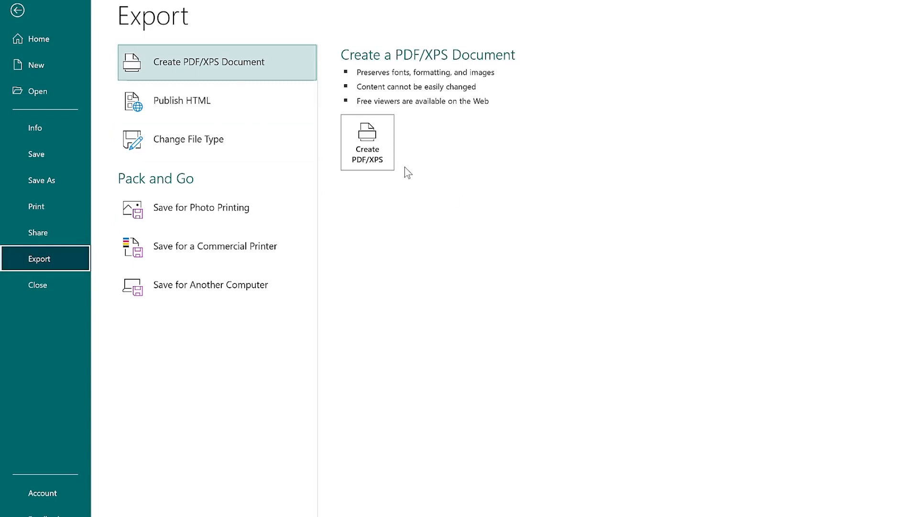
# Step: Review the HTML, file type, photo, commercial printer and another-computer export options, then return to the flyer
pyautogui.click(207, 95)
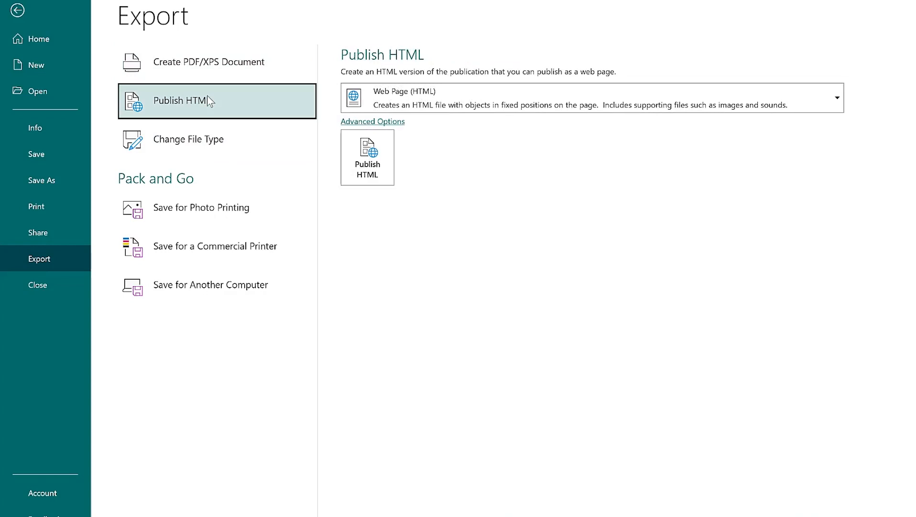
pyautogui.click(242, 142)
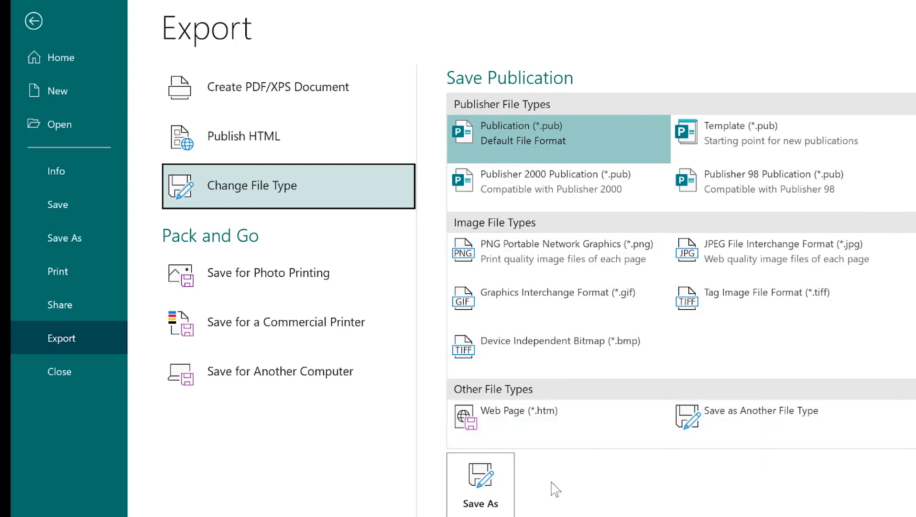
pyautogui.click(300, 292)
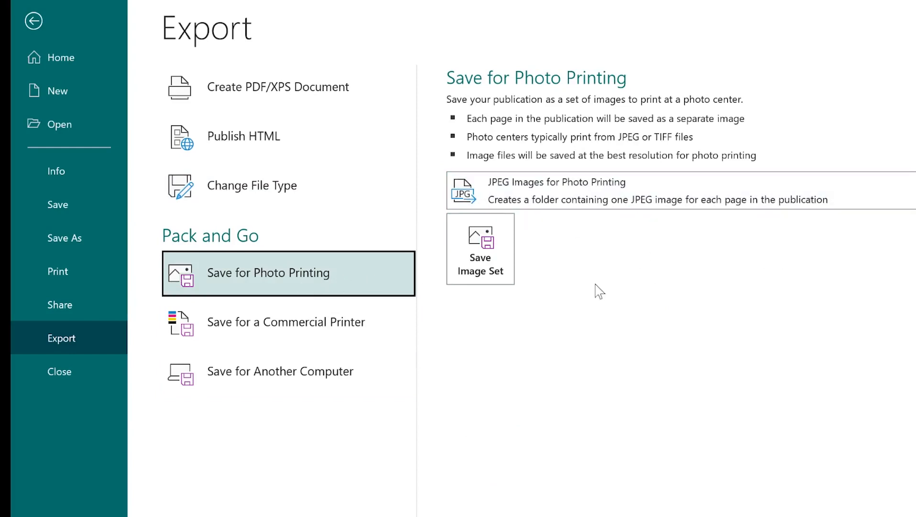
pyautogui.click(298, 325)
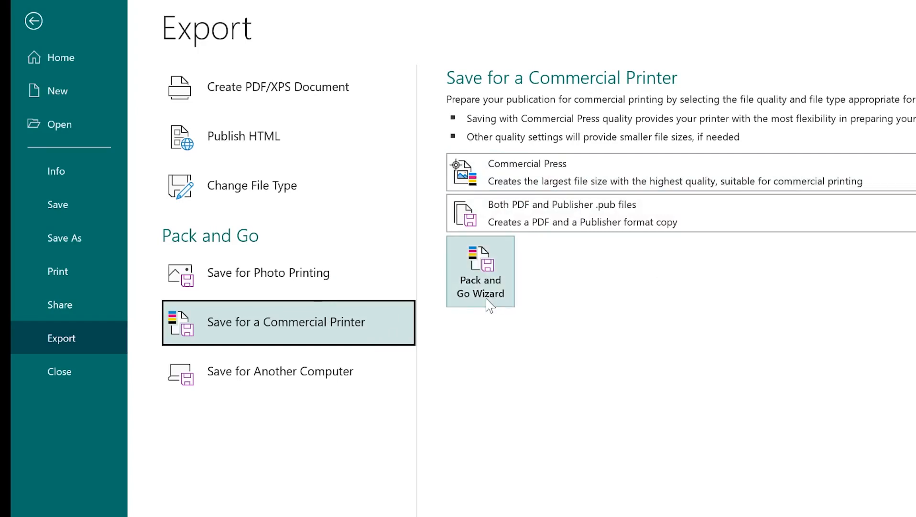
pyautogui.click(281, 379)
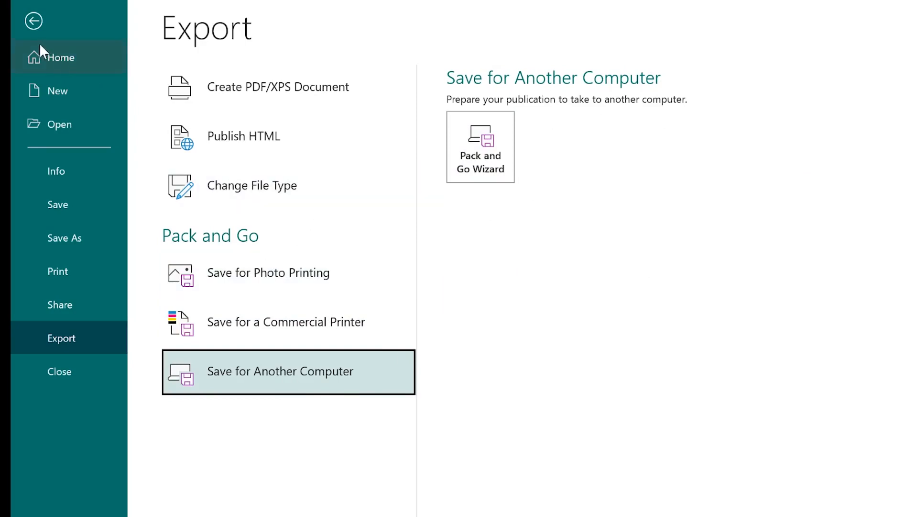
pyautogui.click(33, 22)
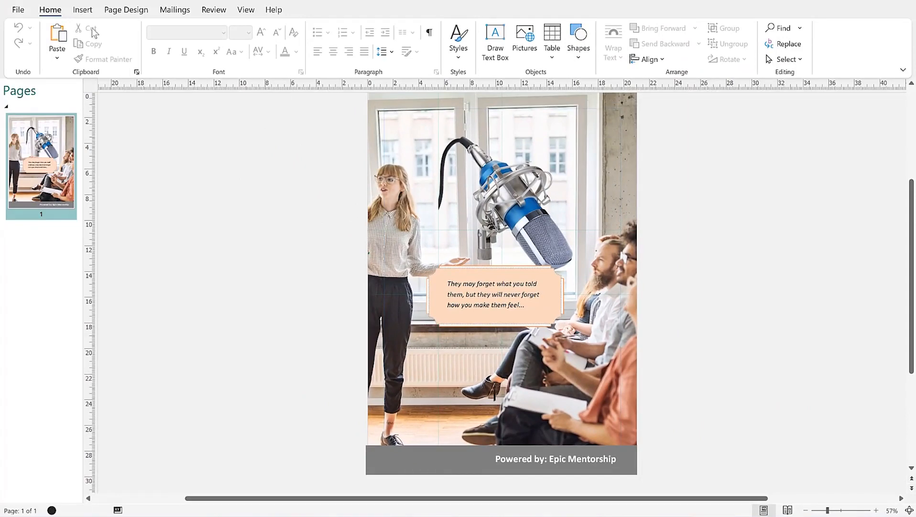
# Step: Browse the Page Parts and Advertisements galleries without inserting anything
pyautogui.click(70, 13)
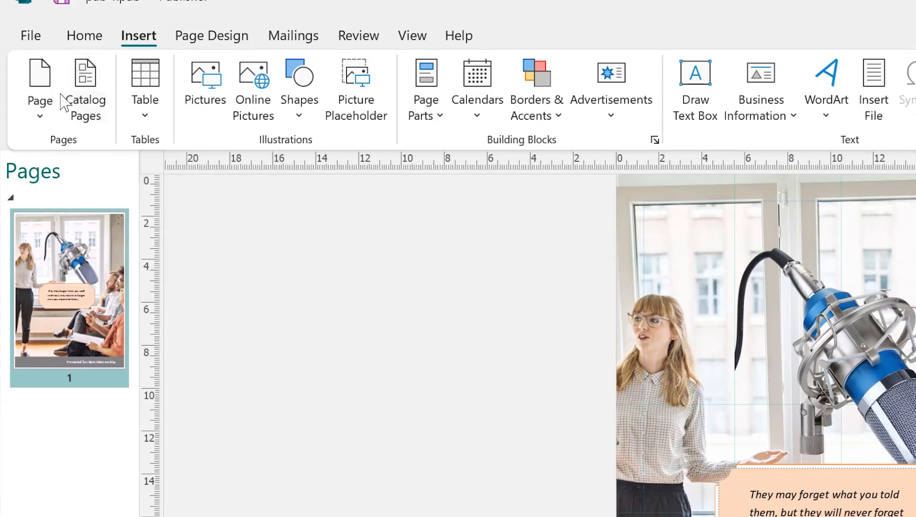
pyautogui.click(444, 118)
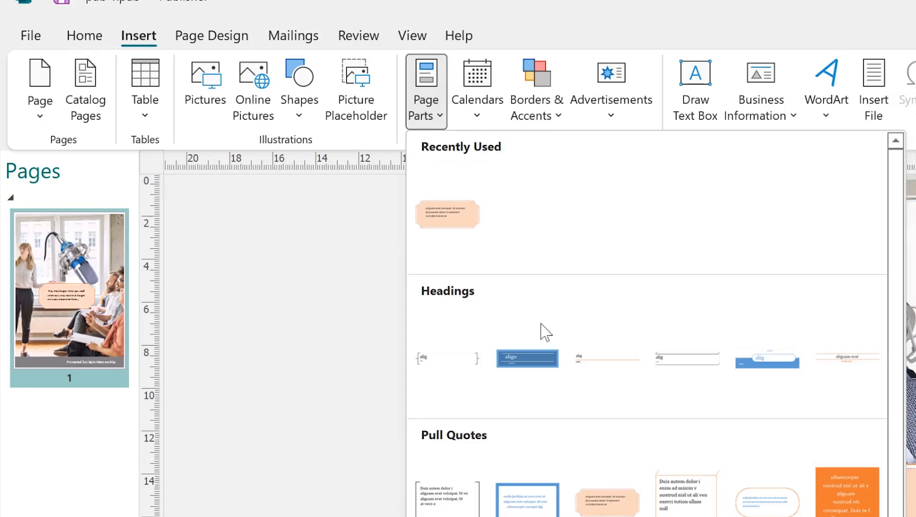
pyautogui.scroll(-5, 650, 474)
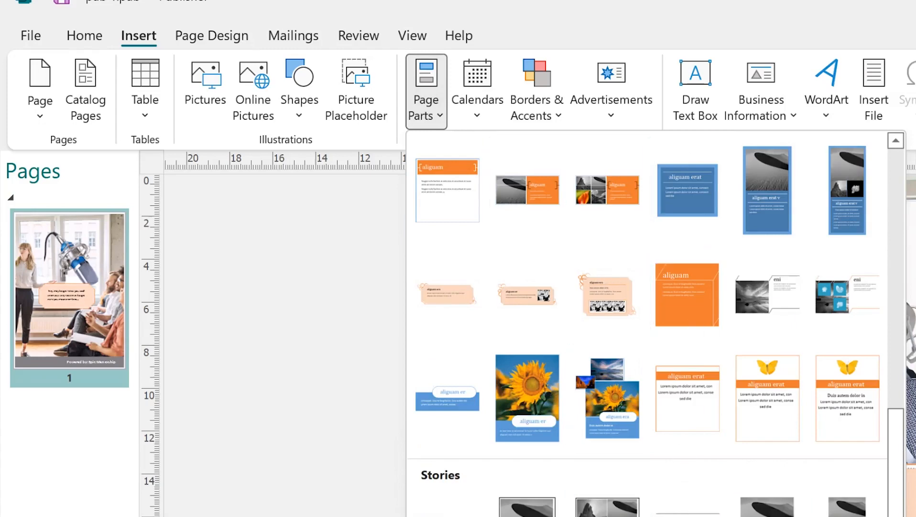
pyautogui.click(671, 10)
pyautogui.click(604, 122)
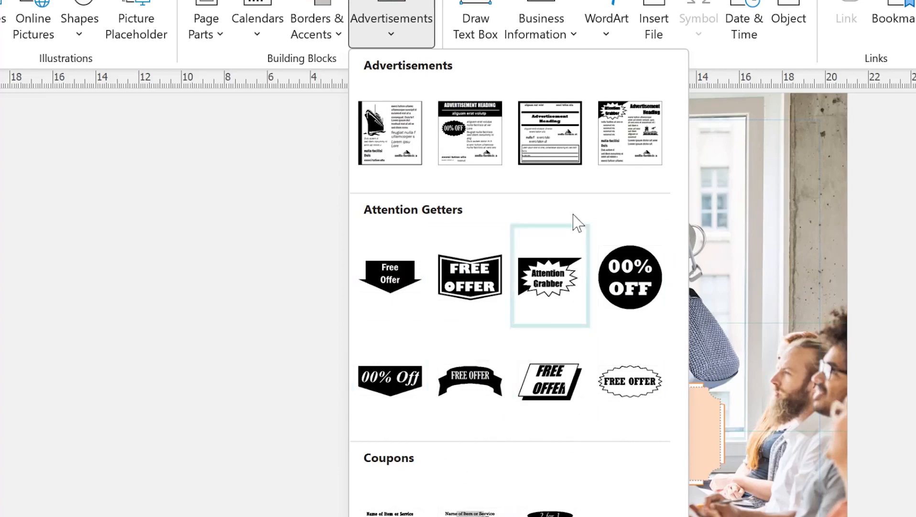
# Step: Browse the Business Information fields, then show the Master Pages choices for the flyer
pyautogui.click(576, 43)
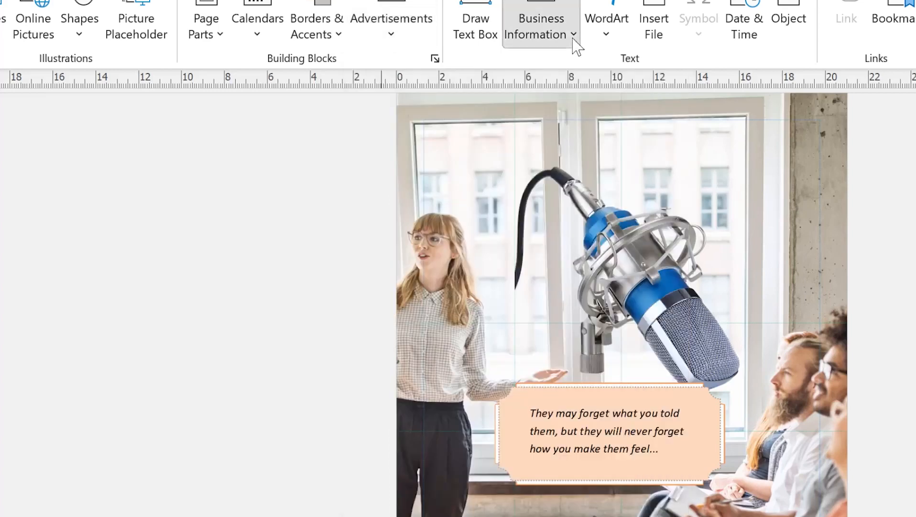
pyautogui.click(576, 43)
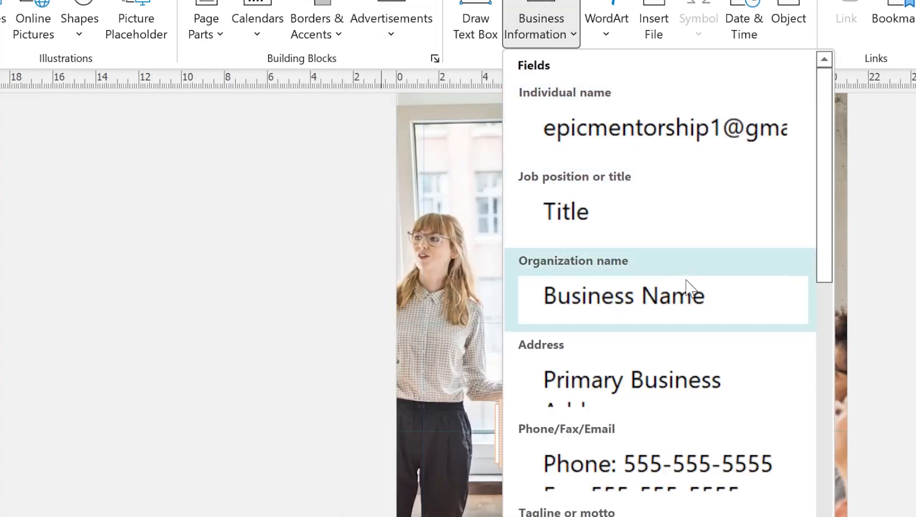
pyautogui.scroll(-5, 669, 239)
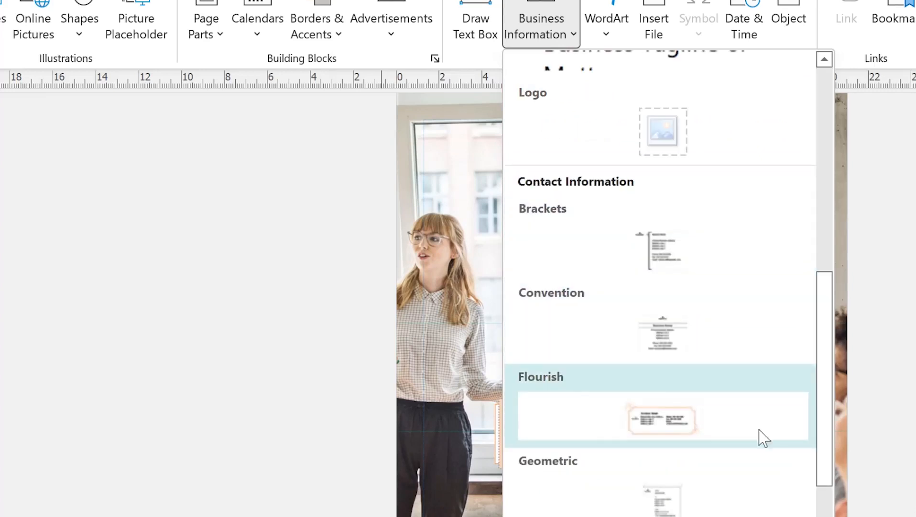
pyautogui.moveTo(824, 360); pyautogui.dragTo(844, 252)
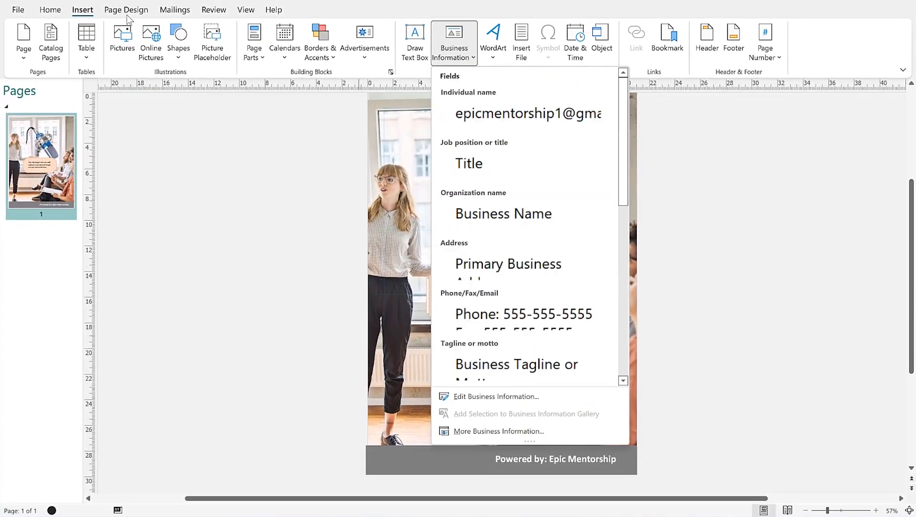
pyautogui.click(128, 16)
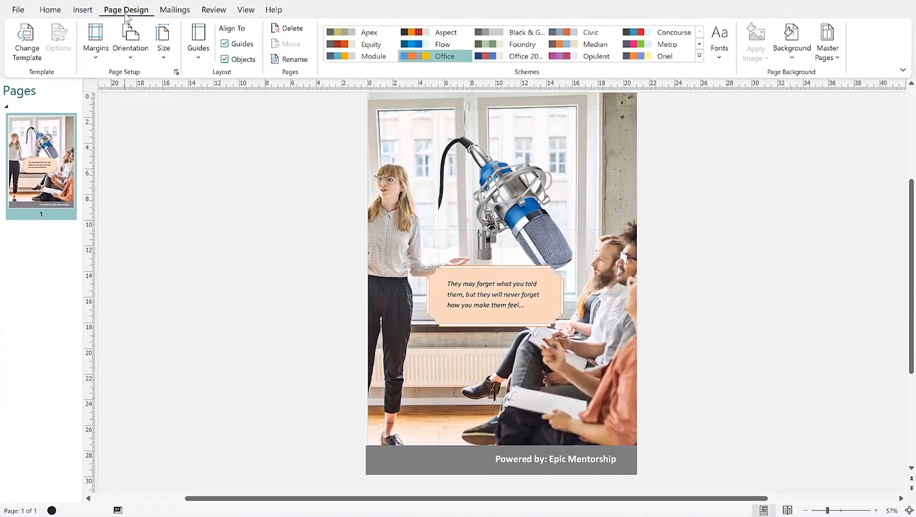
pyautogui.click(837, 59)
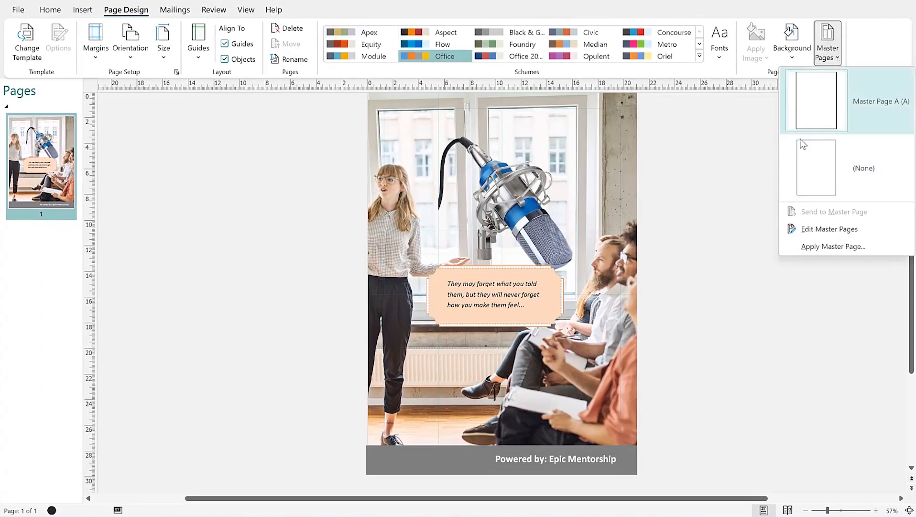
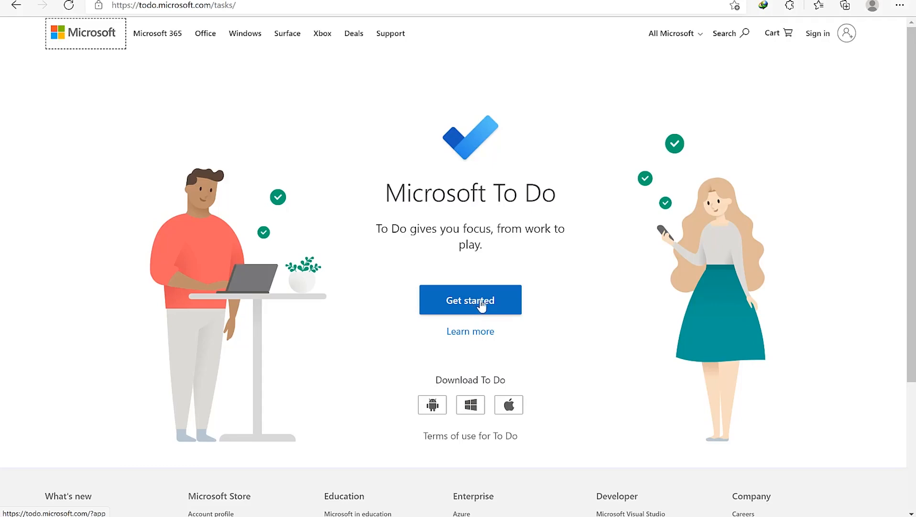
# Step: Launch To Do and add 'Preparing my speech' to My Day
pyautogui.click(485, 307)
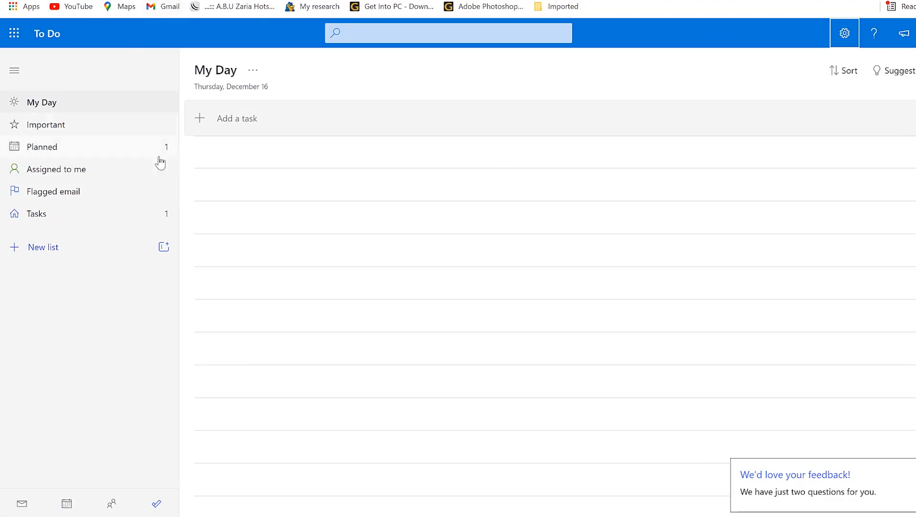
pyautogui.click(224, 119)
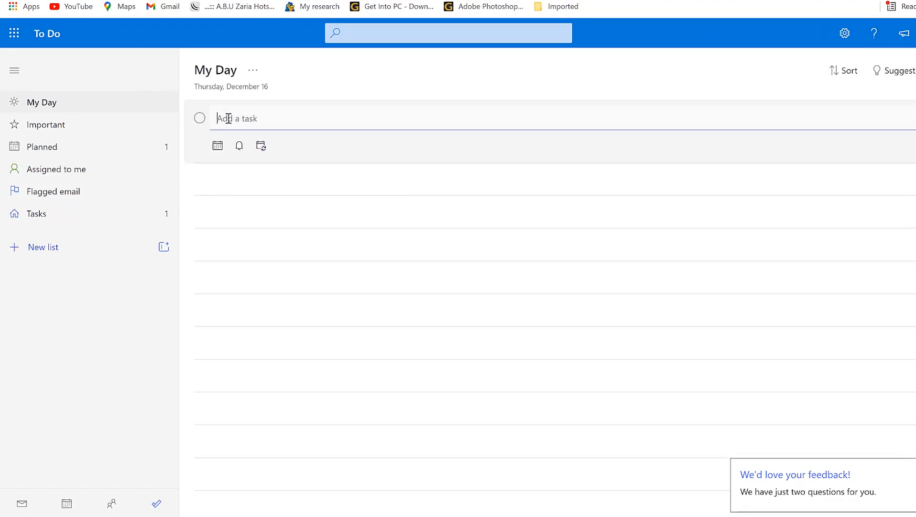
pyautogui.write('Preparing my spee')
pyautogui.write('ch')
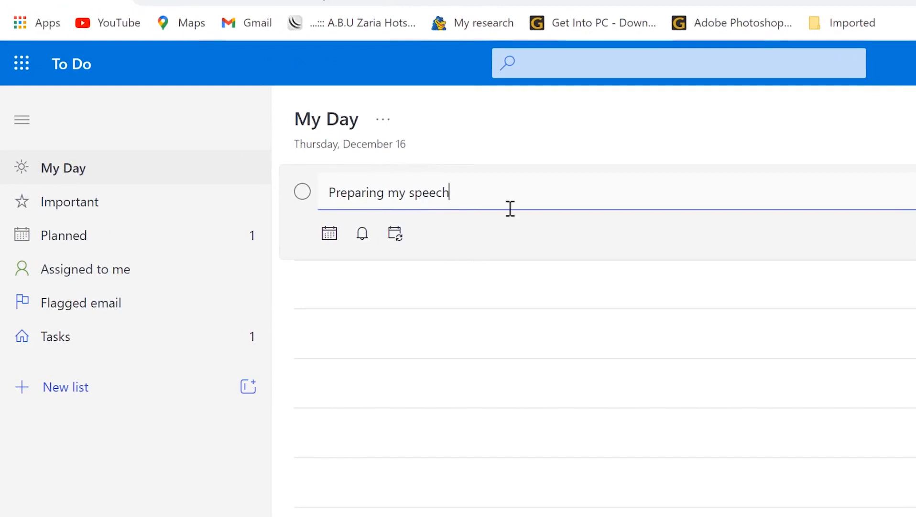
pyautogui.press('Return')
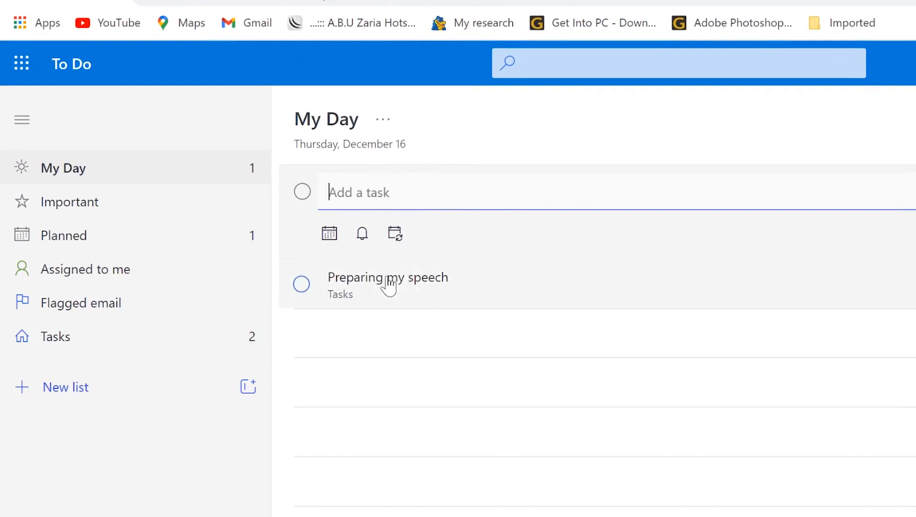
# Step: Add 'Writing journal' and 'Buying groceries' as further My Day tasks
pyautogui.write('Writing journal')
pyautogui.press('Return')
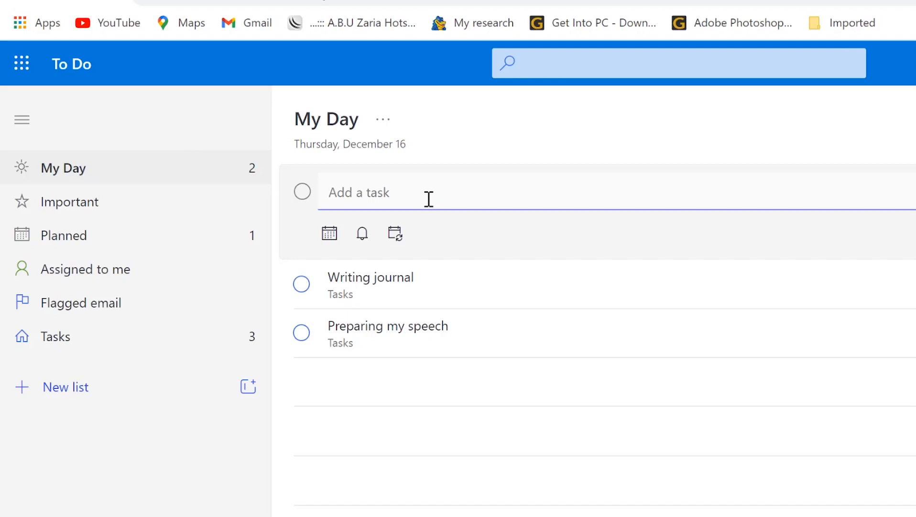
pyautogui.write('Buying gro')
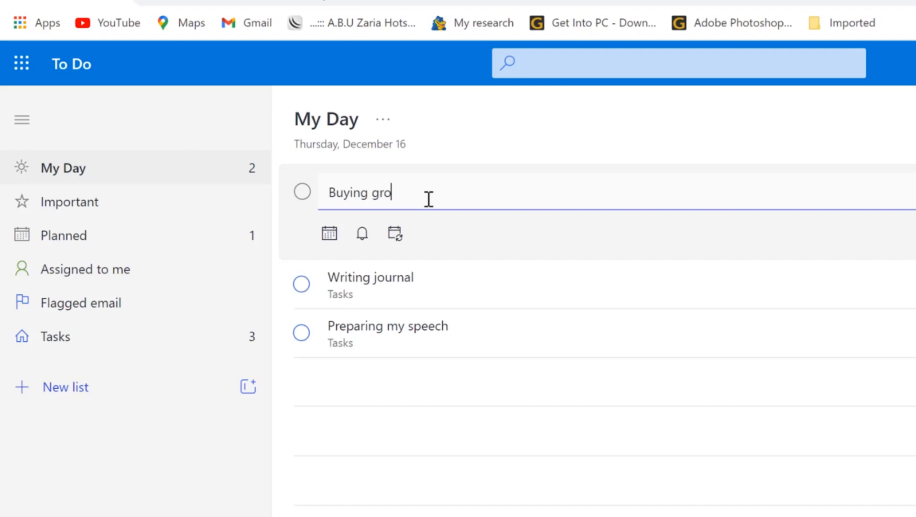
pyautogui.write('ceries')
pyautogui.press('Return')
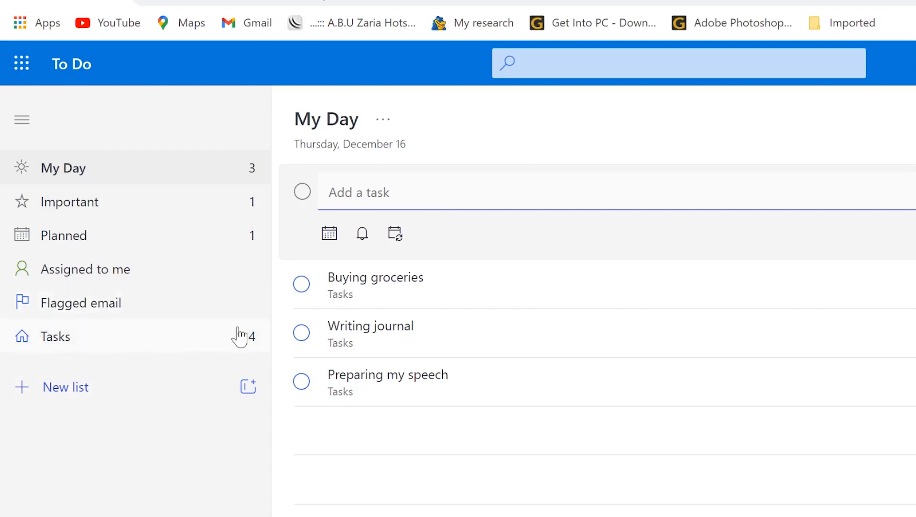
# Step: Create new lists named Work and Education
pyautogui.click(43, 388)
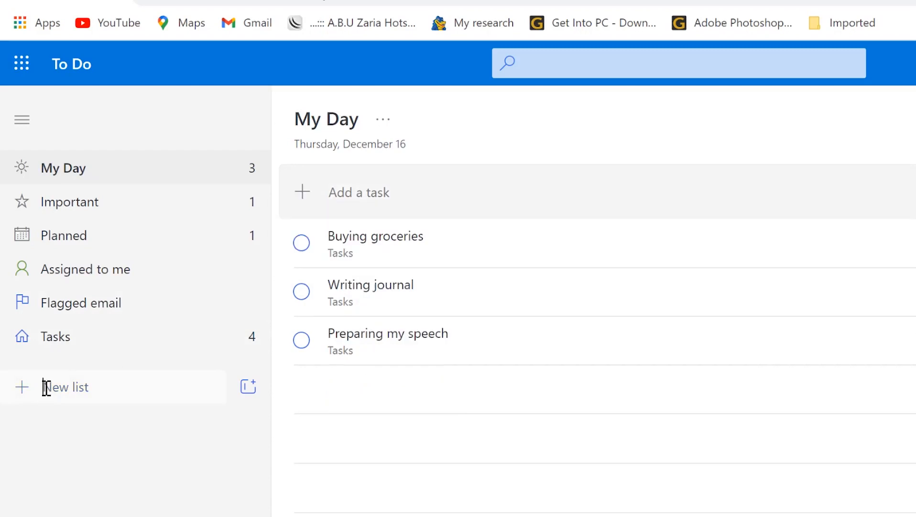
pyautogui.write('Work')
pyautogui.press('Return')
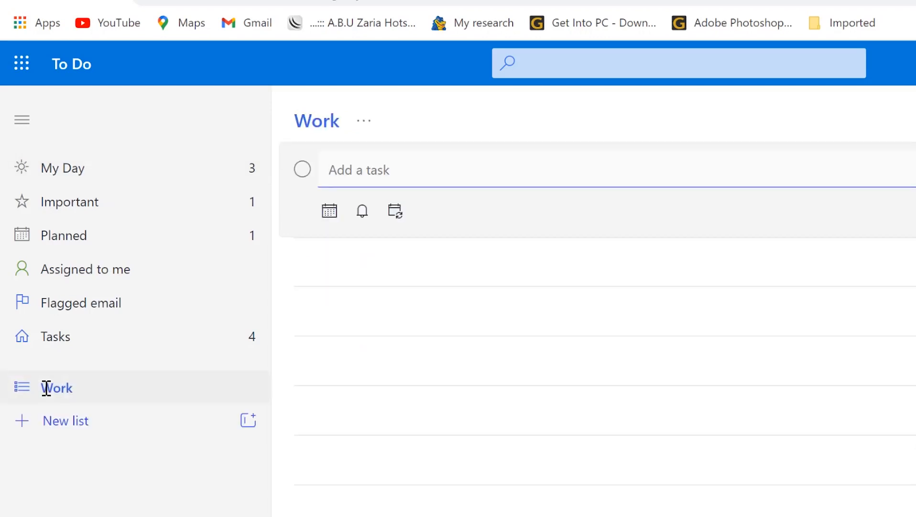
pyautogui.click(64, 416)
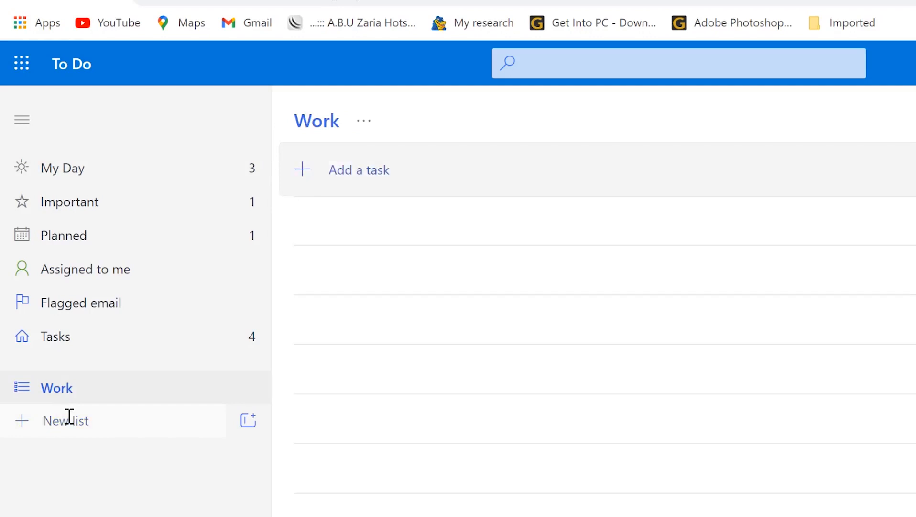
pyautogui.write('Education')
pyautogui.press('Return')
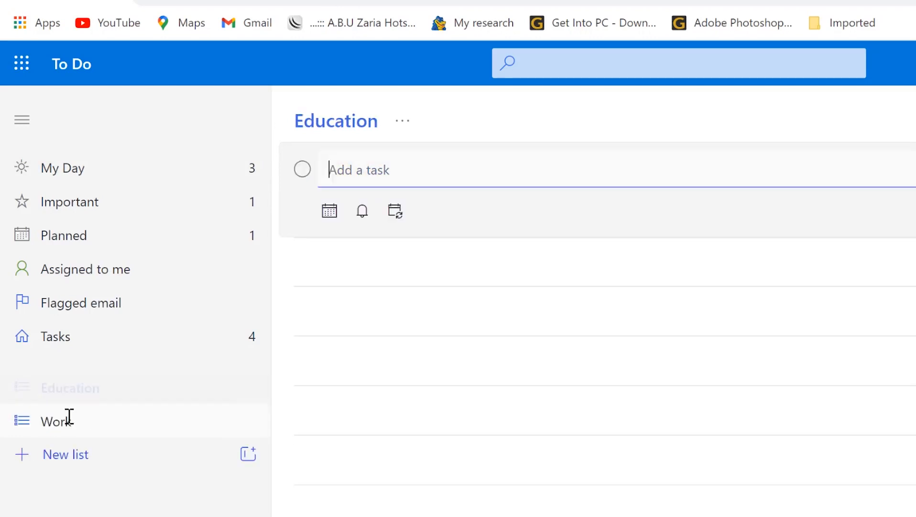
# Step: Create a Family list, then show the Tasks list
pyautogui.click(82, 454)
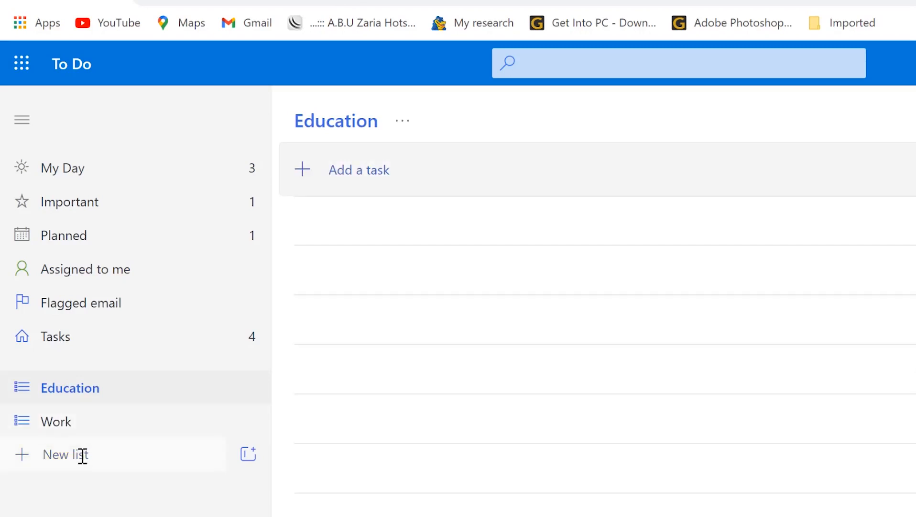
pyautogui.write('Family')
pyautogui.press('Return')
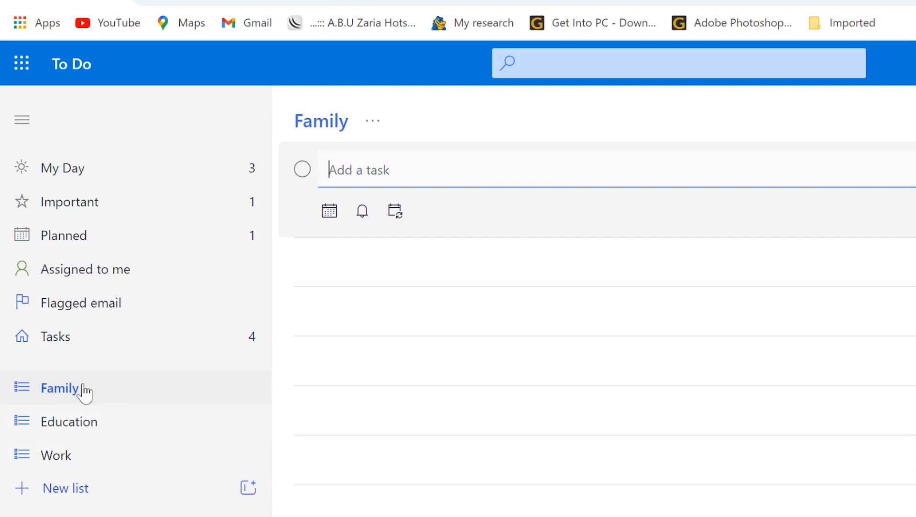
pyautogui.click(98, 346)
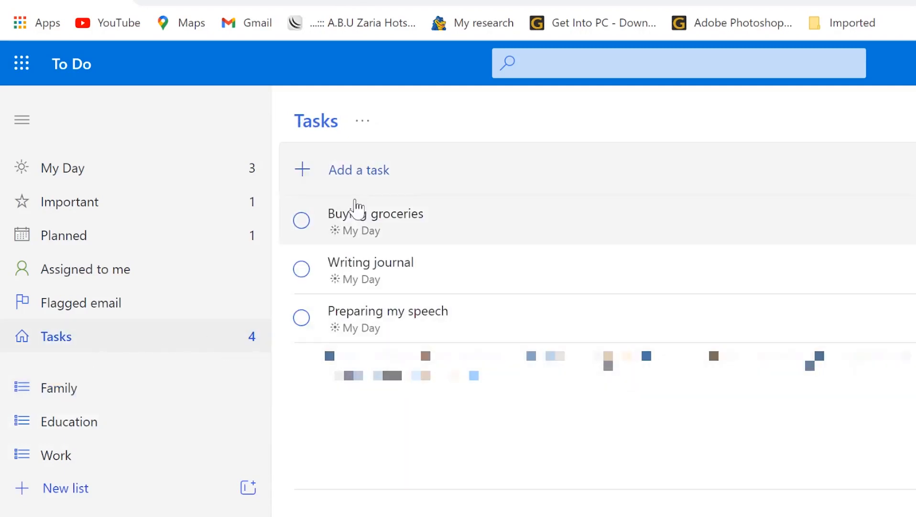
# Step: Drag Buying groceries into Family and Preparing my speech and Writing journal into Education, then open Work
pyautogui.moveTo(352, 212); pyautogui.dragTo(109, 380)
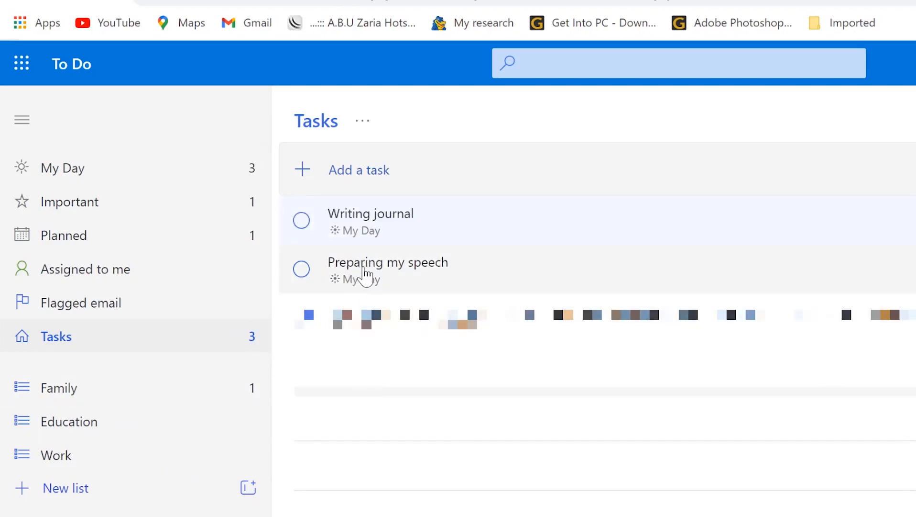
pyautogui.moveTo(367, 277); pyautogui.dragTo(67, 423)
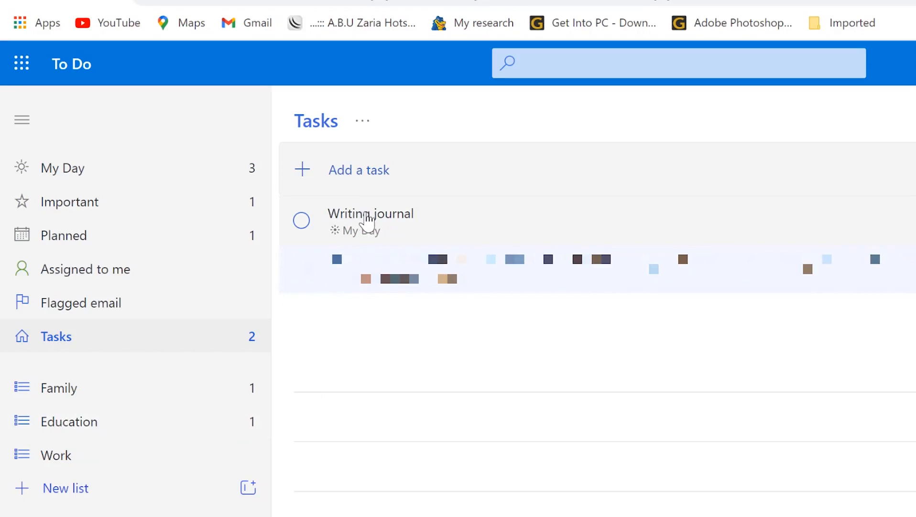
pyautogui.moveTo(364, 224); pyautogui.dragTo(172, 418)
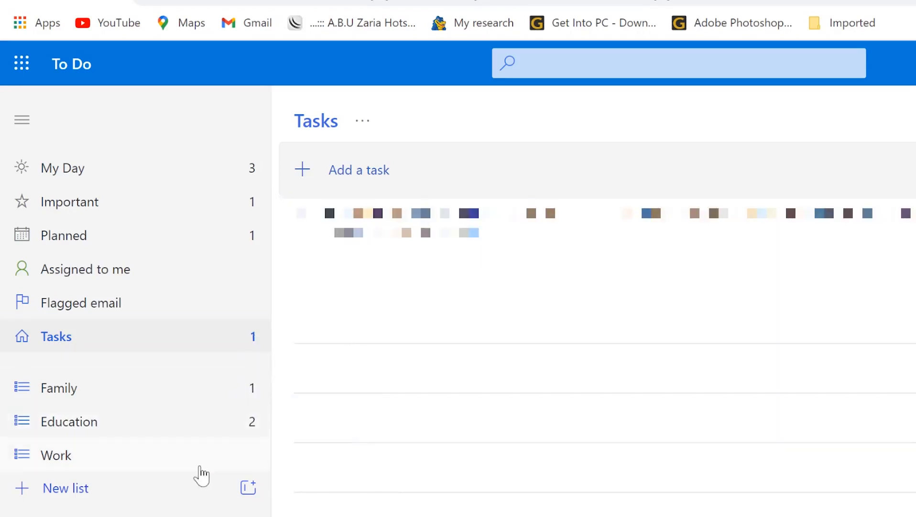
pyautogui.click(123, 467)
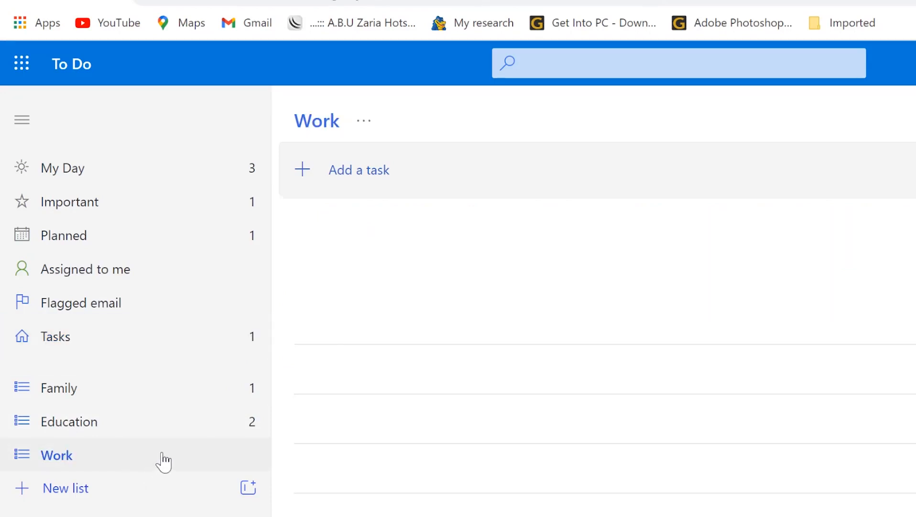
# Step: Add Marking question papers, Supervision and field work as tasks in Work
pyautogui.click(342, 177)
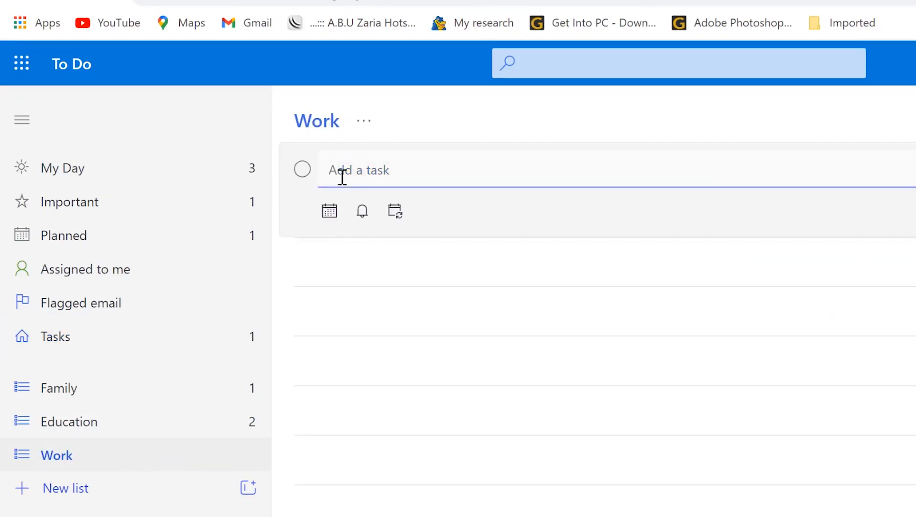
pyautogui.write('Marking question papers')
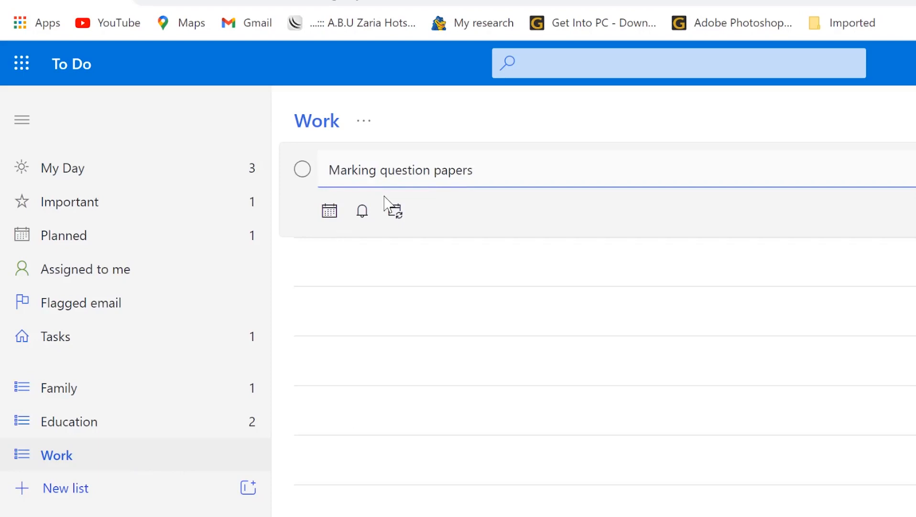
pyautogui.press('Return')
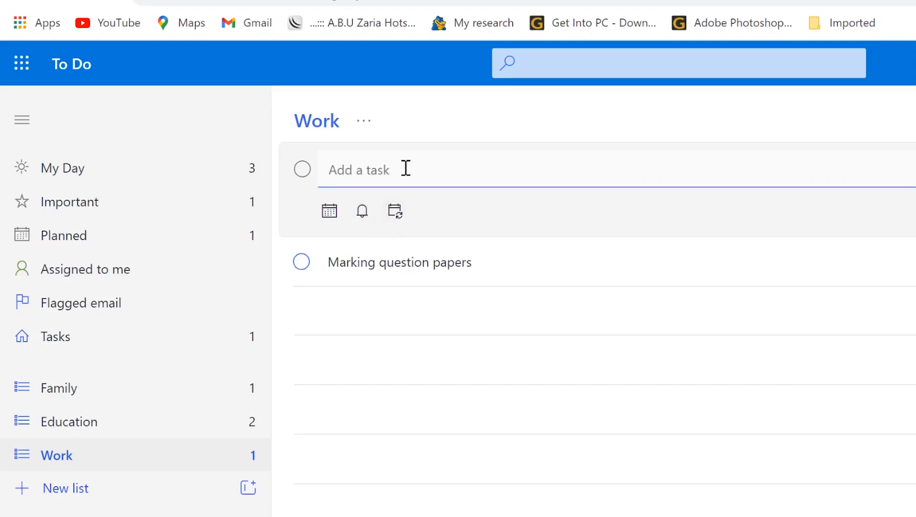
pyautogui.write('Supervision')
pyautogui.press('Return')
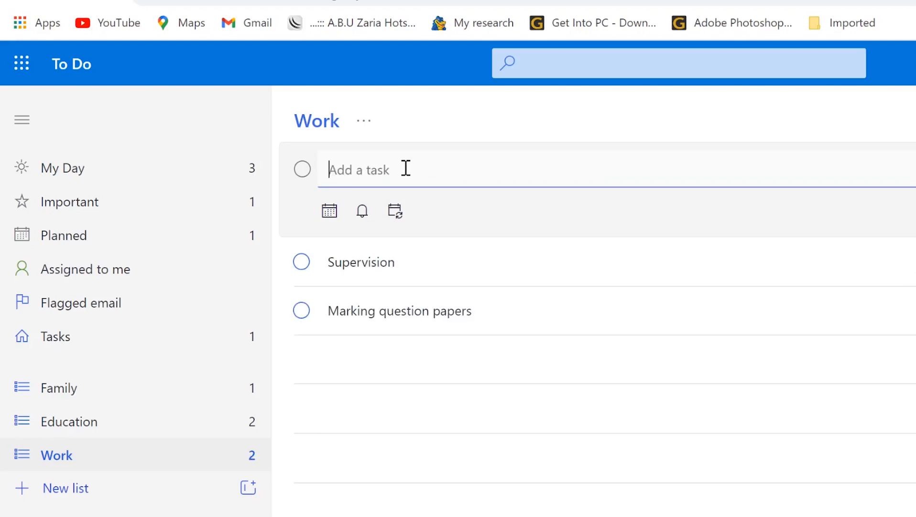
pyautogui.write('filld work')
pyautogui.press('Return')
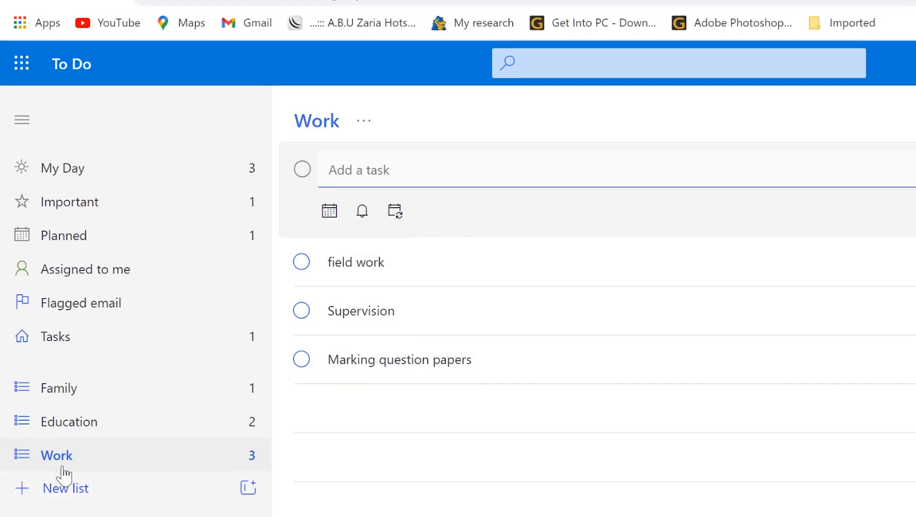
# Step: Check the Education and Family lists, then open field work's details in Work
pyautogui.click(67, 431)
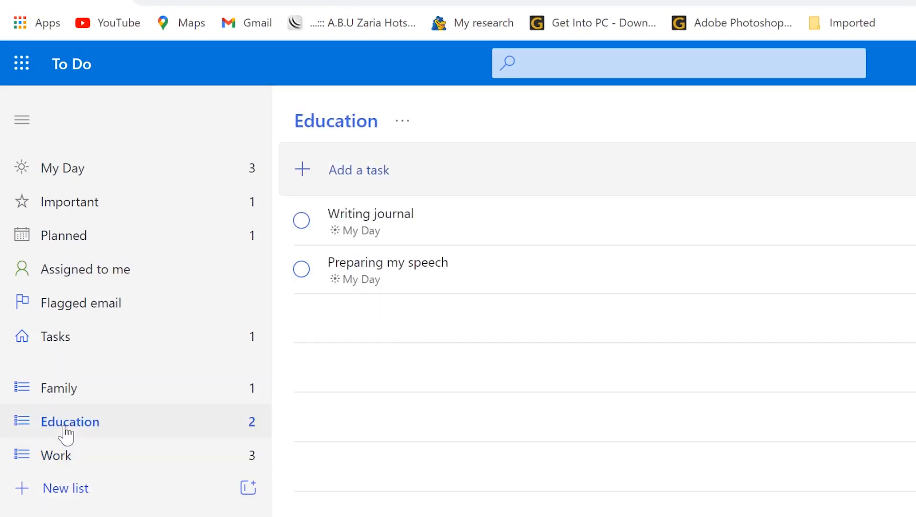
pyautogui.click(68, 393)
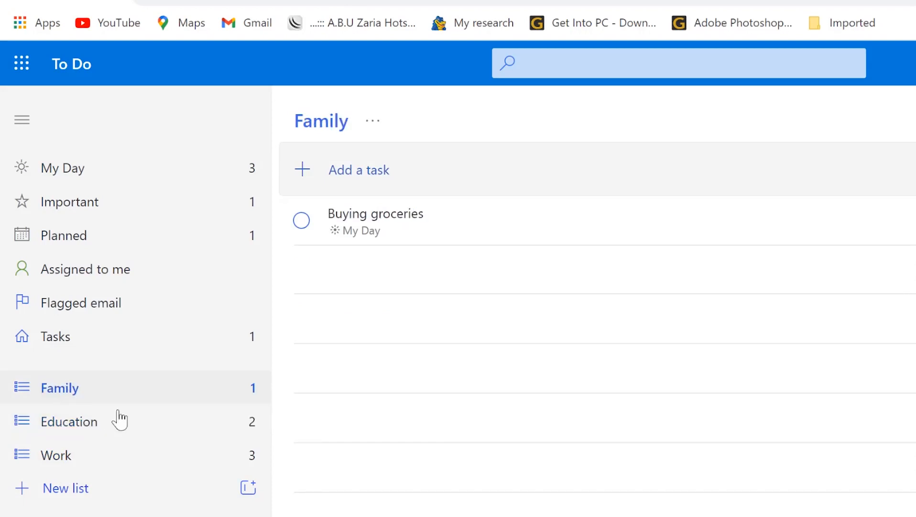
pyautogui.click(94, 459)
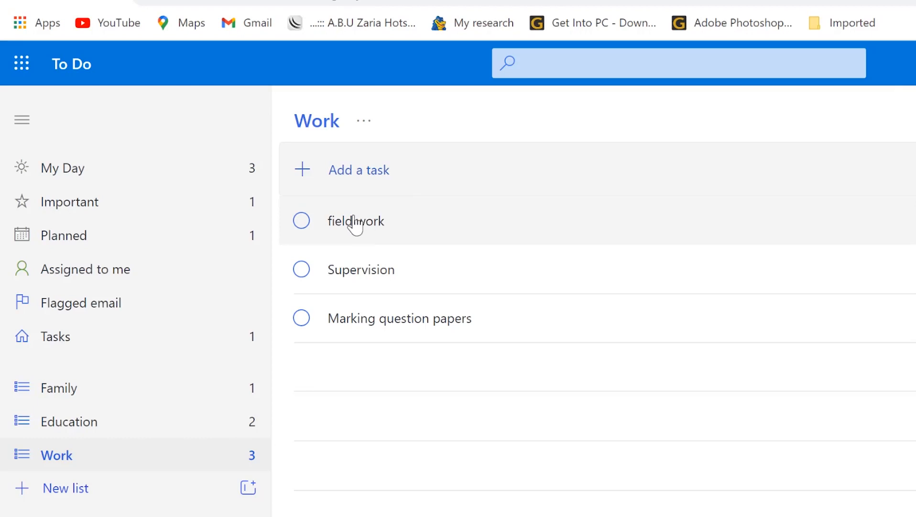
pyautogui.click(419, 239)
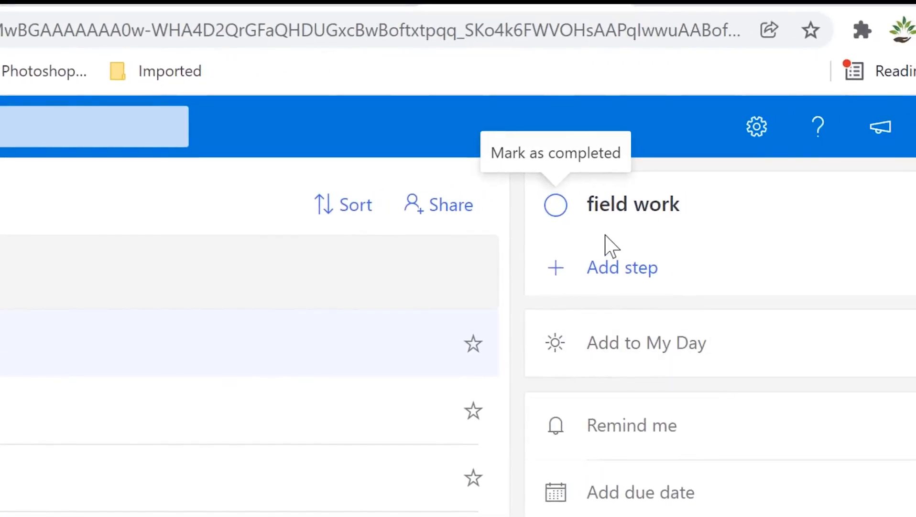
# Step: Add the steps Students details, Accept payments and group meeting to field work
pyautogui.click(622, 270)
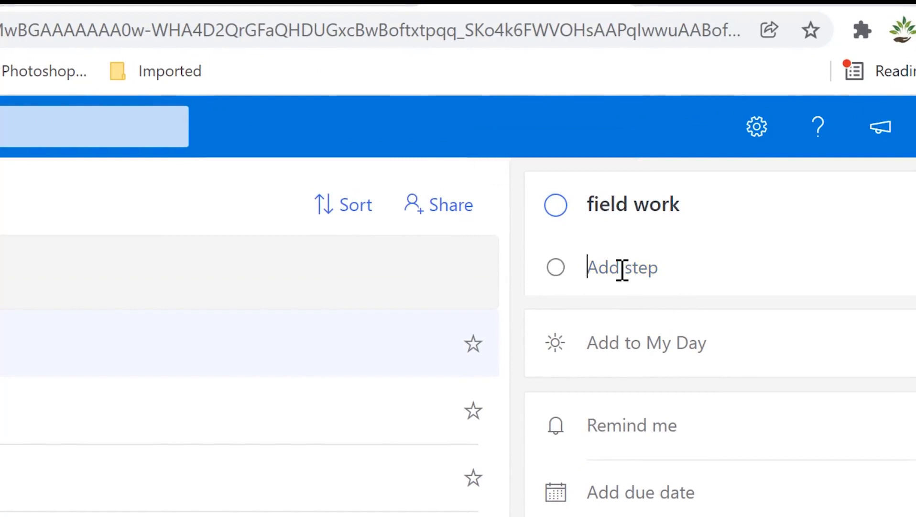
pyautogui.write('Students details')
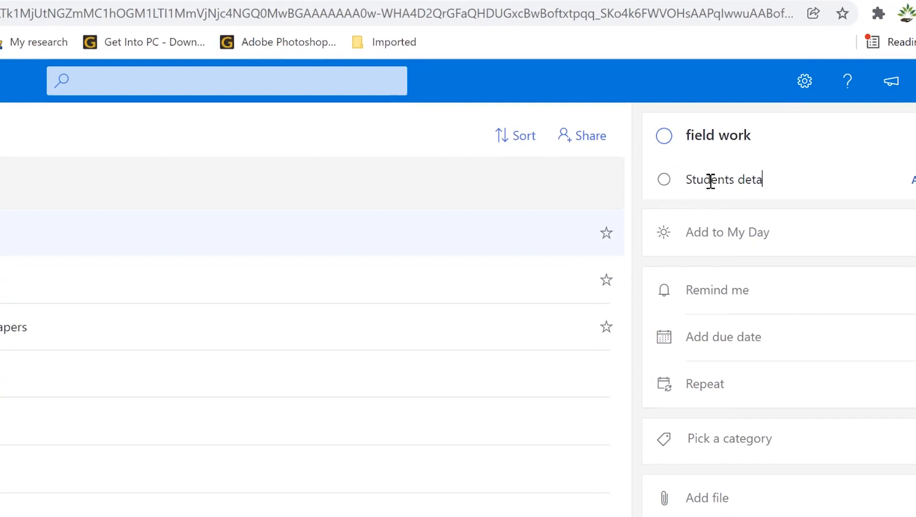
pyautogui.press('Return')
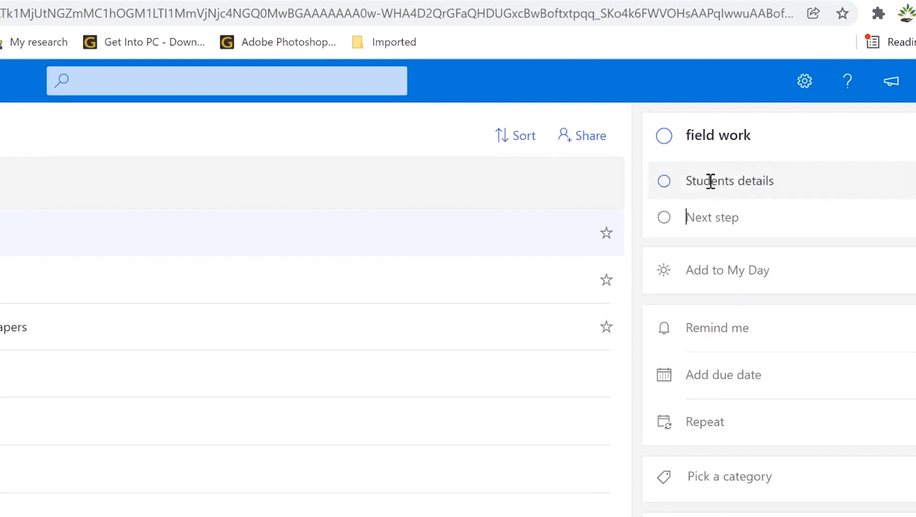
pyautogui.write('Accept payments')
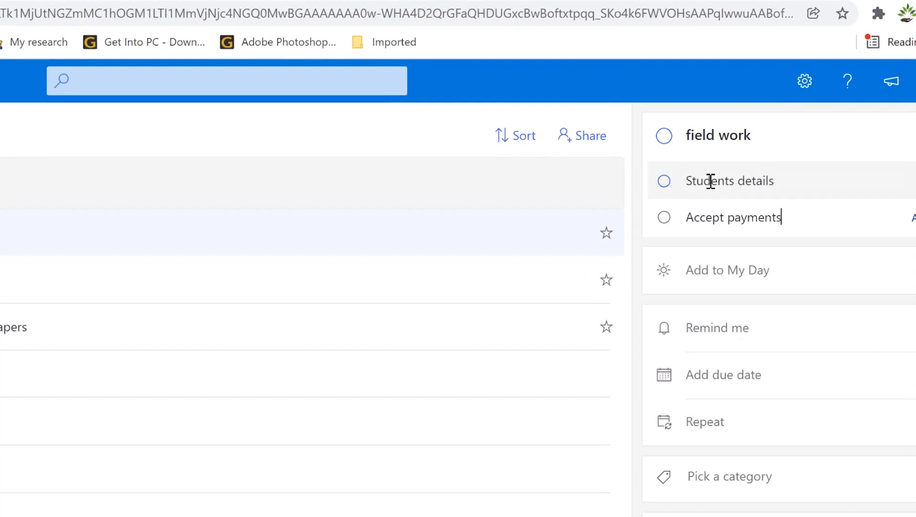
pyautogui.press('Return')
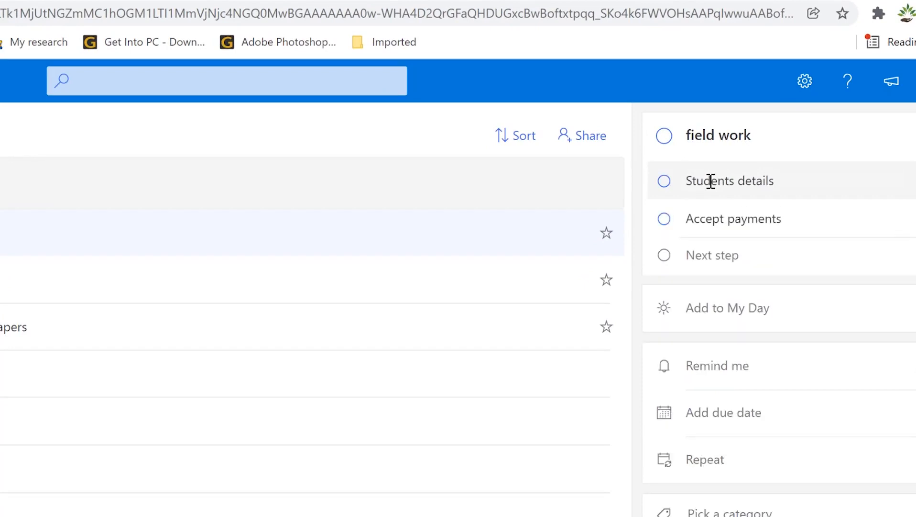
pyautogui.write('Meeting')
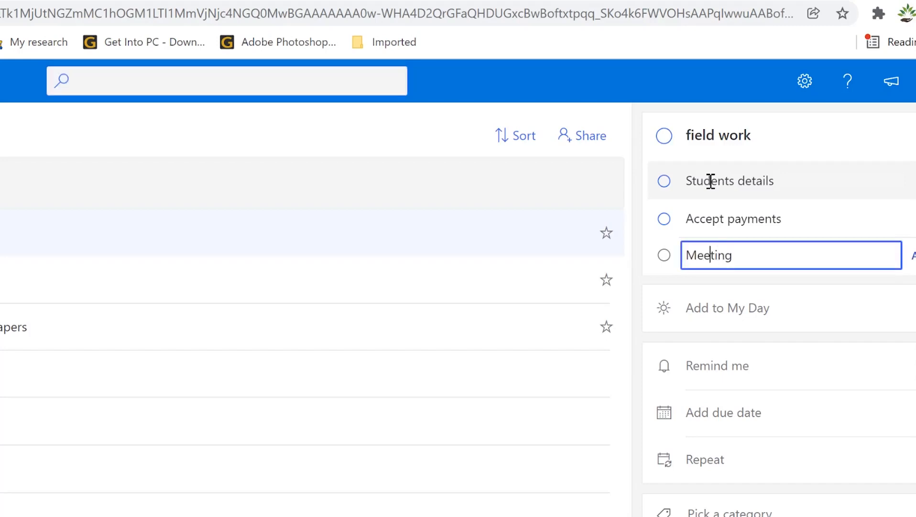
pyautogui.write('group')
pyautogui.press('Delete')
pyautogui.write('m')
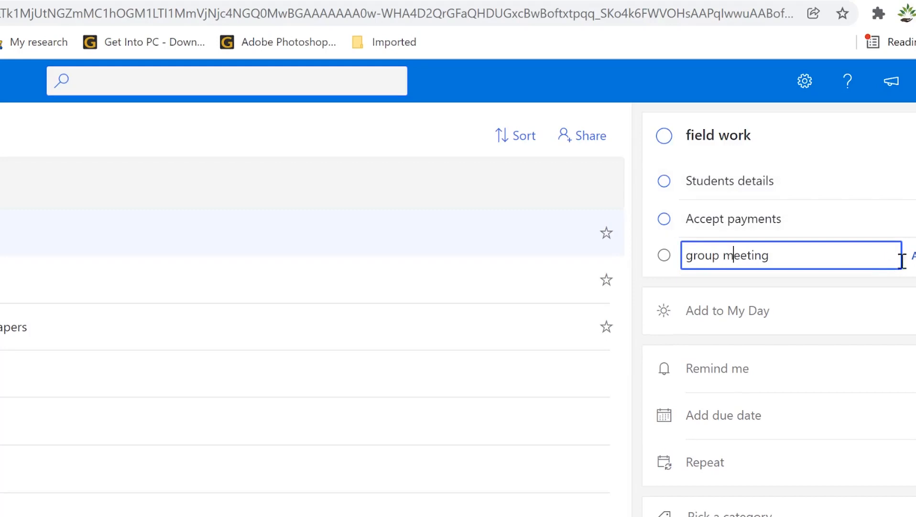
pyautogui.press('Return')
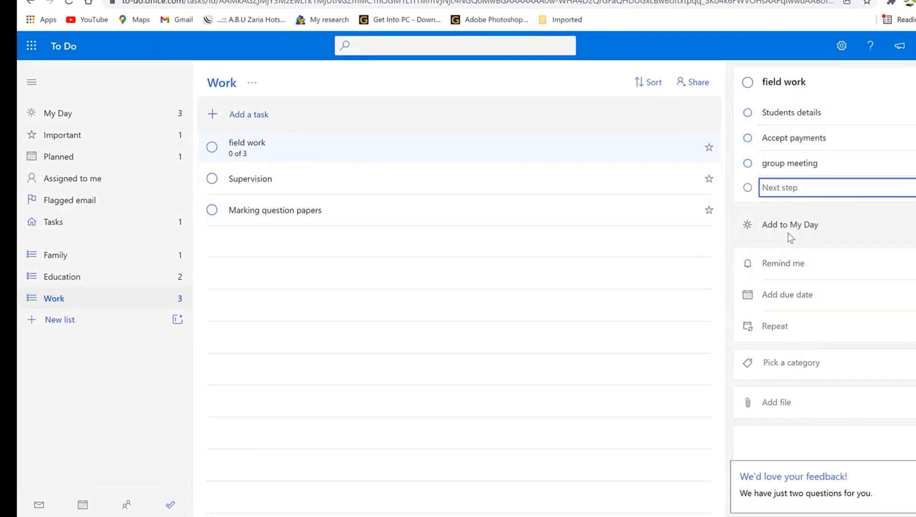
# Step: Mark the group meeting step complete, visit My Day, and reopen field work in Work
pyautogui.click(806, 168)
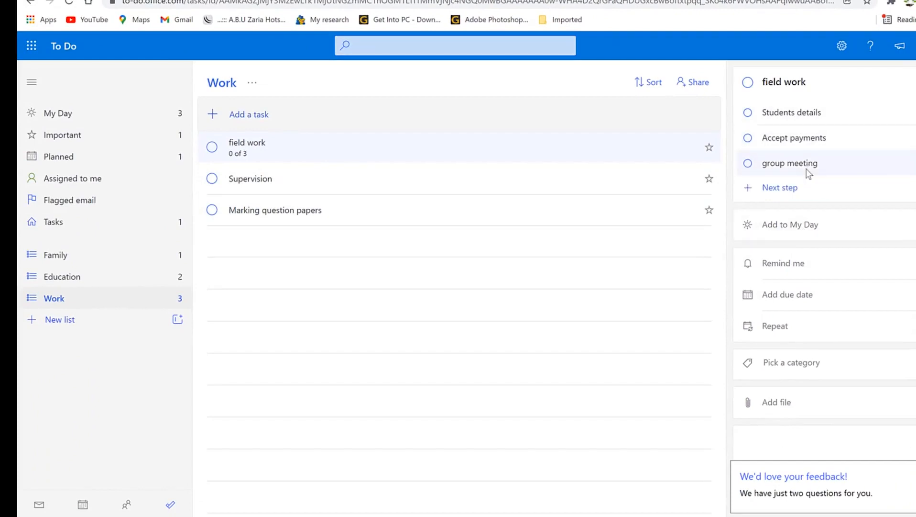
pyautogui.click(782, 227)
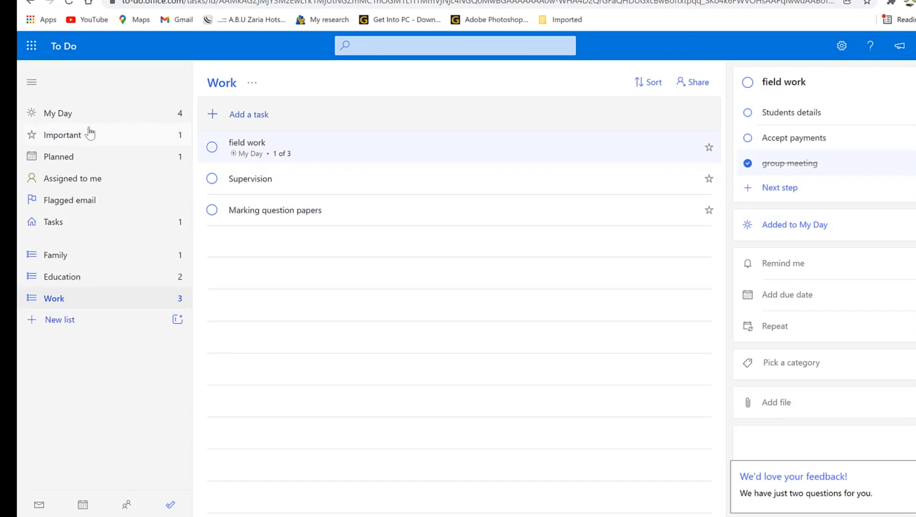
pyautogui.click(77, 119)
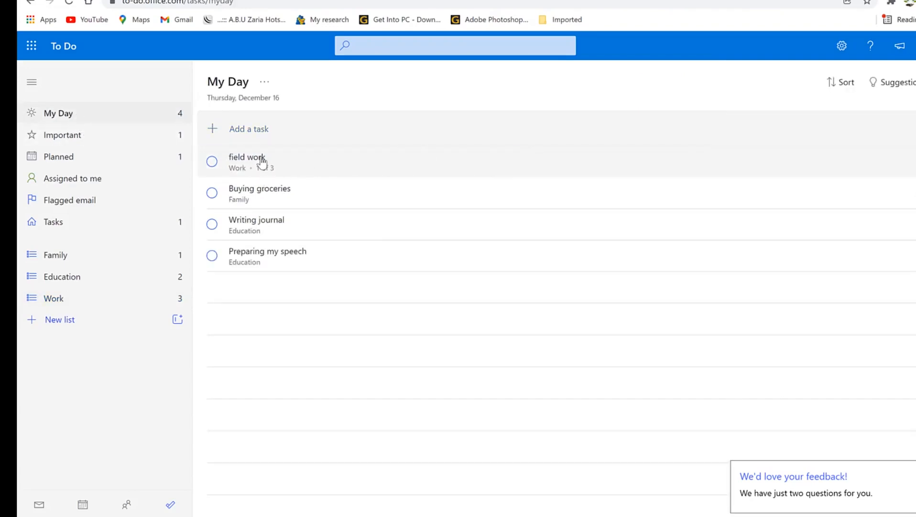
pyautogui.click(54, 298)
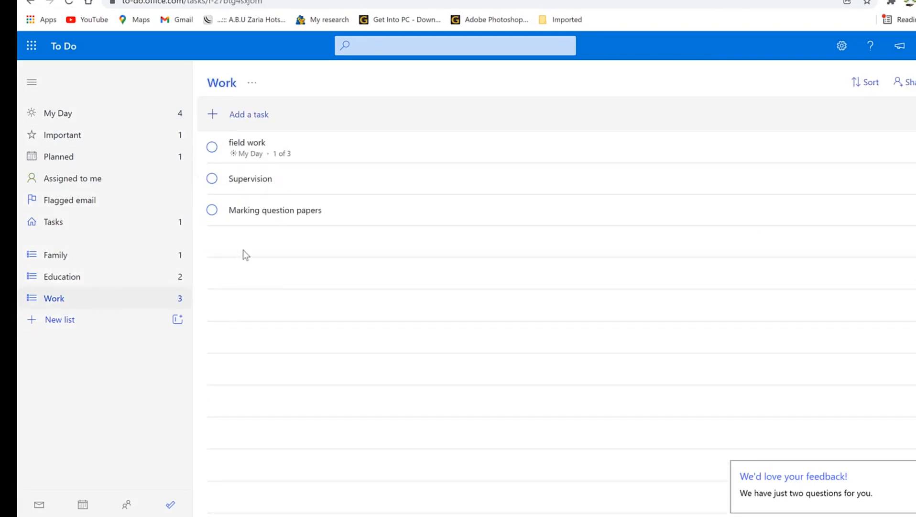
pyautogui.click(264, 143)
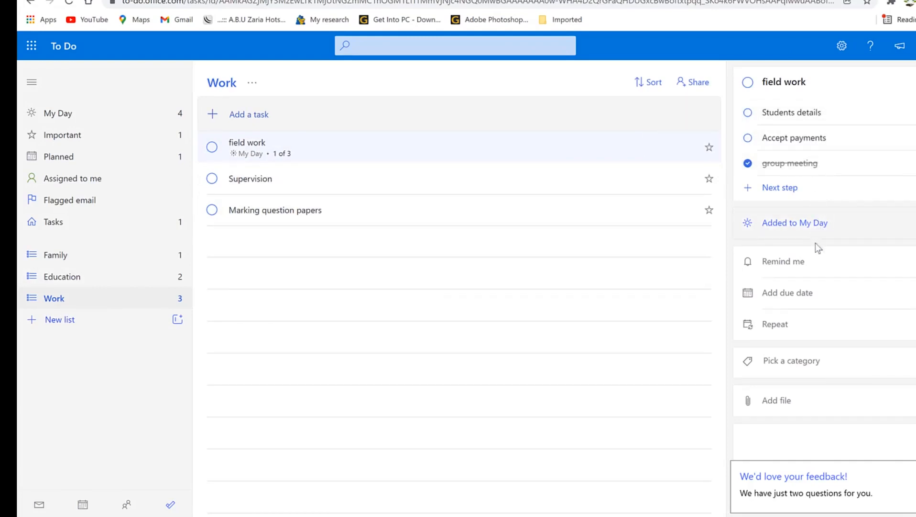
# Step: Set field work's reminder to Saturday December 18 at 21:00
pyautogui.click(796, 263)
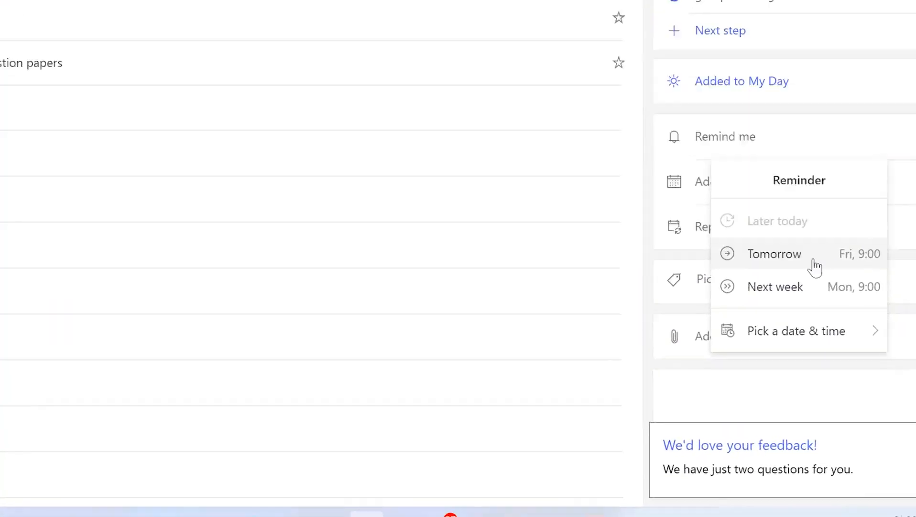
pyautogui.click(816, 335)
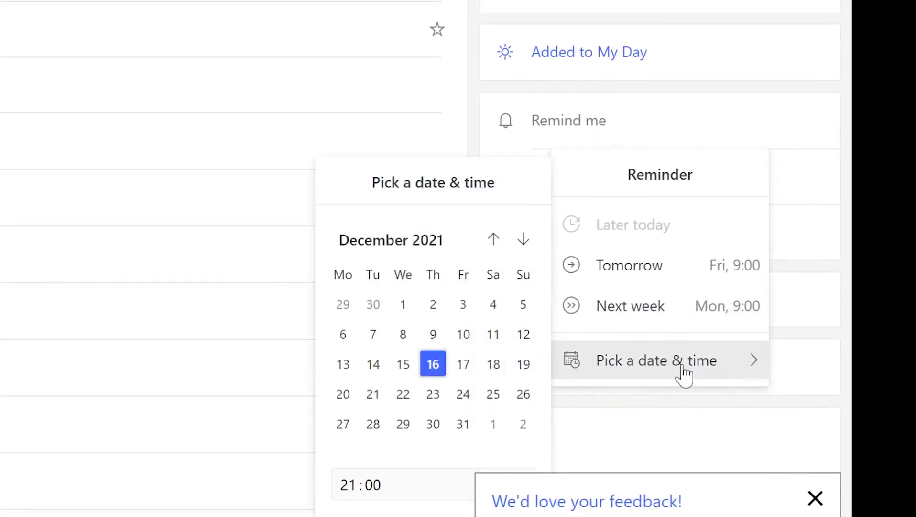
pyautogui.click(491, 372)
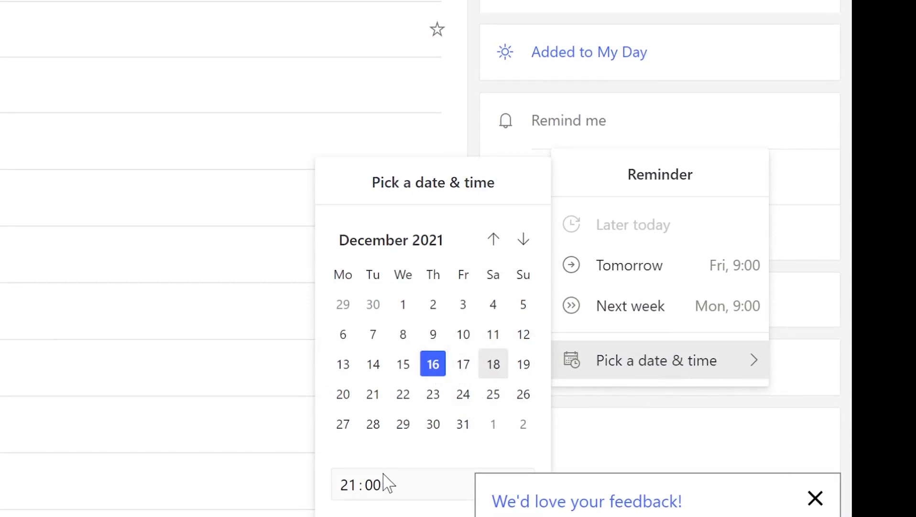
pyautogui.click(348, 484)
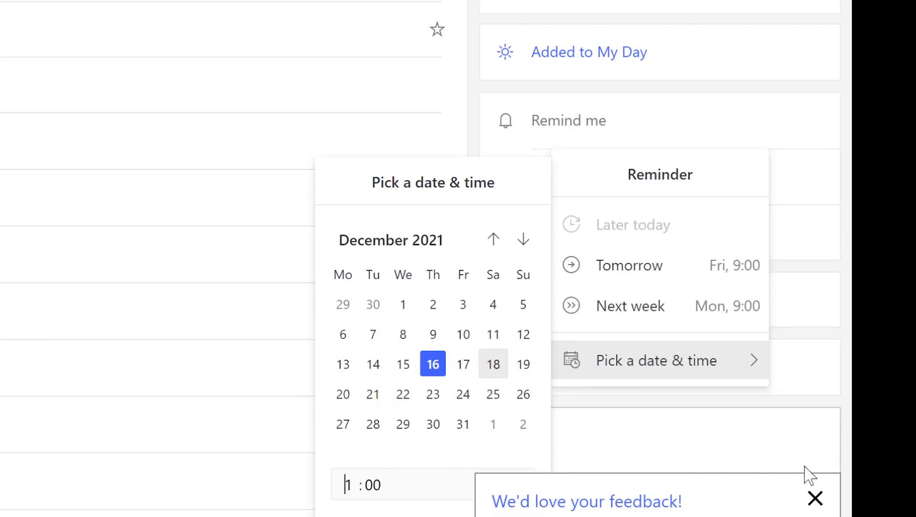
pyautogui.click(816, 500)
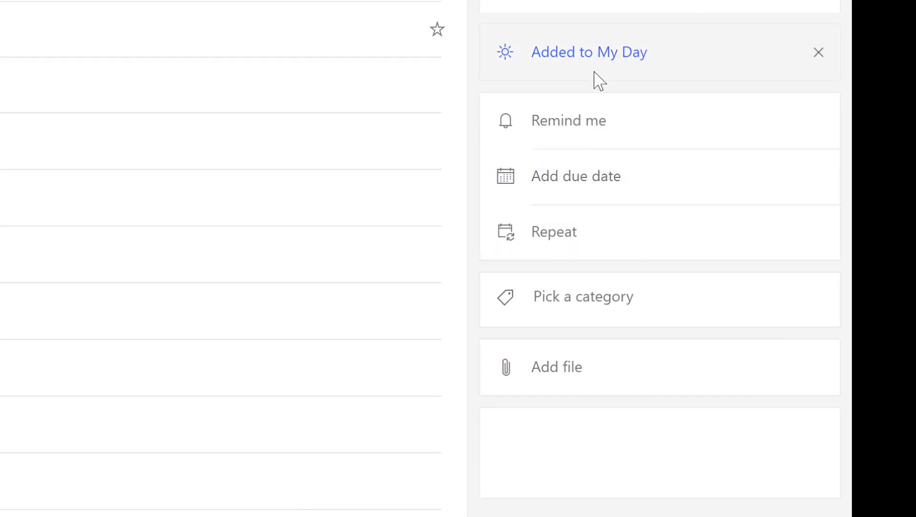
pyautogui.click(604, 117)
pyautogui.click(709, 373)
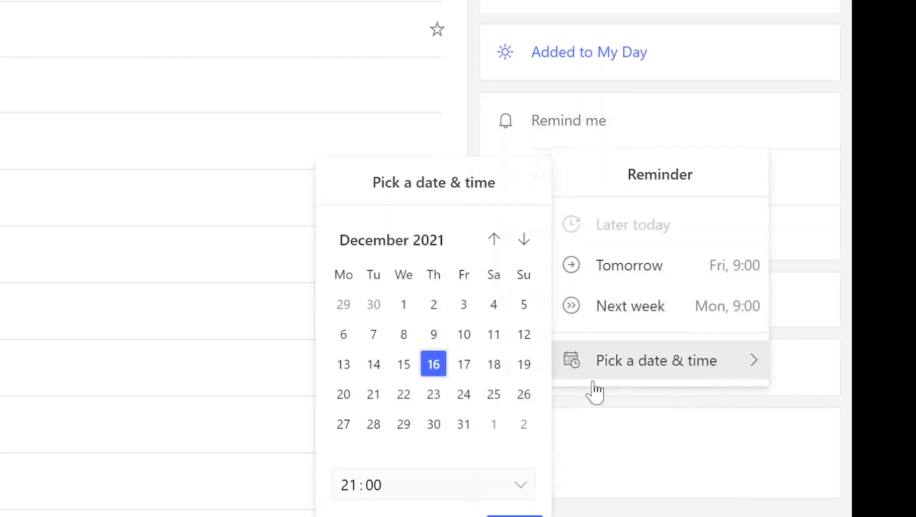
pyautogui.click(498, 370)
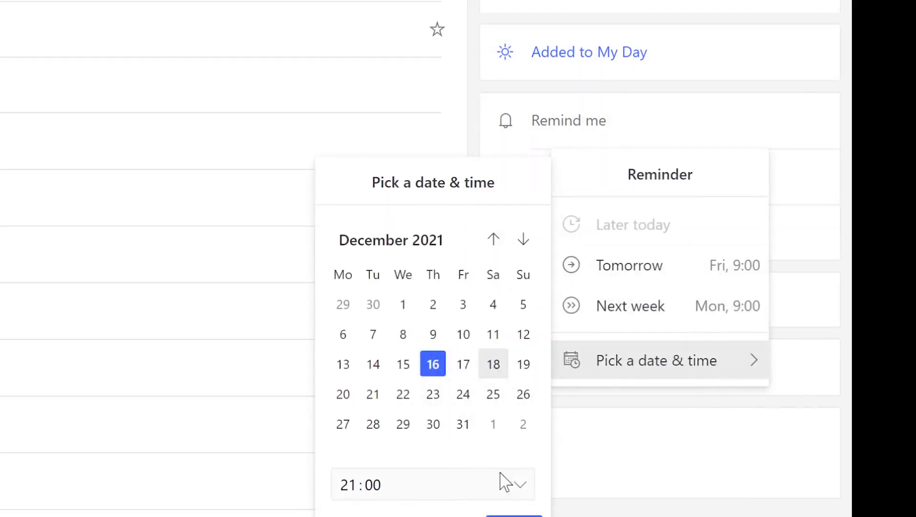
pyautogui.click(514, 514)
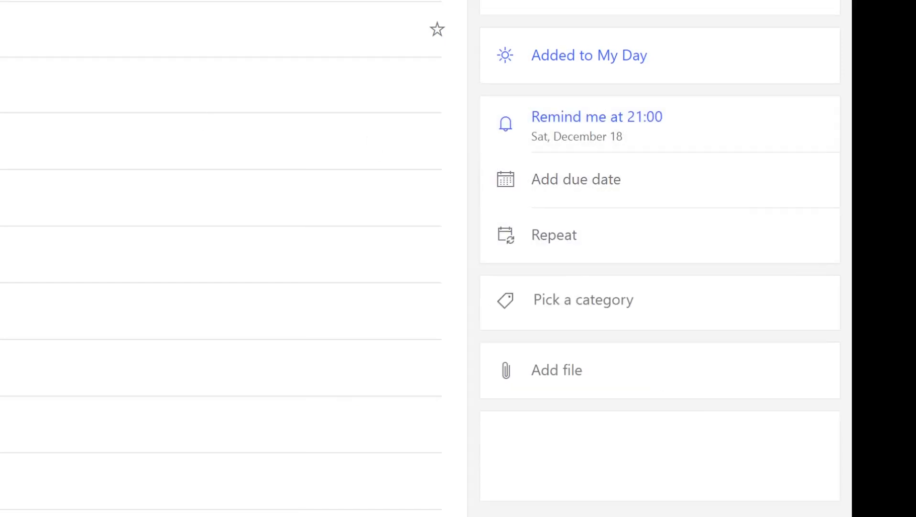
# Step: Make field work due next week, Monday December 20, leaving repeat unset
pyautogui.click(621, 188)
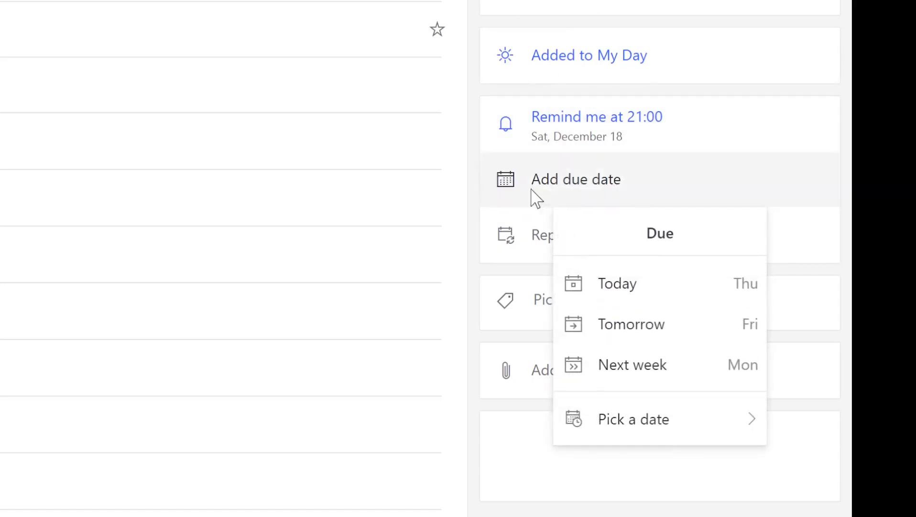
pyautogui.click(664, 370)
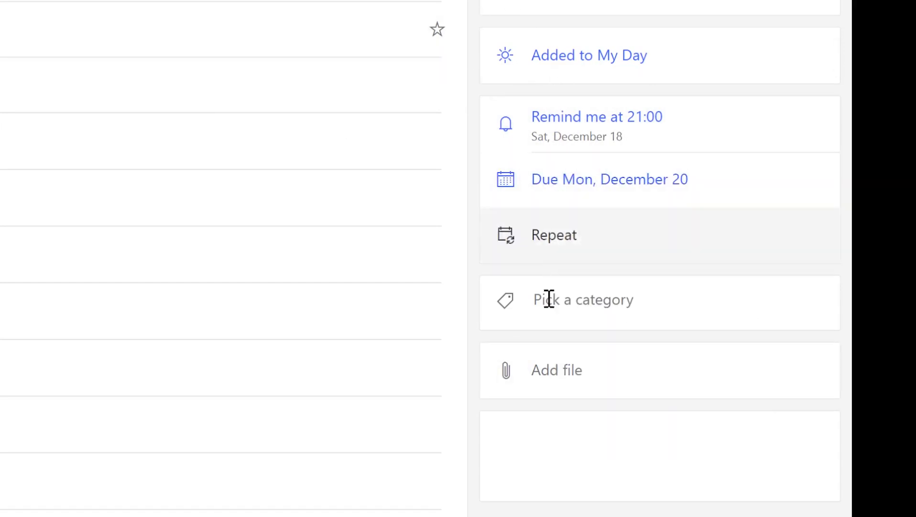
pyautogui.click(562, 239)
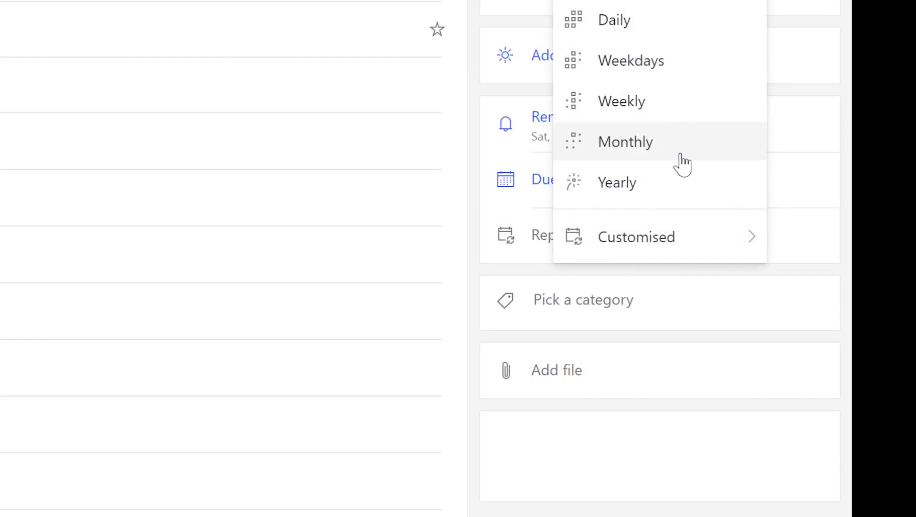
pyautogui.moveTo(669, 238)
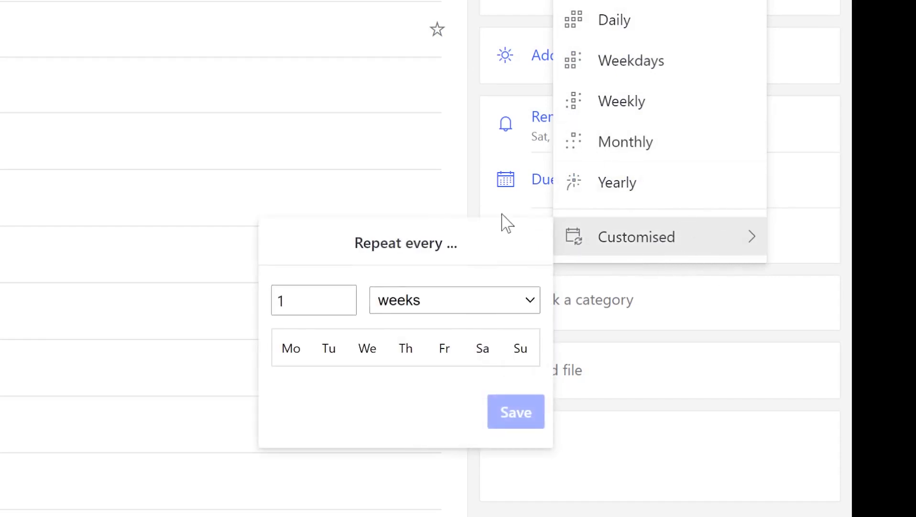
pyautogui.click(781, 360)
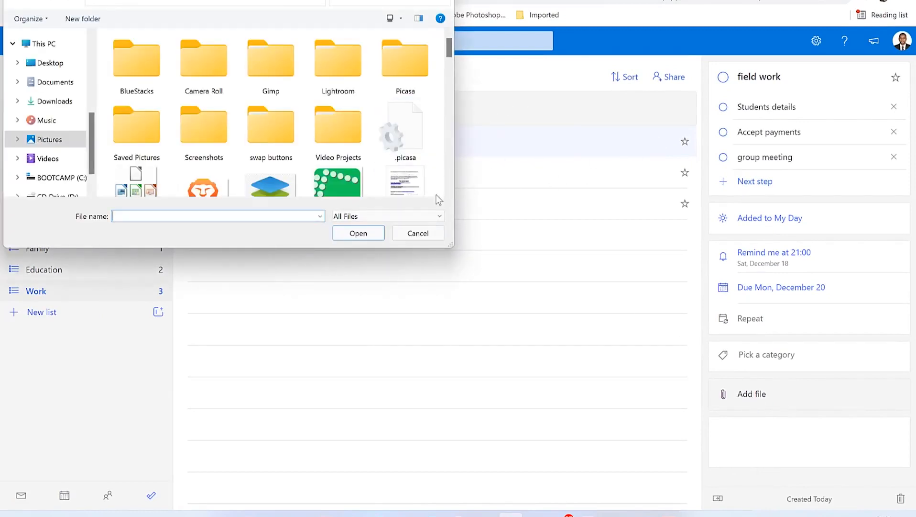
# Step: Attach the DG-speaker certification PDF to field work
pyautogui.scroll(-3, 397, 175)
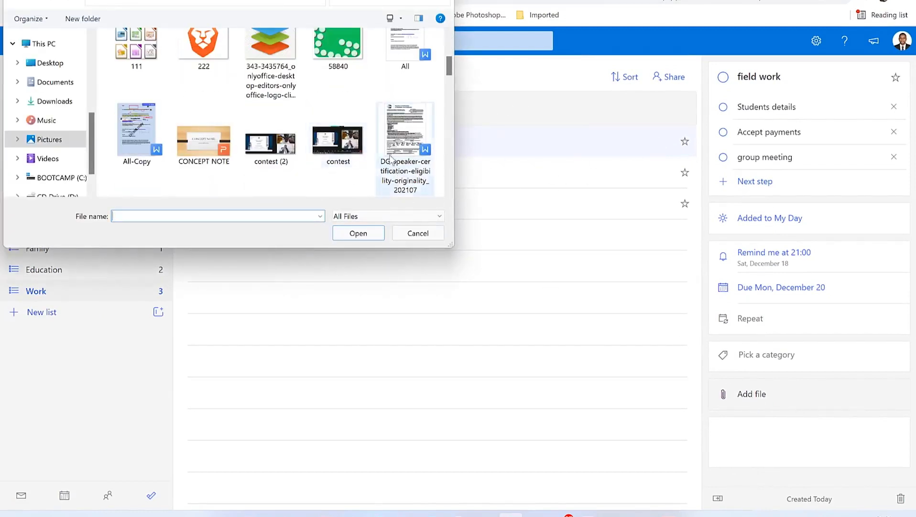
pyautogui.click(413, 125)
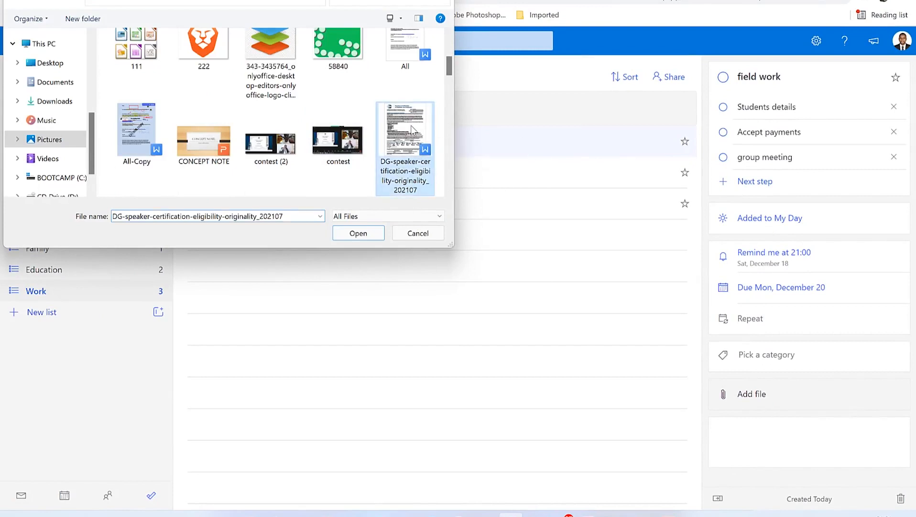
pyautogui.click(365, 235)
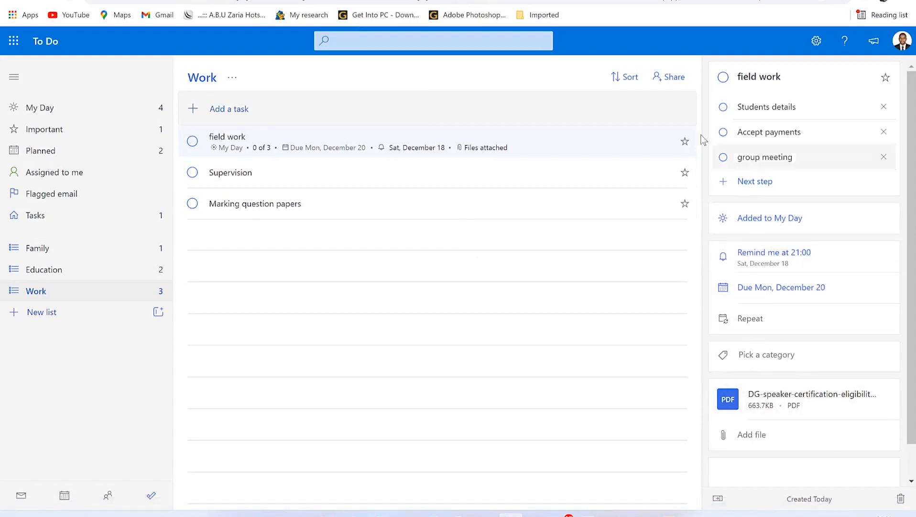
# Step: Add the note 'Taking students on field trip', then open Supervision's details
pyautogui.scroll(-1, 791, 483)
pyautogui.click(752, 434)
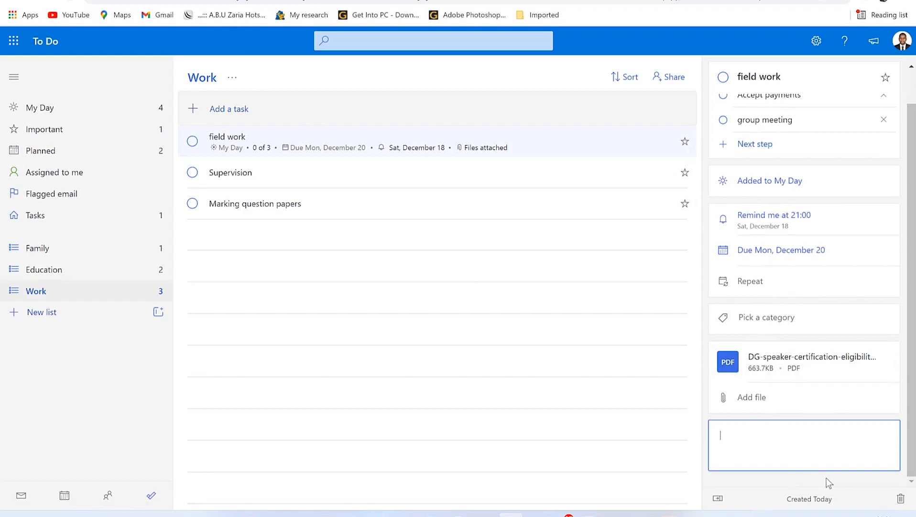
pyautogui.write('Taking students on field trip')
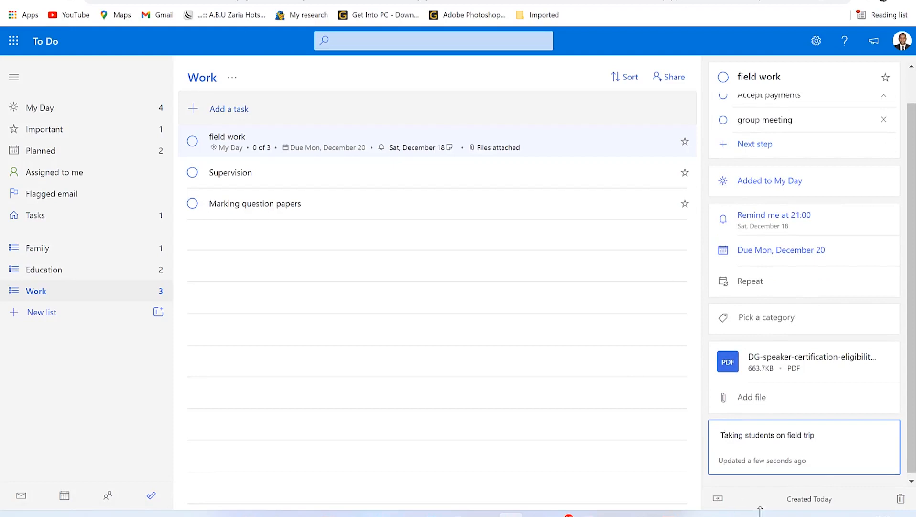
pyautogui.scroll(2, 760, 297)
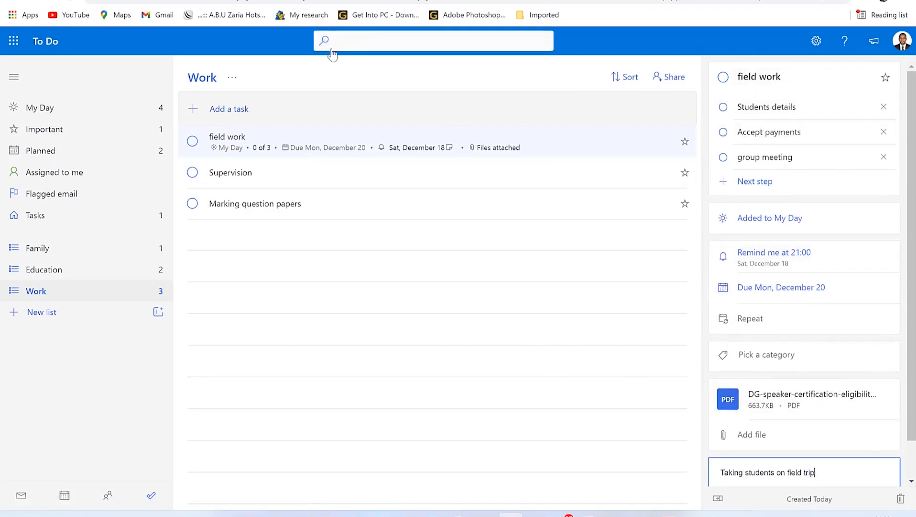
pyautogui.click(216, 184)
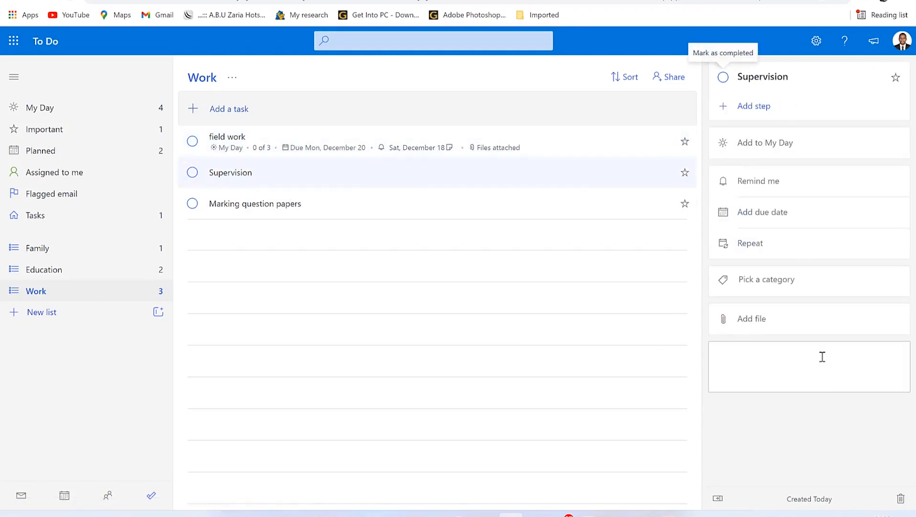
# Step: View Marking question papers' details and the Education list, then return to Work
pyautogui.click(248, 210)
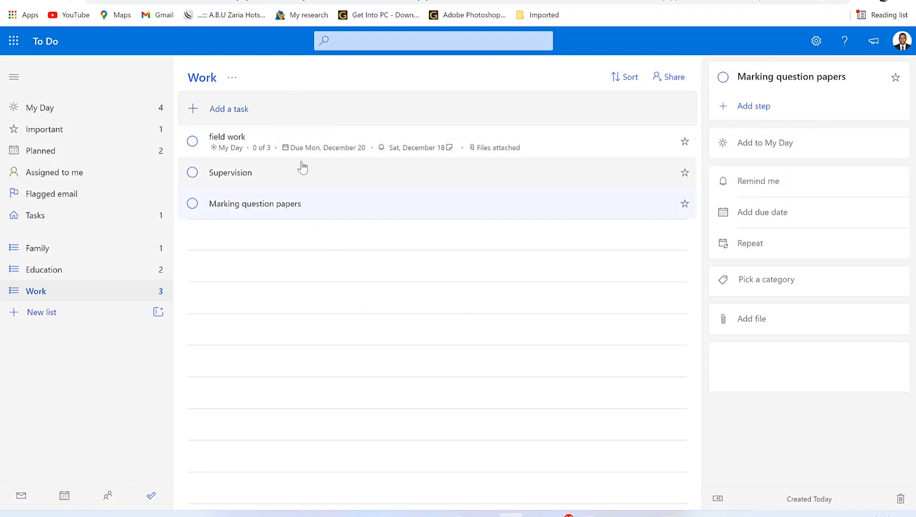
pyautogui.click(122, 271)
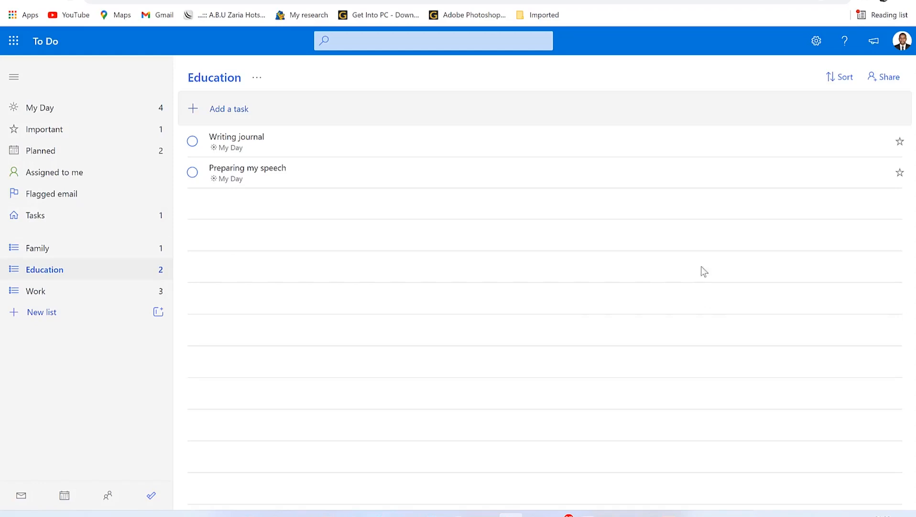
pyautogui.click(31, 293)
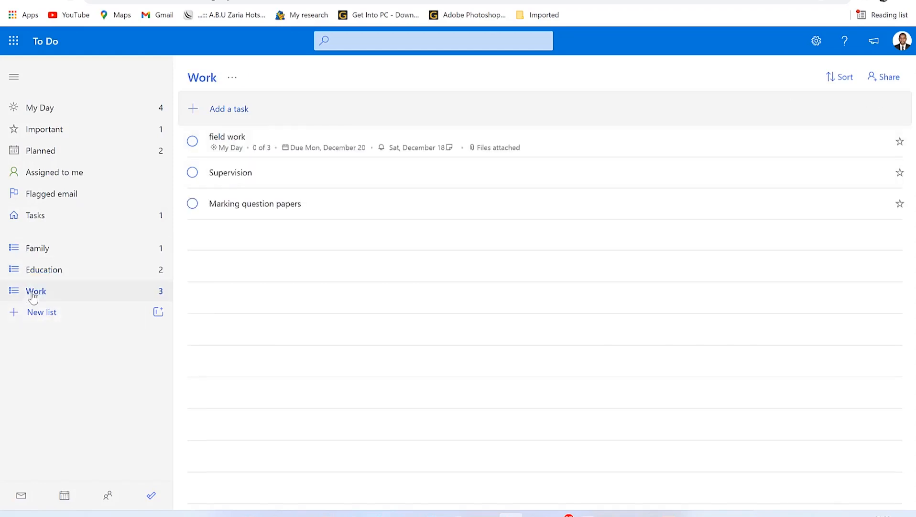
# Step: Share the Work list by creating an invitation link, then close the sharing window
pyautogui.click(898, 78)
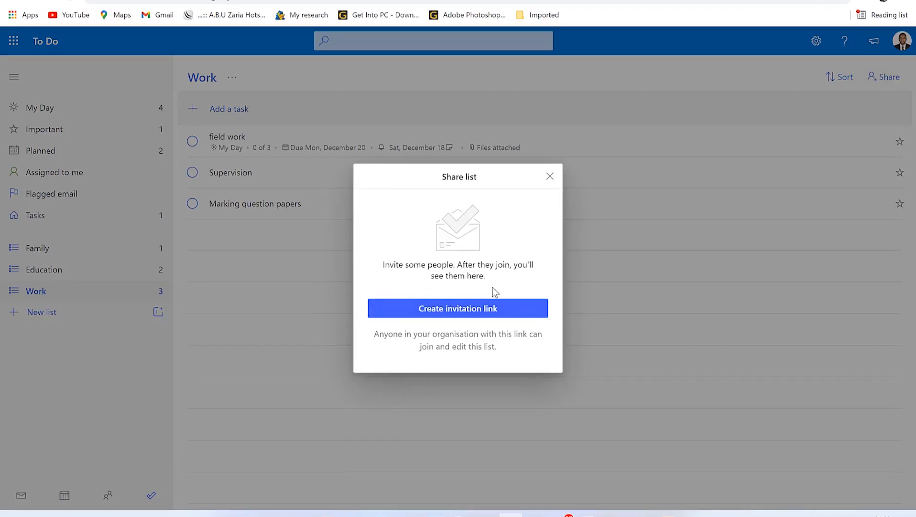
pyautogui.click(461, 314)
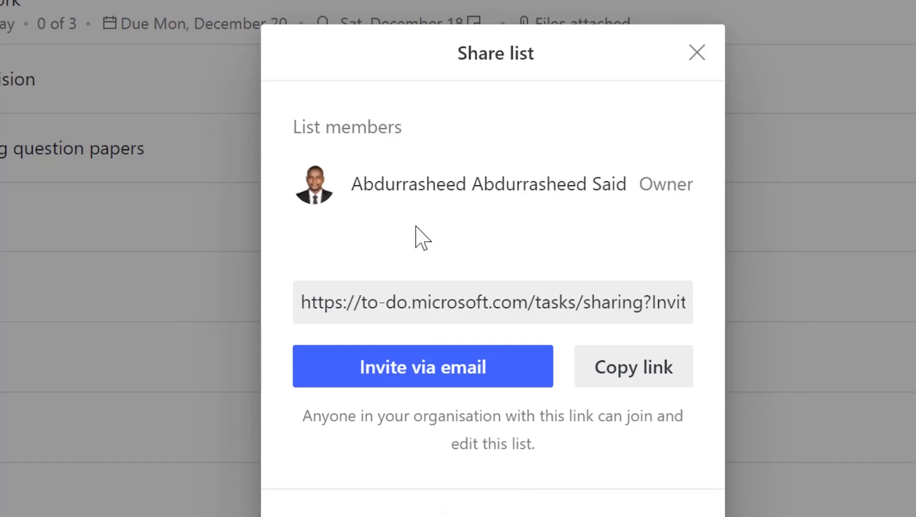
pyautogui.click(696, 53)
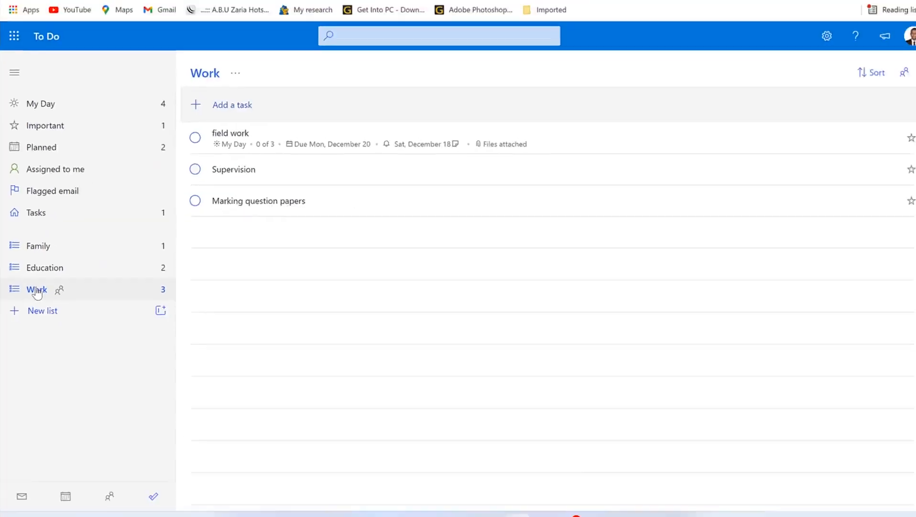
# Step: Review the Work list's sharing details, then look at the search and sort options
pyautogui.rightClick(37, 293)
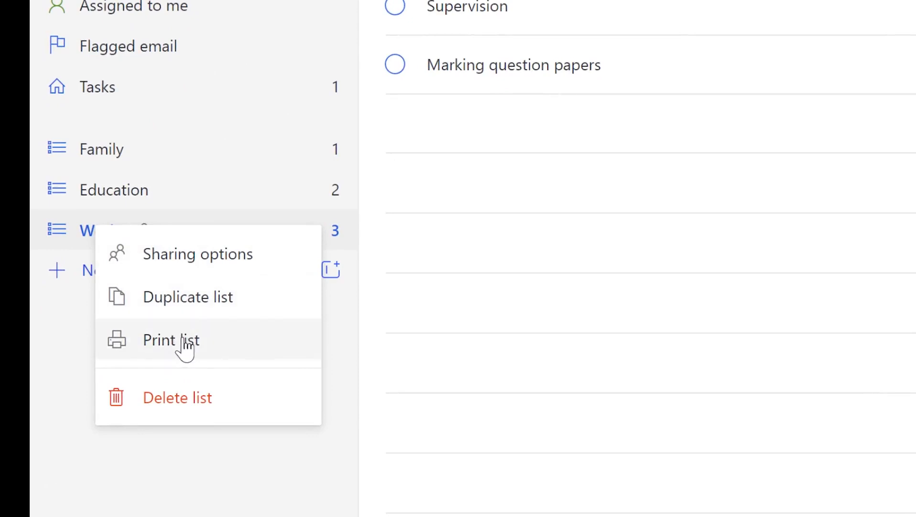
pyautogui.click(164, 269)
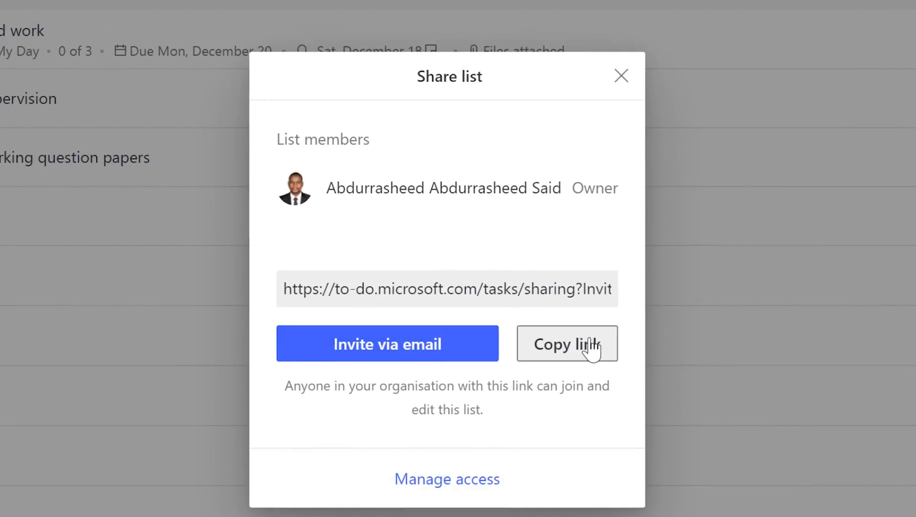
pyautogui.click(623, 79)
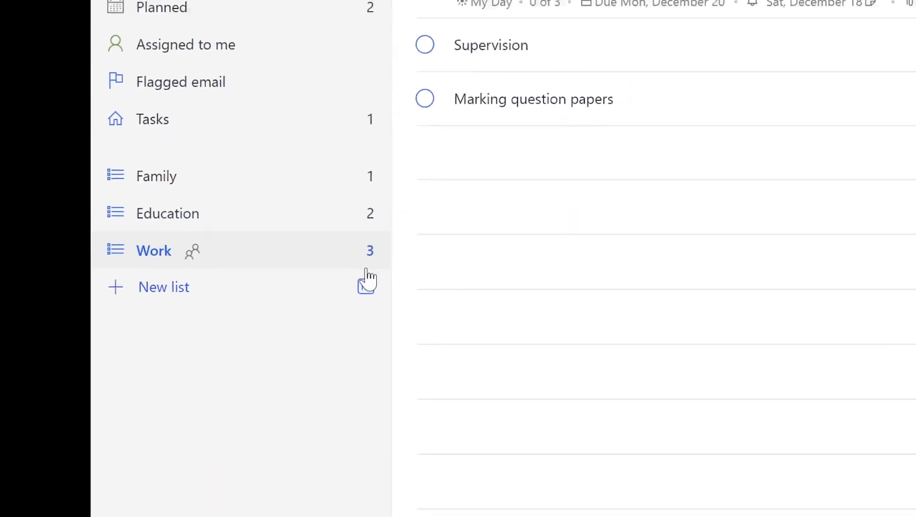
pyautogui.click(362, 45)
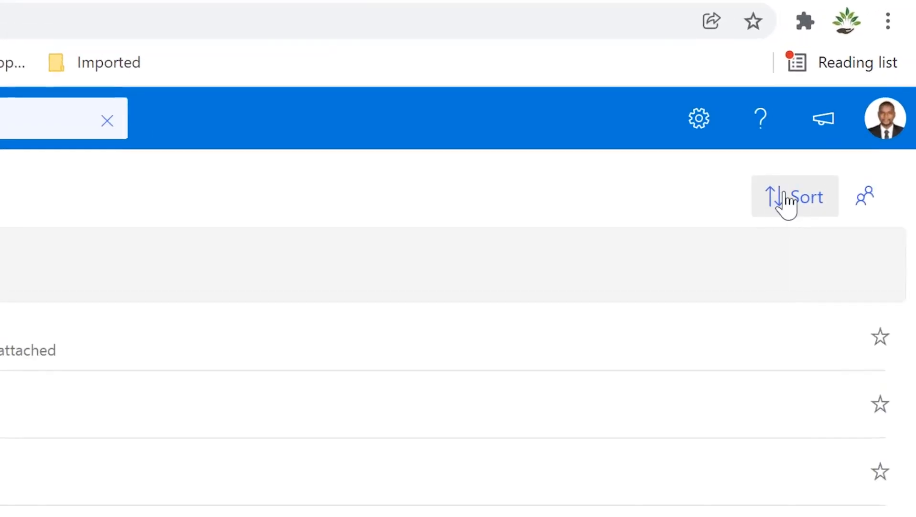
pyautogui.click(857, 76)
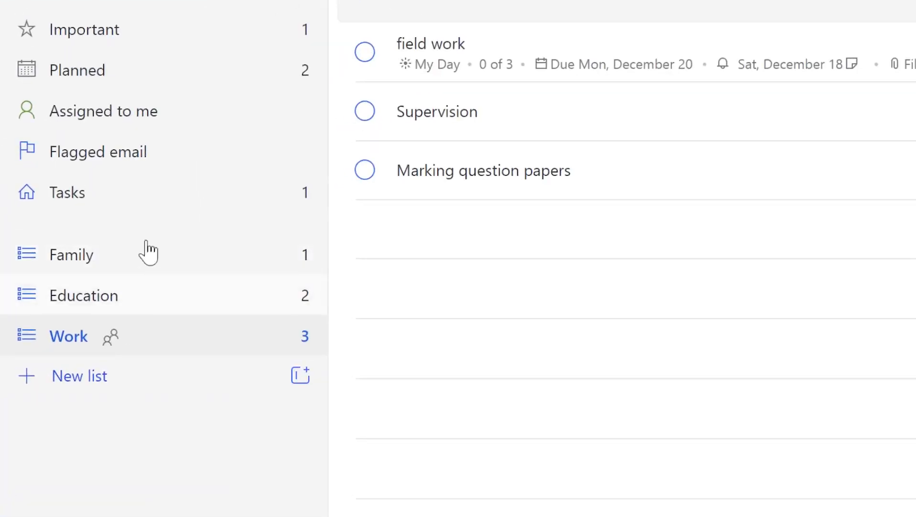
# Step: Reorder the sidebar lists to Education, Family, Work and toggle the navigation pane
pyautogui.moveTo(71, 289); pyautogui.dragTo(74, 241)
pyautogui.moveTo(76, 335); pyautogui.dragTo(78, 292)
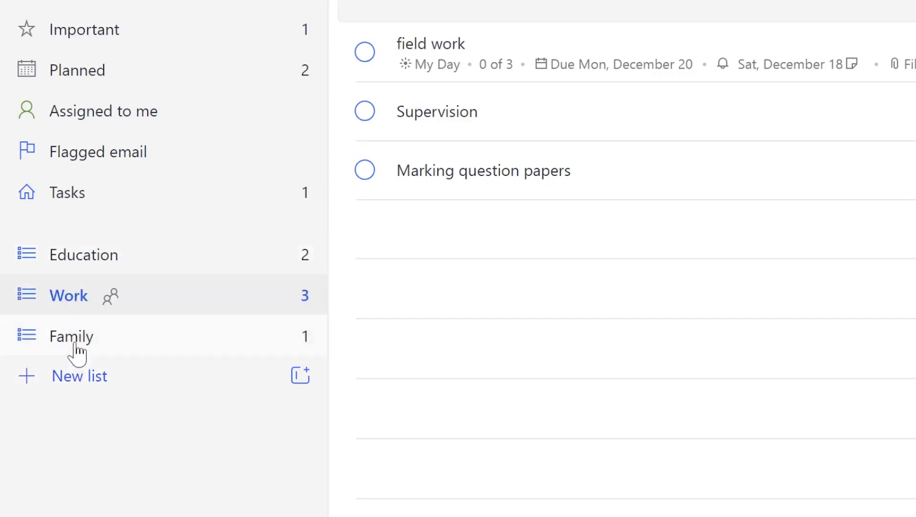
pyautogui.moveTo(74, 316); pyautogui.dragTo(86, 358)
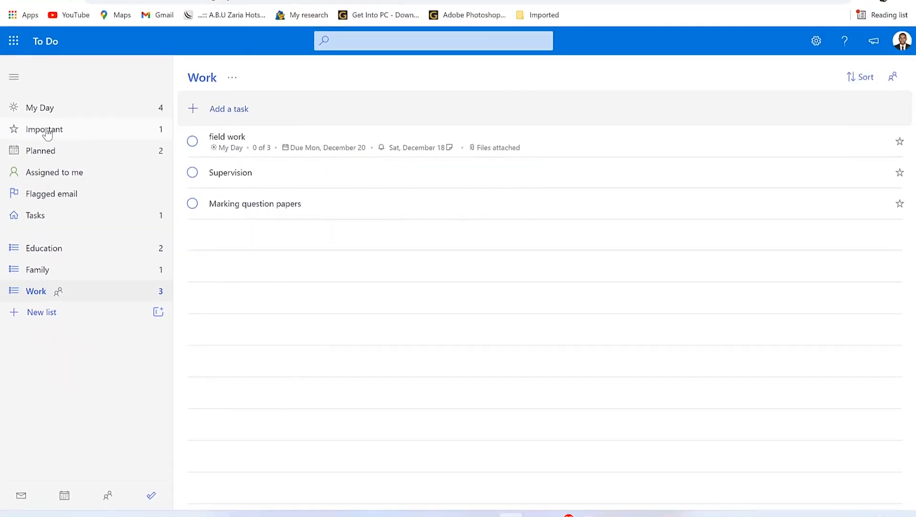
pyautogui.click(14, 80)
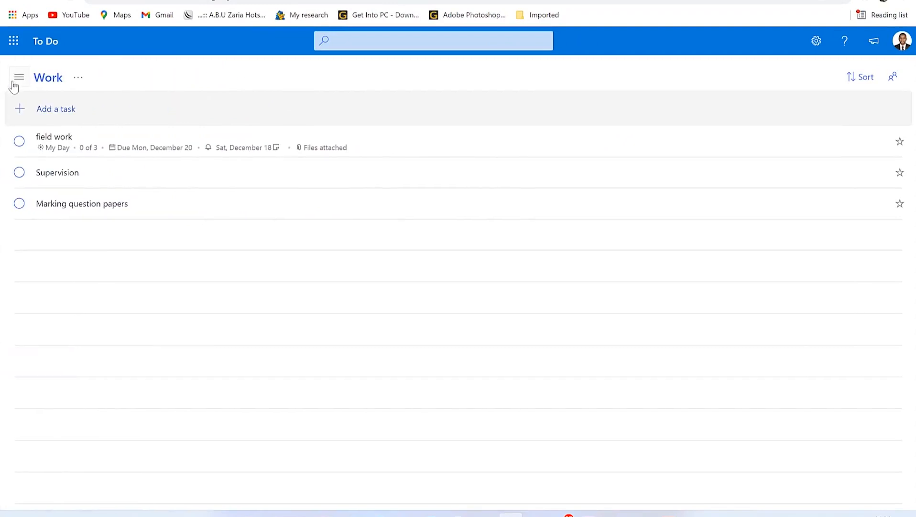
pyautogui.click(18, 78)
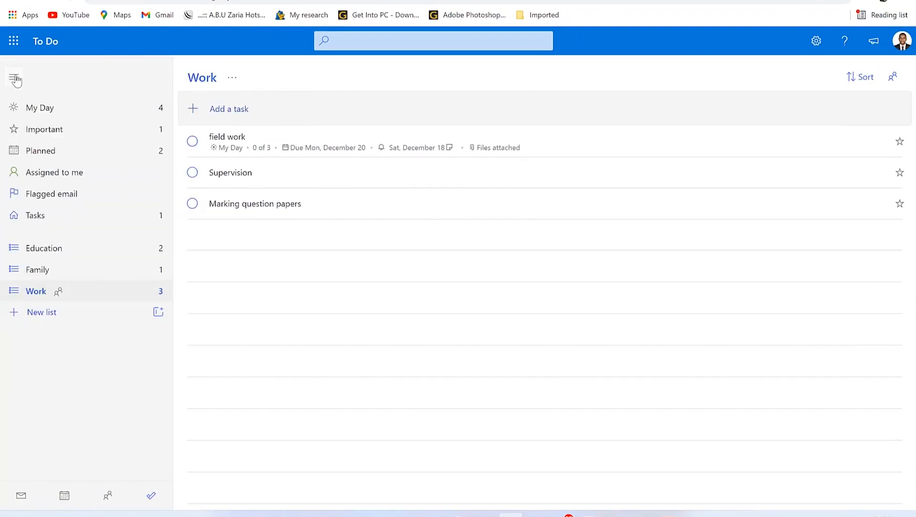
pyautogui.click(15, 79)
pyautogui.click(15, 78)
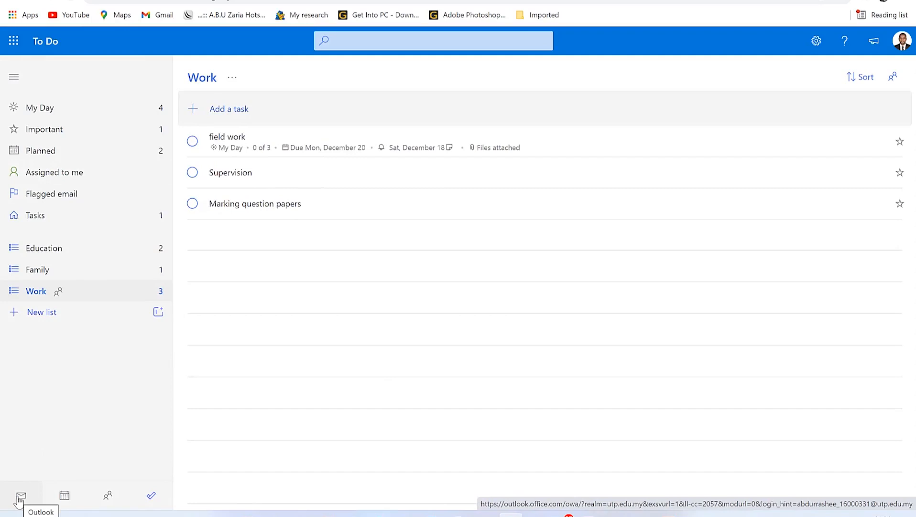
pyautogui.click(108, 495)
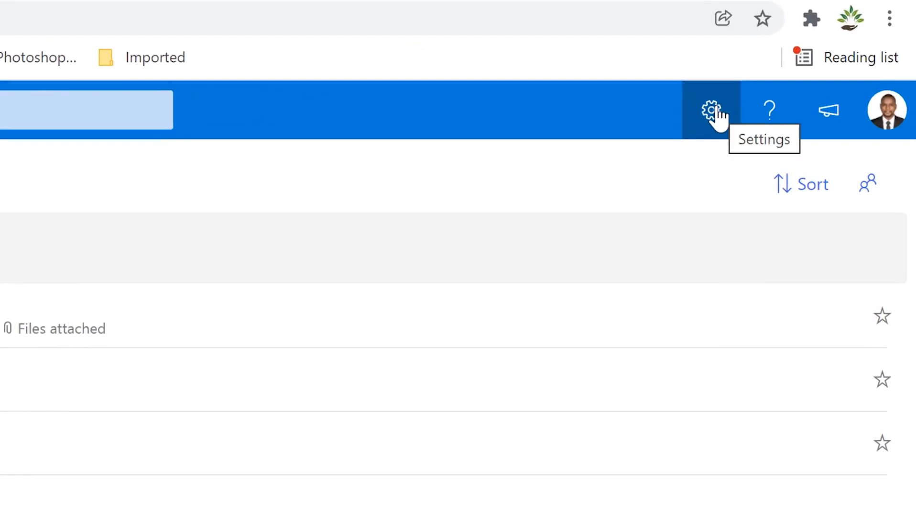
pyautogui.click(773, 71)
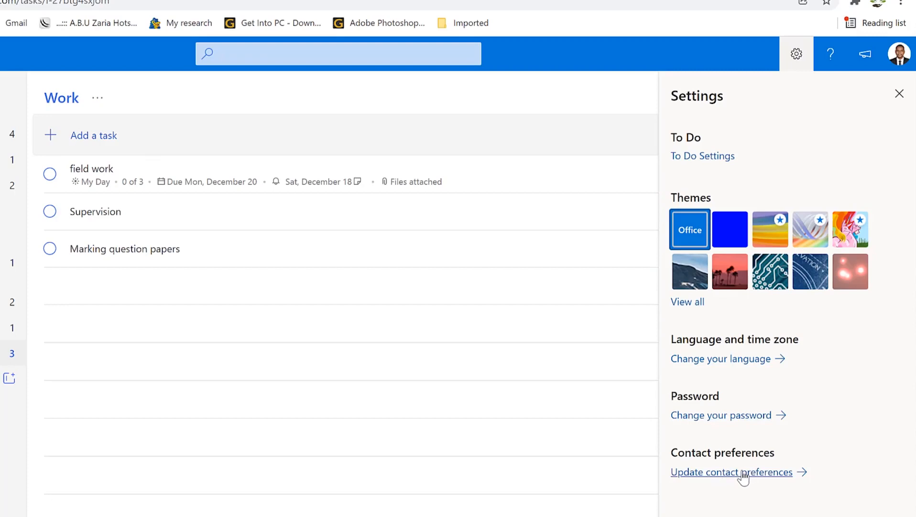
pyautogui.click(712, 161)
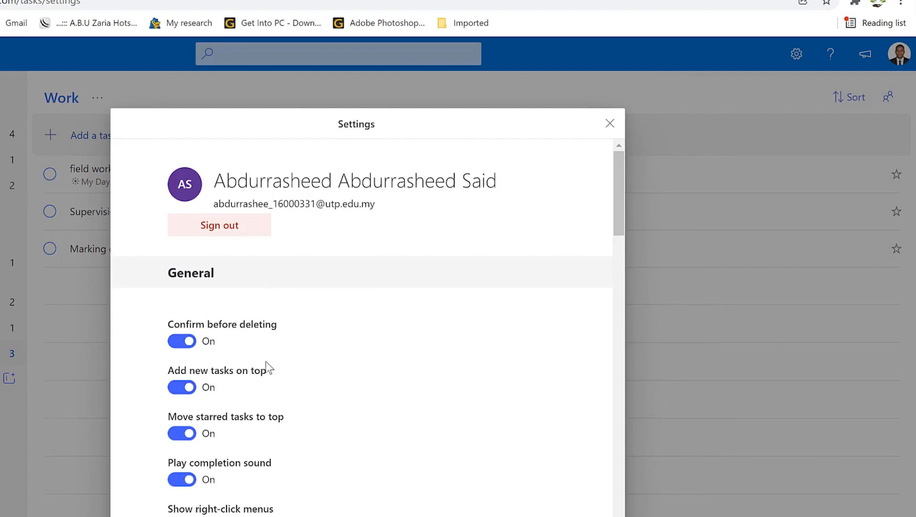
pyautogui.scroll(-10, 265, 362)
pyautogui.scroll(6, 264, 359)
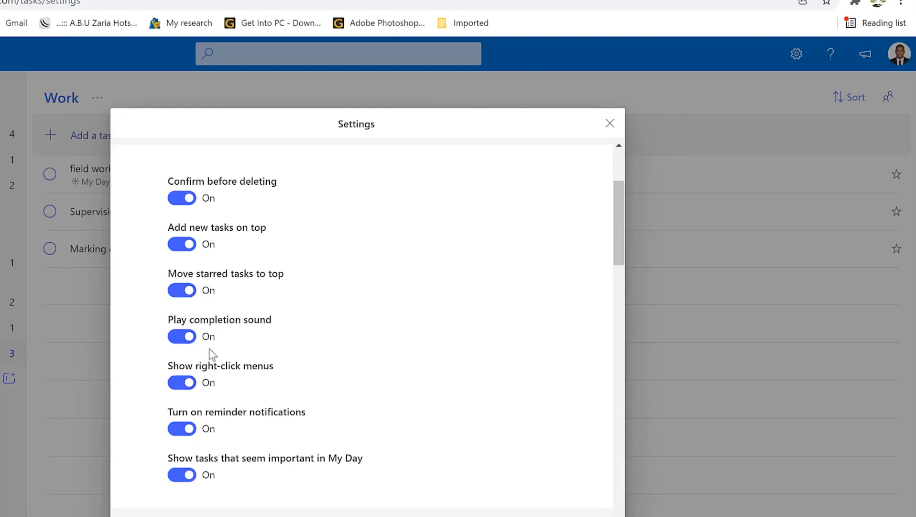
pyautogui.scroll(-4, 232, 366)
pyautogui.scroll(-1, 227, 360)
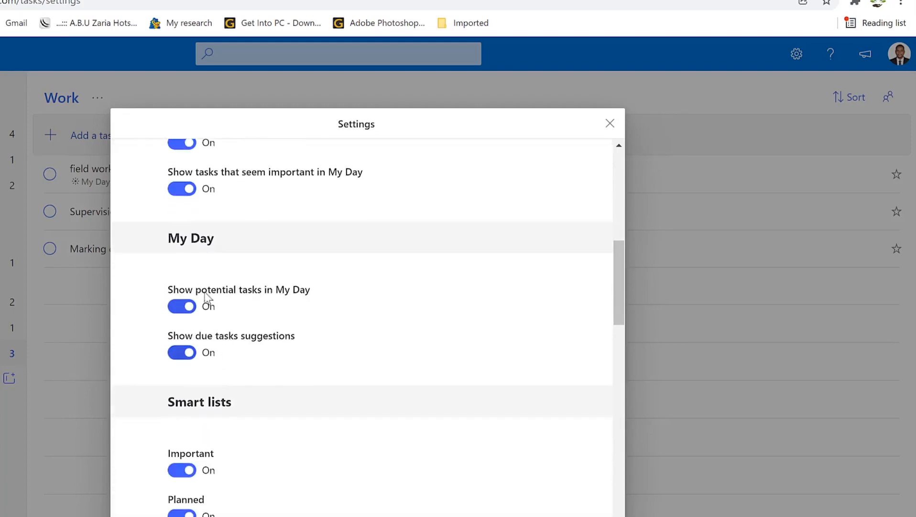
pyautogui.scroll(-1, 248, 356)
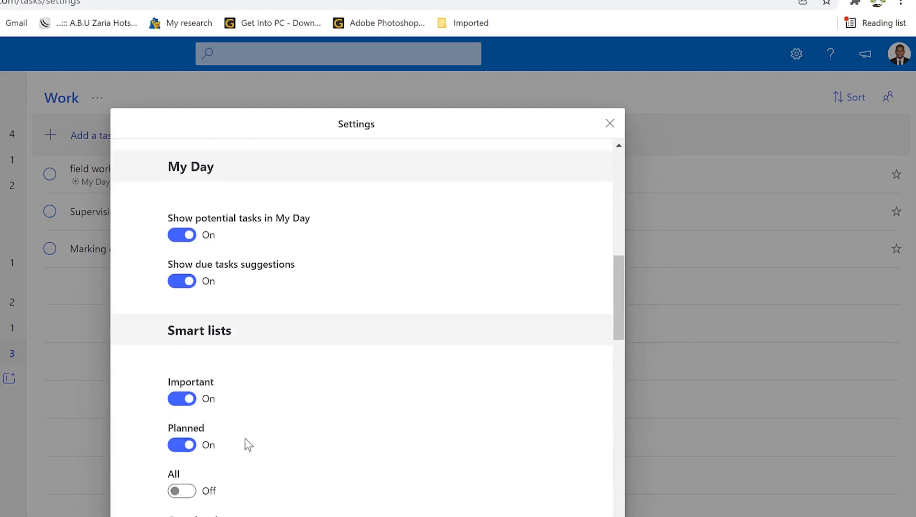
pyautogui.scroll(-4, 245, 438)
pyautogui.scroll(-3, 244, 364)
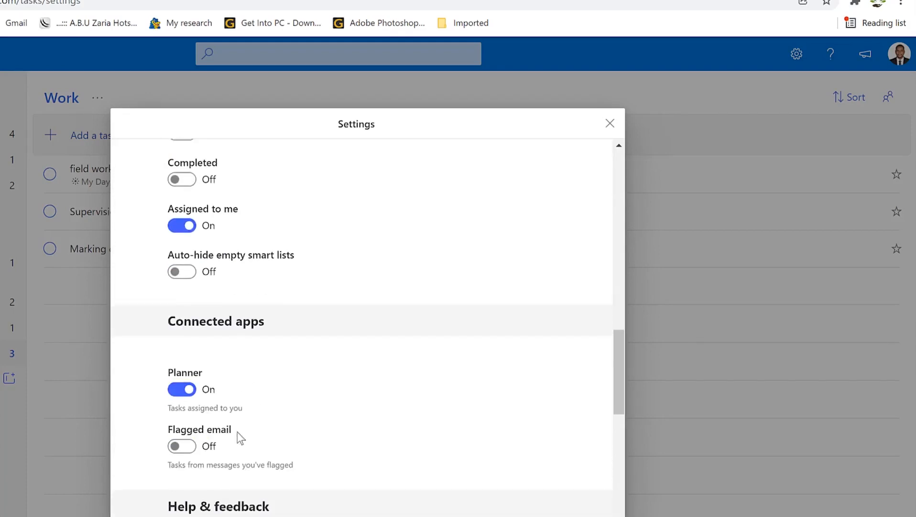
pyautogui.scroll(-6, 242, 478)
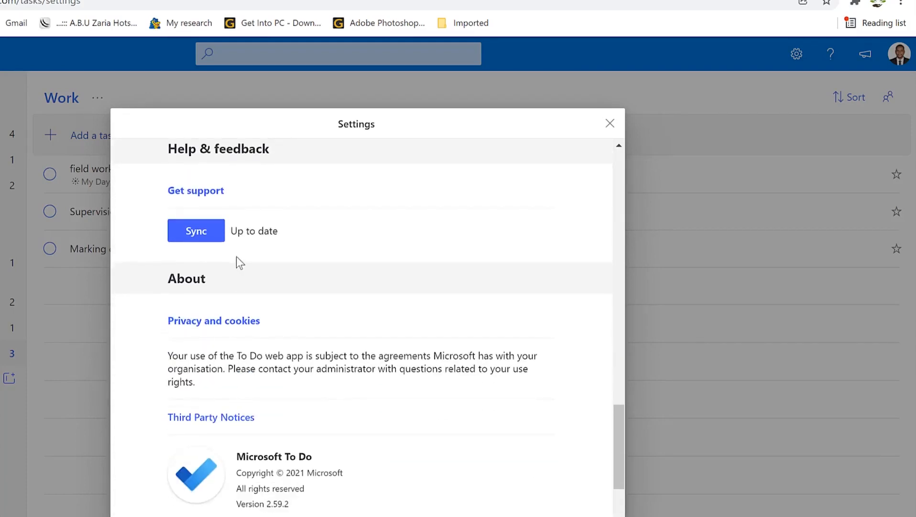
pyautogui.scroll(-3, 237, 256)
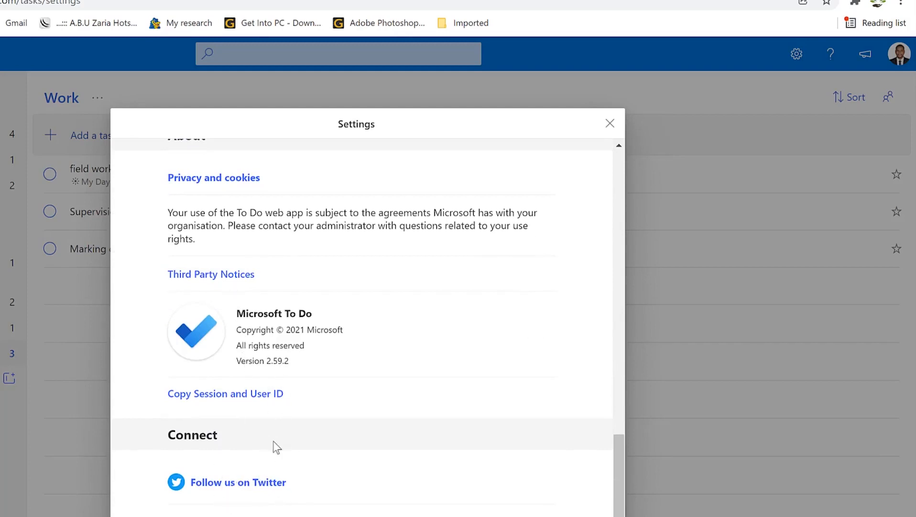
pyautogui.scroll(-1, 273, 483)
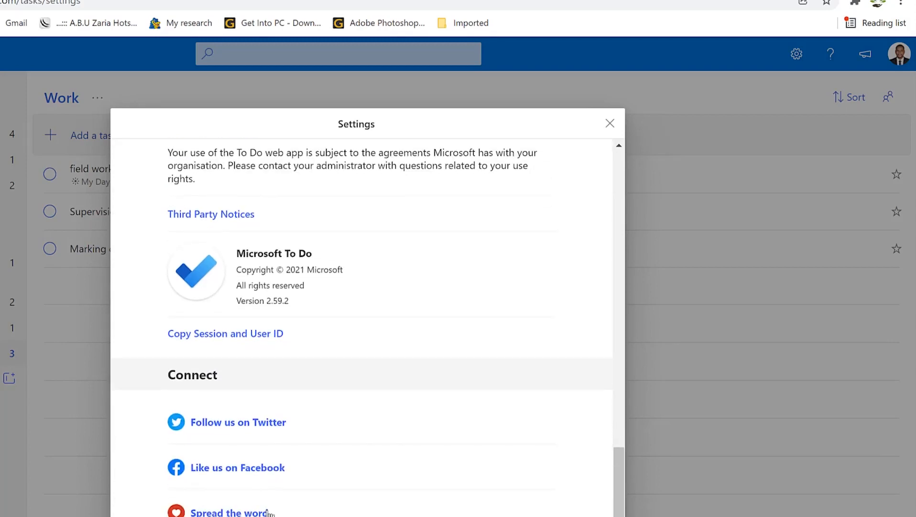
pyautogui.scroll(2, 261, 394)
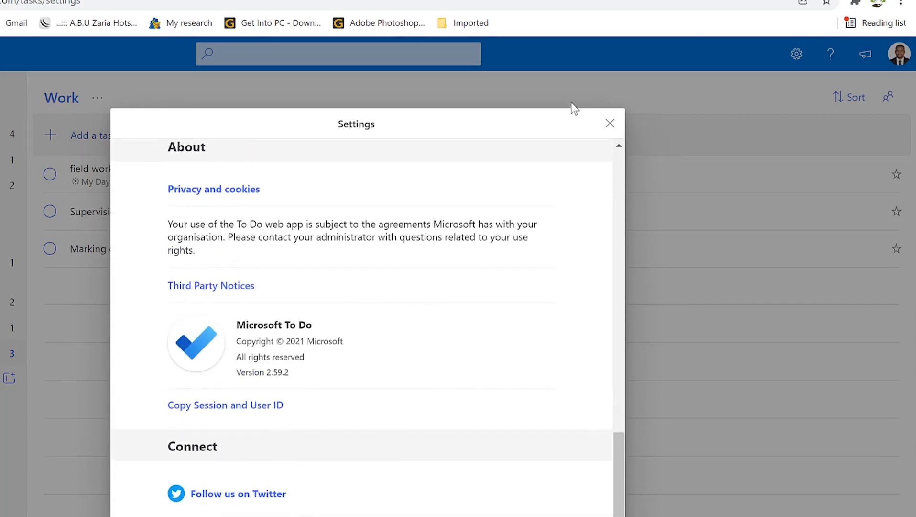
pyautogui.click(610, 123)
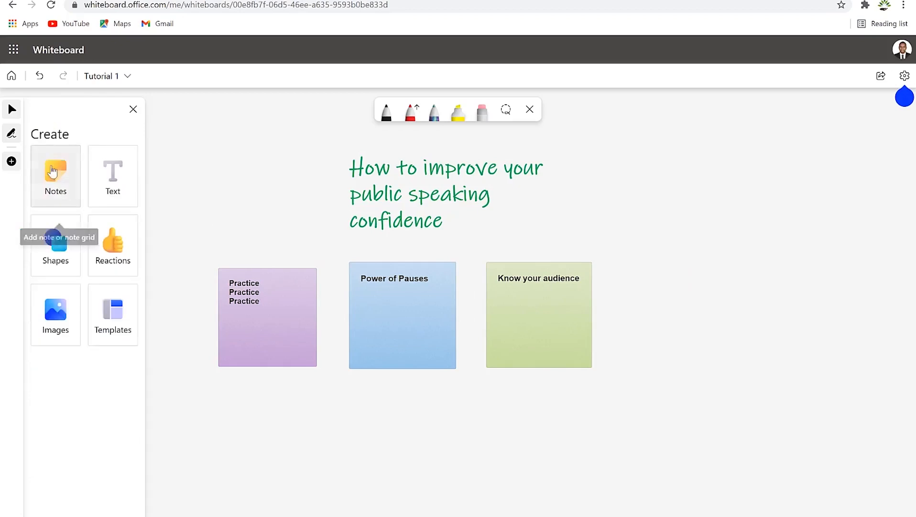
# Step: Add a yellow arrow, check marks, a clap reaction and a photo below the sticky notes
pyautogui.click(56, 237)
pyautogui.moveTo(46, 161); pyautogui.dragTo(261, 400)
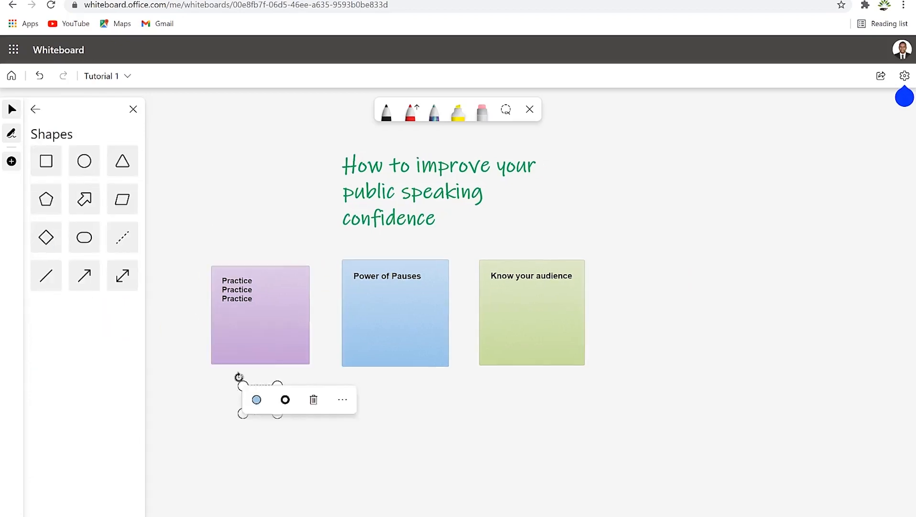
pyautogui.click(177, 223)
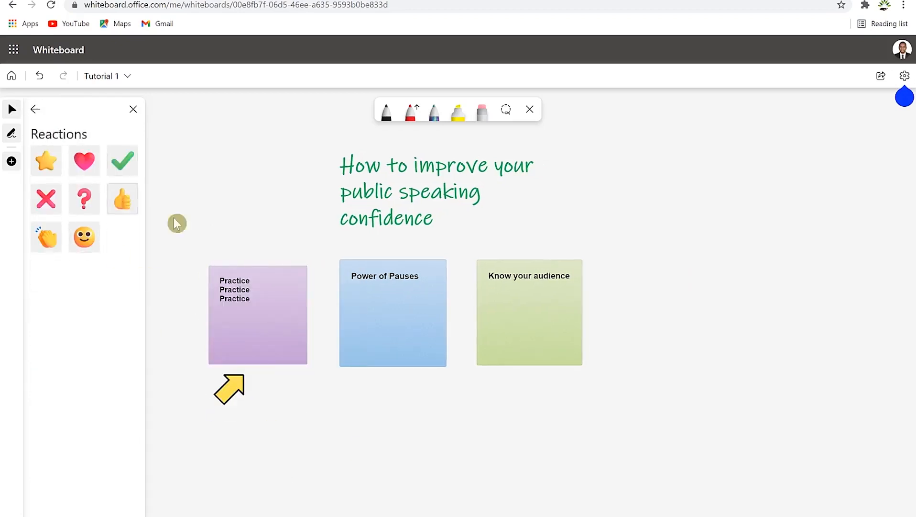
pyautogui.moveTo(123, 160); pyautogui.dragTo(486, 384)
pyautogui.moveTo(564, 389); pyautogui.dragTo(557, 381)
pyautogui.moveTo(47, 237); pyautogui.dragTo(385, 382)
pyautogui.click(34, 109)
pyautogui.click(55, 313)
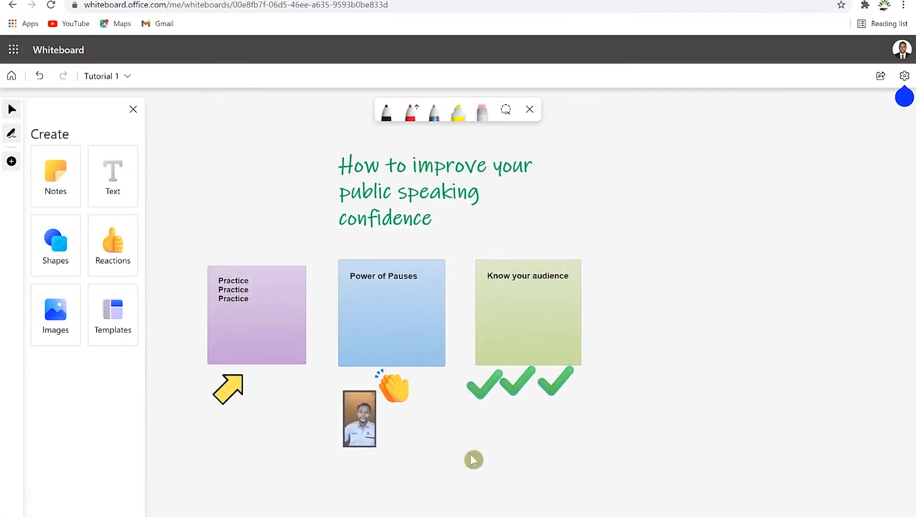
# Step: Place the Problem solving Cost/benefit analysis template to the right of the notes
pyautogui.click(113, 312)
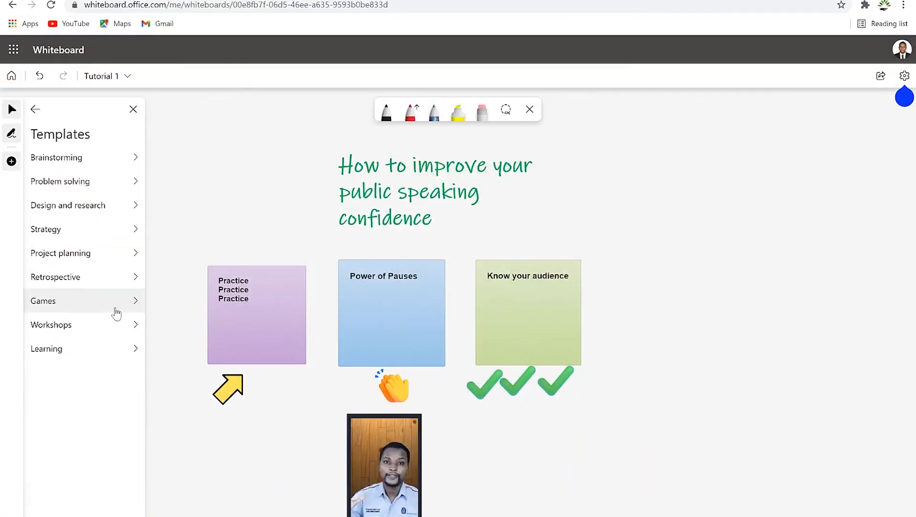
pyautogui.click(56, 157)
pyautogui.click(35, 109)
pyautogui.click(71, 181)
pyautogui.click(85, 283)
pyautogui.click(630, 309)
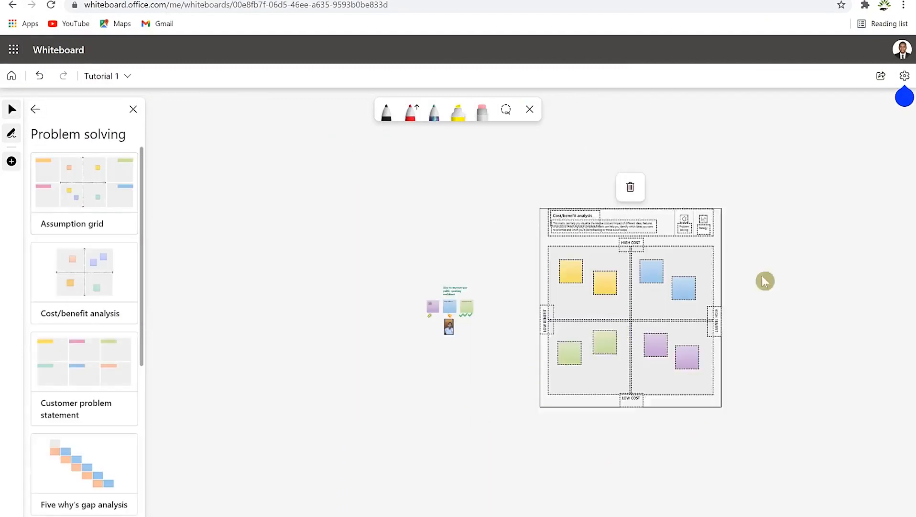
# Step: Select the template's title, description, header and a yellow note, then deselect
pyautogui.click(551, 230)
pyautogui.click(617, 251)
pyautogui.click(777, 237)
pyautogui.scroll(3, 592, 356)
pyautogui.scroll(-3, 670, 376)
pyautogui.click(604, 357)
pyautogui.click(494, 285)
# Step: Switch to freehand inking with the pen colour set to green
pyautogui.click(11, 133)
pyautogui.click(411, 113)
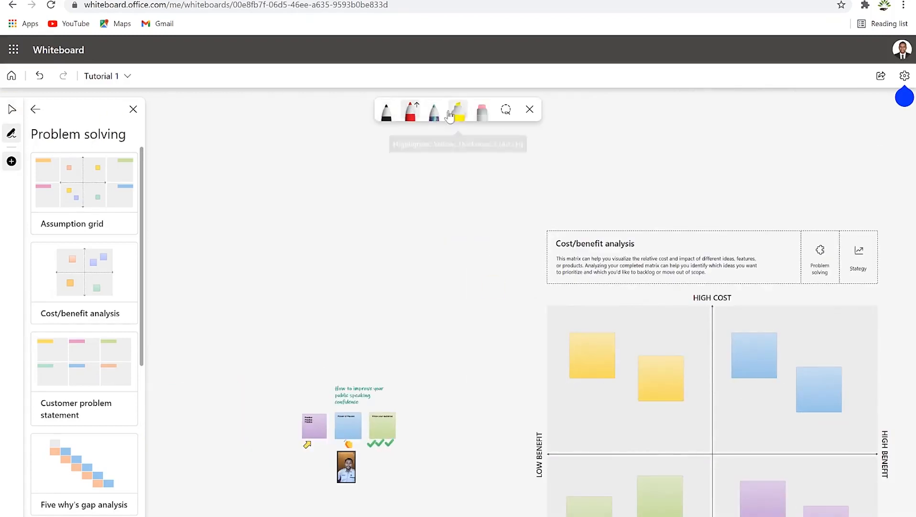
pyautogui.click(410, 113)
pyautogui.click(453, 242)
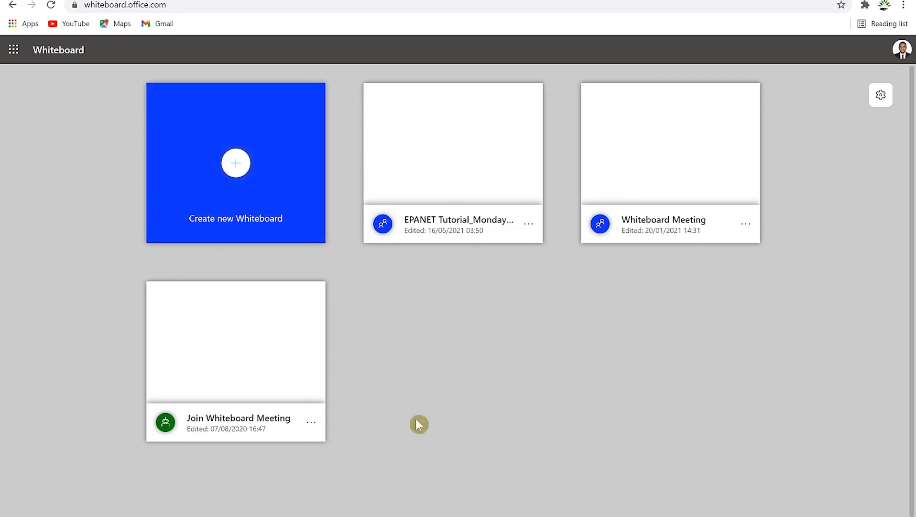
# Step: Check the Whiteboard Meeting board's options, then create a new blank whiteboard
pyautogui.click(755, 222)
pyautogui.click(737, 243)
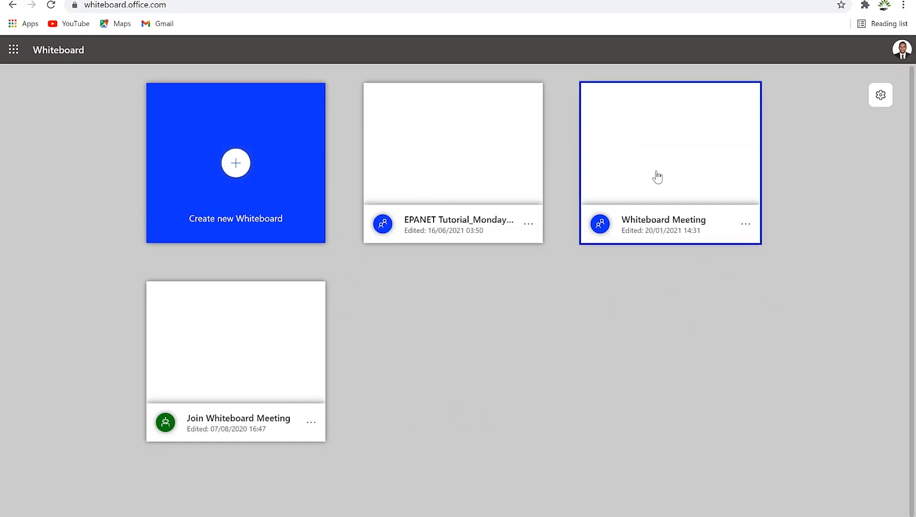
pyautogui.click(240, 165)
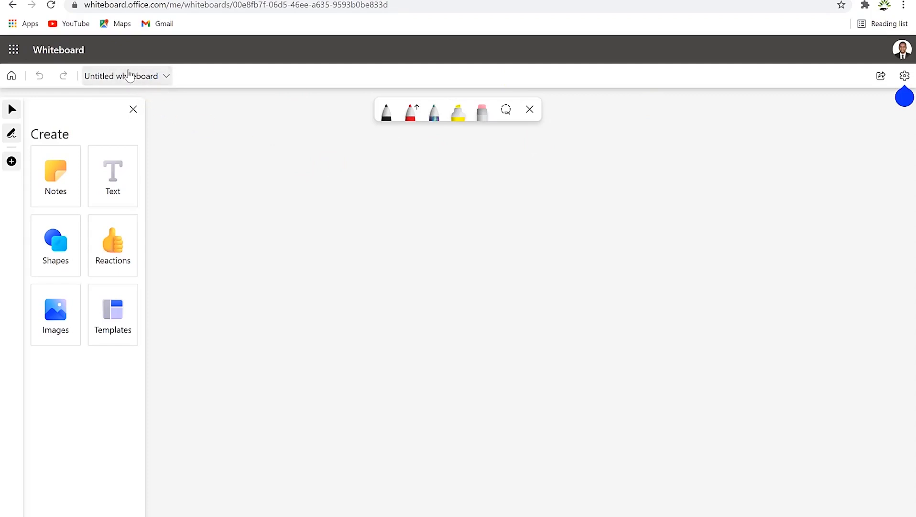
# Step: Replace the 'Untitled whiteboard' board title with 'Tutorial 1' and confirm it
pyautogui.click(130, 76)
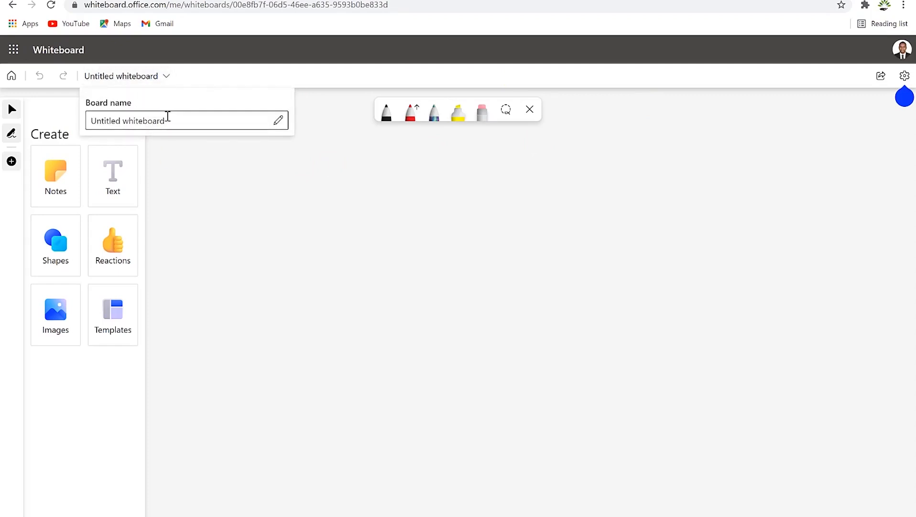
pyautogui.moveTo(165, 120); pyautogui.dragTo(70, 110)
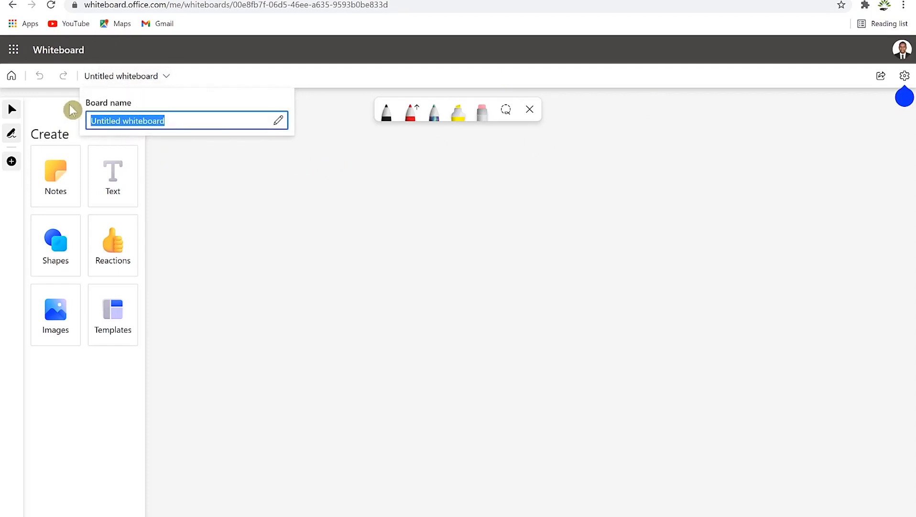
pyautogui.write('Tutorial 1')
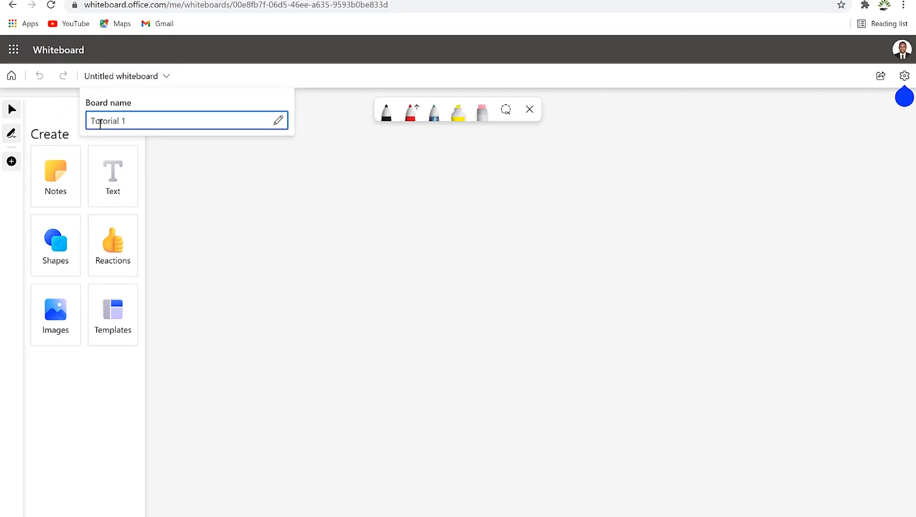
pyautogui.click(235, 201)
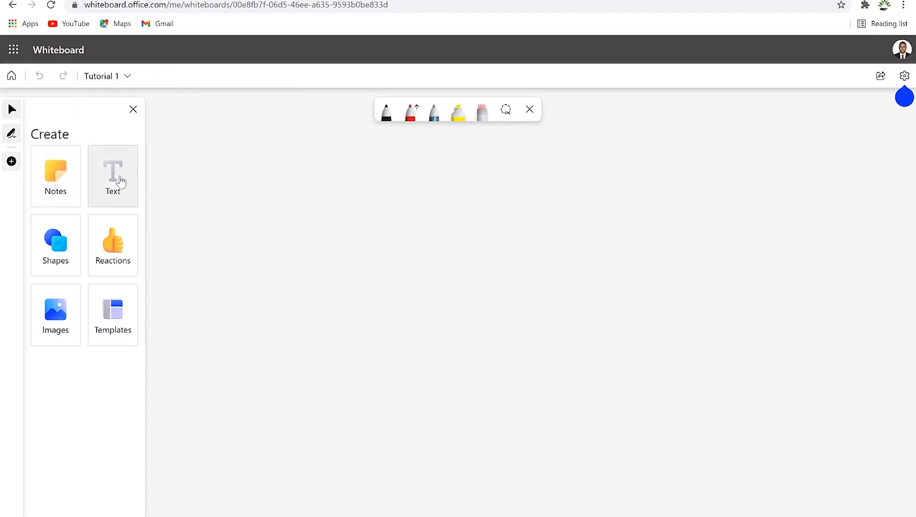
# Step: Add a text box holding the pasted heading 'How to improve your public speaking confidence'
pyautogui.click(111, 177)
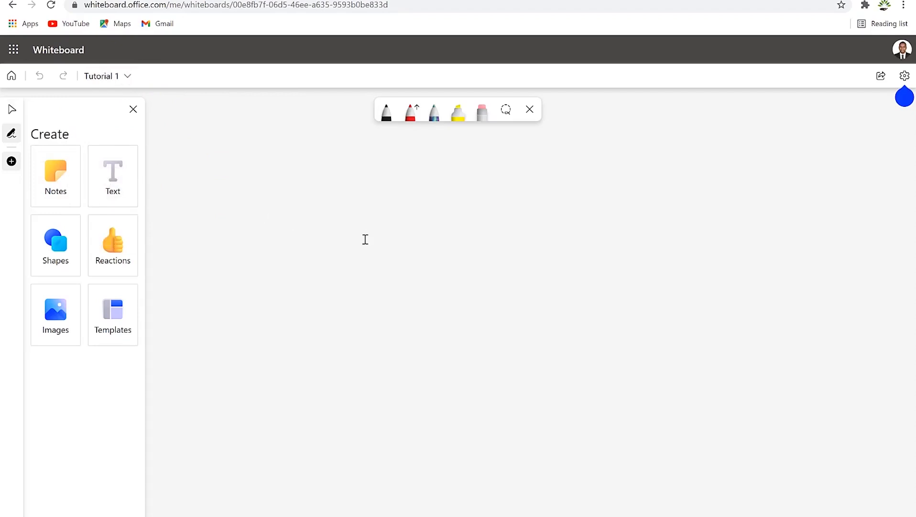
pyautogui.click(350, 231)
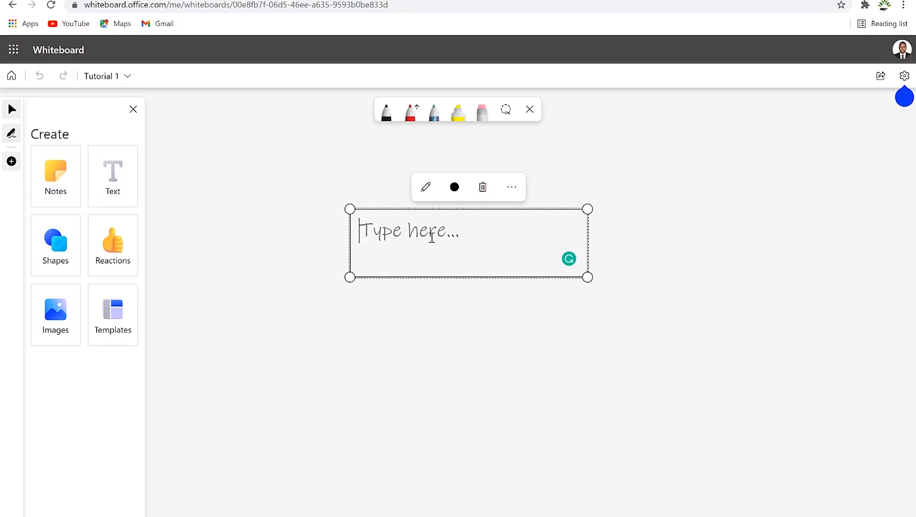
pyautogui.write('How to improve your public speaking confidence')
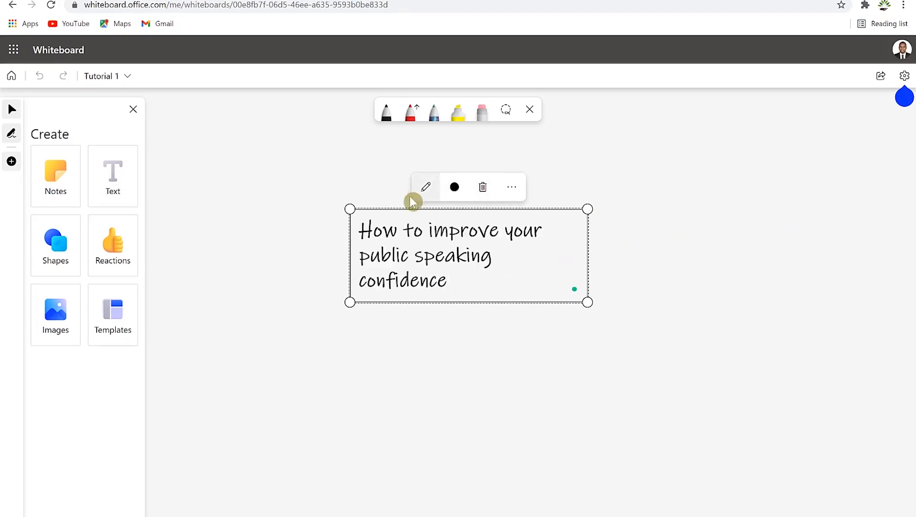
pyautogui.click(442, 191)
pyautogui.click(441, 194)
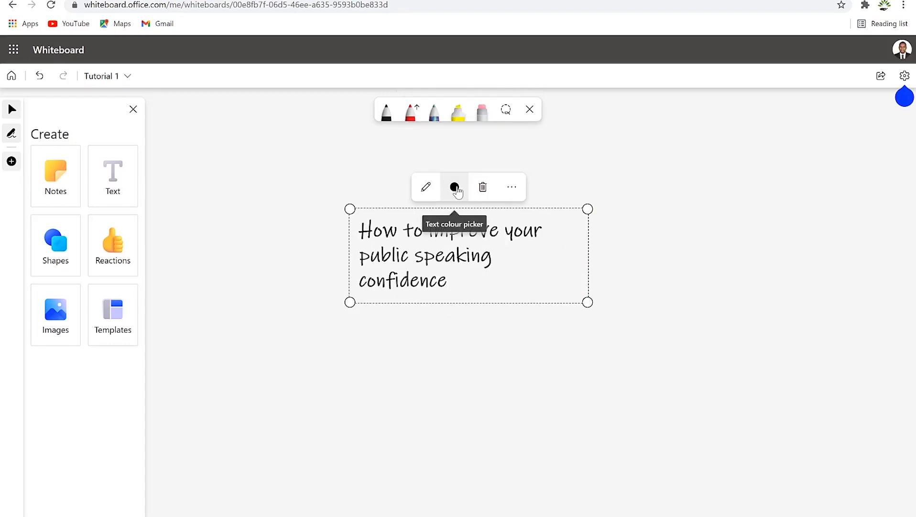
# Step: Colour the heading text green after trying dark blue and light blue
pyautogui.click(455, 187)
pyautogui.click(440, 157)
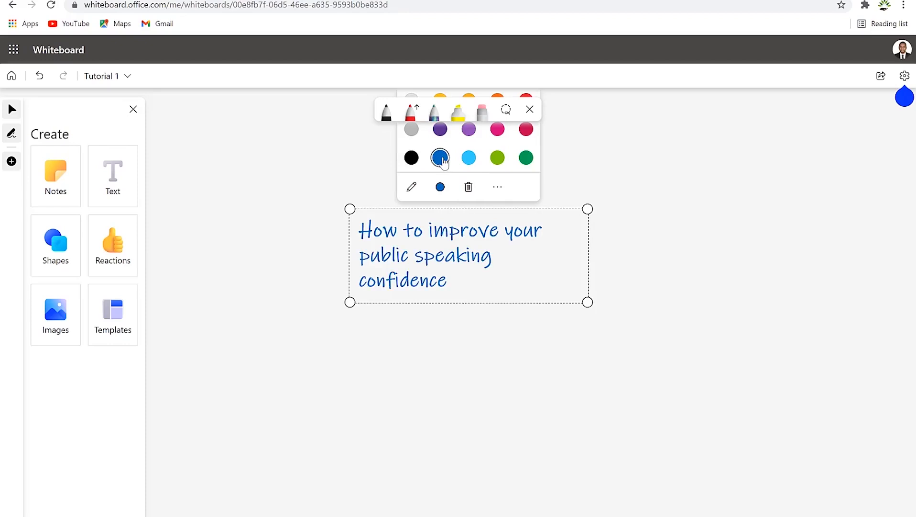
pyautogui.click(476, 160)
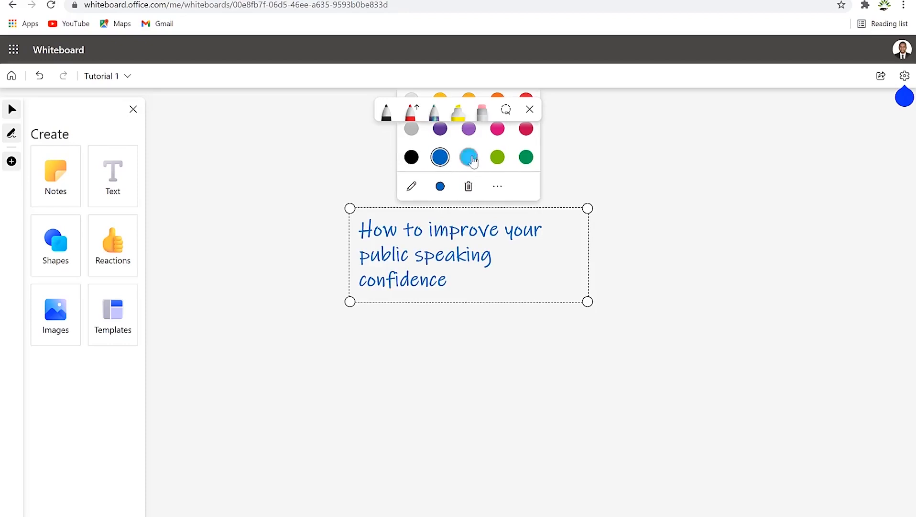
pyautogui.click(527, 159)
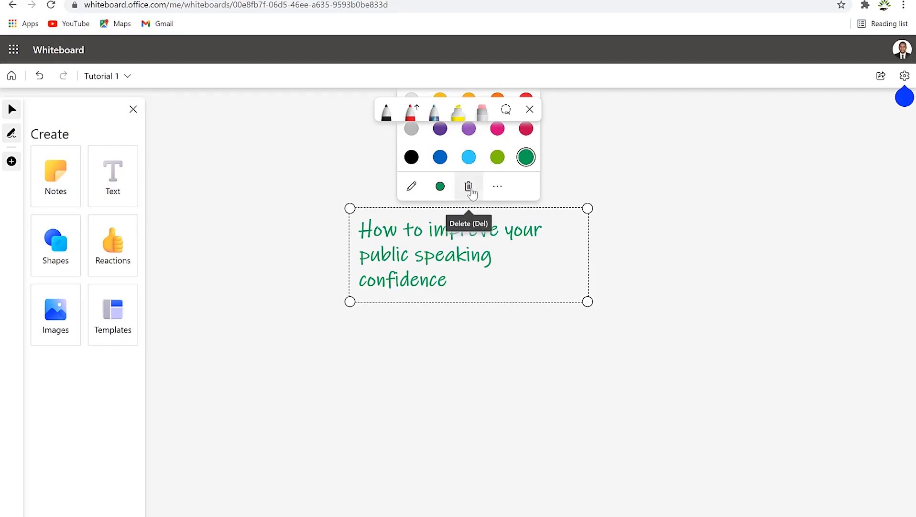
pyautogui.click(497, 187)
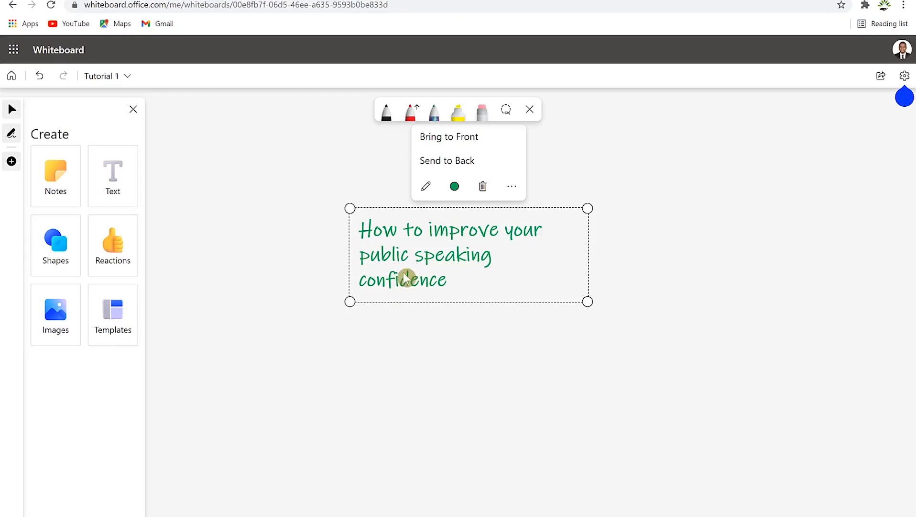
pyautogui.click(426, 264)
# Step: Enlarge the heading box slightly and move it to the board's top centre
pyautogui.click(436, 259)
pyautogui.moveTo(436, 259); pyautogui.dragTo(447, 222)
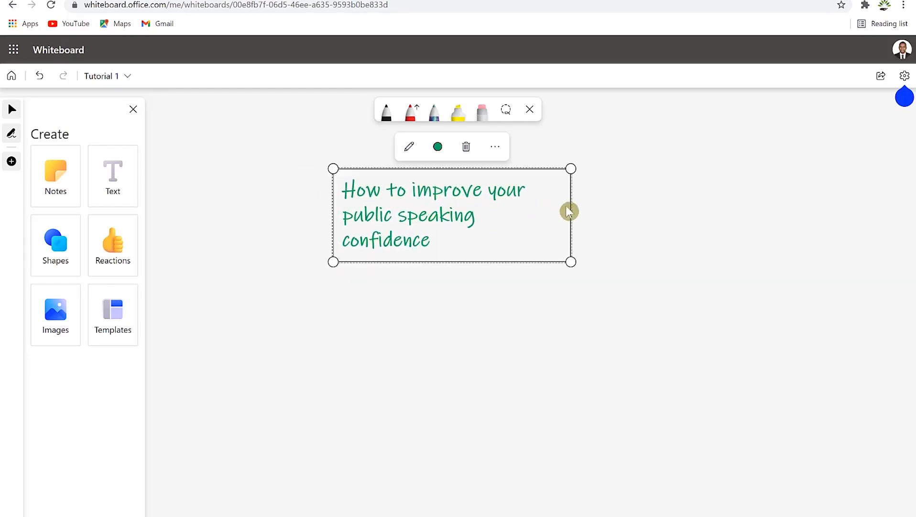
pyautogui.moveTo(571, 169); pyautogui.dragTo(598, 215)
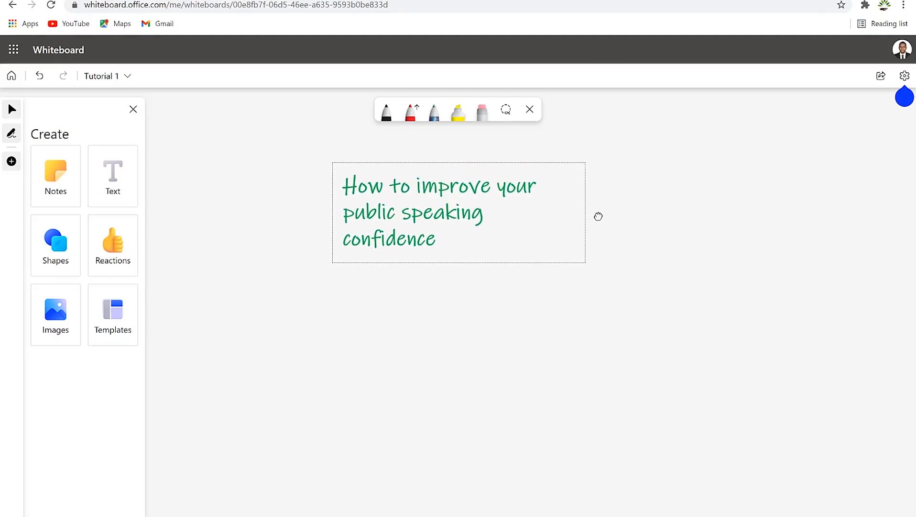
pyautogui.moveTo(463, 211); pyautogui.dragTo(471, 194)
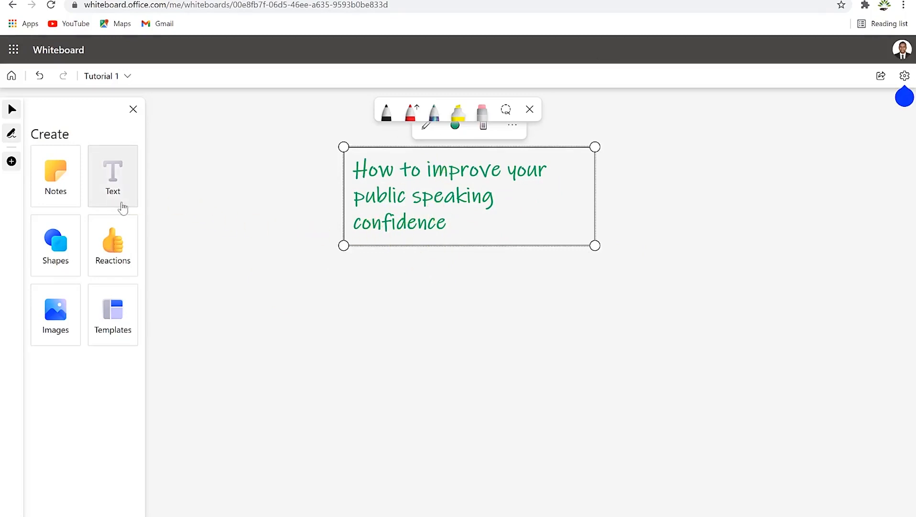
# Step: Place a sticky note on the board and recolour it purple
pyautogui.click(56, 180)
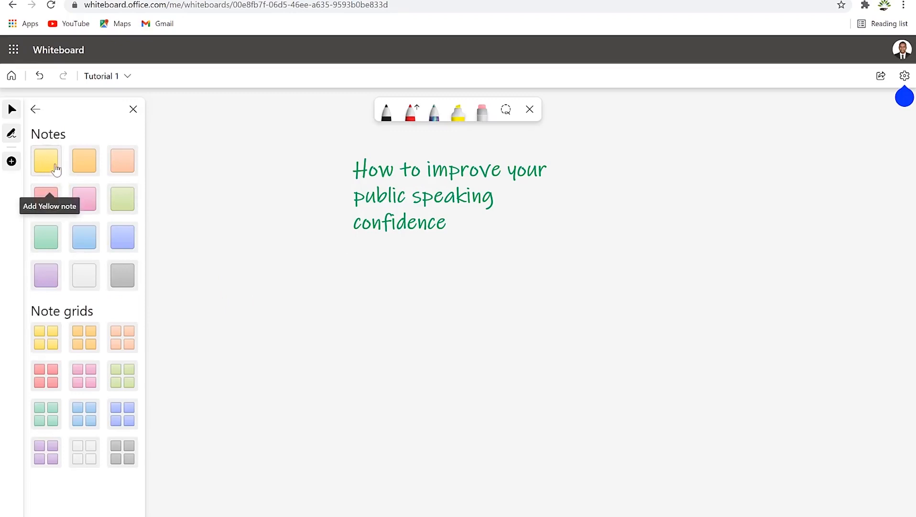
pyautogui.click(84, 236)
pyautogui.click(233, 277)
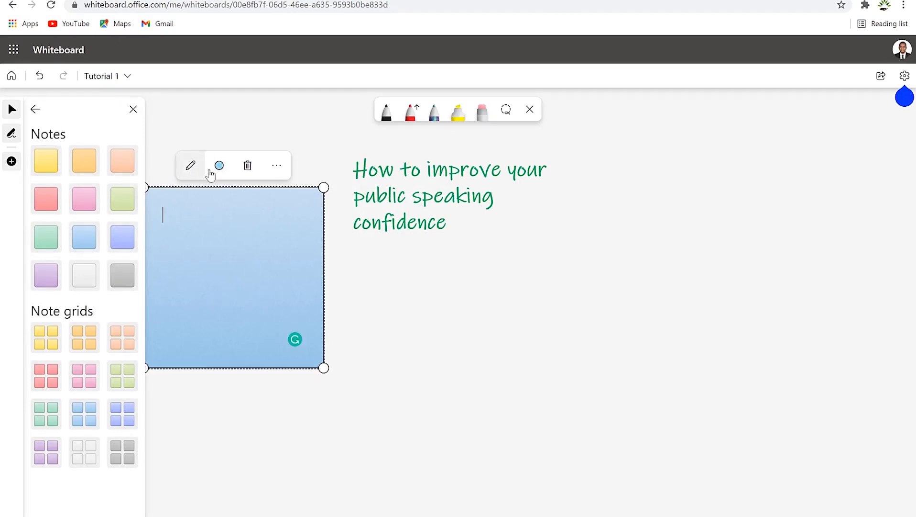
pyautogui.click(219, 166)
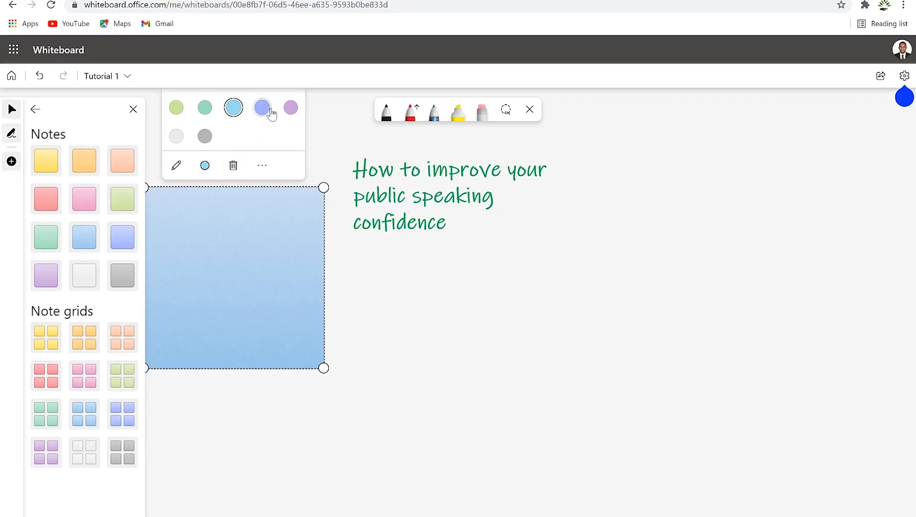
pyautogui.click(291, 107)
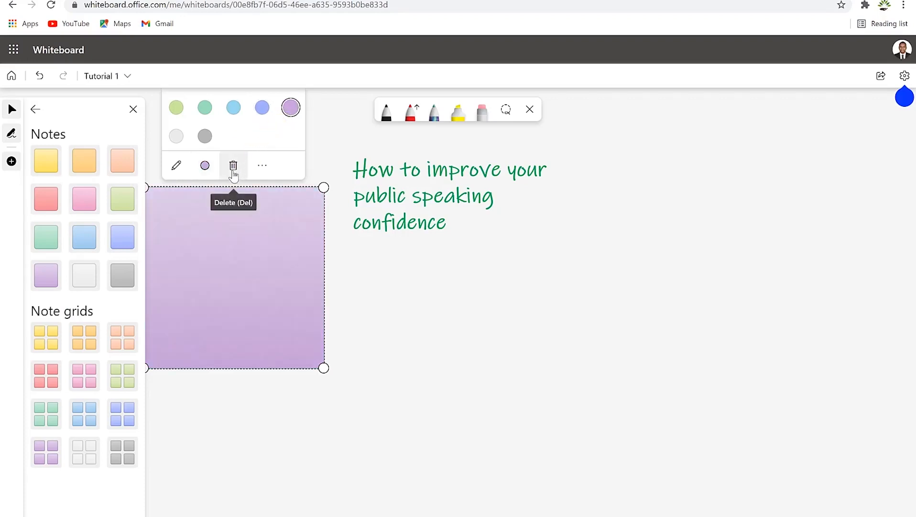
pyautogui.click(262, 165)
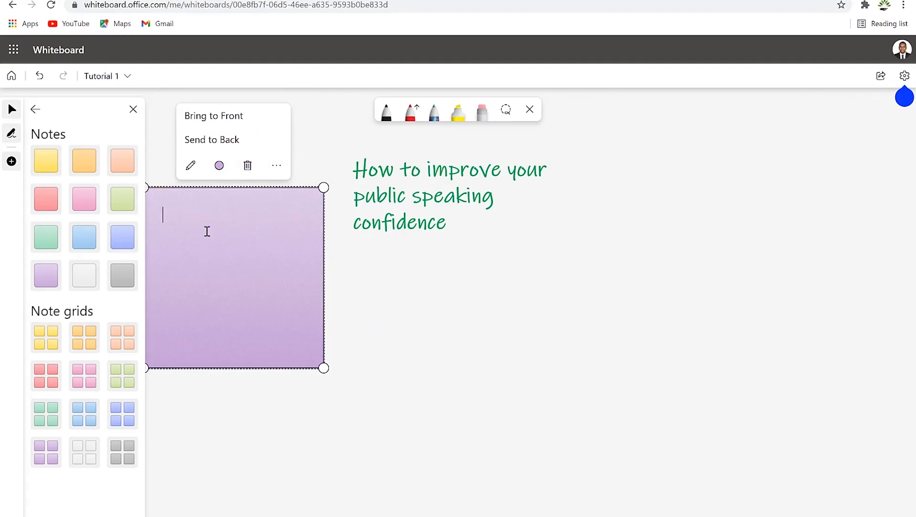
# Step: Write 'Practice Practice' on two lines in the purple note, then shrink and reposition it
pyautogui.write('Practice')
pyautogui.press('Return')
pyautogui.write('Practice')
pyautogui.press('Return')
pyautogui.write('Practice')
pyautogui.moveTo(324, 187); pyautogui.dragTo(238, 270)
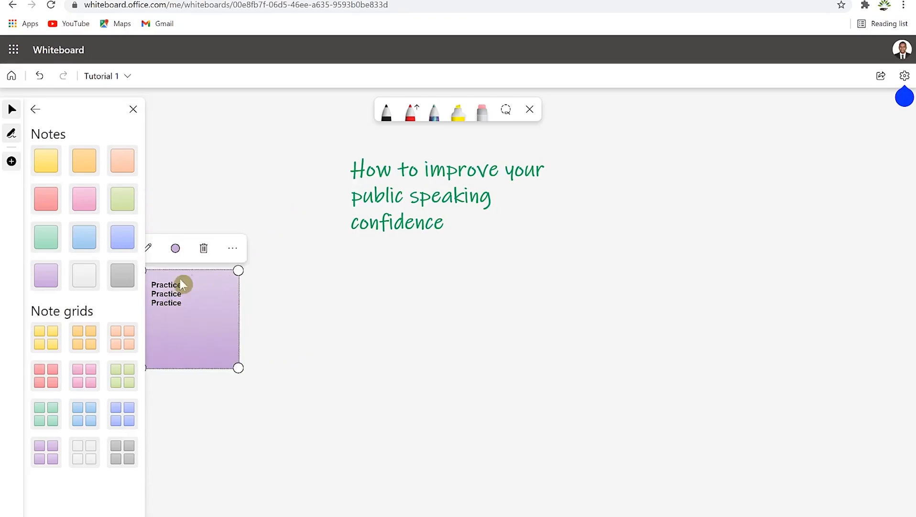
pyautogui.moveTo(181, 281); pyautogui.dragTo(275, 280)
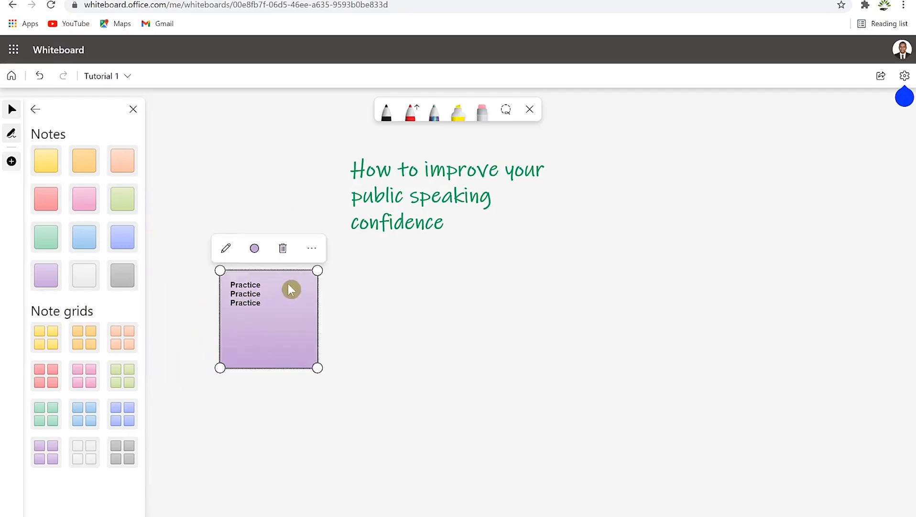
pyautogui.click(388, 287)
pyautogui.click(245, 302)
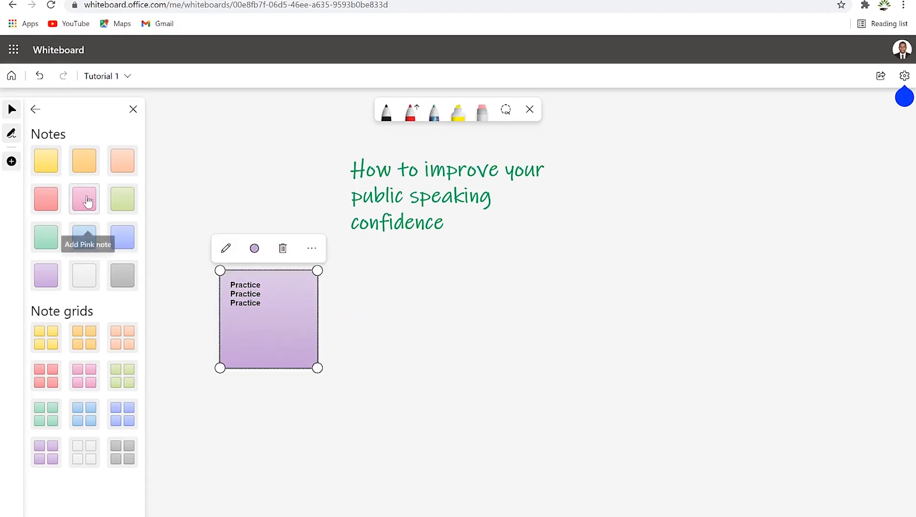
# Step: Add a blue sticky note reading 'Power of Pauses'
pyautogui.click(84, 199)
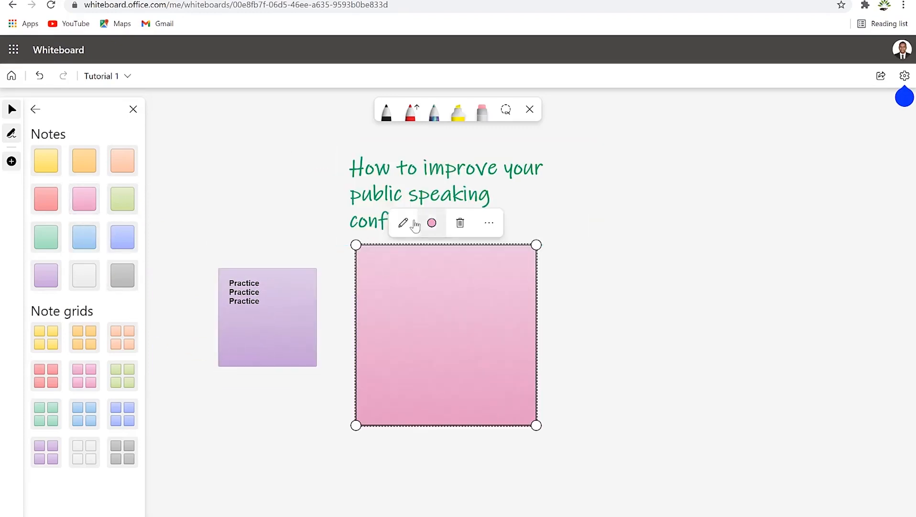
pyautogui.click(432, 223)
pyautogui.click(446, 165)
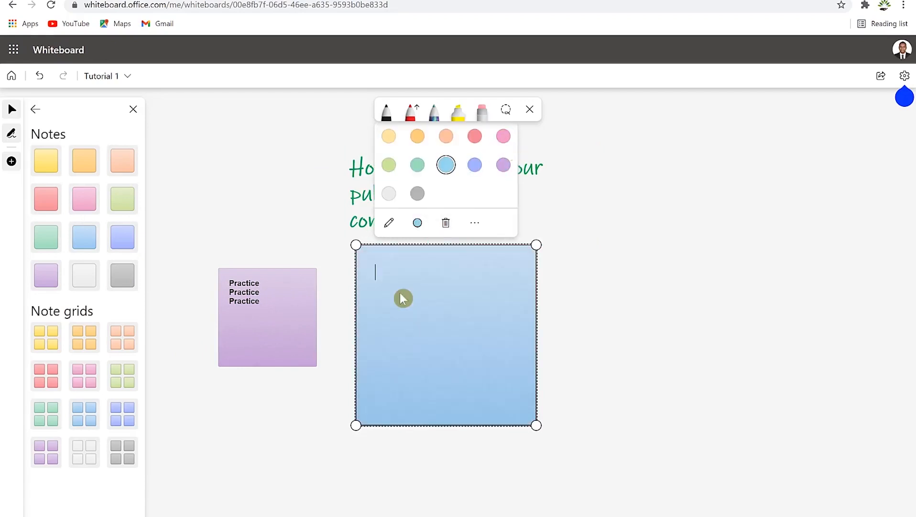
pyautogui.write('Power of Pauses')
pyautogui.click(329, 247)
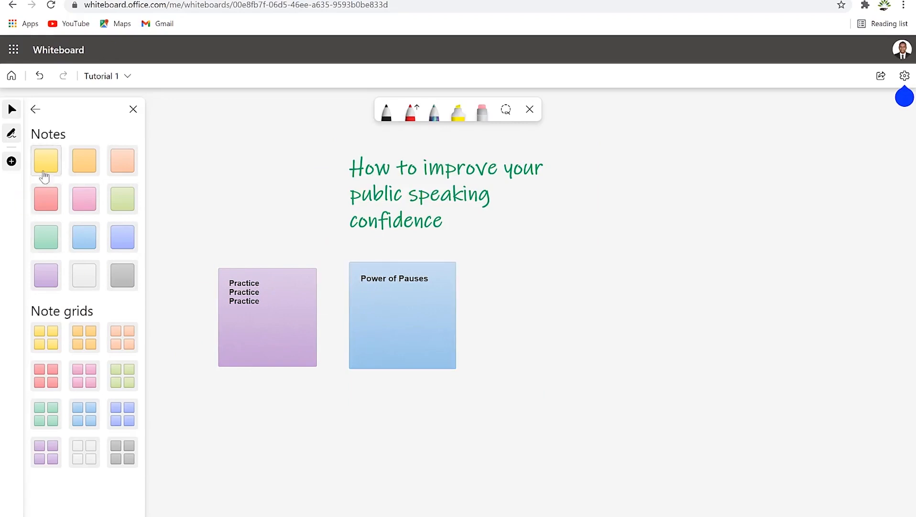
# Step: Add a green sticky note, resized to match the others and aligned beside the blue note
pyautogui.click(124, 201)
pyautogui.click(569, 283)
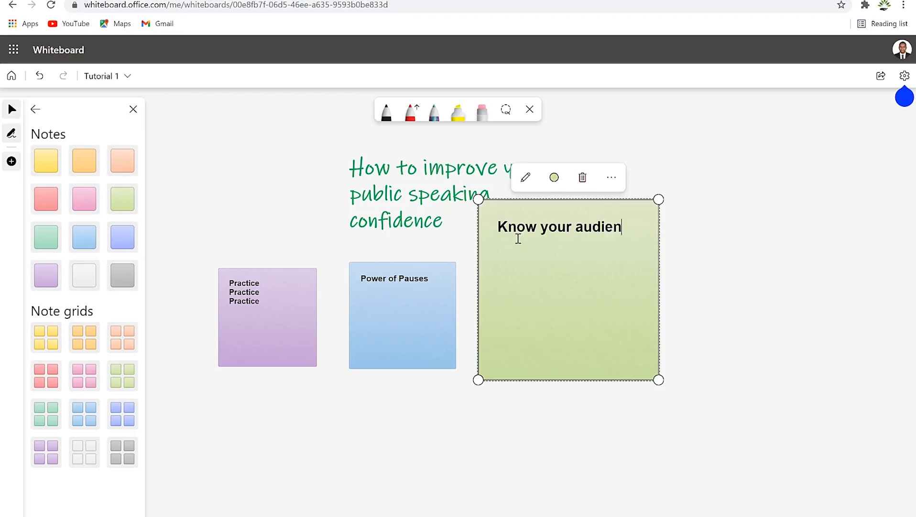
pyautogui.click(748, 268)
pyautogui.click(603, 229)
pyautogui.moveTo(659, 379); pyautogui.dragTo(582, 303)
pyautogui.click(538, 248)
pyautogui.moveTo(538, 248); pyautogui.dragTo(552, 310)
pyautogui.click(708, 271)
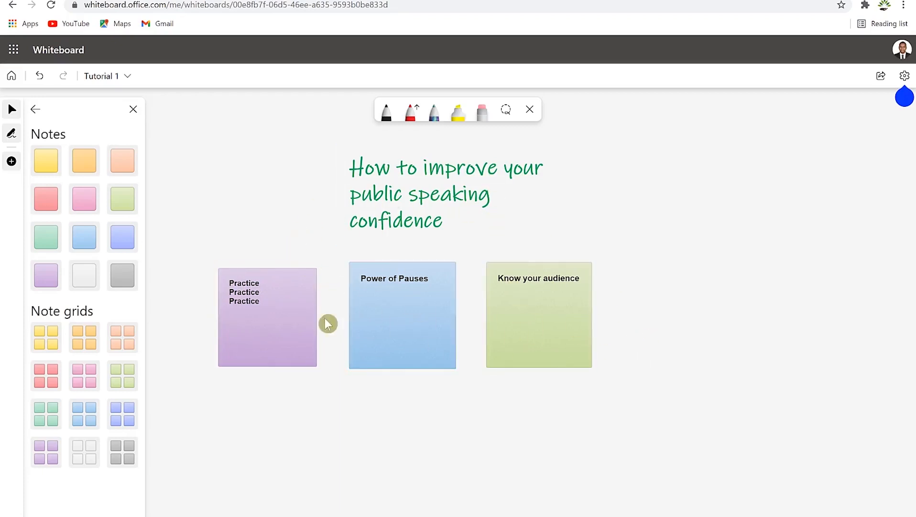
pyautogui.click(36, 111)
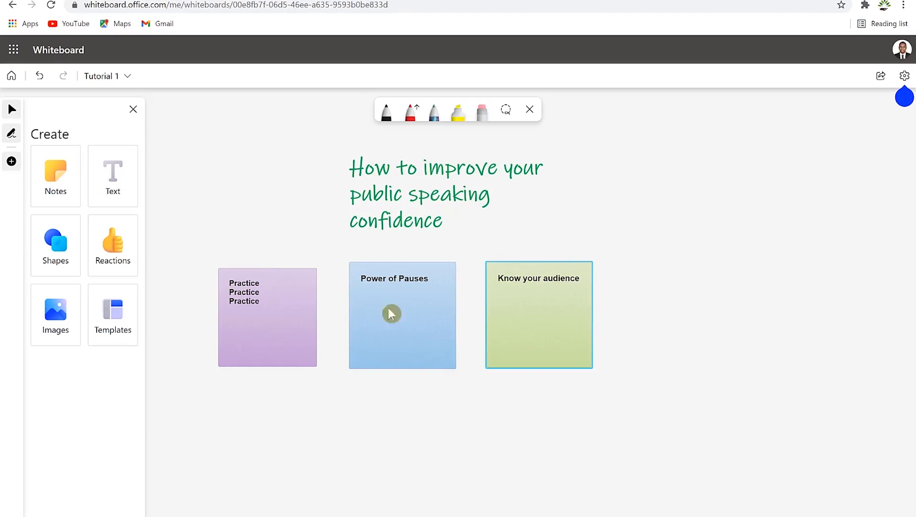
# Step: Place a block arrow shape and shrink it below the purple note
pyautogui.click(68, 244)
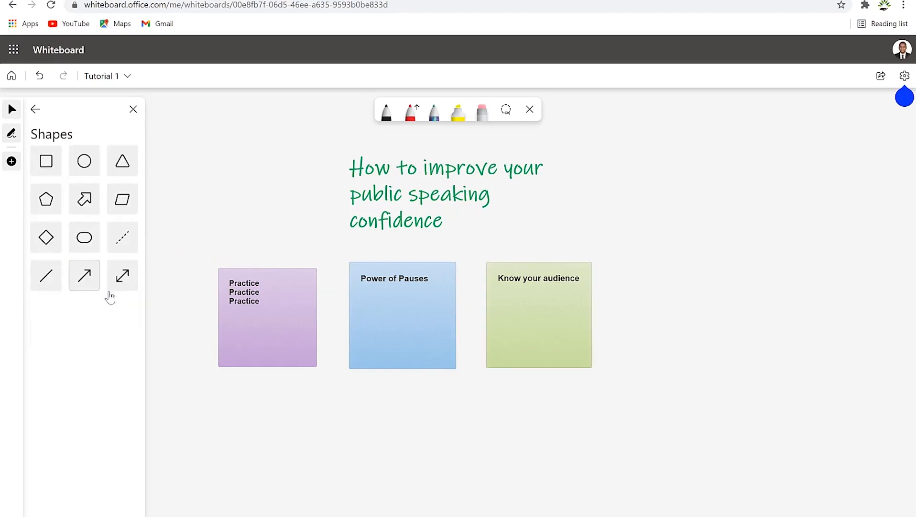
pyautogui.click(73, 208)
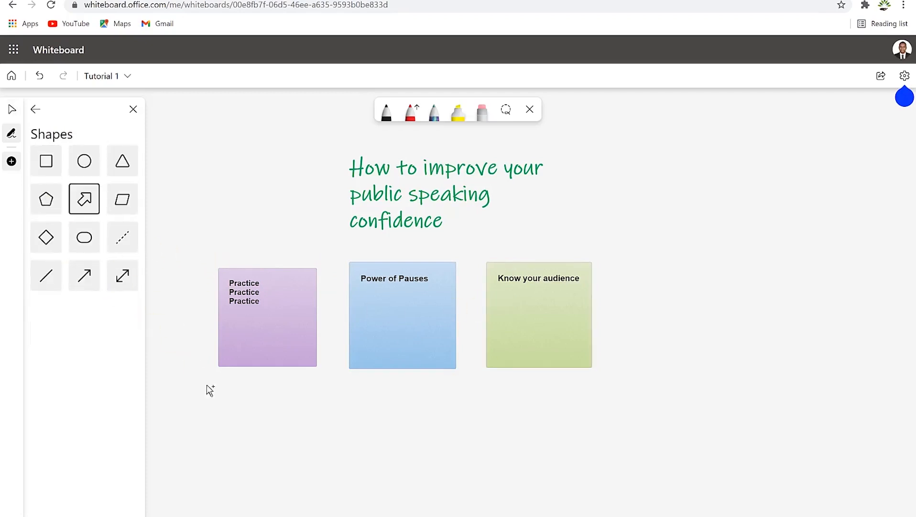
pyautogui.click(240, 363)
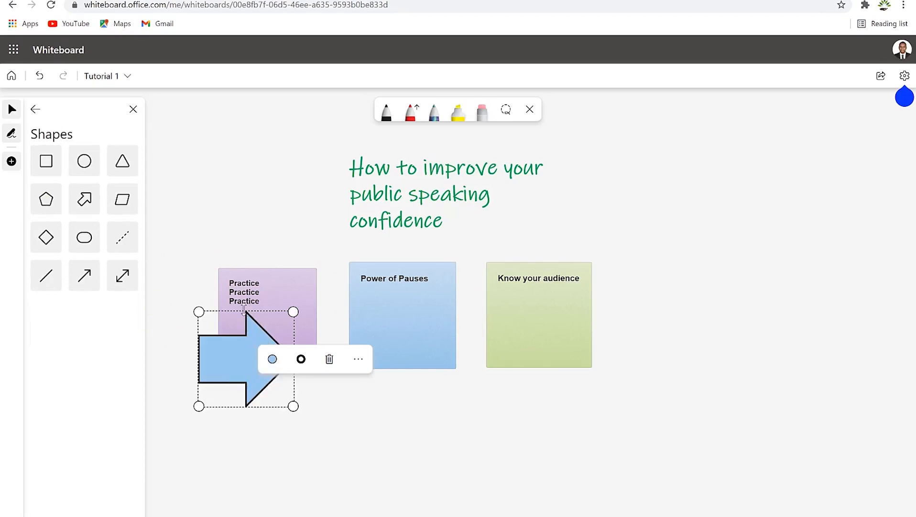
pyautogui.click(193, 306)
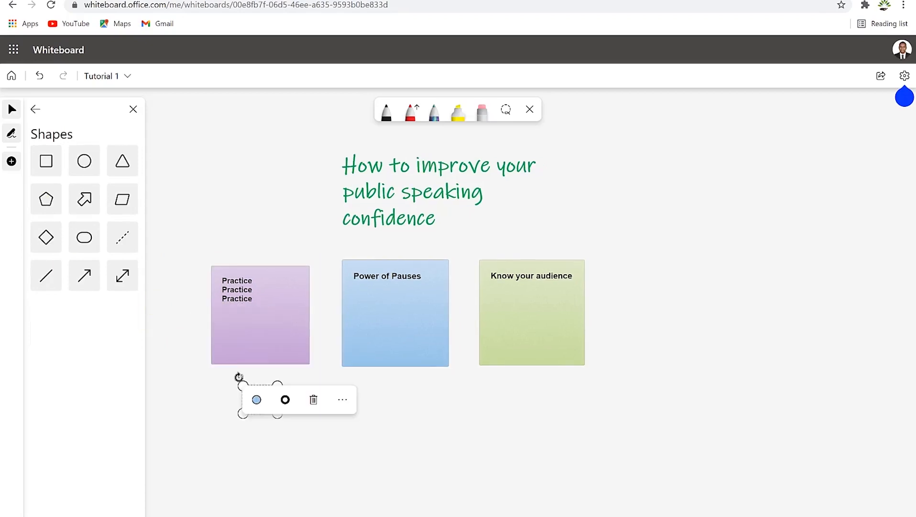
pyautogui.moveTo(239, 377)
pyautogui.mouseDown()
pyautogui.moveTo(254, 375)
pyautogui.moveTo(234, 401)
pyautogui.moveTo(244, 415)
pyautogui.moveTo(222, 390)
pyautogui.moveTo(229, 397)
pyautogui.moveTo(235, 383)
pyautogui.mouseUp()
pyautogui.click(311, 413)
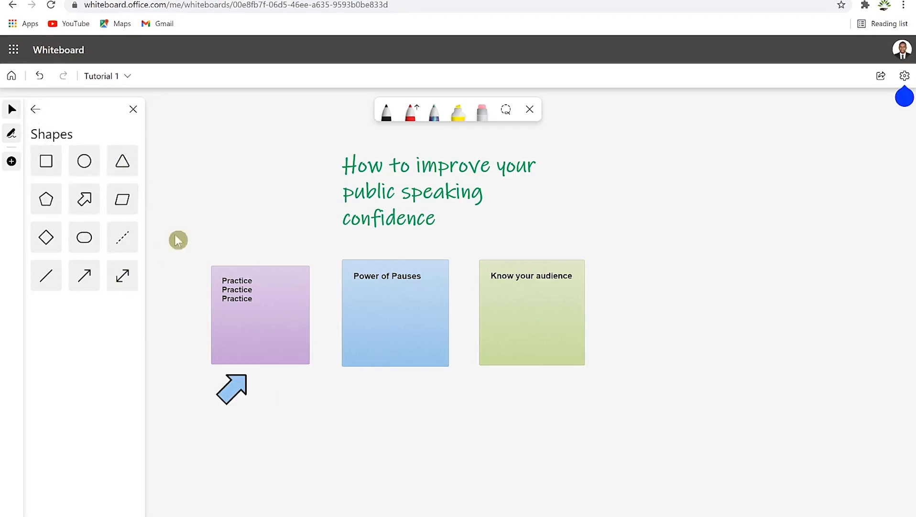
# Step: Change the arrow beneath the purple note from blue to yellow
pyautogui.click(231, 389)
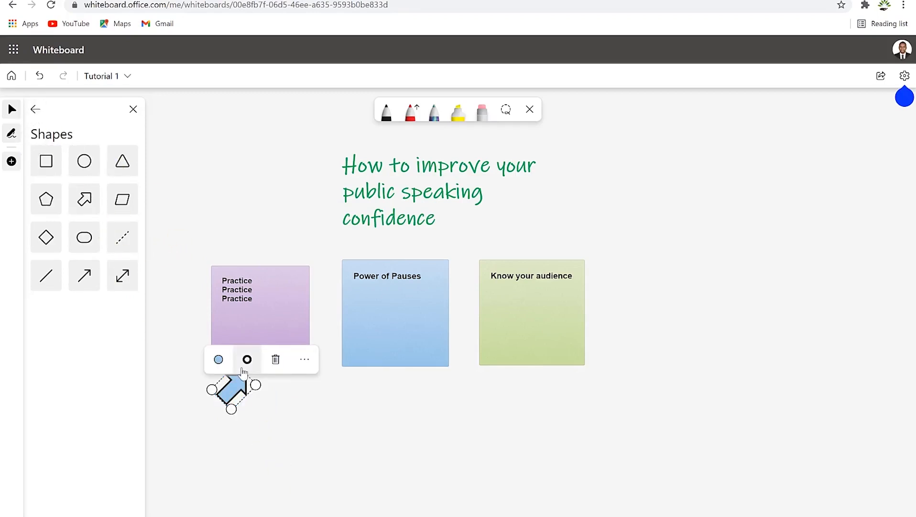
pyautogui.click(219, 357)
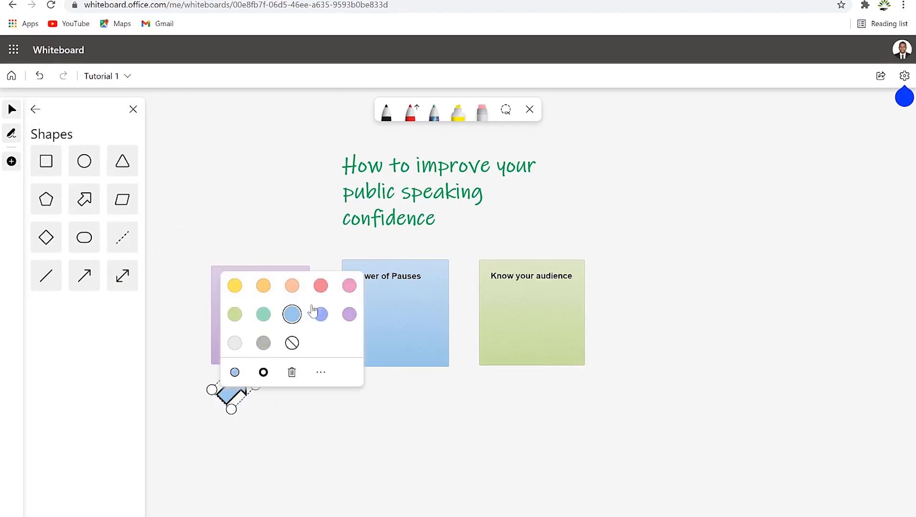
pyautogui.click(235, 286)
pyautogui.click(354, 451)
pyautogui.click(128, 266)
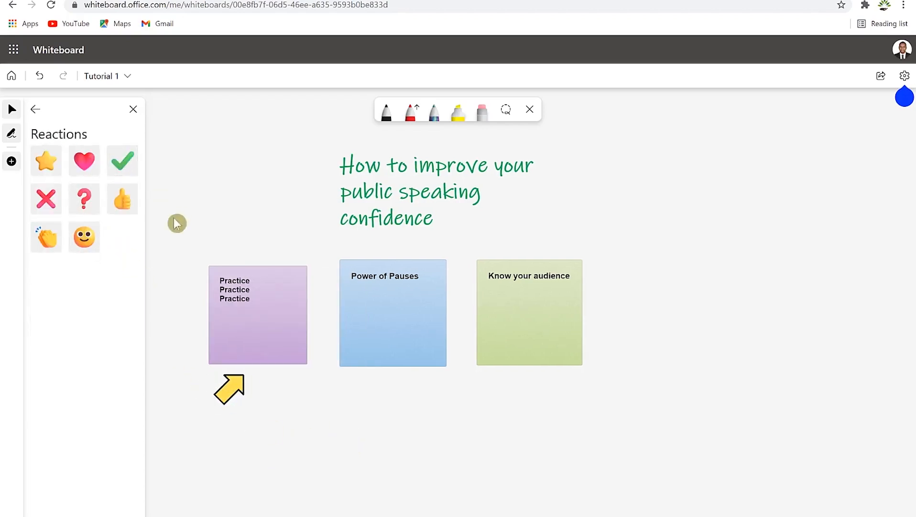
# Step: Stamp three aligned green check marks below the Know your audience note
pyautogui.click(122, 161)
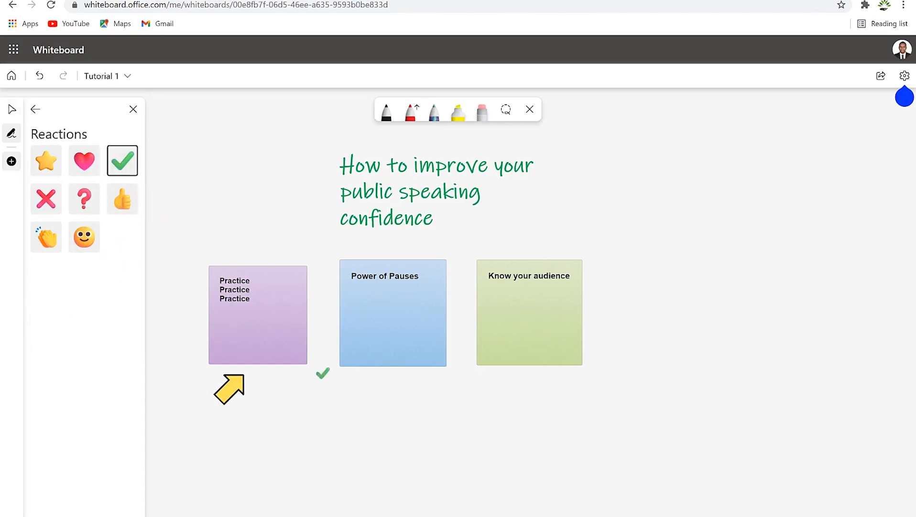
pyautogui.click(526, 384)
pyautogui.click(123, 161)
pyautogui.click(565, 388)
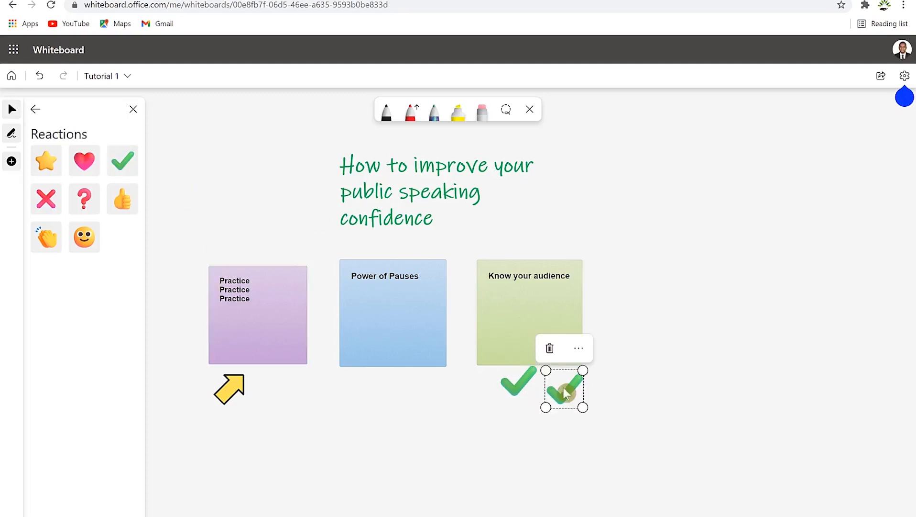
pyautogui.click(136, 163)
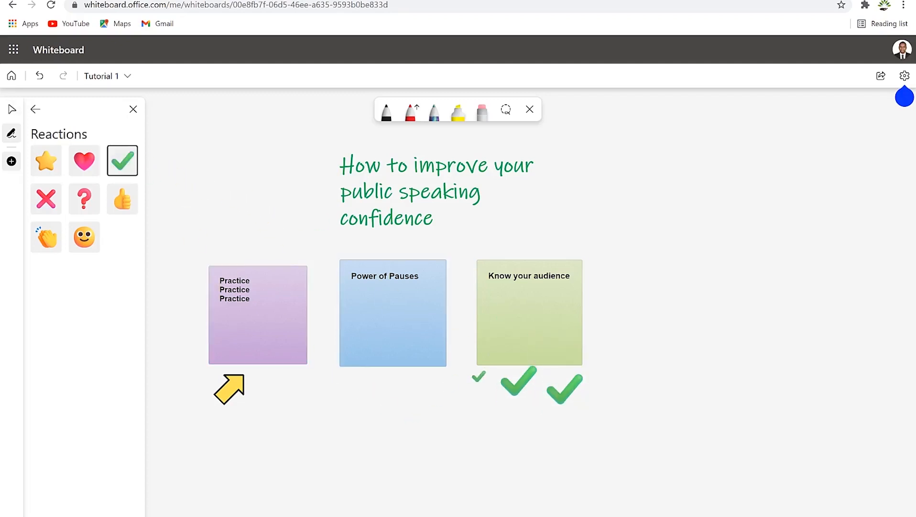
pyautogui.click(488, 386)
pyautogui.moveTo(574, 400); pyautogui.dragTo(567, 392)
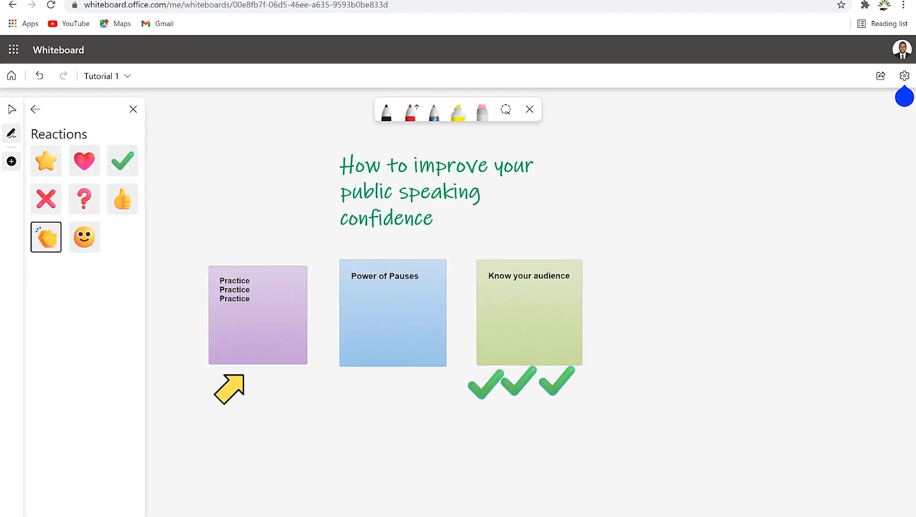
# Step: Stamp a clapping-hands reaction under Power of Pauses and align it
pyautogui.click(389, 381)
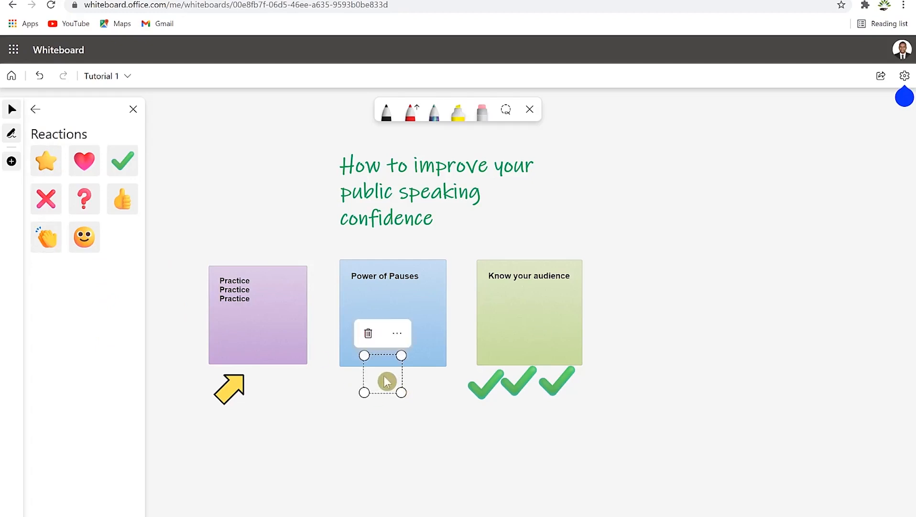
pyautogui.moveTo(386, 380); pyautogui.dragTo(397, 388)
pyautogui.click(209, 410)
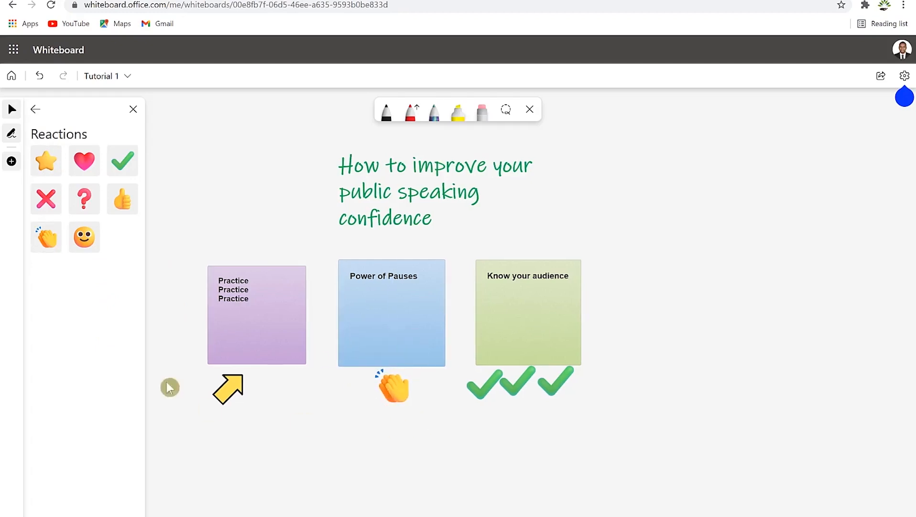
pyautogui.click(35, 109)
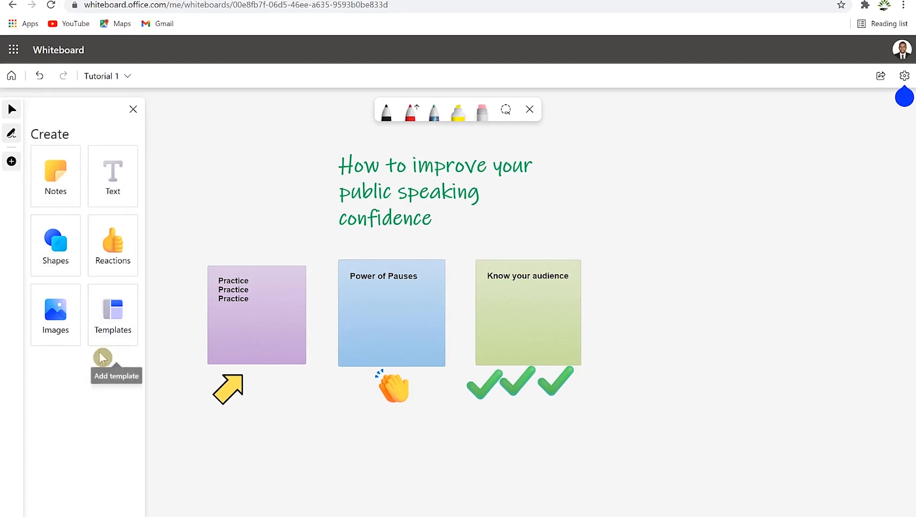
# Step: Insert the 222333 photo from Pictures, shrink it and place it below the clap reaction
pyautogui.click(58, 327)
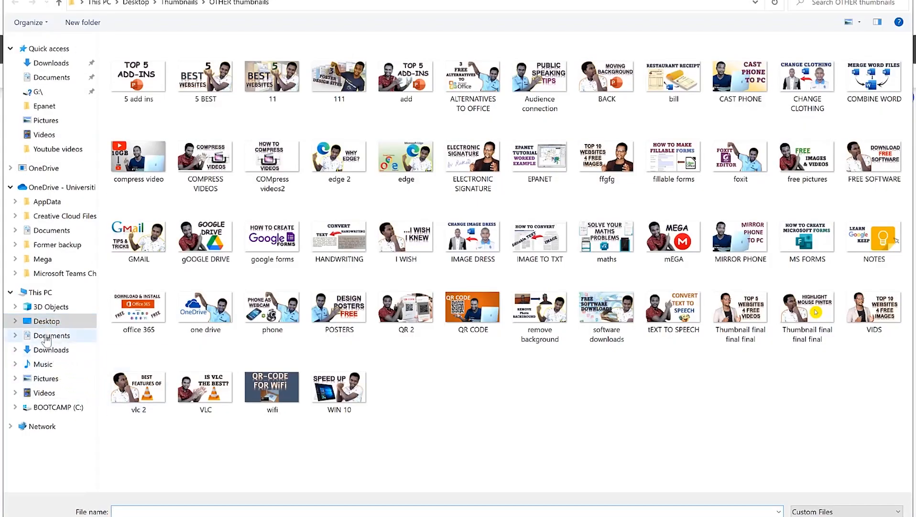
pyautogui.click(48, 378)
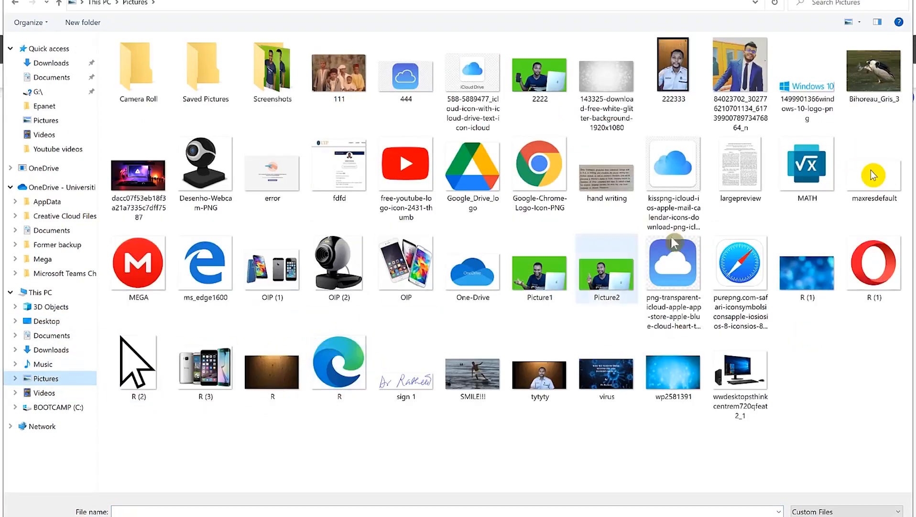
pyautogui.click(684, 88)
pyautogui.doubleClick(684, 87)
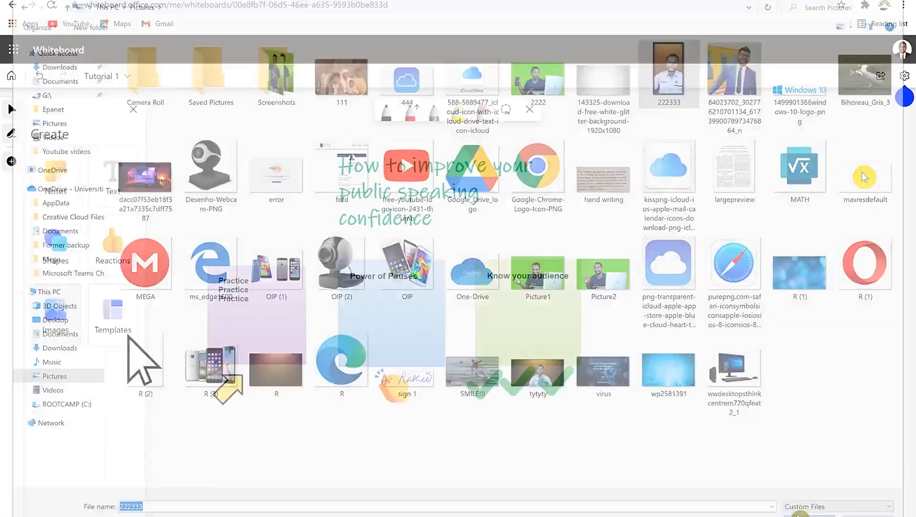
pyautogui.moveTo(636, 397); pyautogui.dragTo(587, 407)
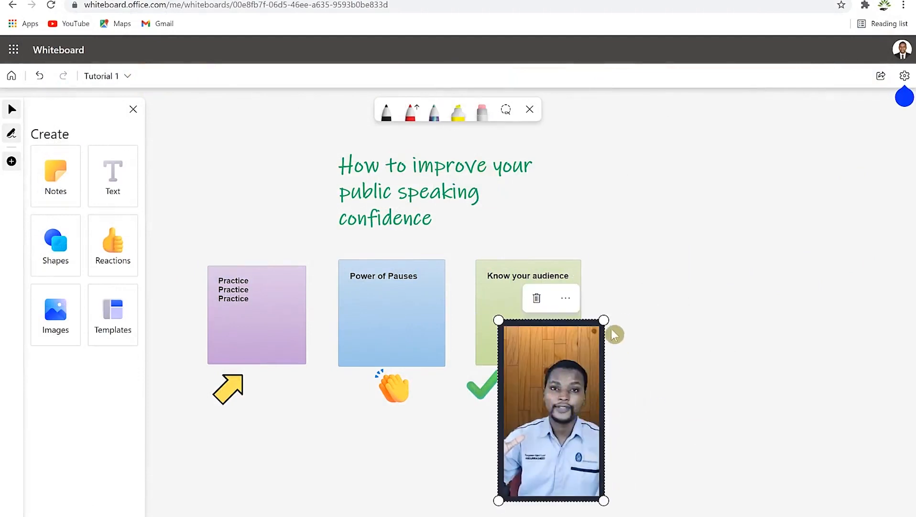
pyautogui.moveTo(604, 319); pyautogui.dragTo(530, 444)
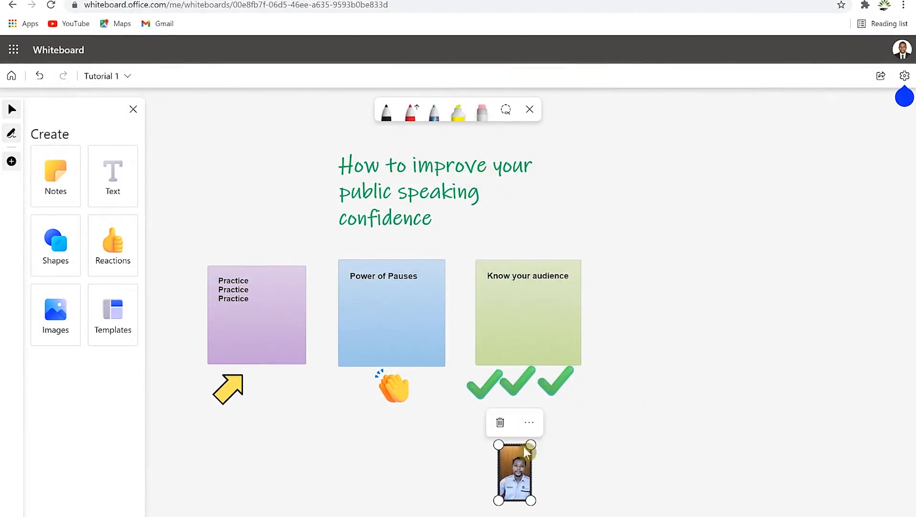
pyautogui.moveTo(518, 478); pyautogui.dragTo(403, 495)
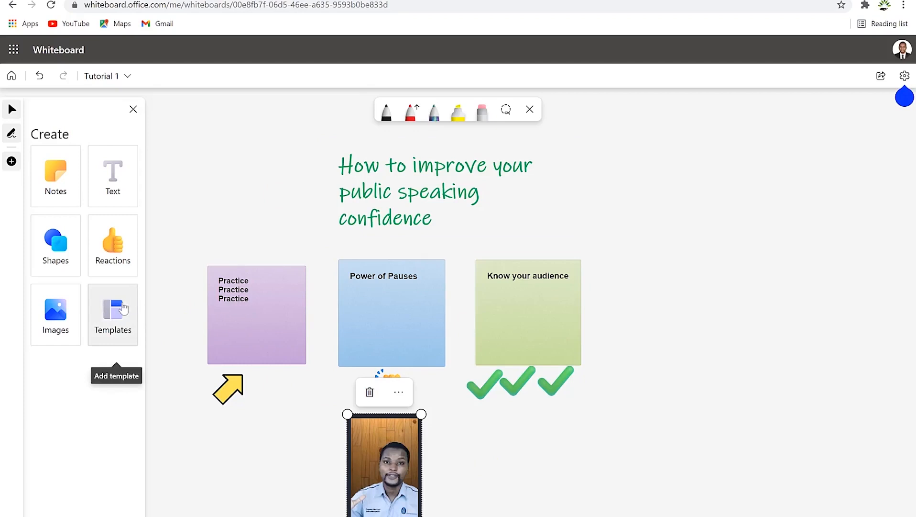
# Step: Browse the templates and insert Cost/benefit analysis from the Problem solving category
pyautogui.click(113, 311)
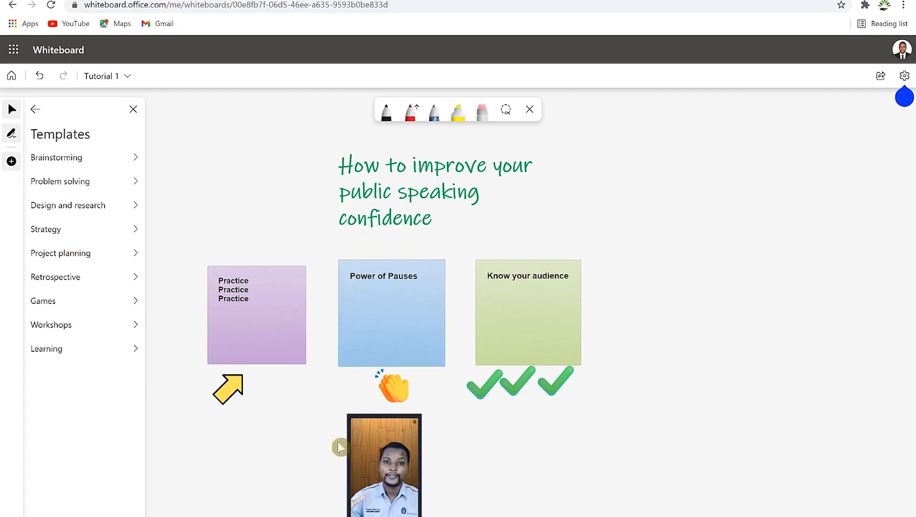
pyautogui.click(68, 160)
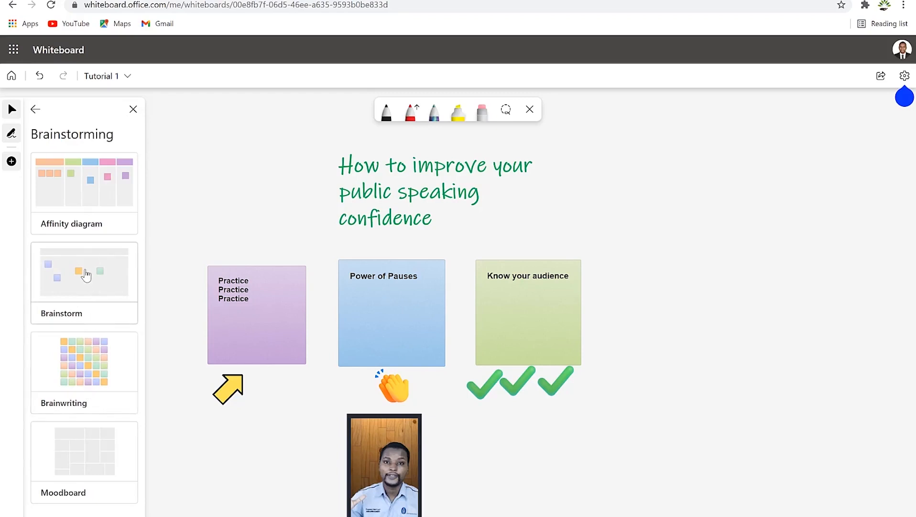
pyautogui.click(36, 109)
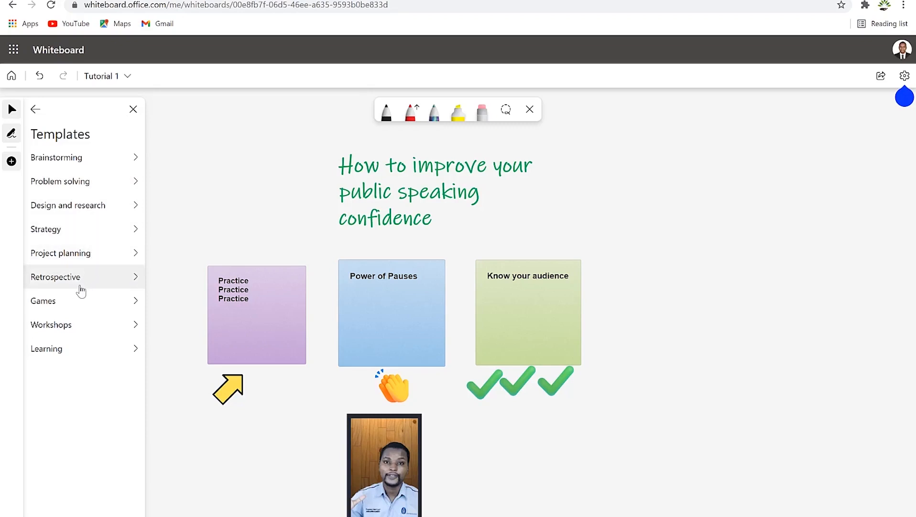
pyautogui.click(101, 184)
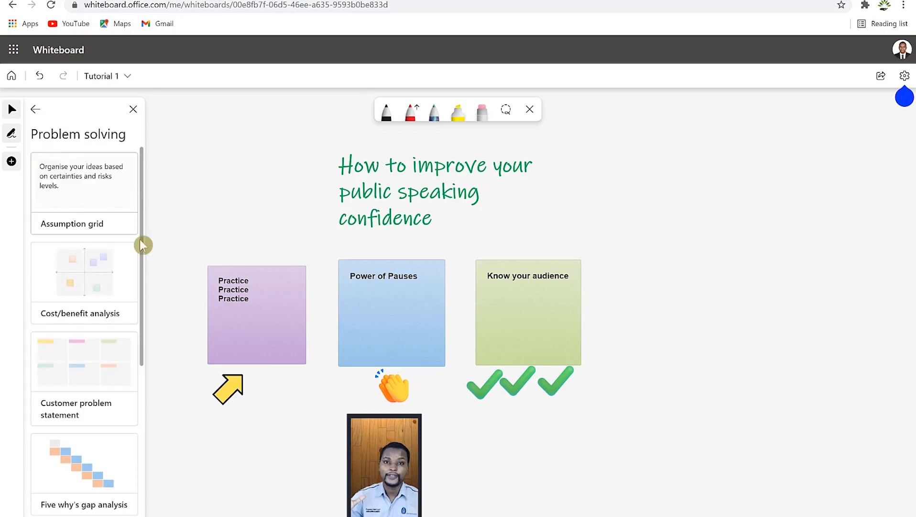
pyautogui.click(91, 268)
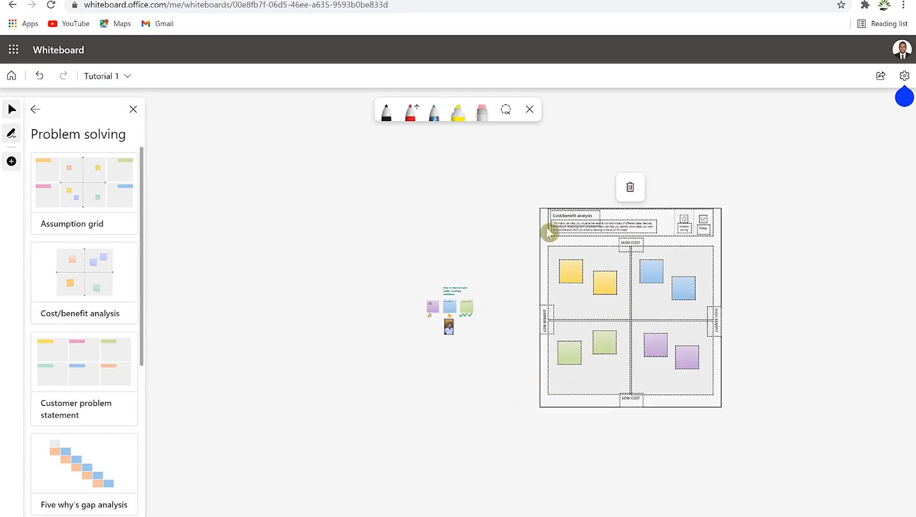
pyautogui.scroll(5, 620, 312)
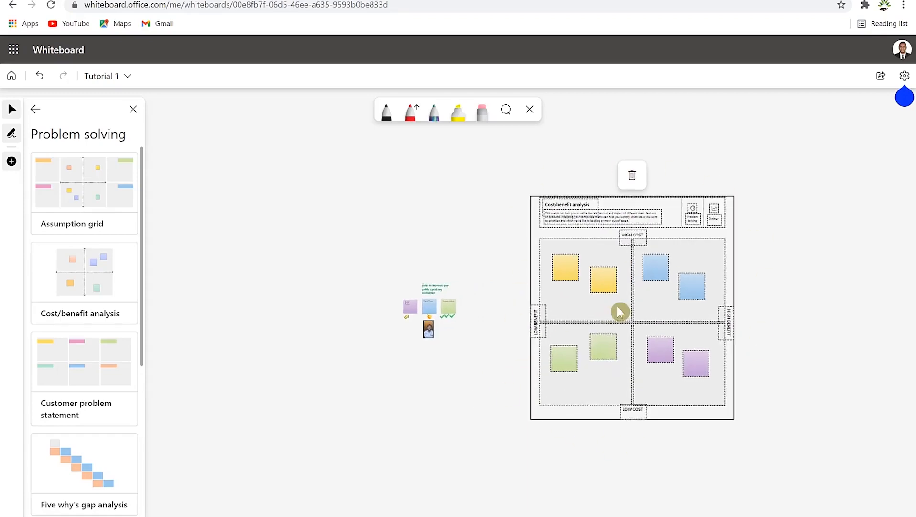
pyautogui.scroll(4, 620, 312)
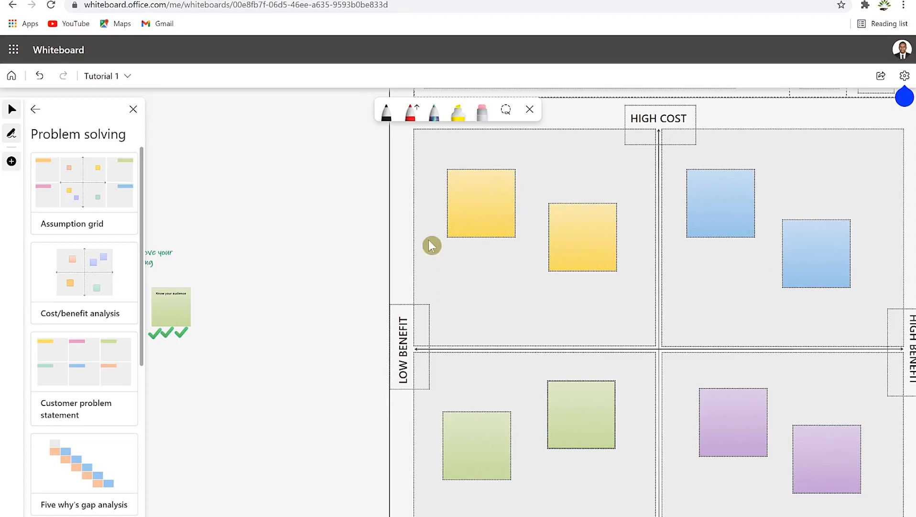
pyautogui.scroll(1, 508, 261)
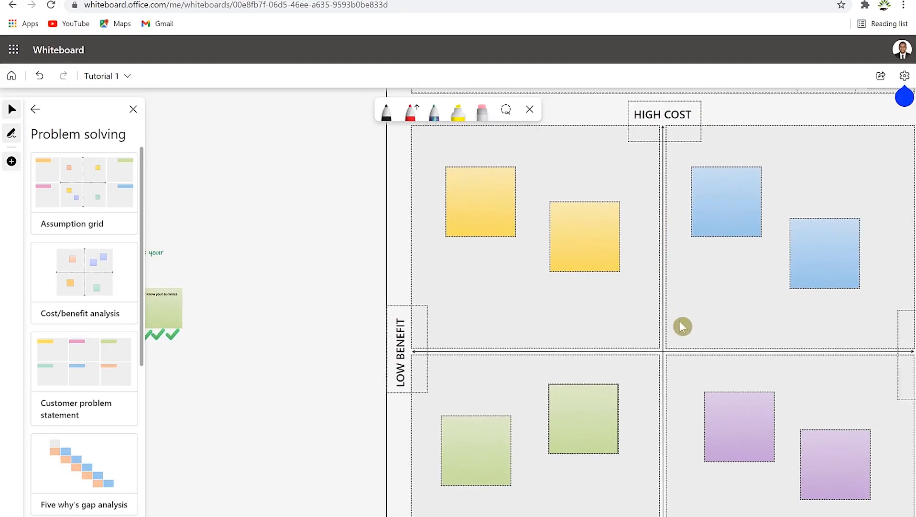
pyautogui.scroll(-2, 683, 326)
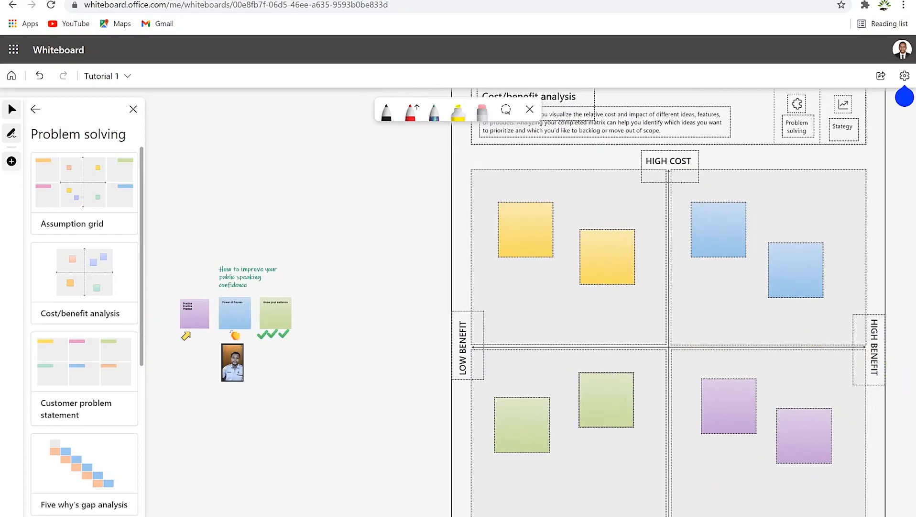
pyautogui.scroll(1, 613, 317)
pyautogui.scroll(-2, 608, 149)
pyautogui.moveTo(609, 169); pyautogui.dragTo(615, 287)
pyautogui.click(552, 231)
pyautogui.click(619, 250)
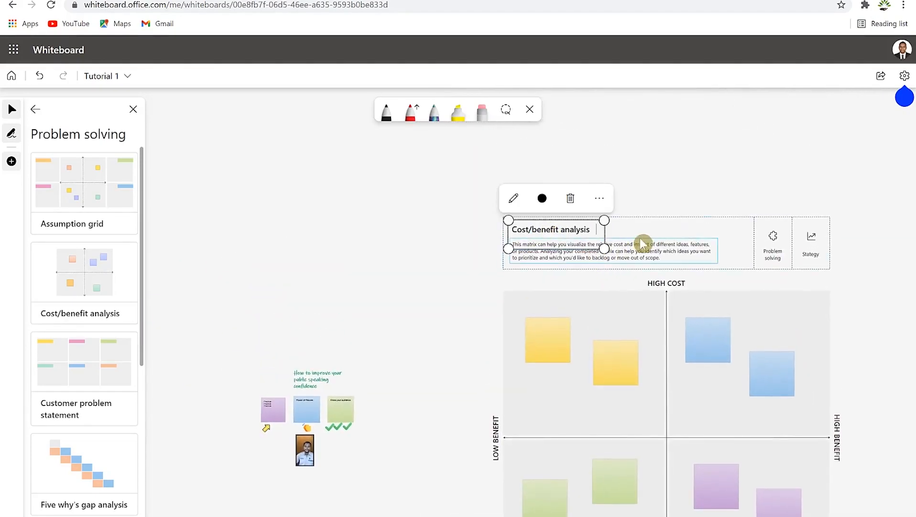
pyautogui.click(598, 251)
pyautogui.click(598, 251)
pyautogui.click(752, 261)
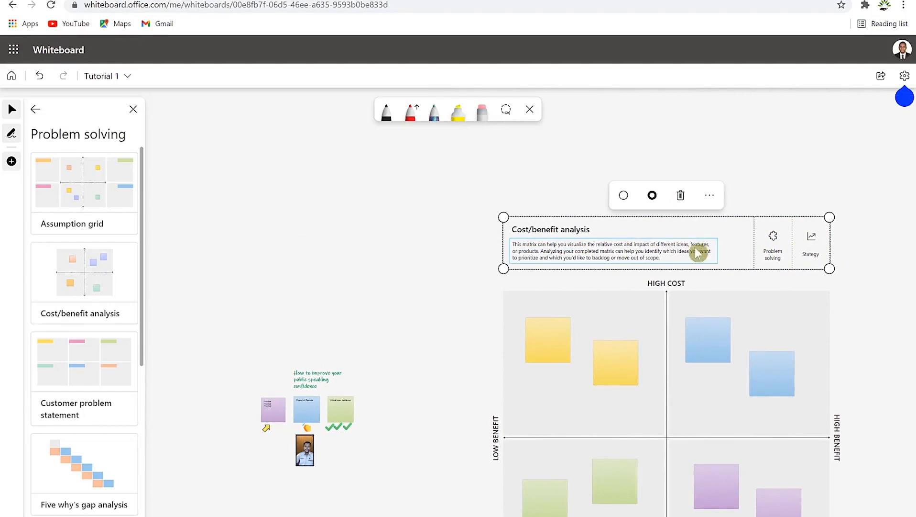
pyautogui.scroll(-1, 594, 361)
pyautogui.scroll(5, 599, 364)
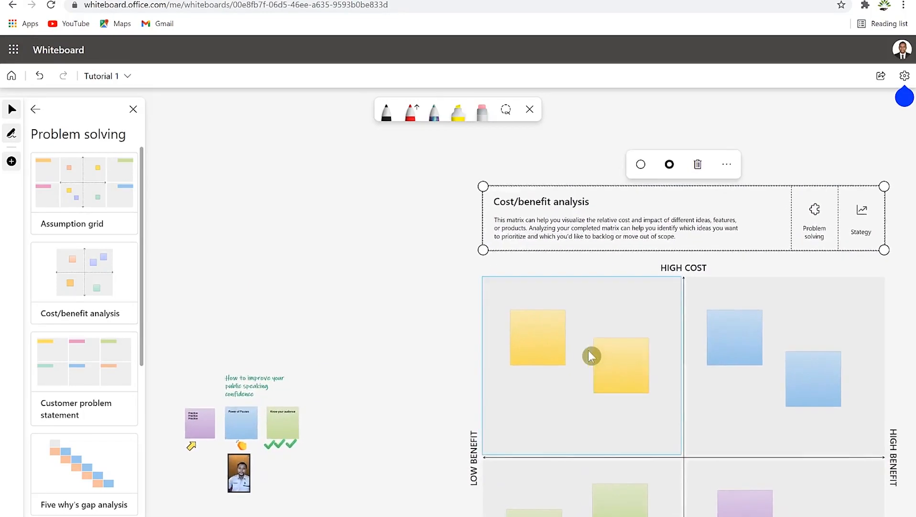
pyautogui.click(632, 396)
pyautogui.scroll(-1, 634, 396)
pyautogui.scroll(-3, 632, 397)
pyautogui.click(603, 359)
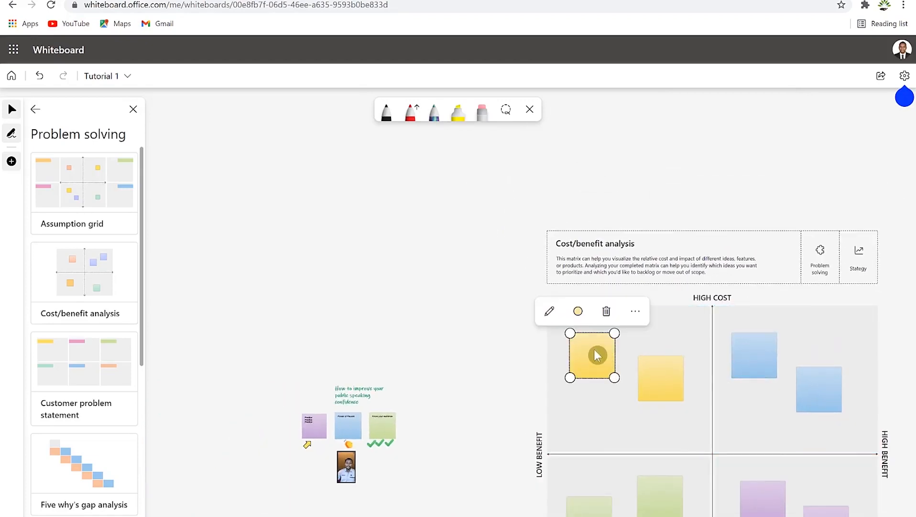
pyautogui.click(549, 311)
pyautogui.click(537, 234)
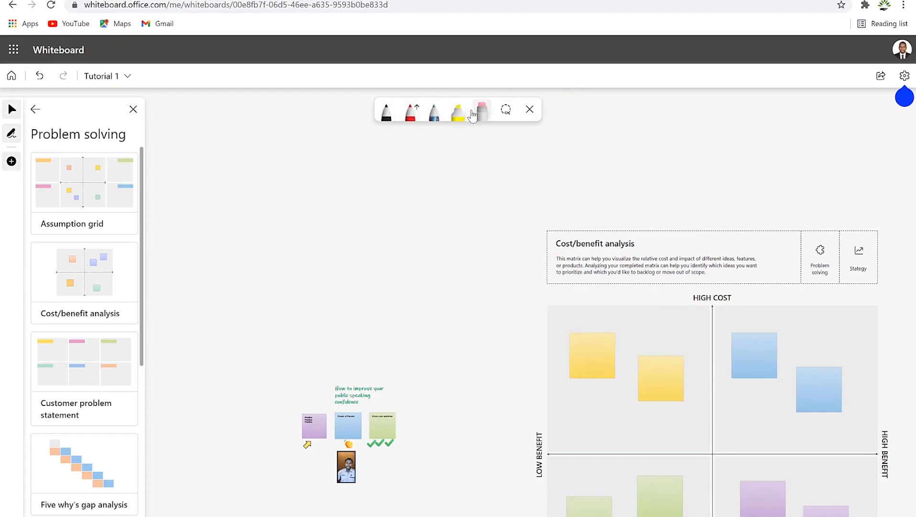
# Step: Set the inking pen to green at thickness 3
pyautogui.click(10, 133)
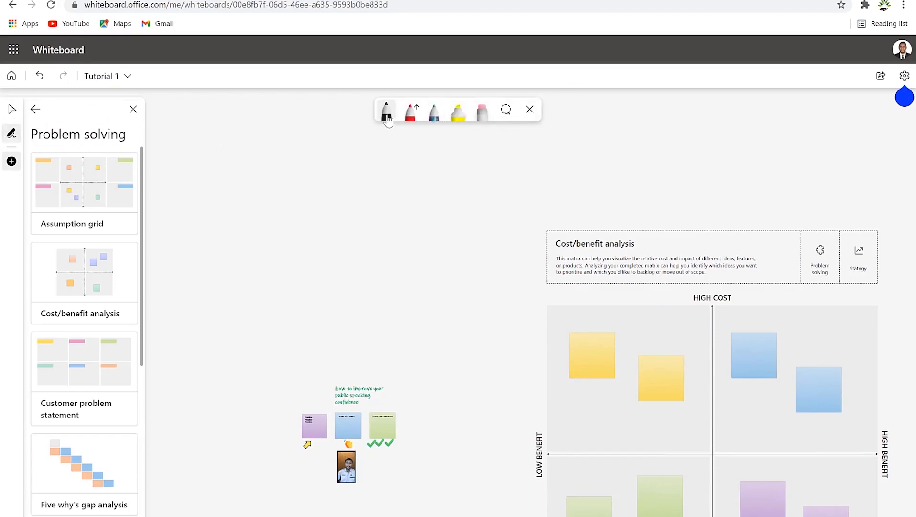
pyautogui.click(414, 115)
pyautogui.click(415, 127)
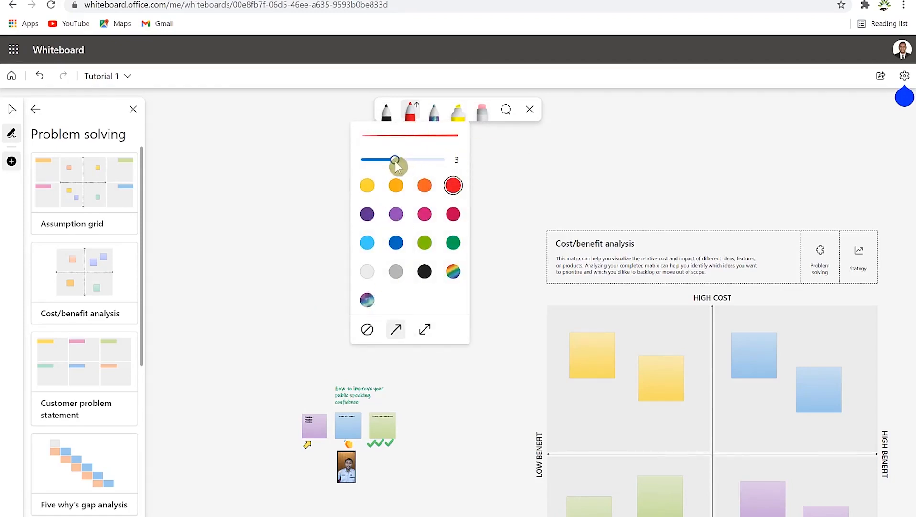
pyautogui.moveTo(396, 164)
pyautogui.mouseDown()
pyautogui.moveTo(445, 173)
pyautogui.moveTo(401, 170)
pyautogui.mouseUp()
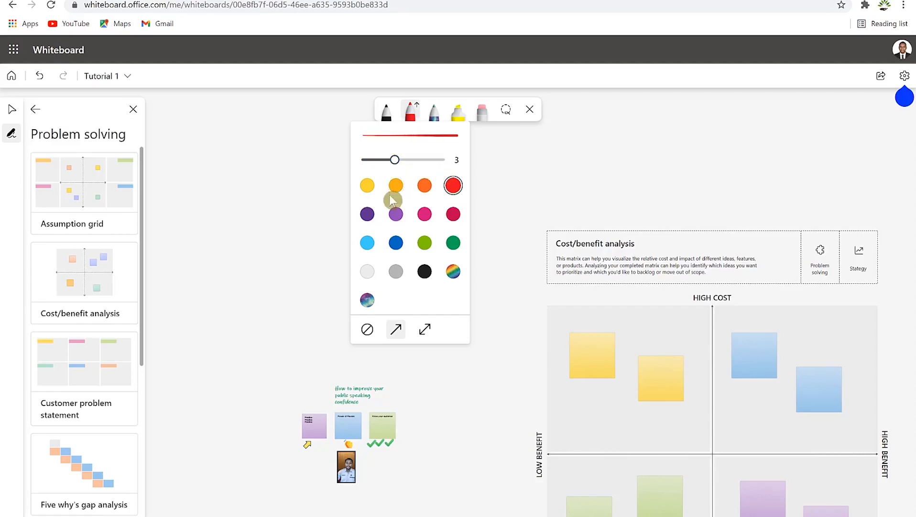
pyautogui.click(454, 246)
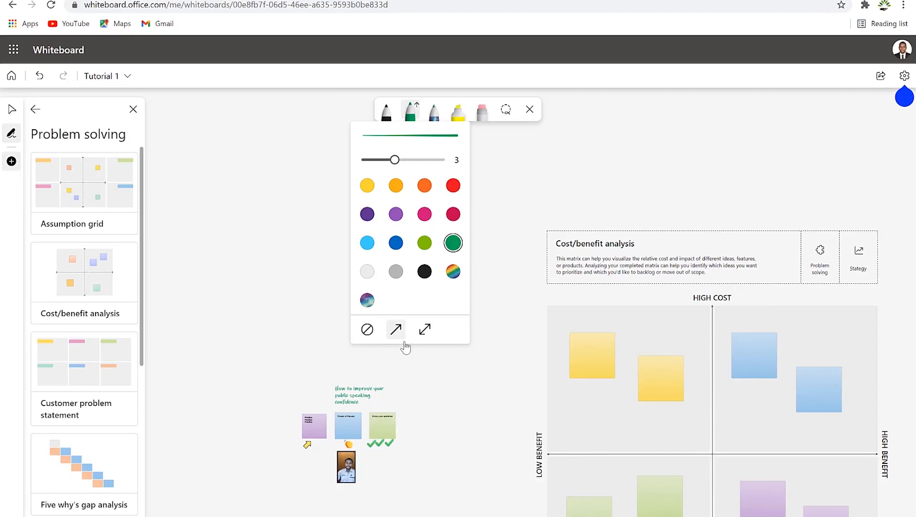
pyautogui.click(261, 270)
# Step: Draw green arrows toward the sticky notes and Cost/benefit analysis box, plus a scribble above
pyautogui.moveTo(215, 254); pyautogui.dragTo(319, 384)
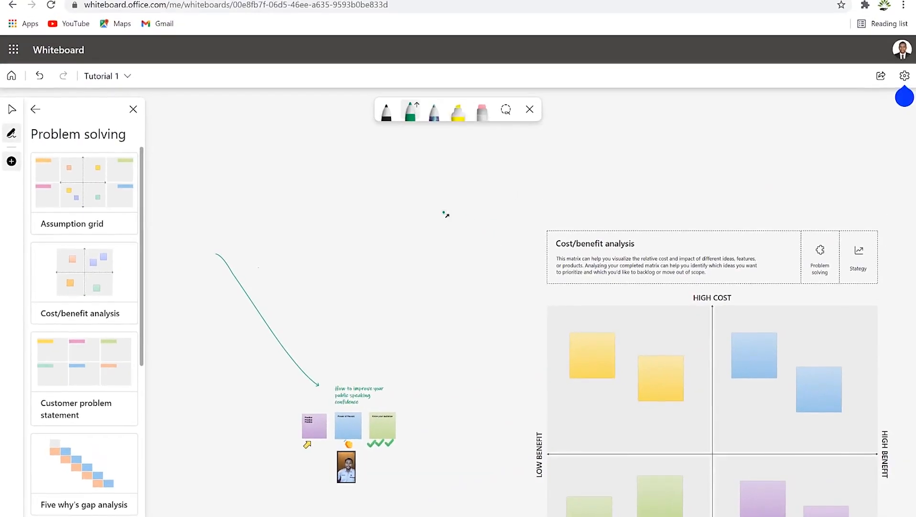
pyautogui.moveTo(431, 207); pyautogui.dragTo(527, 249)
pyautogui.moveTo(326, 184)
pyautogui.mouseDown()
pyautogui.moveTo(343, 178)
pyautogui.moveTo(273, 181)
pyautogui.moveTo(393, 176)
pyautogui.mouseUp()
pyautogui.moveTo(290, 218); pyautogui.dragTo(400, 190)
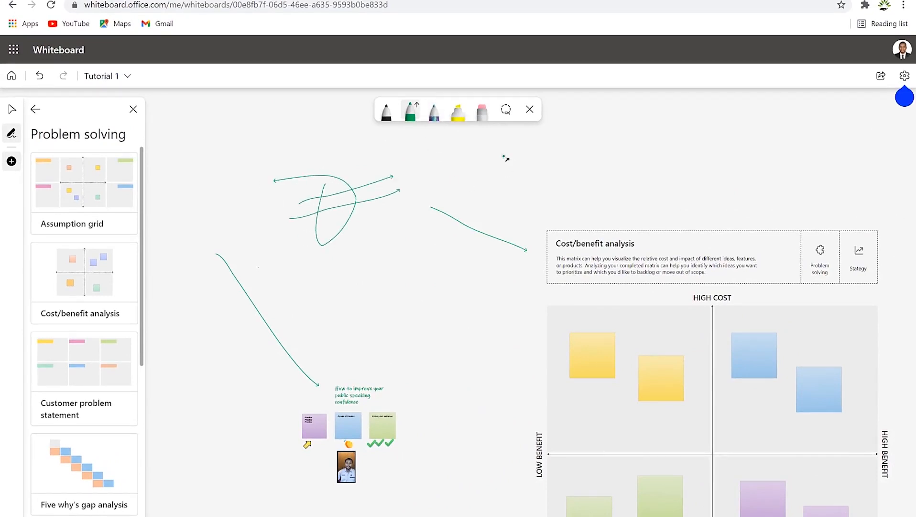
pyautogui.click(458, 110)
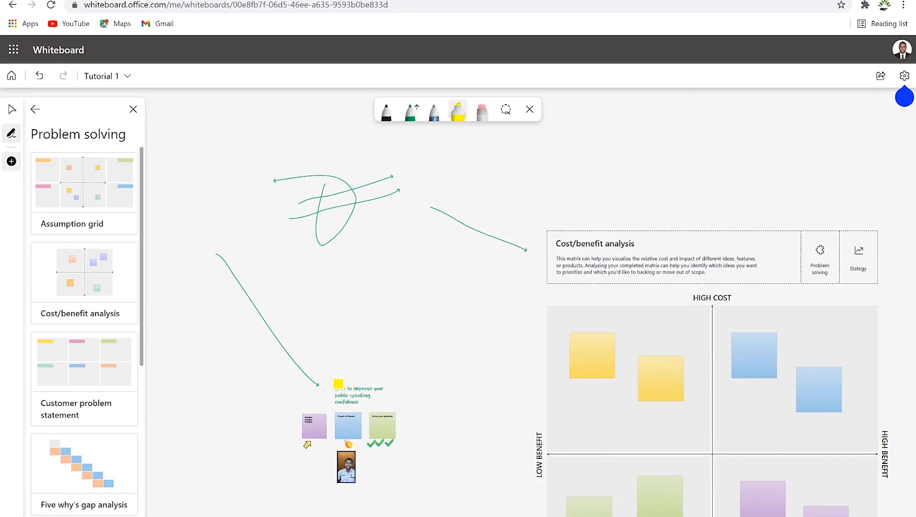
# Step: Highlight the handwritten public-speaking title in yellow
pyautogui.moveTo(329, 386)
pyautogui.mouseDown()
pyautogui.moveTo(371, 386)
pyautogui.moveTo(348, 392)
pyautogui.moveTo(364, 392)
pyautogui.moveTo(346, 402)
pyautogui.moveTo(362, 388)
pyautogui.mouseUp()
pyautogui.scroll(5, 352, 420)
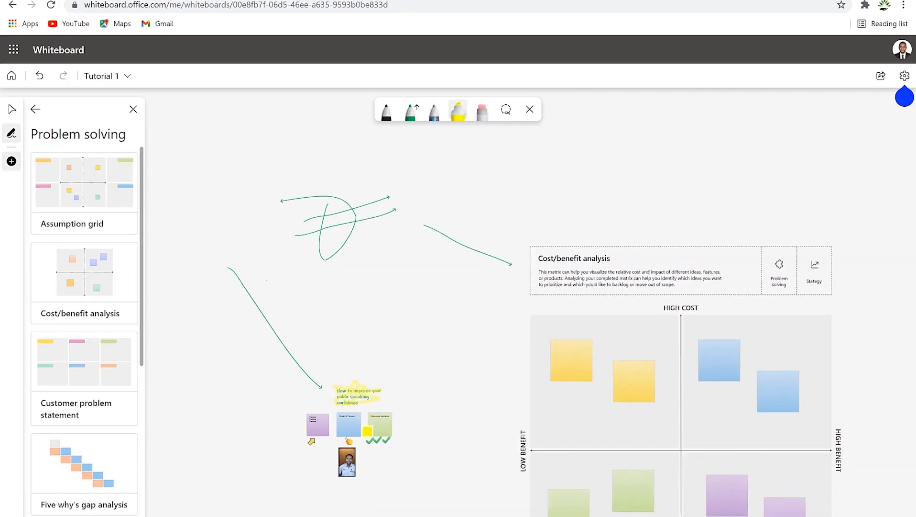
pyautogui.scroll(2, 351, 420)
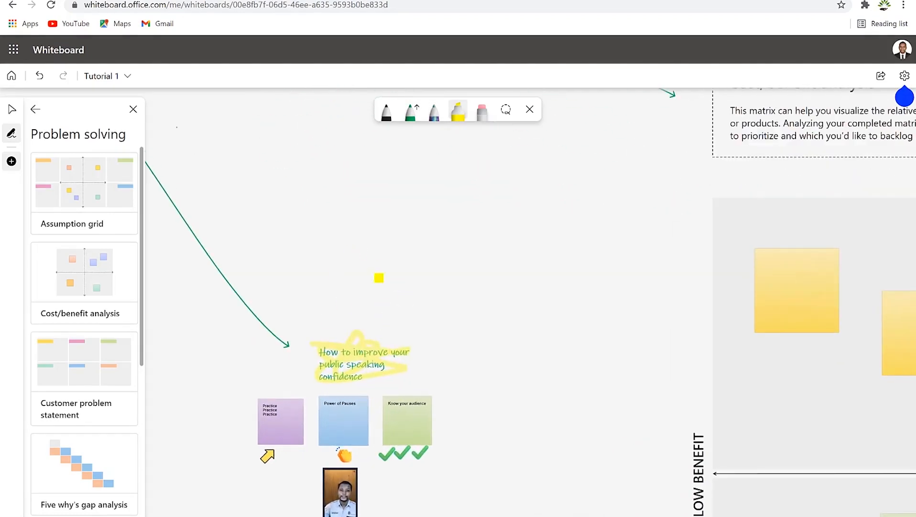
# Step: Erase the green arrow at the sticky notes and the title's yellow highlight
pyautogui.click(481, 122)
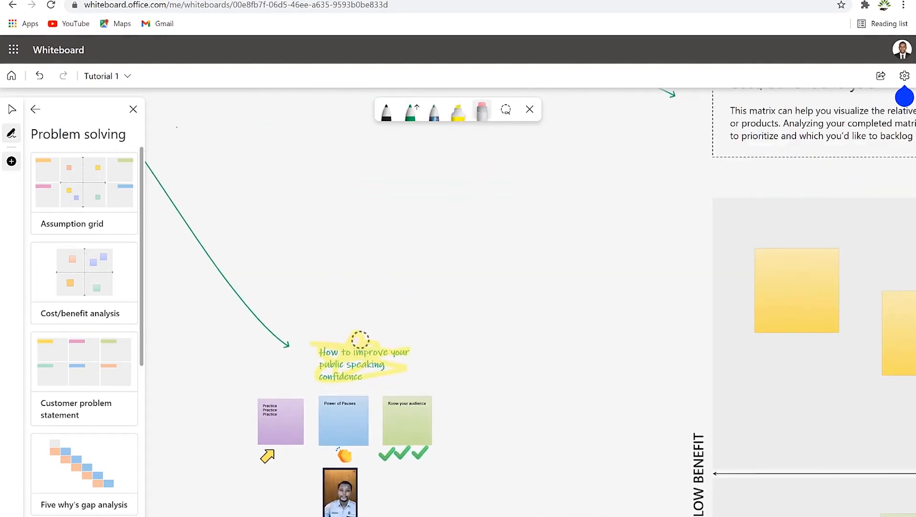
pyautogui.moveTo(287, 338); pyautogui.dragTo(264, 334)
pyautogui.moveTo(360, 333); pyautogui.dragTo(364, 348)
pyautogui.scroll(-5, 455, 209)
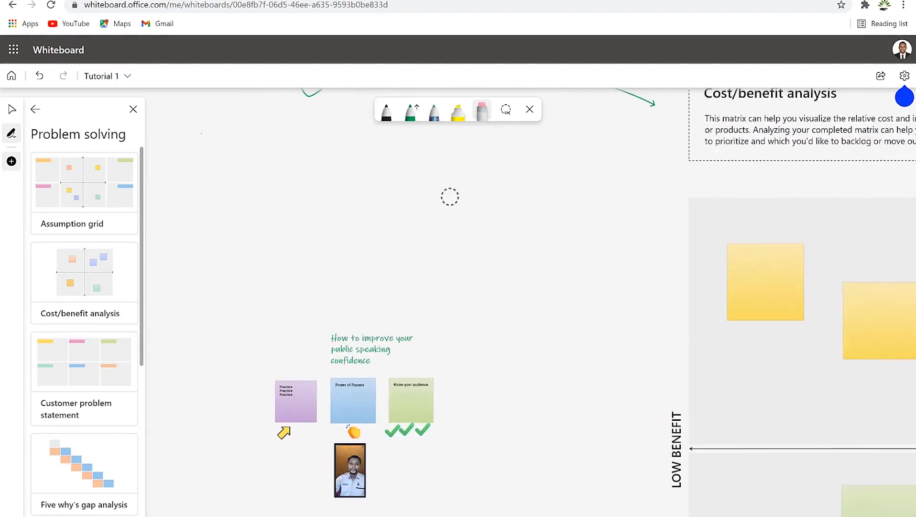
pyautogui.scroll(-4, 559, 204)
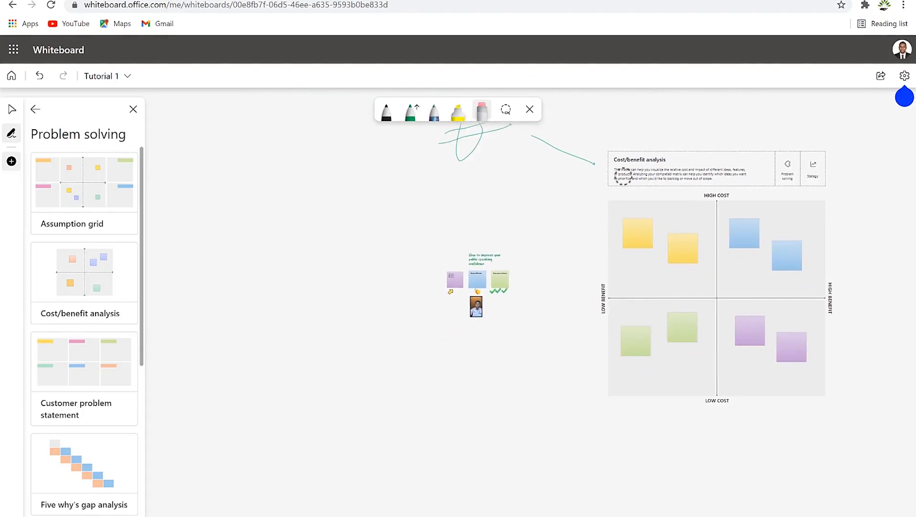
pyautogui.scroll(-4, 688, 157)
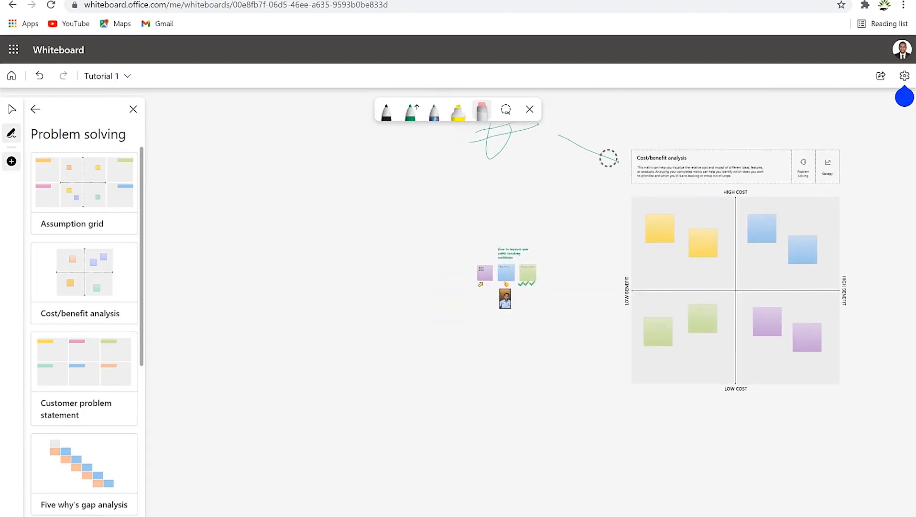
pyautogui.click(386, 113)
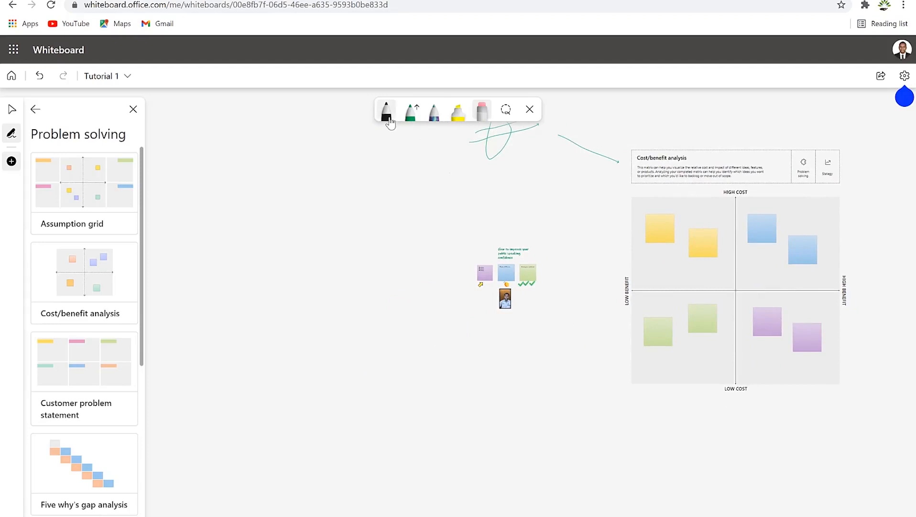
pyautogui.click(511, 115)
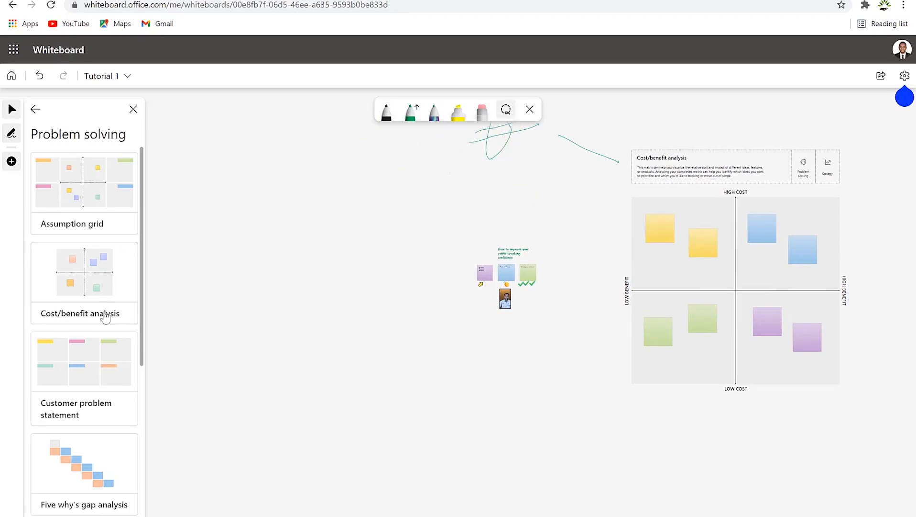
# Step: Return the side panel to Create options, dismiss the welcome tips and open board settings
pyautogui.click(35, 109)
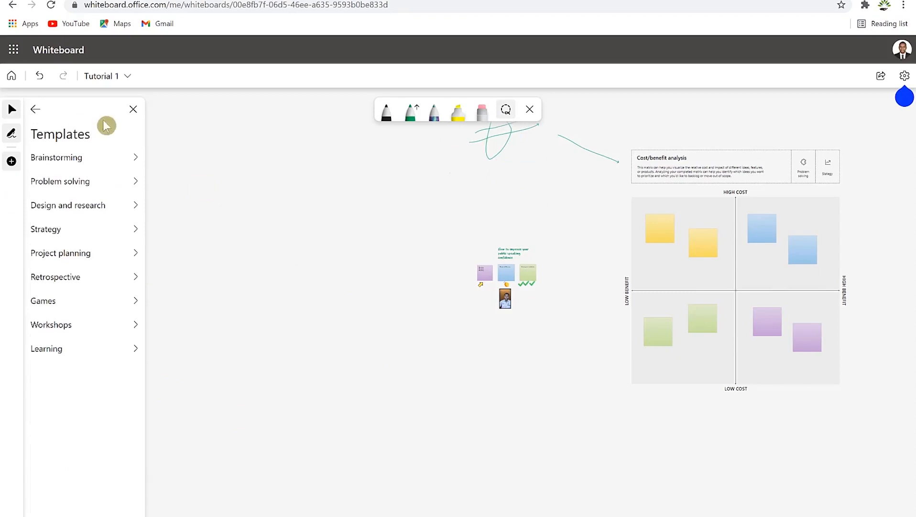
pyautogui.click(35, 109)
pyautogui.click(905, 97)
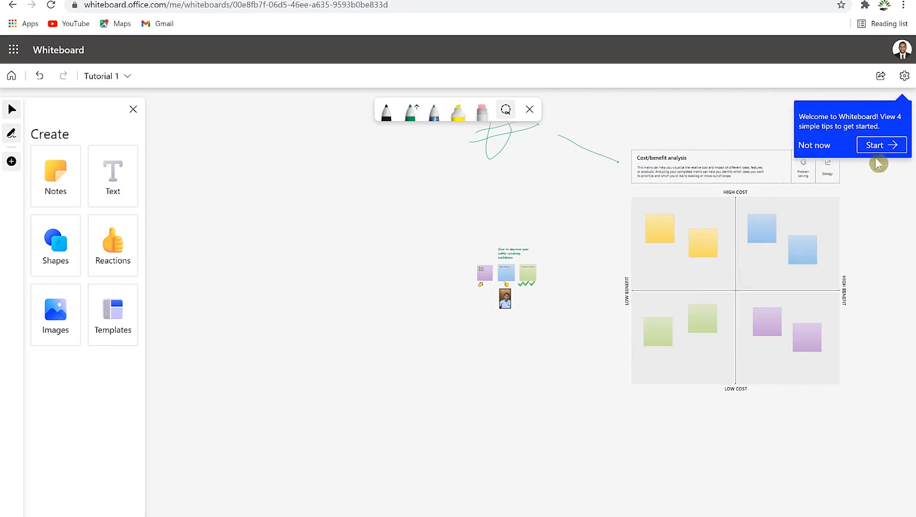
pyautogui.click(814, 145)
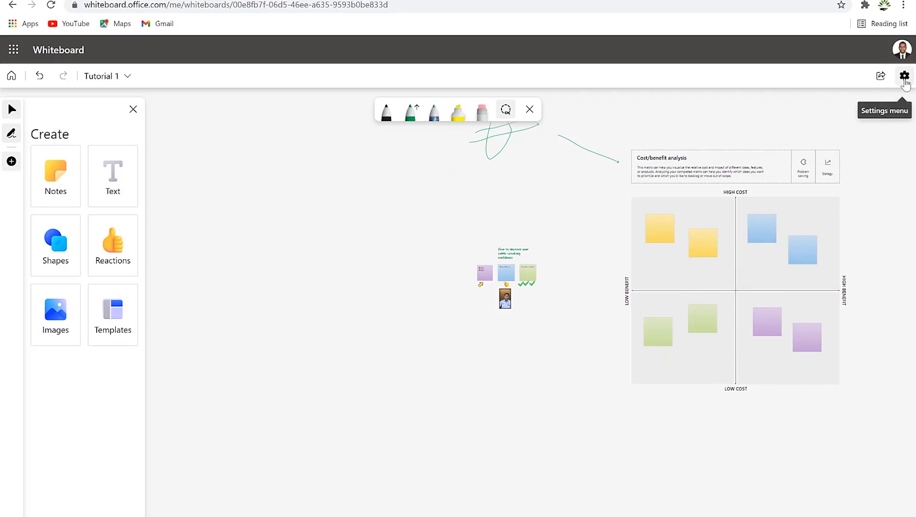
pyautogui.click(904, 77)
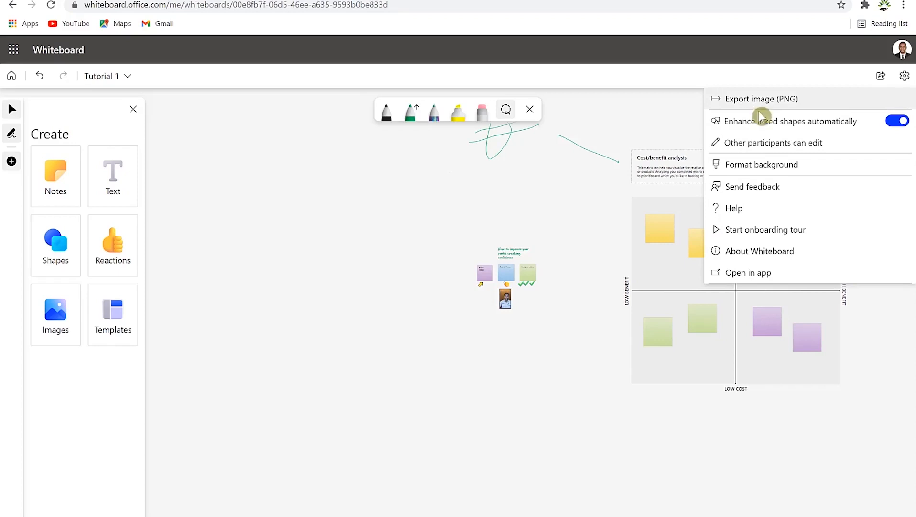
# Step: Make the whiteboard background yellow, also trying the dotted grid option
pyautogui.click(765, 165)
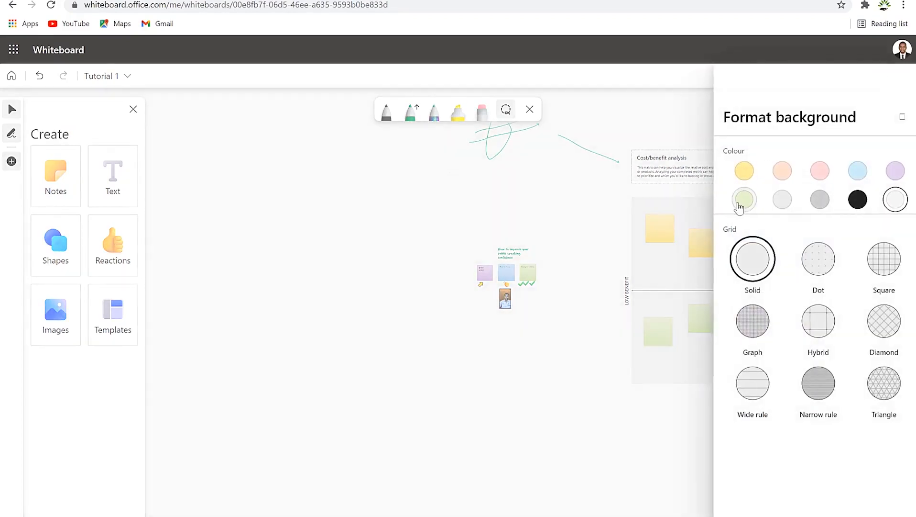
pyautogui.click(749, 174)
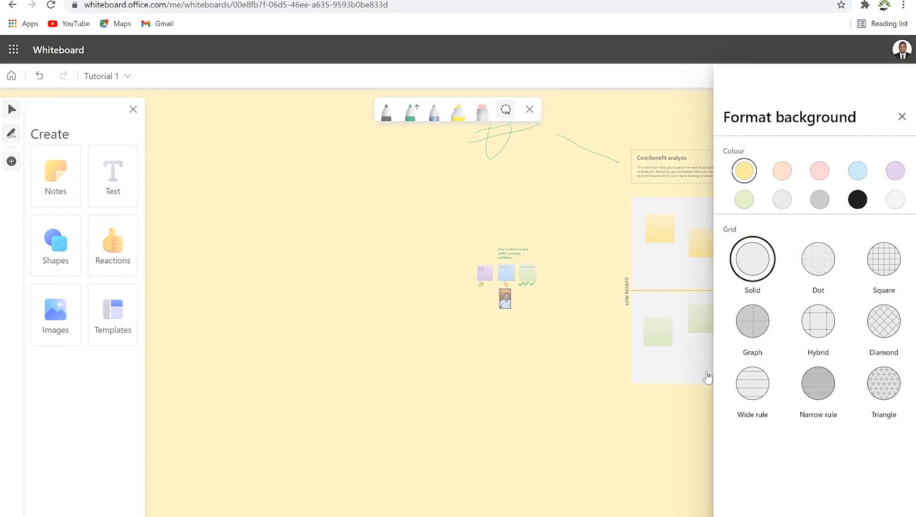
pyautogui.click(819, 290)
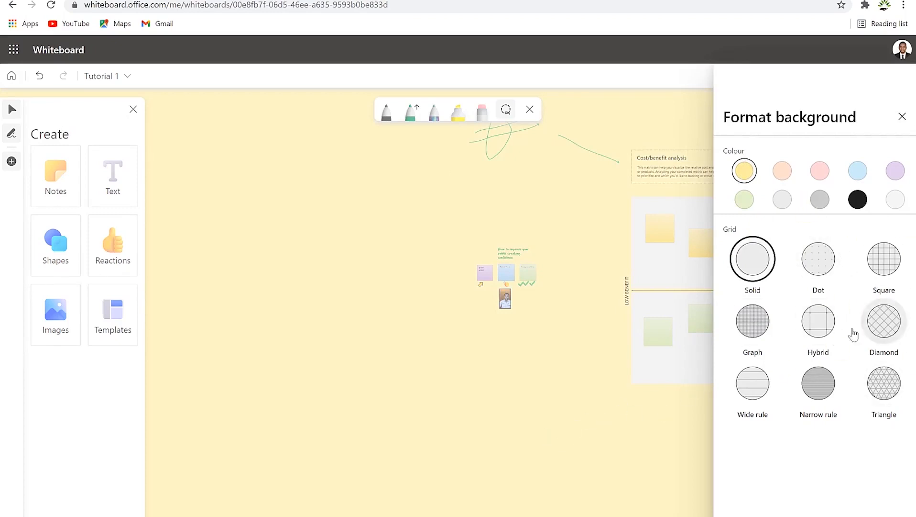
pyautogui.click(525, 440)
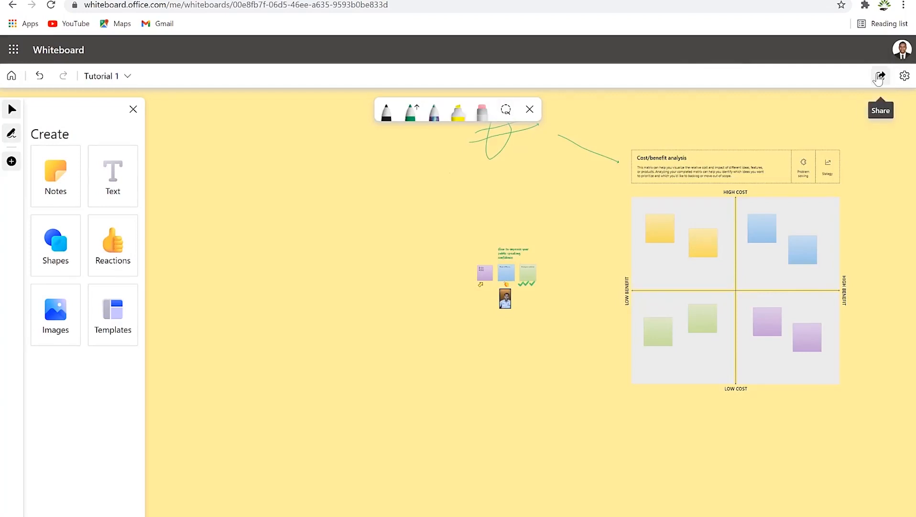
# Step: Switch on the share link for the Tutorial 1 whiteboard
pyautogui.click(880, 76)
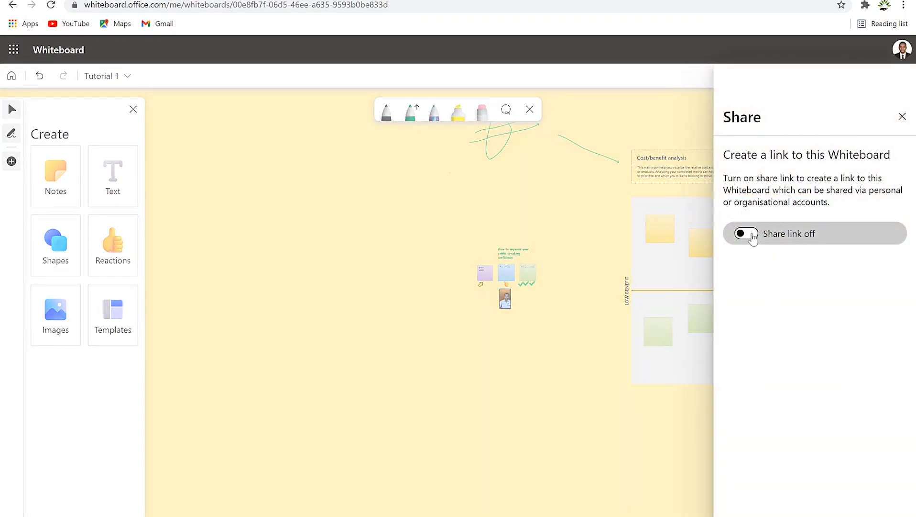
pyautogui.click(751, 233)
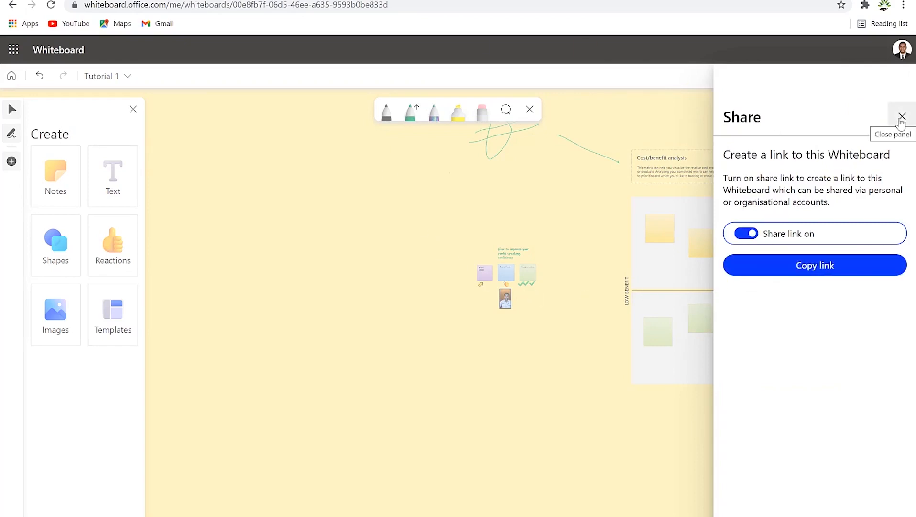
pyautogui.click(902, 119)
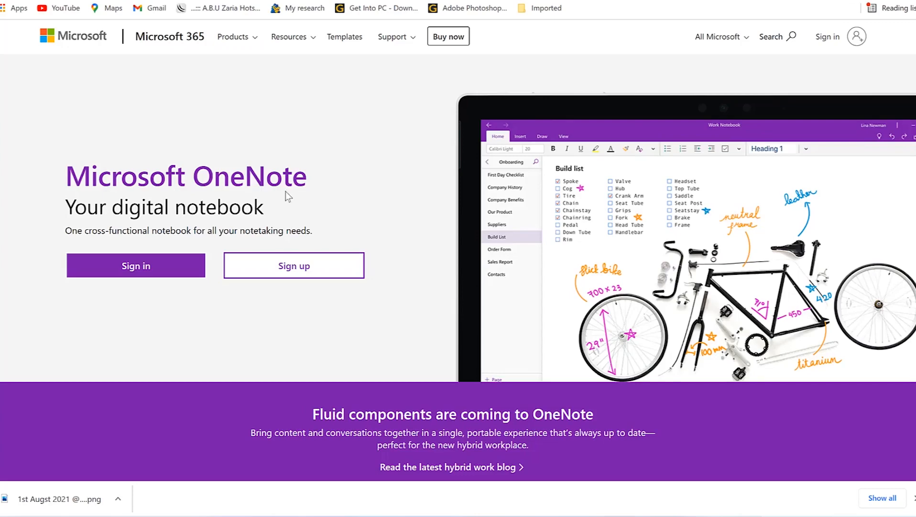
# Step: Scroll through the OneNote web page's education and mobile-app sections
pyautogui.scroll(-5, 287, 196)
pyautogui.scroll(-2, 277, 186)
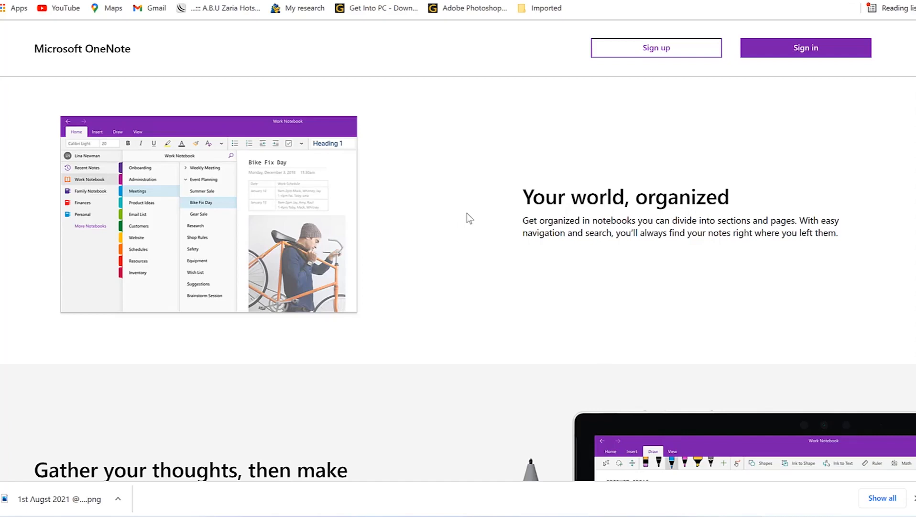
pyautogui.scroll(-1, 467, 213)
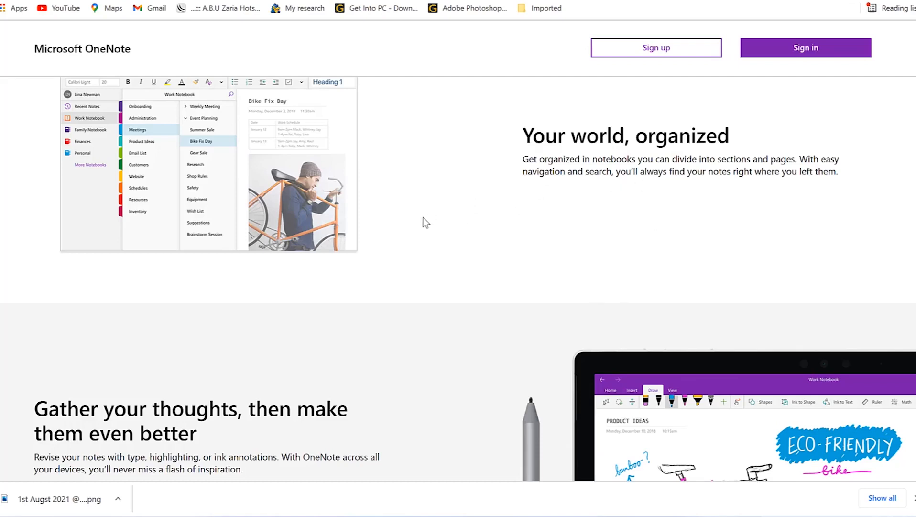
pyautogui.scroll(-6, 423, 220)
pyautogui.scroll(2, 422, 220)
pyautogui.scroll(-3, 423, 221)
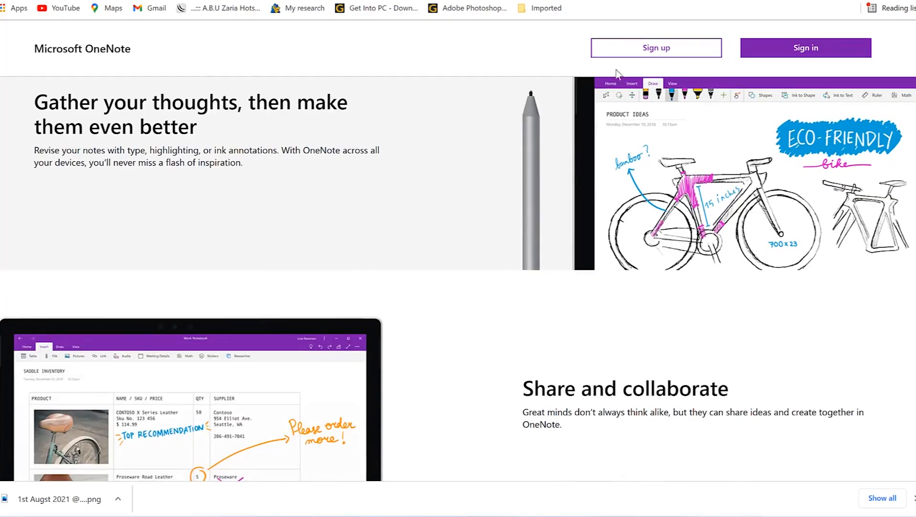
pyautogui.scroll(-1, 644, 187)
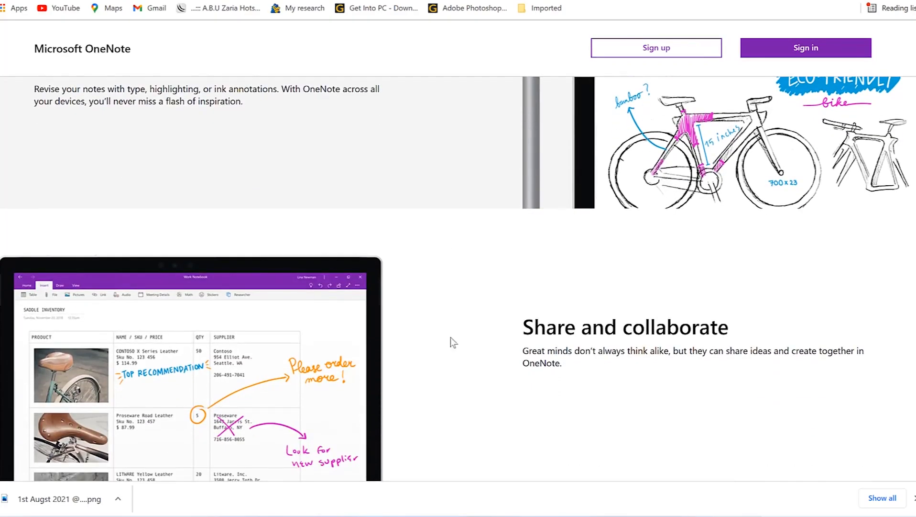
pyautogui.scroll(-3, 452, 342)
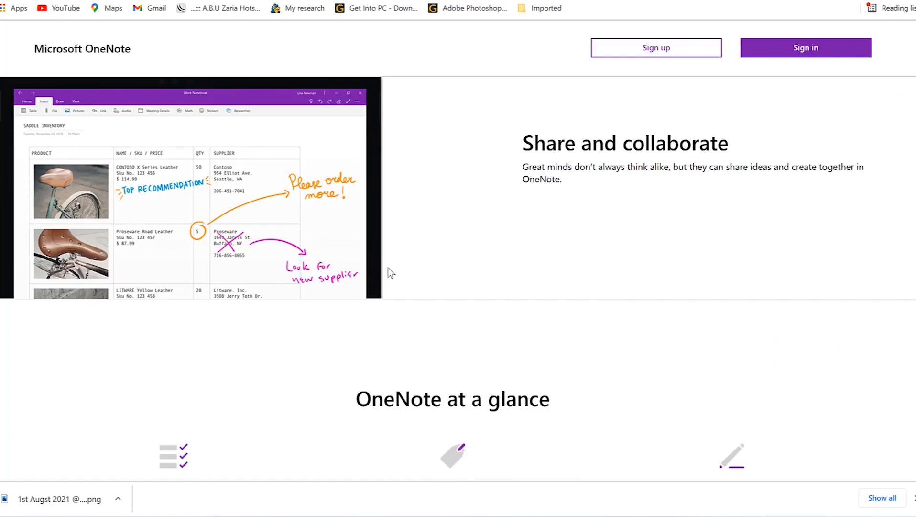
pyautogui.scroll(-5, 367, 346)
pyautogui.scroll(4, 366, 341)
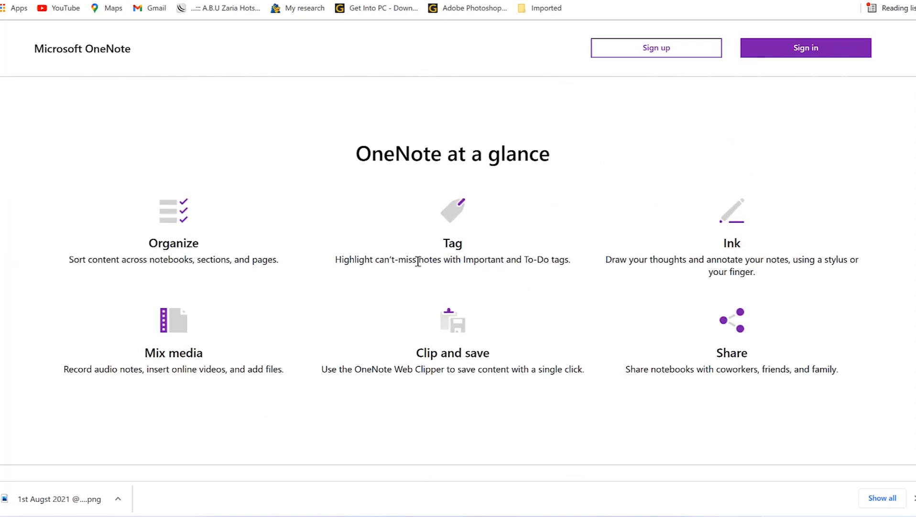
pyautogui.scroll(-4, 272, 294)
pyautogui.scroll(-6, 271, 294)
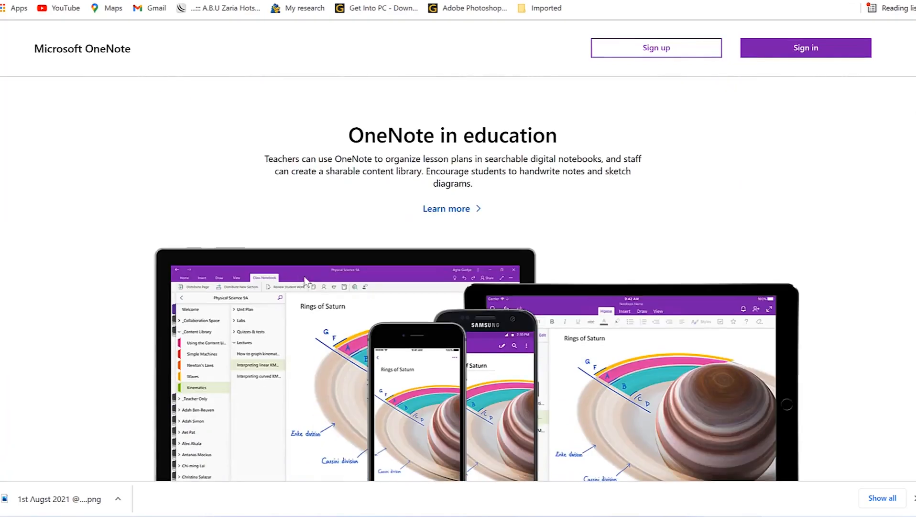
pyautogui.scroll(2, 369, 247)
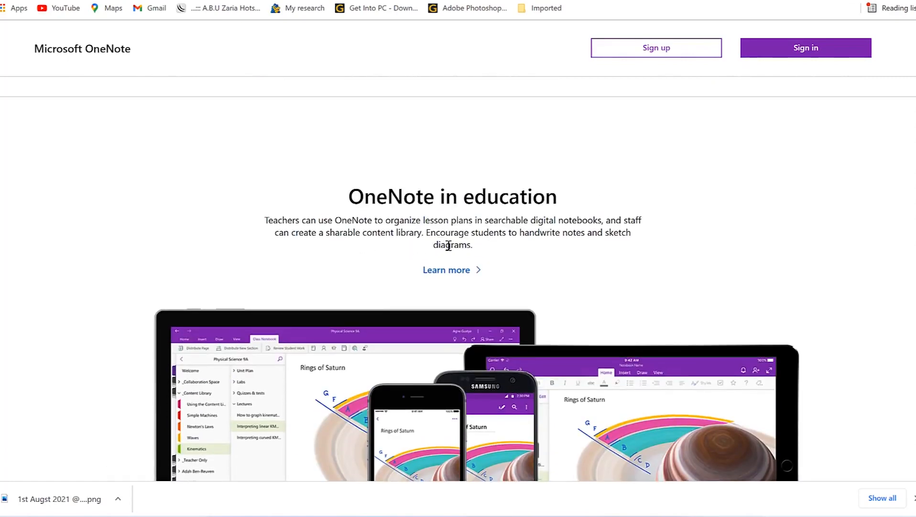
pyautogui.scroll(-5, 433, 271)
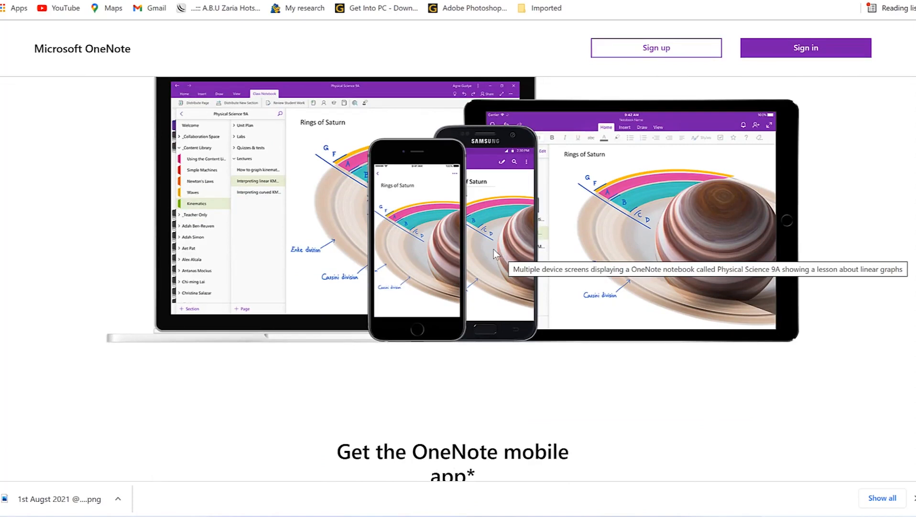
pyautogui.scroll(-8, 493, 249)
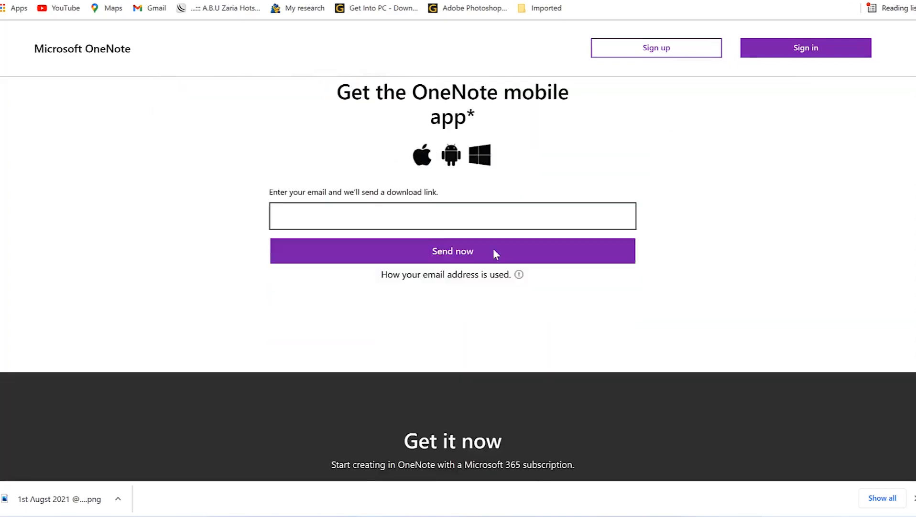
pyautogui.scroll(6, 496, 254)
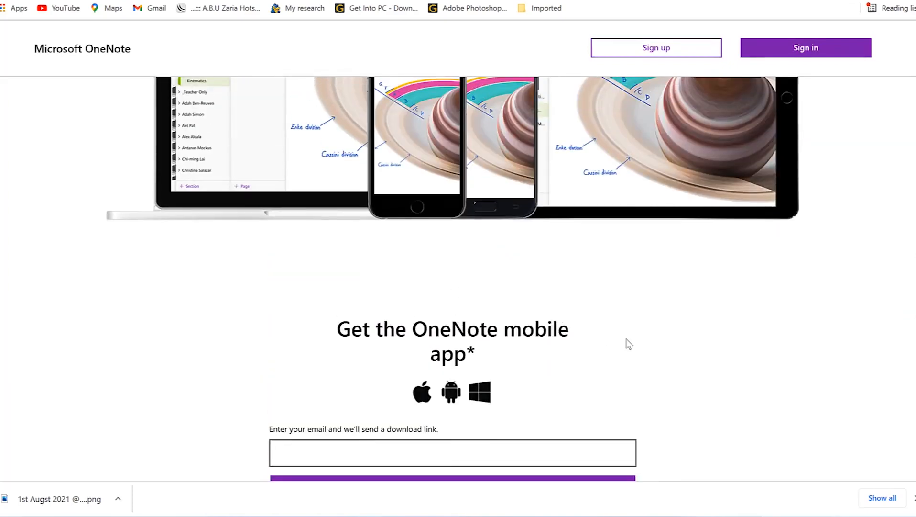
pyautogui.scroll(20, 630, 337)
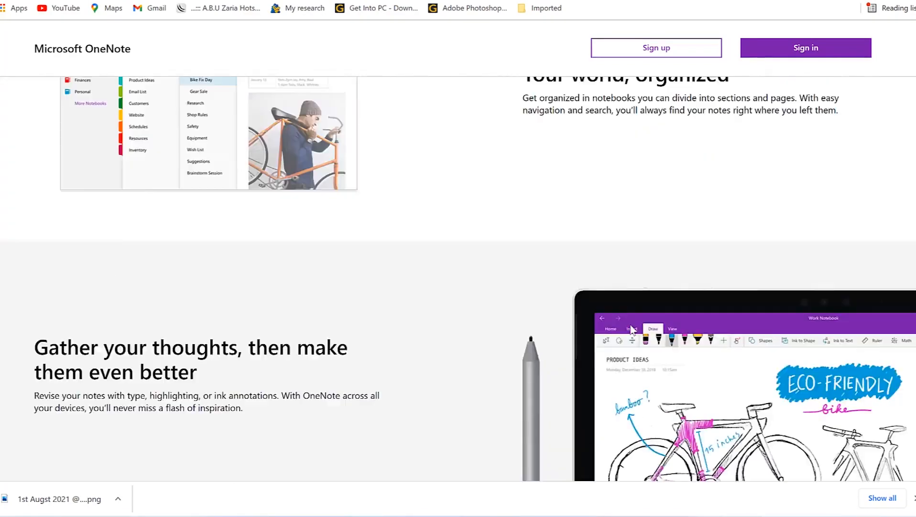
pyautogui.scroll(3, 629, 324)
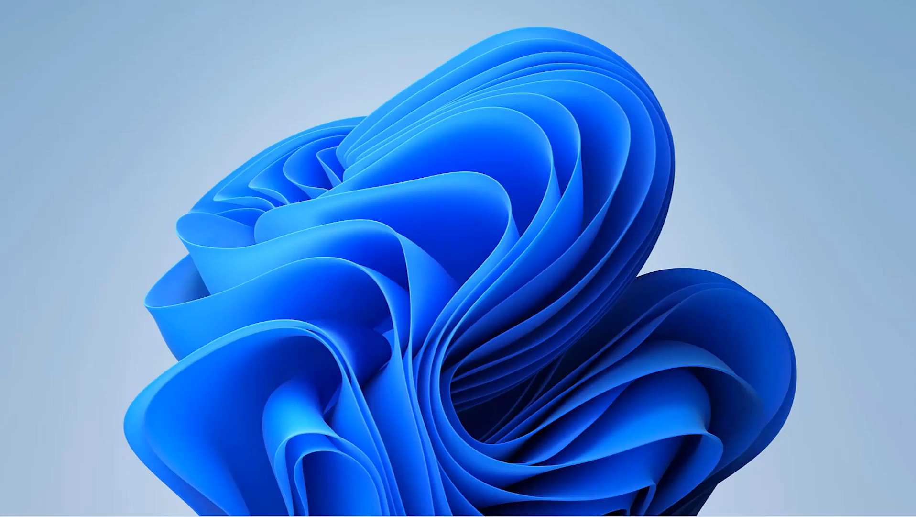
# Step: Start the OneNote desktop app from the Windows Start menu list
pyautogui.press('super')
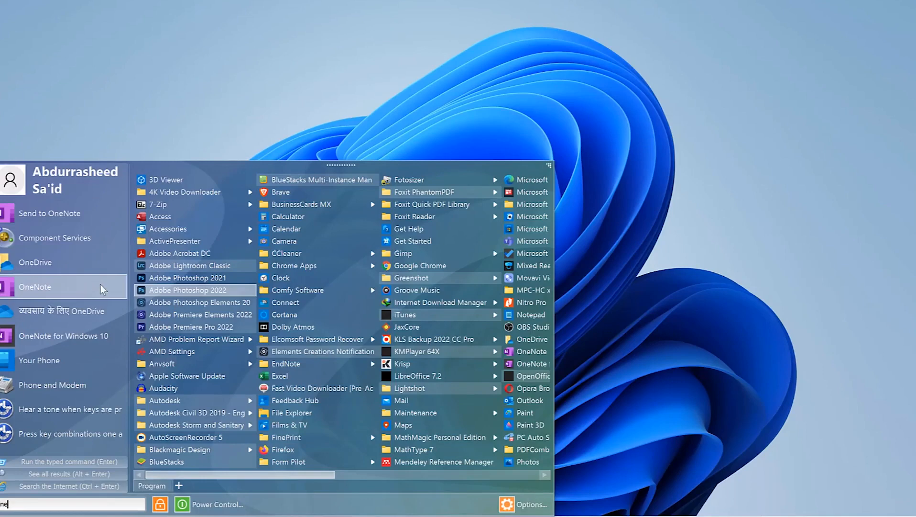
pyautogui.click(630, 140)
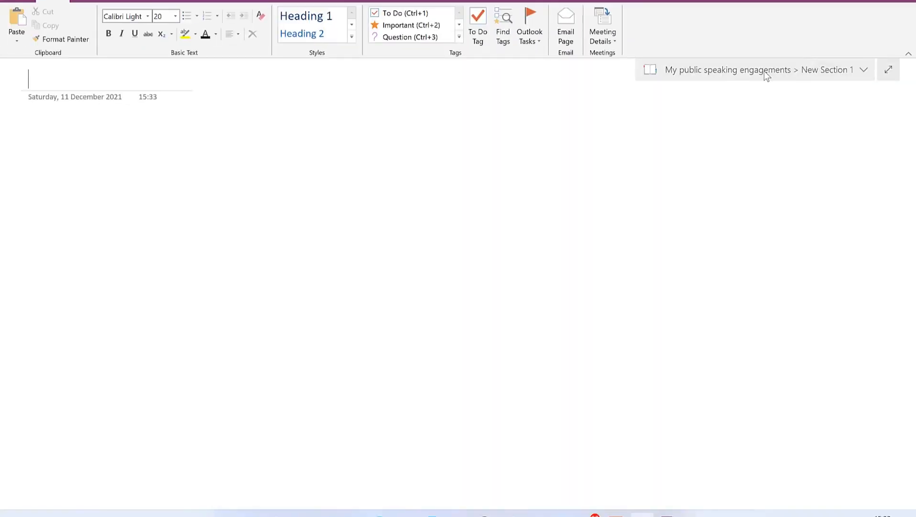
# Step: Browse the personal and speech contest 2021 notebooks' sections, then start a new notebook
pyautogui.click(765, 71)
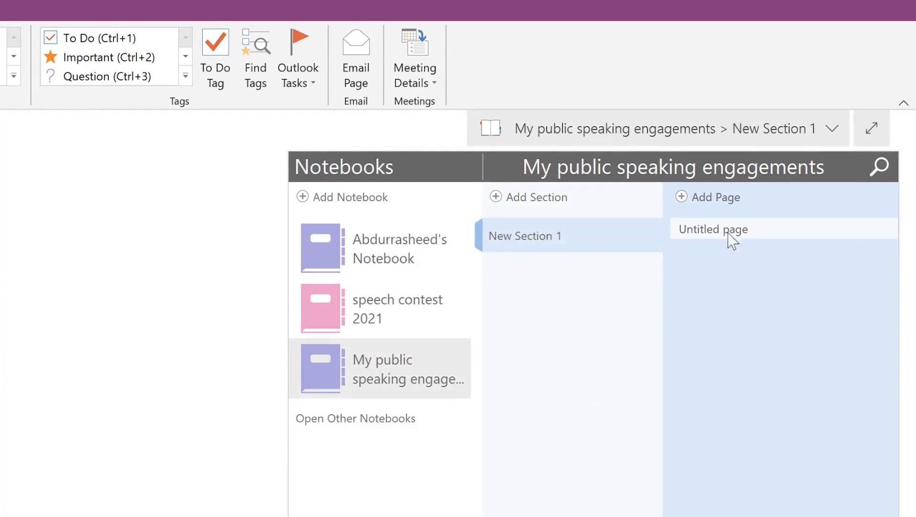
pyautogui.click(406, 258)
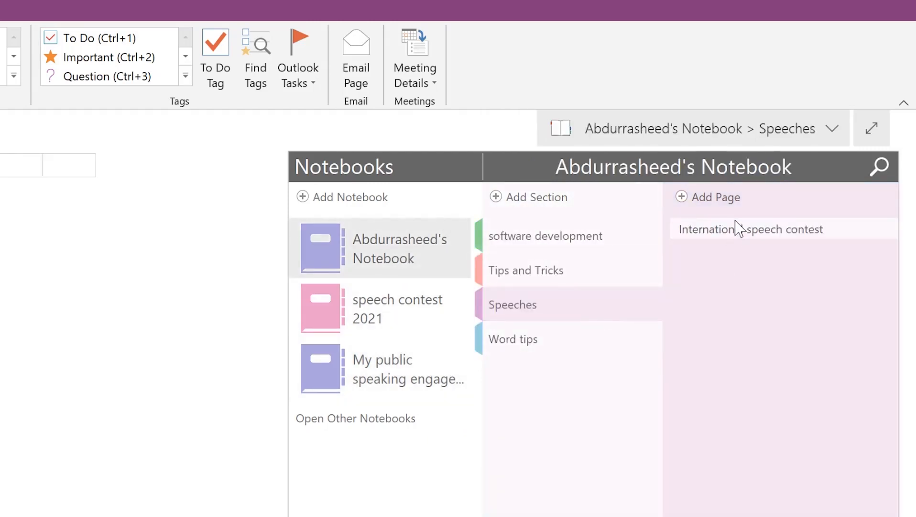
pyautogui.click(560, 247)
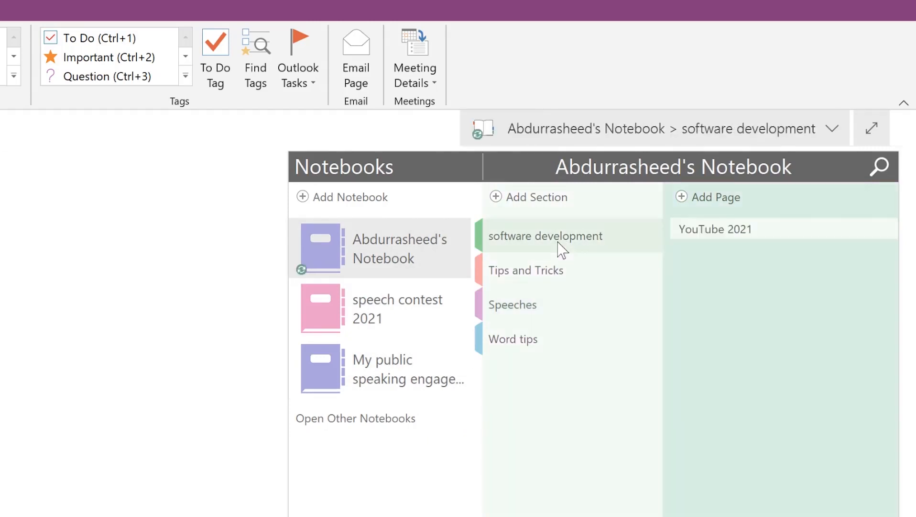
pyautogui.click(561, 274)
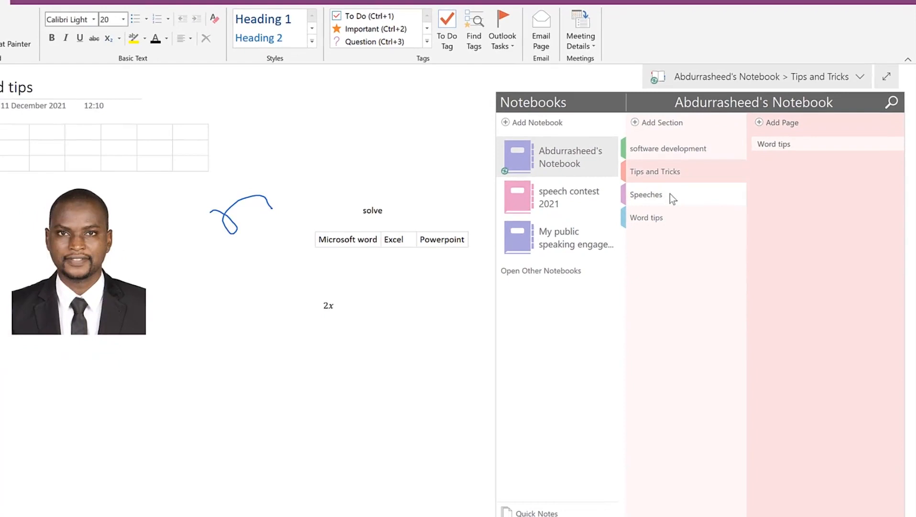
pyautogui.click(670, 194)
pyautogui.click(670, 219)
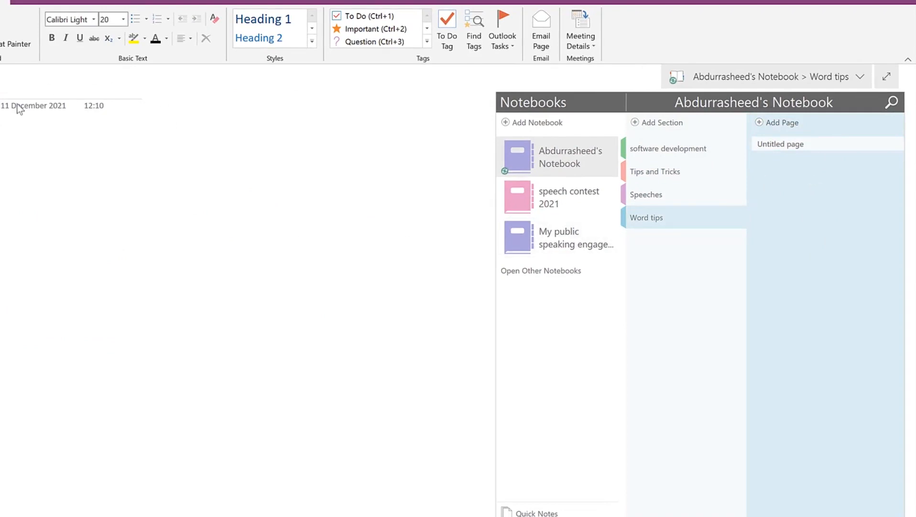
pyautogui.click(558, 198)
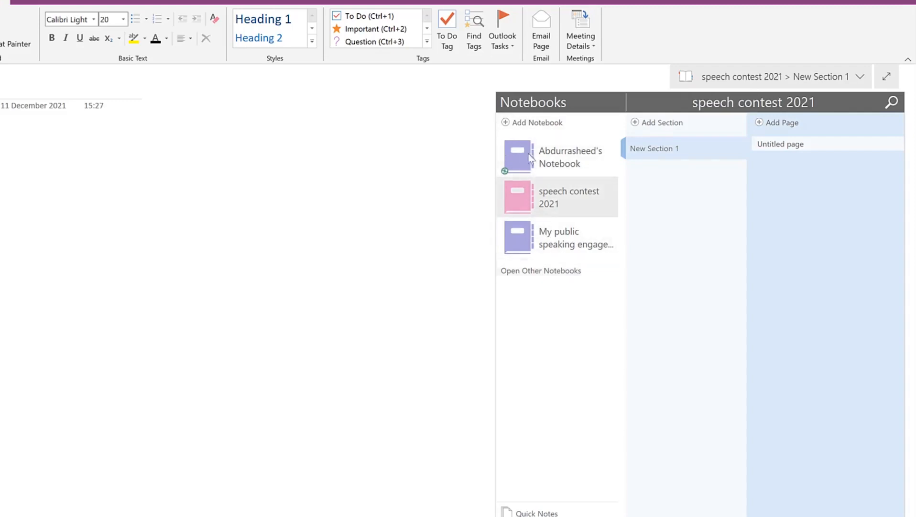
pyautogui.click(507, 124)
# Step: Create a OneDrive notebook named 'YouTube 2021' and skip inviting others
pyautogui.click(300, 80)
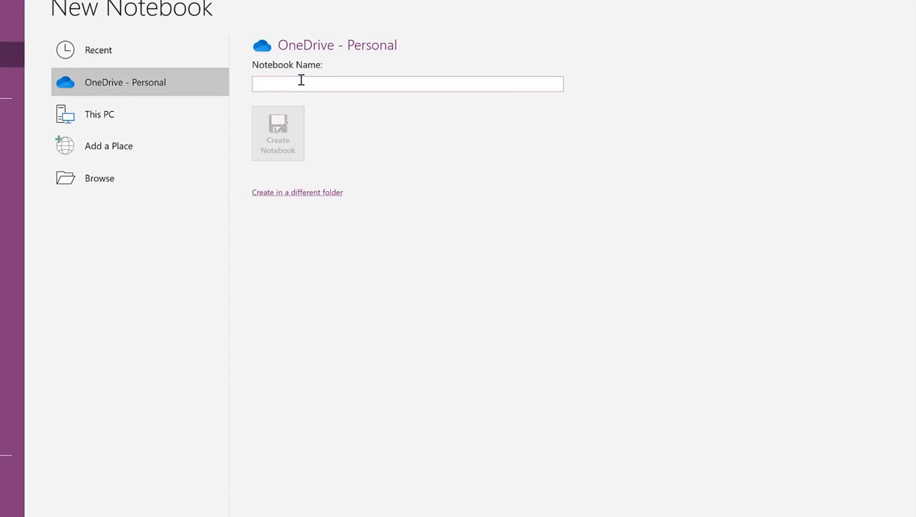
pyautogui.write('YouTube')
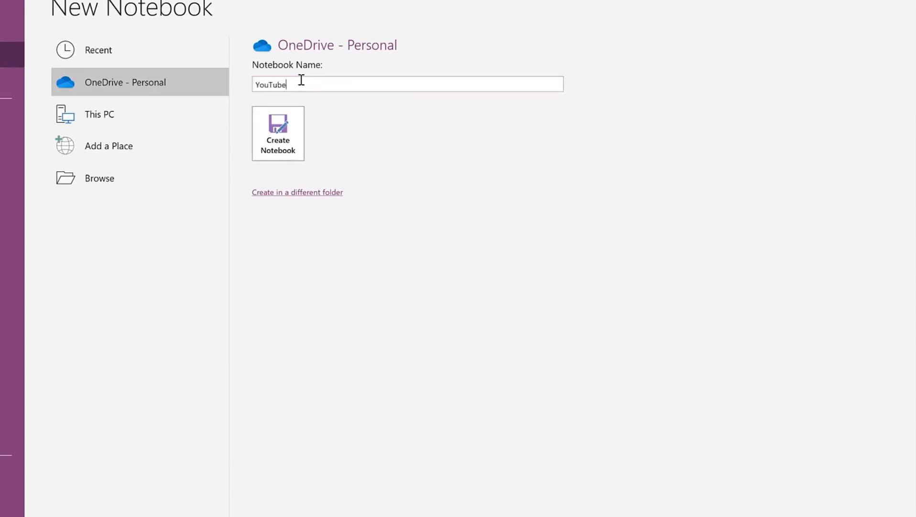
pyautogui.write(' 2021')
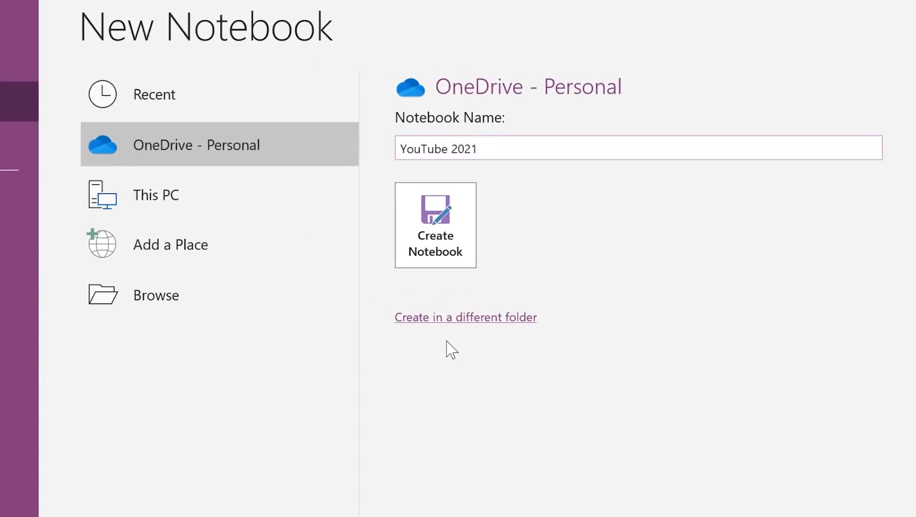
pyautogui.click(441, 251)
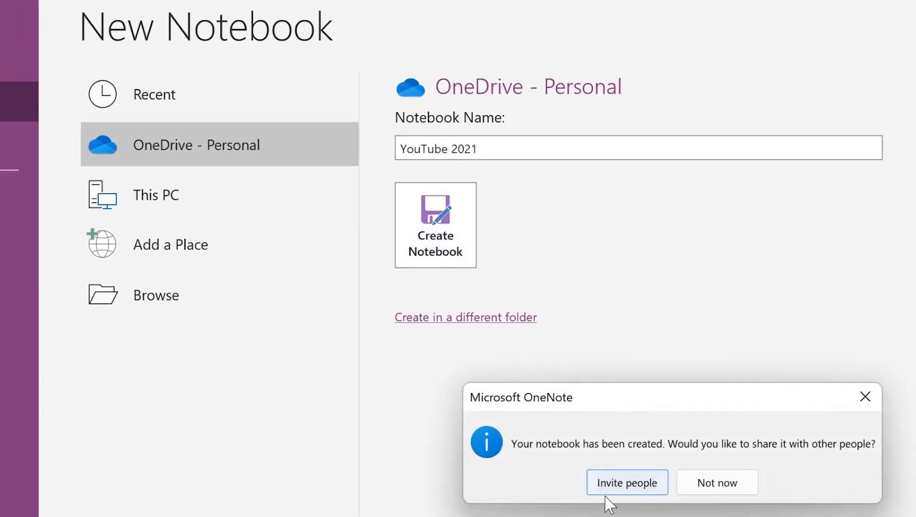
pyautogui.click(712, 489)
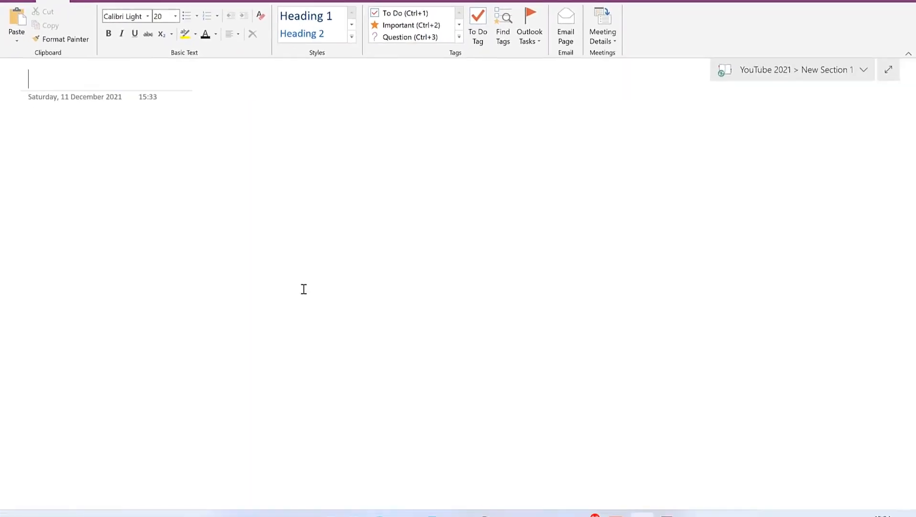
# Step: Add 'Tips and Tricks' and further sections, renaming the first one 'Public speaking tips'
pyautogui.click(796, 73)
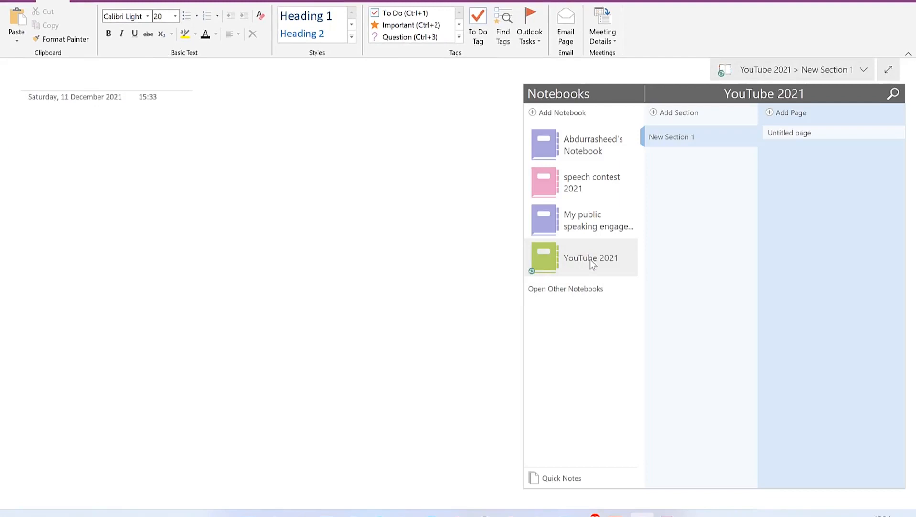
pyautogui.click(672, 111)
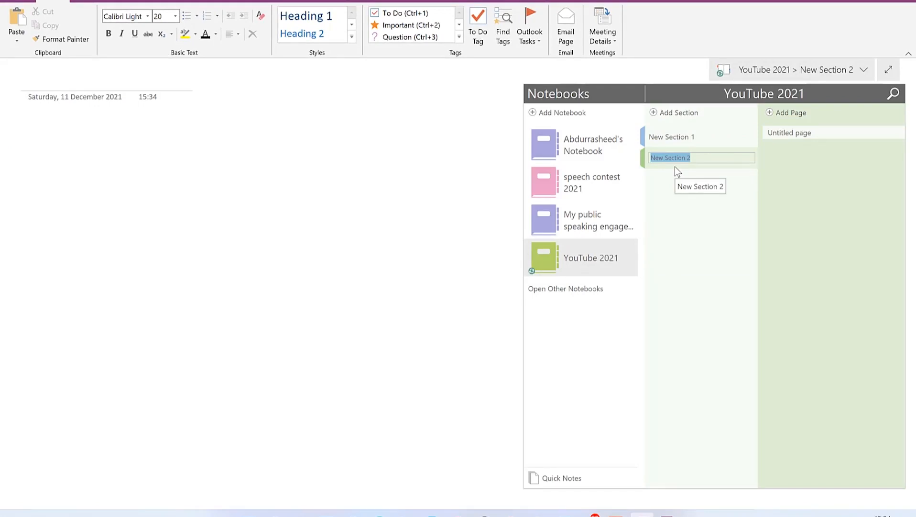
pyautogui.write('Tips and Tricks')
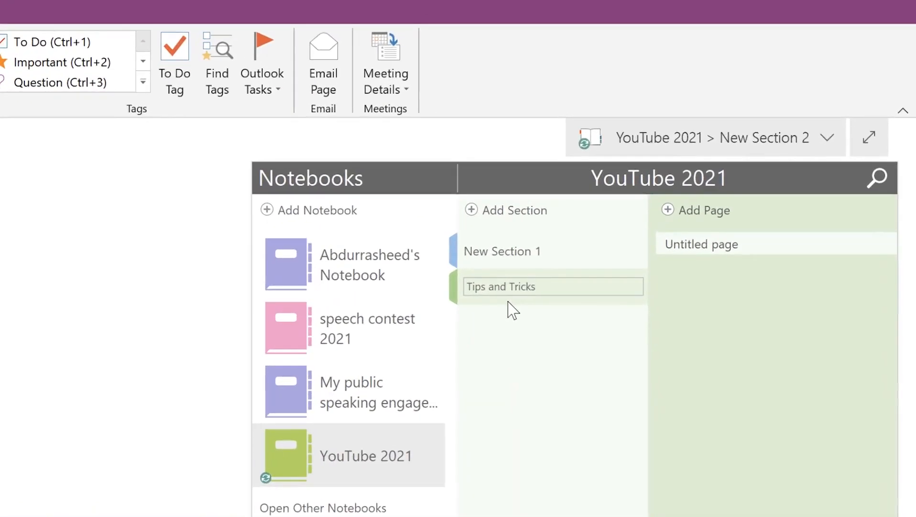
pyautogui.press('Return')
pyautogui.click(473, 211)
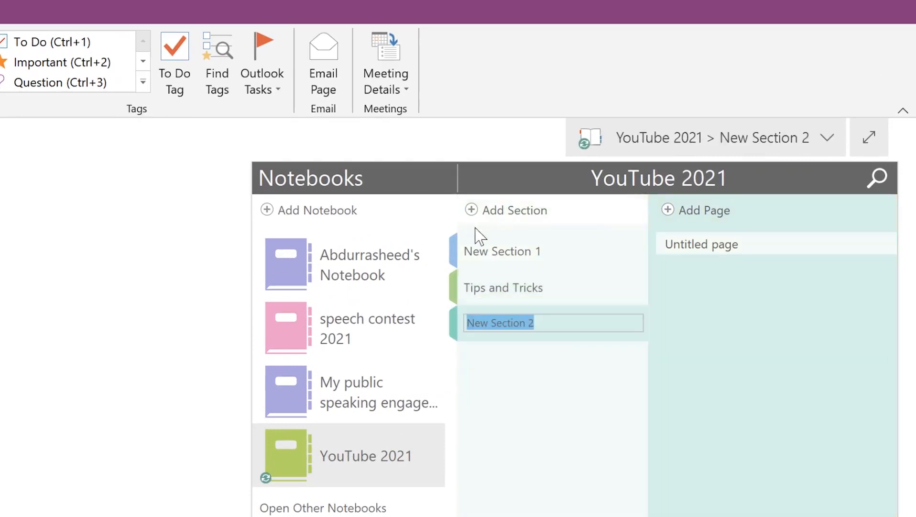
pyautogui.rightClick(494, 249)
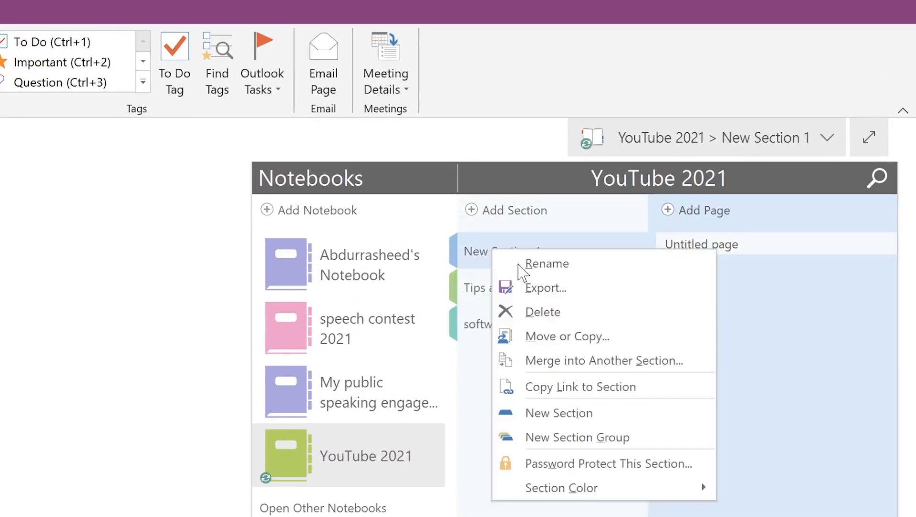
pyautogui.click(547, 264)
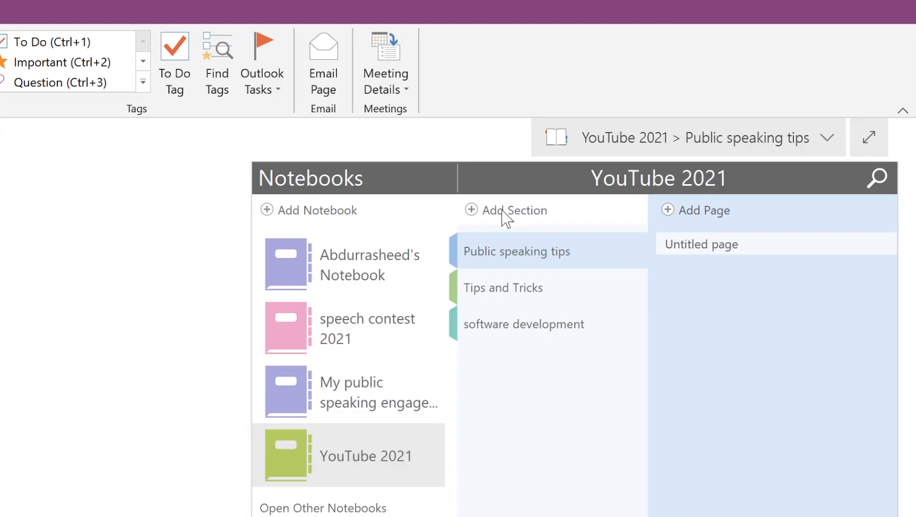
pyautogui.click(498, 212)
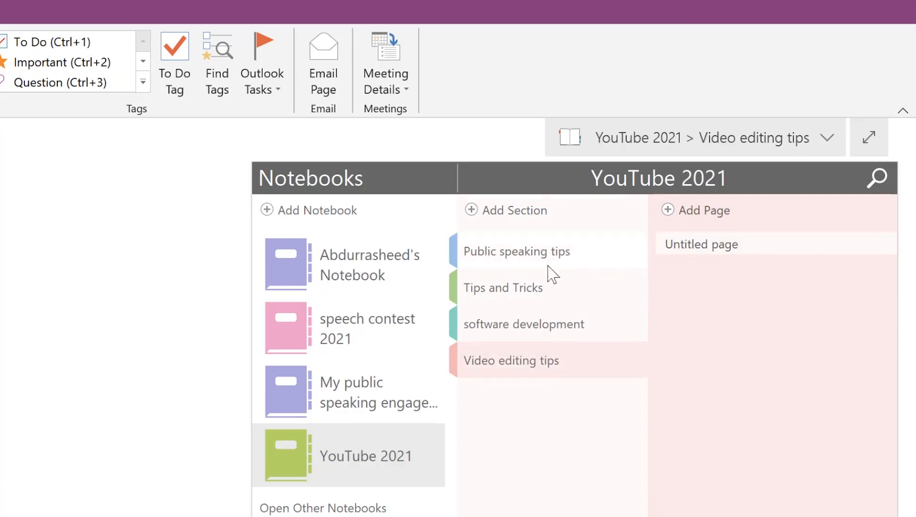
# Step: Add a new page in the software development section and begin renaming it
pyautogui.click(535, 327)
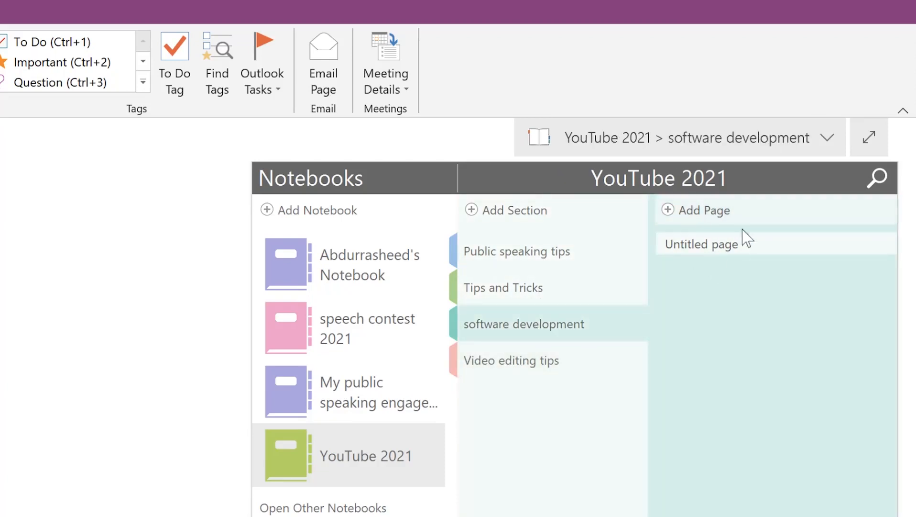
pyautogui.click(702, 214)
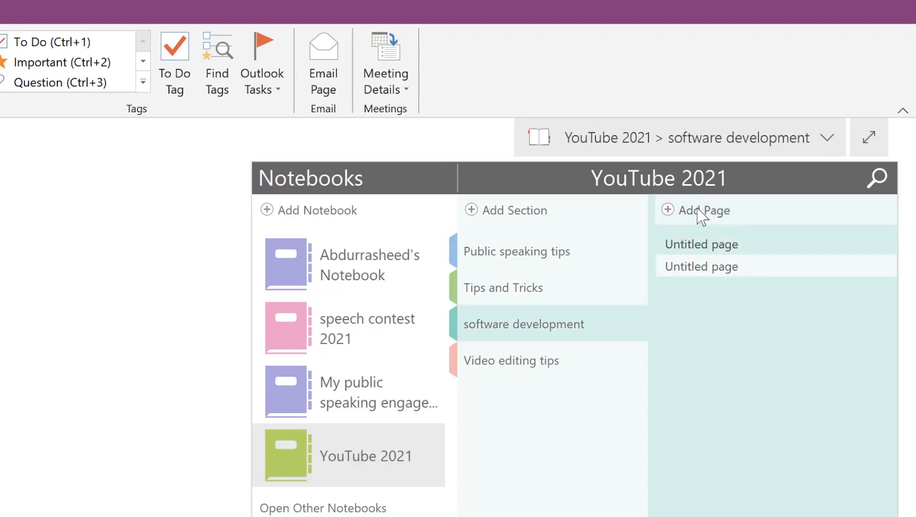
pyautogui.rightClick(714, 243)
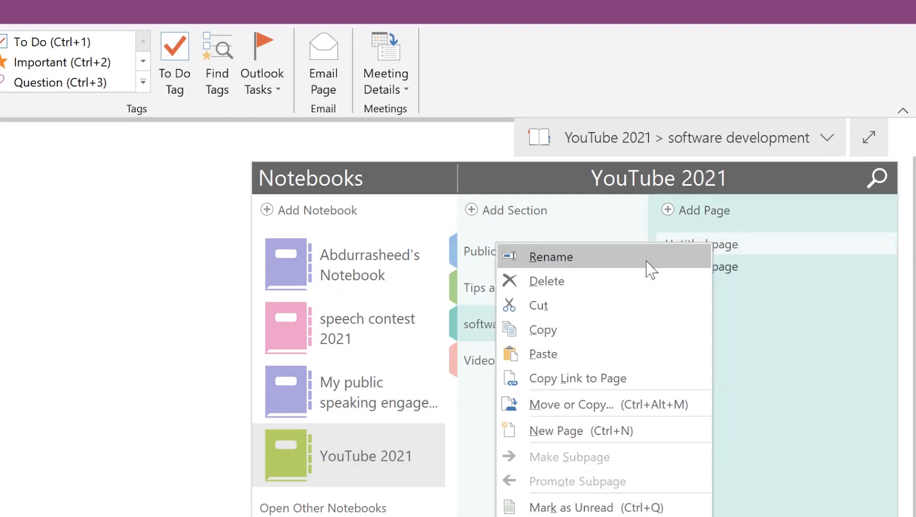
pyautogui.click(648, 267)
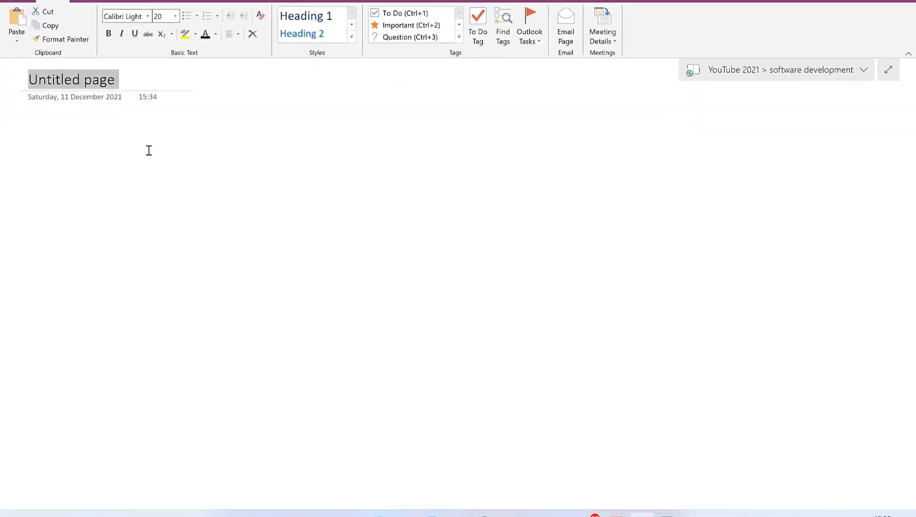
# Step: Enter 'Camtasia Tutorials' as the page title and move into the page body
pyautogui.write('Camtasia')
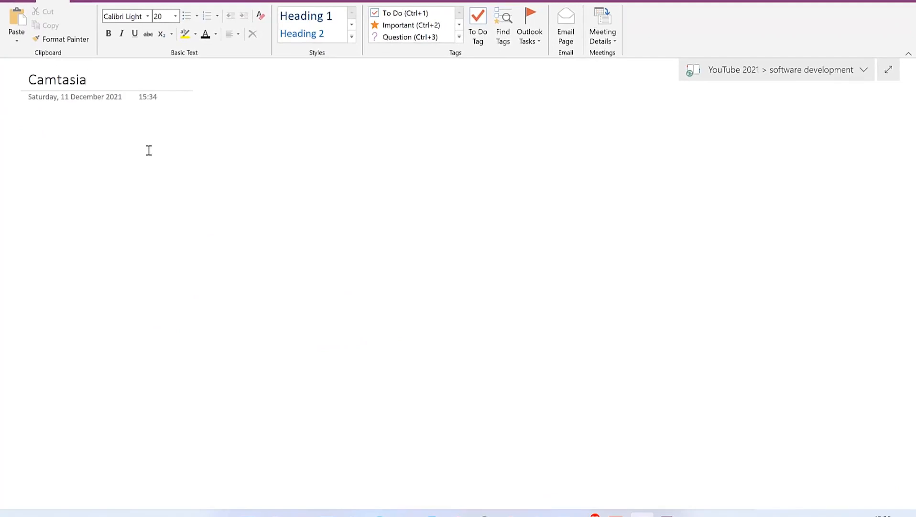
pyautogui.write(' Tutorials')
pyautogui.press('Return')
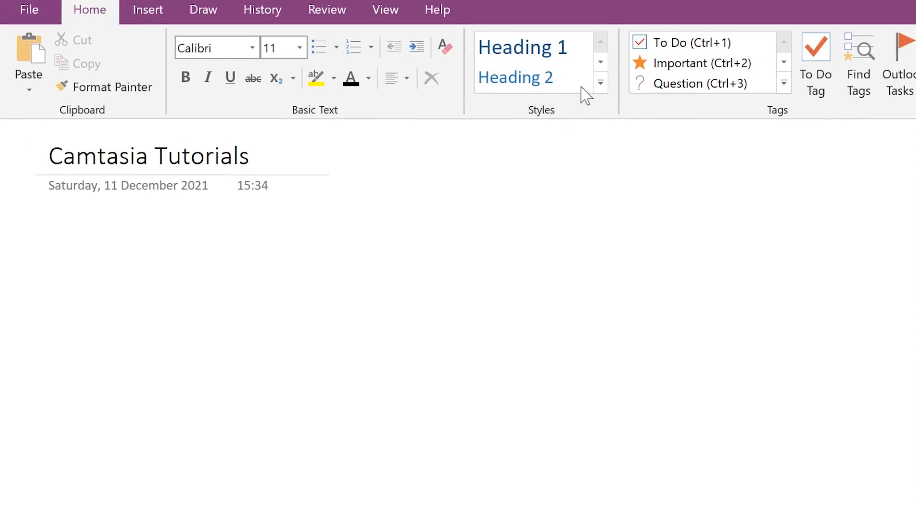
# Step: Browse the heading styles, tags and meeting details lists without applying any, then go to Insert
pyautogui.click(606, 92)
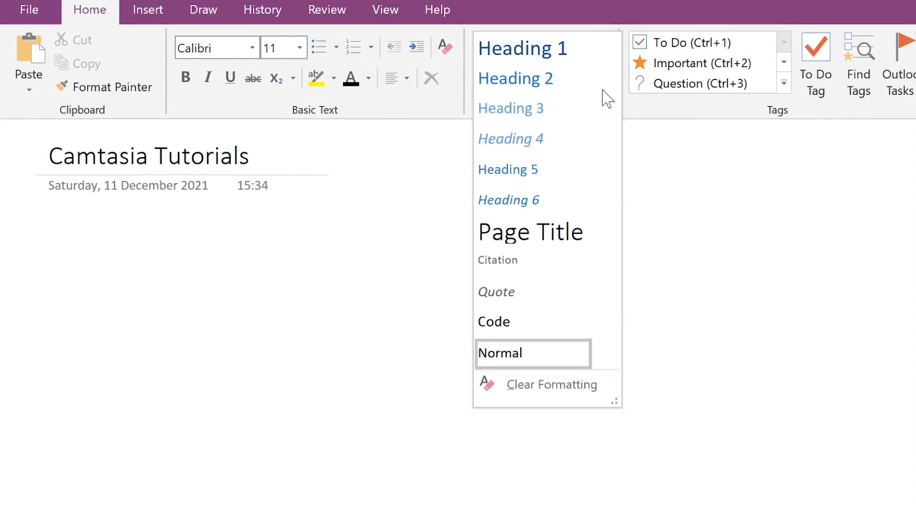
pyautogui.click(599, 4)
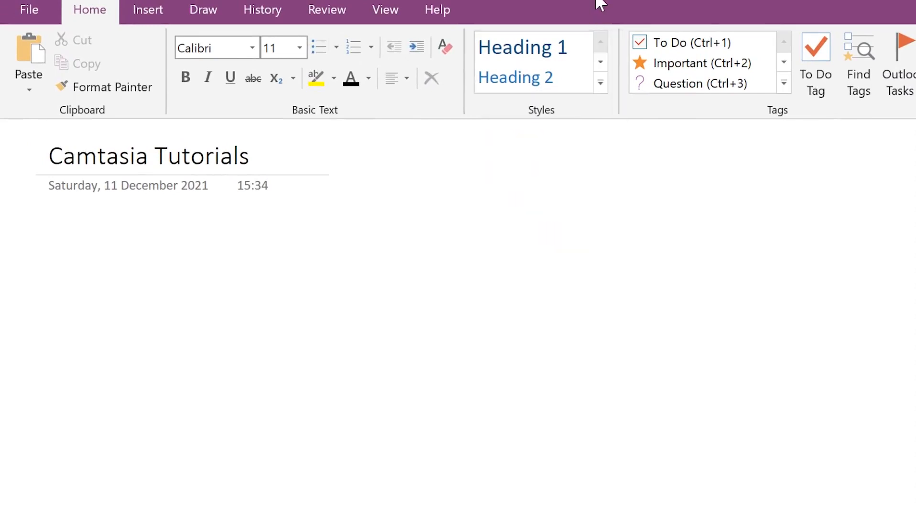
pyautogui.click(784, 83)
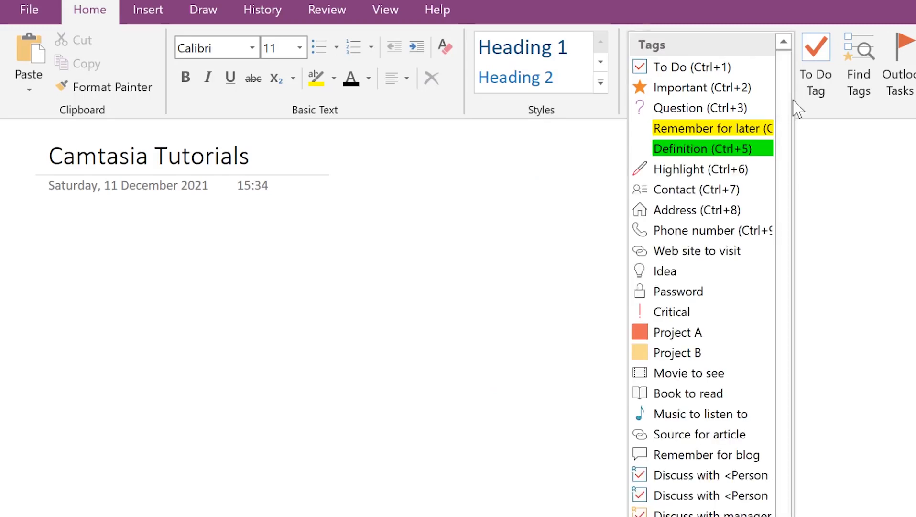
pyautogui.click(804, 10)
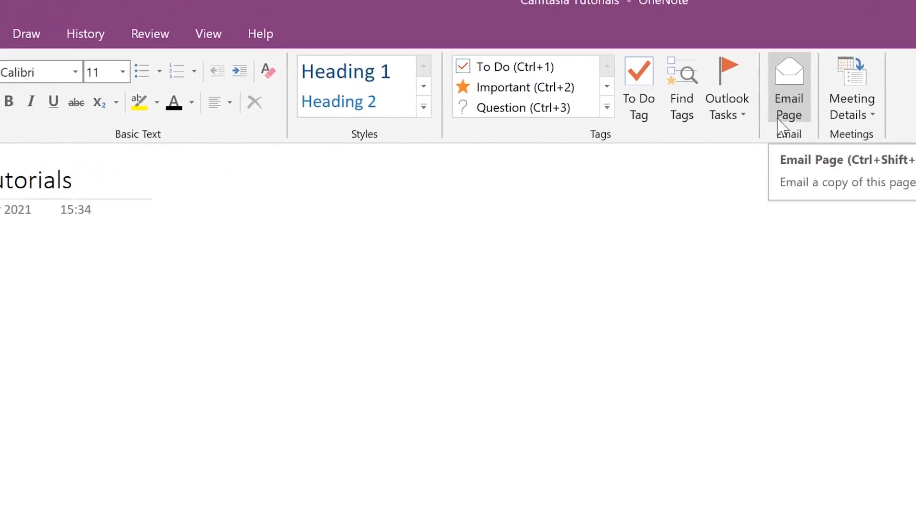
pyautogui.click(872, 119)
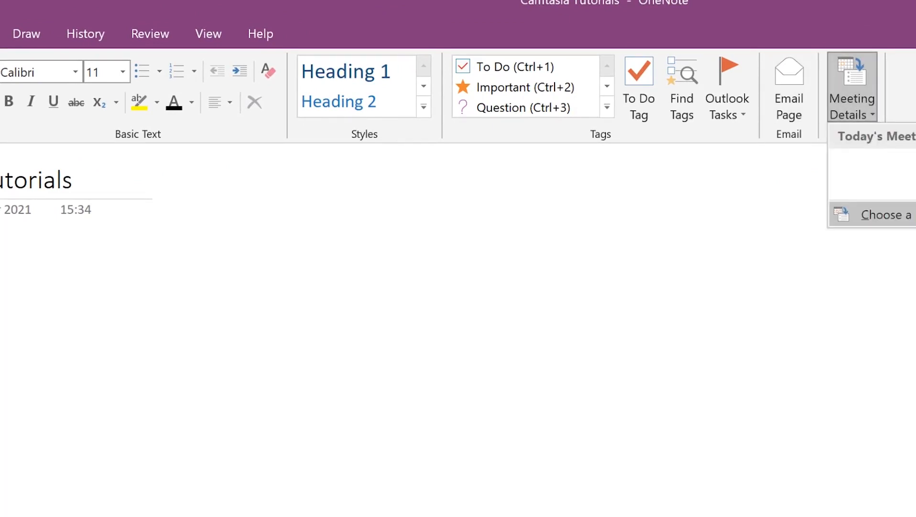
pyautogui.press('Escape')
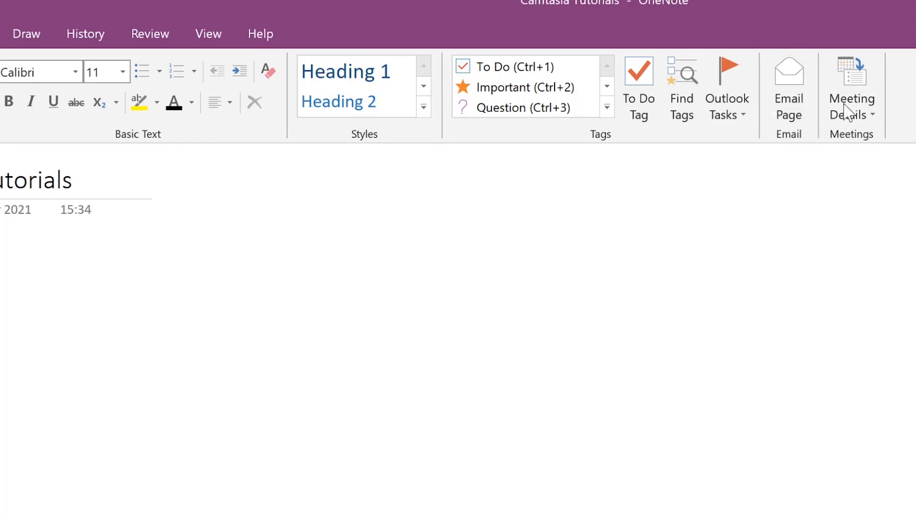
pyautogui.click(102, 25)
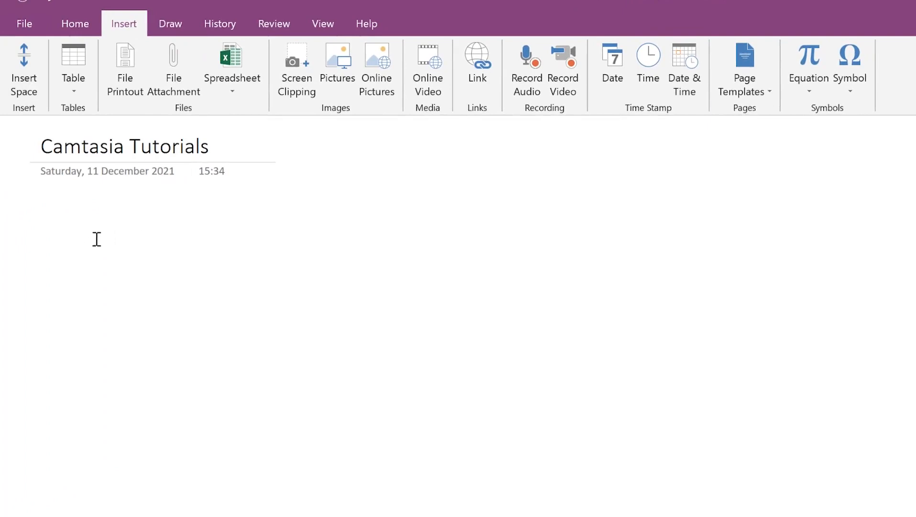
# Step: Paste the copied OneNote web description without its source link and narrow its note box
pyautogui.rightClick(47, 216)
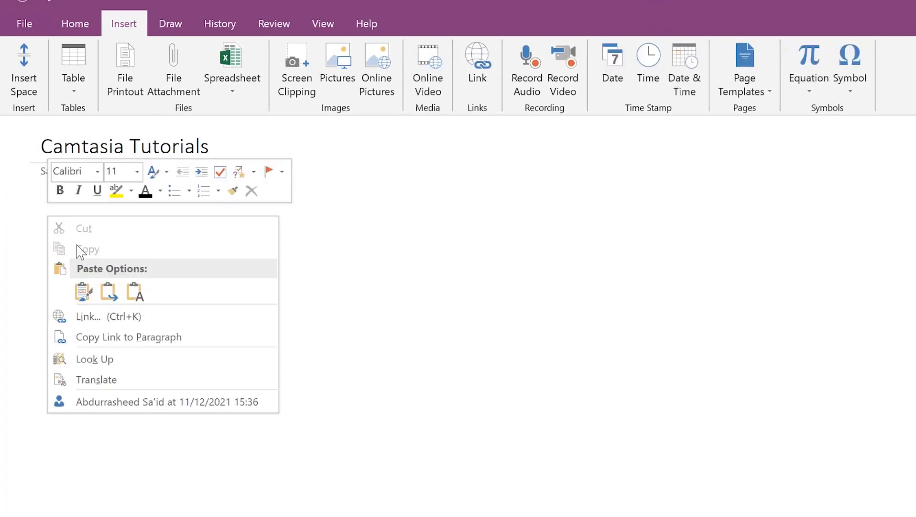
pyautogui.click(82, 291)
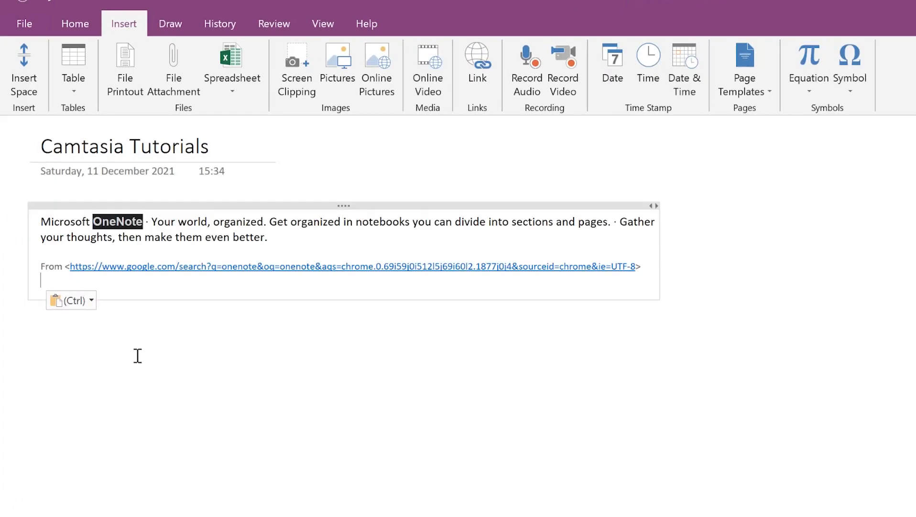
pyautogui.hotkey('ctrl', 'z')
pyautogui.moveTo(422, 205); pyautogui.dragTo(222, 306)
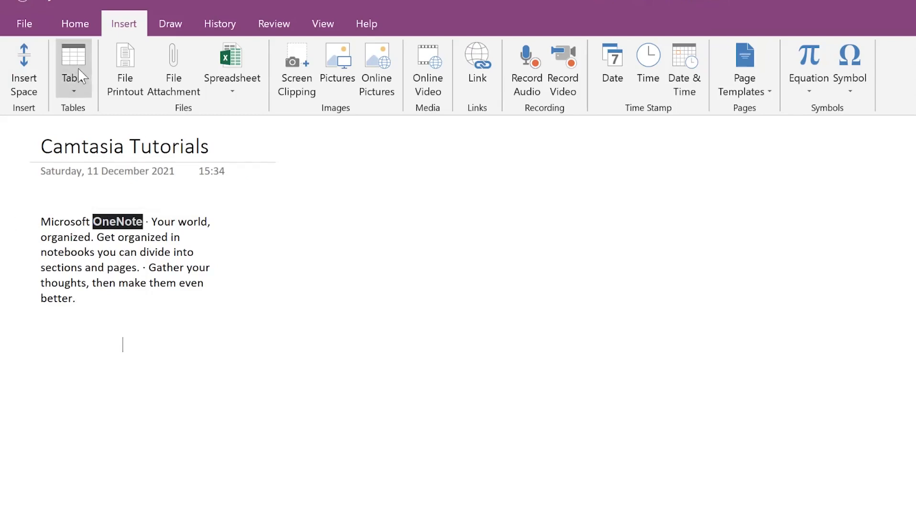
pyautogui.click(73, 89)
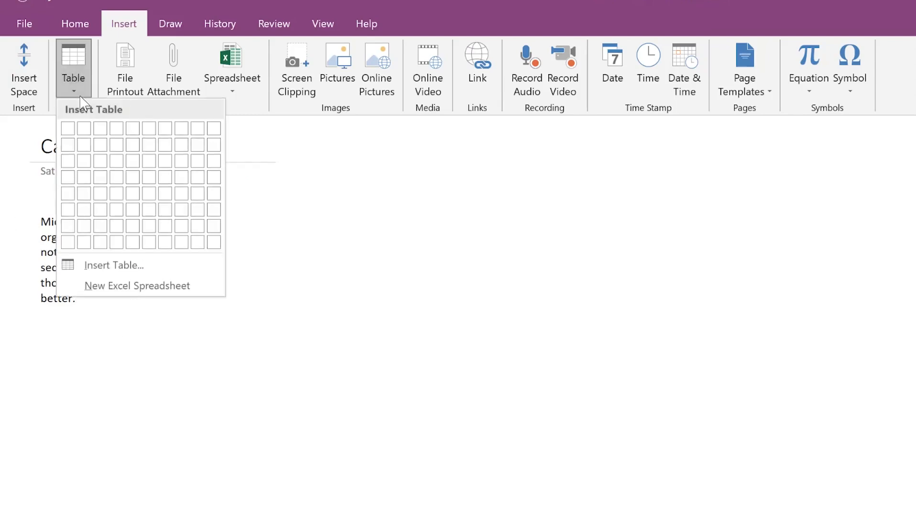
# Step: Insert a 3x4 table headed S/n, Name, Email and move it to the left margin
pyautogui.click(103, 184)
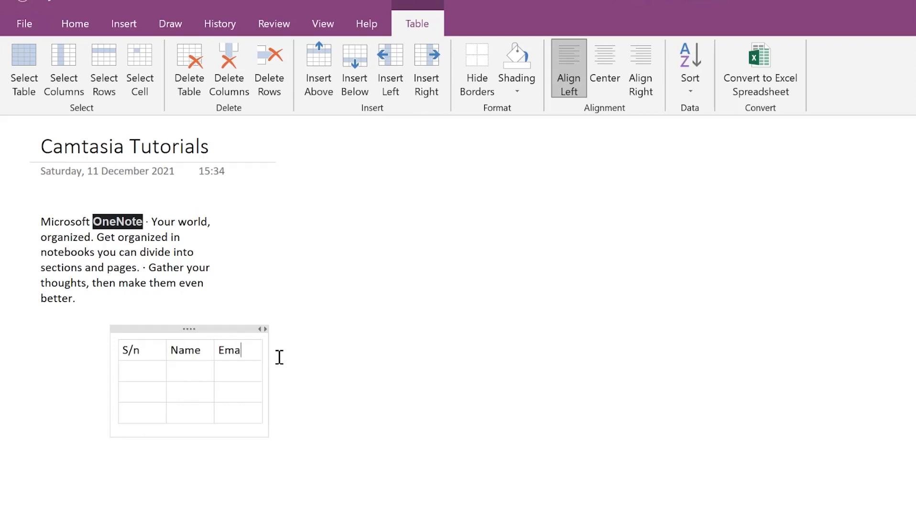
pyautogui.click(345, 289)
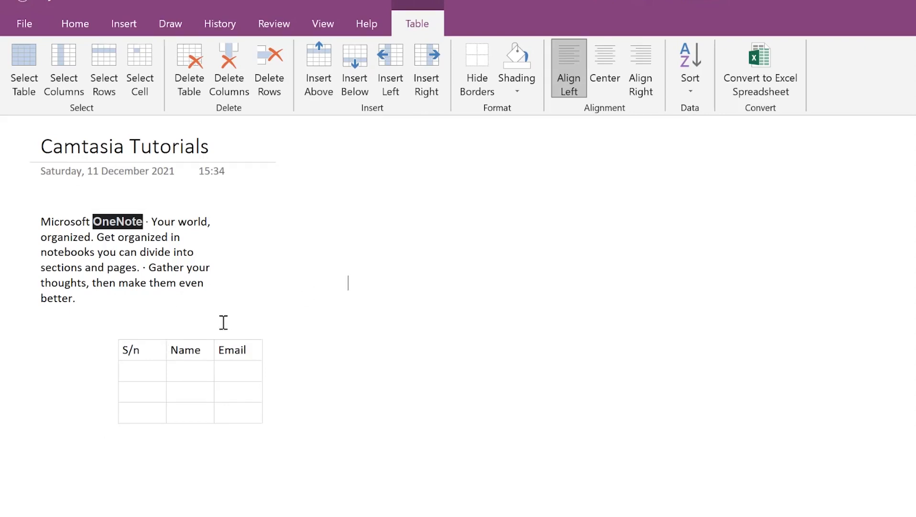
pyautogui.click(181, 351)
pyautogui.moveTo(190, 330); pyautogui.dragTo(111, 333)
pyautogui.click(389, 282)
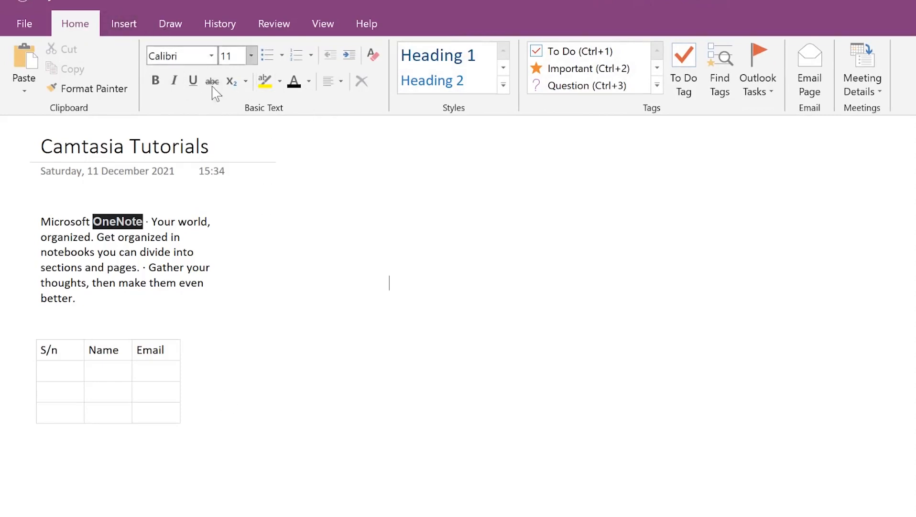
# Step: Make the pasted paragraph italic with bright green text highlighting
pyautogui.tripleClick(114, 256)
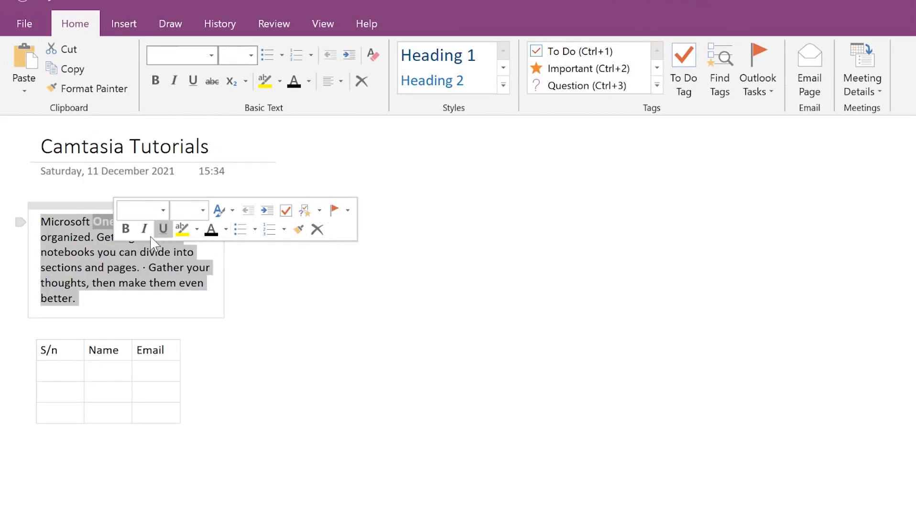
pyautogui.click(210, 234)
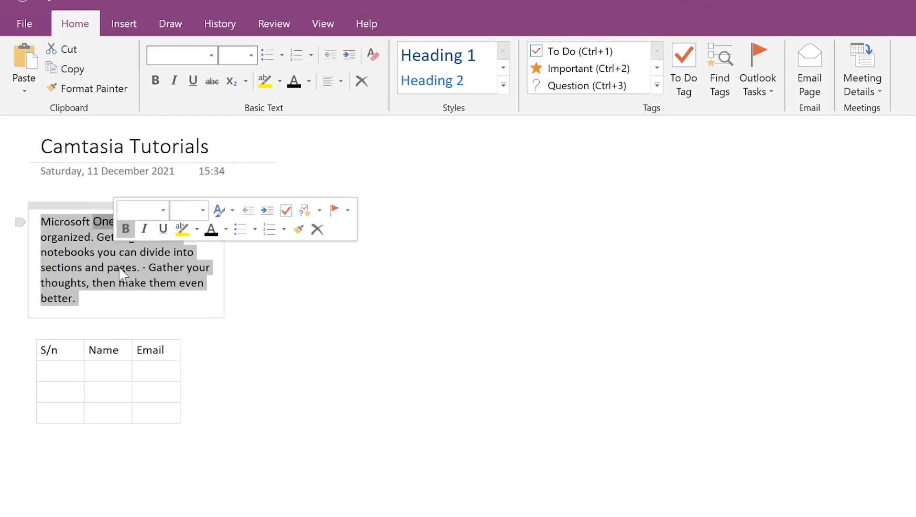
pyautogui.click(127, 229)
pyautogui.click(161, 240)
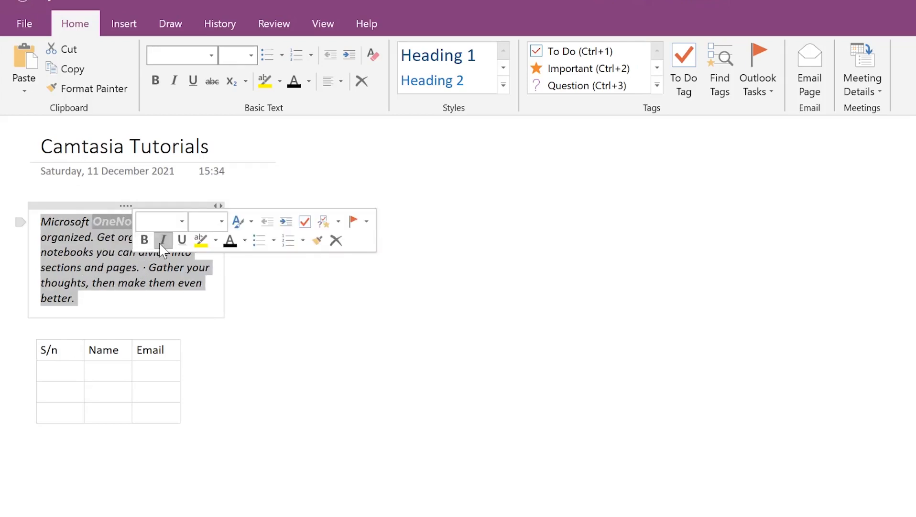
pyautogui.click(212, 243)
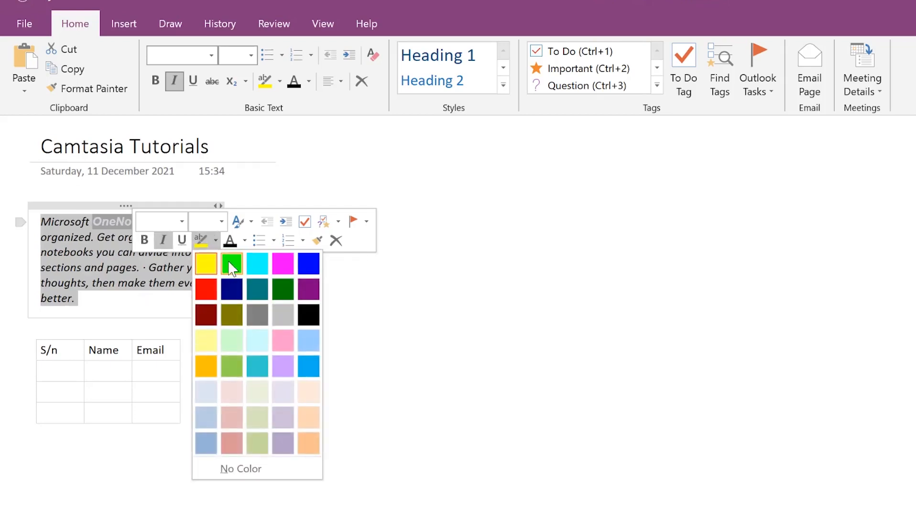
pyautogui.click(232, 264)
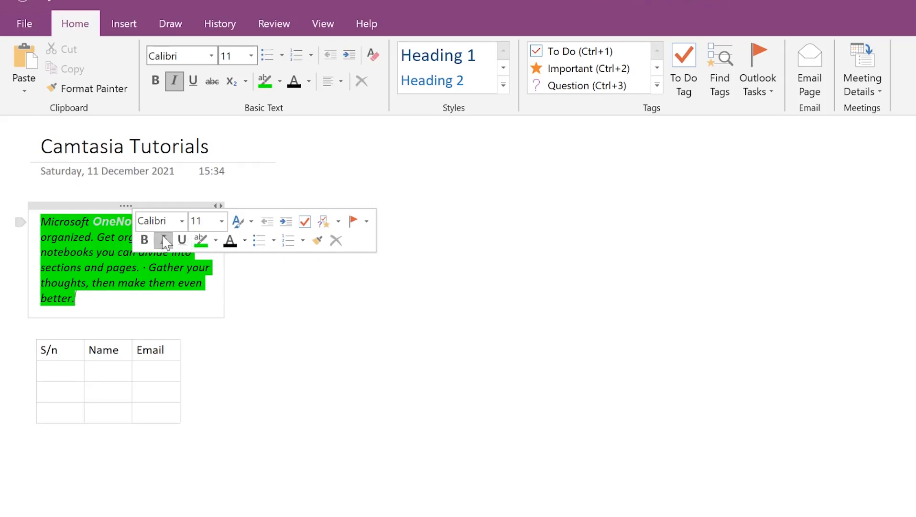
# Step: Set the paragraph to font size 20 and widen its note box so lines run longer
pyautogui.click(221, 221)
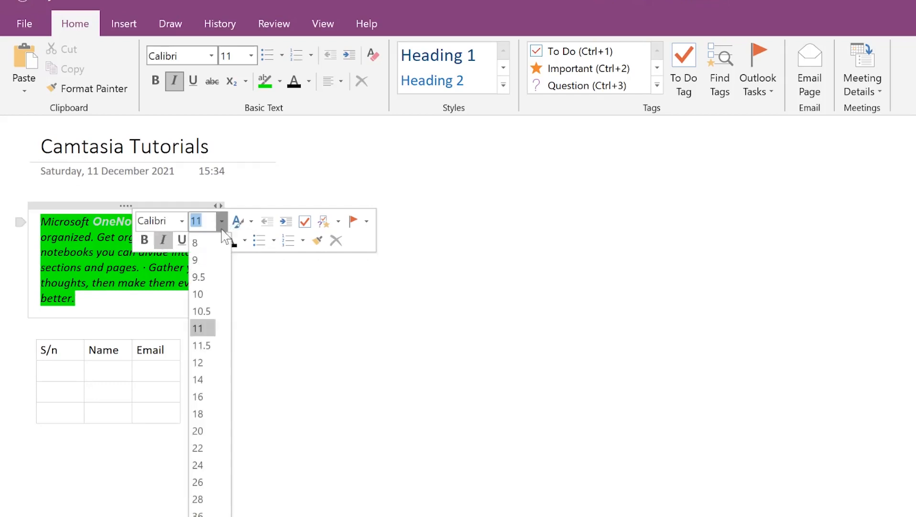
pyautogui.doubleClick(172, 277)
pyautogui.tripleClick(172, 278)
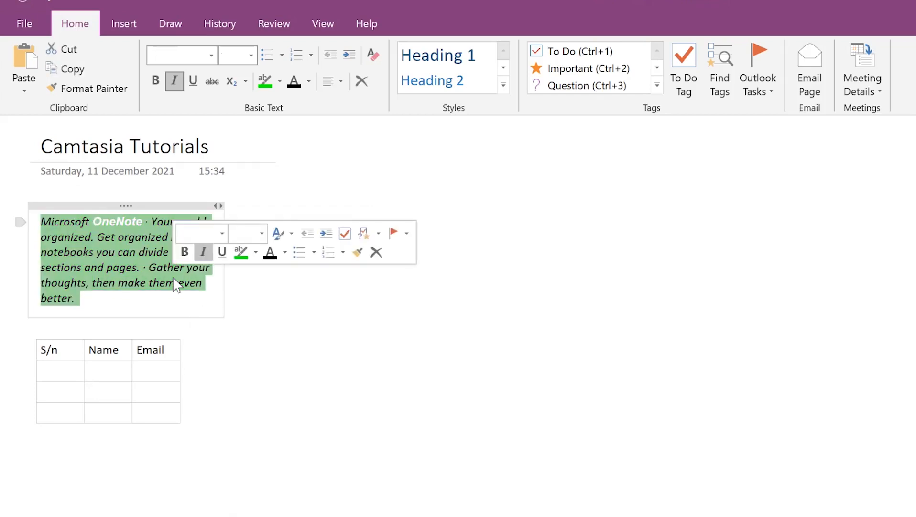
pyautogui.click(262, 233)
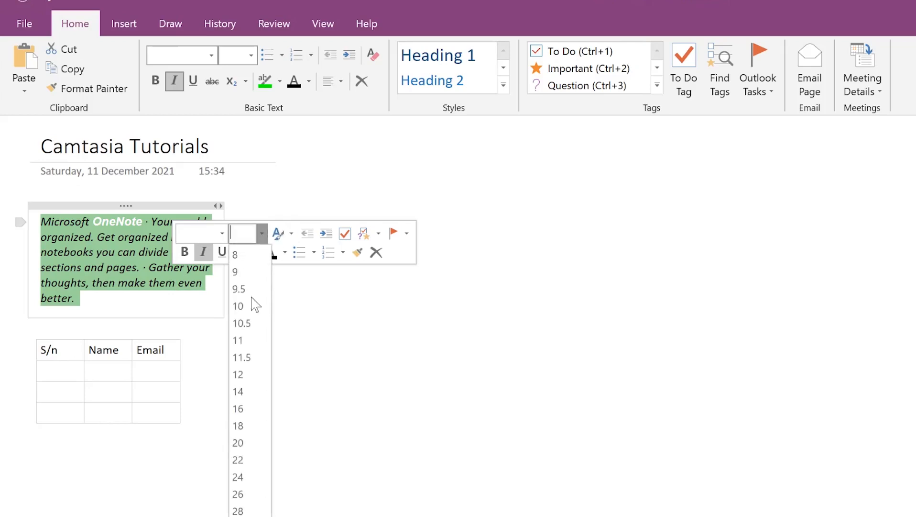
pyautogui.click(240, 443)
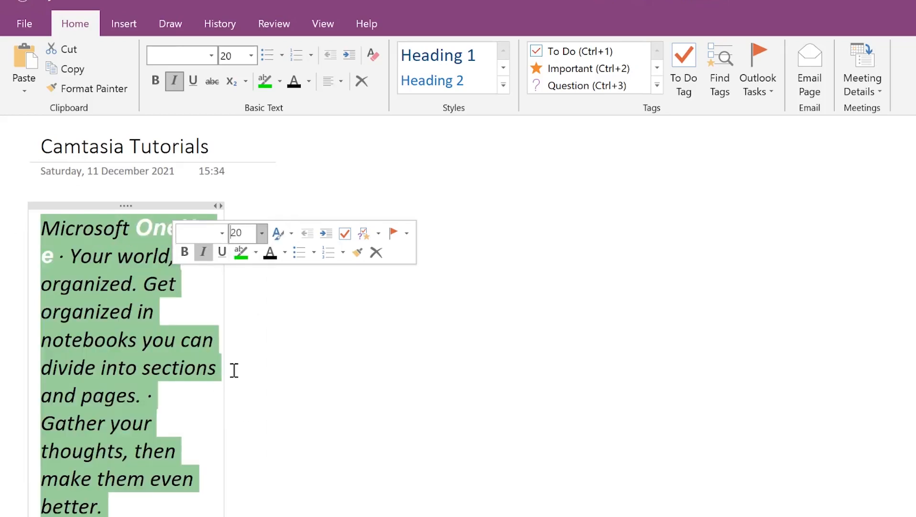
pyautogui.moveTo(226, 355); pyautogui.dragTo(341, 331)
pyautogui.click(425, 354)
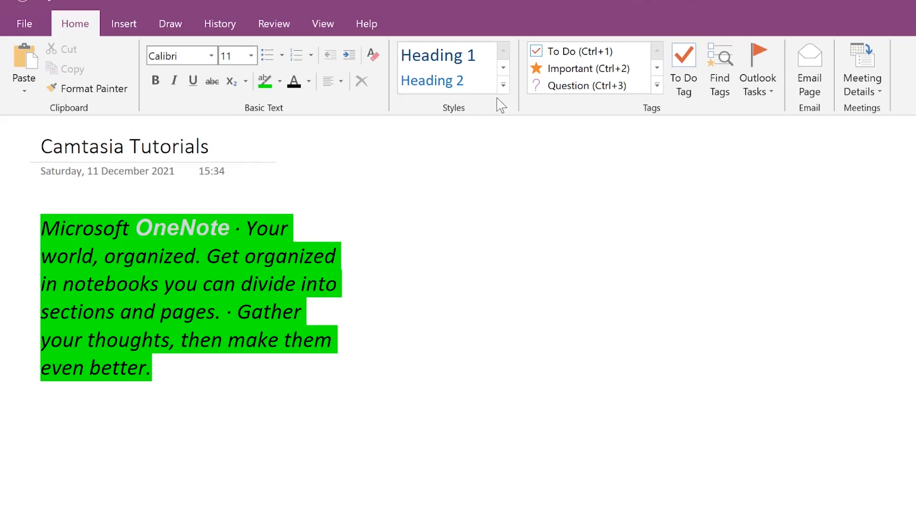
# Step: Add a 'Header' line above the paragraph and remove its green highlight
pyautogui.click(47, 220)
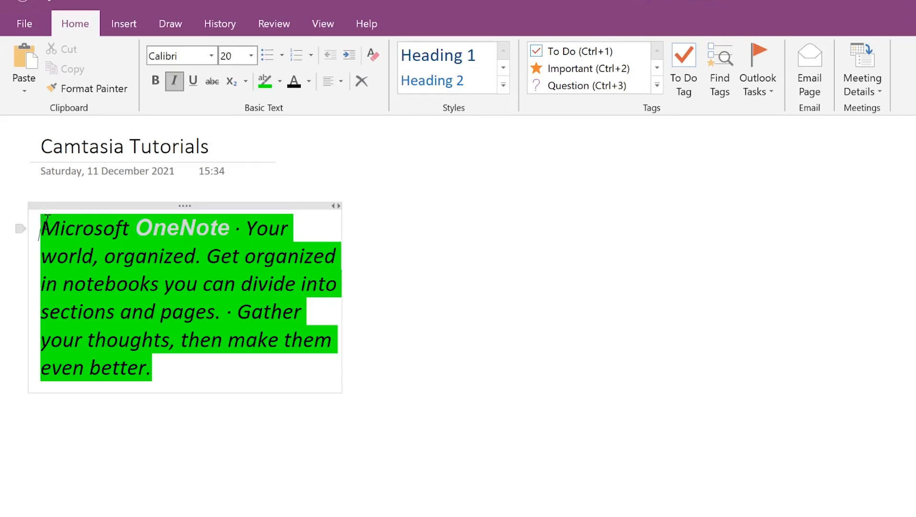
pyautogui.press('Return')
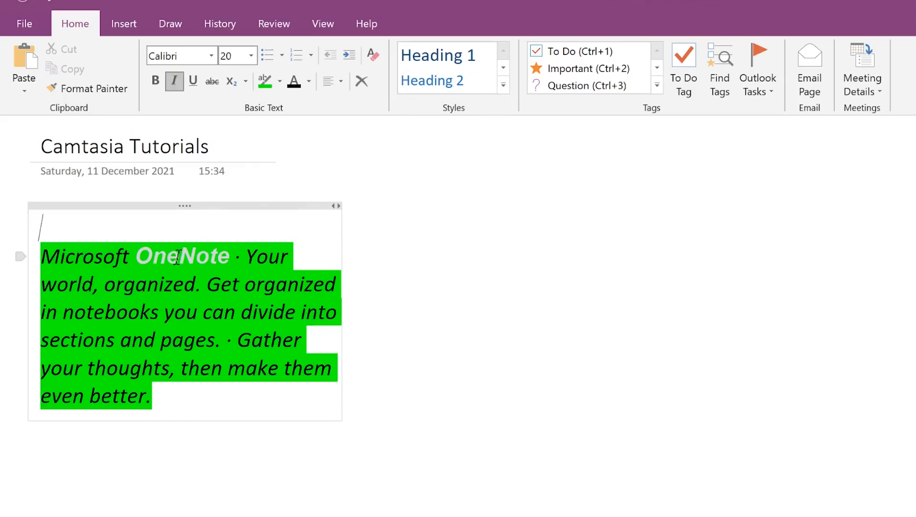
pyautogui.write('Header')
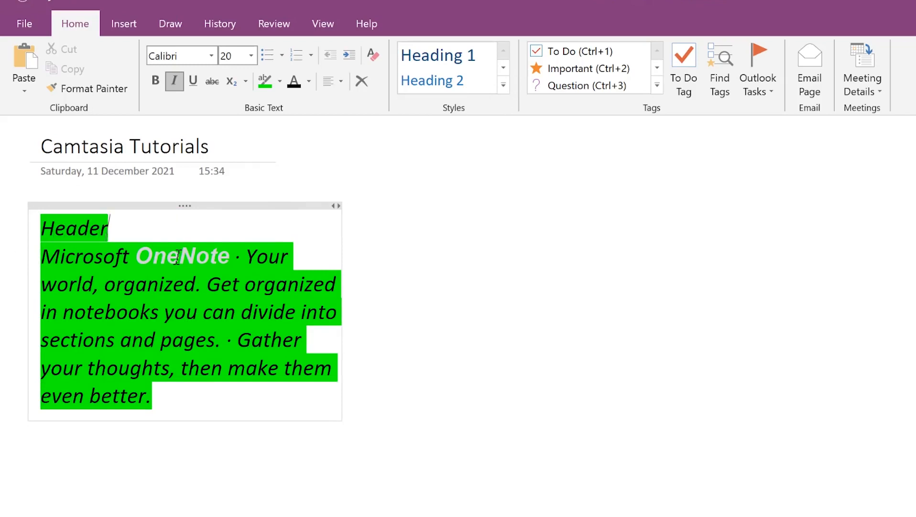
pyautogui.press('Return')
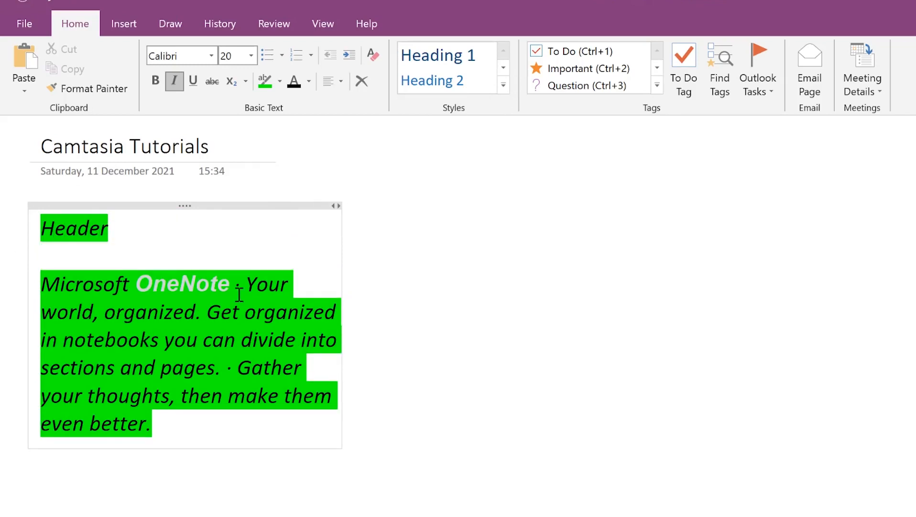
pyautogui.moveTo(158, 227); pyautogui.dragTo(2, 225)
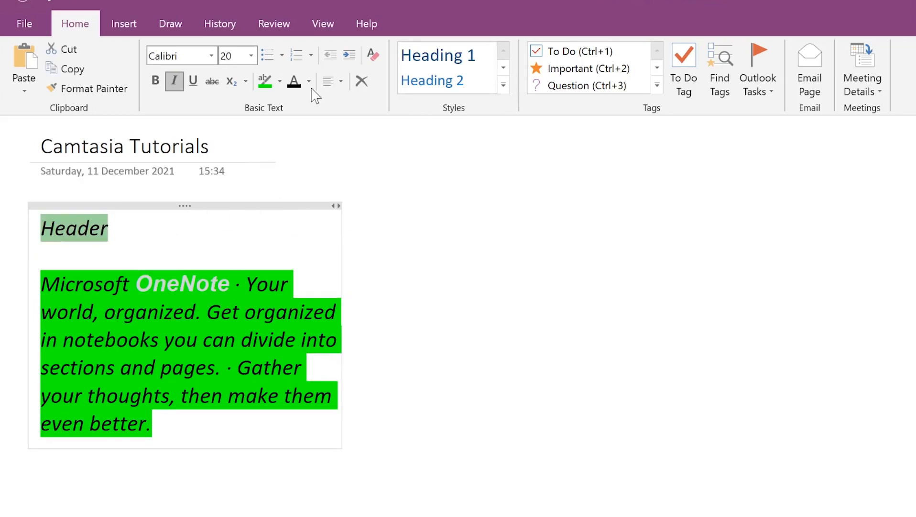
pyautogui.click(279, 82)
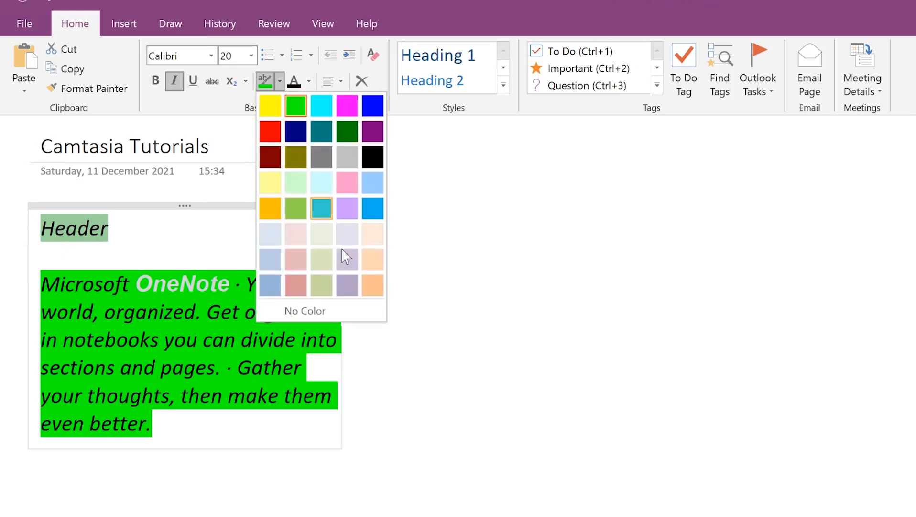
pyautogui.click(304, 310)
# Step: Add an 'About Onenote' line below the paragraph with no highlight
pyautogui.click(184, 431)
pyautogui.press('Return')
pyautogui.write('Ab')
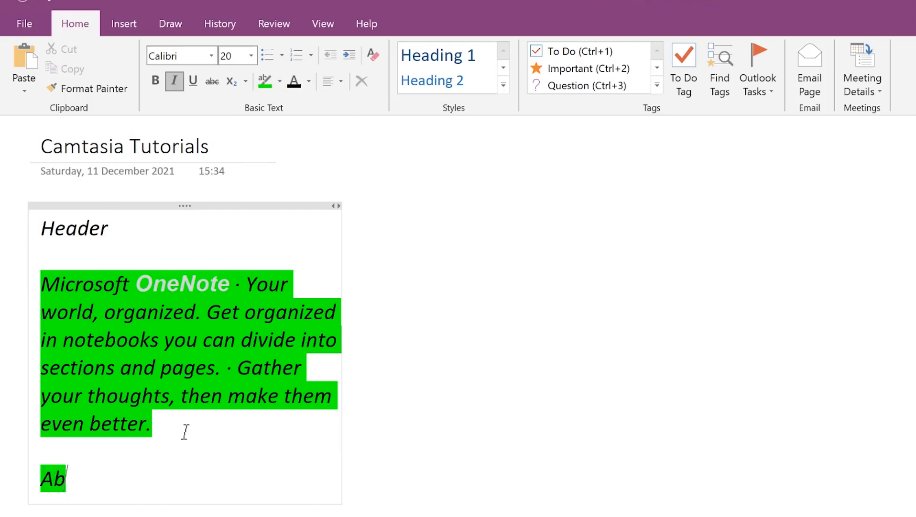
pyautogui.write('out Onenote')
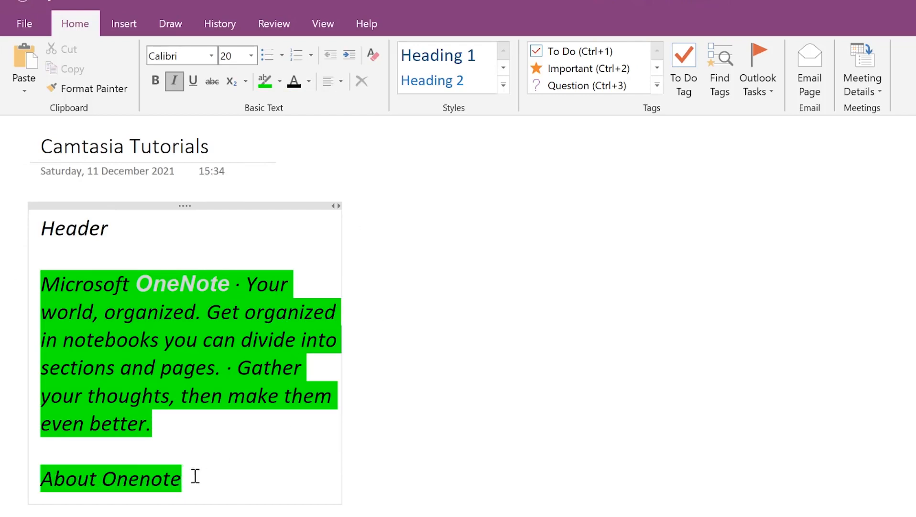
pyautogui.moveTo(196, 477); pyautogui.dragTo(10, 482)
pyautogui.click(280, 81)
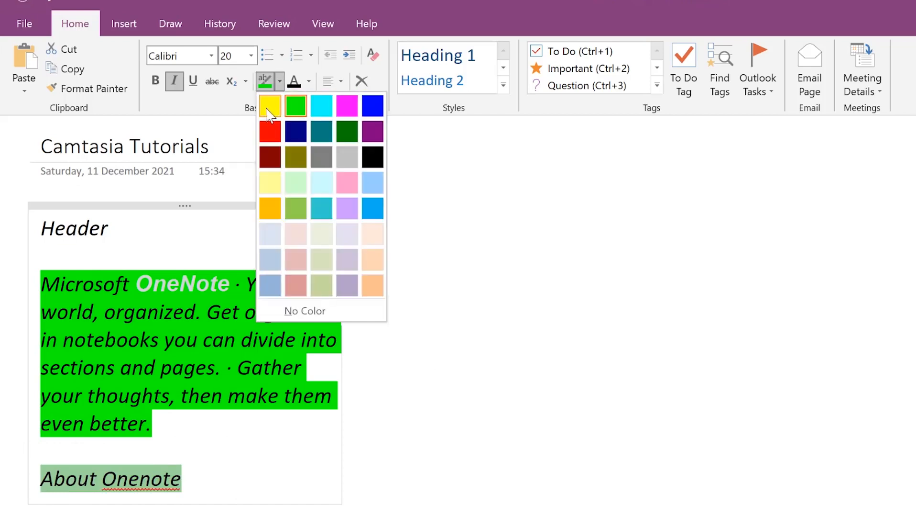
pyautogui.click(311, 308)
# Step: Style 'Header' as Heading 1 and 'About Onenote' as Heading 2
pyautogui.moveTo(168, 241); pyautogui.dragTo(41, 228)
pyautogui.click(457, 55)
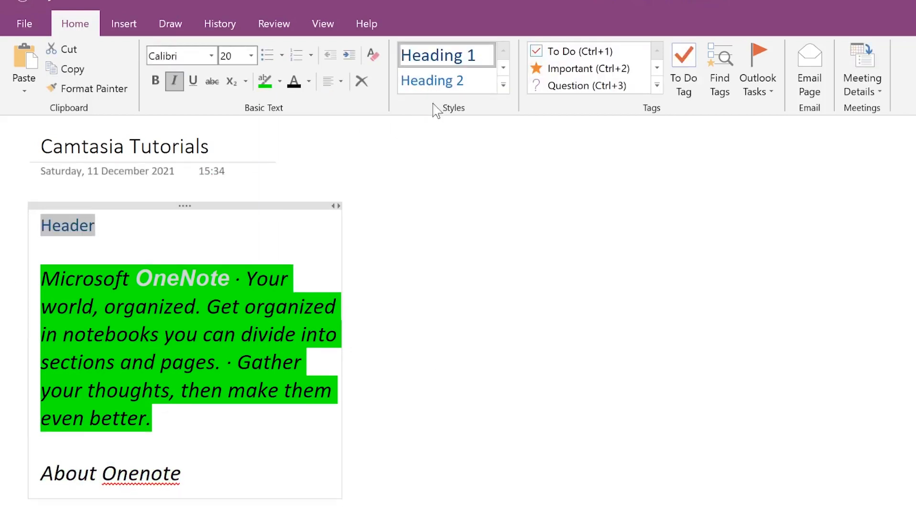
pyautogui.moveTo(181, 475); pyautogui.dragTo(41, 450)
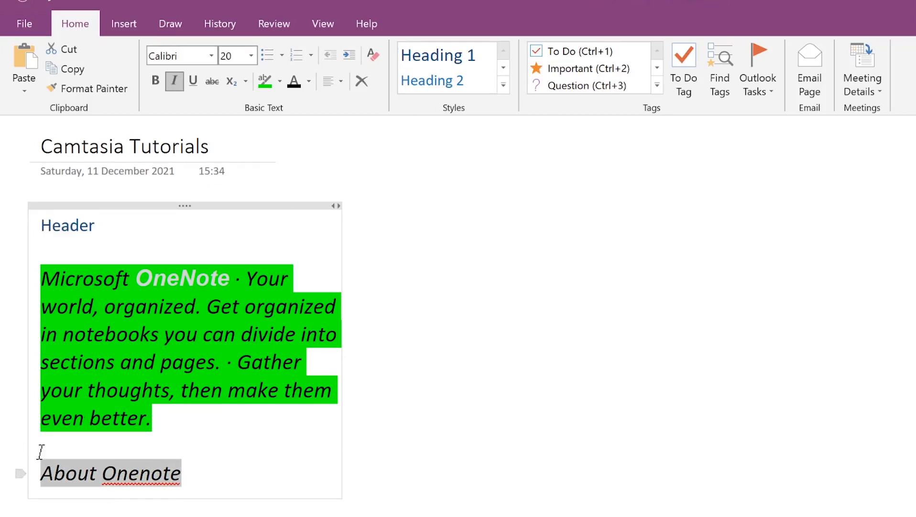
pyautogui.click(456, 80)
pyautogui.click(243, 419)
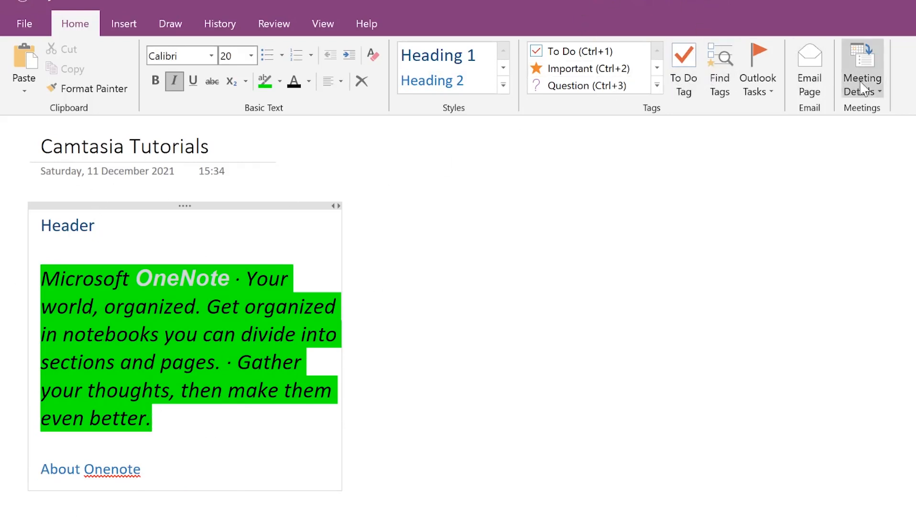
pyautogui.click(132, 22)
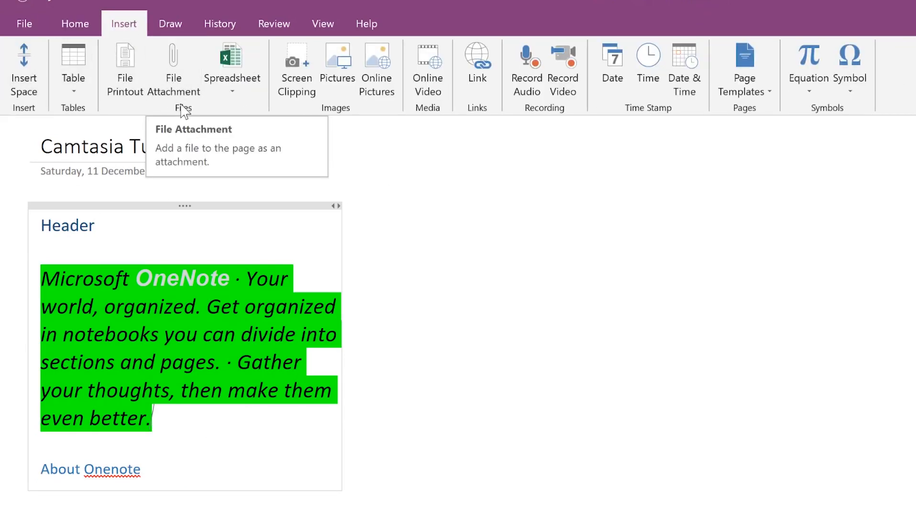
# Step: Insert the freeoffice-2018 picture from the Pictures folder onto the page
pyautogui.click(233, 92)
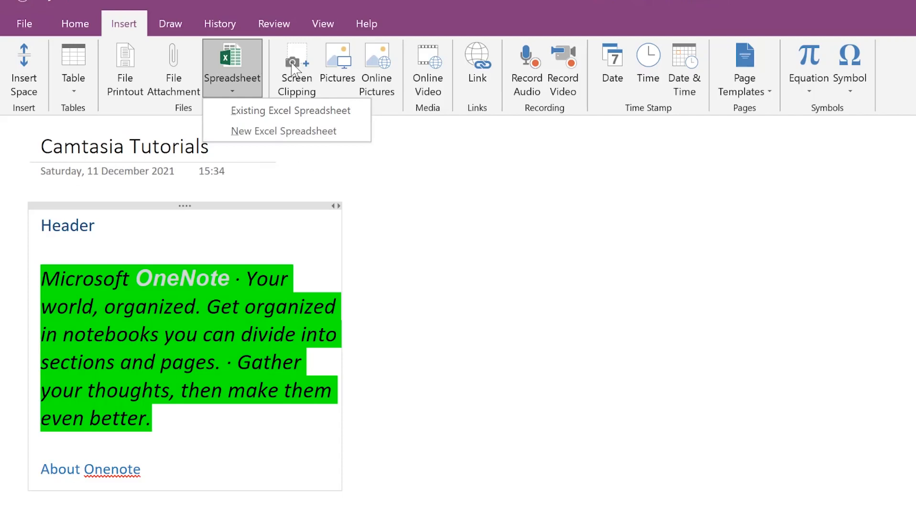
pyautogui.click(483, 294)
pyautogui.click(337, 67)
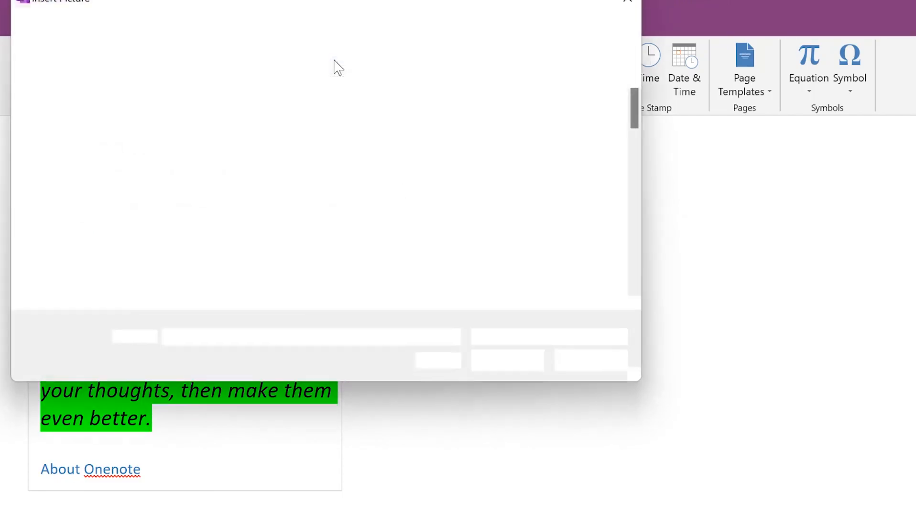
pyautogui.scroll(-5, 313, 254)
pyautogui.scroll(3, 380, 231)
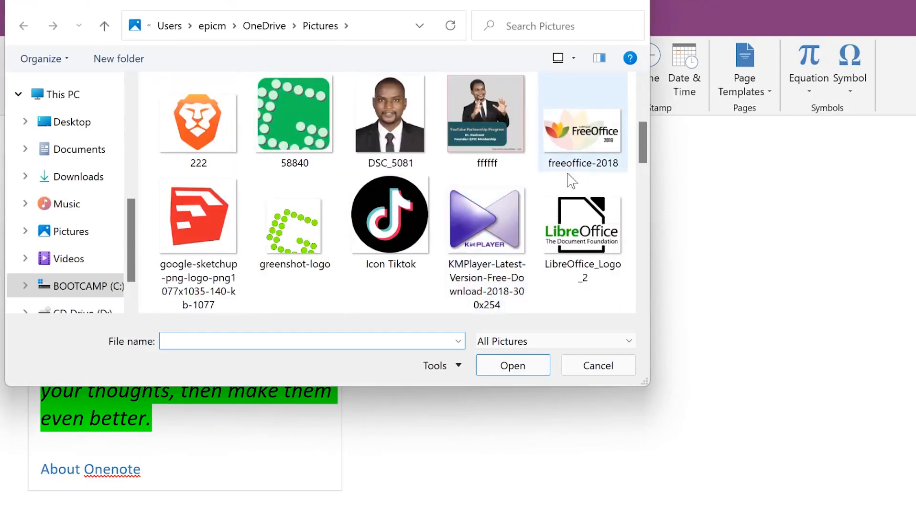
pyautogui.scroll(2, 584, 216)
pyautogui.click(602, 143)
pyautogui.scroll(2, 527, 225)
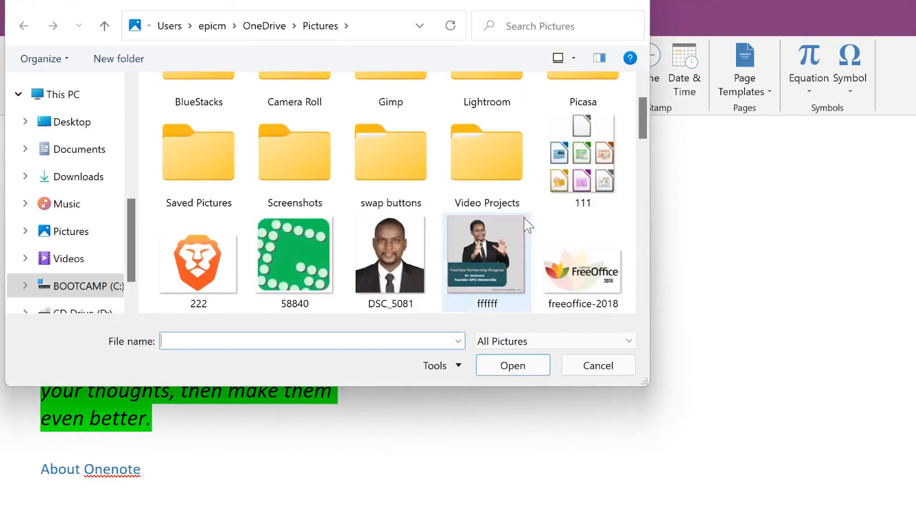
pyautogui.scroll(-4, 579, 194)
pyautogui.click(582, 125)
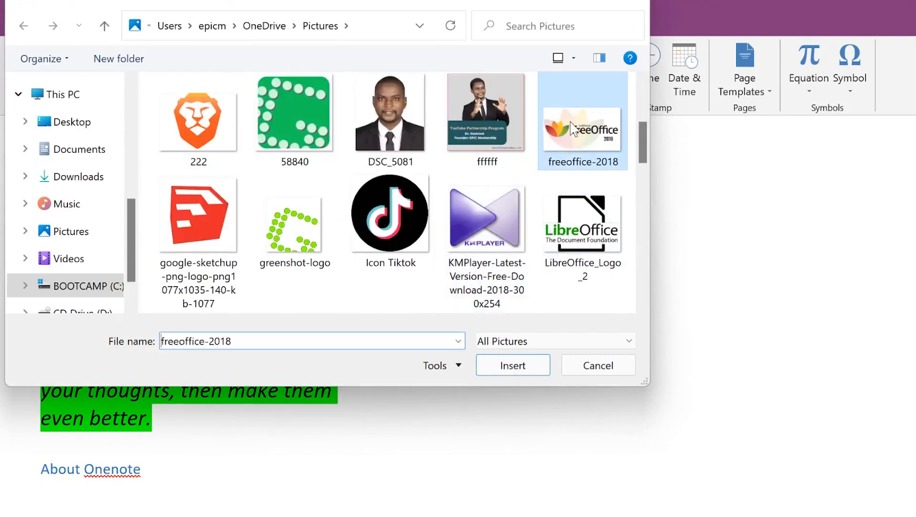
pyautogui.click(527, 365)
# Step: Resize the FreeOffice logo and place it to the right of the text
pyautogui.click(485, 237)
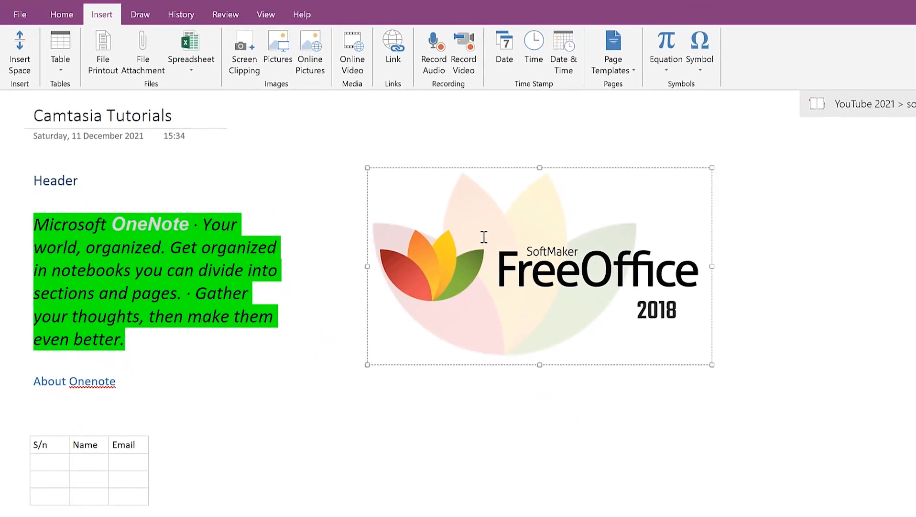
pyautogui.moveTo(710, 165); pyautogui.dragTo(655, 200)
pyautogui.moveTo(556, 254); pyautogui.dragTo(877, 238)
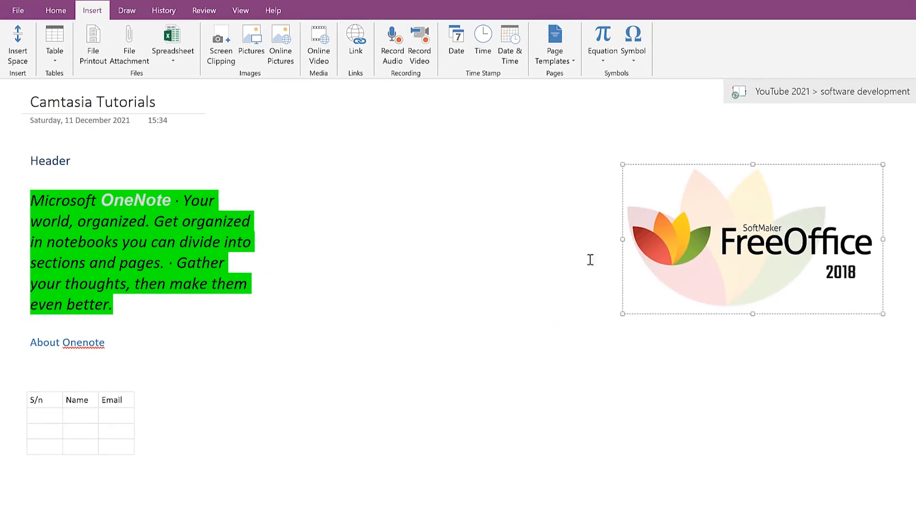
pyautogui.moveTo(789, 223); pyautogui.dragTo(606, 207)
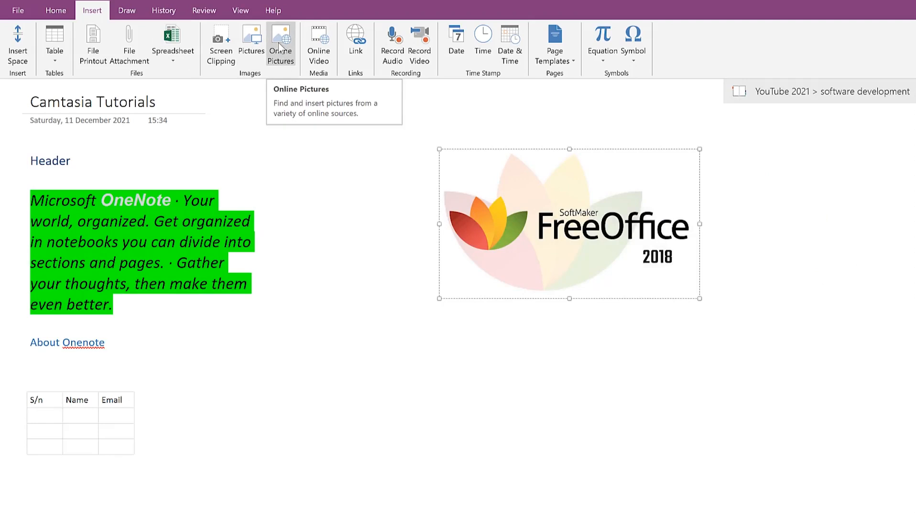
# Step: Search Bing online pictures for 'animals' and insert the red panda and lioness photos
pyautogui.click(287, 53)
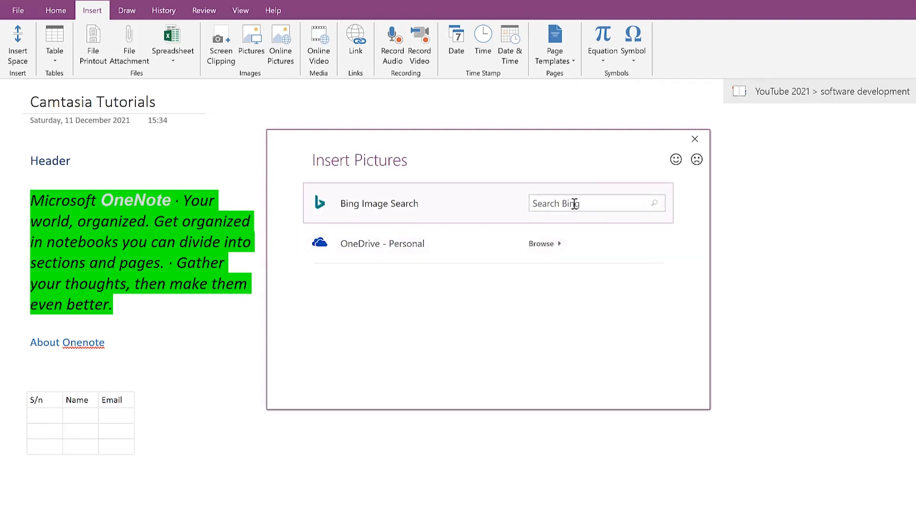
pyautogui.click(587, 205)
pyautogui.press('Return')
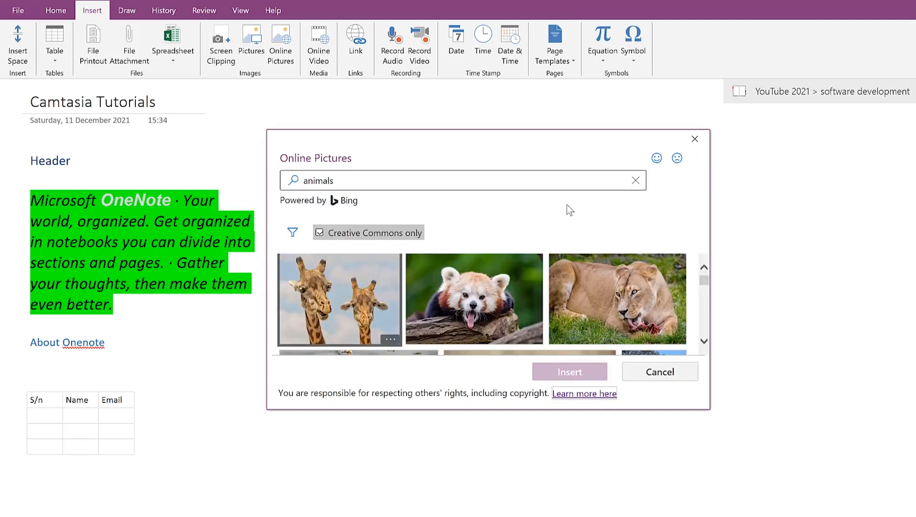
pyautogui.click(469, 301)
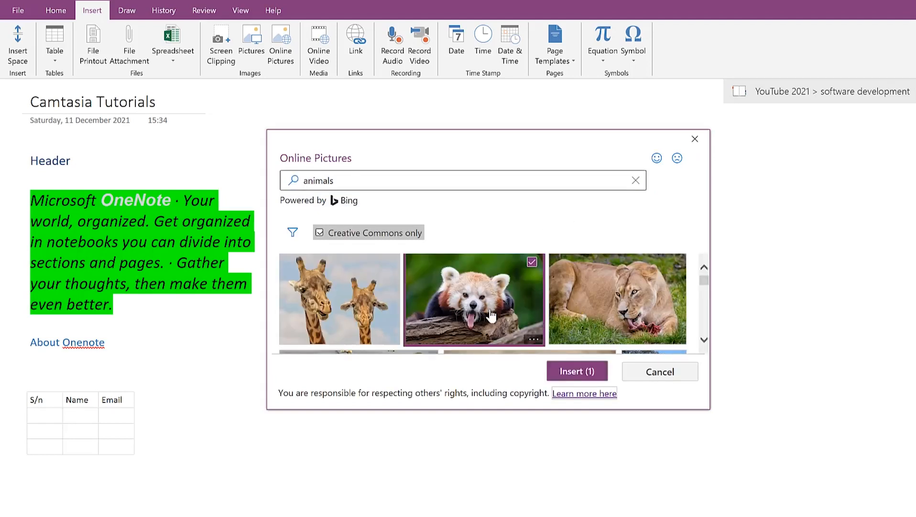
pyautogui.click(613, 312)
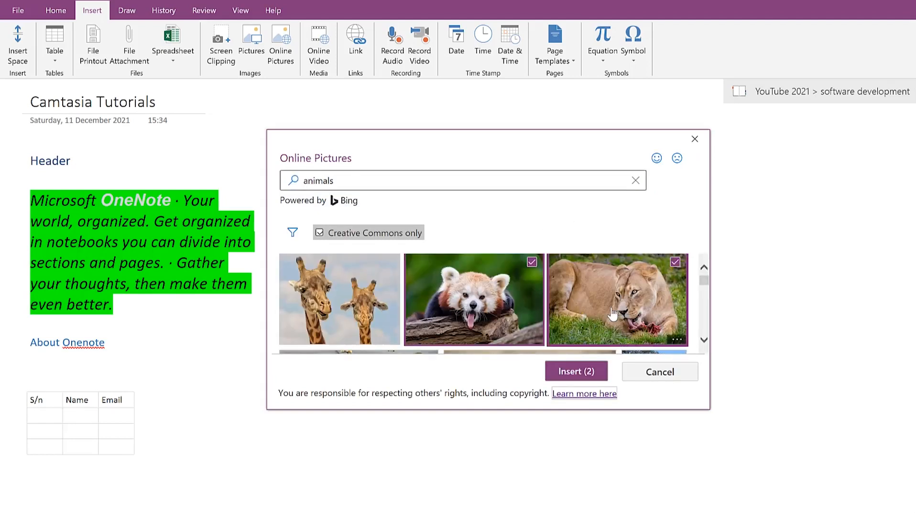
pyautogui.click(562, 372)
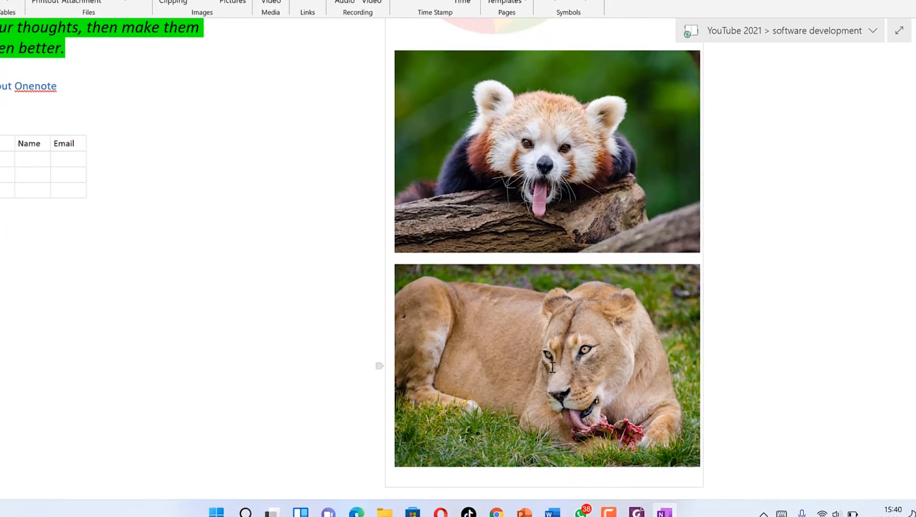
# Step: Separate the lioness picture from the red panda's container and move it up and left
pyautogui.click(552, 367)
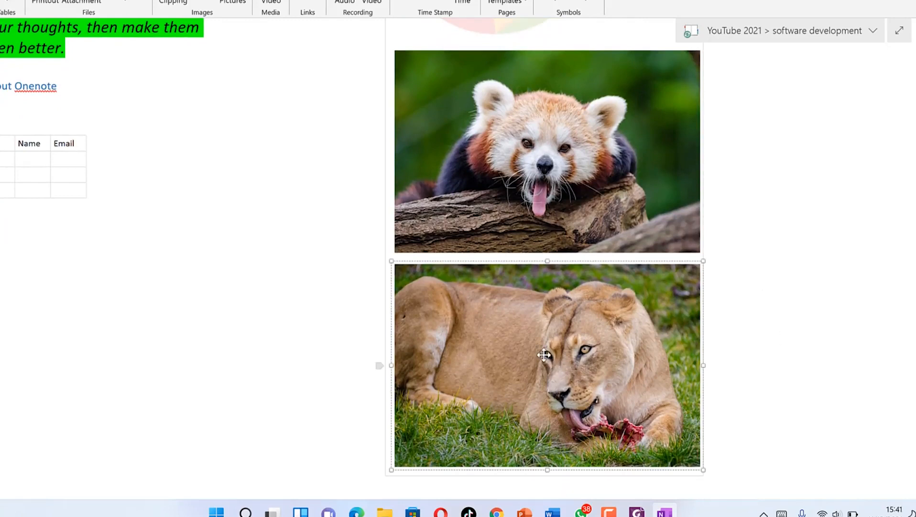
pyautogui.press('Delete')
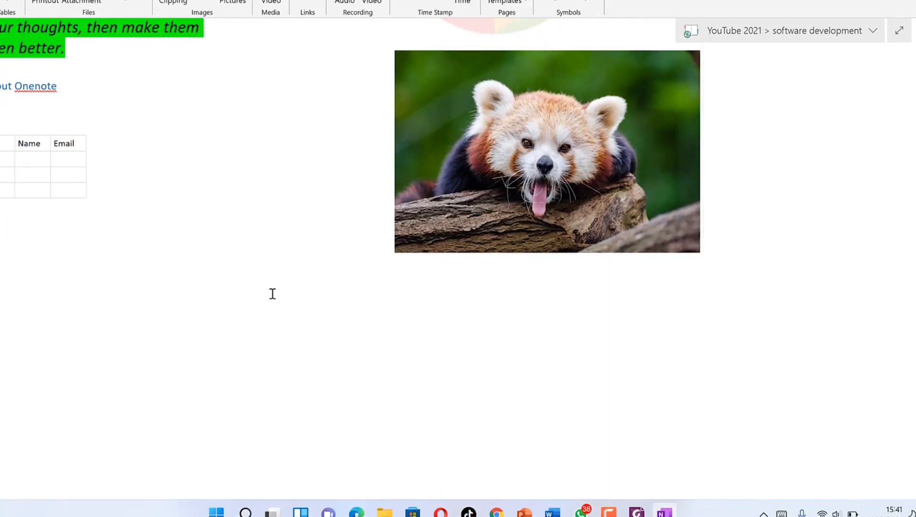
pyautogui.hotkey('ctrl', 'v')
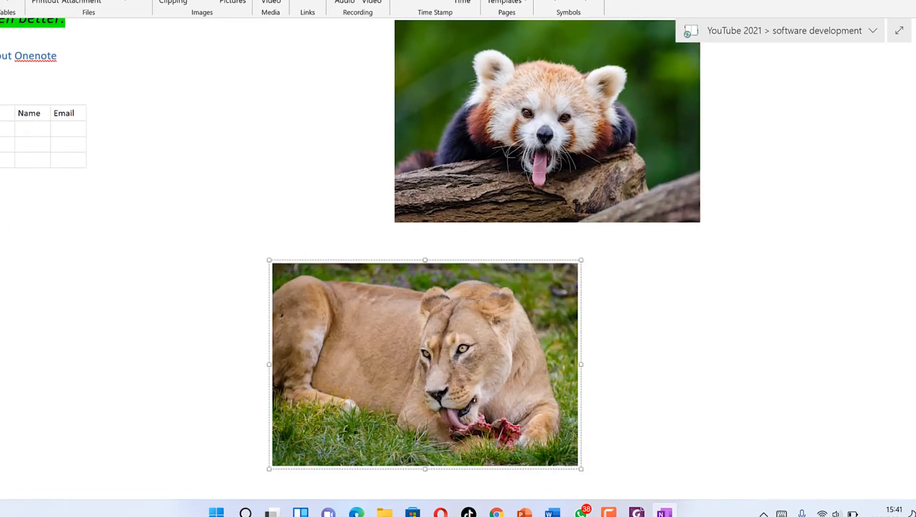
pyautogui.click(520, 221)
pyautogui.moveTo(426, 360); pyautogui.dragTo(212, 300)
pyautogui.click(324, 326)
pyautogui.moveTo(341, 346); pyautogui.dragTo(79, 262)
# Step: Shrink the red panda and lioness and place them side by side below the FreeOffice logo
pyautogui.scroll(3, 589, 219)
pyautogui.click(569, 240)
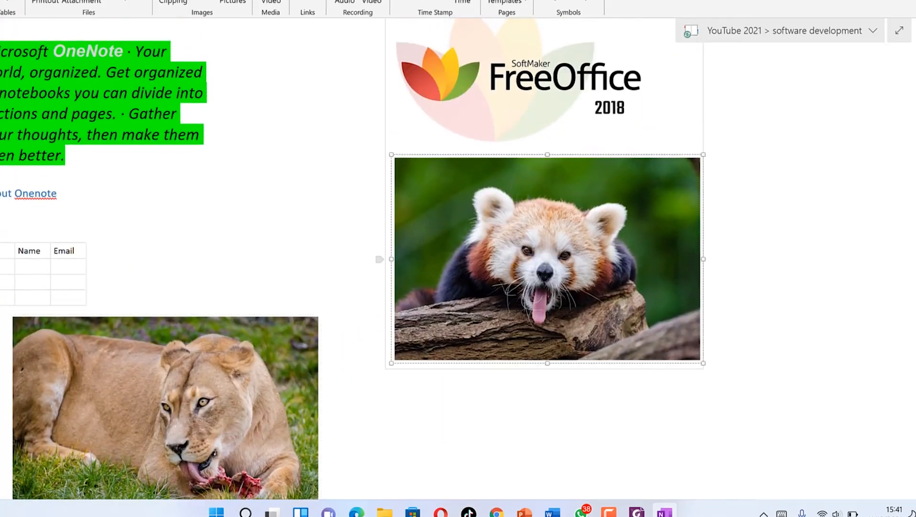
pyautogui.moveTo(577, 288); pyautogui.dragTo(564, 378)
pyautogui.moveTo(553, 337); pyautogui.dragTo(538, 323)
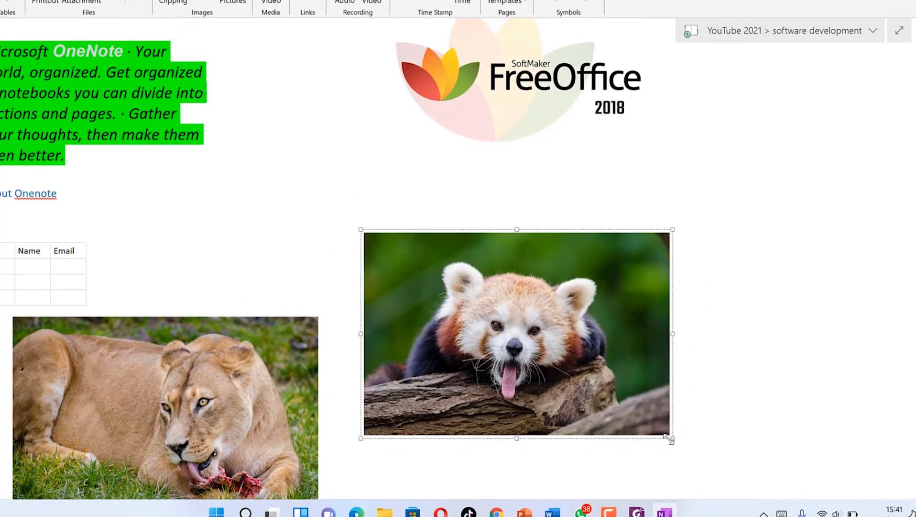
pyautogui.moveTo(633, 410); pyautogui.dragTo(540, 349)
pyautogui.click(298, 329)
pyautogui.moveTo(320, 316); pyautogui.dragTo(211, 387)
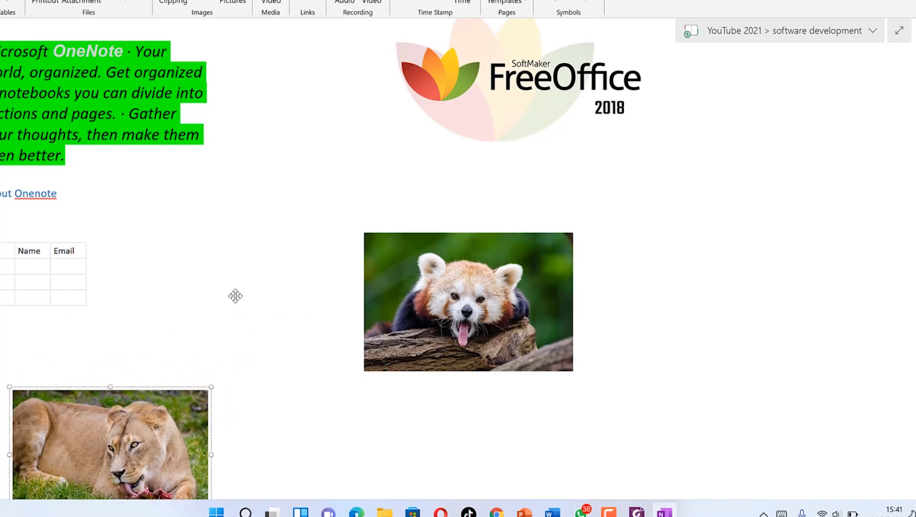
pyautogui.moveTo(258, 237); pyautogui.dragTo(251, 271)
pyautogui.scroll(3, 702, 221)
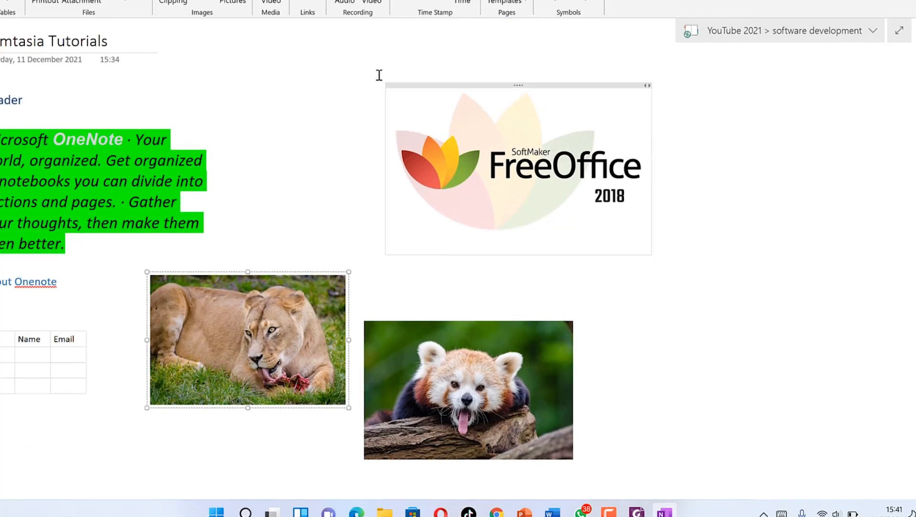
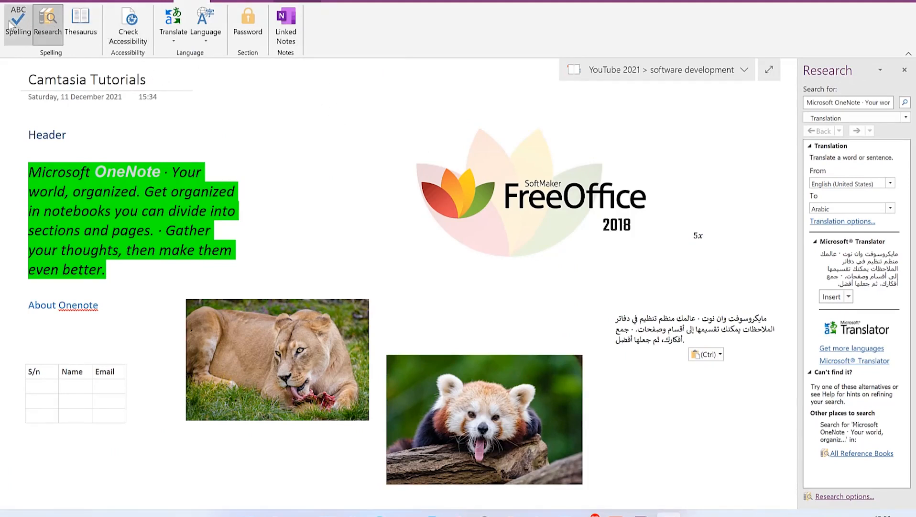
# Step: View the View and Playback ribbon tabs, then close the translation Research pane
pyautogui.click(230, 2)
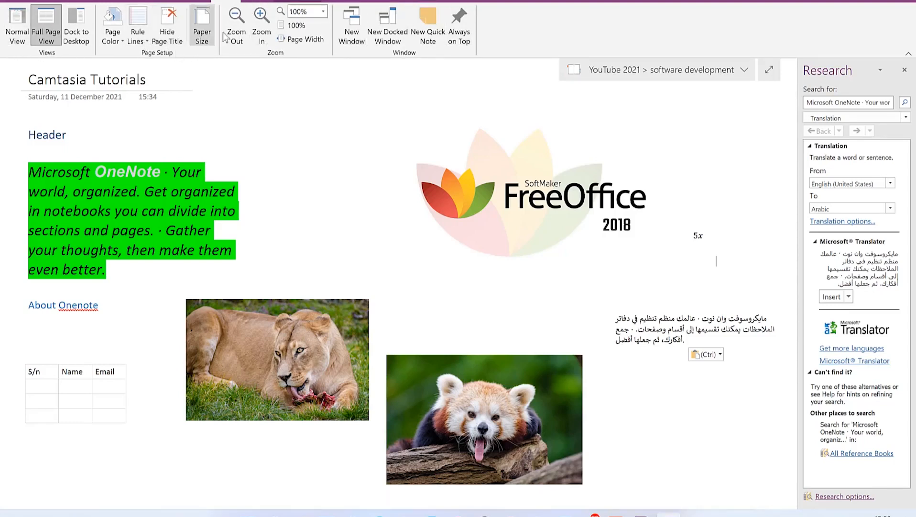
pyautogui.click(296, 2)
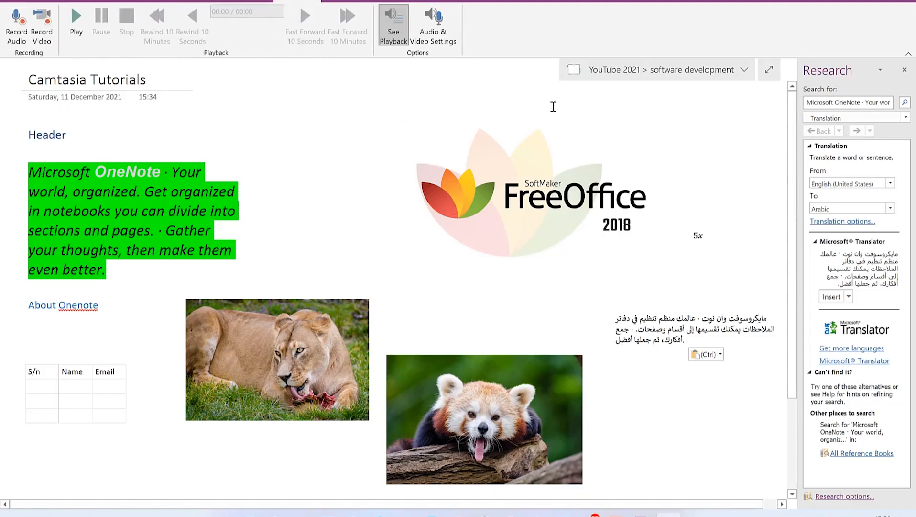
pyautogui.click(905, 71)
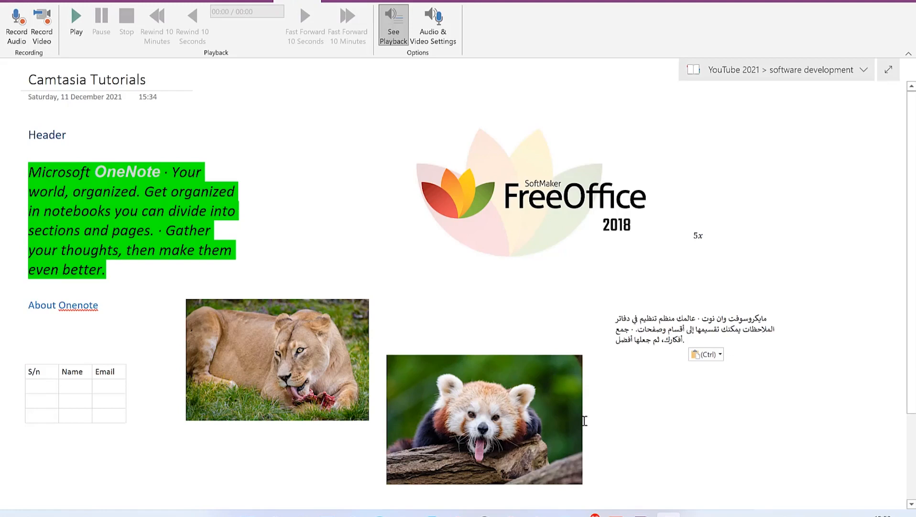
# Step: Open and dismiss the Quick Access Toolbar menu, then show the Notebook Information page
pyautogui.click(47, 0)
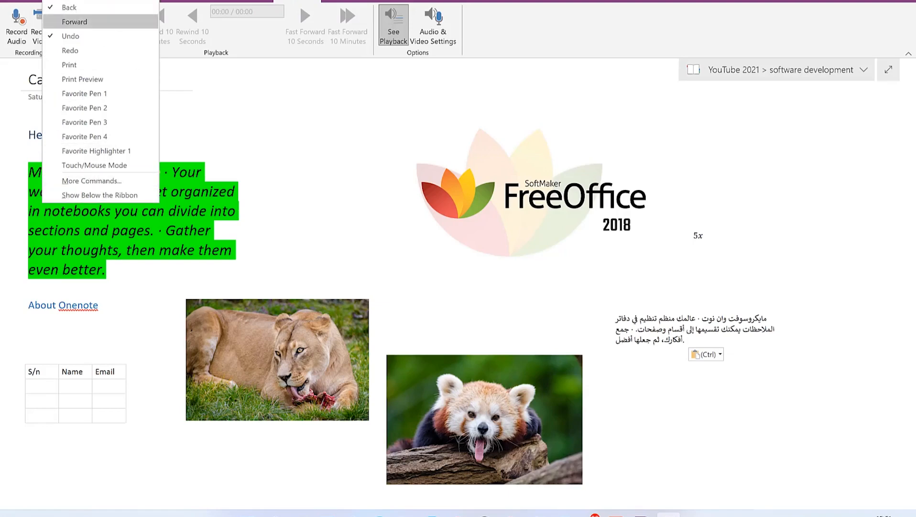
pyautogui.click(75, 22)
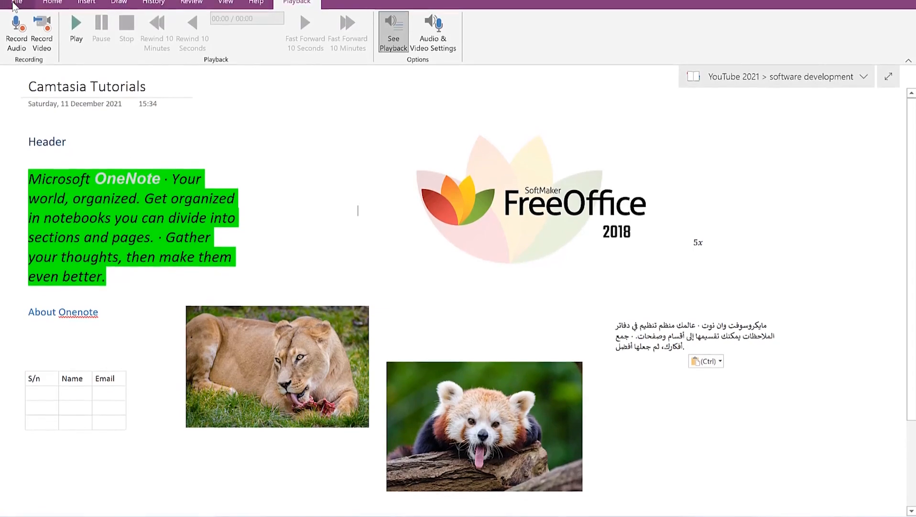
pyautogui.click(14, 6)
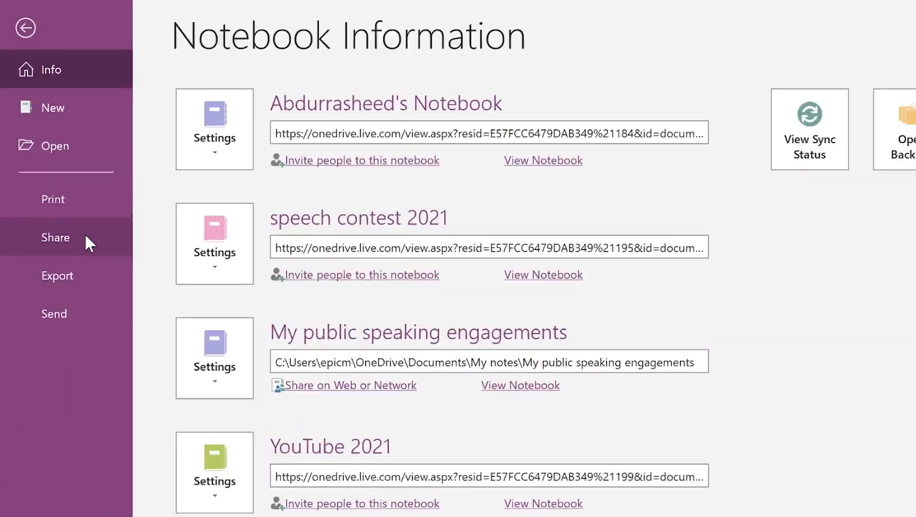
# Step: Open sharing for the YouTube 2021 notebook and enter the invitee's e-mail address
pyautogui.click(87, 237)
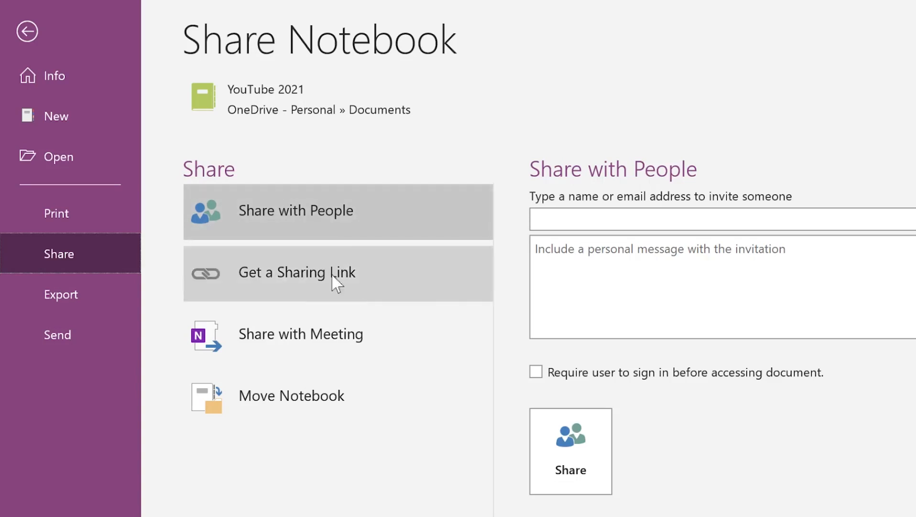
pyautogui.click(695, 214)
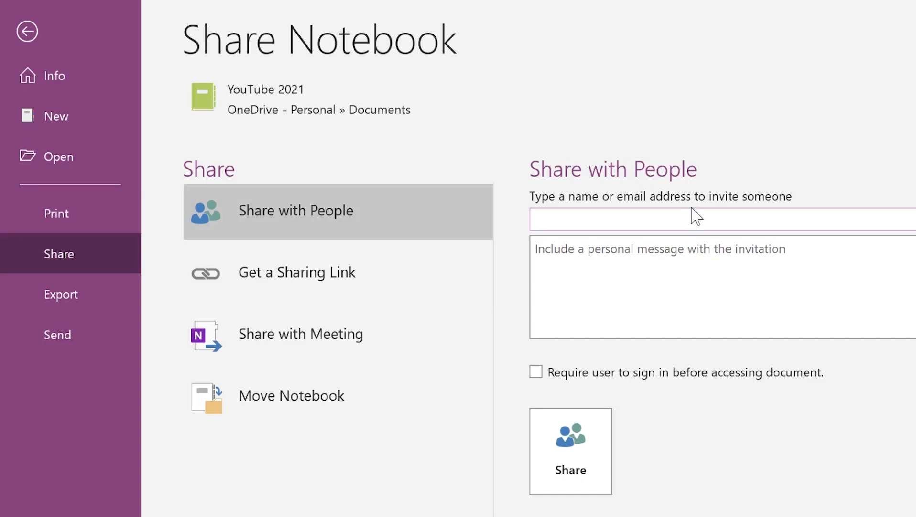
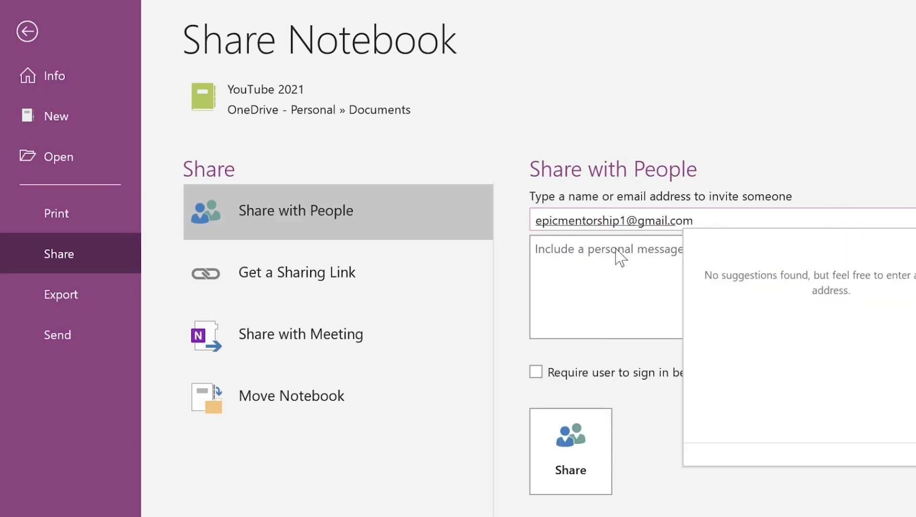
pyautogui.click(578, 264)
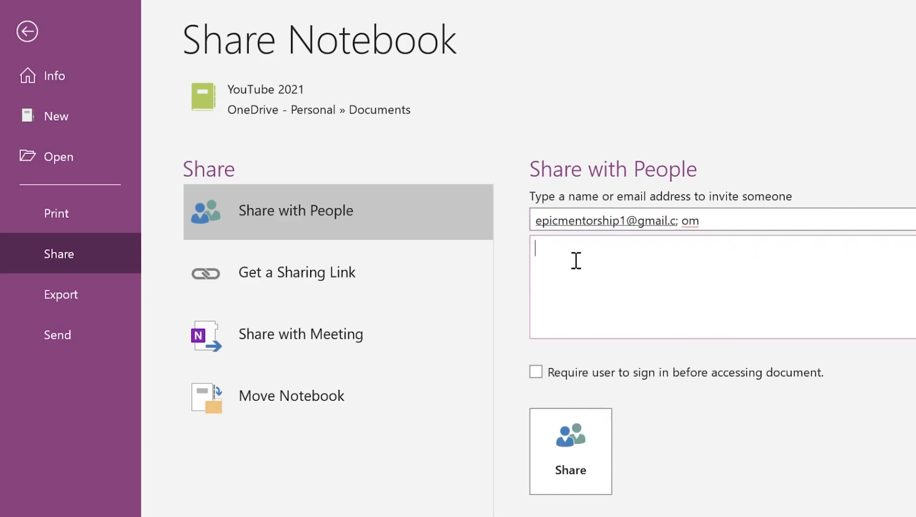
# Step: Correct the e-mail, add the message 'check out my onenote and comment', and show sharing-link options
pyautogui.click(774, 213)
pyautogui.write('check out my onenote and comment')
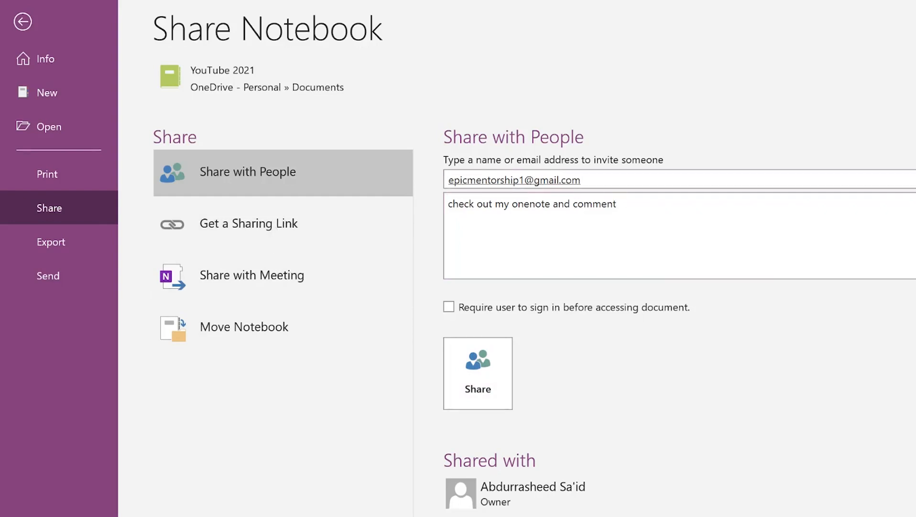
pyautogui.click(759, 123)
pyautogui.click(239, 233)
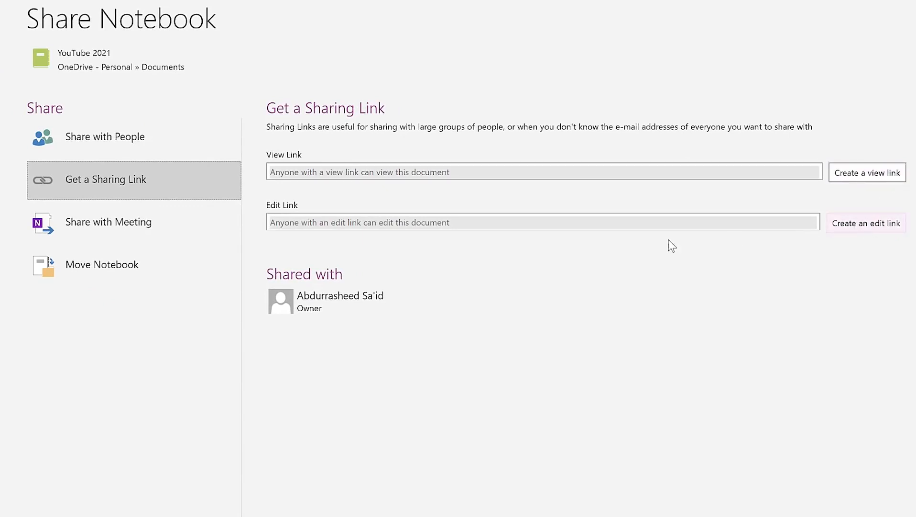
# Step: Review the Share with Meeting and Move Notebook options
pyautogui.click(105, 231)
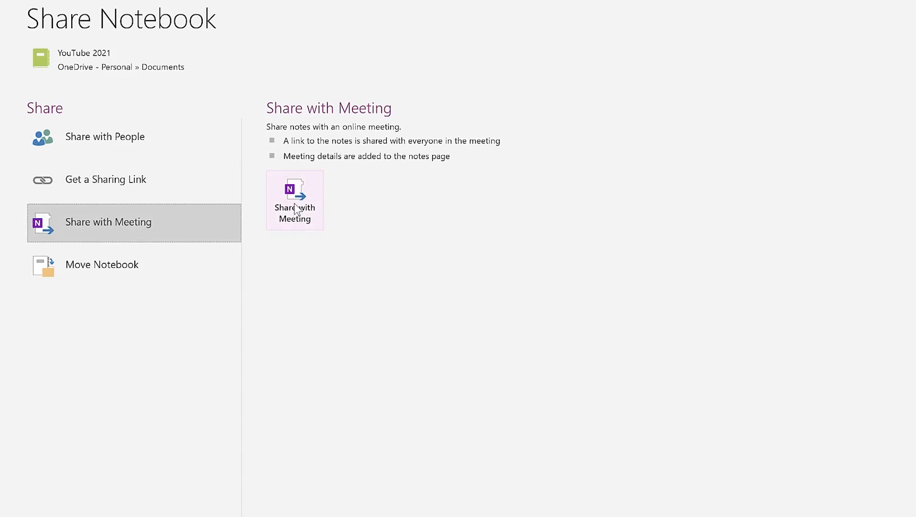
pyautogui.click(118, 262)
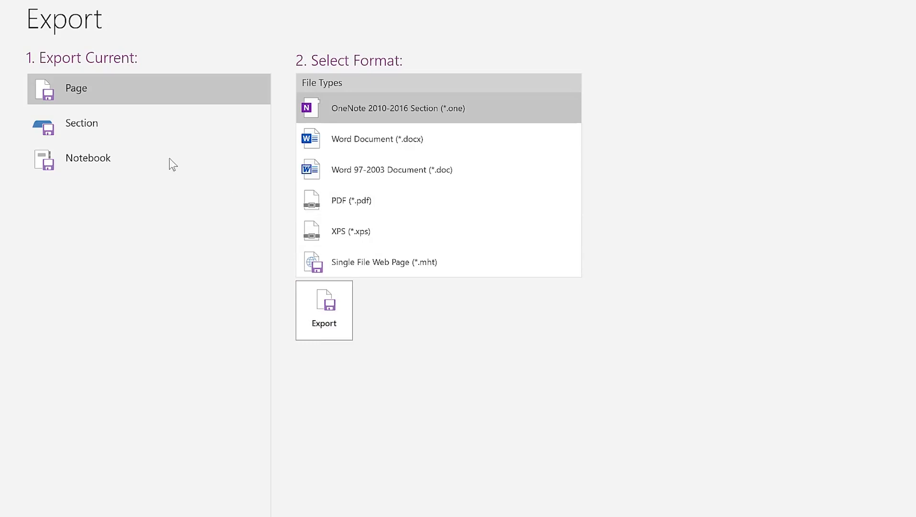
# Step: Compare the Export choices for Section, Page and Notebook, ending on Notebook
pyautogui.click(80, 124)
pyautogui.click(75, 88)
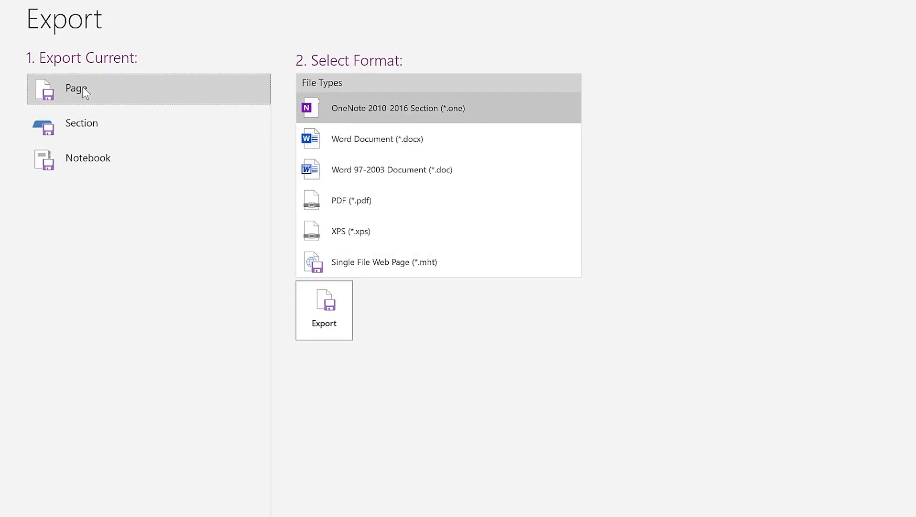
pyautogui.click(99, 123)
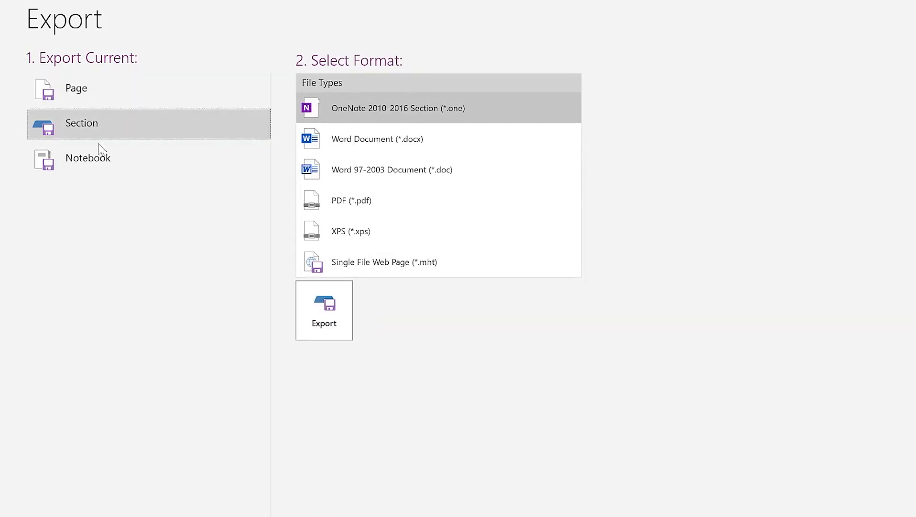
pyautogui.click(96, 167)
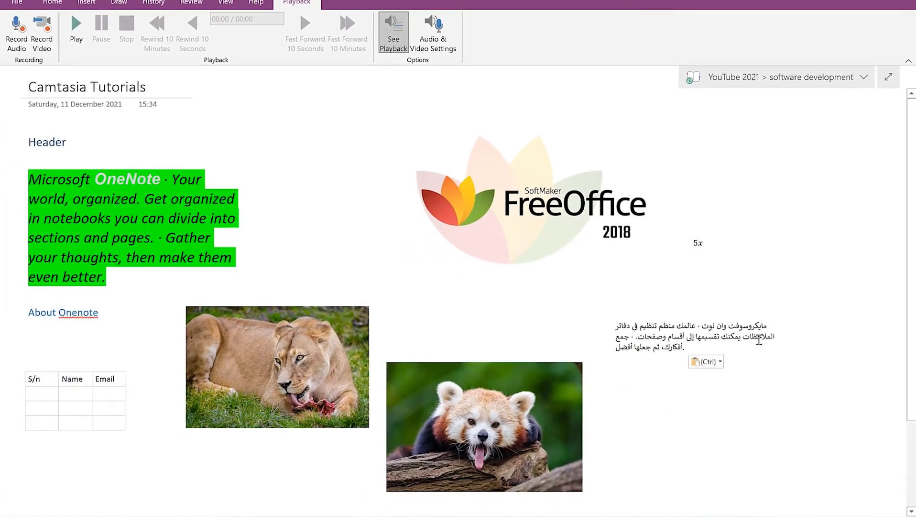
# Step: Browse the History, Draw, Insert and Home ribbon tabs in turn
pyautogui.click(143, 4)
pyautogui.click(119, 3)
pyautogui.click(86, 2)
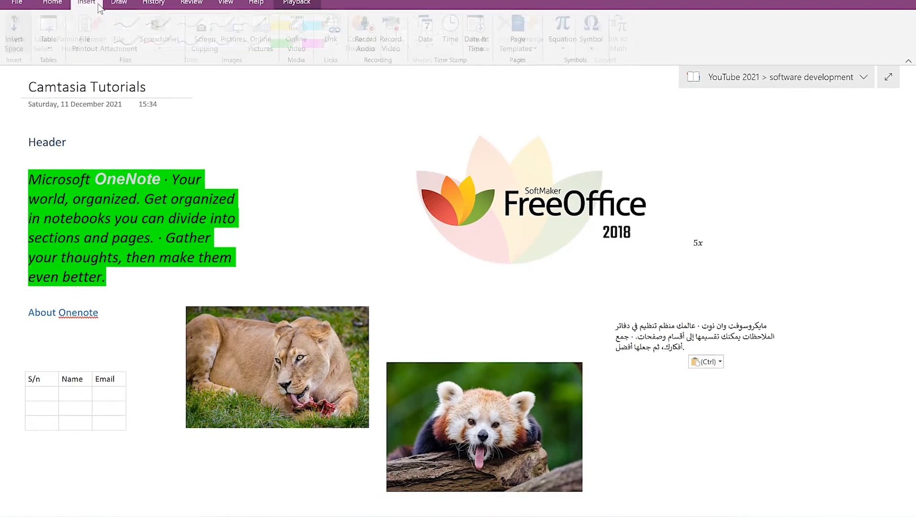
pyautogui.click(53, 4)
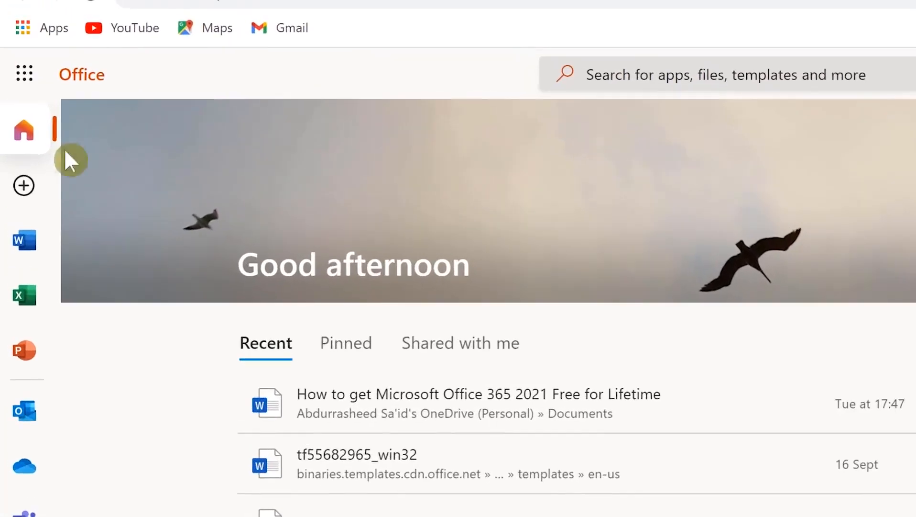
# Step: Scroll the app launcher's full app list, close it, and open the All Apps page
pyautogui.click(22, 75)
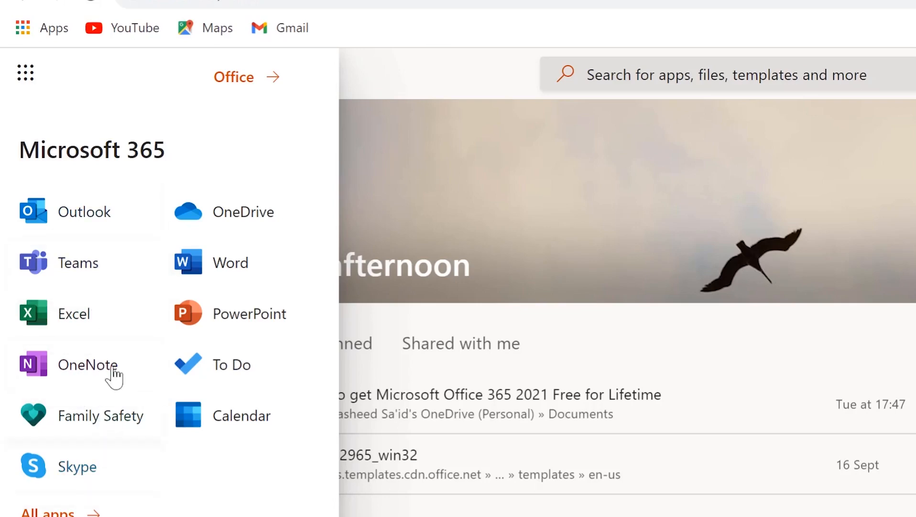
pyautogui.click(53, 511)
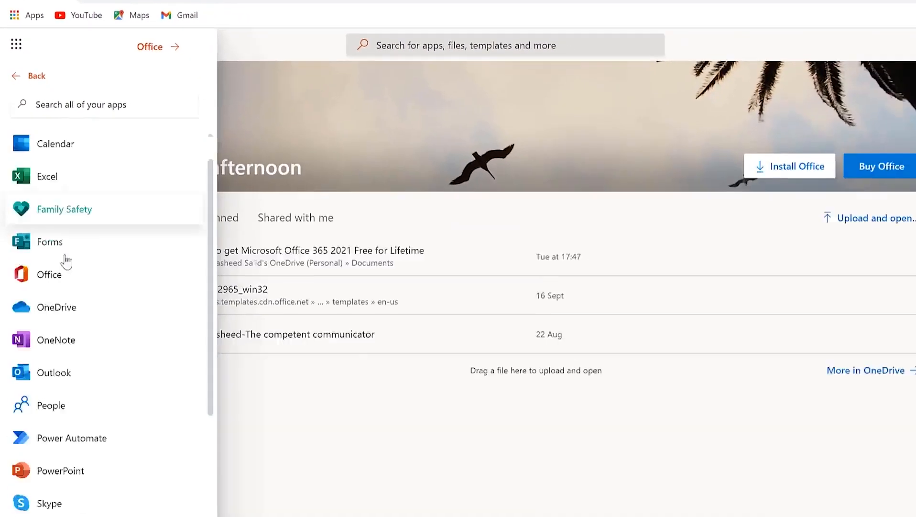
pyautogui.scroll(-5, 66, 260)
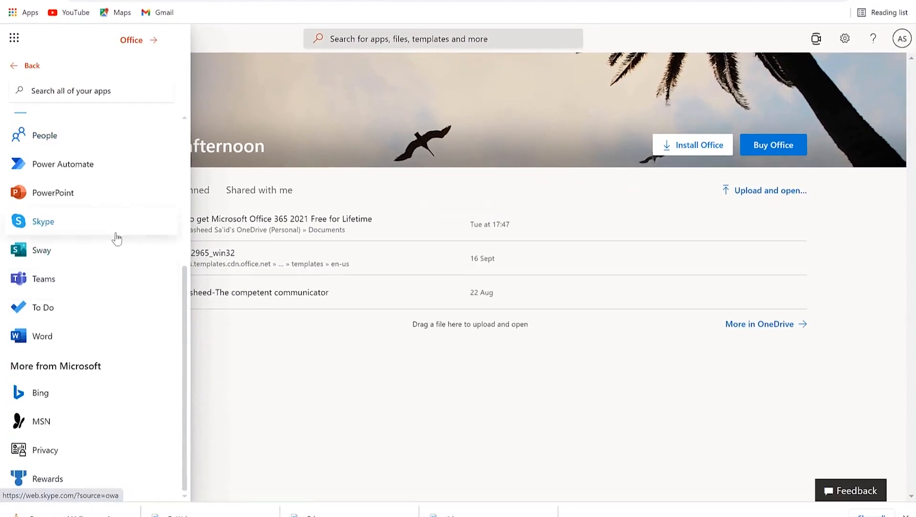
pyautogui.scroll(5, 41, 234)
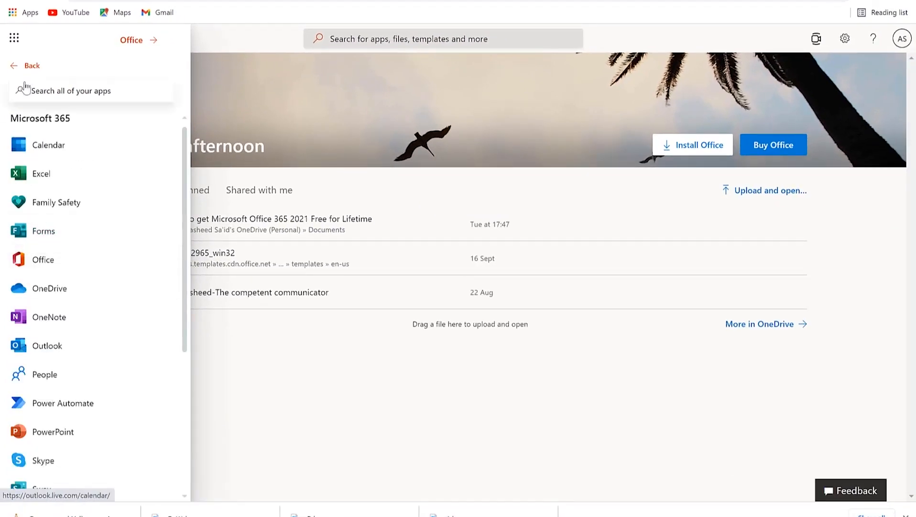
pyautogui.click(13, 37)
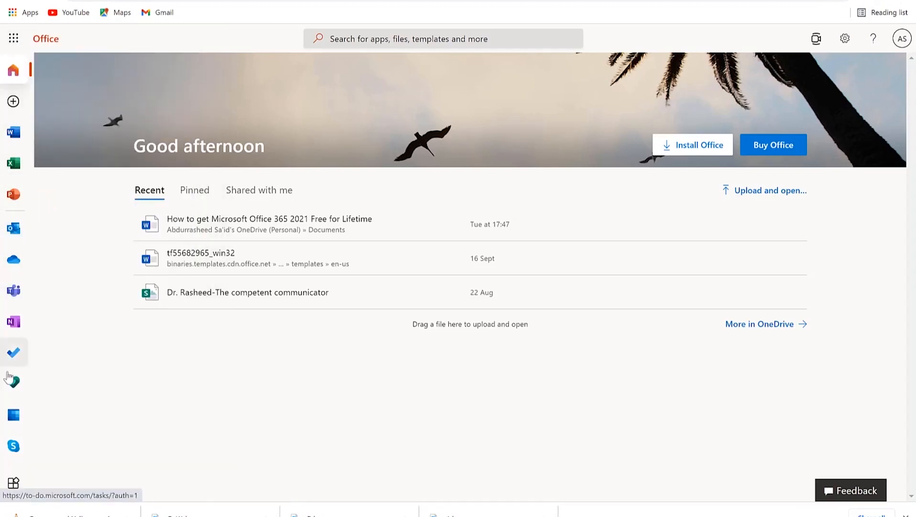
pyautogui.click(13, 483)
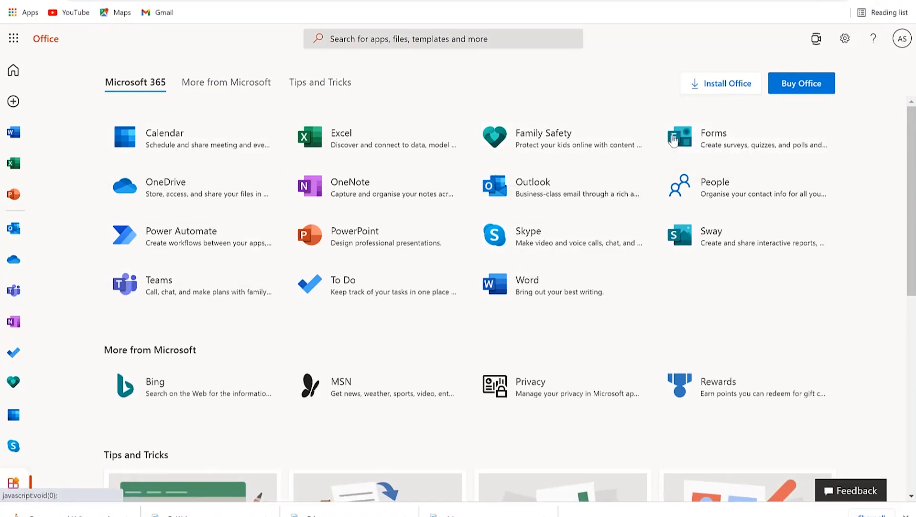
# Step: Open Microsoft Forms from the All Apps grid
pyautogui.click(671, 139)
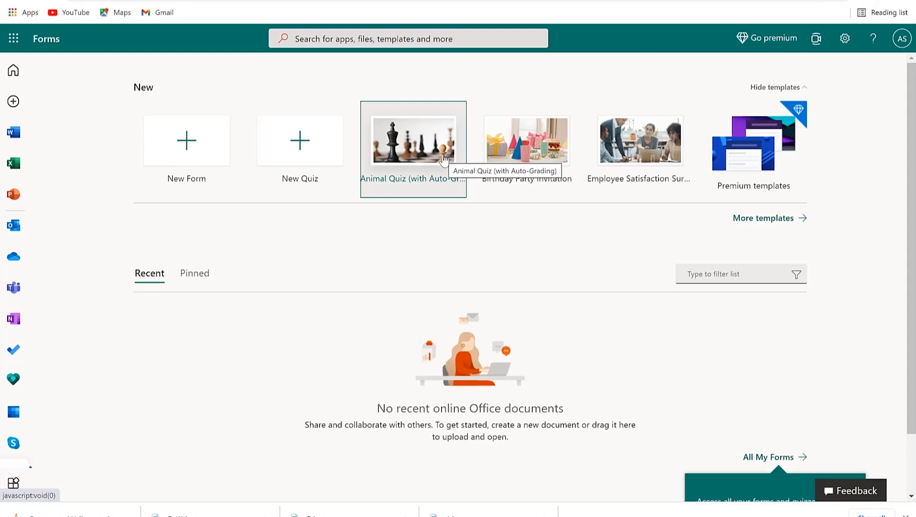
# Step: Browse the full template list and create a form from the Event Registration template
pyautogui.click(764, 221)
pyautogui.scroll(-3, 421, 263)
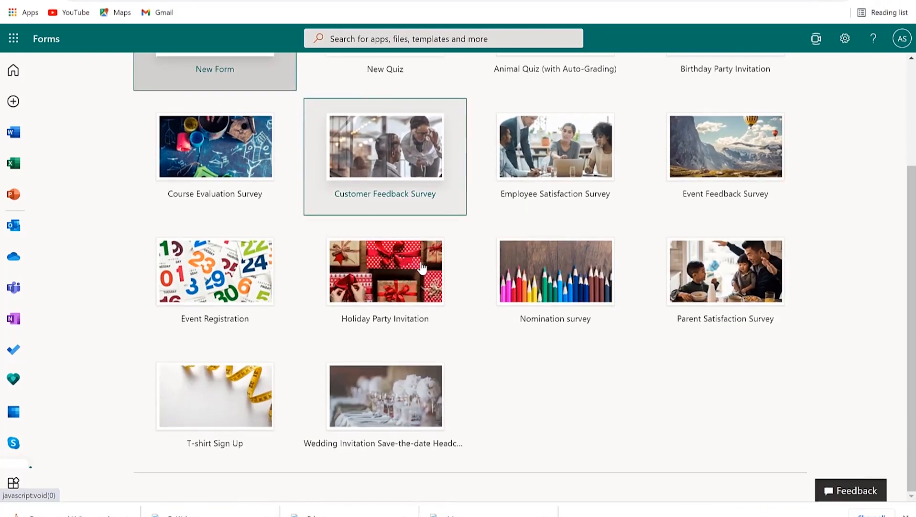
pyautogui.scroll(3, 457, 216)
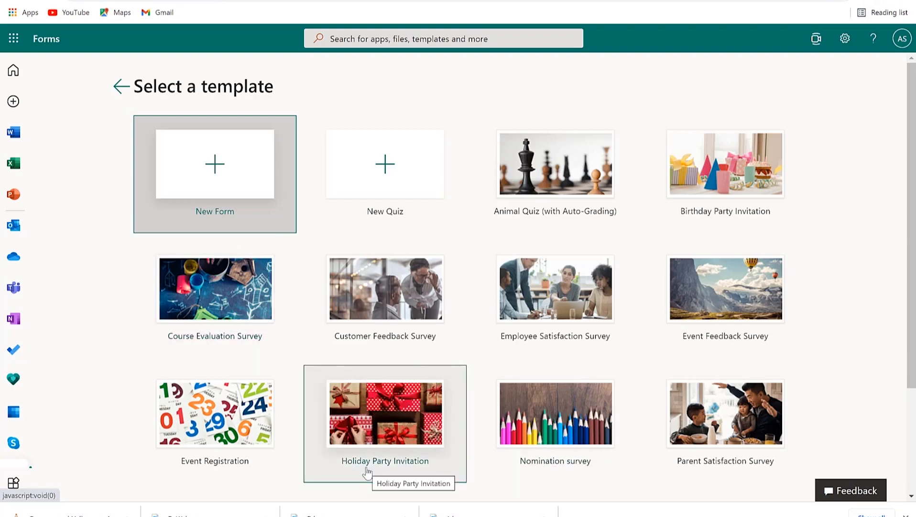
pyautogui.click(231, 418)
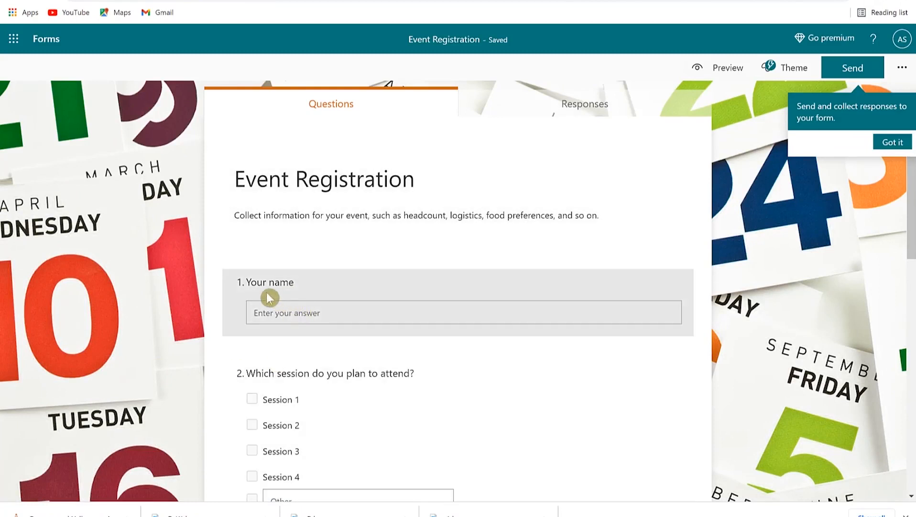
# Step: Scroll down the Event Registration form to reveal questions 5–7
pyautogui.scroll(-5, 335, 337)
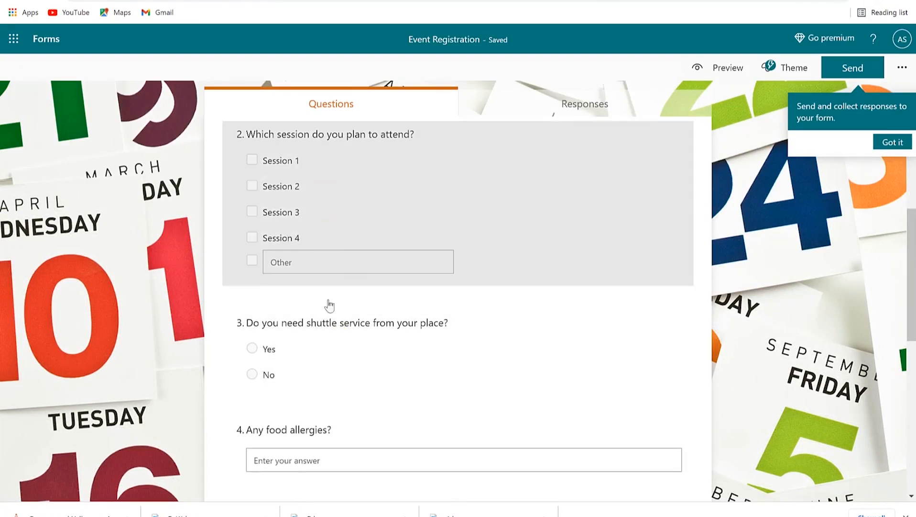
pyautogui.scroll(-3, 345, 316)
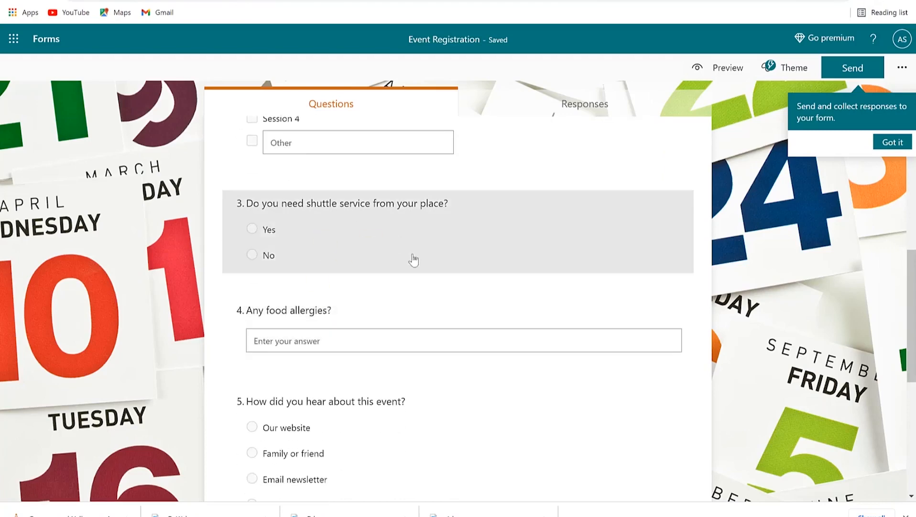
pyautogui.scroll(-5, 396, 347)
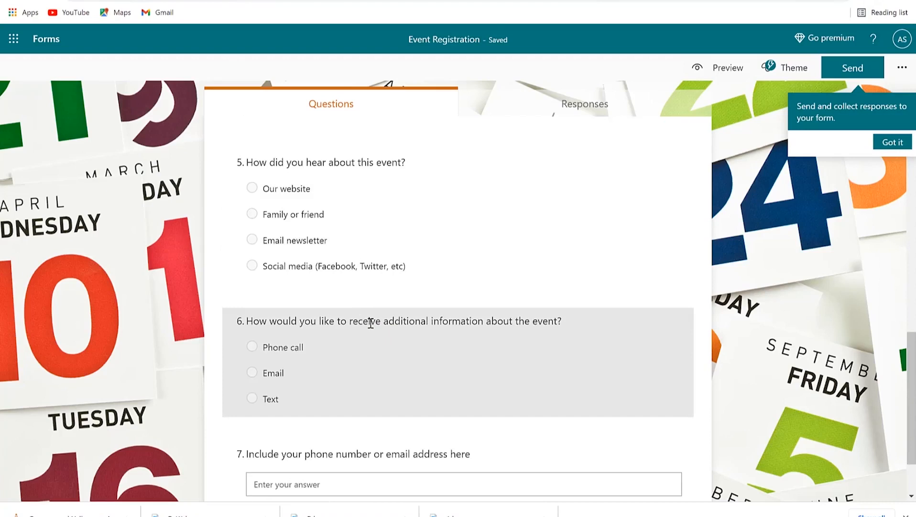
# Step: Move the Phone call/Email/Text event-information question up to first, then down to question 3
pyautogui.click(371, 323)
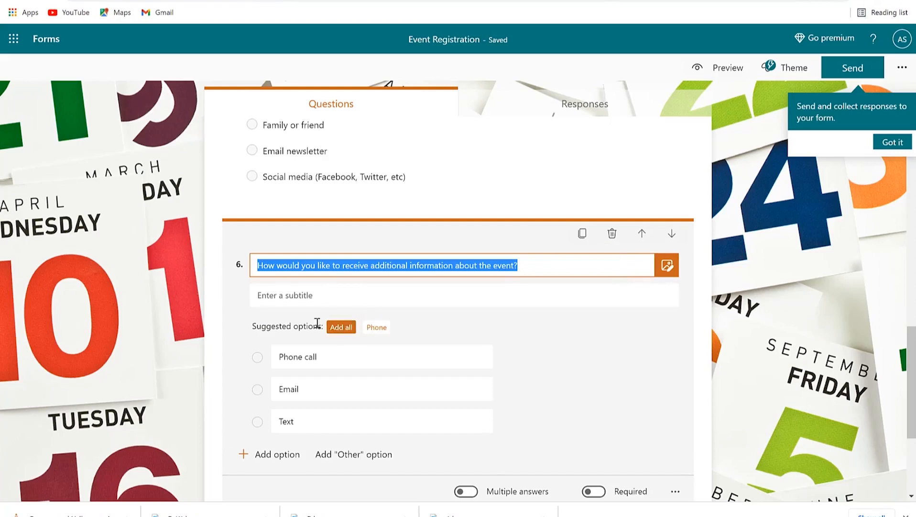
pyautogui.moveTo(504, 365)
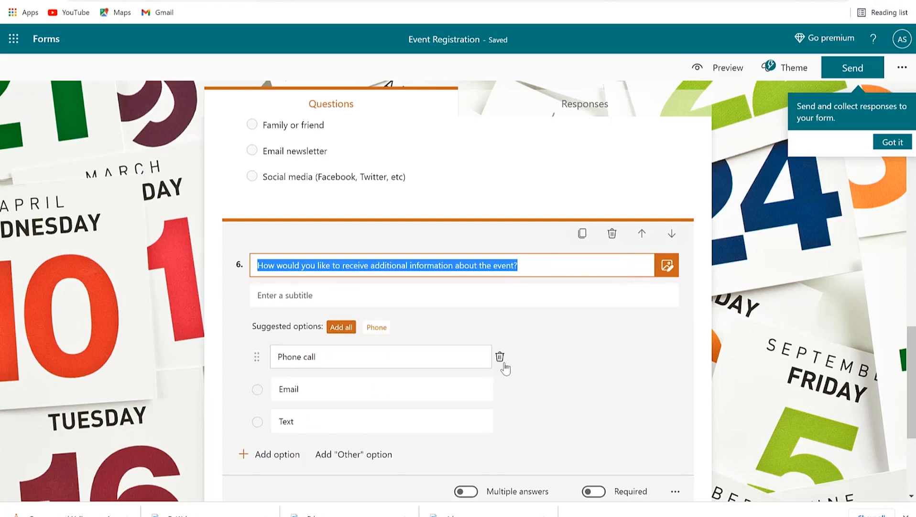
pyautogui.click(416, 363)
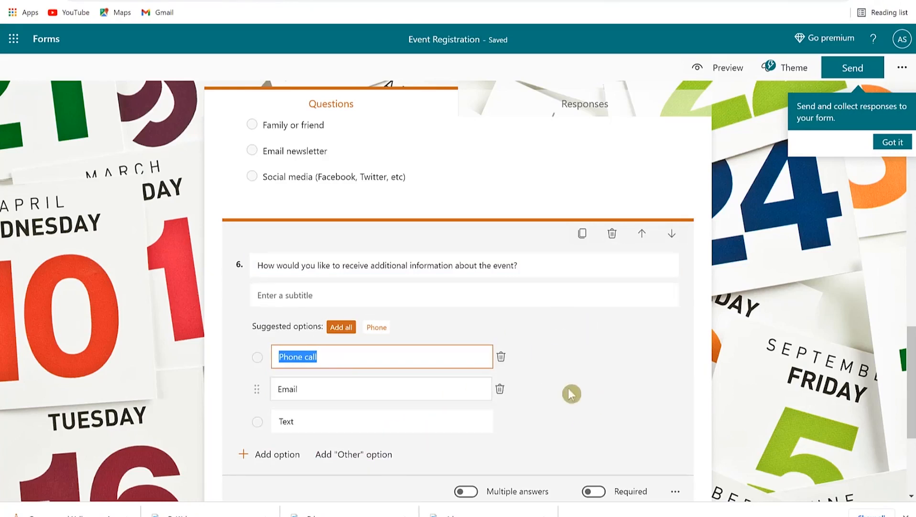
pyautogui.click(643, 234)
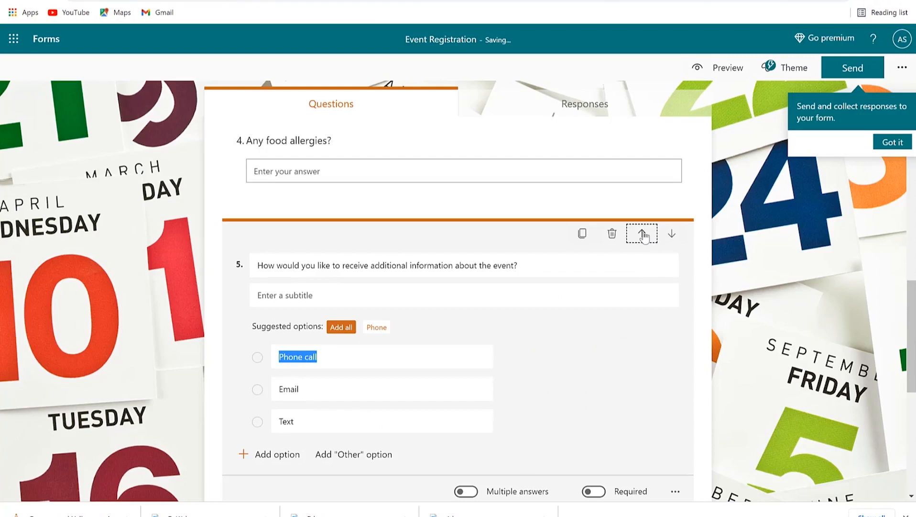
pyautogui.click(643, 234)
pyautogui.click(644, 234)
pyautogui.click(643, 233)
pyautogui.click(644, 234)
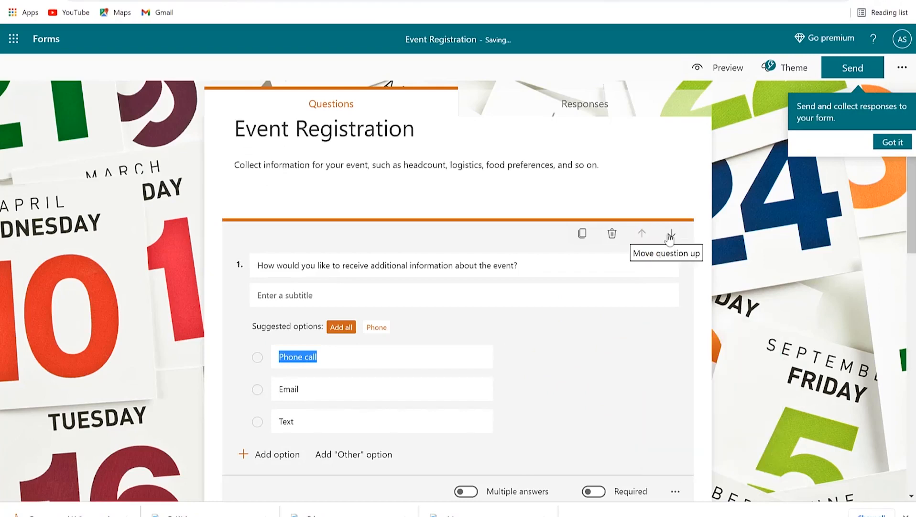
pyautogui.click(671, 234)
pyautogui.click(672, 234)
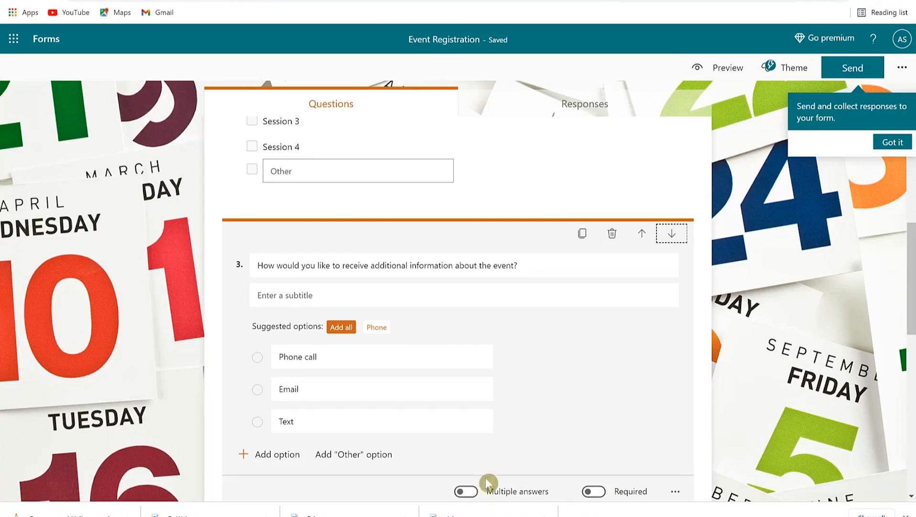
pyautogui.scroll(-5, 590, 332)
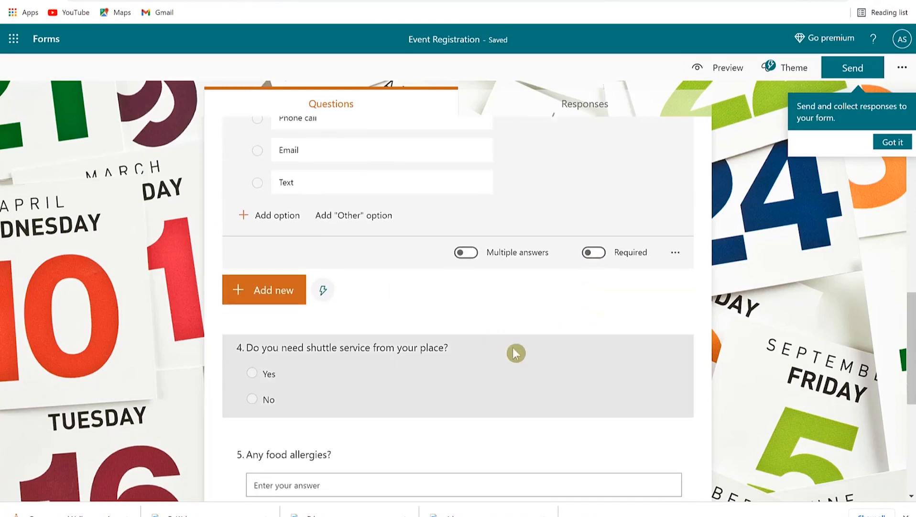
# Step: Preview the Add new question types and suggestions, then go back to the Select a template page
pyautogui.click(271, 300)
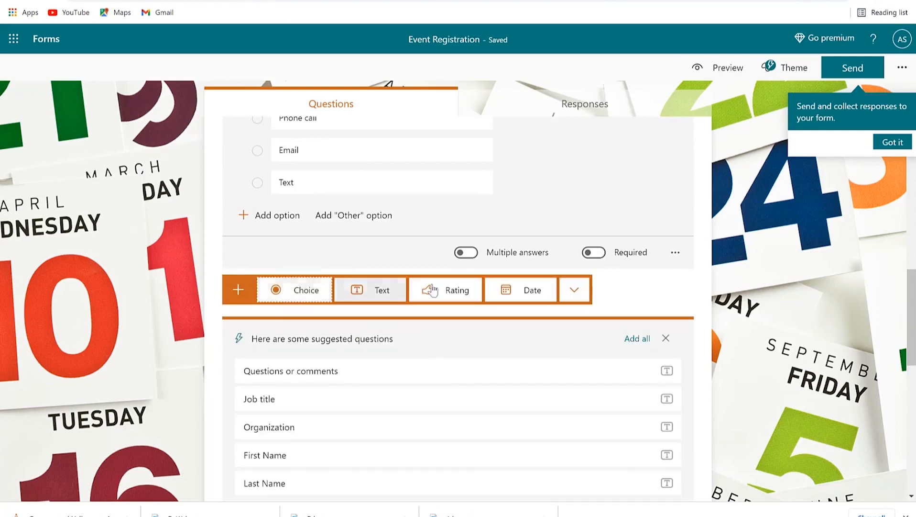
pyautogui.scroll(10, 428, 358)
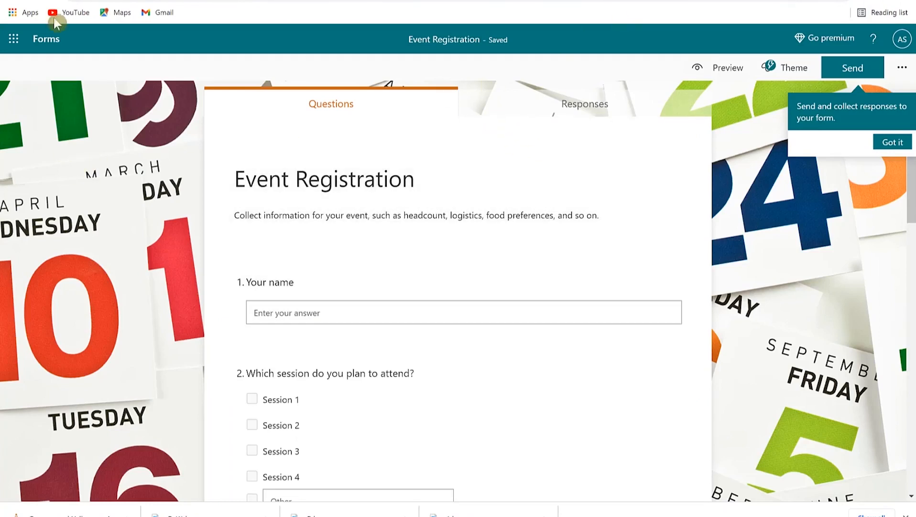
pyautogui.click(8, 1)
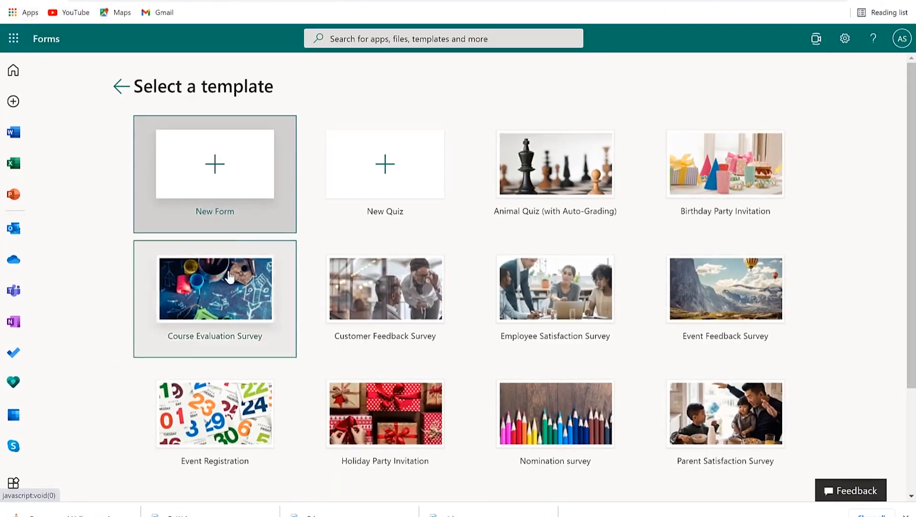
# Step: Create a new blank form from the New Form tile
pyautogui.click(217, 163)
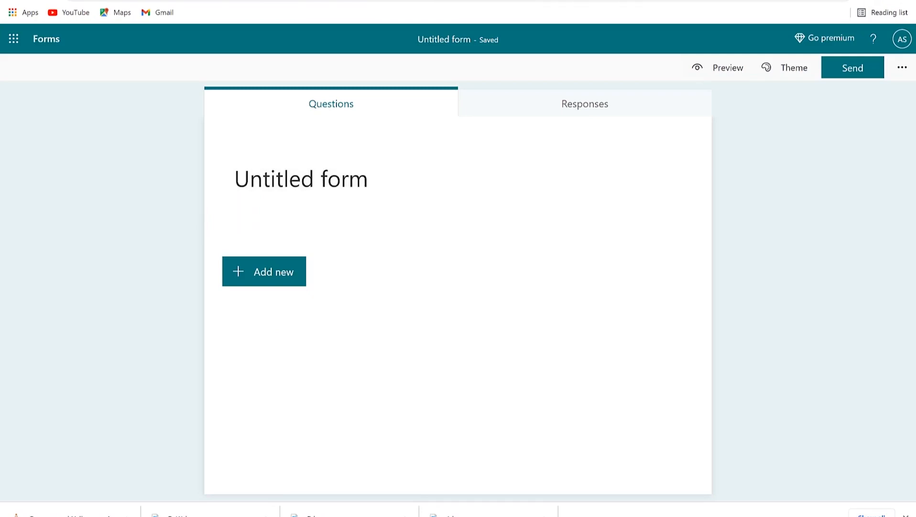
# Step: Title the blank form 'UTP Toastmasters Club Meeting 002'
pyautogui.click(333, 193)
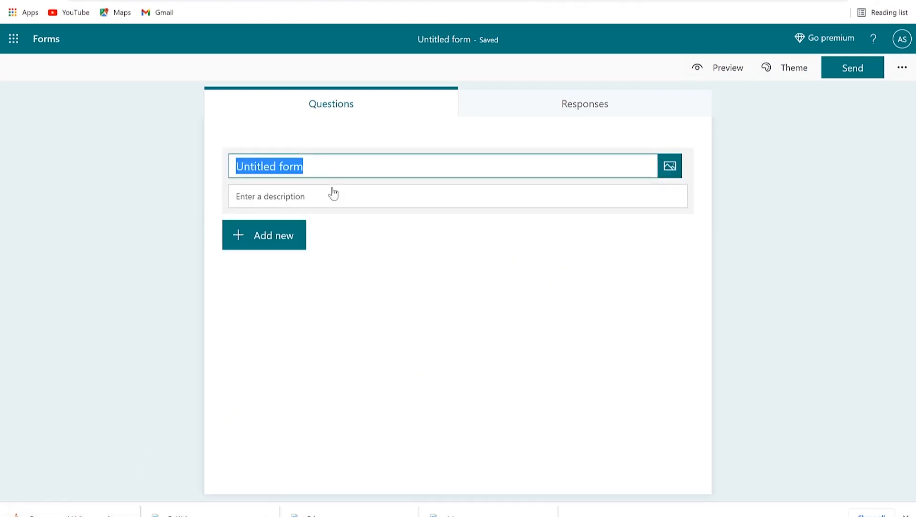
pyautogui.write('UTP ')
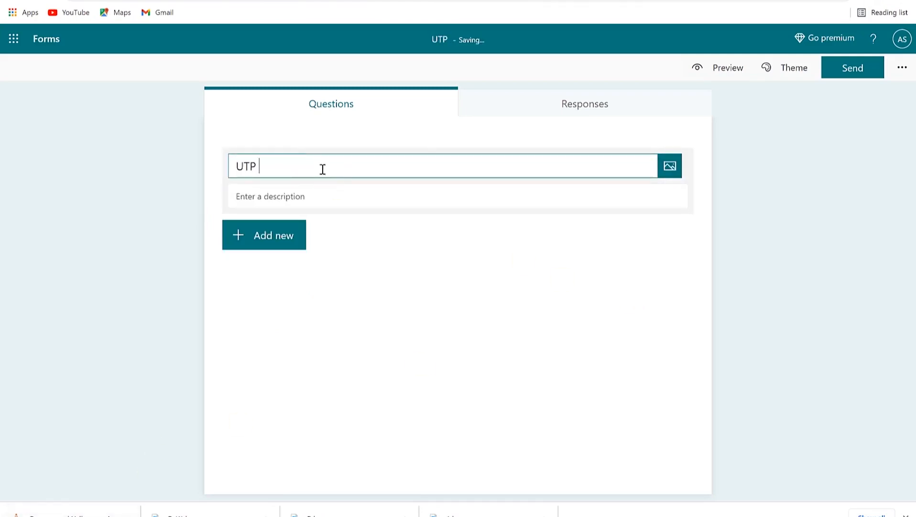
pyautogui.write('Toastmasters')
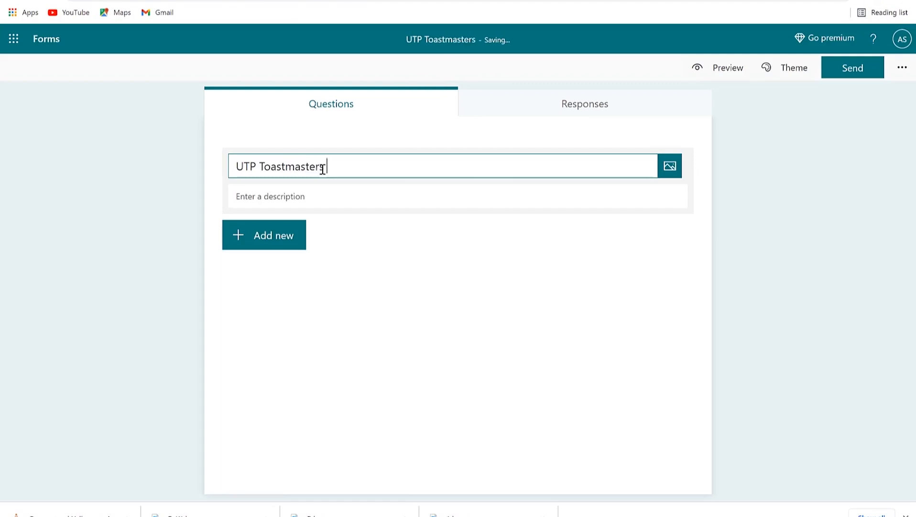
pyautogui.write(' Club Meet')
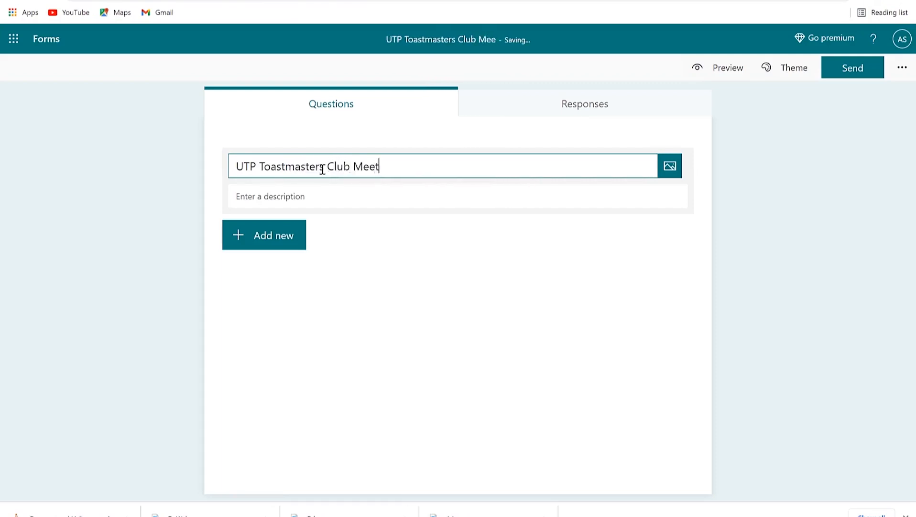
pyautogui.write('ing 002')
pyautogui.click(357, 202)
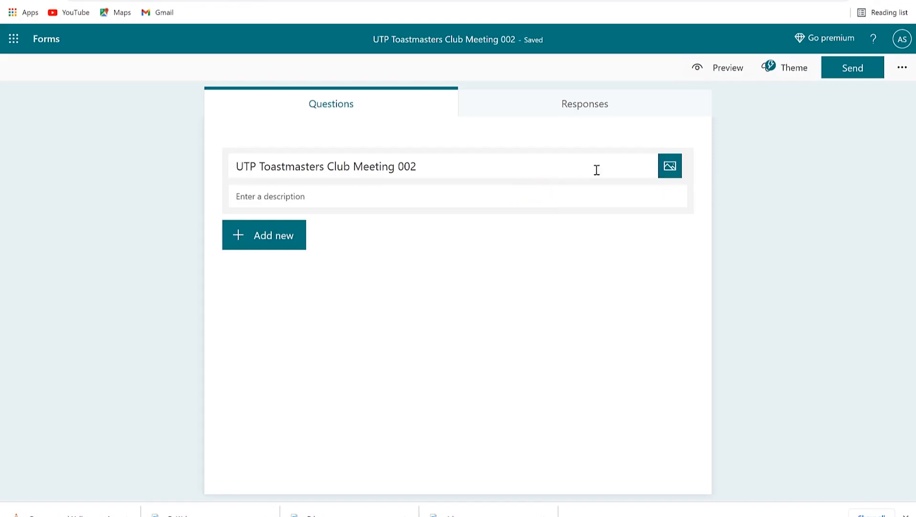
pyautogui.click(669, 170)
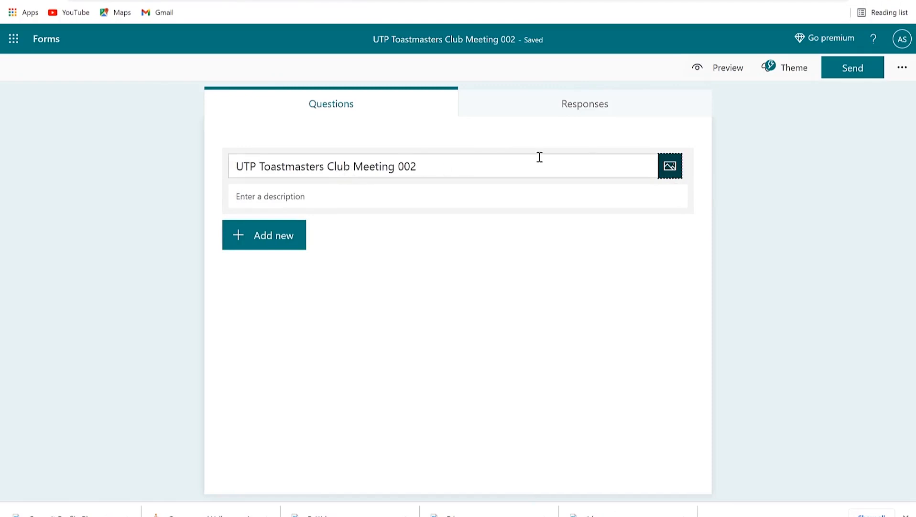
# Step: Search Bing images for 'toastmasters logo' and add the first result to the form header
pyautogui.click(675, 168)
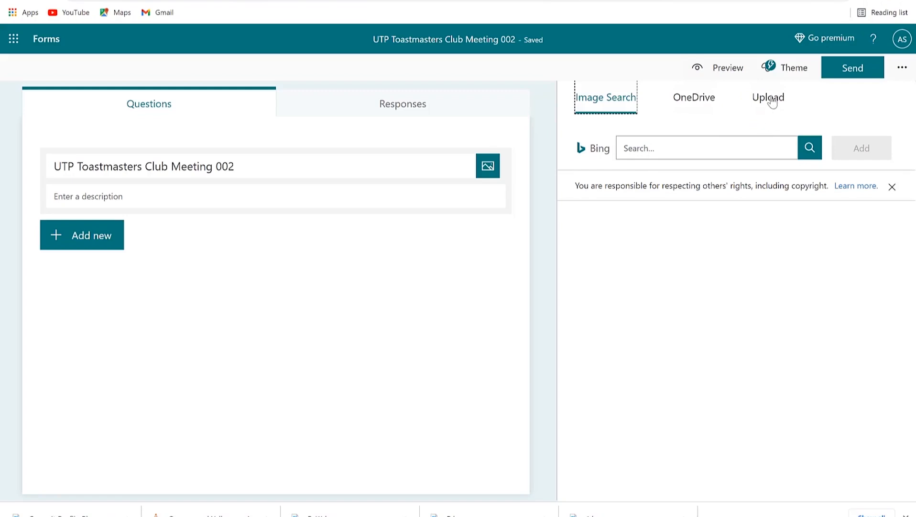
pyautogui.click(713, 152)
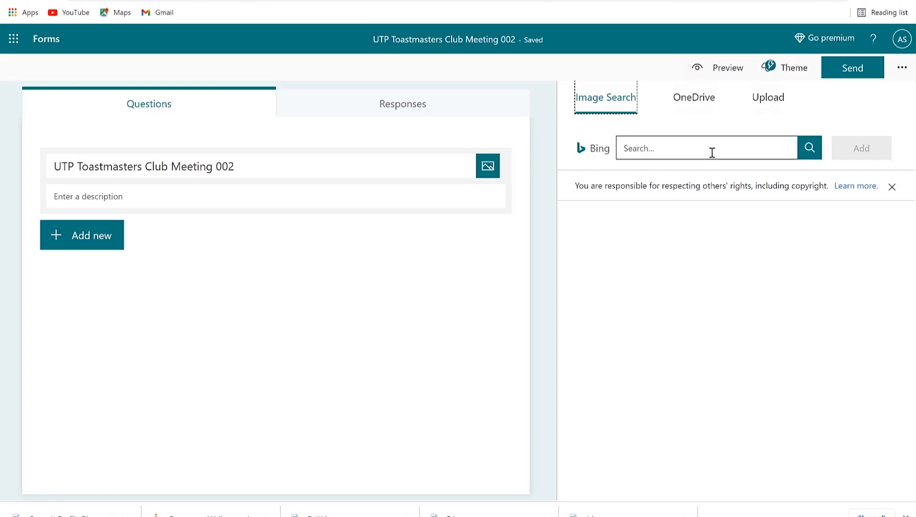
pyautogui.click(641, 148)
pyautogui.write('toastmasters logo')
pyautogui.press('Return')
pyautogui.click(649, 276)
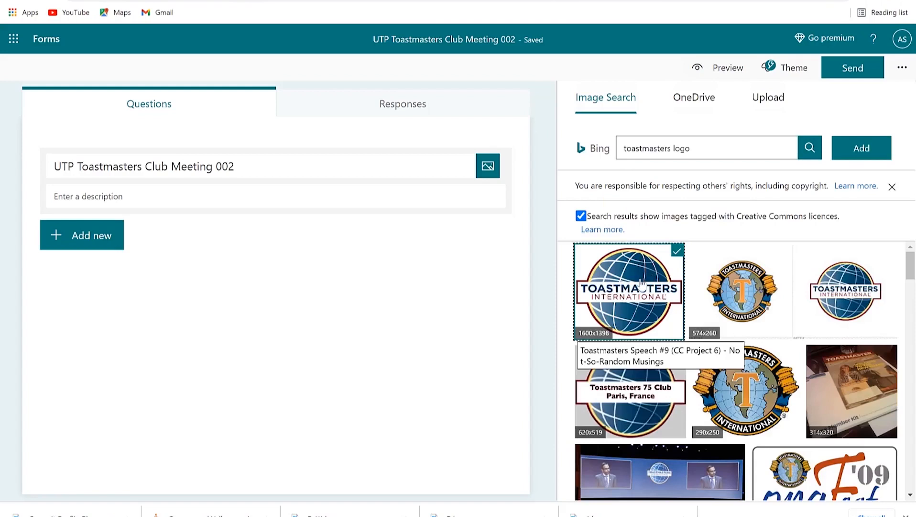
pyautogui.doubleClick(642, 283)
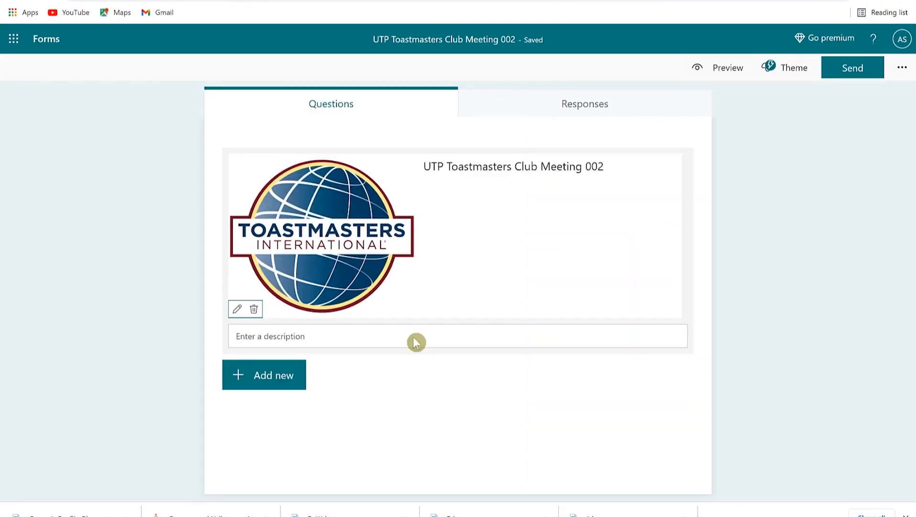
# Step: Paste the description 'Attend to learn how to build confidence in speaking and learn about leadership'
pyautogui.click(318, 337)
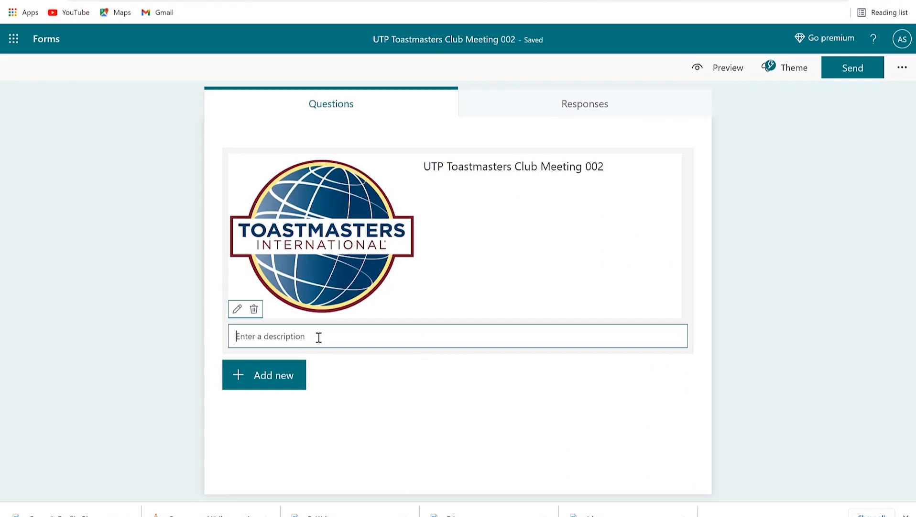
pyautogui.write('Attend to learn how to build confidence in speaking and learn about leadership')
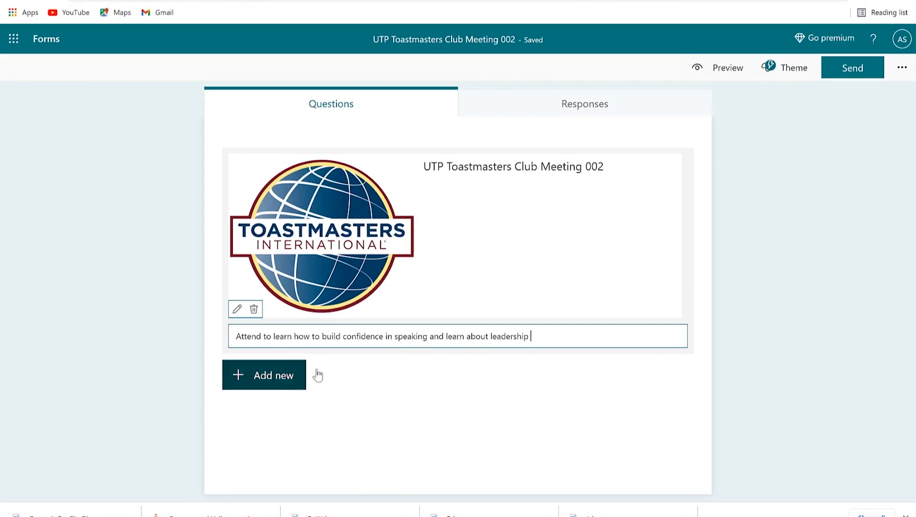
pyautogui.click(530, 415)
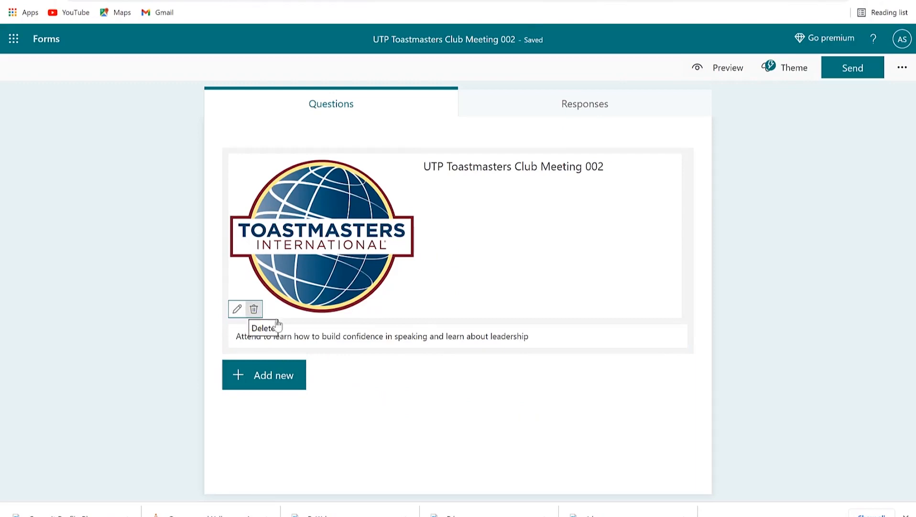
# Step: Add choice question 1 with Communication, Leadership, Eliminate stage fright and an Other option
pyautogui.click(258, 382)
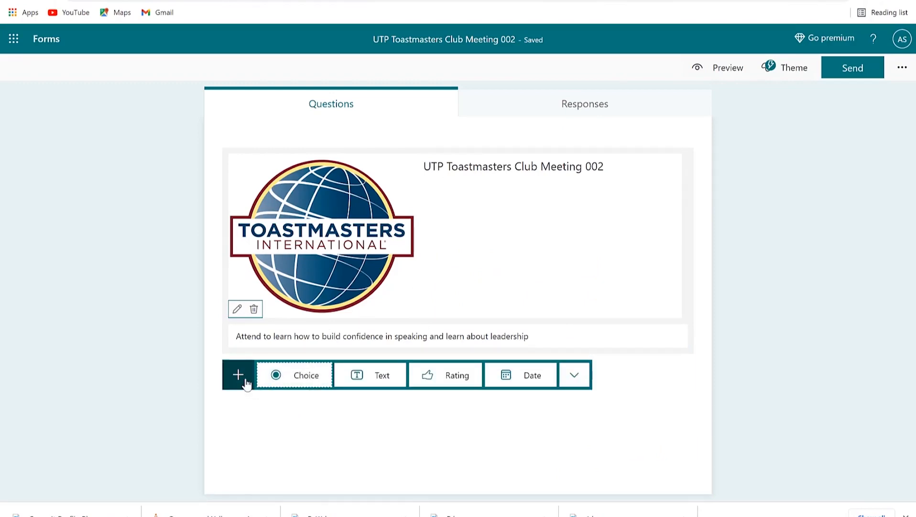
pyautogui.click(285, 386)
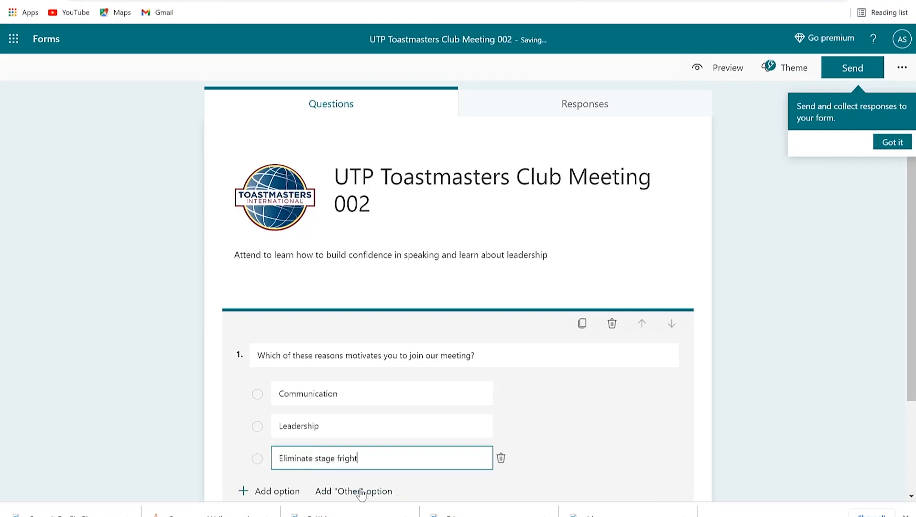
pyautogui.click(361, 492)
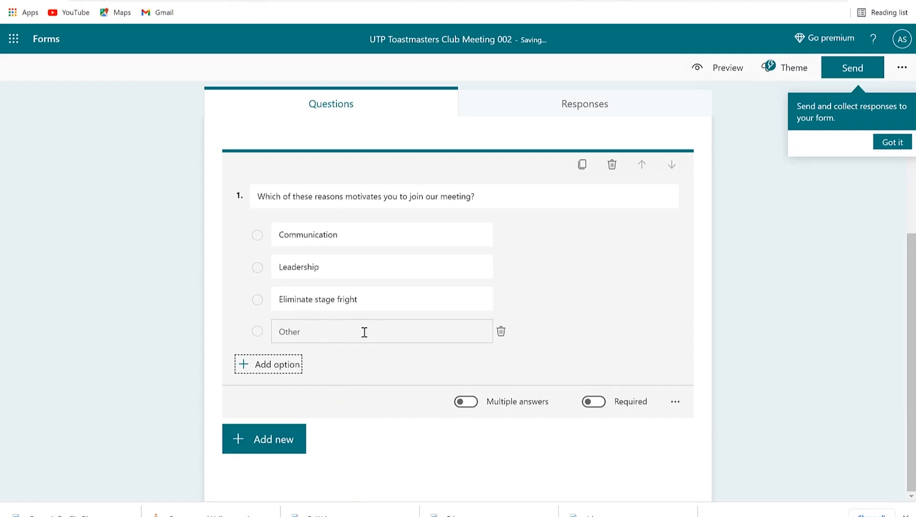
pyautogui.scroll(3, 365, 331)
pyautogui.scroll(-3, 520, 419)
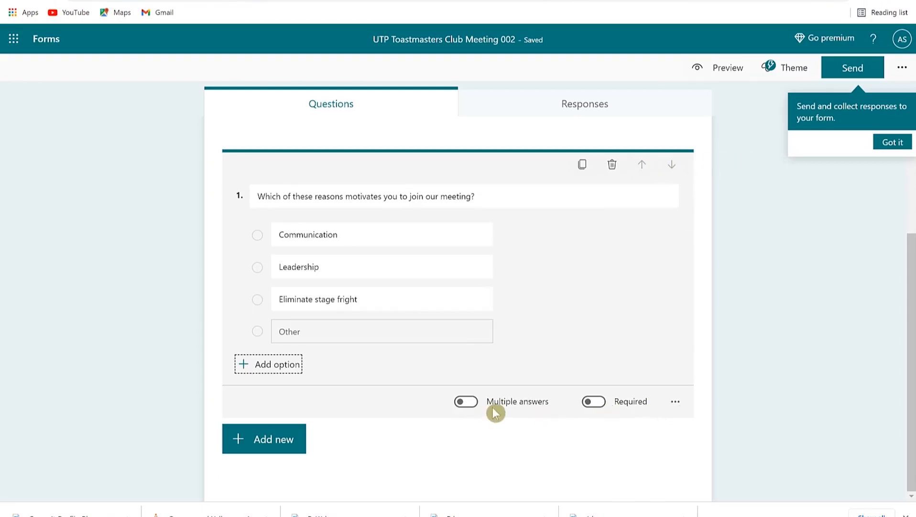
pyautogui.click(676, 402)
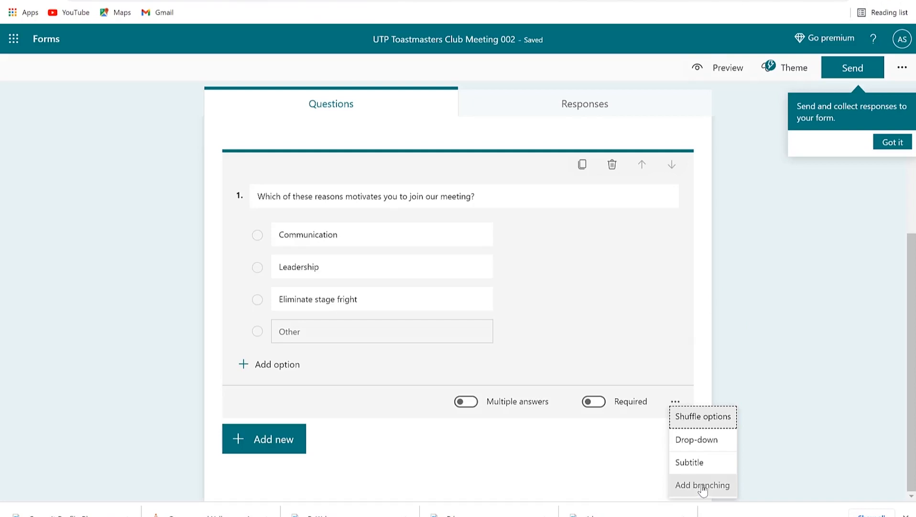
# Step: Add text question 2 'Your history in Toastmasters', set to Long answer and Required
pyautogui.click(742, 320)
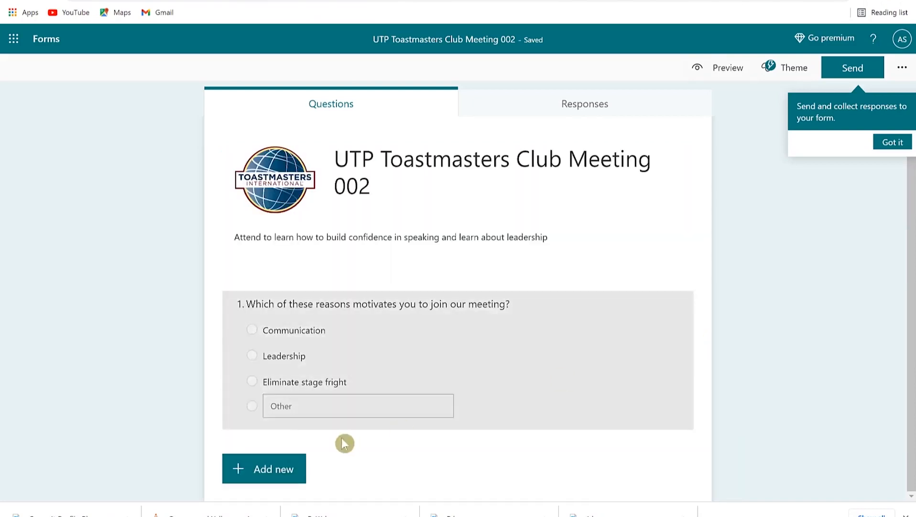
pyautogui.click(408, 411)
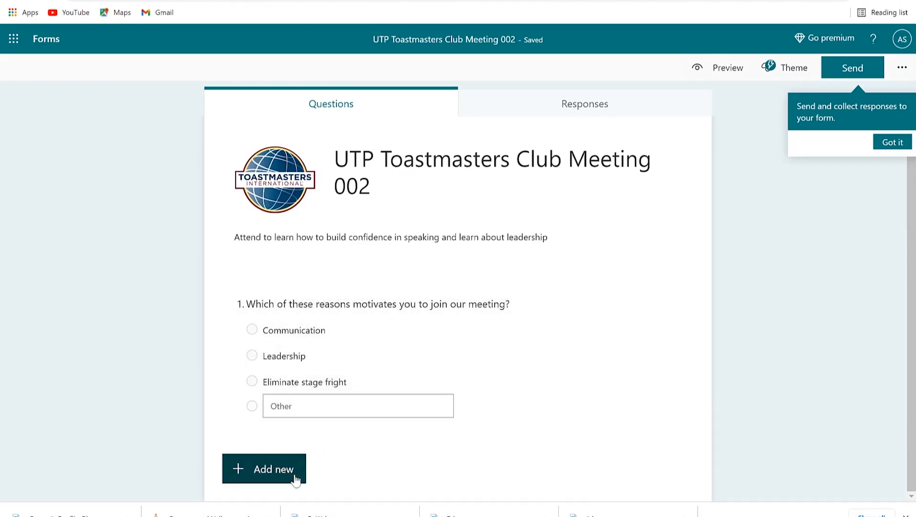
pyautogui.click(269, 478)
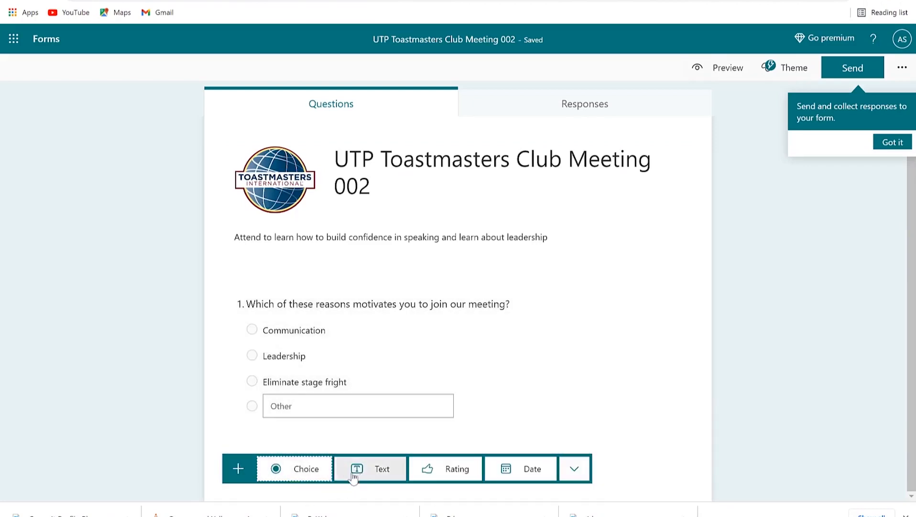
pyautogui.click(363, 470)
pyautogui.write('Your history in Toastmasters')
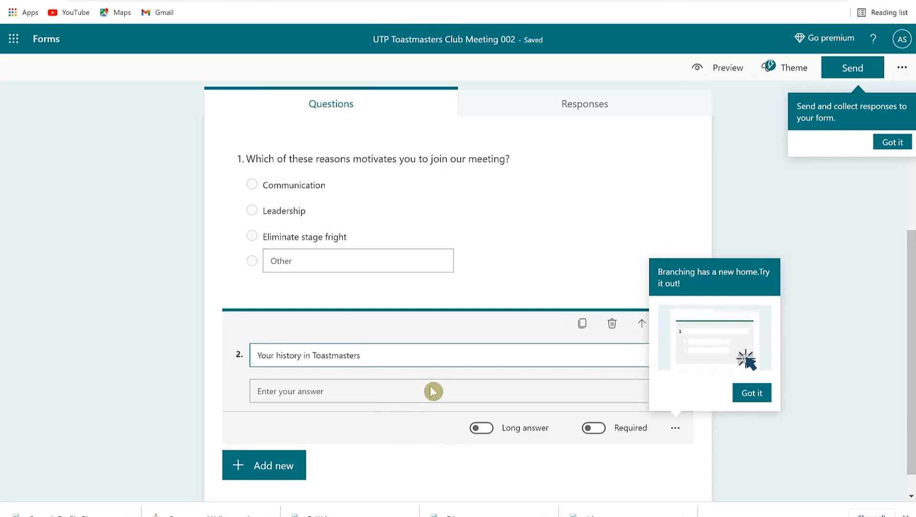
pyautogui.click(483, 428)
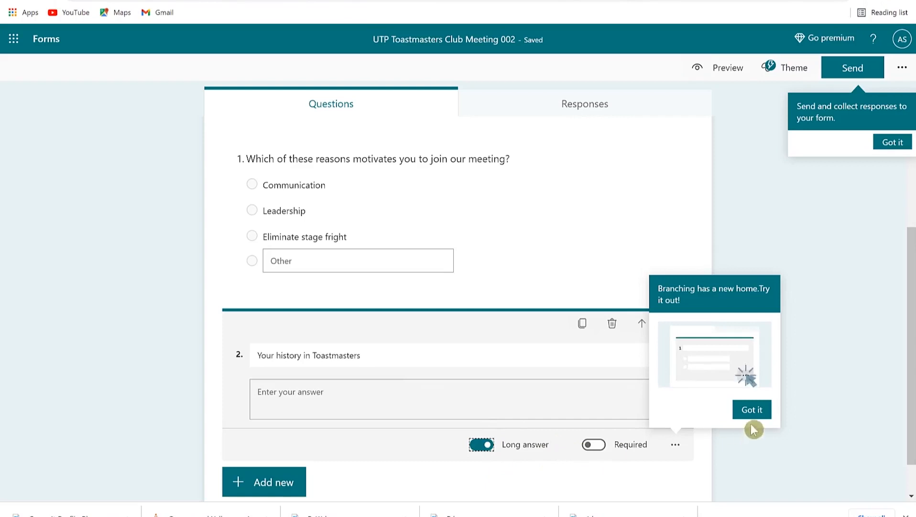
pyautogui.click(752, 409)
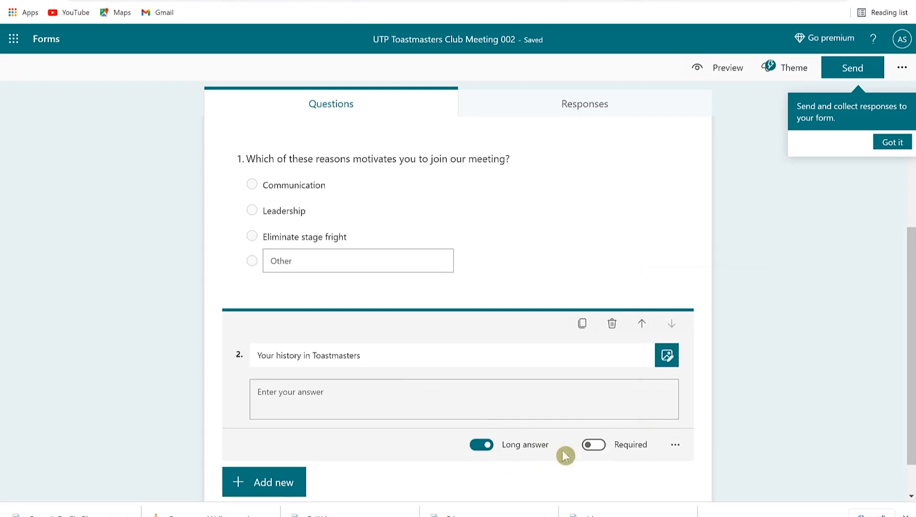
pyautogui.click(598, 446)
pyautogui.scroll(-1, 526, 397)
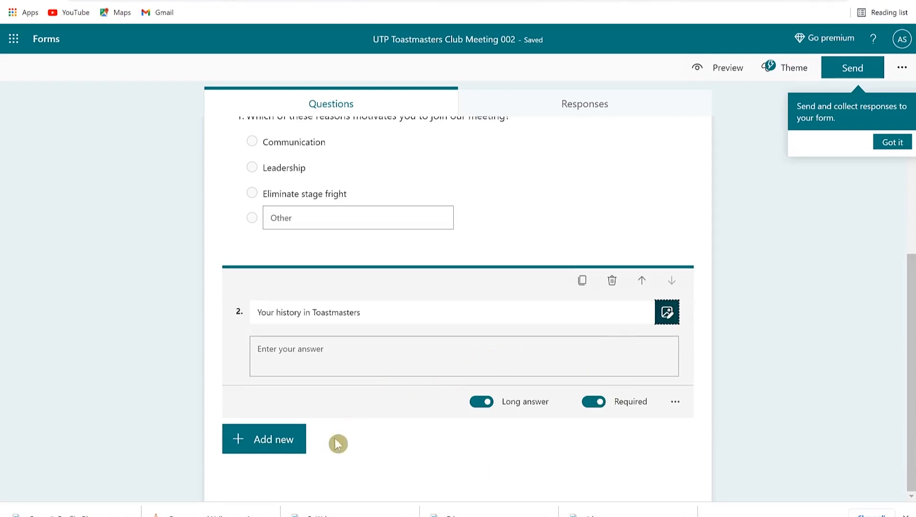
pyautogui.click(294, 444)
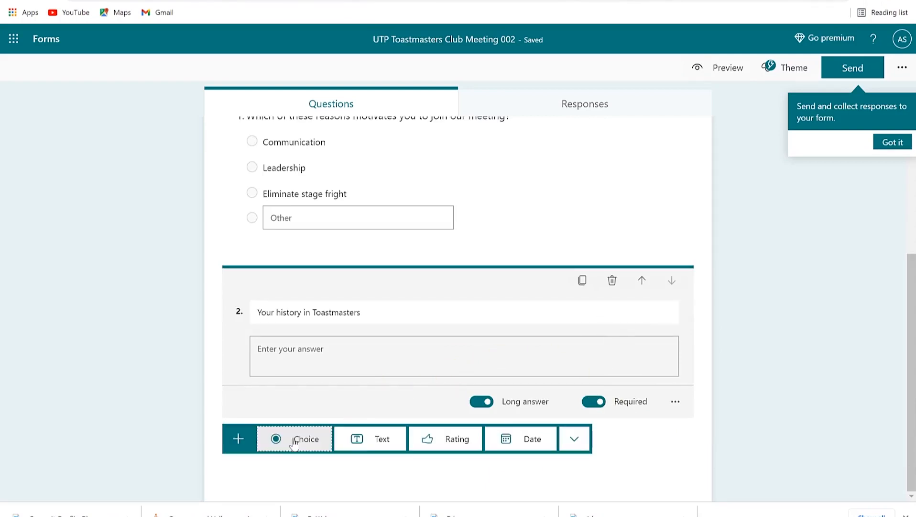
# Step: Add rating question 3 'How was your experience with our last meeting?' with 5 star levels
pyautogui.click(450, 439)
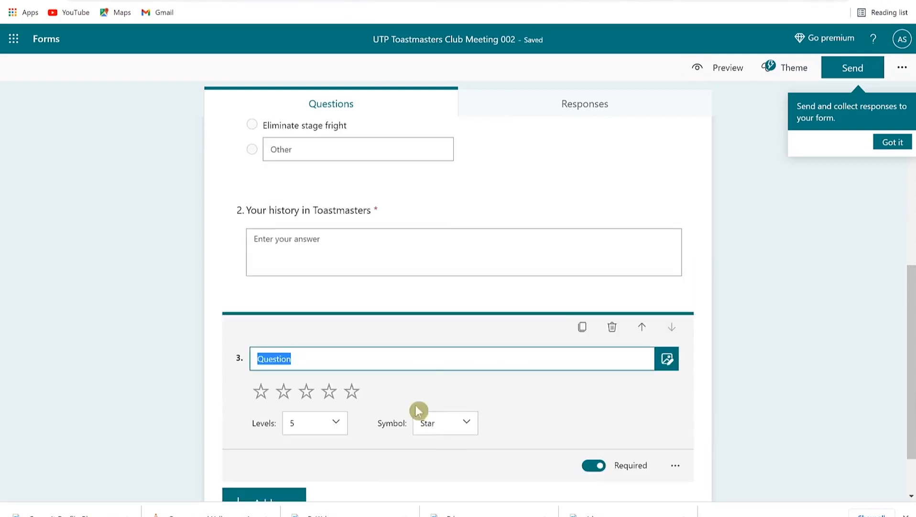
pyautogui.write('How was your experience with our last meeting?')
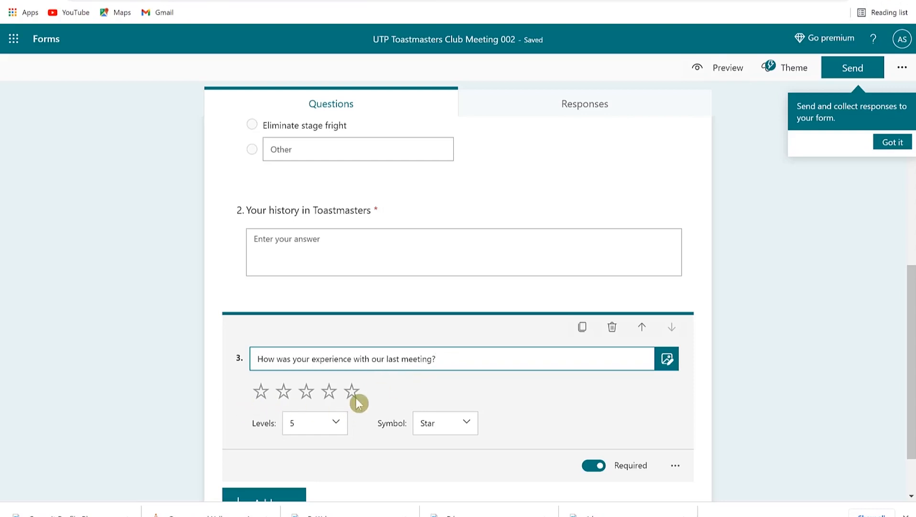
pyautogui.click(342, 429)
pyautogui.moveTo(342, 420); pyautogui.dragTo(351, 484)
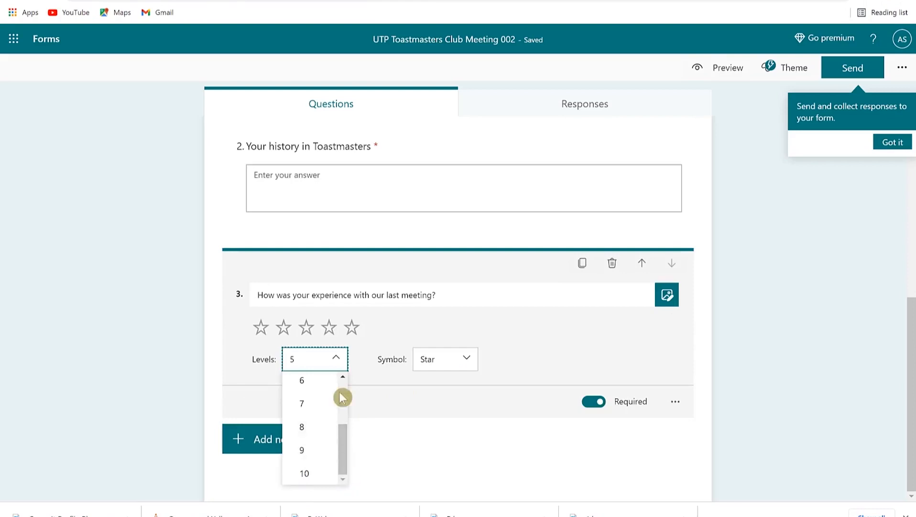
pyautogui.click(360, 390)
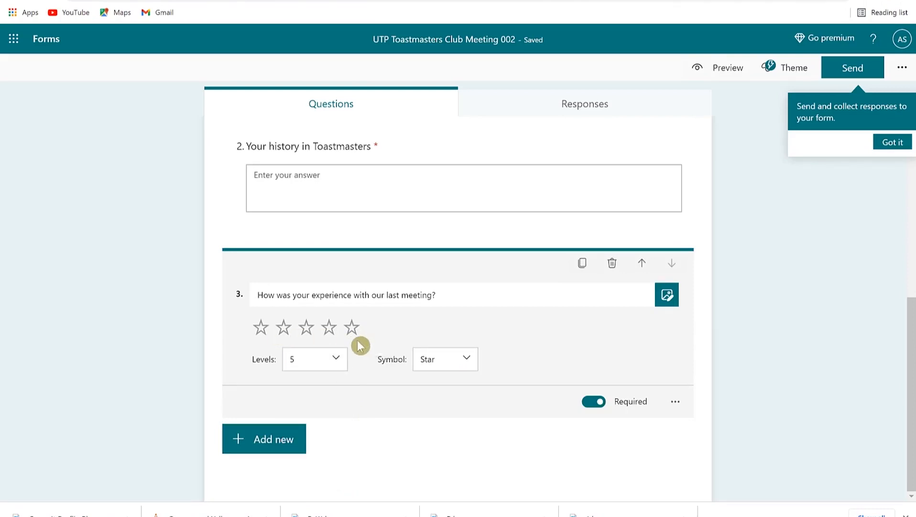
pyautogui.click(467, 363)
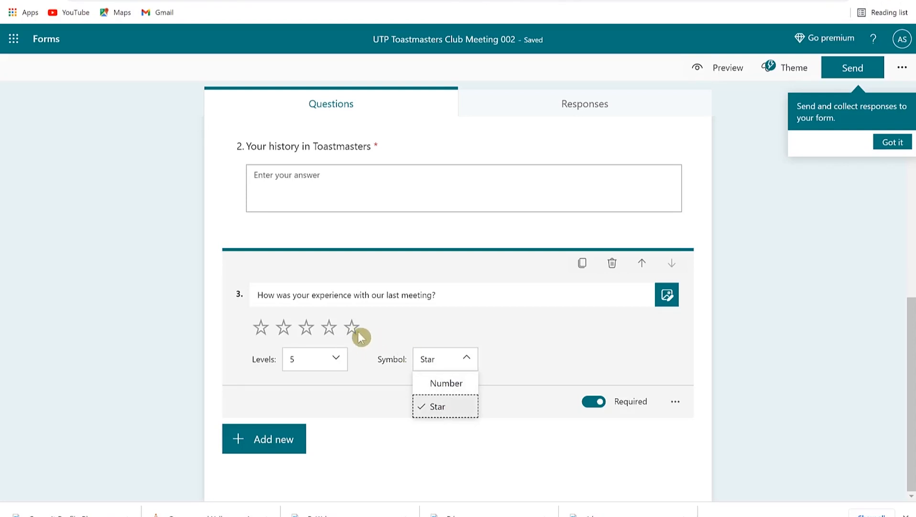
pyautogui.click(527, 353)
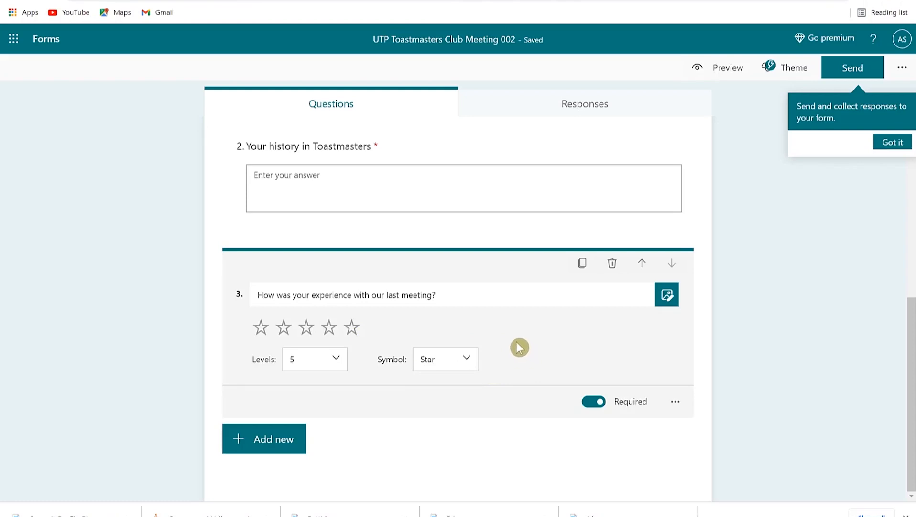
pyautogui.click(265, 446)
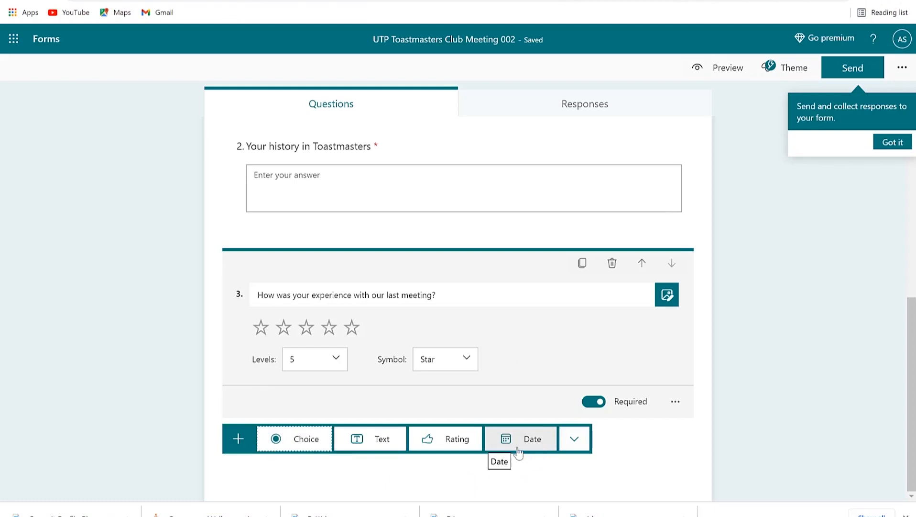
# Step: Add date question 4 'When was the last time you attend our meeting?' and insert Section 2
pyautogui.click(502, 438)
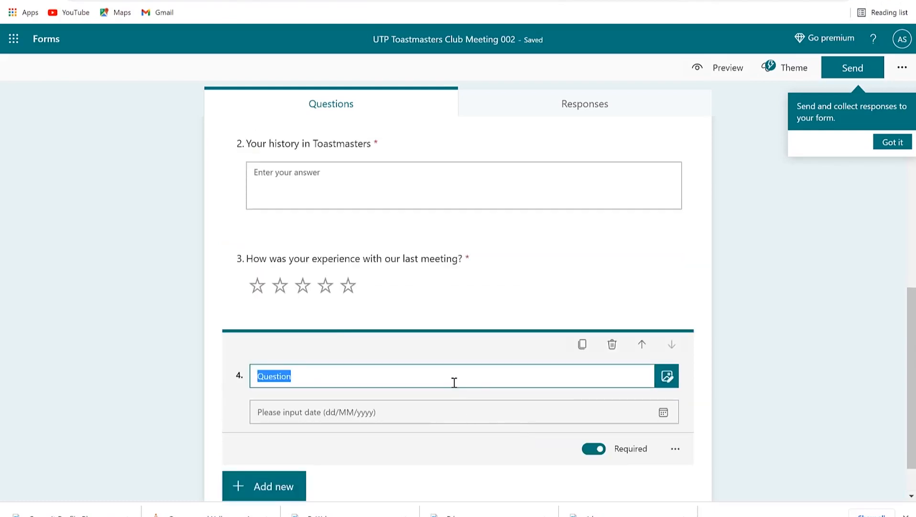
pyautogui.write('When was the last time you attend our meeting?')
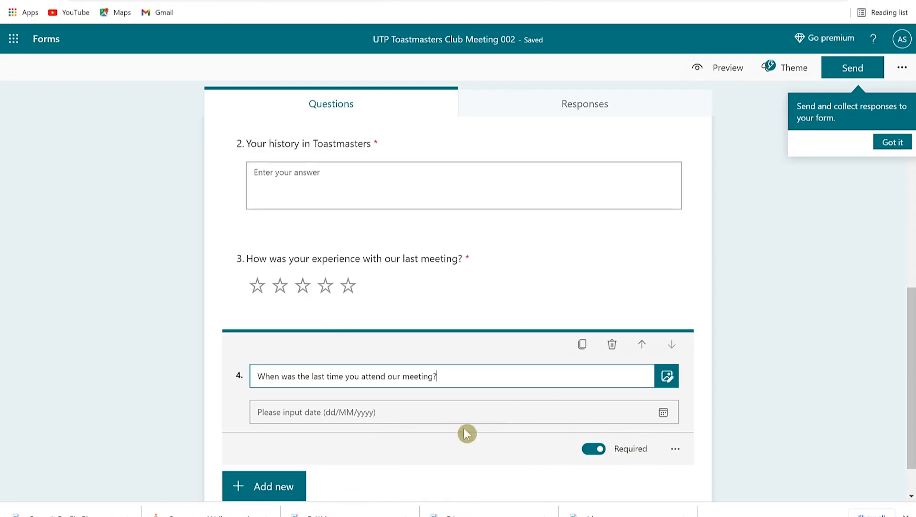
pyautogui.scroll(-1, 306, 464)
pyautogui.click(278, 447)
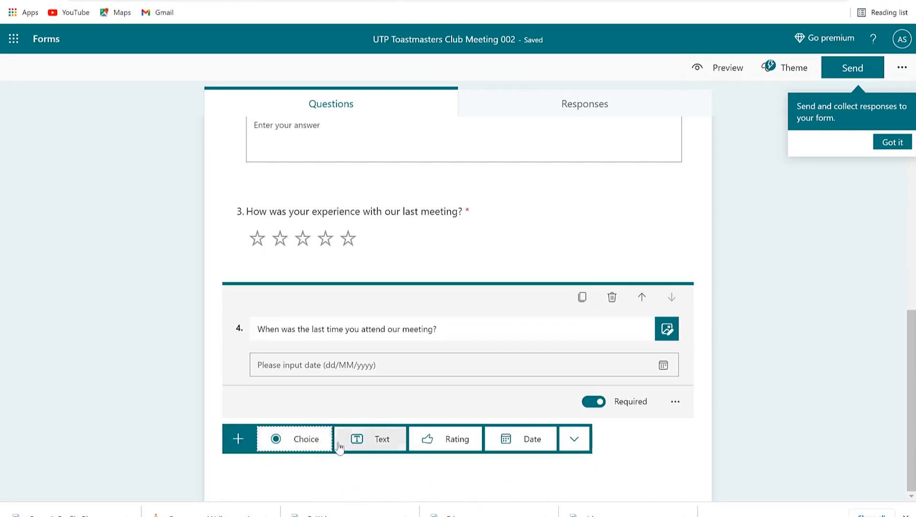
pyautogui.click(575, 439)
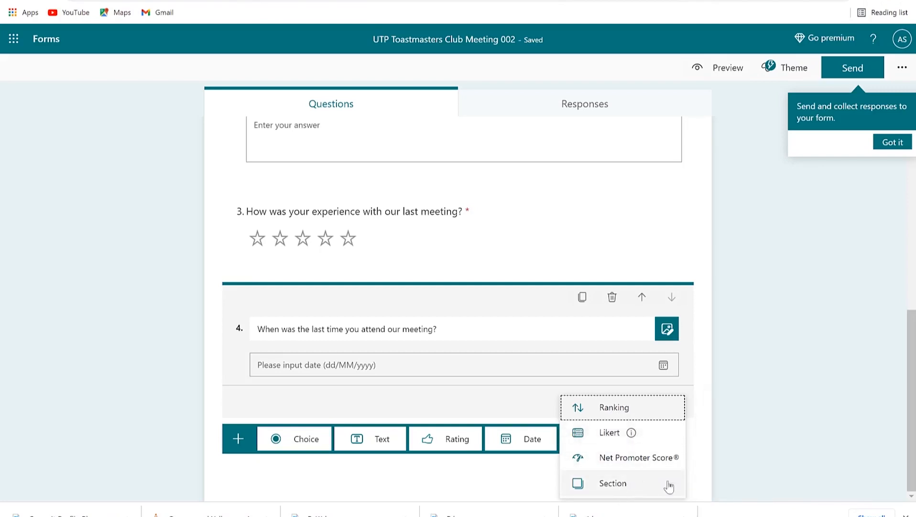
pyautogui.click(612, 483)
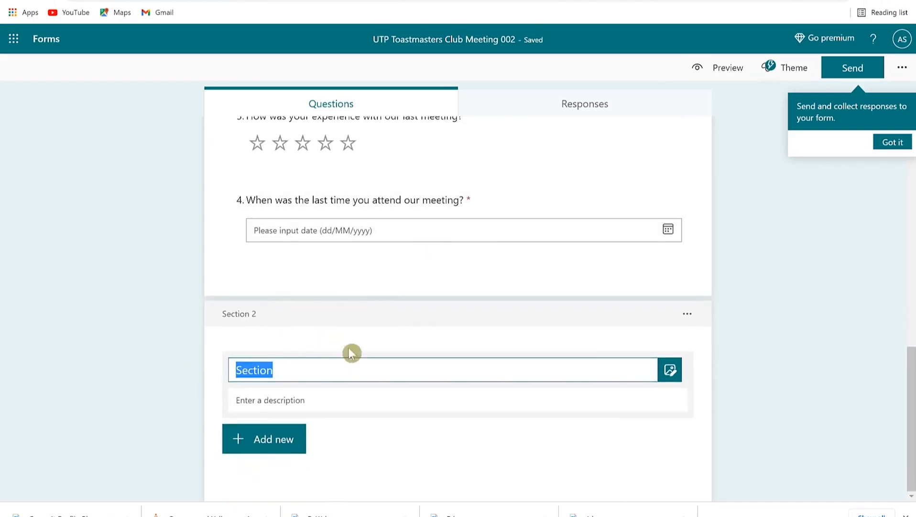
# Step: Title the new section 'Personal Details' with description 'About yourself'
pyautogui.write('Personal Details')
pyautogui.press('Tab')
pyautogui.write('About yourself')
# Step: Add text questions 'Full name' and 'Email address/Phone' to the section
pyautogui.click(258, 439)
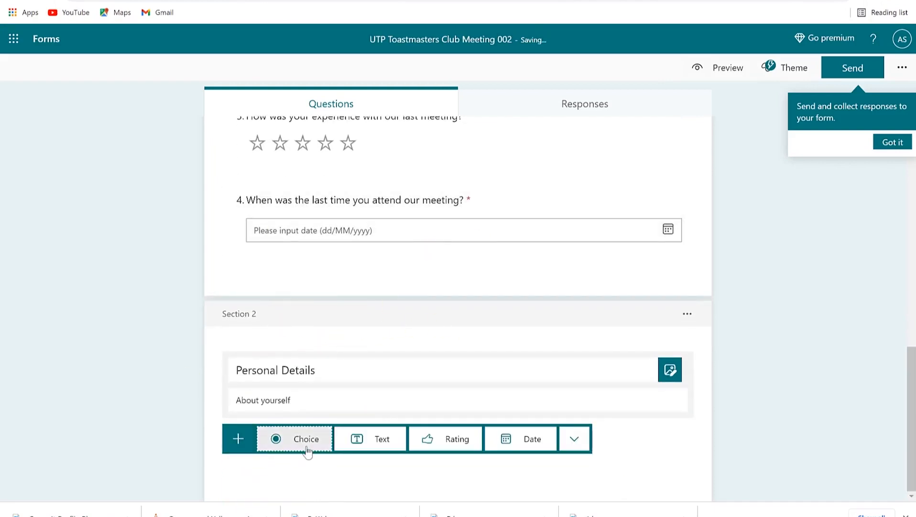
pyautogui.click(364, 439)
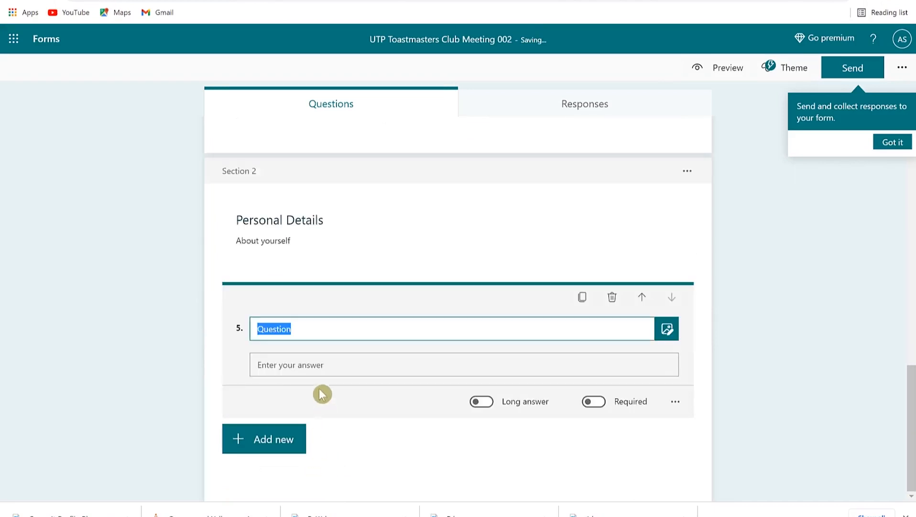
pyautogui.write('Full name')
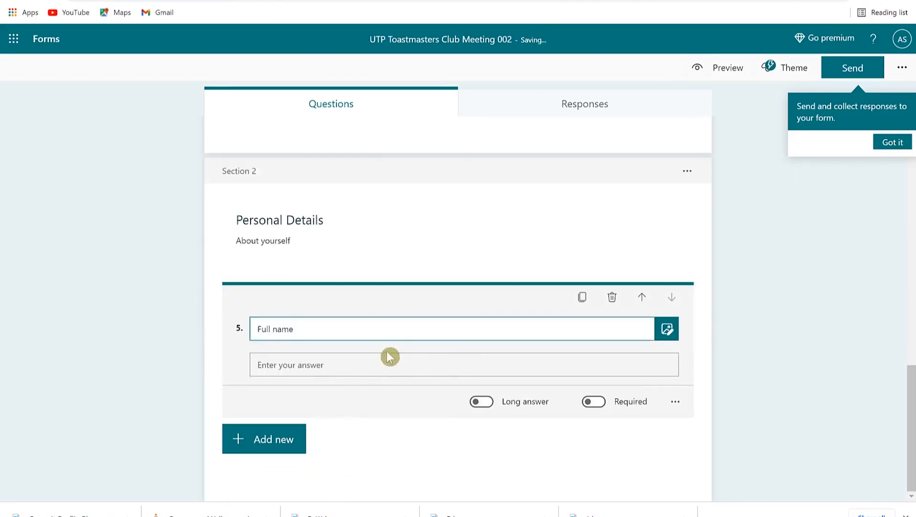
pyautogui.click(266, 447)
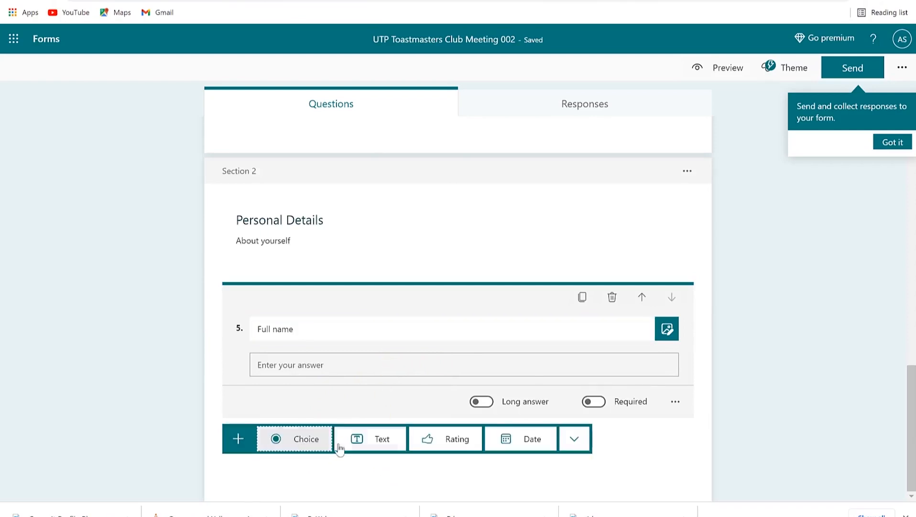
pyautogui.click(389, 439)
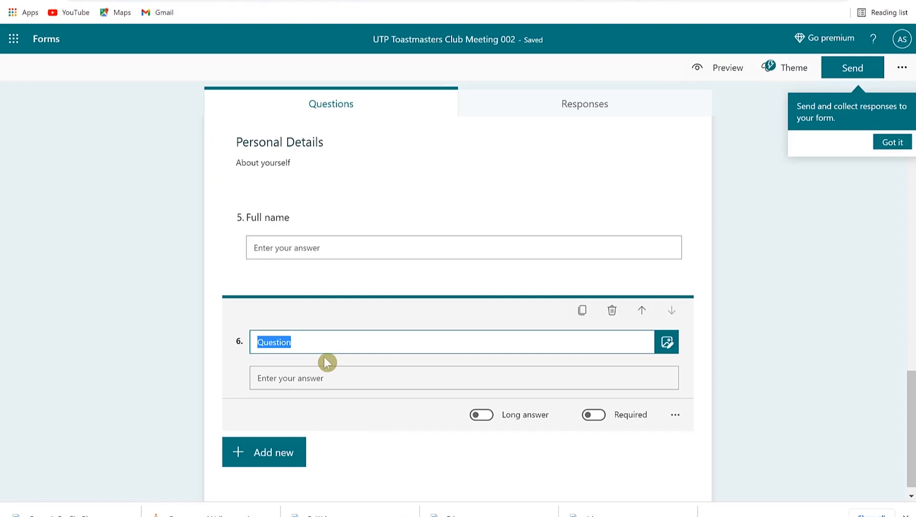
pyautogui.write('Email address/Pho')
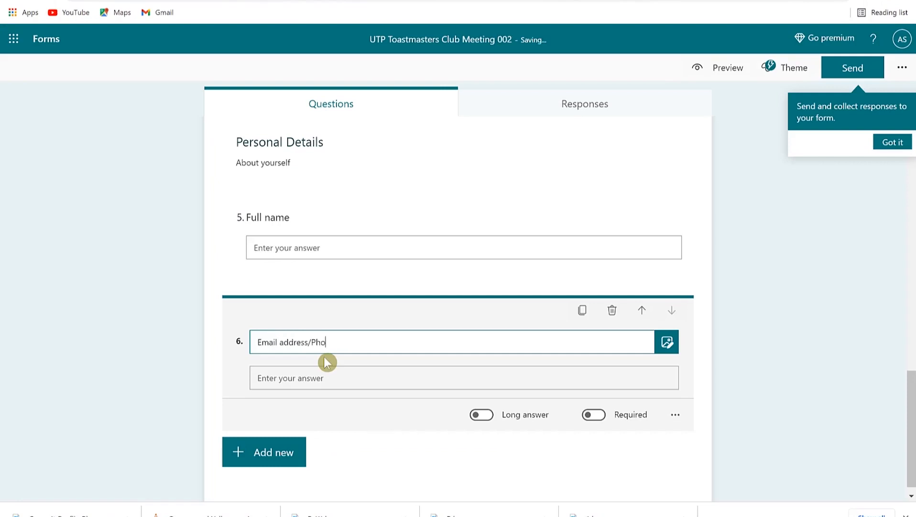
pyautogui.write('ne')
pyautogui.scroll(10, 327, 362)
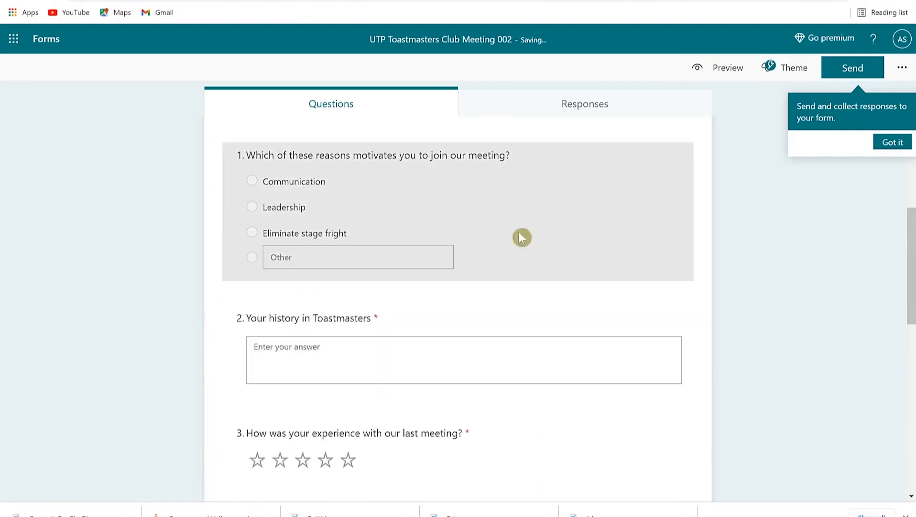
pyautogui.scroll(3, 430, 211)
pyautogui.scroll(-10, 428, 219)
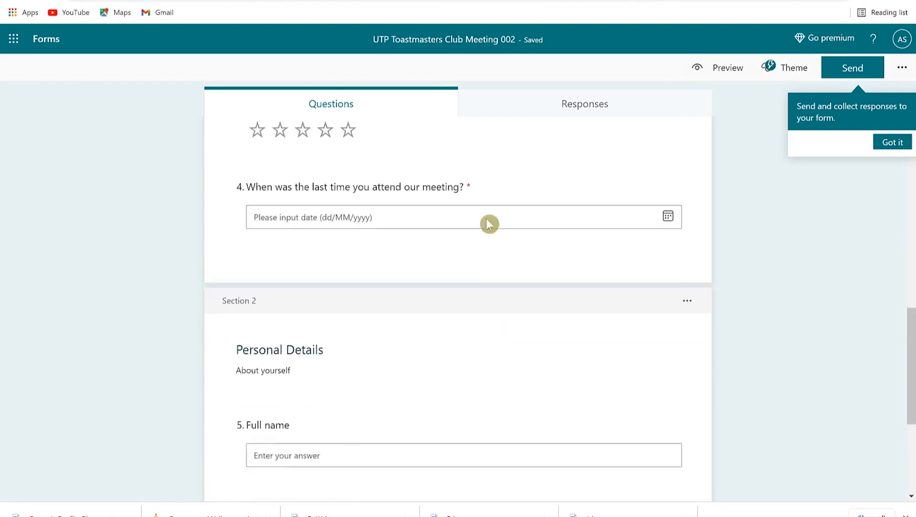
pyautogui.scroll(6, 405, 302)
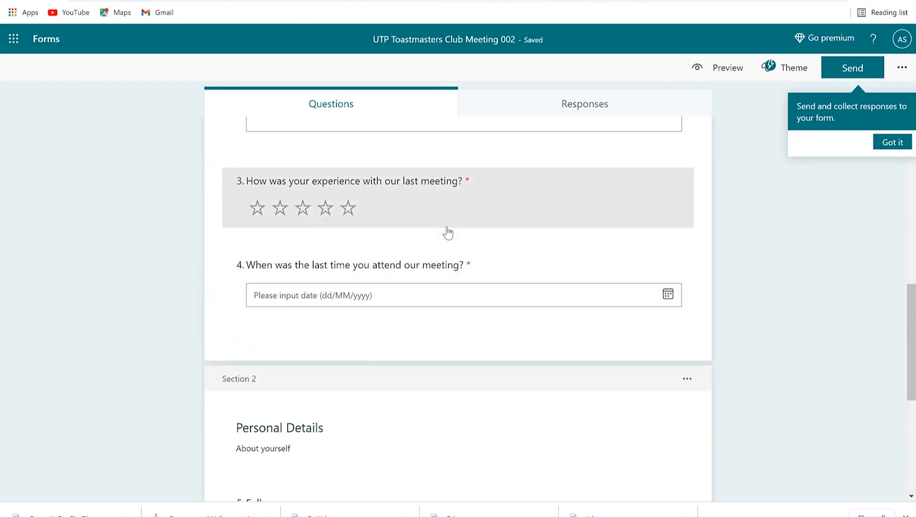
pyautogui.scroll(4, 446, 232)
pyautogui.scroll(5, 448, 233)
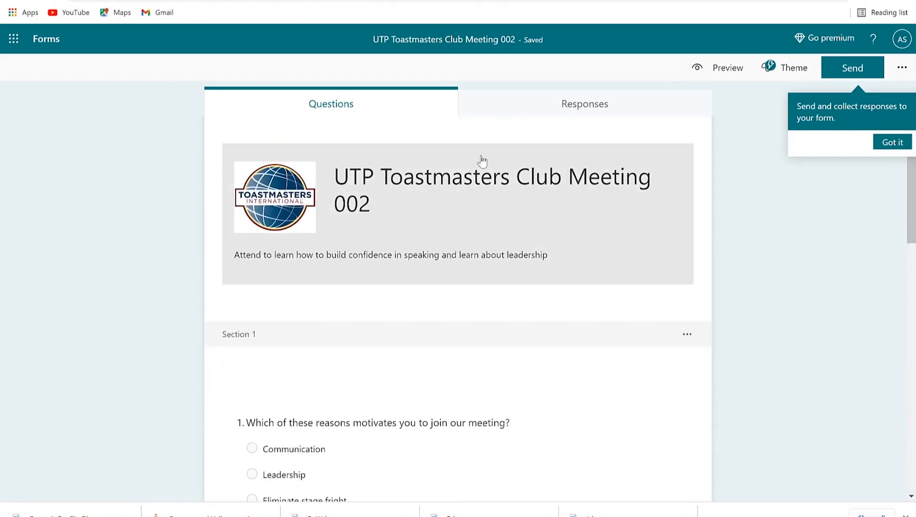
pyautogui.scroll(-6, 394, 329)
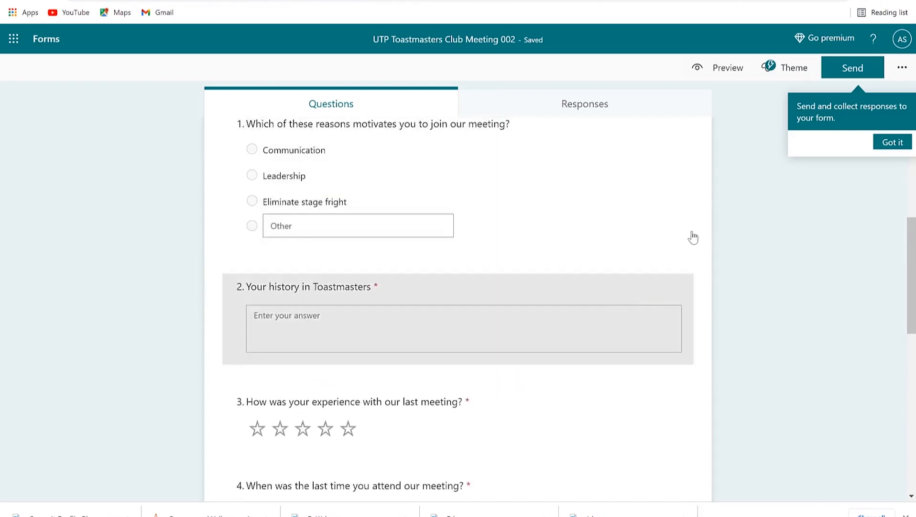
# Step: Preview the form in the Computer layout and scroll through its questions
pyautogui.click(721, 71)
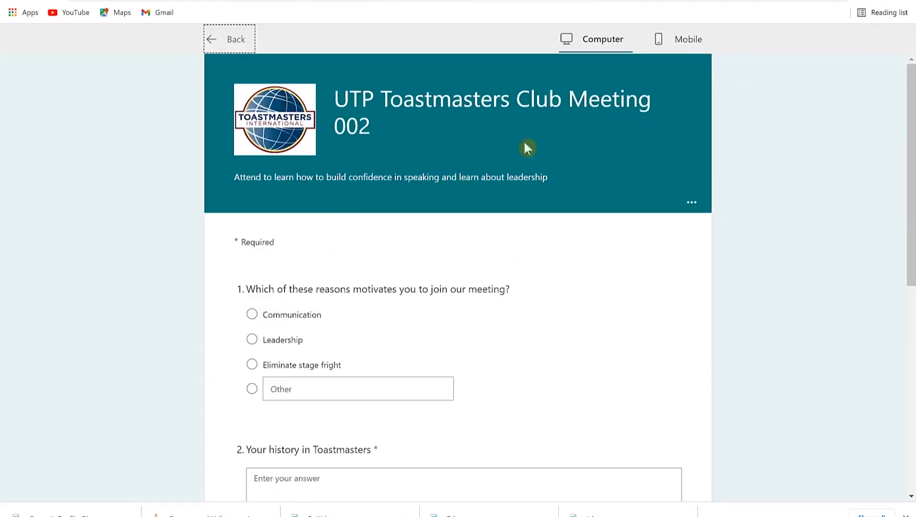
pyautogui.scroll(-8, 442, 315)
pyautogui.scroll(-7, 382, 284)
pyautogui.scroll(-2, 401, 380)
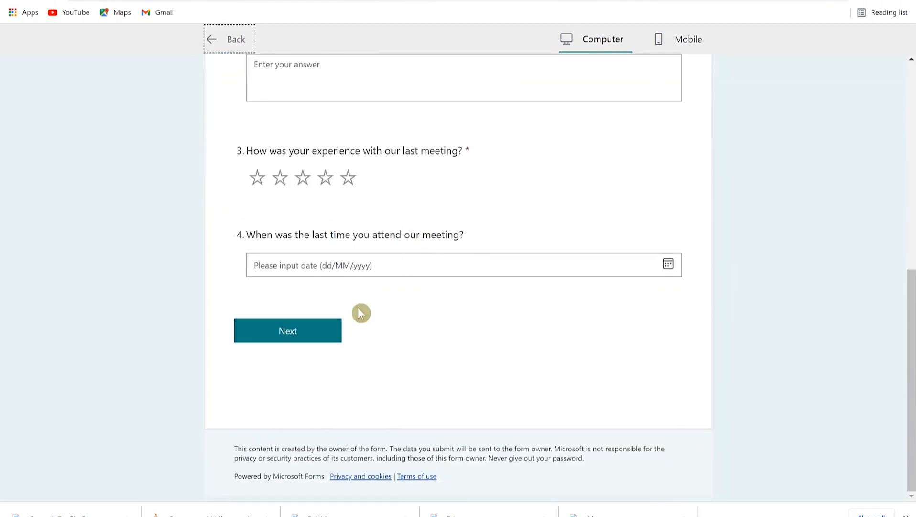
pyautogui.scroll(8, 402, 302)
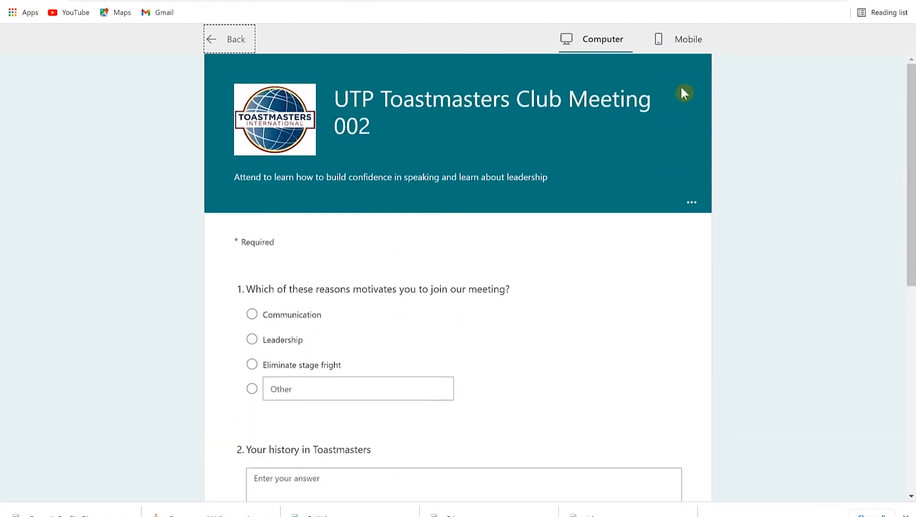
pyautogui.scroll(-8, 348, 306)
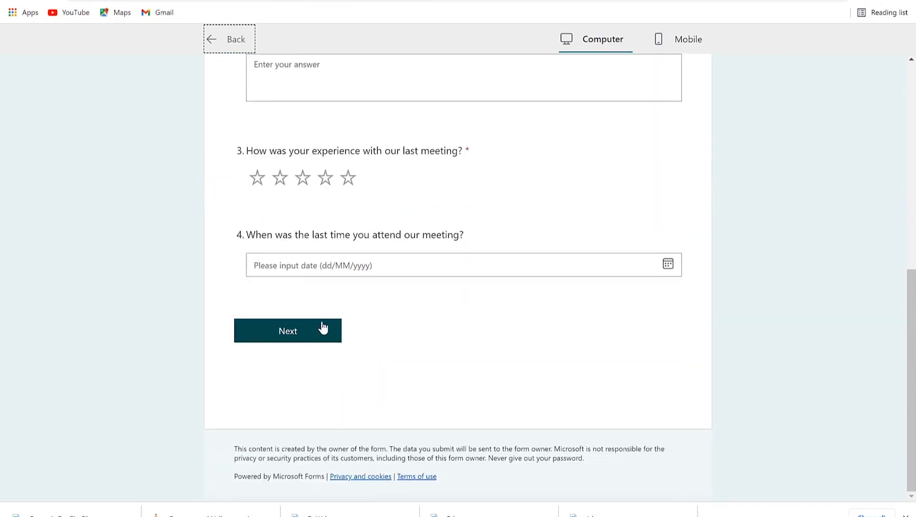
pyautogui.scroll(8, 397, 327)
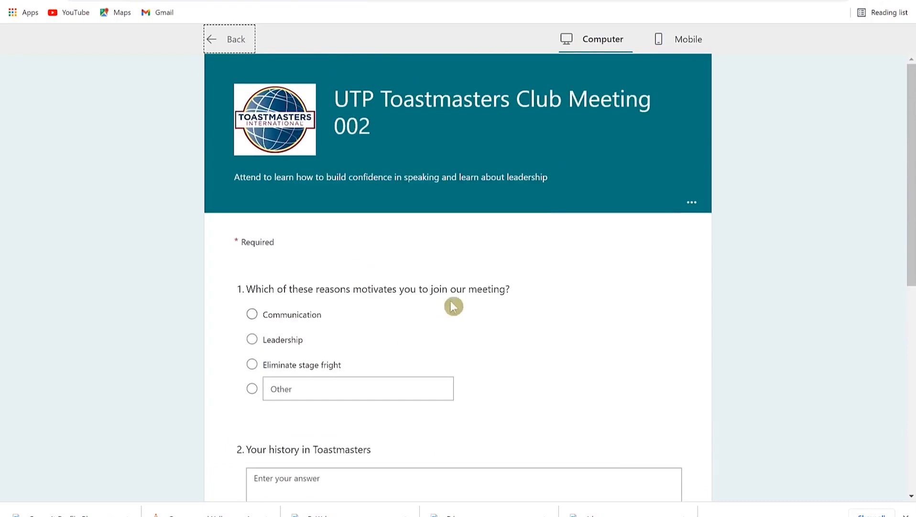
# Step: Check the form's Mobile phone layout, then go back to the editor
pyautogui.click(685, 47)
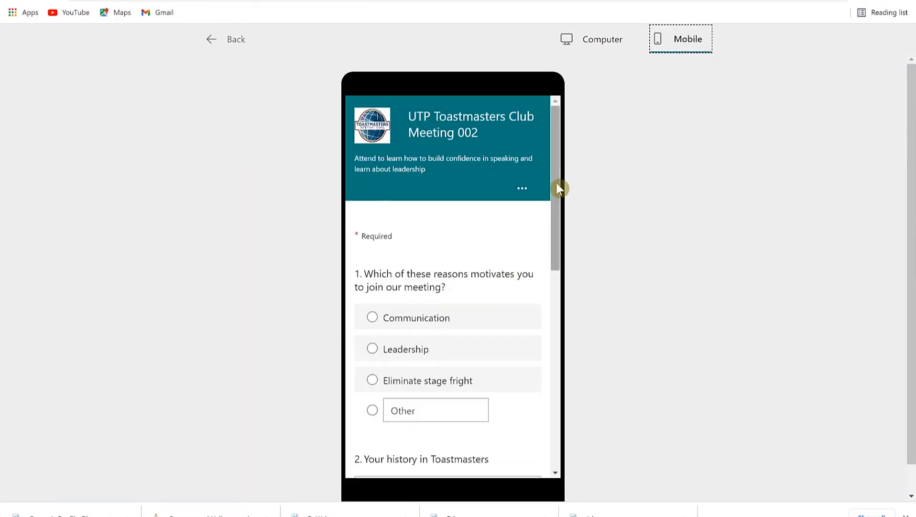
pyautogui.moveTo(557, 184); pyautogui.dragTo(556, 158)
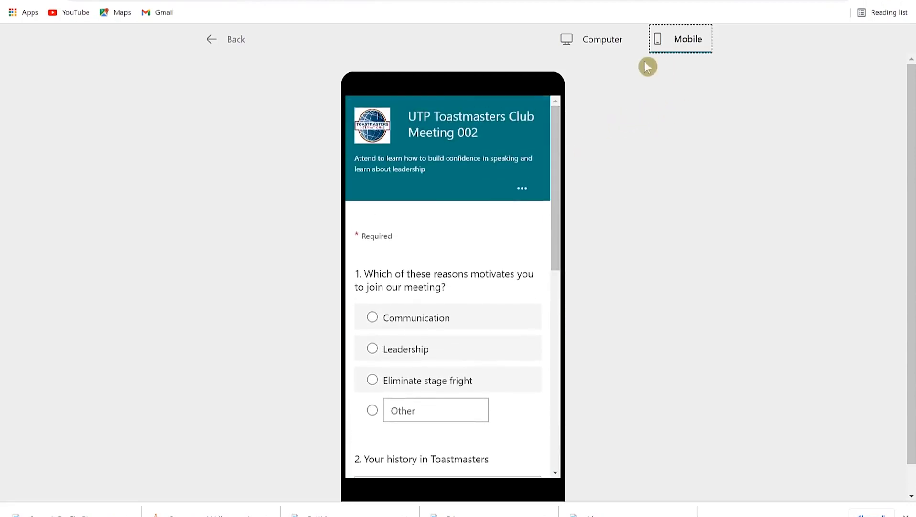
pyautogui.click(231, 39)
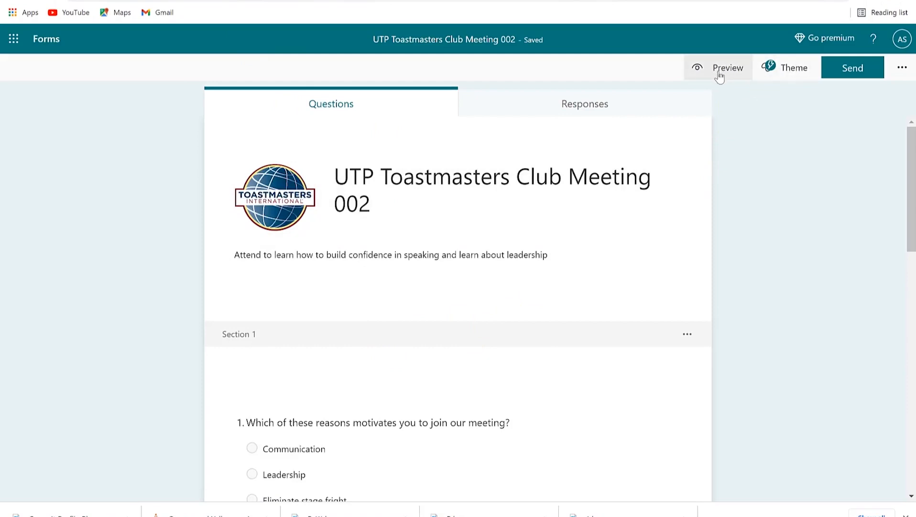
# Step: Try the applause and clapping-people photo themes on the form
pyautogui.click(786, 72)
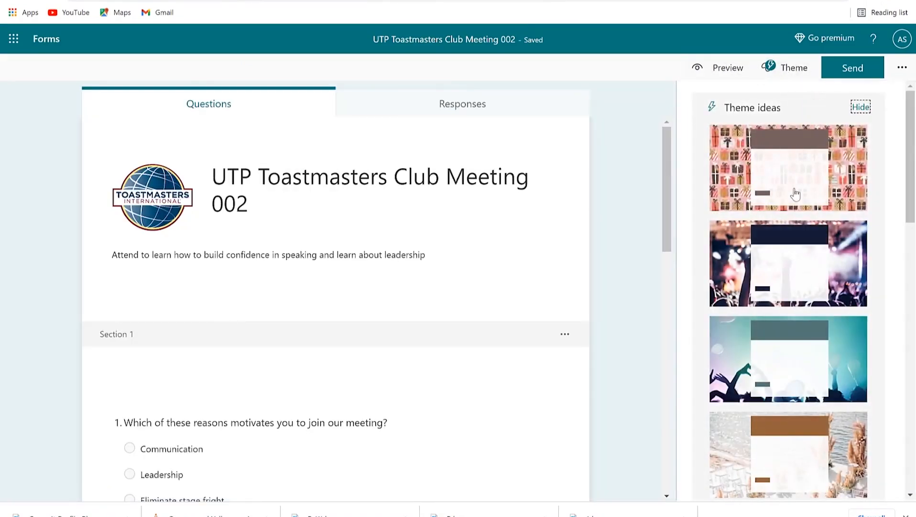
pyautogui.scroll(-10, 793, 365)
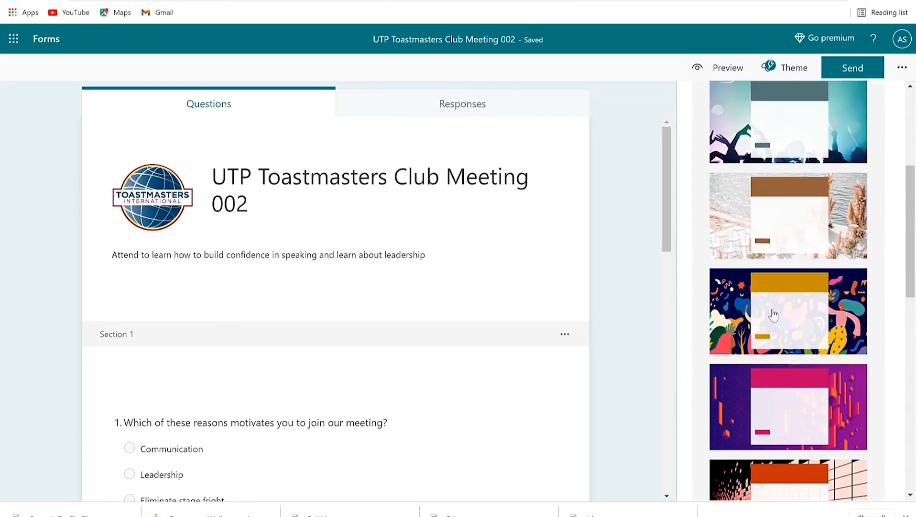
pyautogui.click(768, 313)
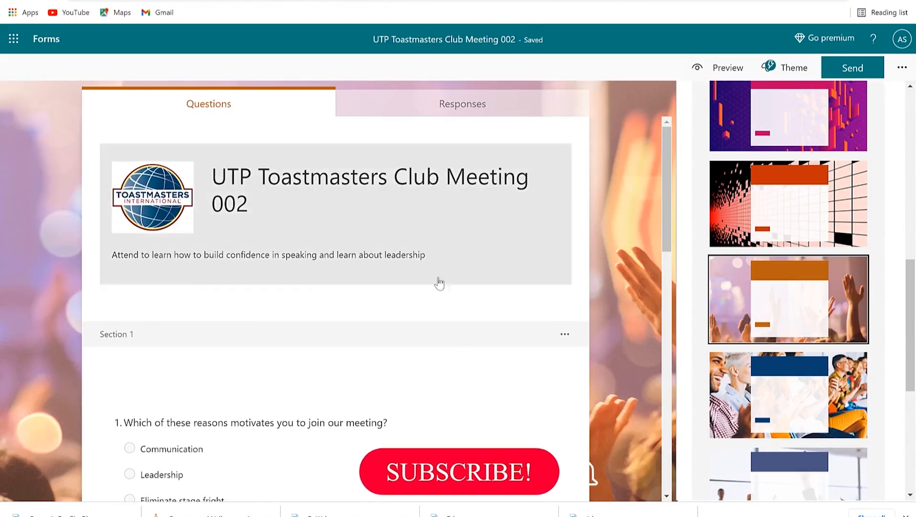
pyautogui.scroll(-8, 598, 351)
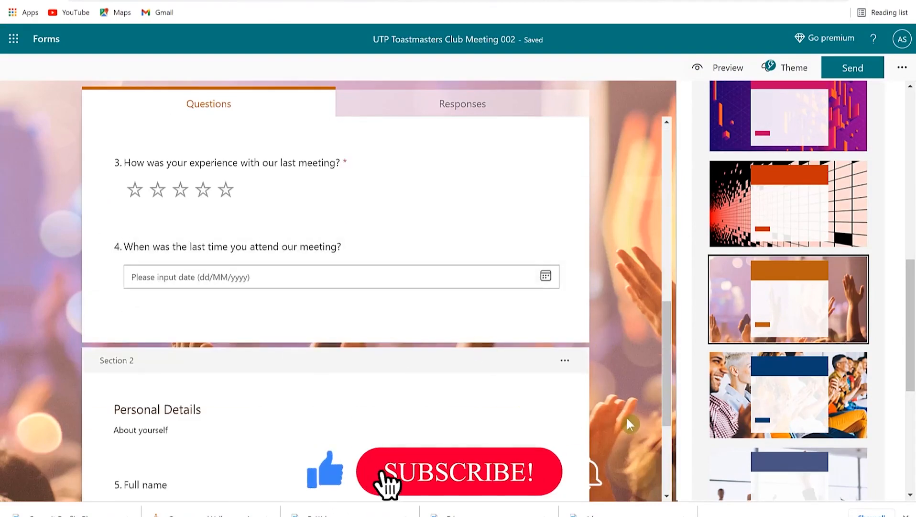
pyautogui.click(777, 398)
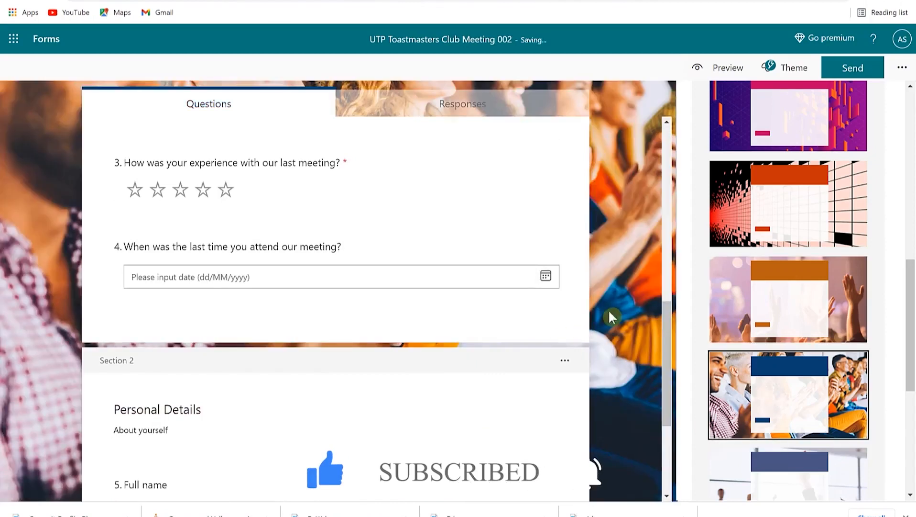
pyautogui.scroll(-4, 609, 308)
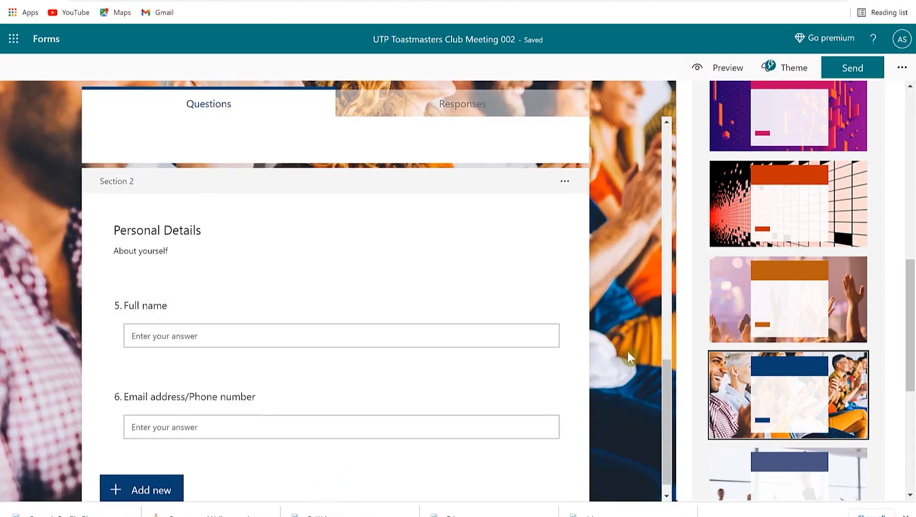
pyautogui.scroll(5, 627, 350)
pyautogui.scroll(-5, 756, 354)
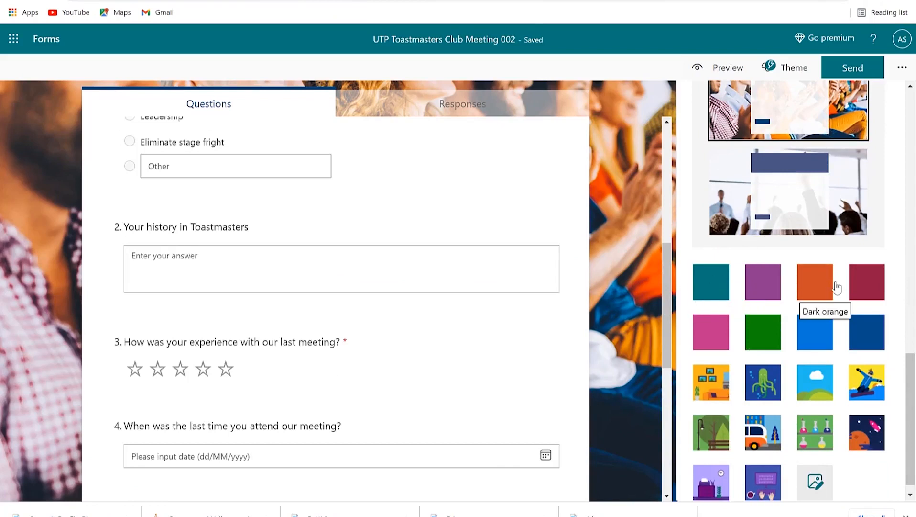
# Step: Try purple, orange and dark red colour themes, then settle on the clapping-audience photo theme
pyautogui.click(768, 293)
pyautogui.click(807, 291)
pyautogui.click(864, 290)
pyautogui.scroll(-1, 791, 378)
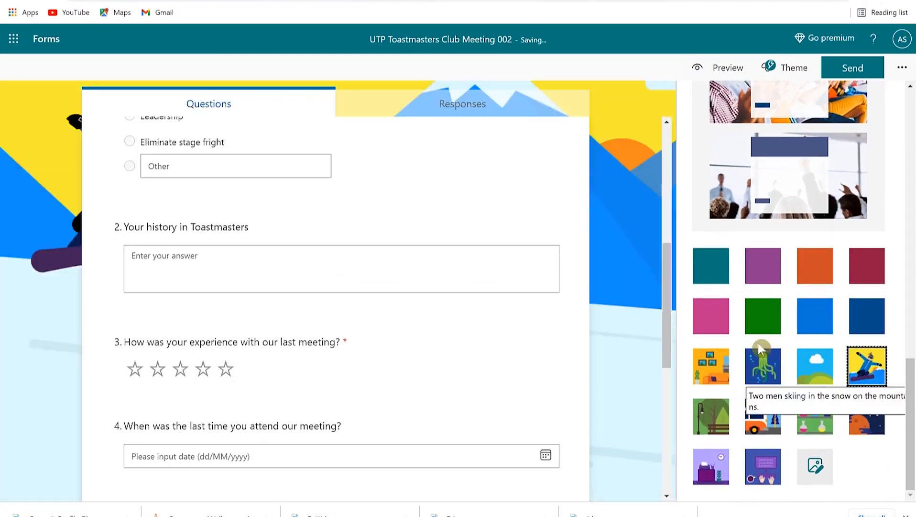
pyautogui.scroll(4, 760, 268)
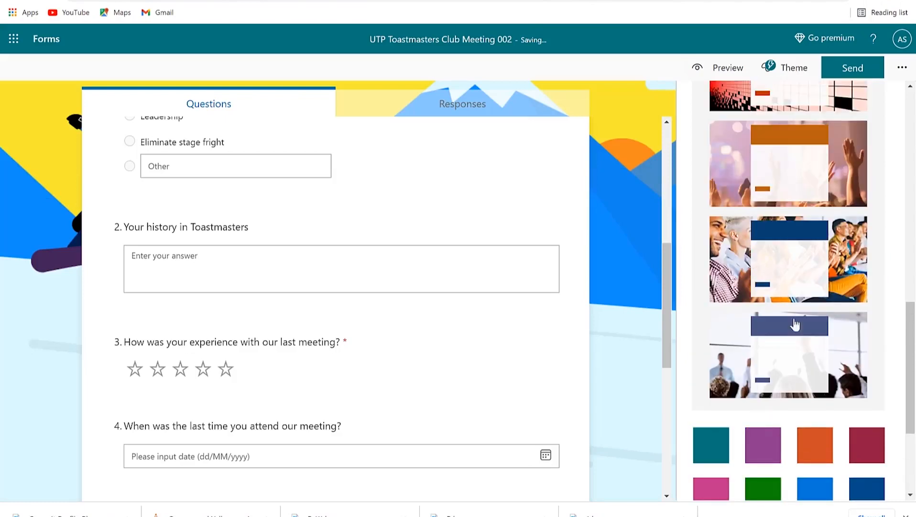
pyautogui.click(793, 266)
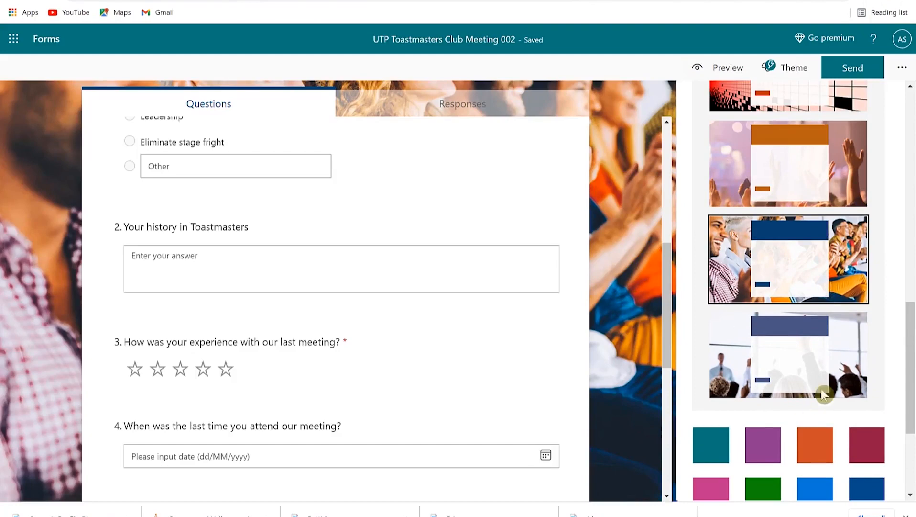
pyautogui.scroll(-3, 851, 378)
pyautogui.click(906, 515)
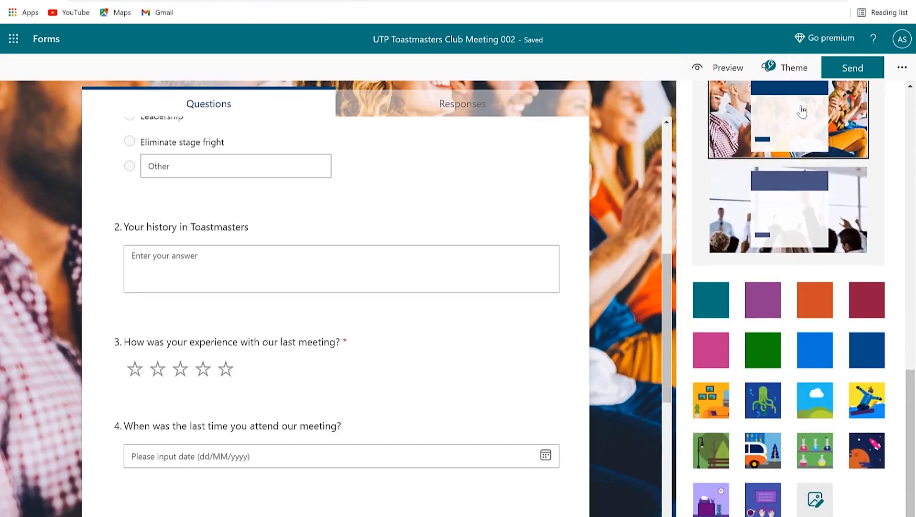
pyautogui.scroll(5, 621, 219)
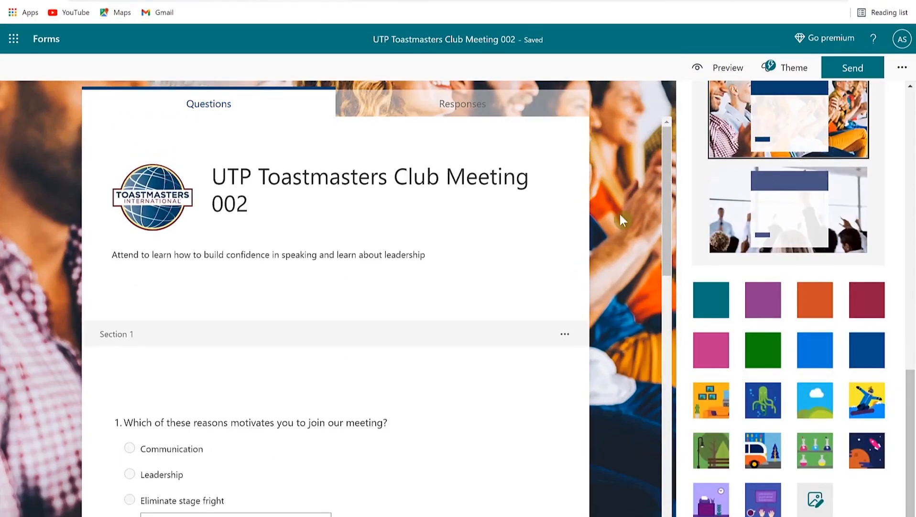
# Step: Copy the form's response link, switch to the shortened URL, and display its QR code
pyautogui.click(856, 75)
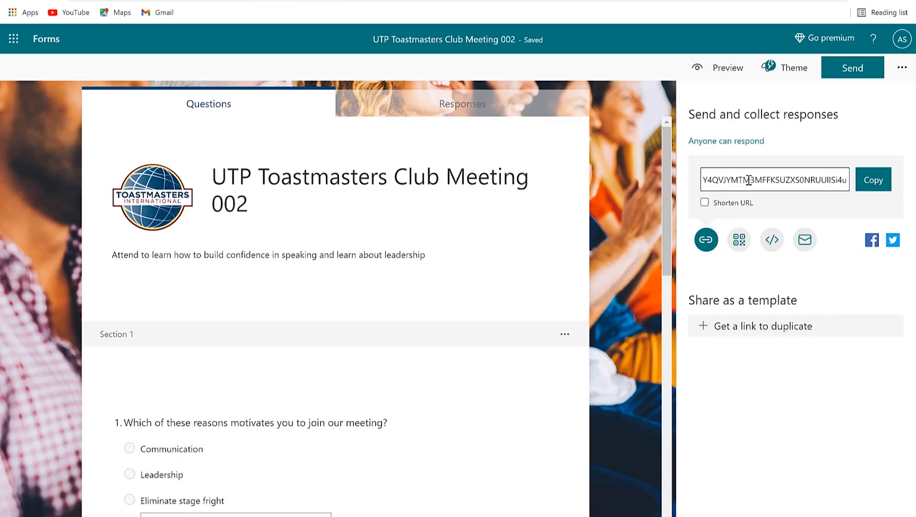
pyautogui.click(878, 180)
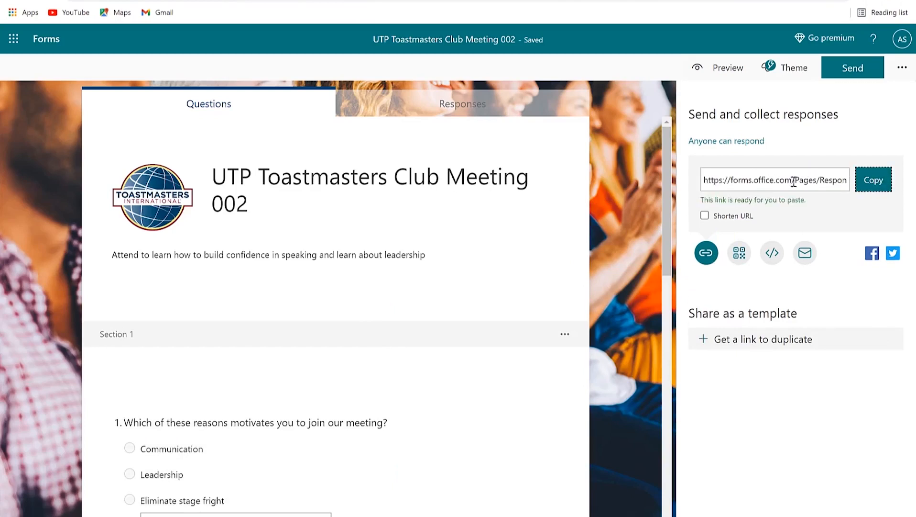
pyautogui.click(702, 220)
pyautogui.click(804, 183)
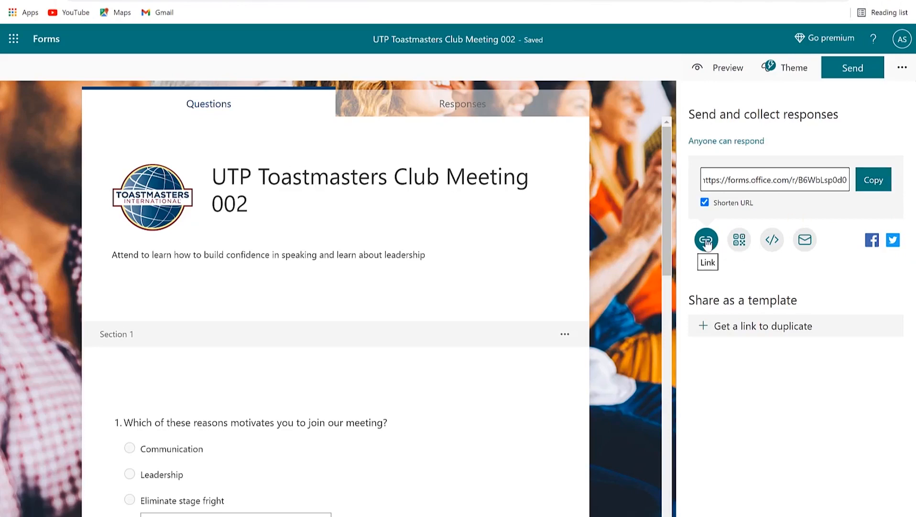
pyautogui.click(741, 245)
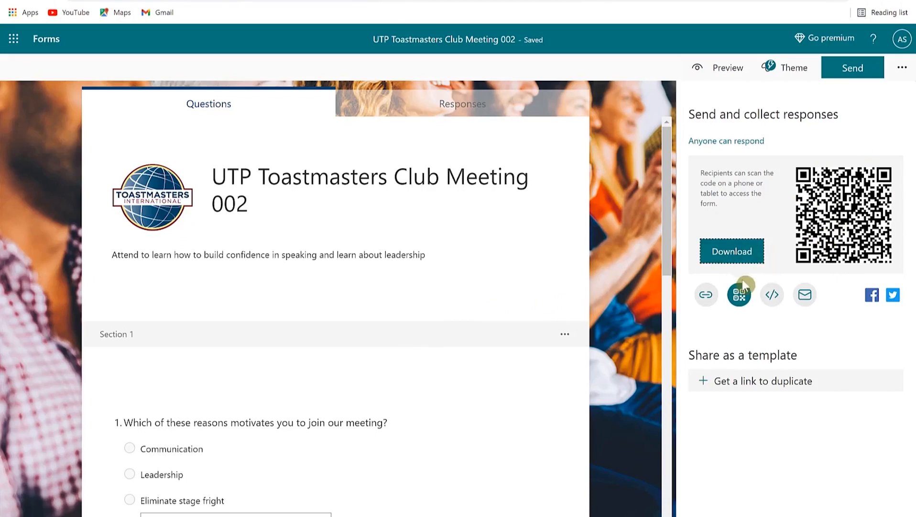
# Step: View the form's embed code, then open Responses showing 0 responses and Active status
pyautogui.click(772, 295)
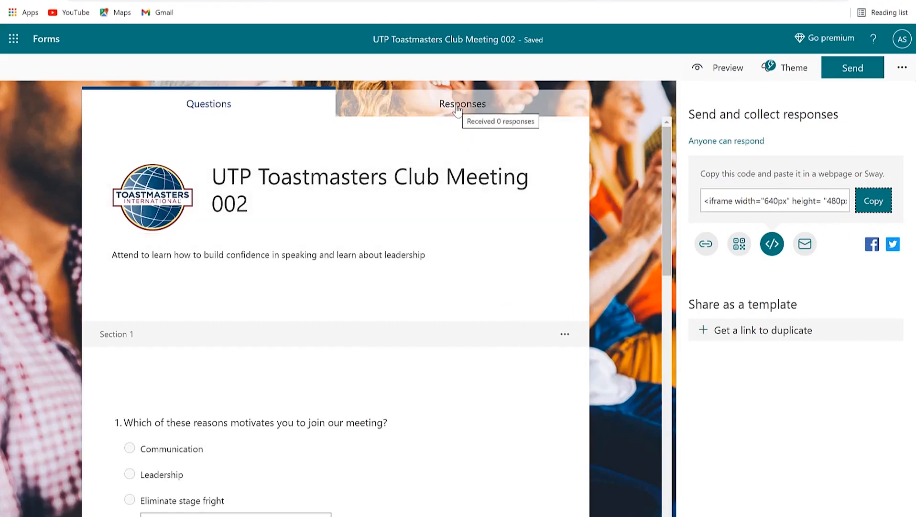
pyautogui.click(458, 105)
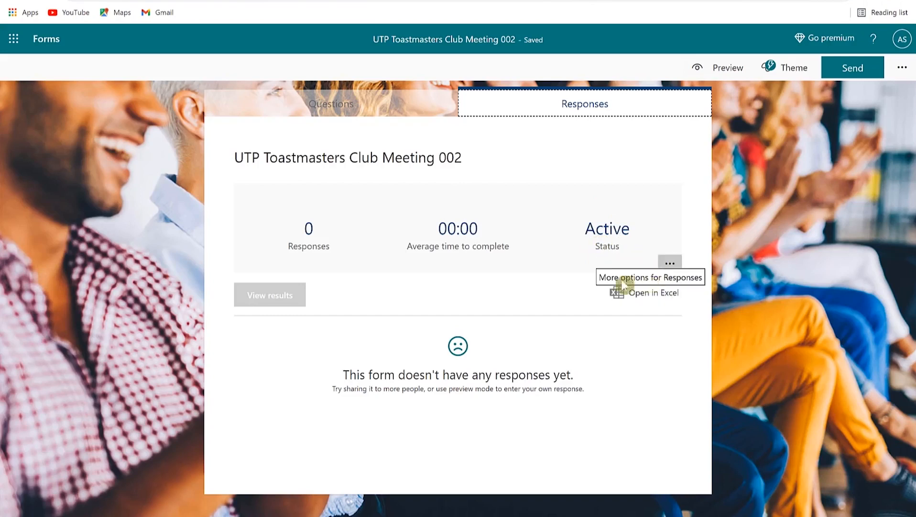
# Step: Look at Open in Excel and the responses' extra options, then return to the Questions page
pyautogui.click(629, 296)
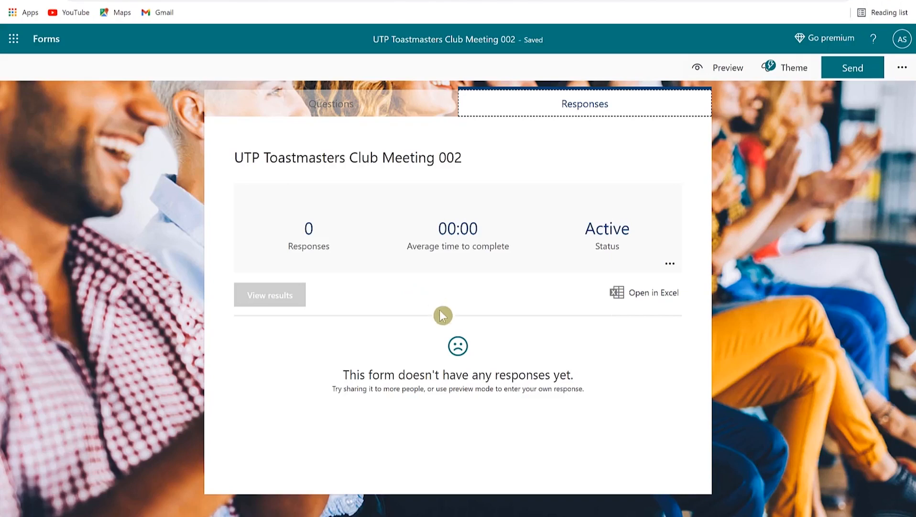
pyautogui.click(671, 264)
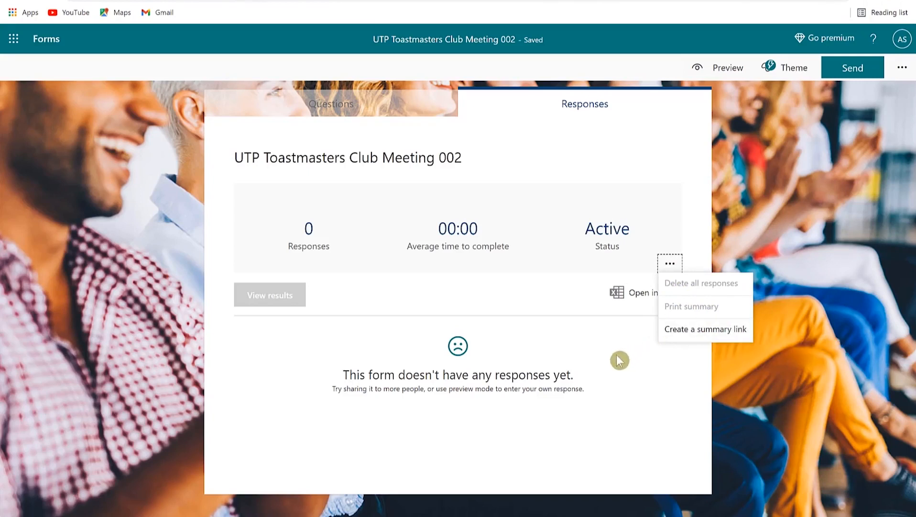
pyautogui.click(640, 352)
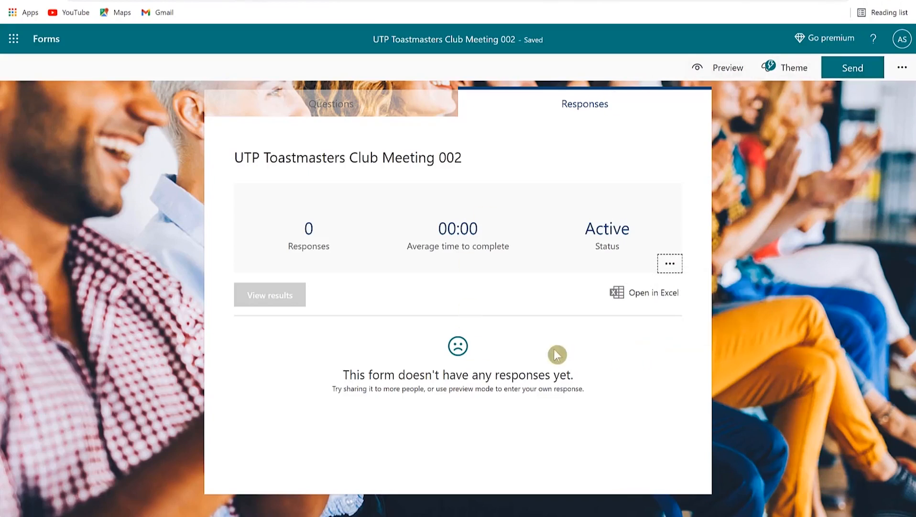
pyautogui.click(402, 105)
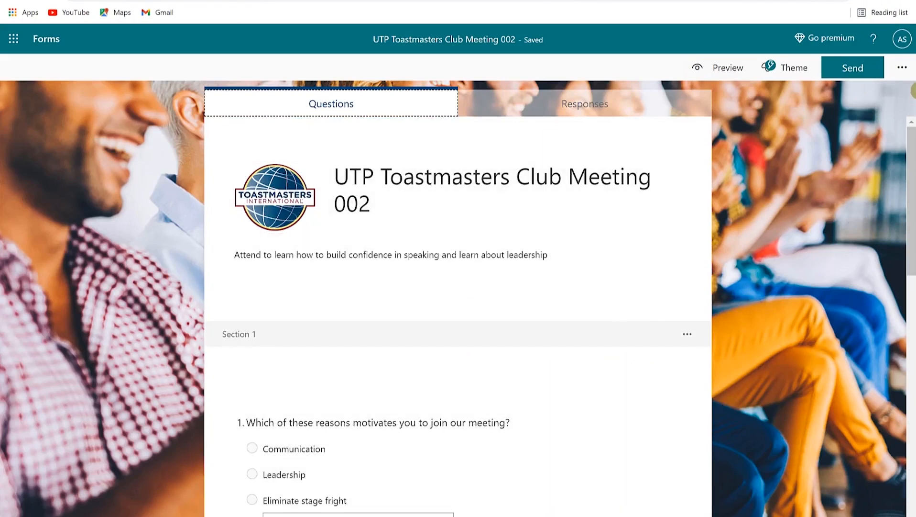
pyautogui.click(904, 67)
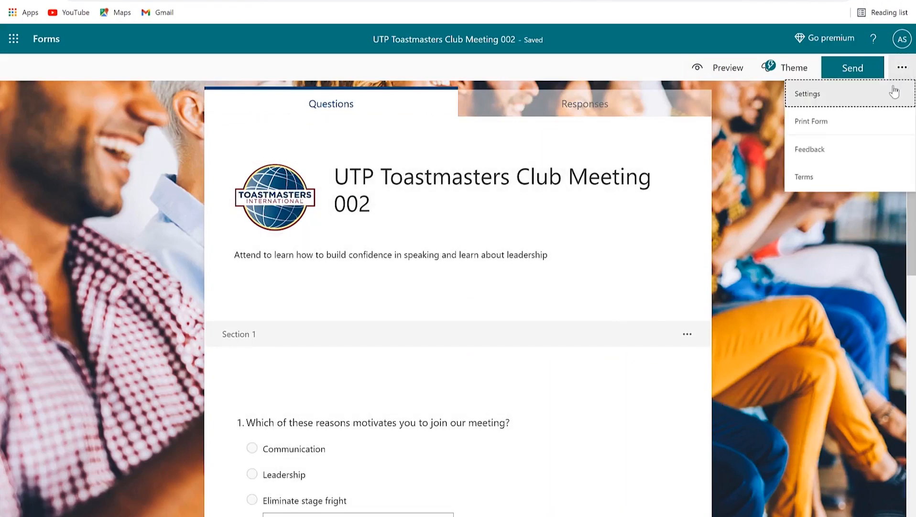
# Step: In form Settings, keep Accept responses on and enable per-response email notification and a custom thank-you message
pyautogui.click(820, 94)
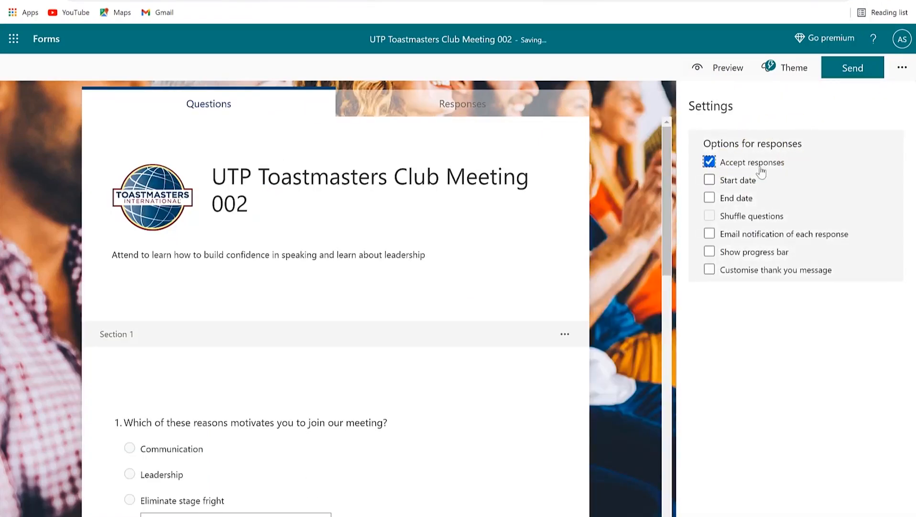
pyautogui.click(713, 164)
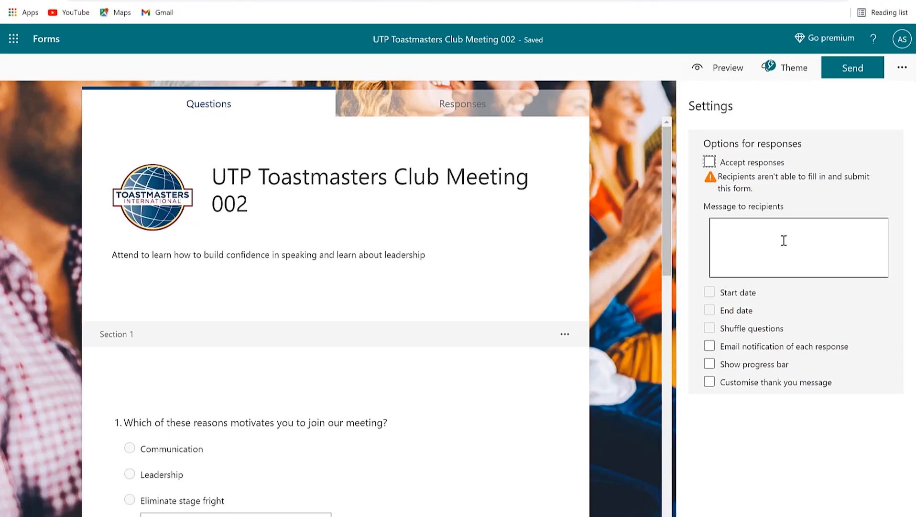
pyautogui.click(709, 163)
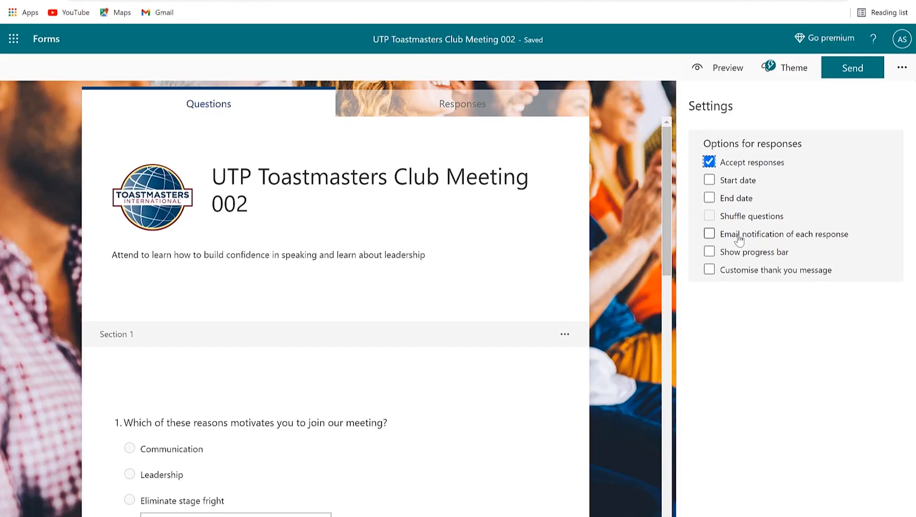
pyautogui.click(710, 234)
pyautogui.click(711, 271)
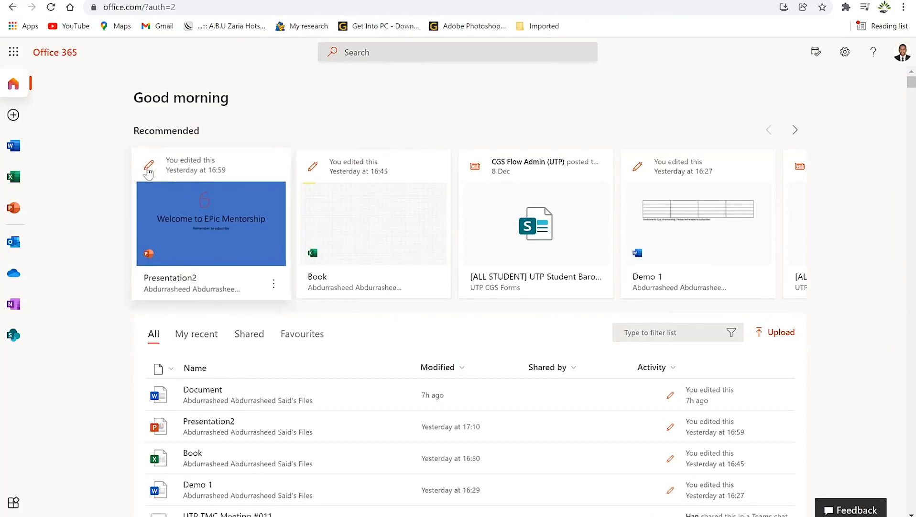
# Step: From the Word start page, browse the More templates gallery and start a New blank document
pyautogui.click(16, 151)
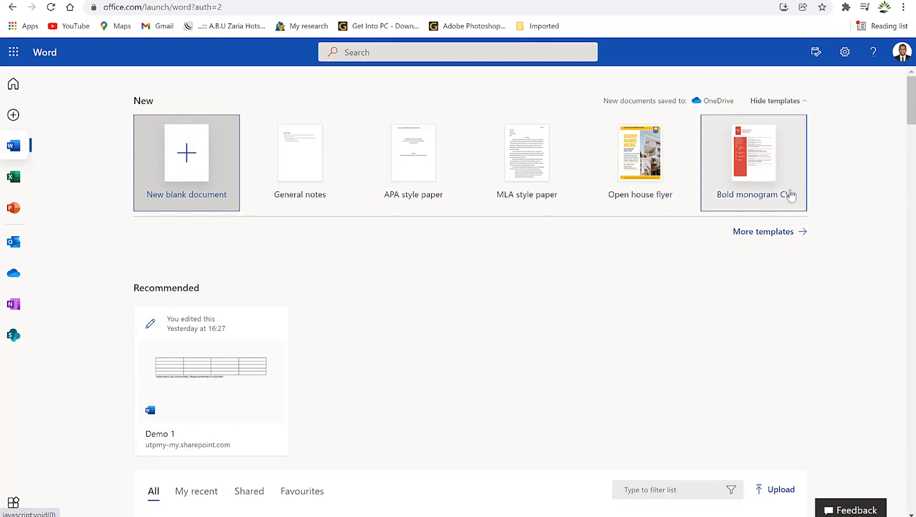
pyautogui.click(765, 234)
pyautogui.scroll(-5, 577, 251)
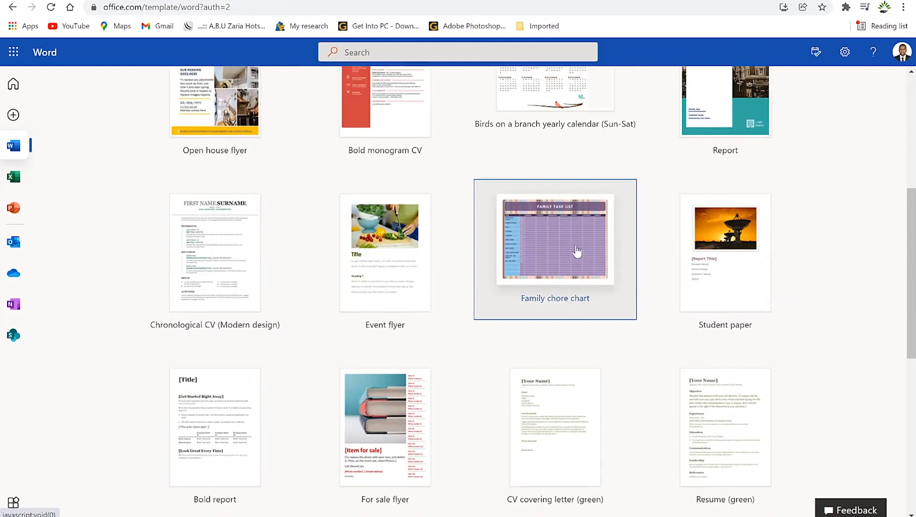
pyautogui.scroll(-5, 417, 210)
pyautogui.scroll(10, 416, 210)
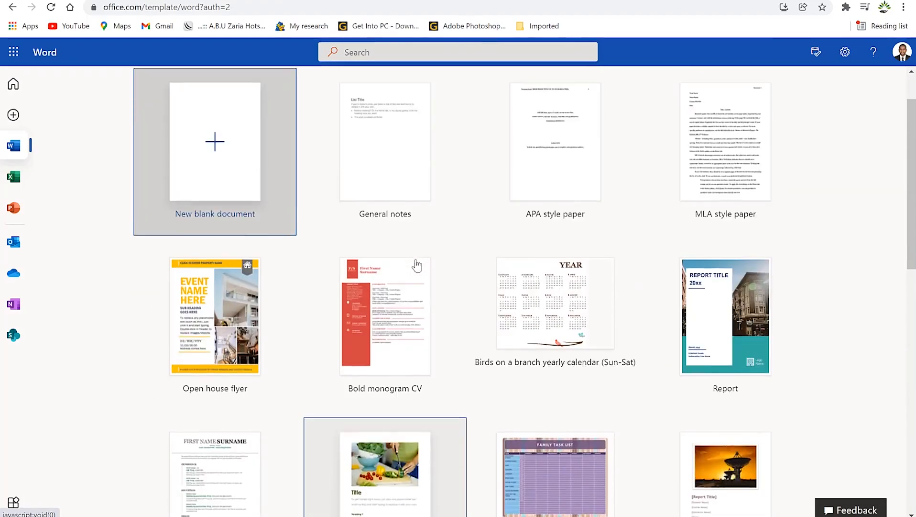
pyautogui.scroll(-12, 319, 261)
pyautogui.scroll(9, 325, 267)
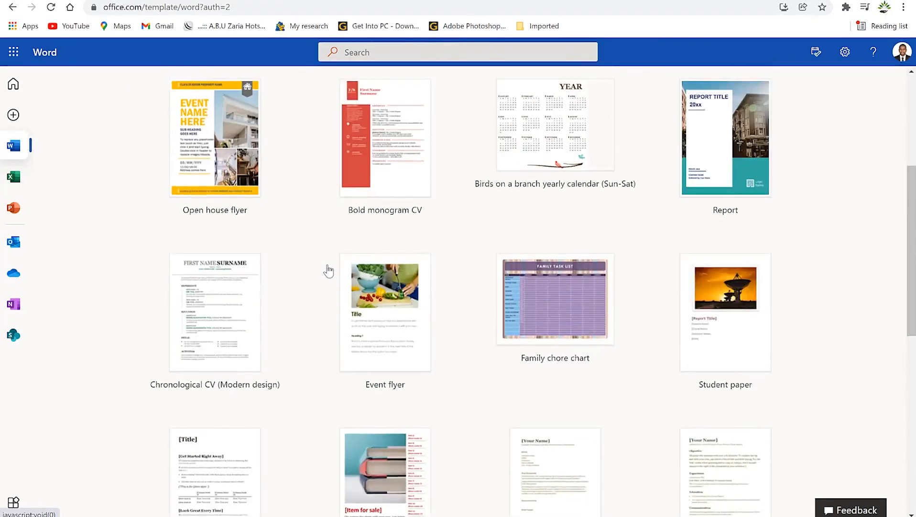
pyautogui.scroll(5, 328, 270)
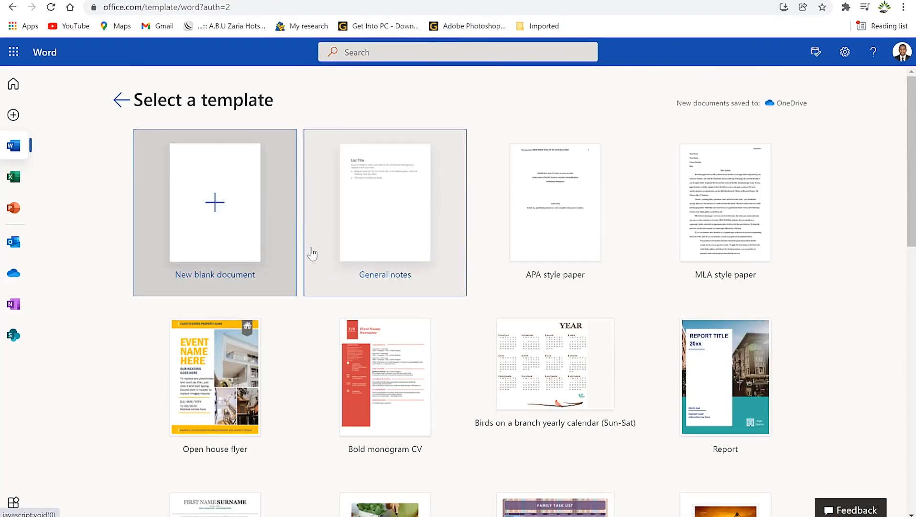
pyautogui.click(213, 200)
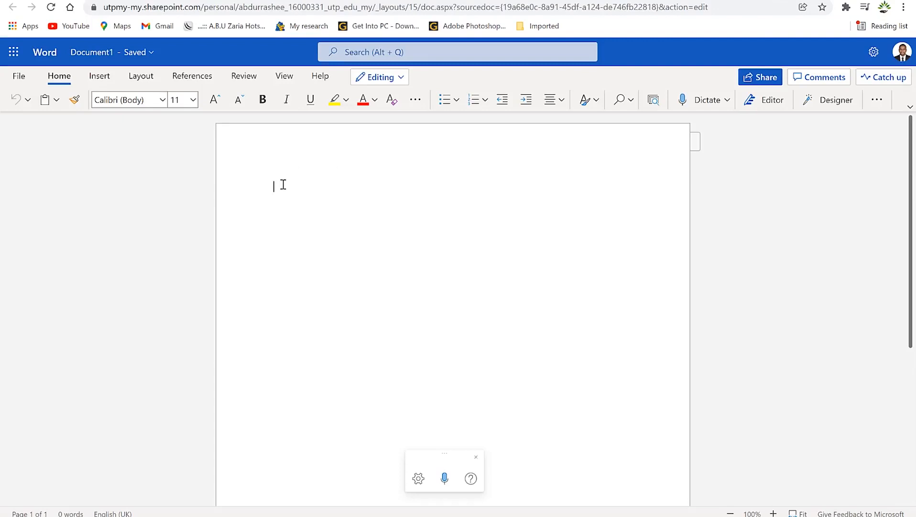
# Step: Paste the animal paragraph and rename the document 'Word demo 1', keeping its current location
pyautogui.write('animal, (kingdom Animalia), any of a group of multicellular eukaryotic organisms (i.e., as distinct from bacteria, their deoxyribonucleic acid, or DNA, is contained in a membrane-bound nucleus). They are thought to have evolved independently from the unicellular eukaryotes. Animals differ from members of the two other kingdoms of multicellular eukaryotes, the plants (Plantae) and the fungi (Mycota), in fundamental variations in morphology and physiology. This is largely because animals have developed muscles and hence mobility, a characteristic that has stimulated the further development of tissues and organ systems.')
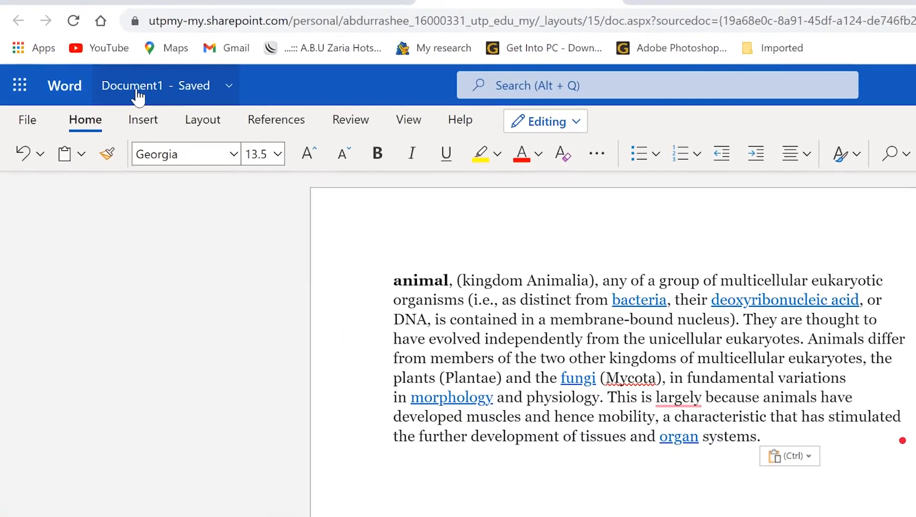
pyautogui.click(137, 93)
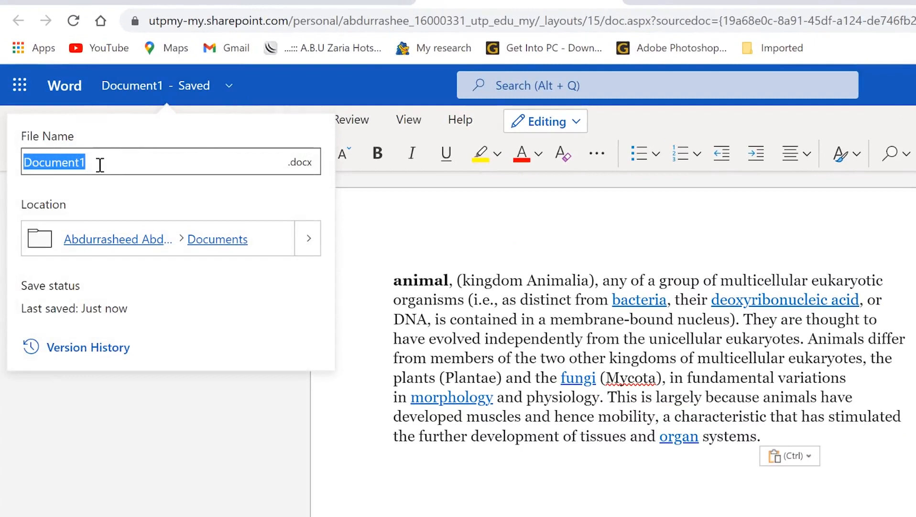
pyautogui.write('W')
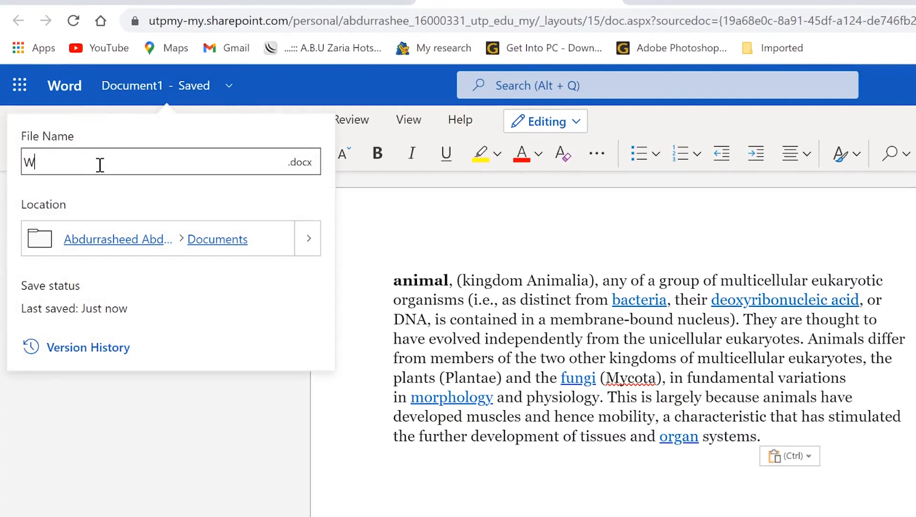
pyautogui.write('ord demo 1')
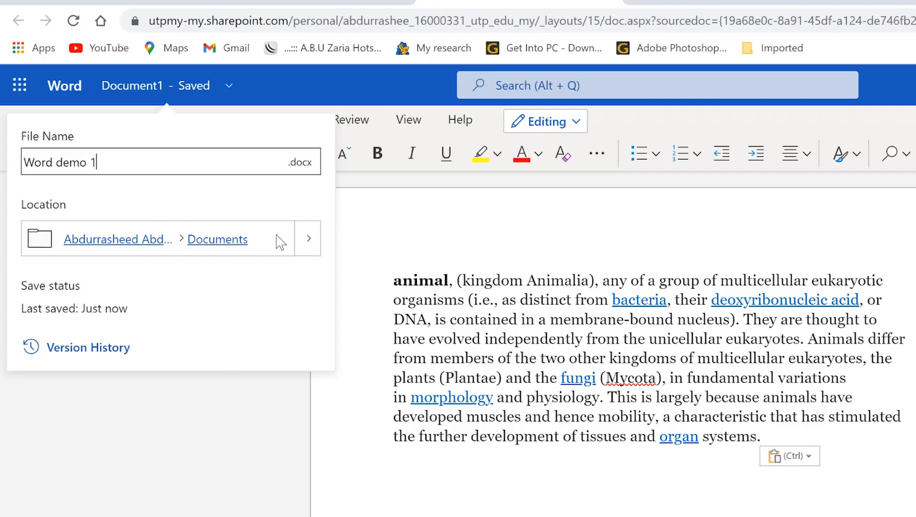
pyautogui.click(308, 240)
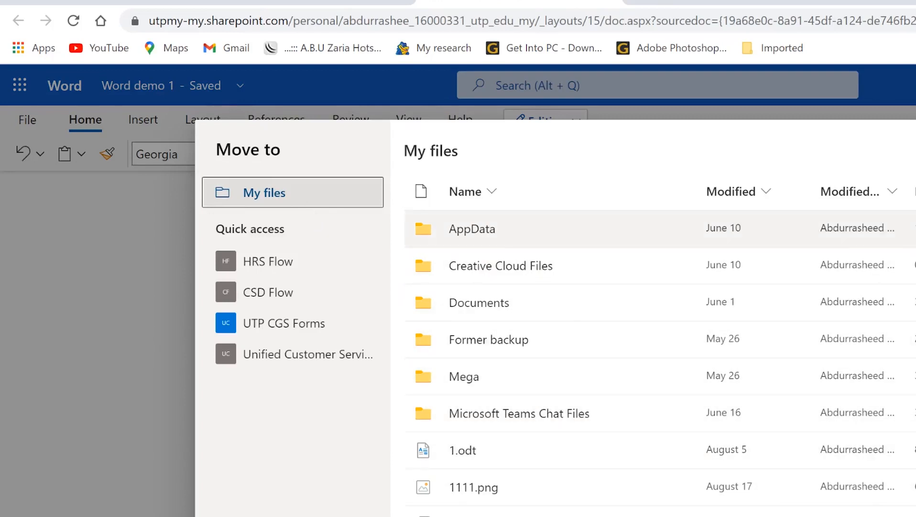
pyautogui.press('Escape')
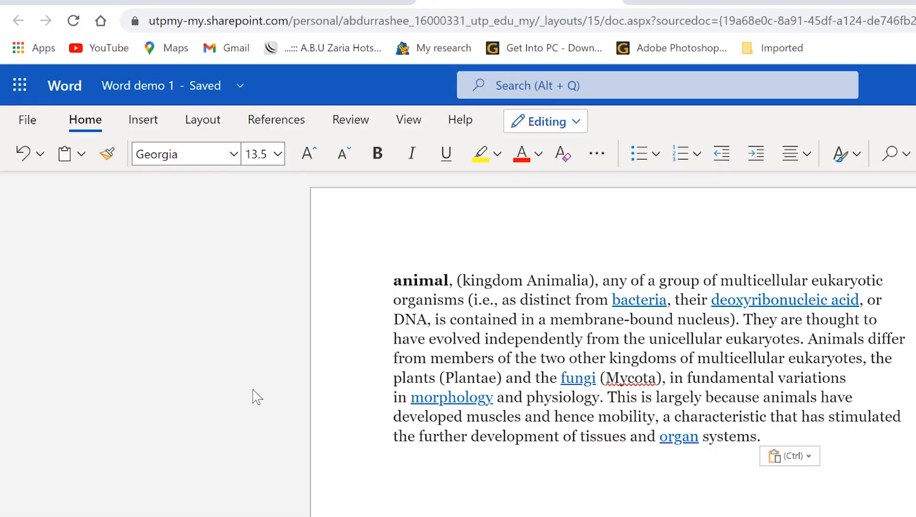
pyautogui.click(426, 340)
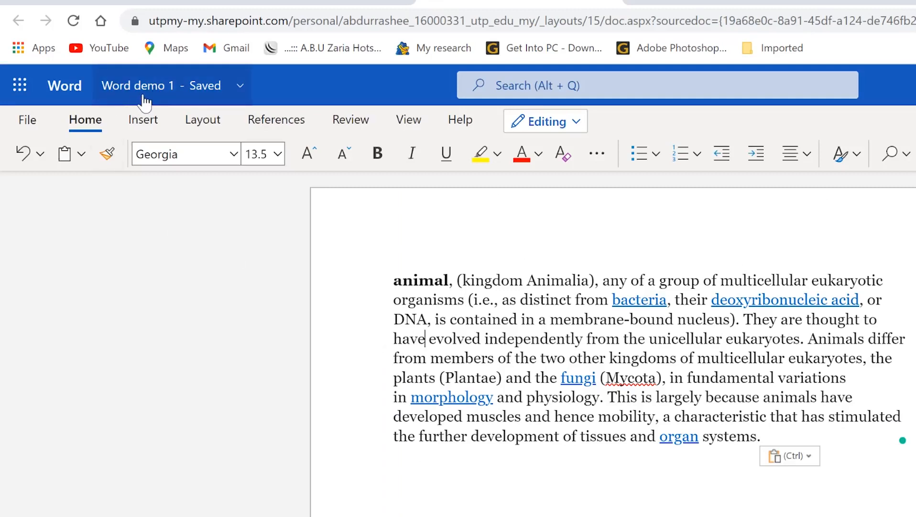
pyautogui.click(586, 85)
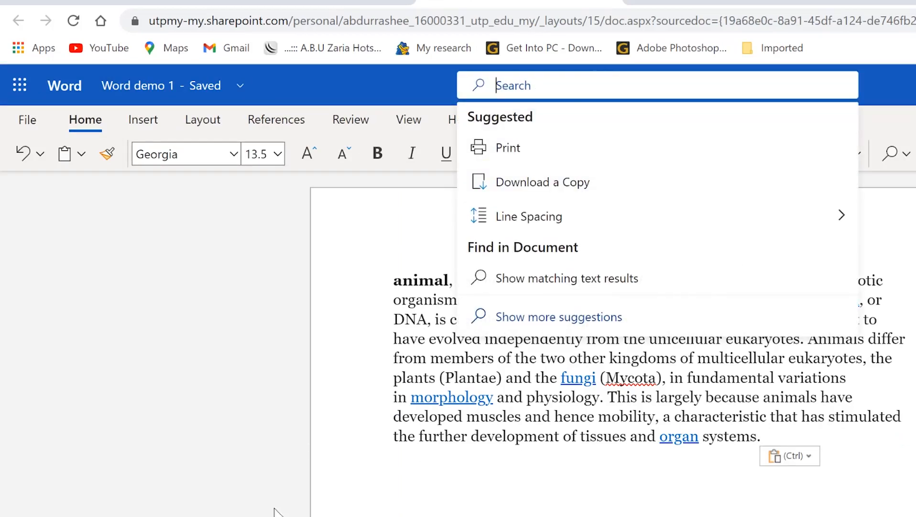
pyautogui.click(409, 515)
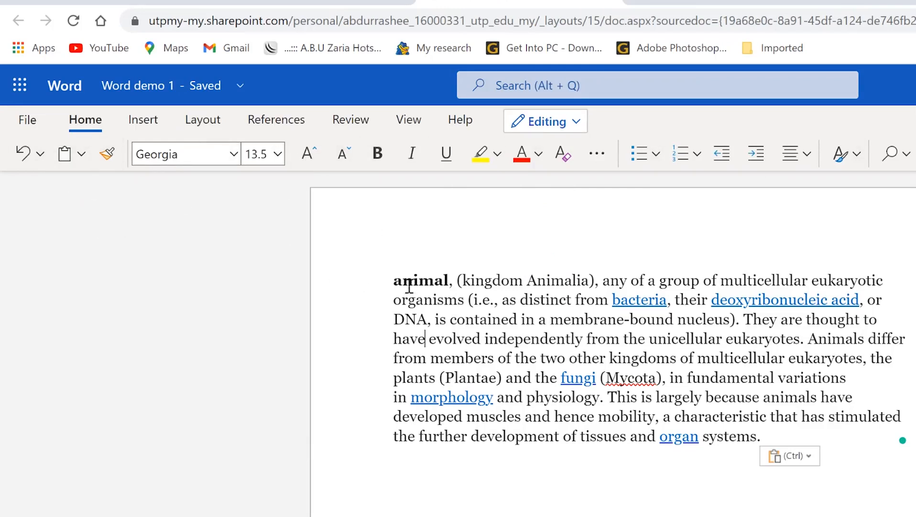
# Step: Make the paragraph's first four lines 11 pt, bold, italic, underlined, yellow-highlighted and red
pyautogui.moveTo(386, 282); pyautogui.dragTo(716, 339)
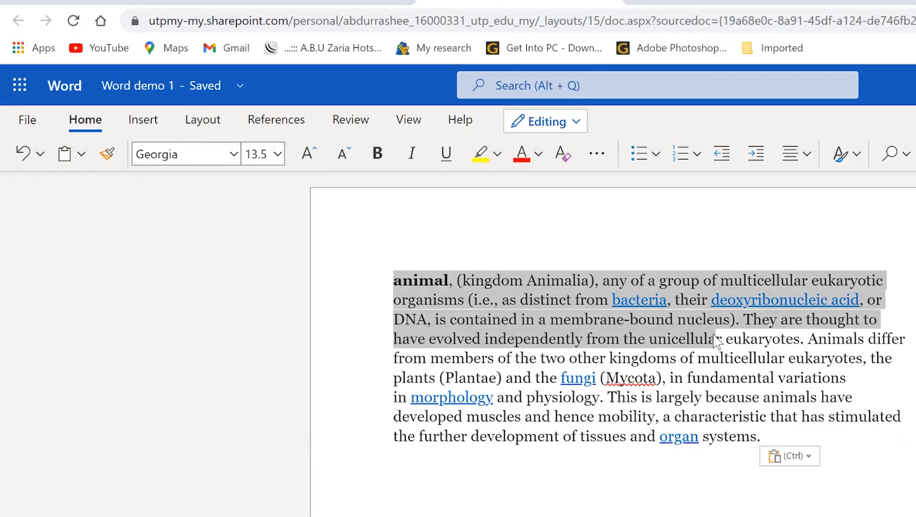
pyautogui.click(316, 157)
pyautogui.click(310, 156)
pyautogui.click(345, 160)
pyautogui.click(345, 160)
pyautogui.click(345, 161)
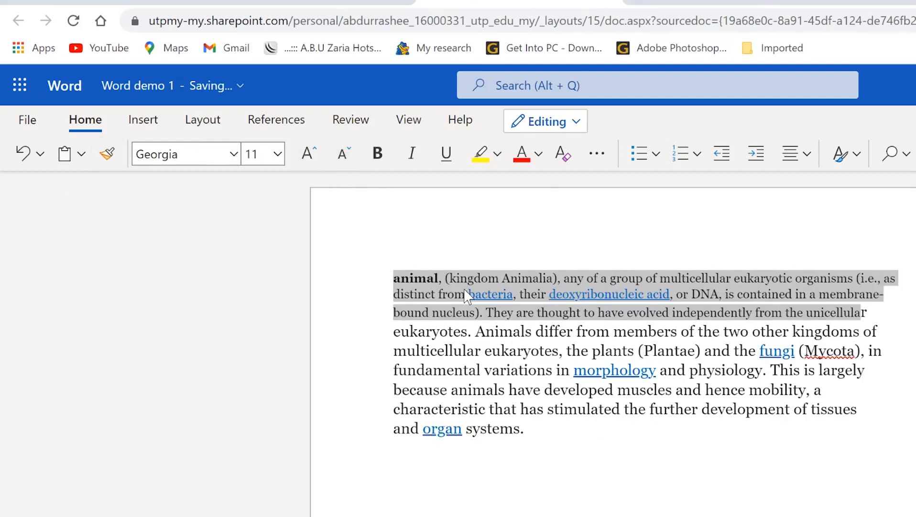
pyautogui.click(379, 154)
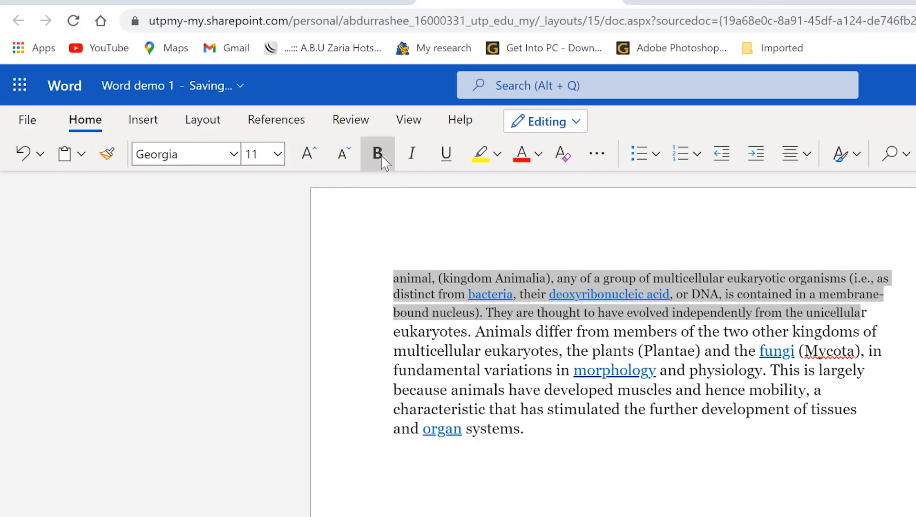
pyautogui.click(382, 156)
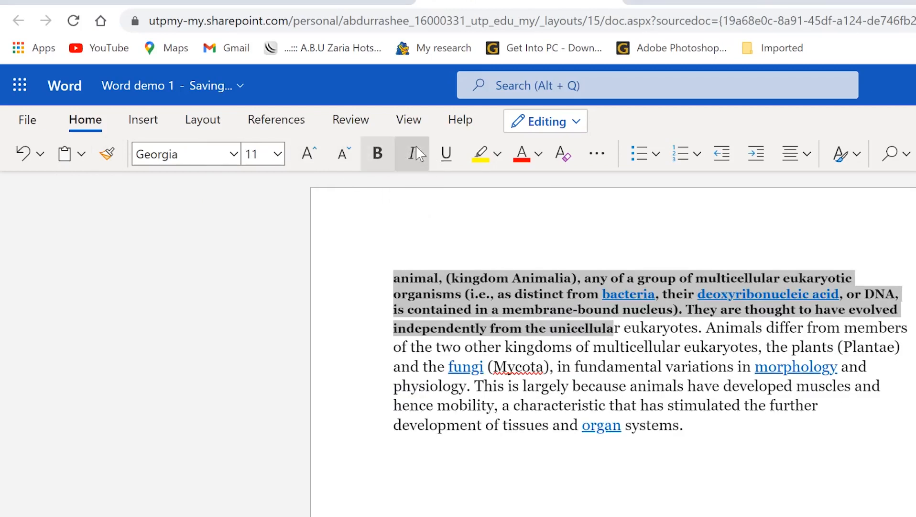
pyautogui.click(412, 154)
pyautogui.click(446, 153)
pyautogui.click(493, 156)
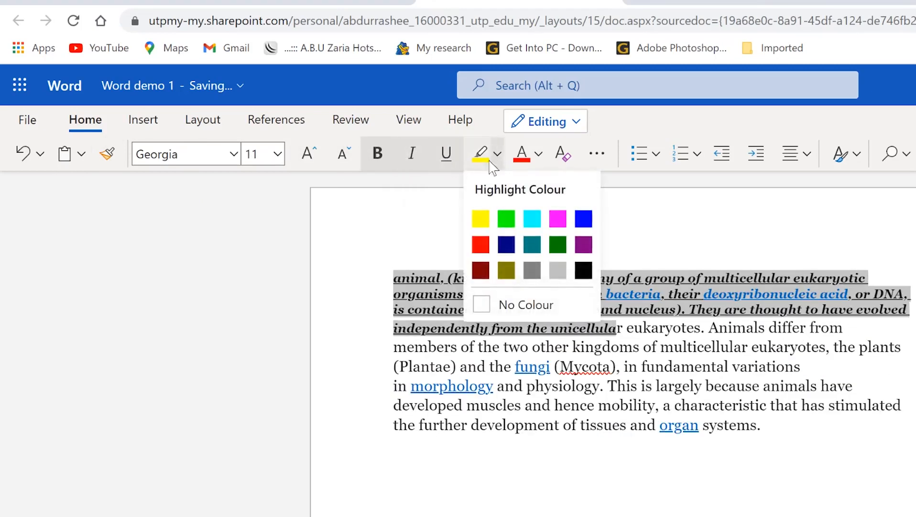
pyautogui.click(481, 219)
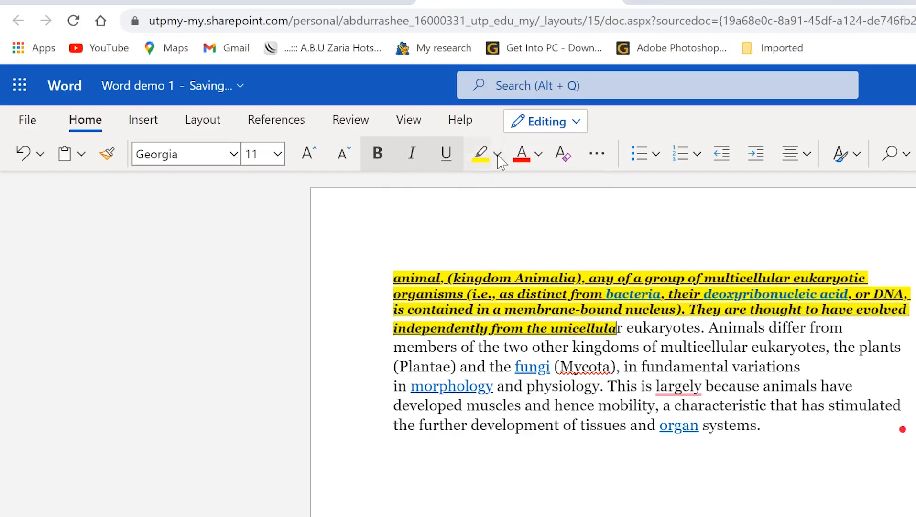
pyautogui.click(516, 158)
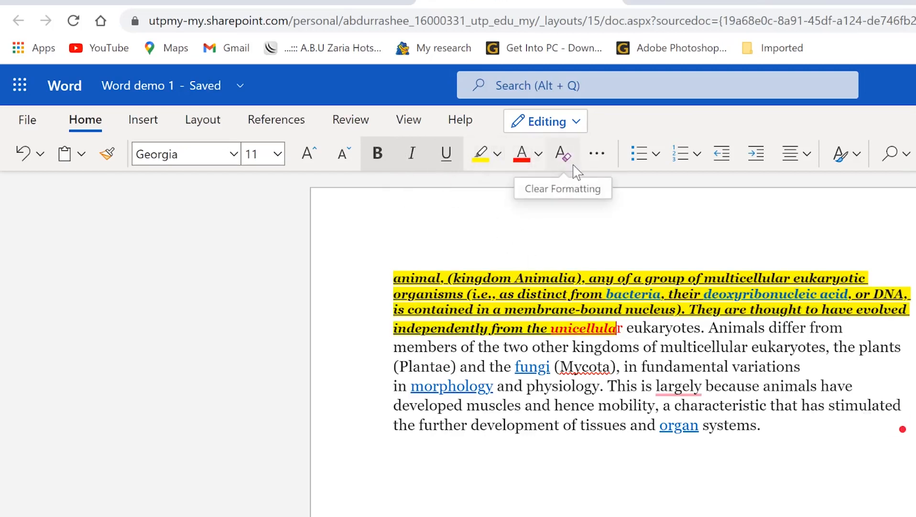
# Step: Justify the paragraph text, then look over the styles, find and Dictate options
pyautogui.click(596, 155)
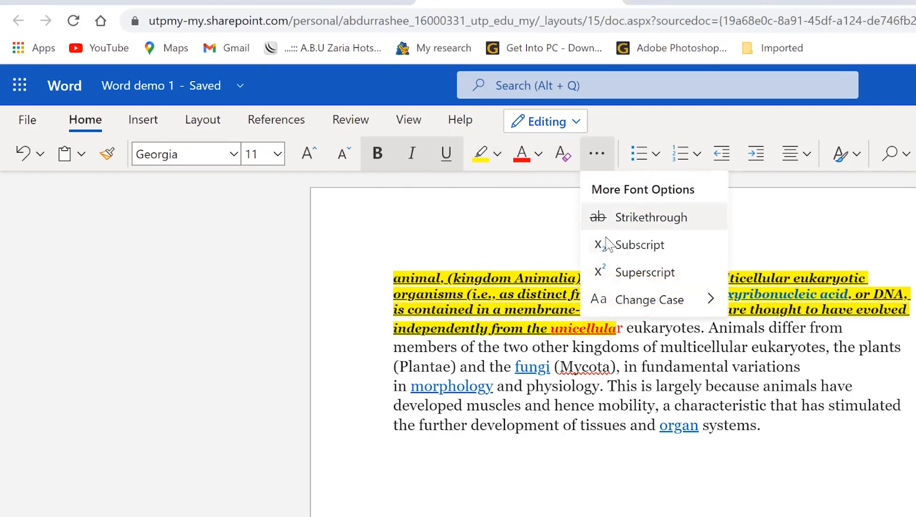
pyautogui.moveTo(619, 287)
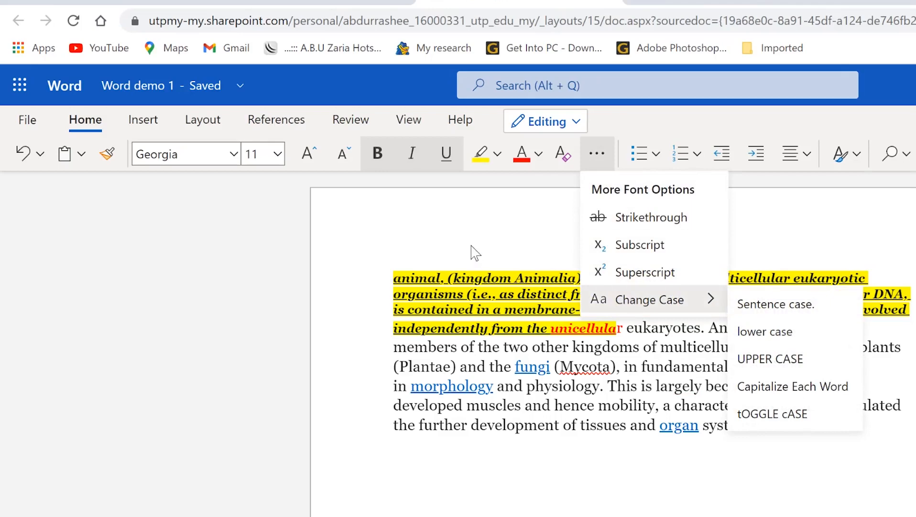
pyautogui.click(492, 252)
pyautogui.moveTo(841, 405); pyautogui.dragTo(483, 276)
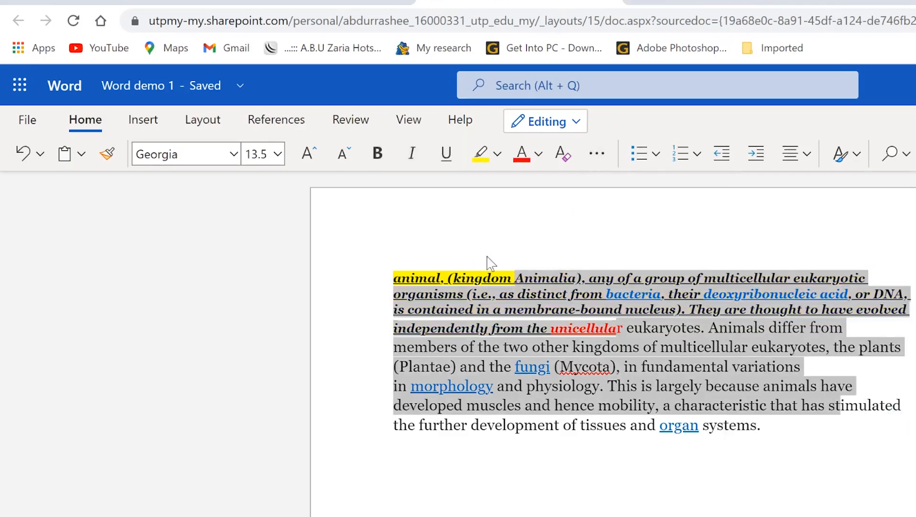
pyautogui.click(790, 154)
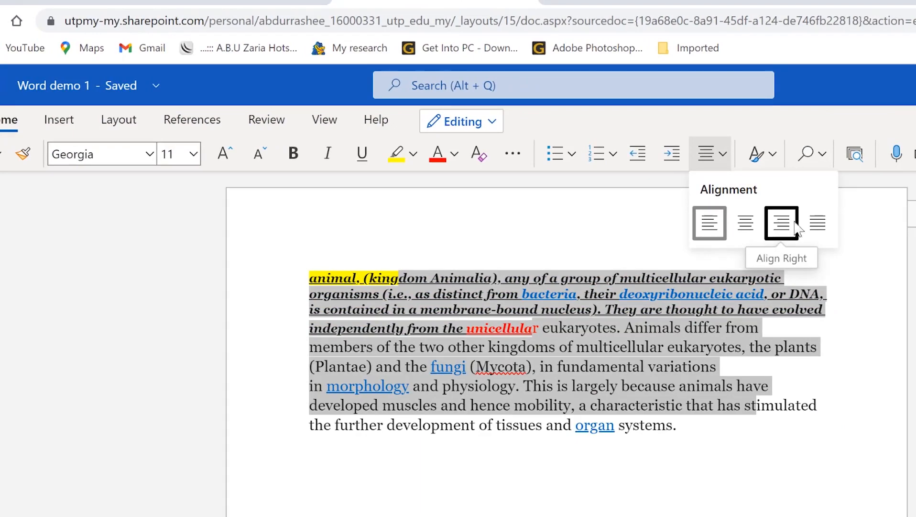
pyautogui.click(817, 223)
pyautogui.click(771, 154)
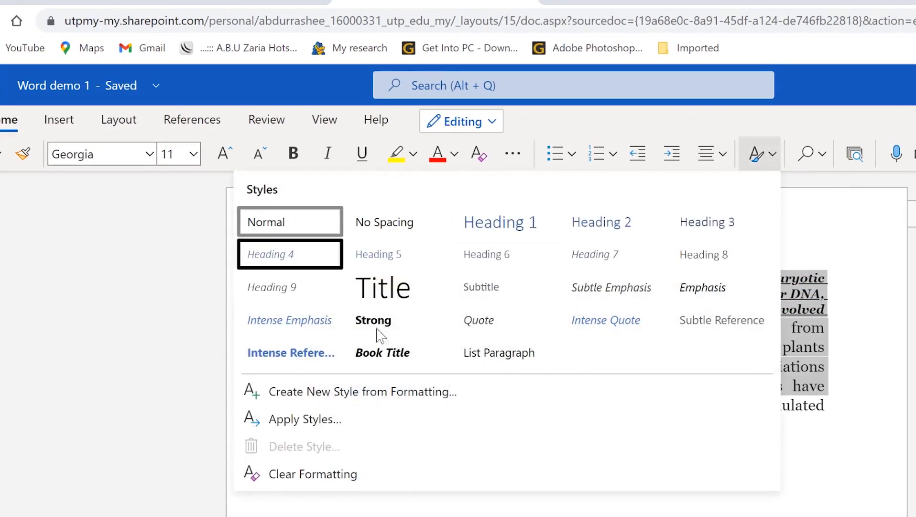
pyautogui.click(826, 152)
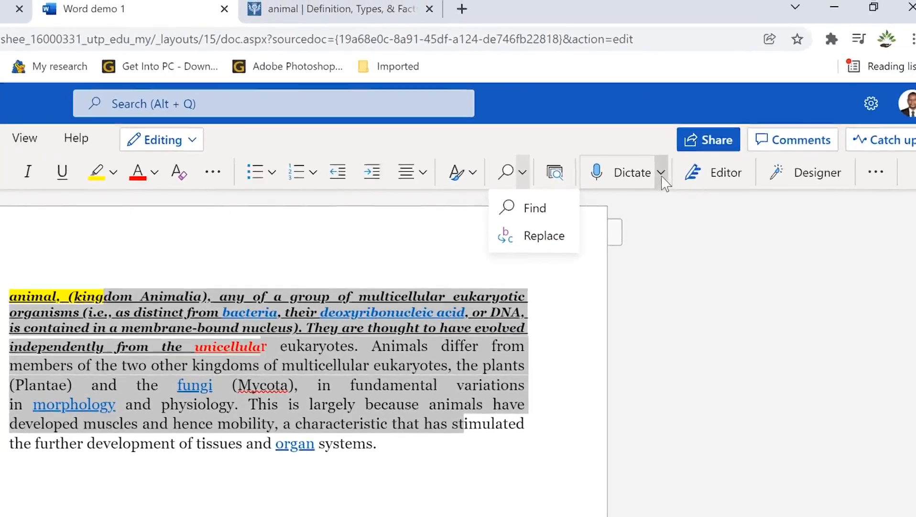
pyautogui.click(915, 154)
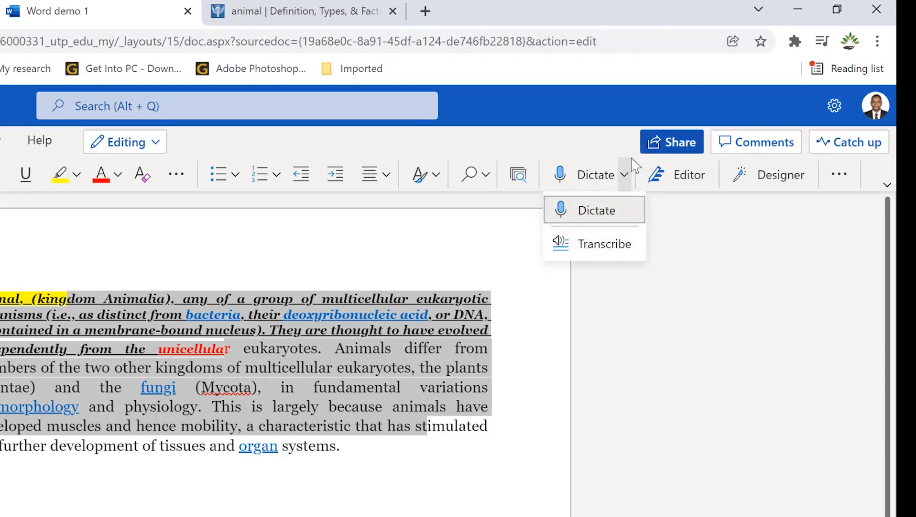
# Step: Start Dictate with microphone access and dictate 'Hello and welcome to epic mentorship' on a new line
pyautogui.click(621, 211)
pyautogui.click(624, 178)
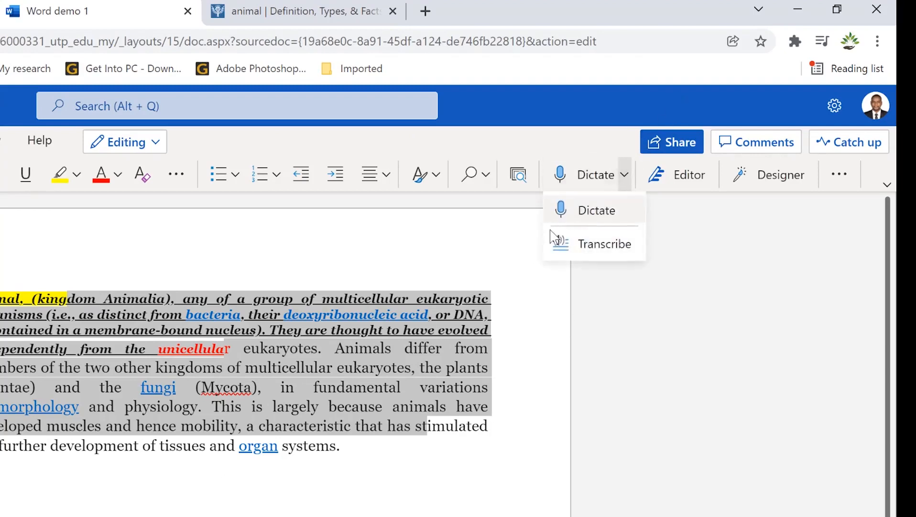
pyautogui.click(597, 209)
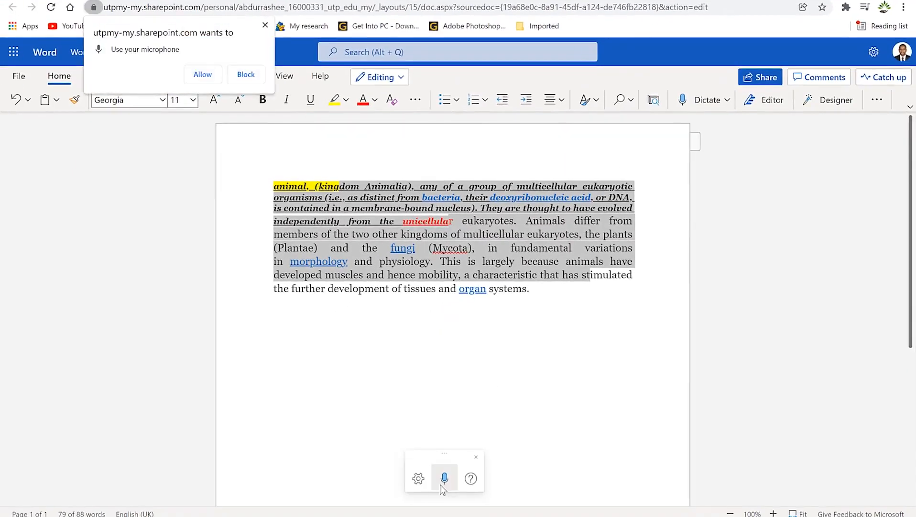
pyautogui.click(203, 75)
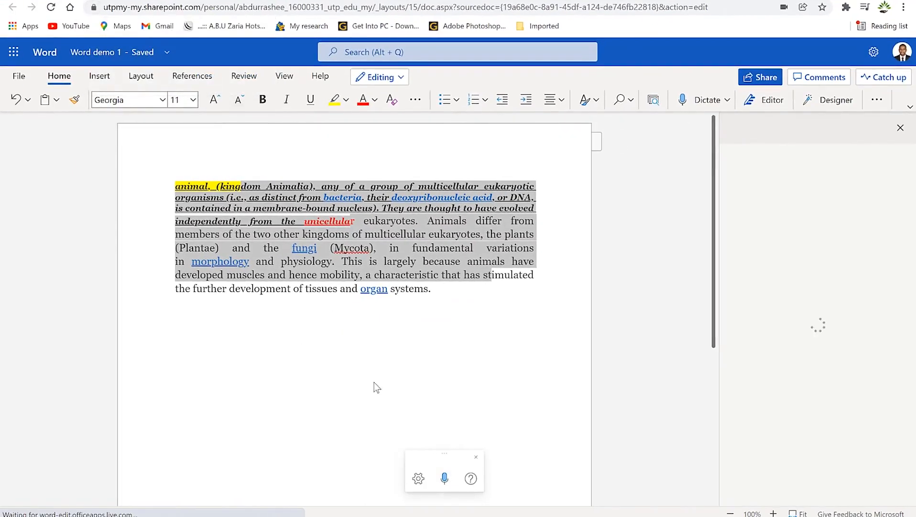
pyautogui.click(448, 288)
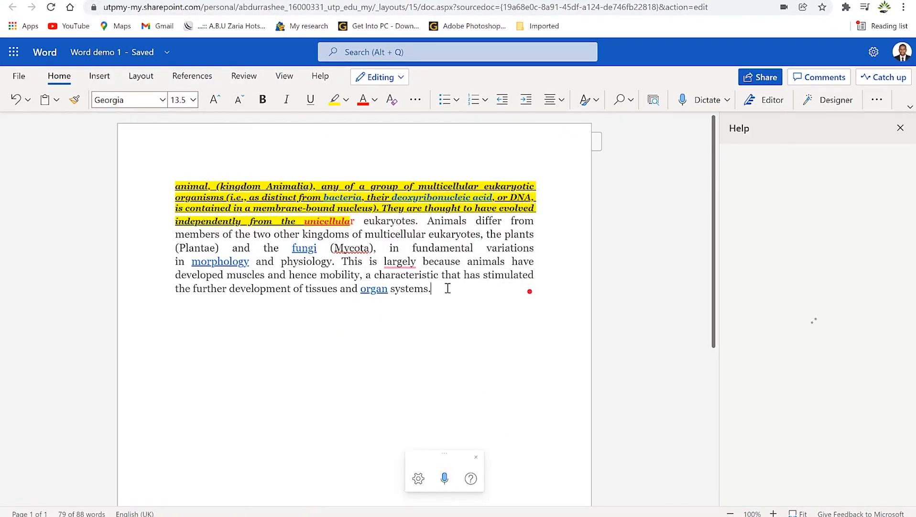
pyautogui.press('Return')
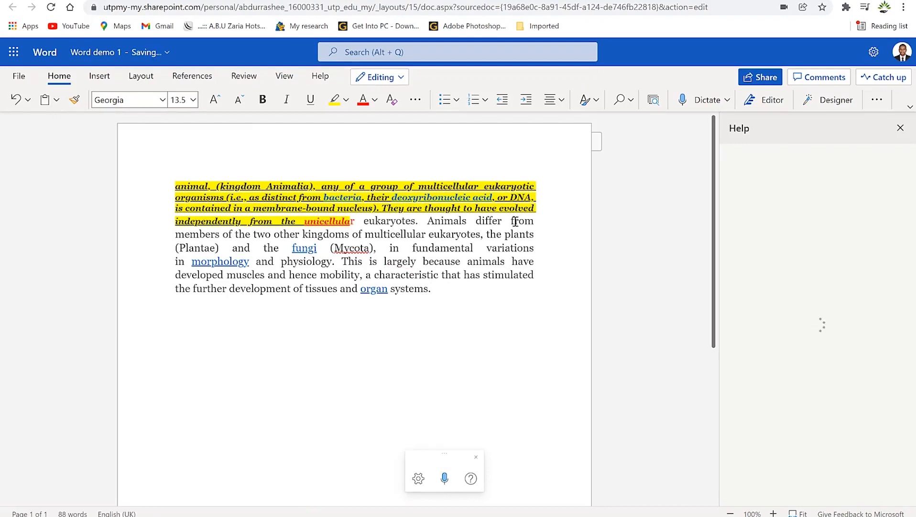
pyautogui.click(446, 479)
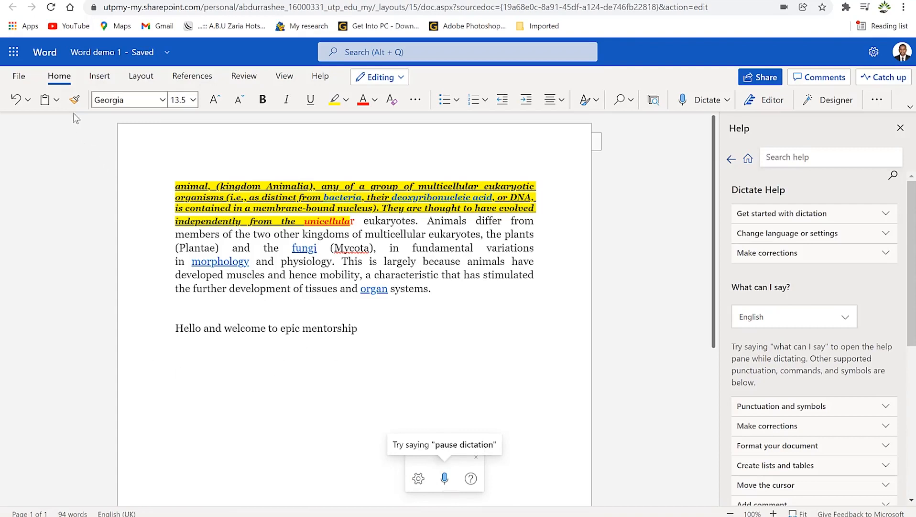
# Step: Use Format Painter to copy the dictated sentence's plain formatting onto the animal paragraph
pyautogui.moveTo(379, 330); pyautogui.dragTo(184, 330)
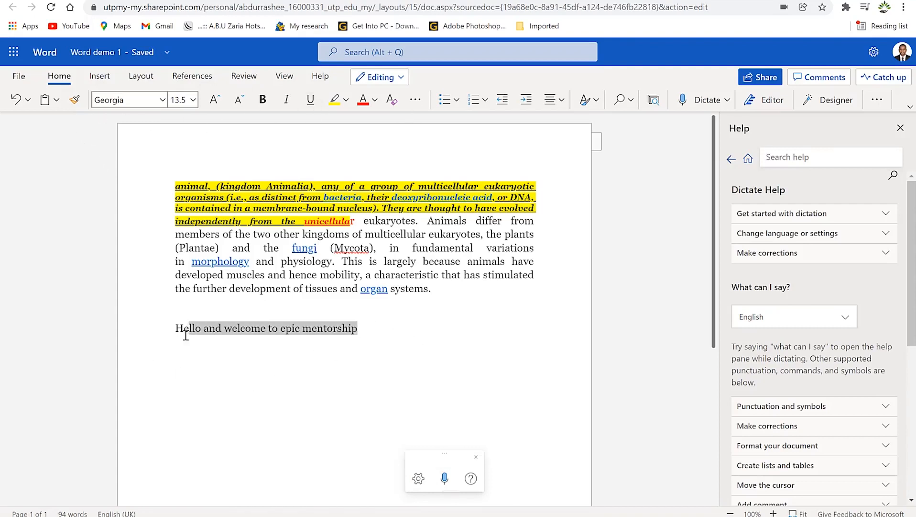
pyautogui.click(74, 100)
pyautogui.moveTo(447, 299); pyautogui.dragTo(168, 187)
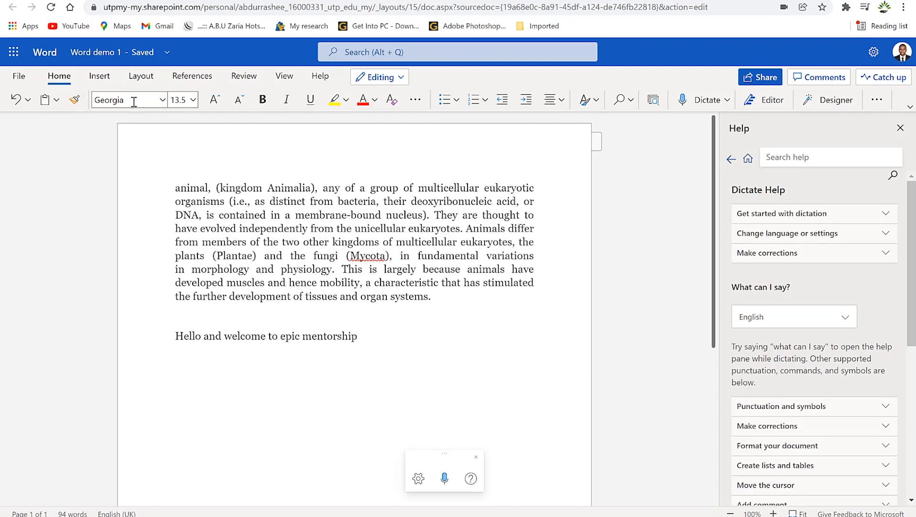
pyautogui.moveTo(277, 228); pyautogui.dragTo(226, 187)
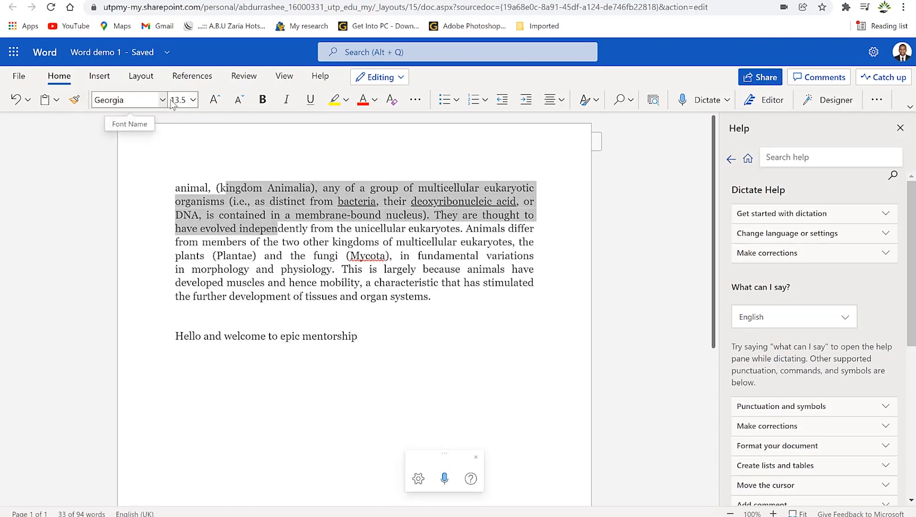
pyautogui.click(99, 75)
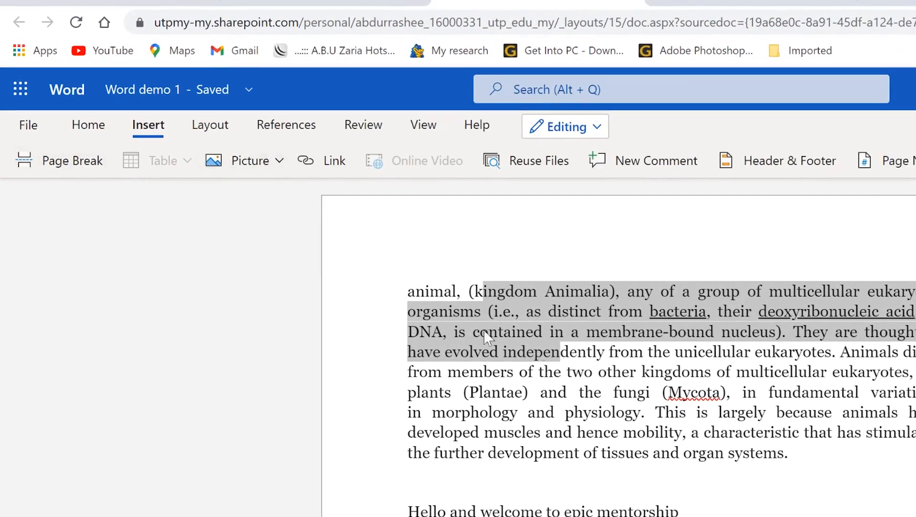
# Step: Insert a 4x4 table on the empty line below the animal paragraph
pyautogui.click(555, 470)
pyautogui.click(192, 166)
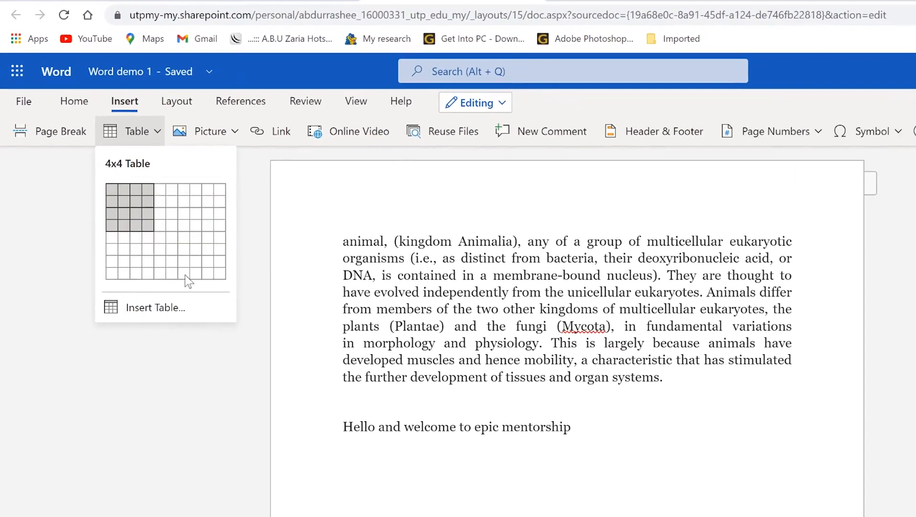
pyautogui.click(149, 225)
# Step: Split the table's first cell into two columns
pyautogui.click(222, 130)
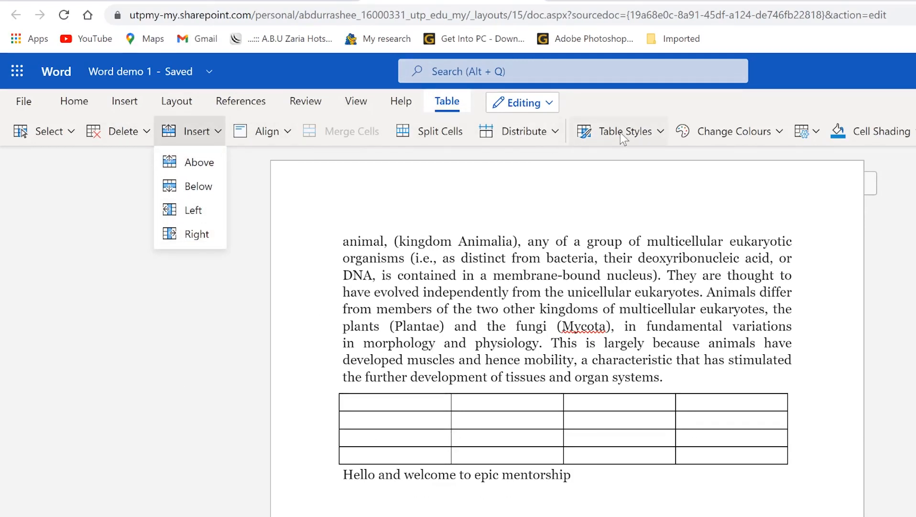
pyautogui.click(286, 132)
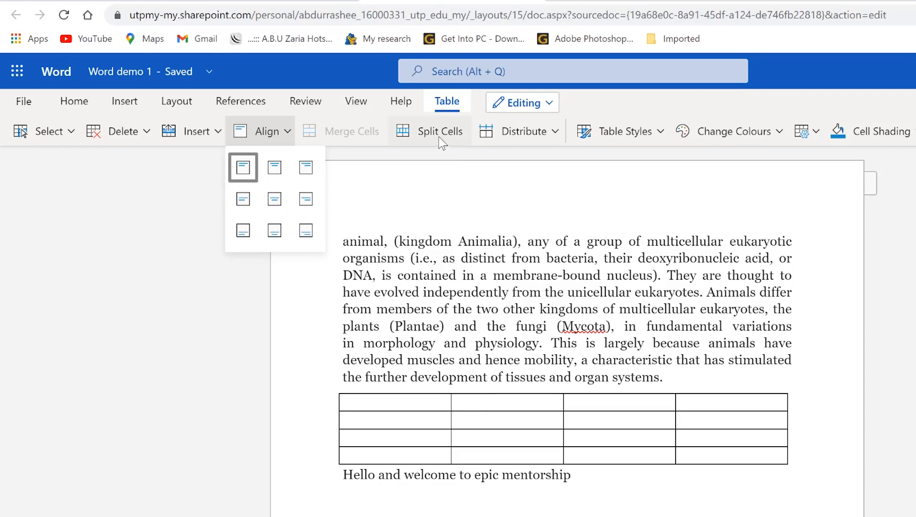
pyautogui.click(397, 402)
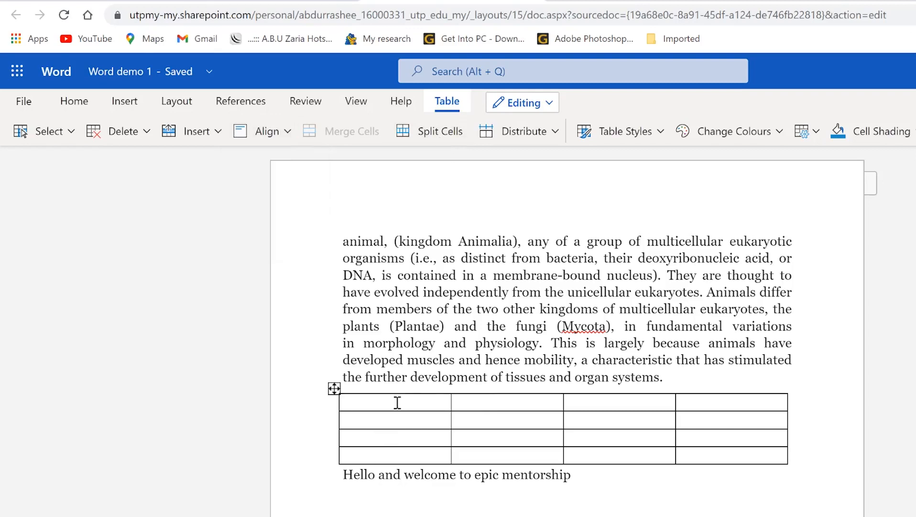
pyautogui.click(431, 131)
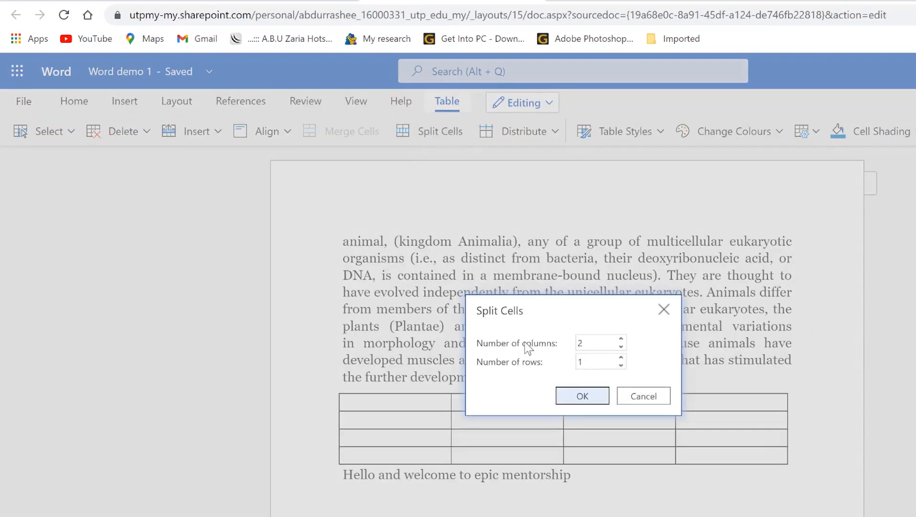
pyautogui.click(583, 396)
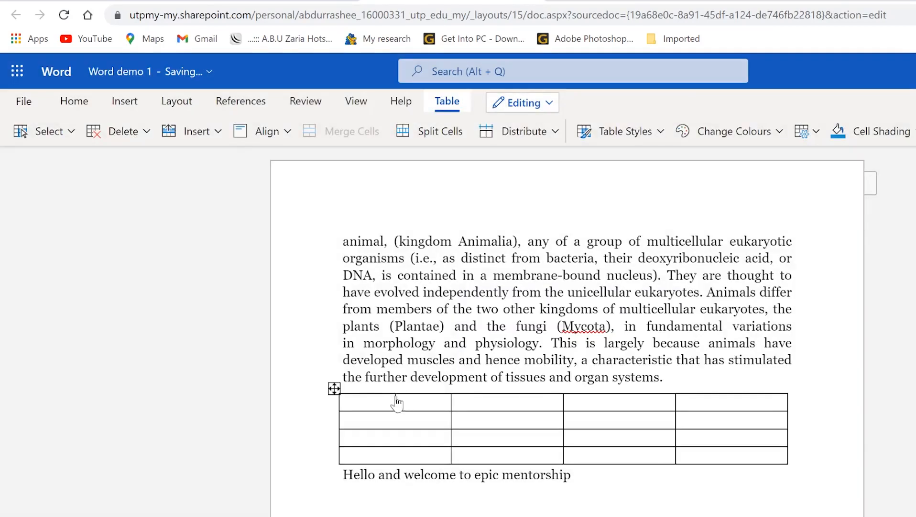
# Step: Apply the blue Grid Table style to the table
pyautogui.click(556, 135)
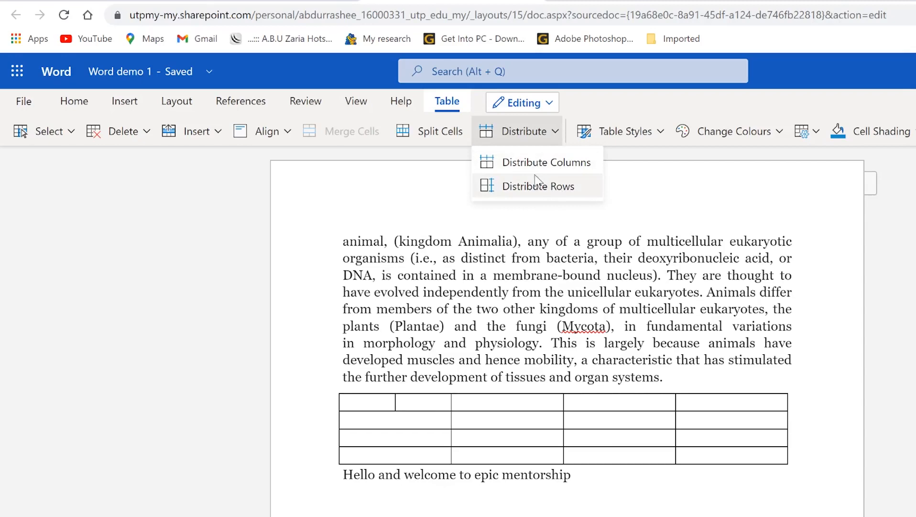
pyautogui.click(660, 135)
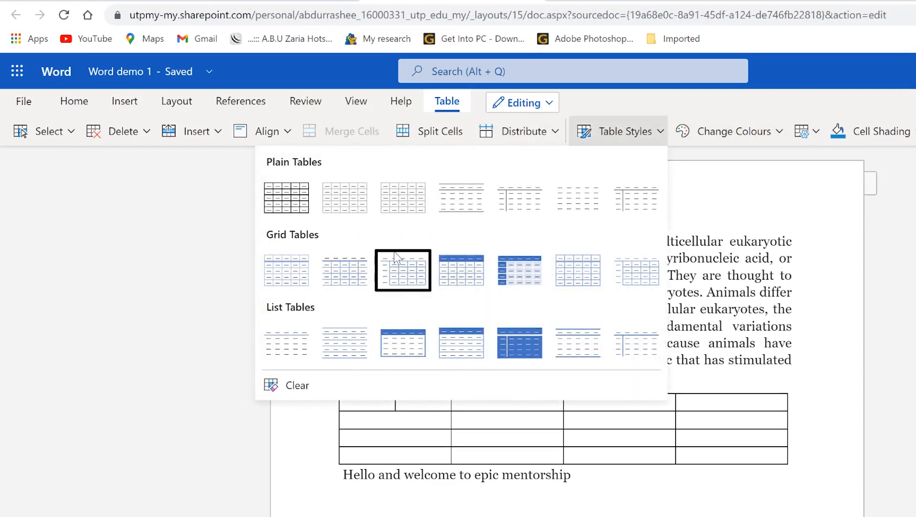
pyautogui.click(522, 271)
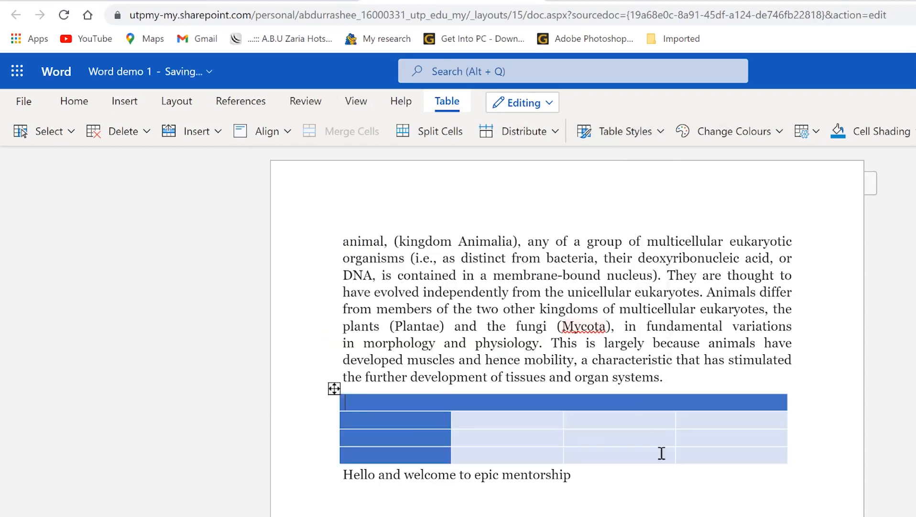
pyautogui.click(724, 480)
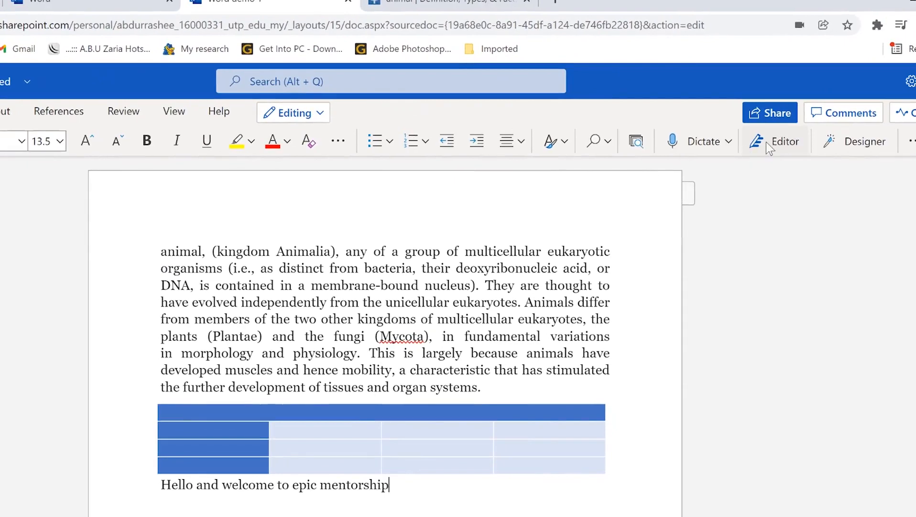
pyautogui.click(863, 143)
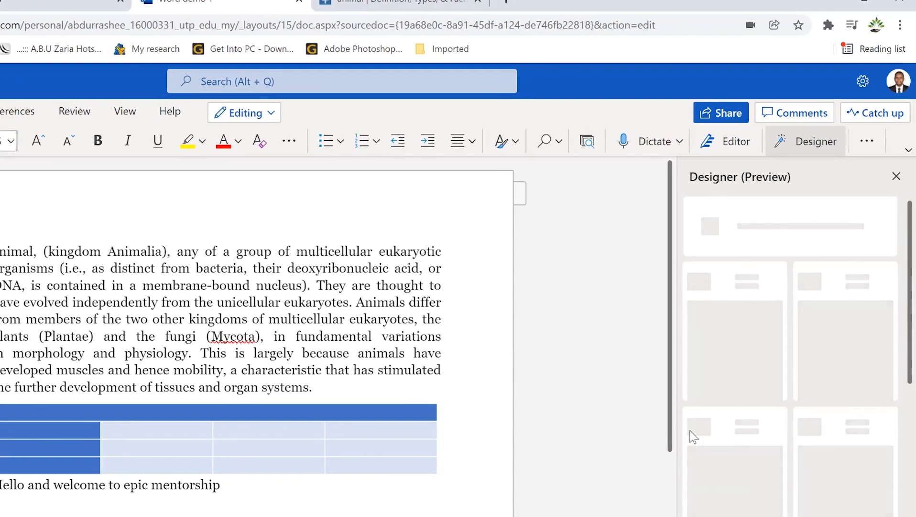
pyautogui.click(804, 146)
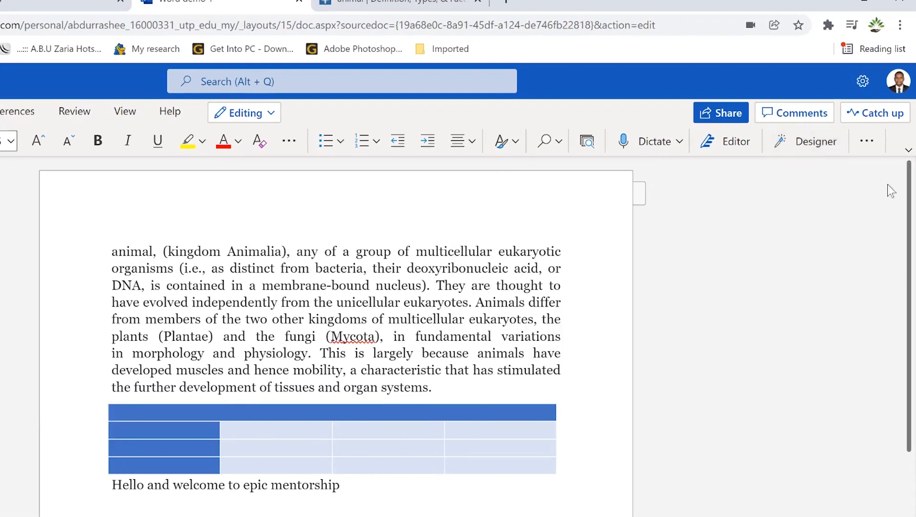
pyautogui.click(878, 141)
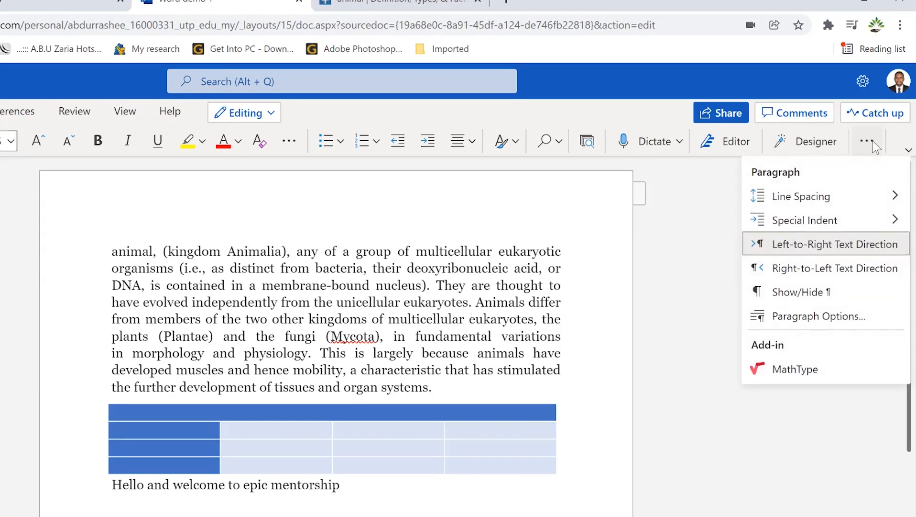
pyautogui.moveTo(804, 199)
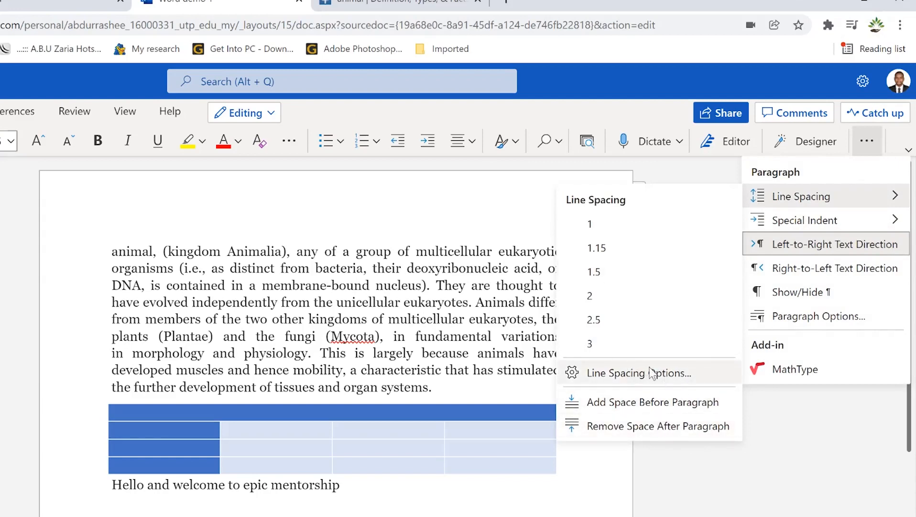
pyautogui.moveTo(794, 225)
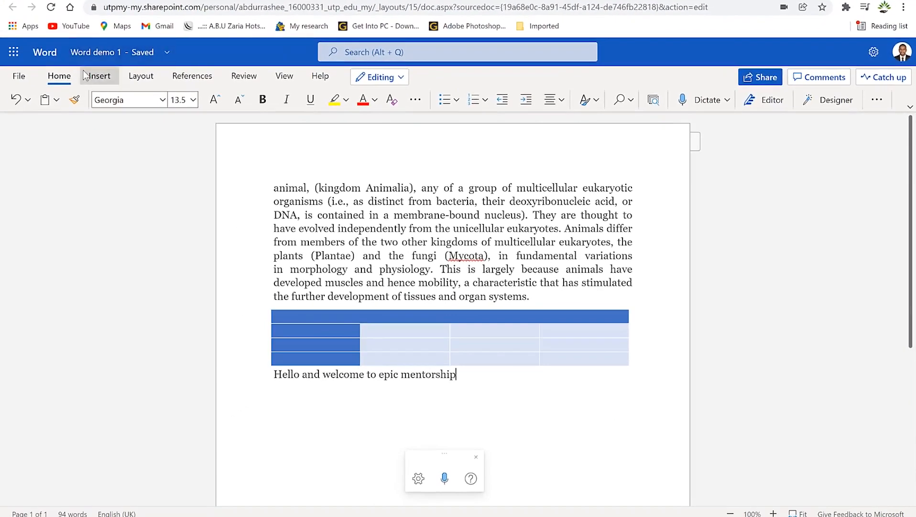
# Step: Search Online Pictures on Bing for 'anim' and insert the two-giraffes photo
pyautogui.click(69, 80)
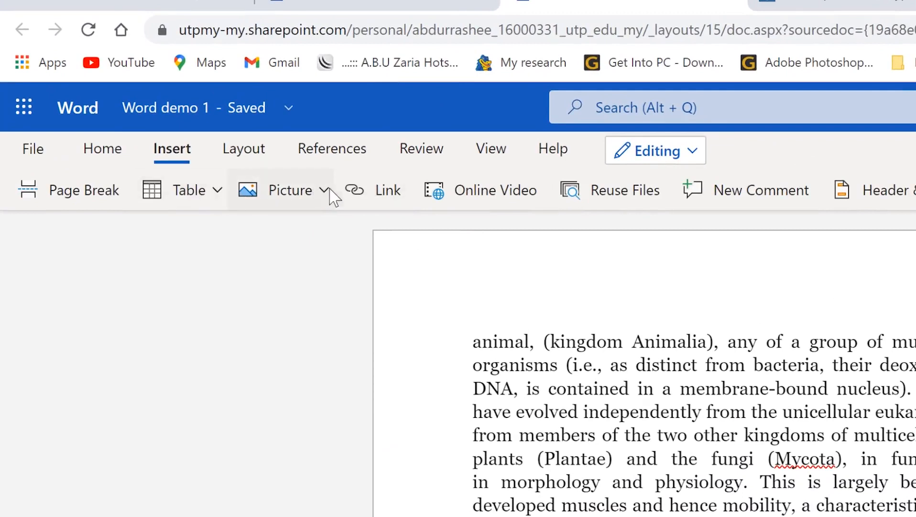
pyautogui.click(325, 190)
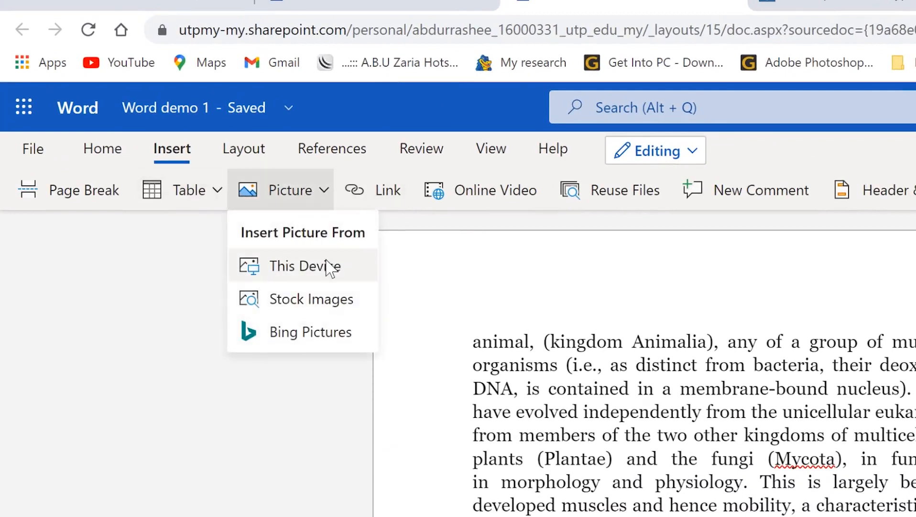
pyautogui.click(628, 514)
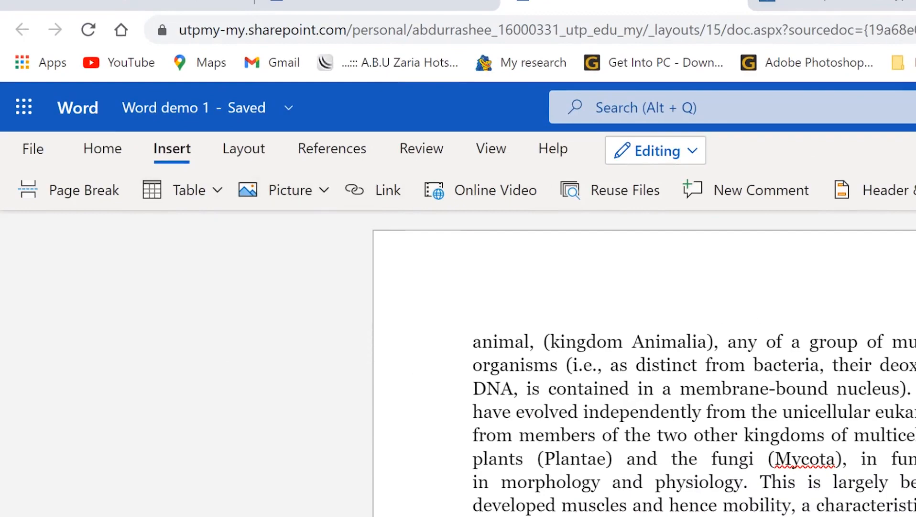
pyautogui.click(324, 191)
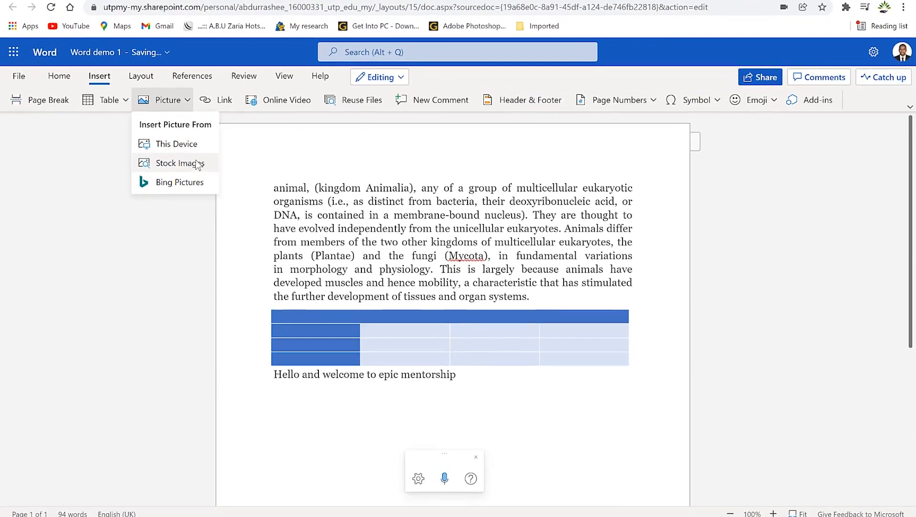
pyautogui.click(182, 182)
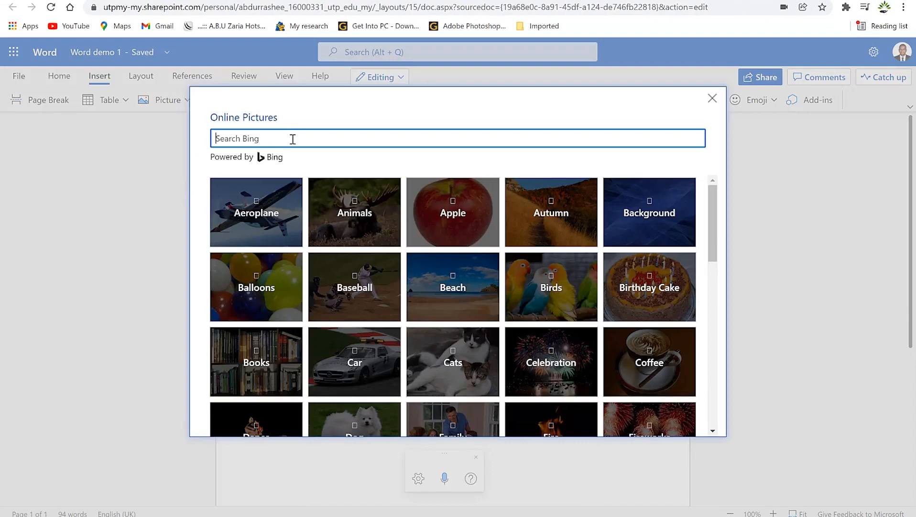
pyautogui.write('animals')
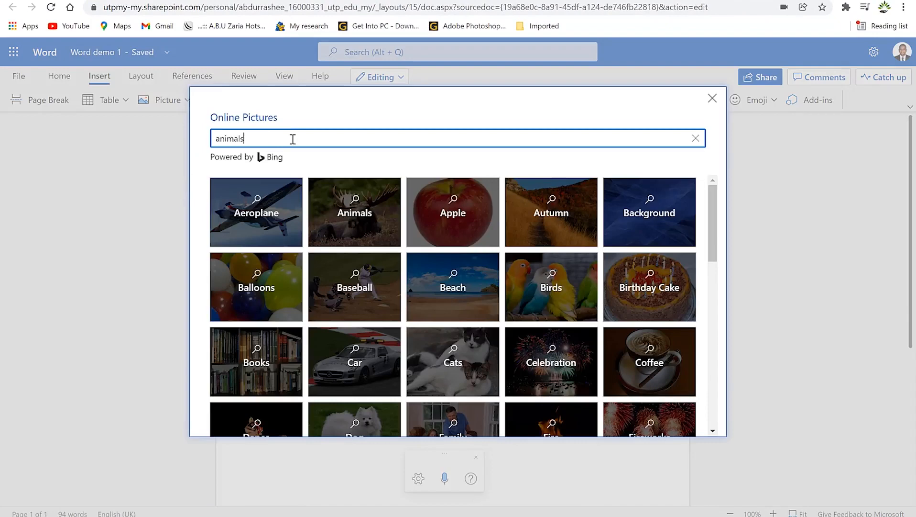
pyautogui.press('Return')
pyautogui.click(266, 253)
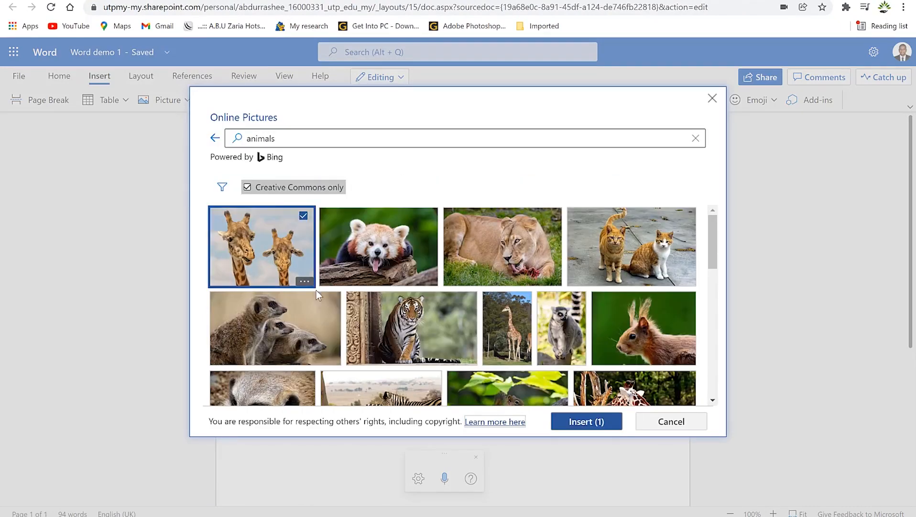
pyautogui.click(586, 421)
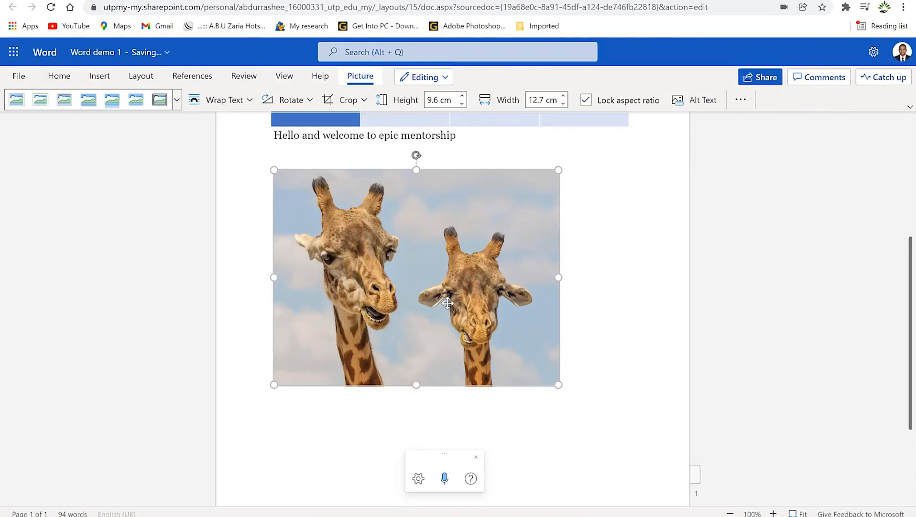
# Step: Resize the giraffe picture to 8.47 × 11.2 cm and wrap it behind text
pyautogui.moveTo(275, 383); pyautogui.dragTo(375, 359)
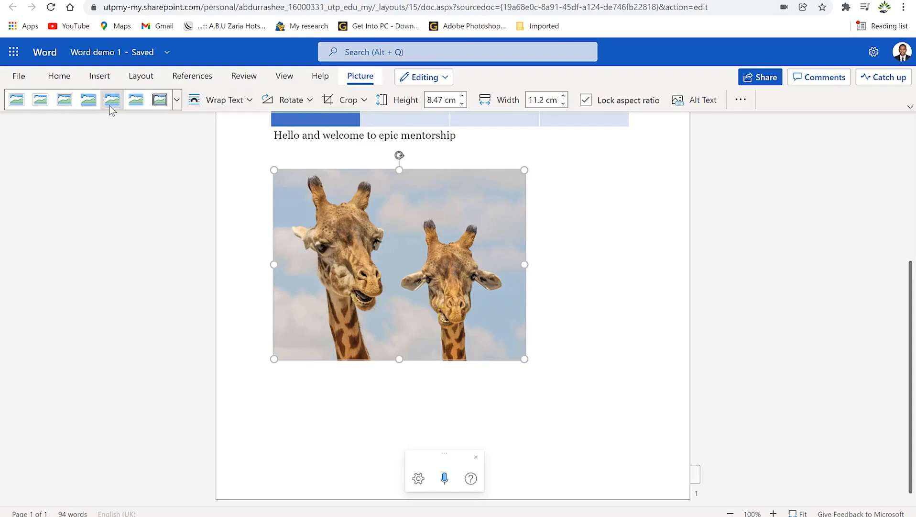
pyautogui.click(248, 101)
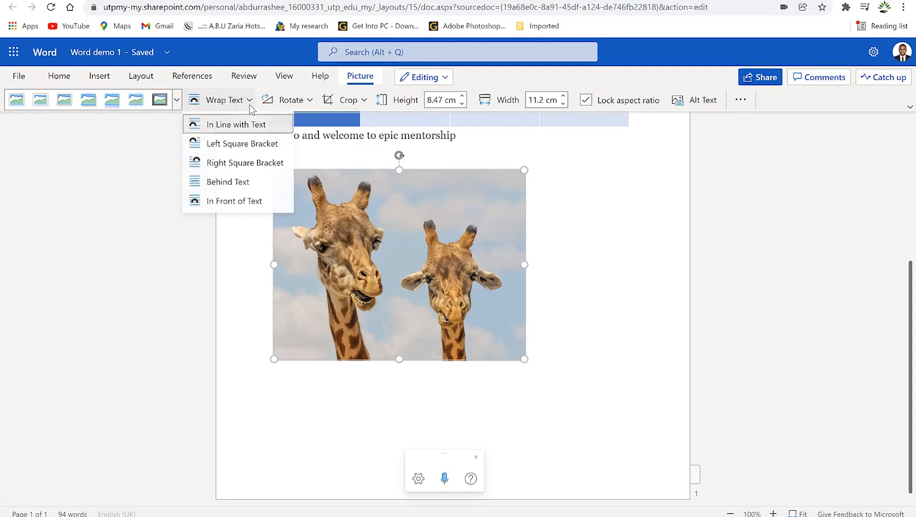
pyautogui.click(263, 182)
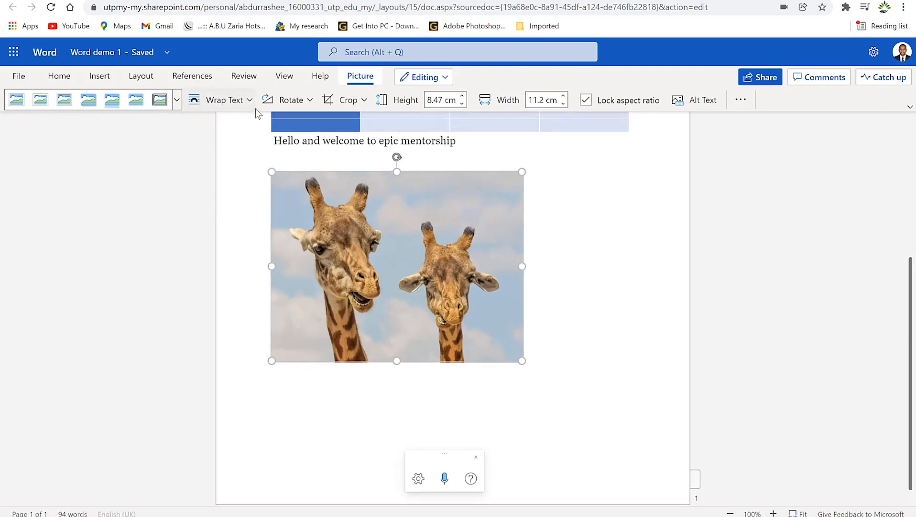
# Step: Rotate the picture left by 90°, flip it vertically, and enter crop mode
pyautogui.click(310, 109)
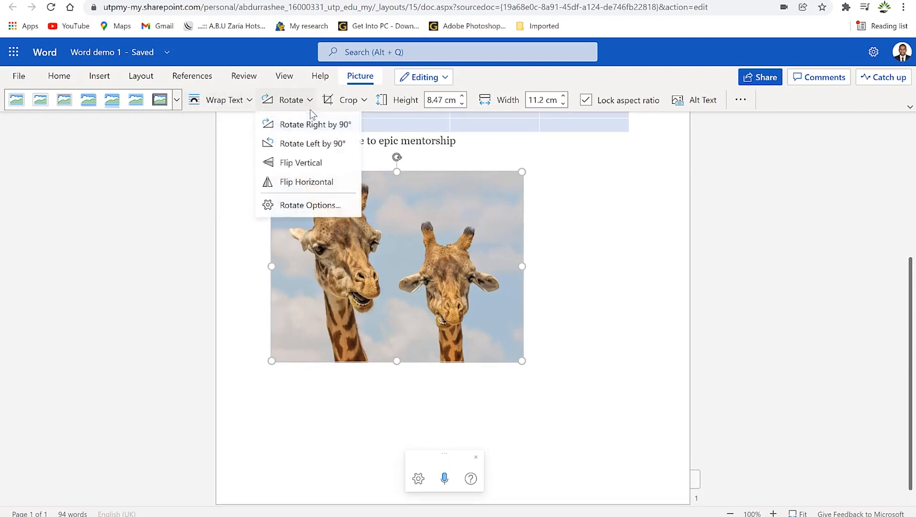
pyautogui.click(301, 143)
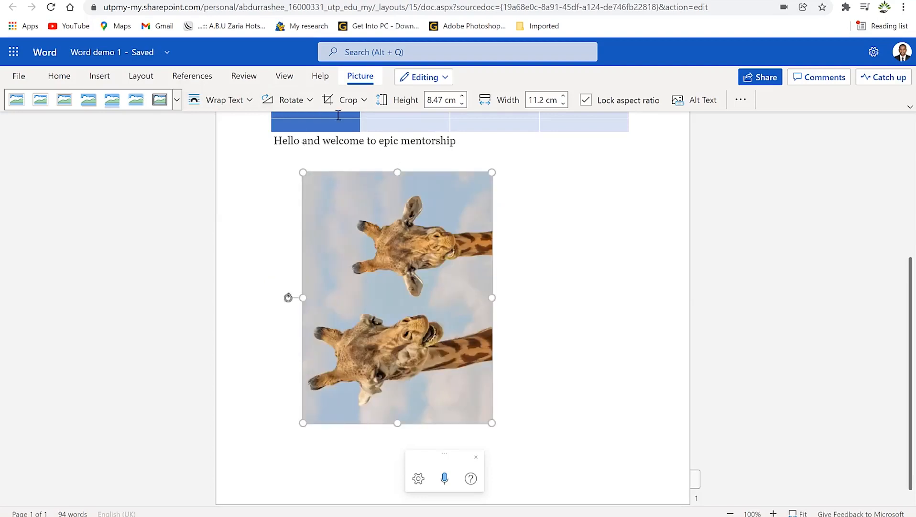
pyautogui.click(302, 105)
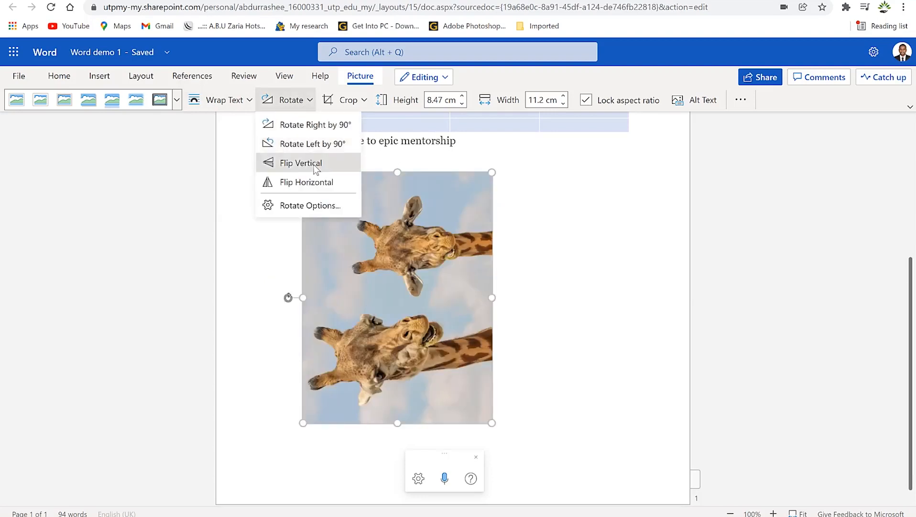
pyautogui.click(313, 163)
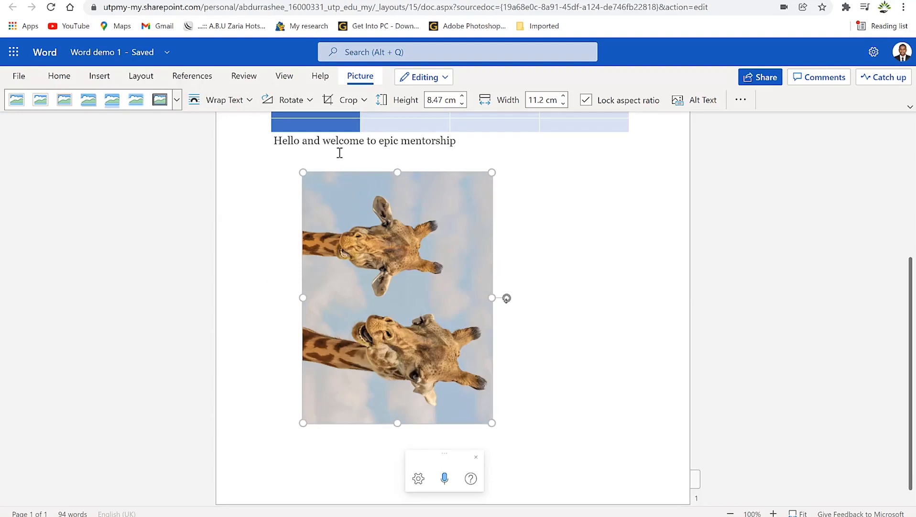
pyautogui.click(345, 101)
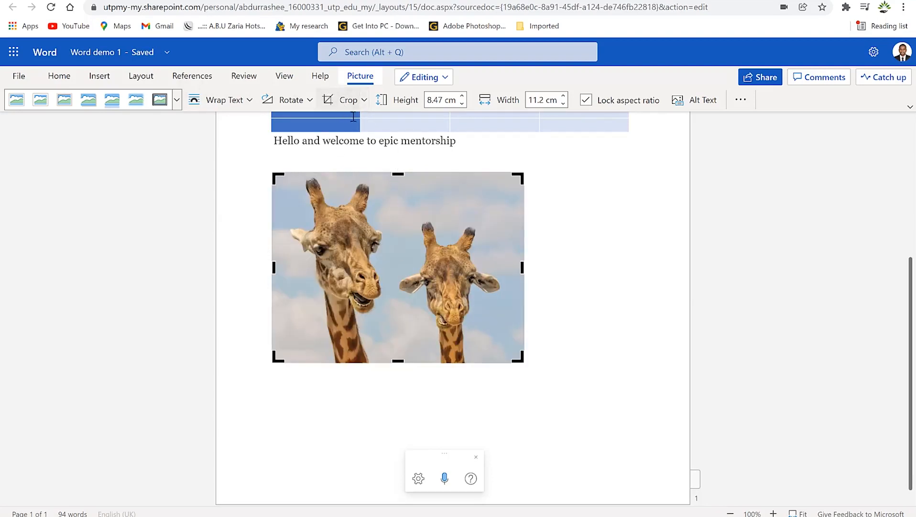
# Step: Crop the picture to the left giraffe by trimming its top and right edges
pyautogui.click(364, 100)
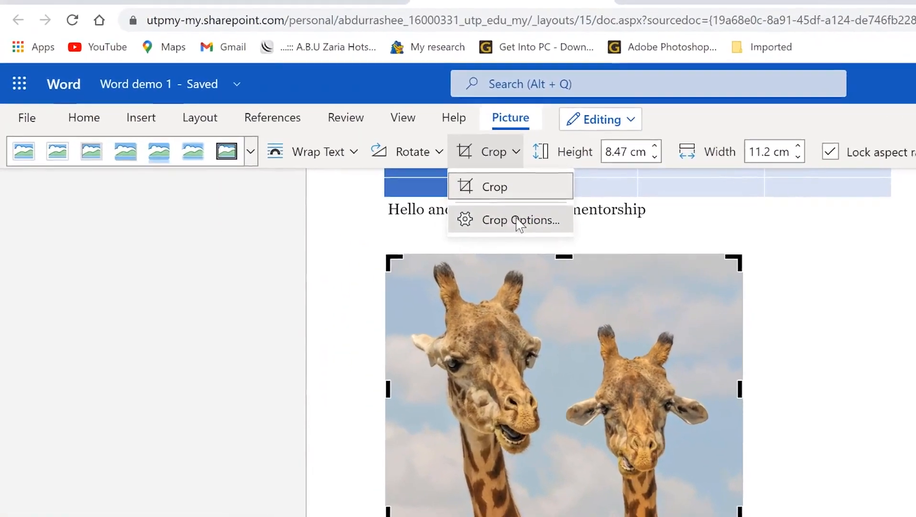
pyautogui.click(520, 220)
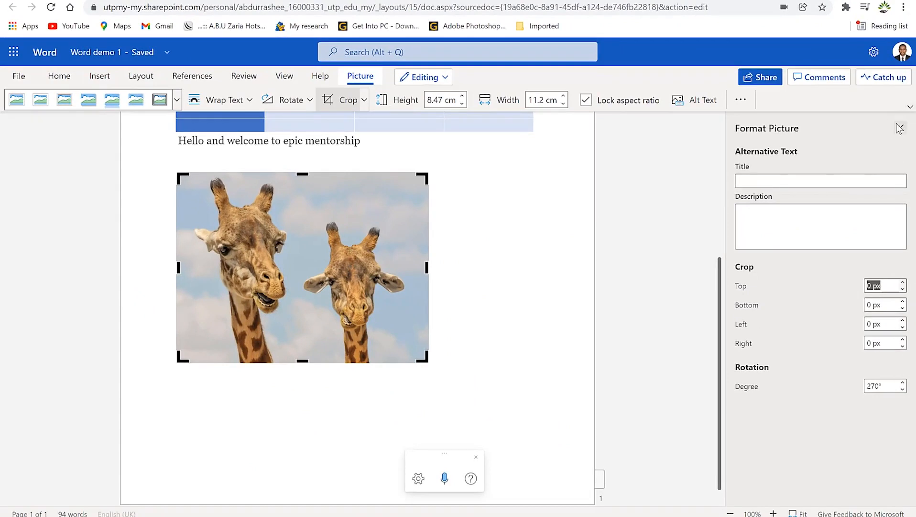
pyautogui.click(901, 128)
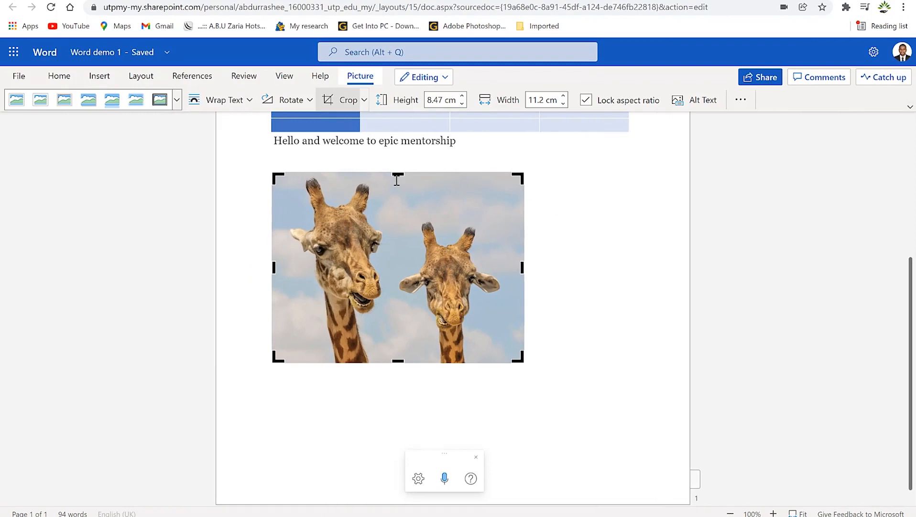
pyautogui.moveTo(396, 172); pyautogui.dragTo(452, 180)
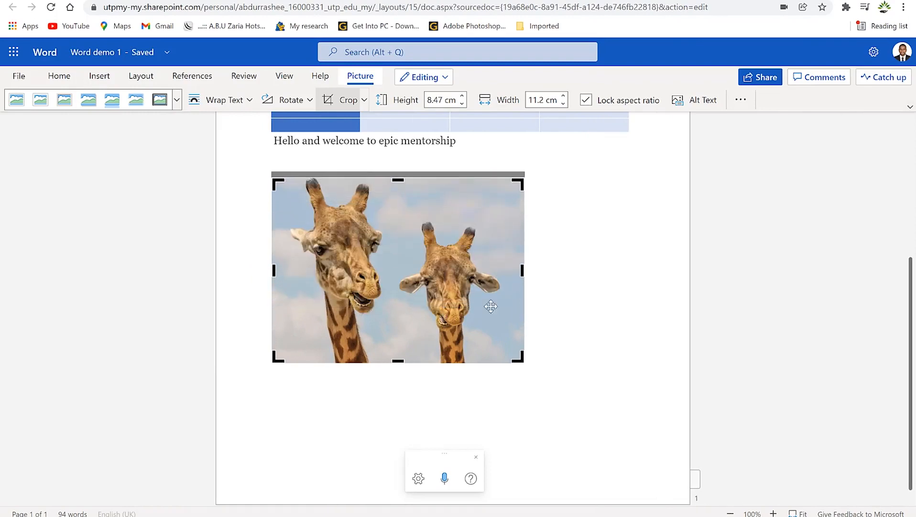
pyautogui.moveTo(522, 270); pyautogui.dragTo(393, 274)
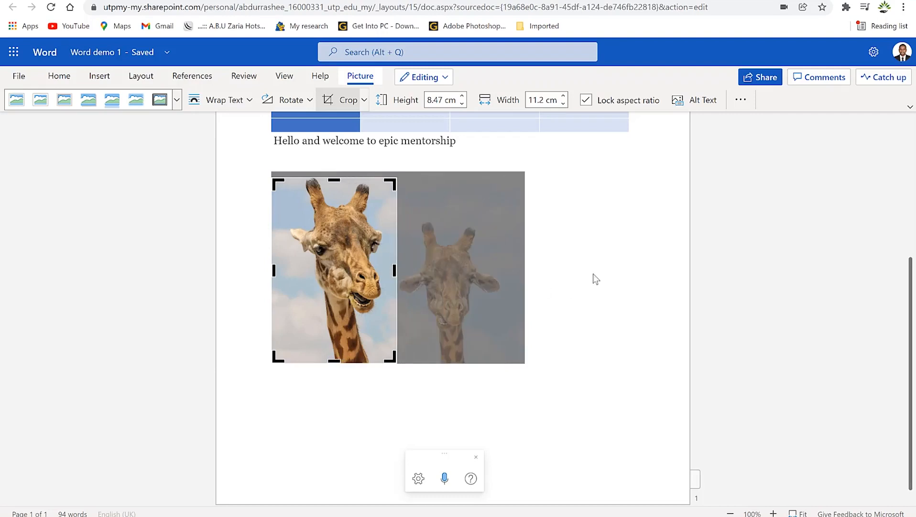
pyautogui.click(608, 272)
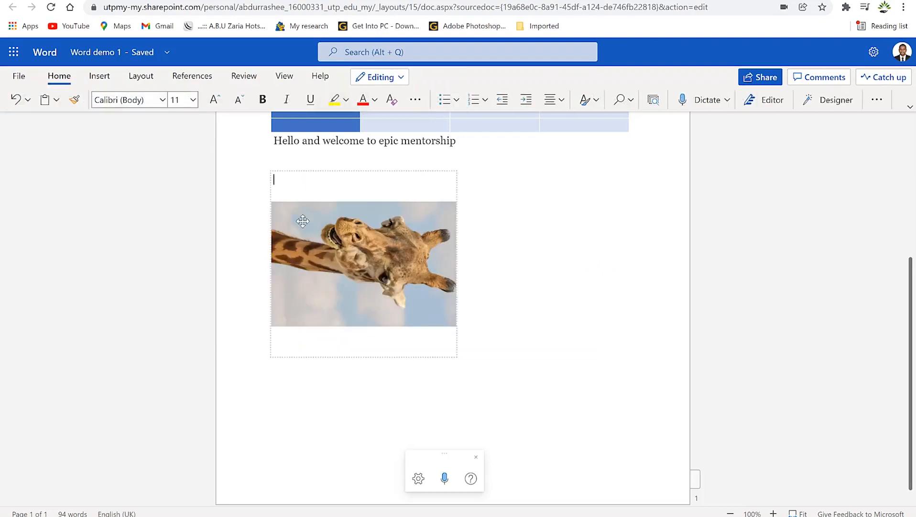
# Step: Rotate the cropped giraffe back to a nearly upright, slightly tilted angle
pyautogui.click(99, 76)
pyautogui.click(343, 248)
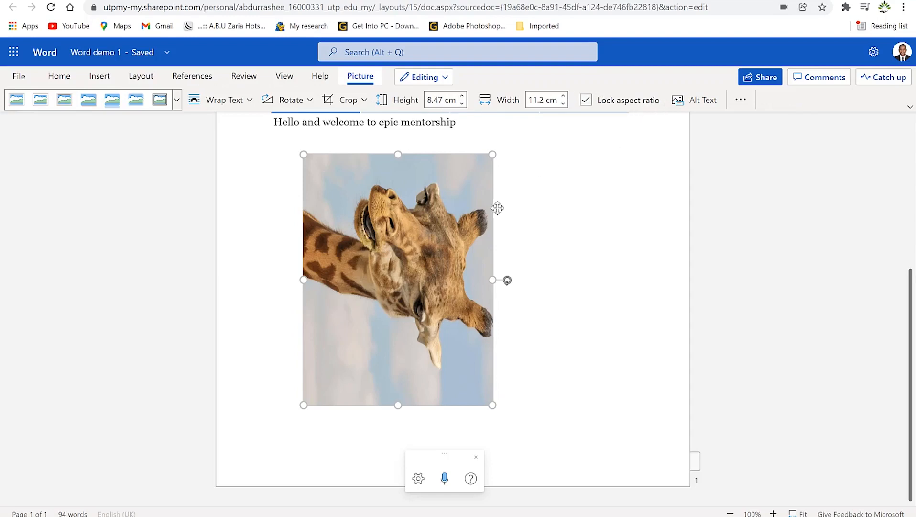
pyautogui.moveTo(509, 281); pyautogui.dragTo(404, 171)
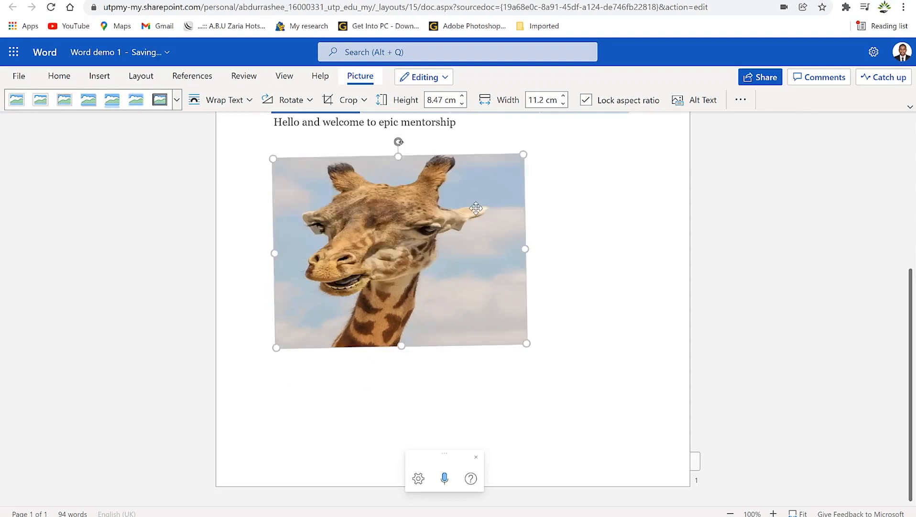
pyautogui.click(740, 99)
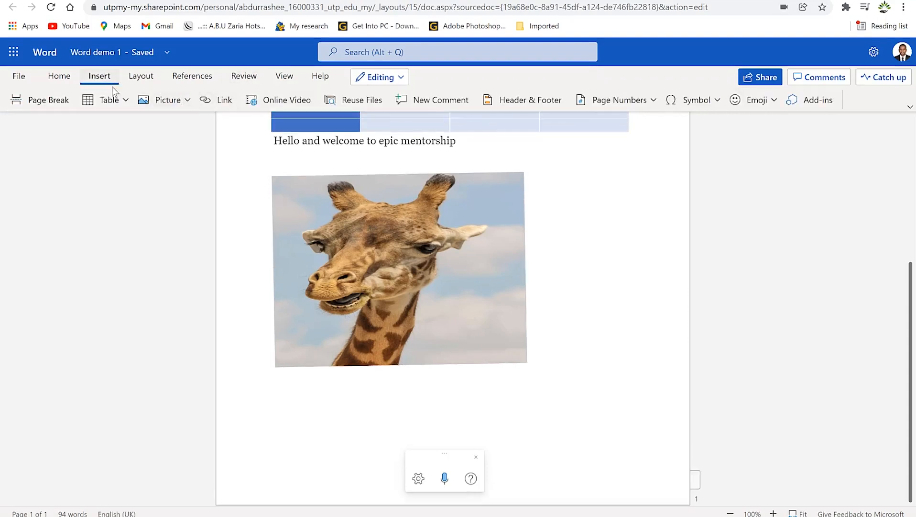
# Step: Insert a 'Welcome' hyperlink to the copied britannica.com/animal/animal address
pyautogui.click(230, 96)
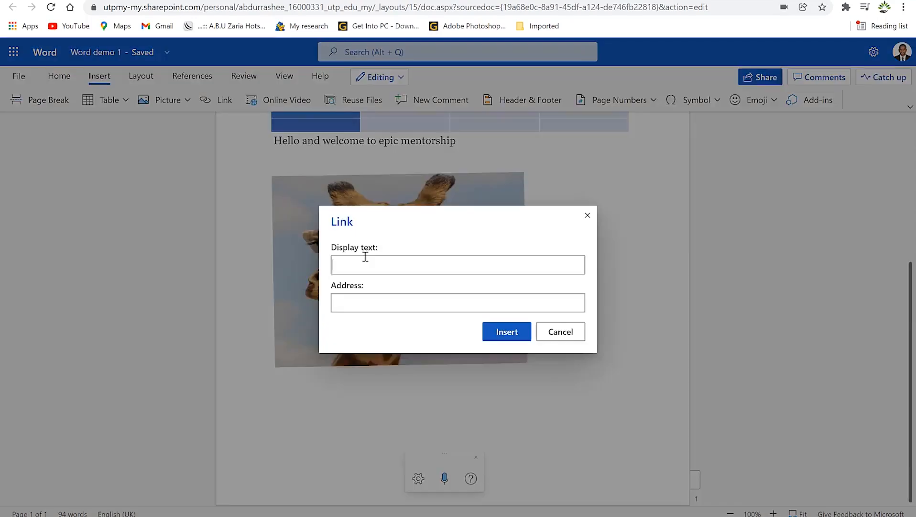
pyautogui.write('Welcome')
pyautogui.click(364, 306)
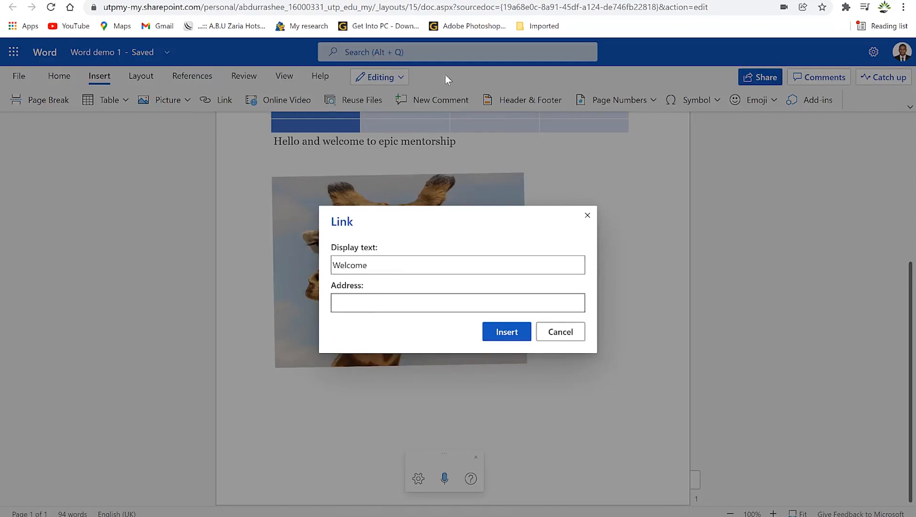
pyautogui.click(303, 1)
pyautogui.click(186, 5)
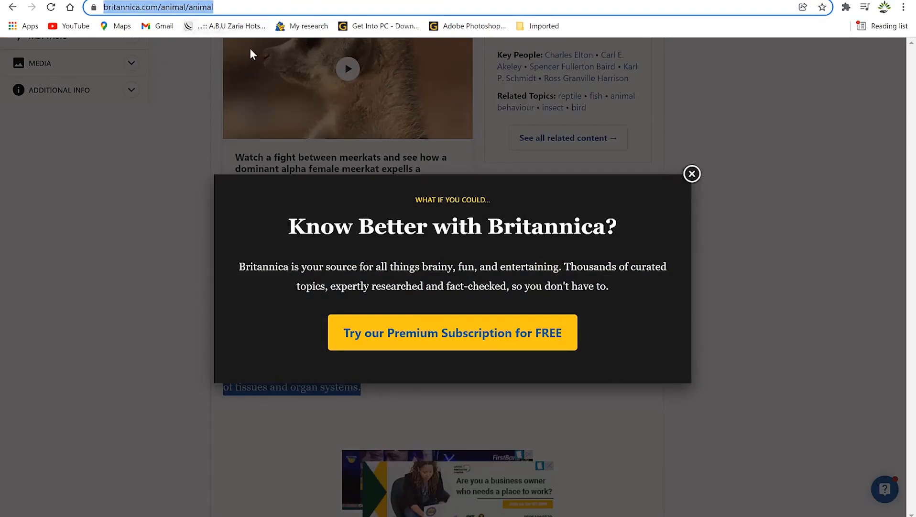
pyautogui.rightClick(194, 10)
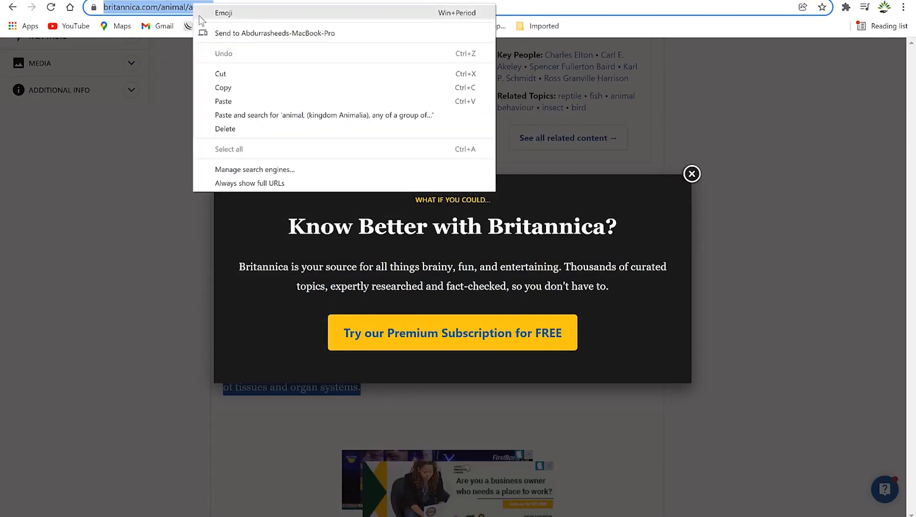
pyautogui.click(234, 88)
pyautogui.click(327, 0)
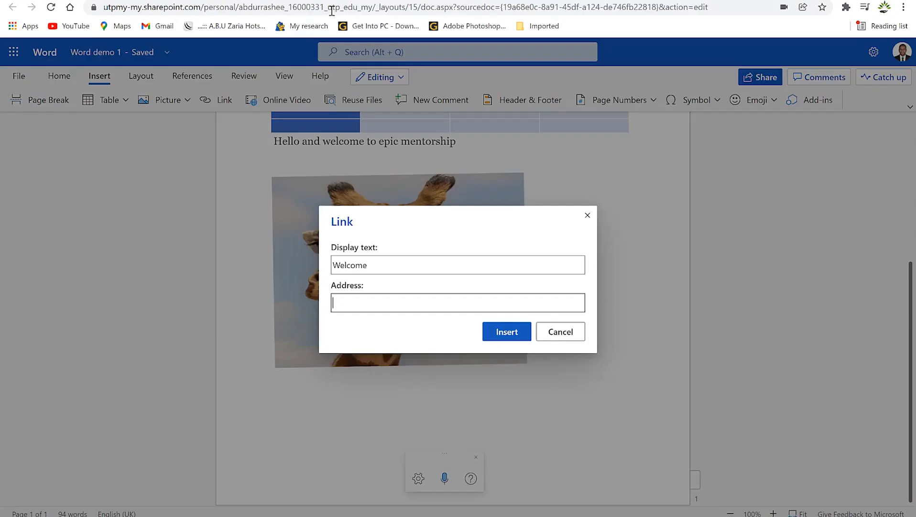
pyautogui.click(389, 301)
pyautogui.hotkey('ctrl', 'v')
pyautogui.click(507, 331)
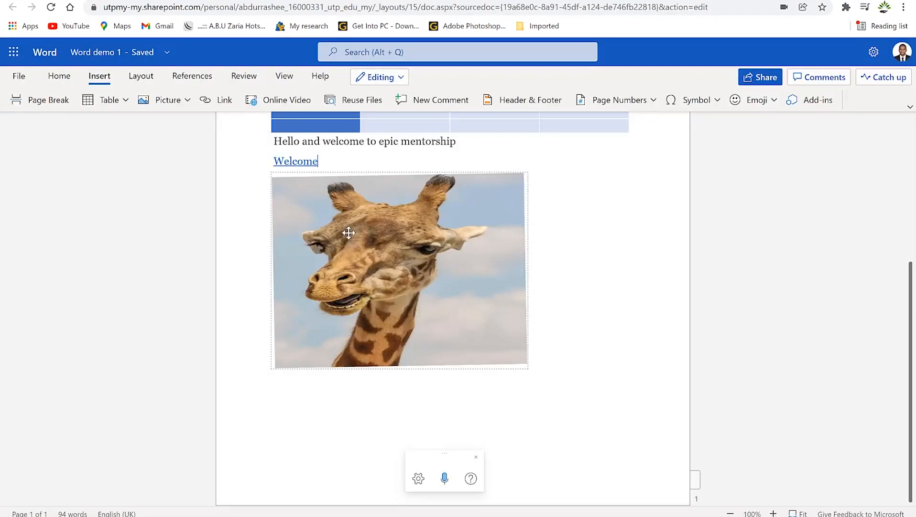
# Step: Follow the Welcome link to confirm it opens, then close that tab
pyautogui.click(294, 163)
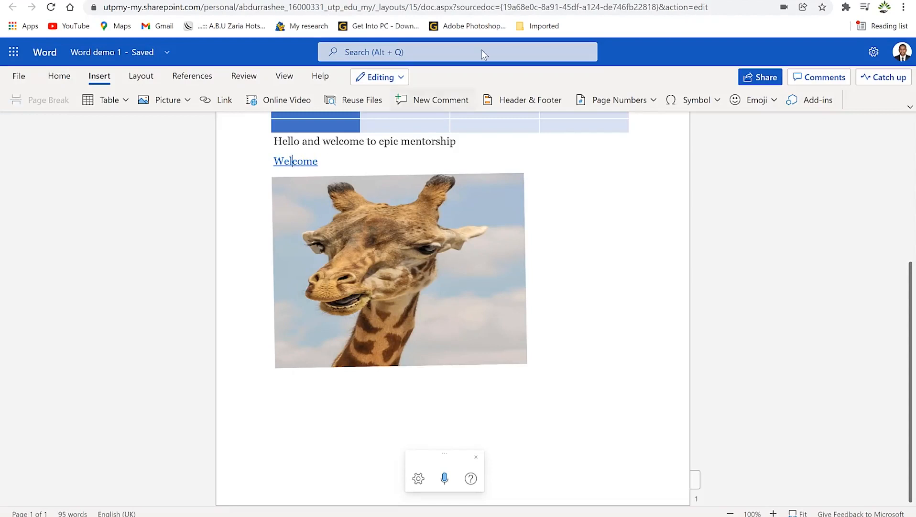
pyautogui.keyDown('ctrl'); pyautogui.click(292, 160); pyautogui.keyUp('ctrl')
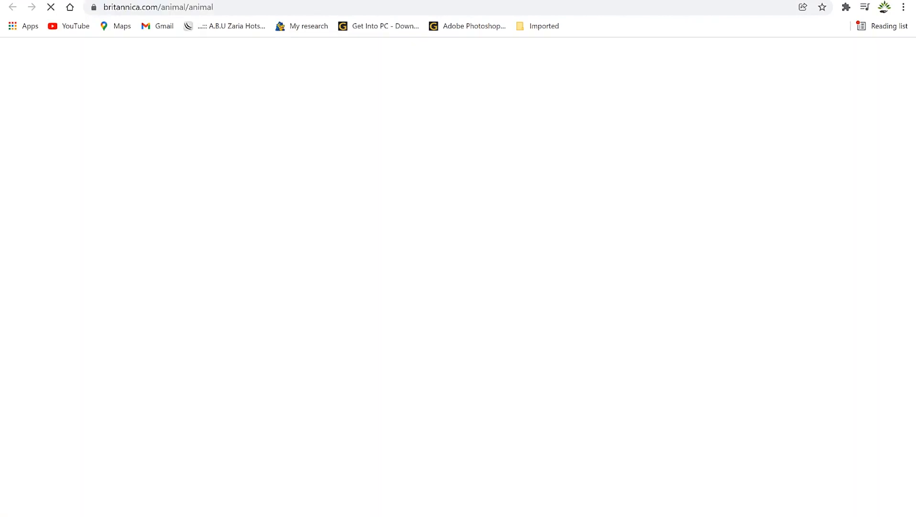
pyautogui.hotkey('ctrl', 'w')
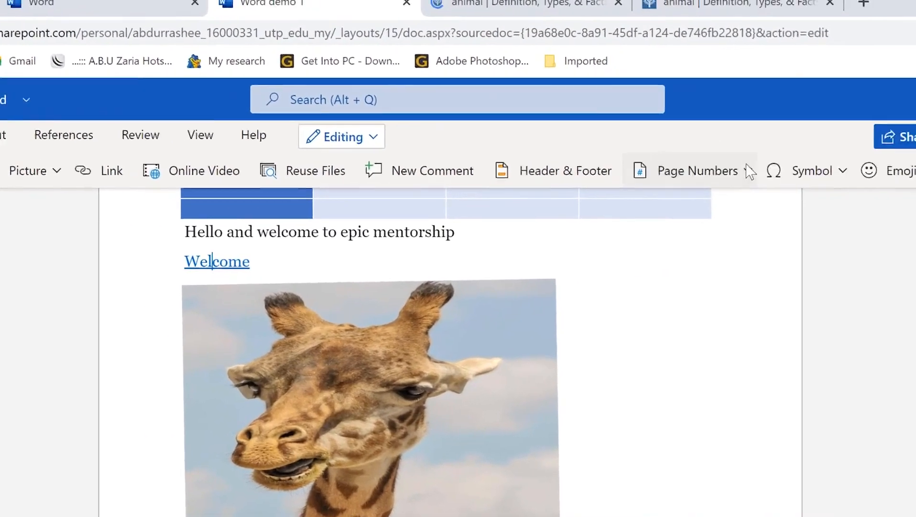
# Step: Browse the page numbering, symbol and emoji options on the Insert tab
pyautogui.click(890, 160)
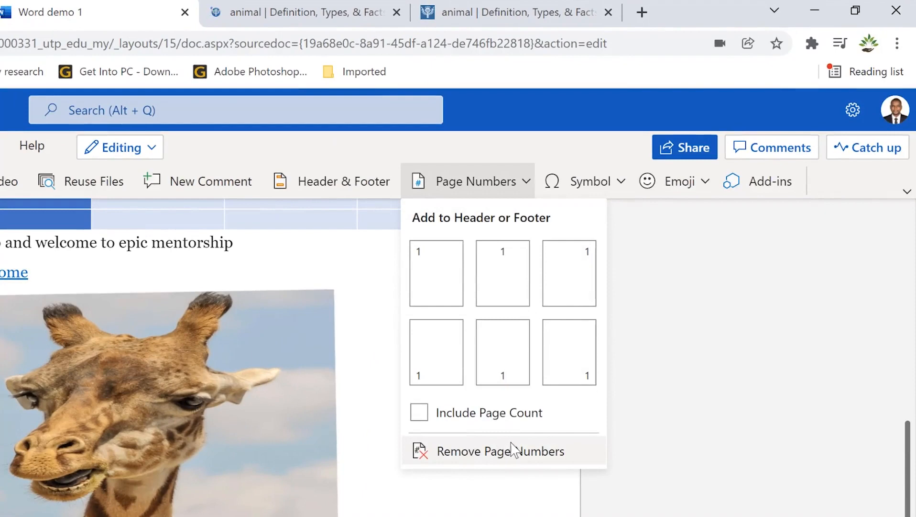
pyautogui.click(622, 181)
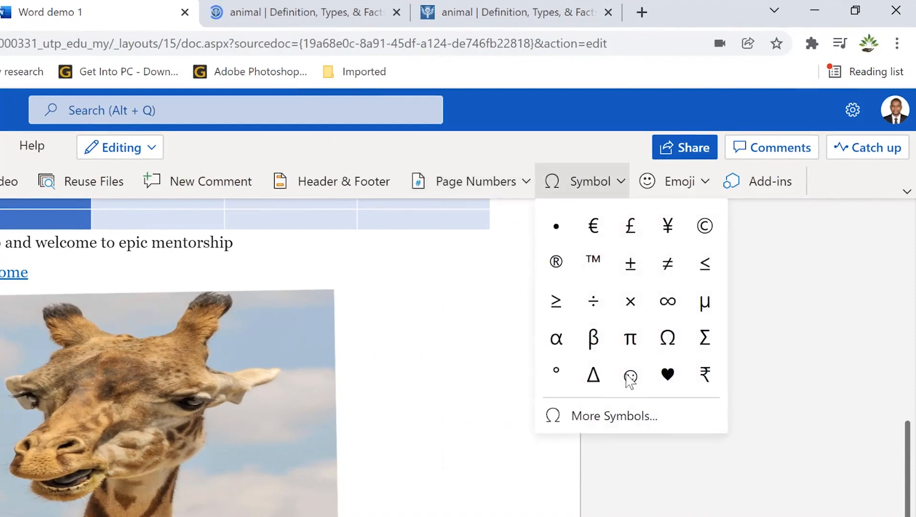
pyautogui.click(633, 422)
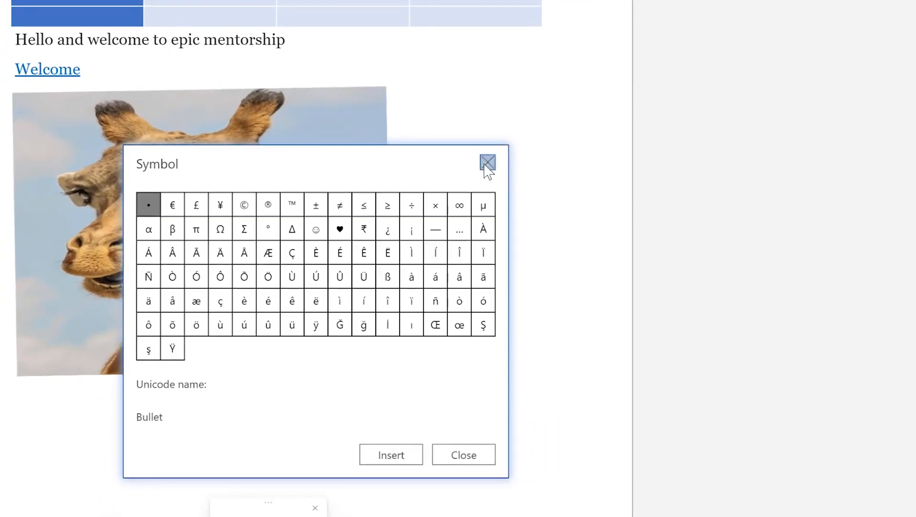
pyautogui.click(487, 163)
pyautogui.click(755, 99)
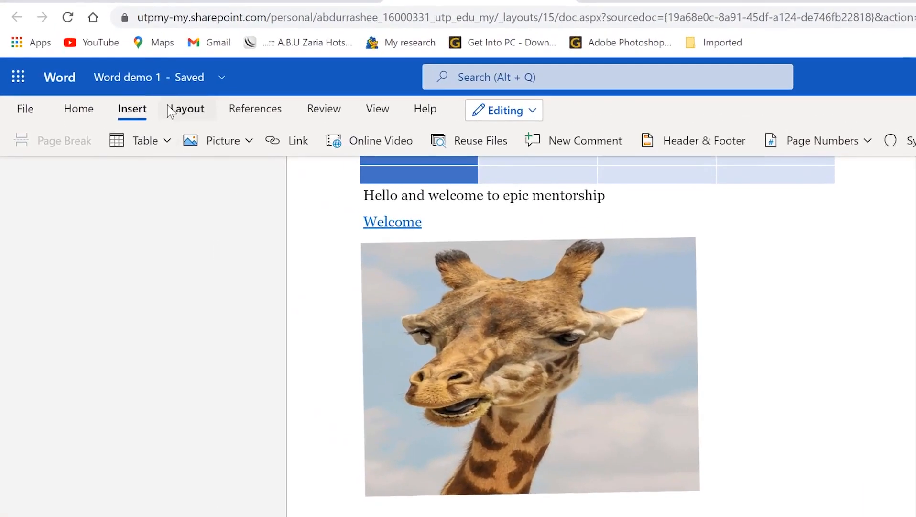
# Step: Change the page orientation to Landscape on the Layout tab
pyautogui.click(130, 75)
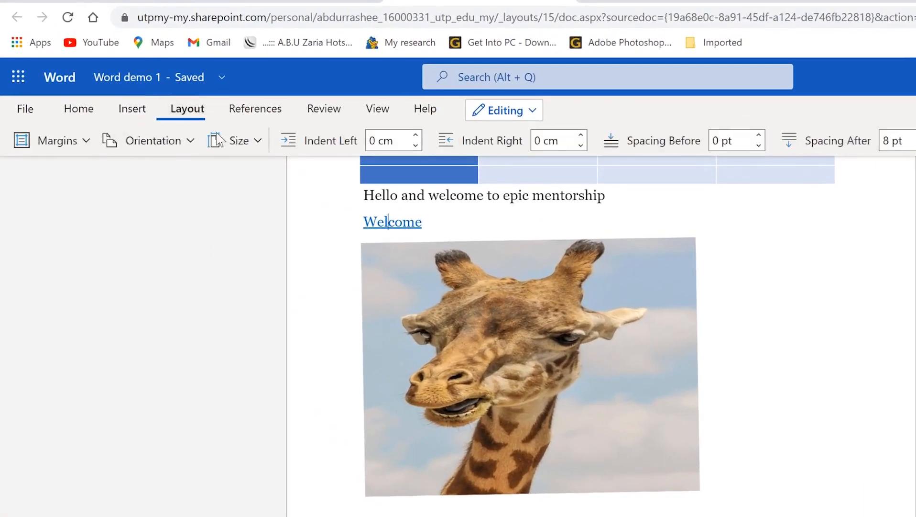
pyautogui.click(86, 142)
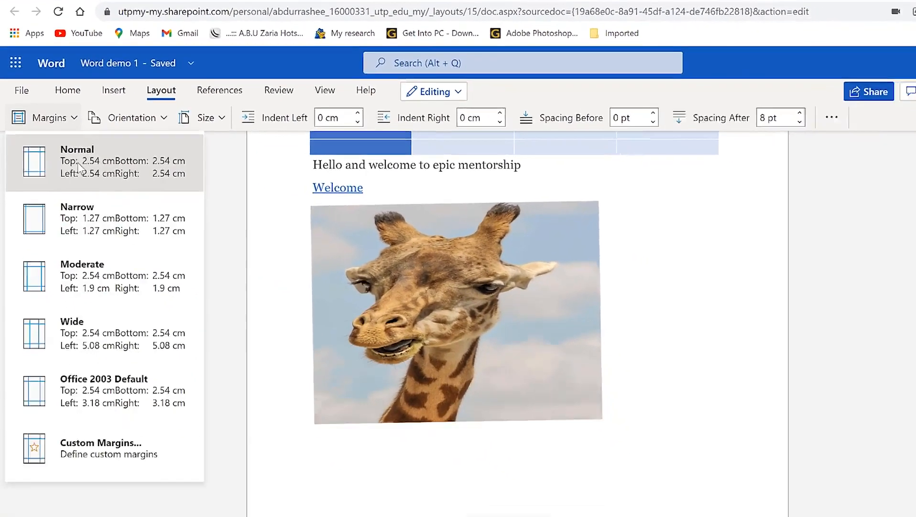
pyautogui.click(162, 120)
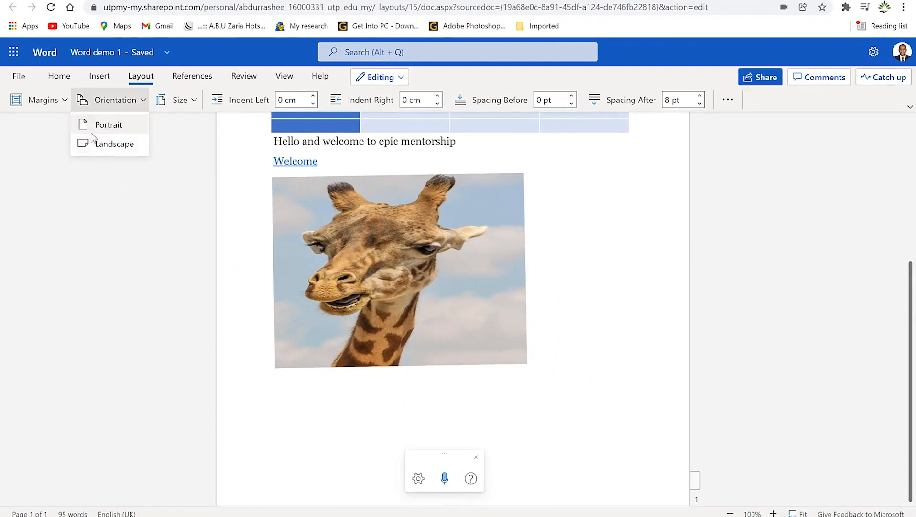
pyautogui.click(107, 145)
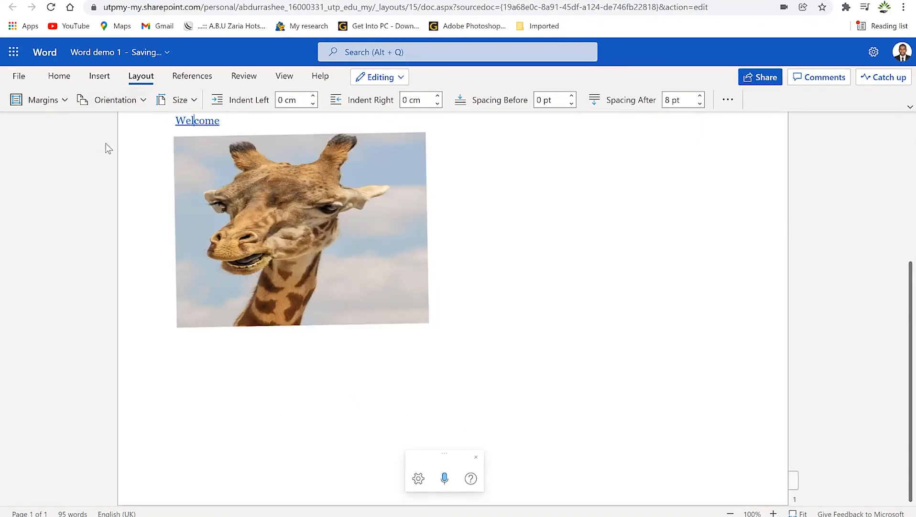
pyautogui.click(193, 101)
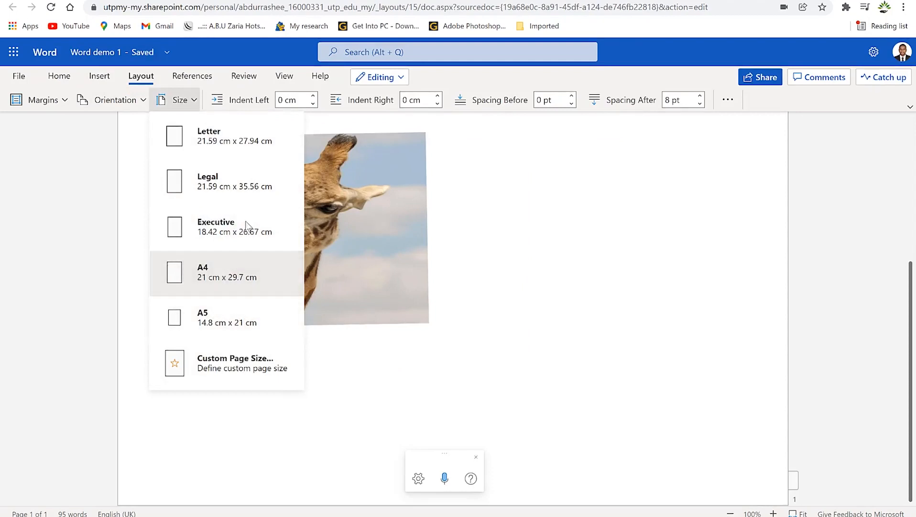
pyautogui.click(186, 81)
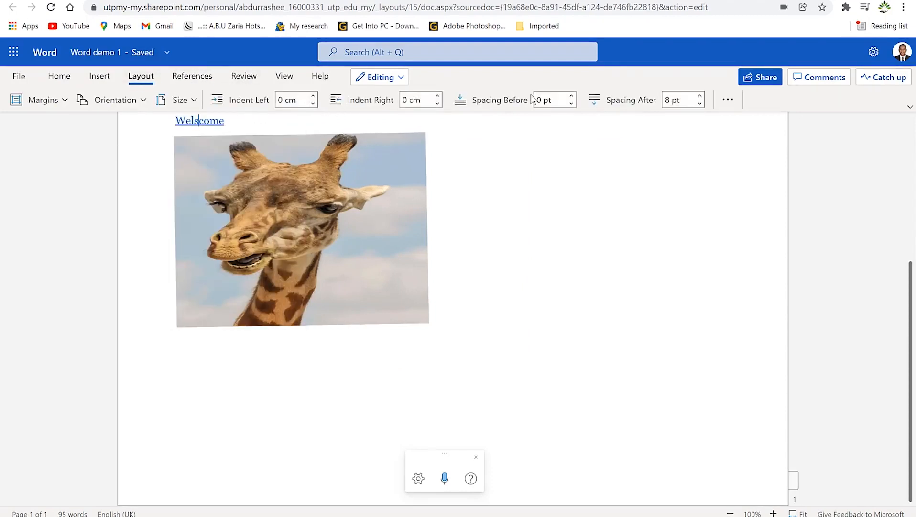
# Step: Look over the References tab's table of contents options, then move to Review
pyautogui.click(193, 78)
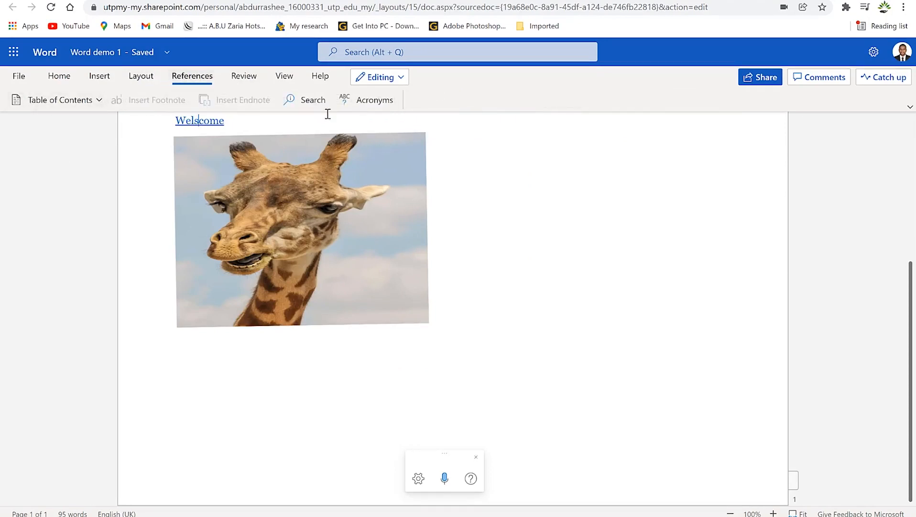
pyautogui.click(100, 100)
pyautogui.click(243, 75)
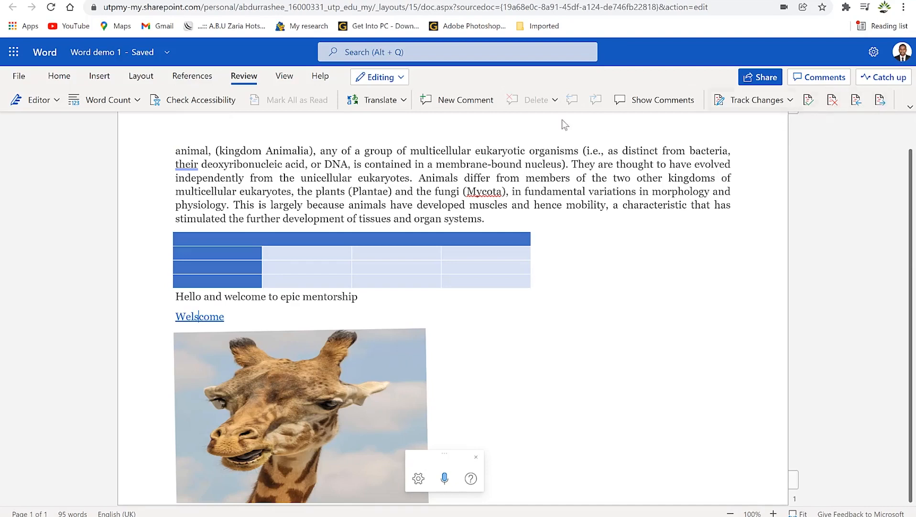
# Step: Turn the ruler on from the View tab, then open the Help tab and click in the table
pyautogui.click(285, 77)
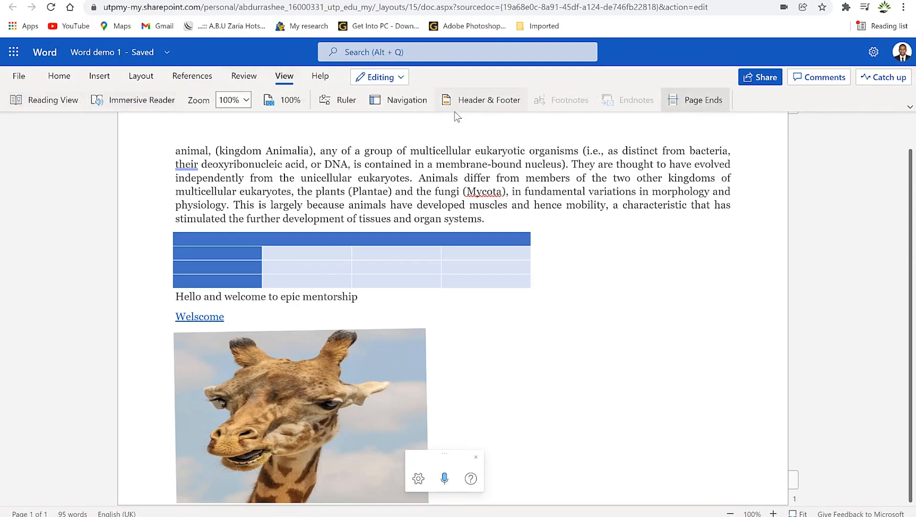
pyautogui.click(348, 103)
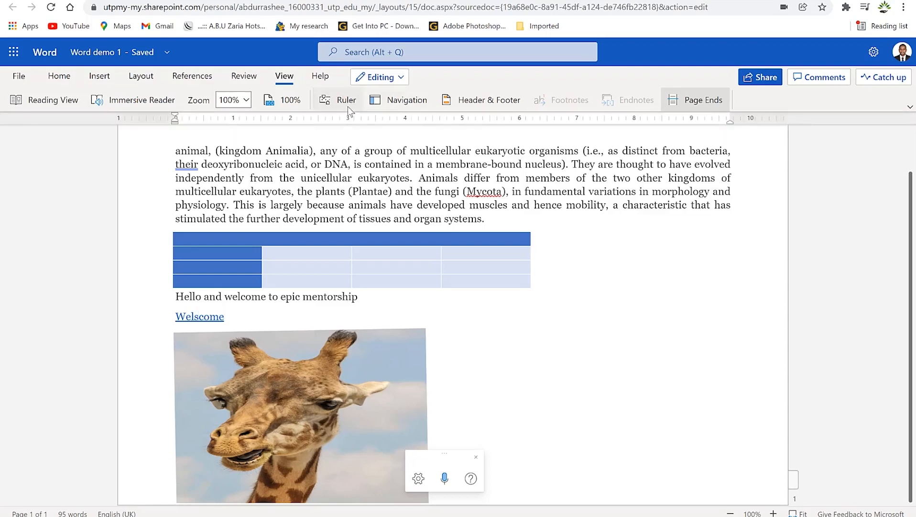
pyautogui.click(355, 106)
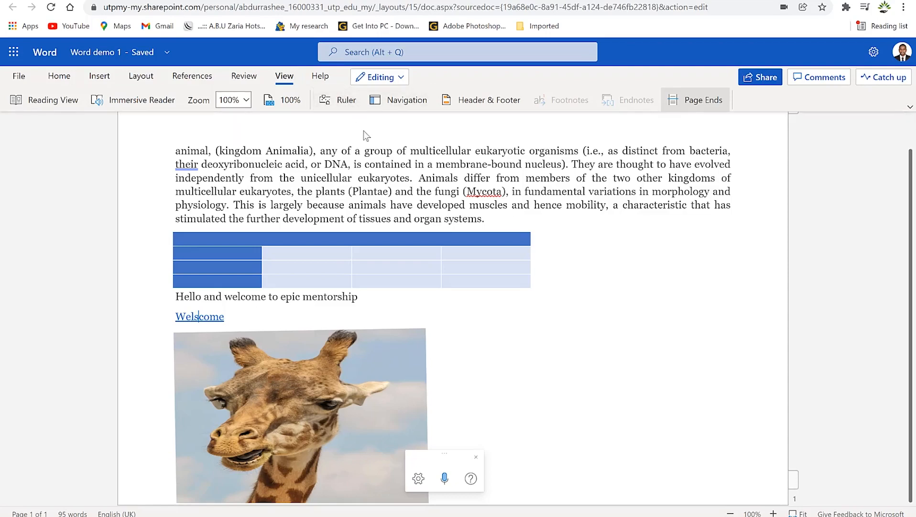
pyautogui.click(351, 106)
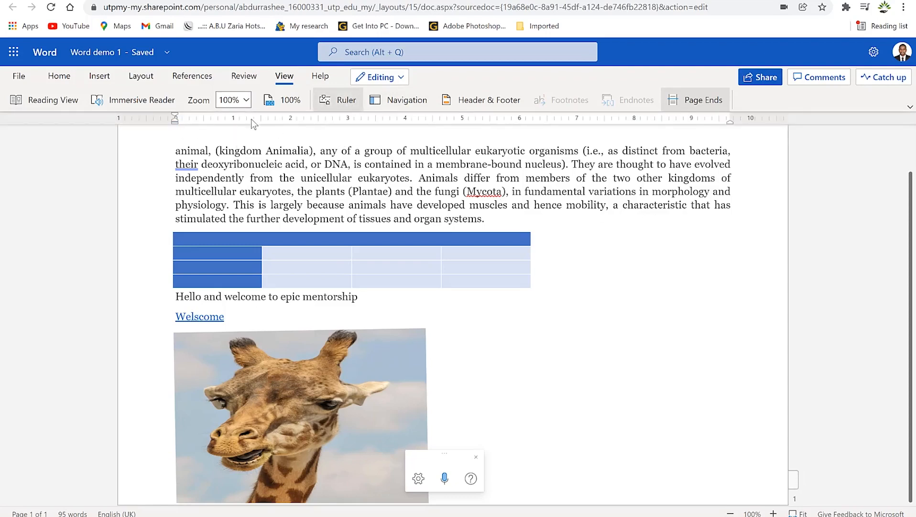
pyautogui.click(310, 78)
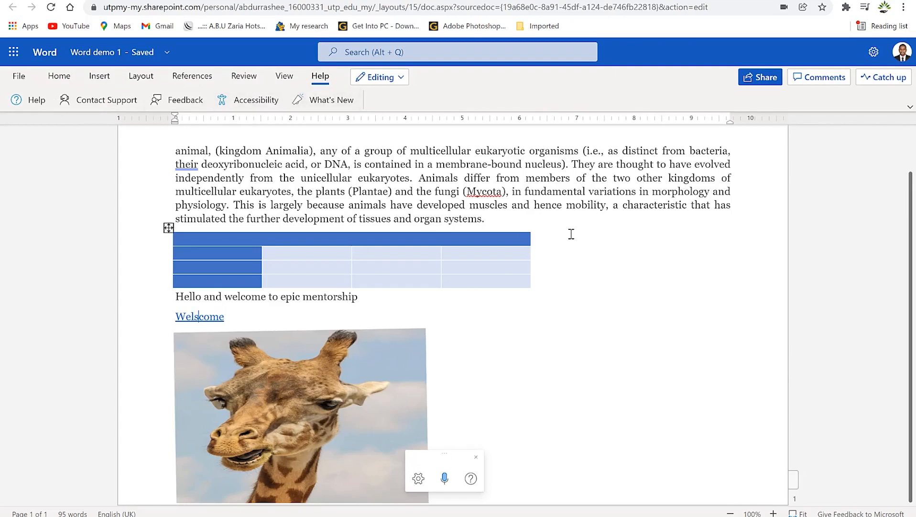
pyautogui.click(625, 230)
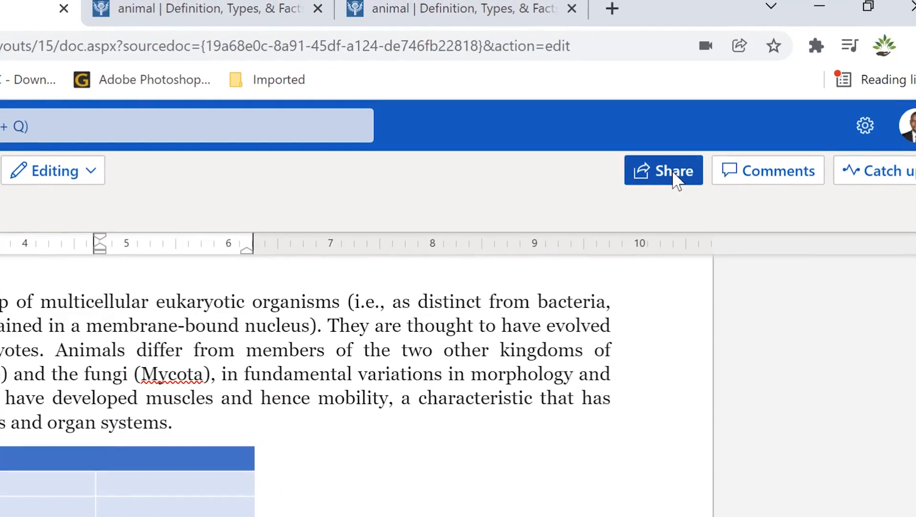
pyautogui.click(172, 423)
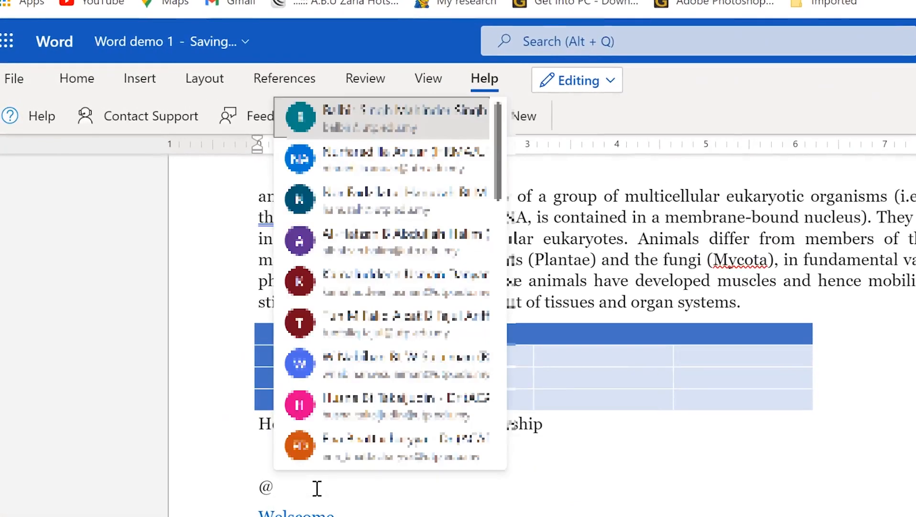
pyautogui.scroll(-5, 377, 335)
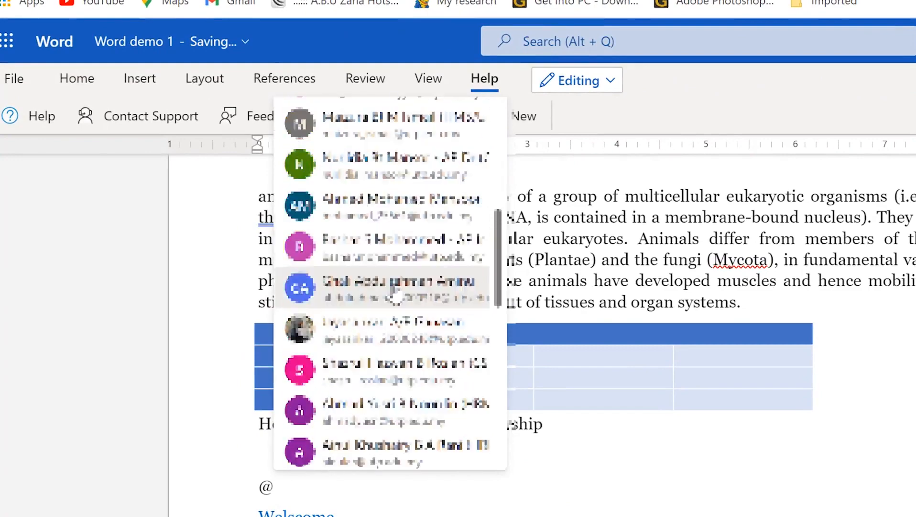
pyautogui.scroll(-5, 383, 239)
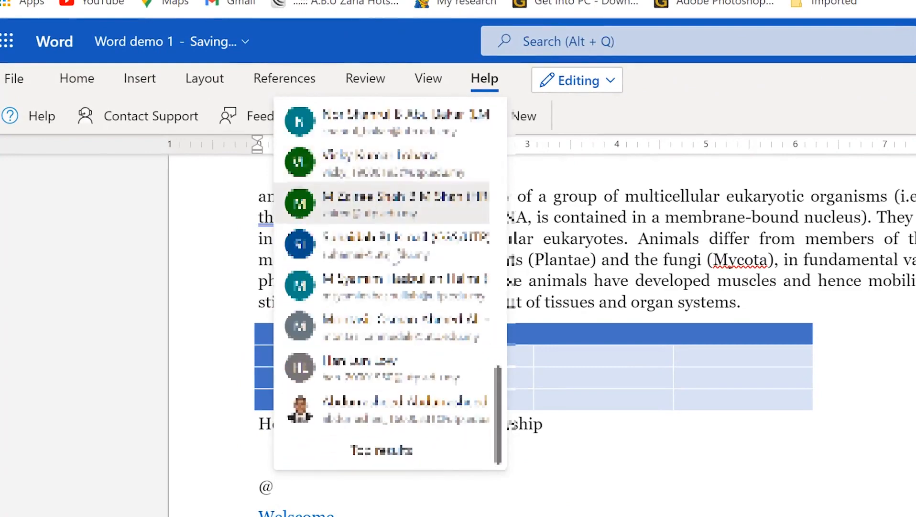
pyautogui.scroll(6, 398, 252)
pyautogui.scroll(-6, 395, 243)
pyautogui.scroll(5, 396, 239)
pyautogui.scroll(3, 395, 238)
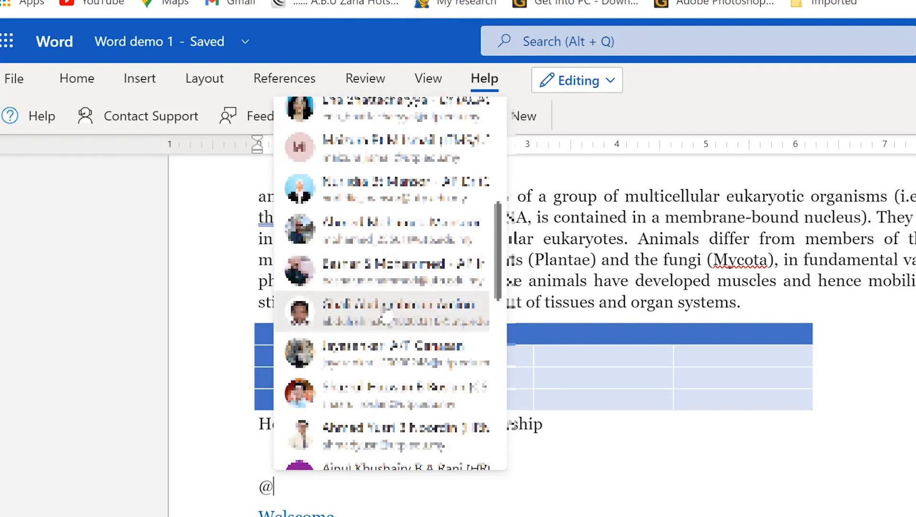
pyautogui.click(394, 312)
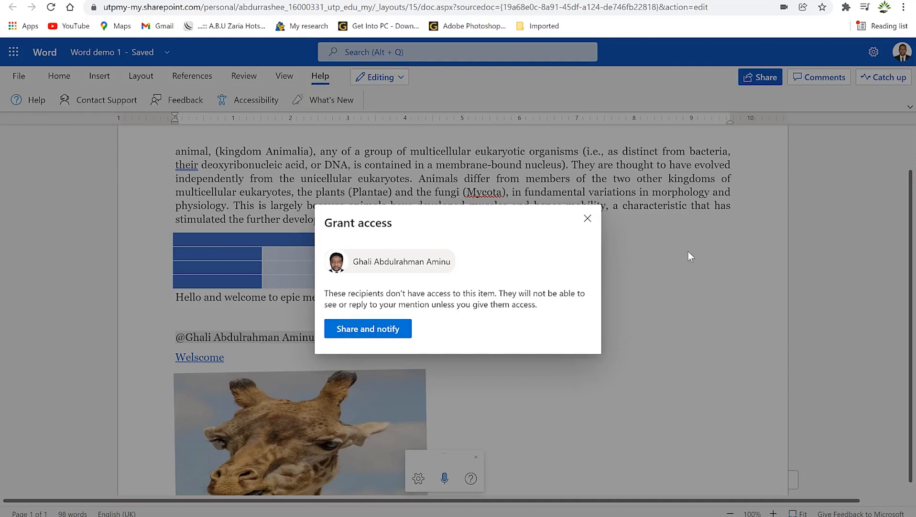
# Step: Dismiss the Grant access prompt without sharing the document
pyautogui.click(588, 219)
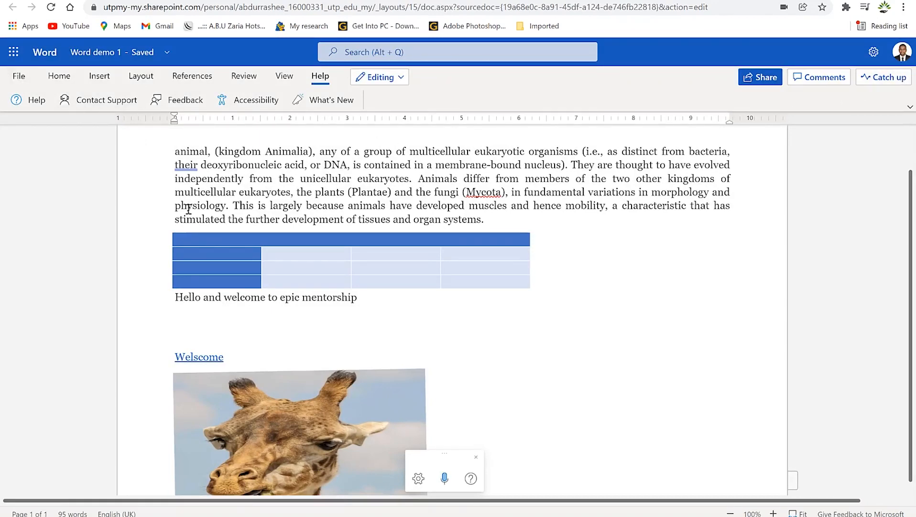
pyautogui.scroll(1, 419, 256)
pyautogui.scroll(-1, 364, 238)
pyautogui.scroll(1, 361, 229)
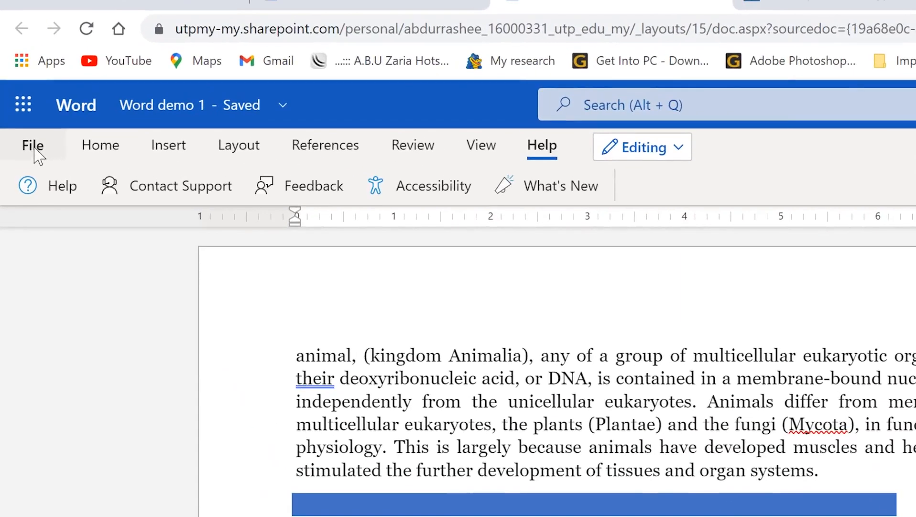
pyautogui.click(20, 77)
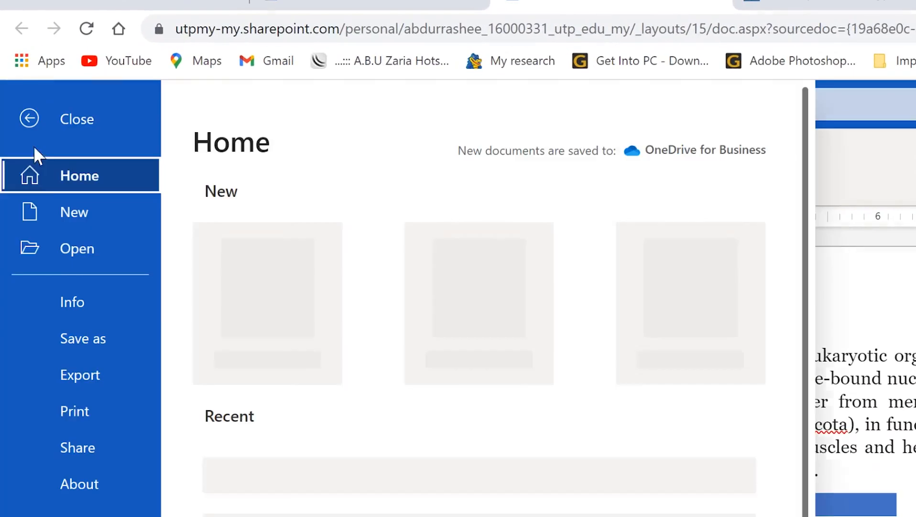
pyautogui.click(71, 344)
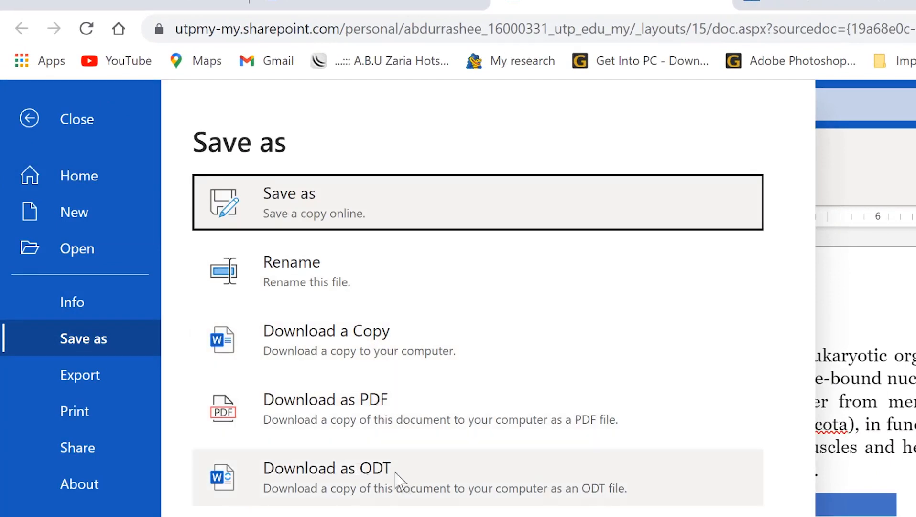
pyautogui.click(96, 384)
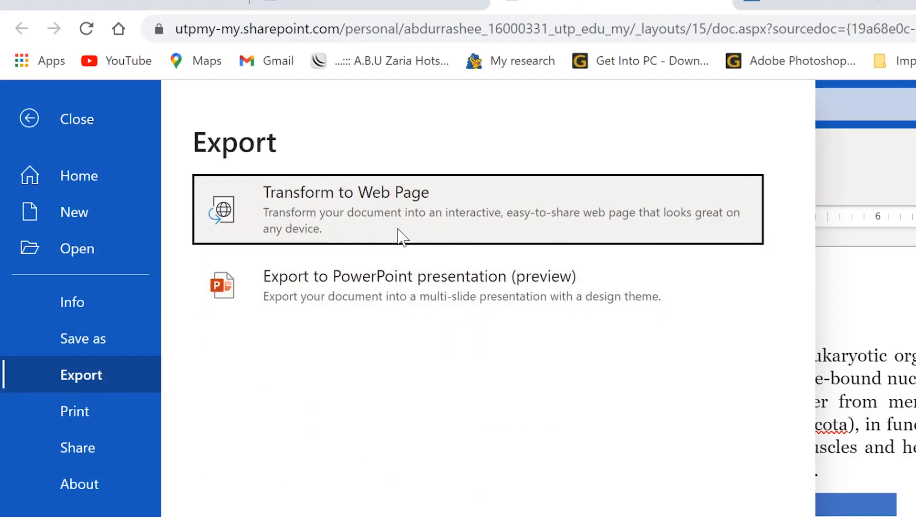
pyautogui.click(88, 415)
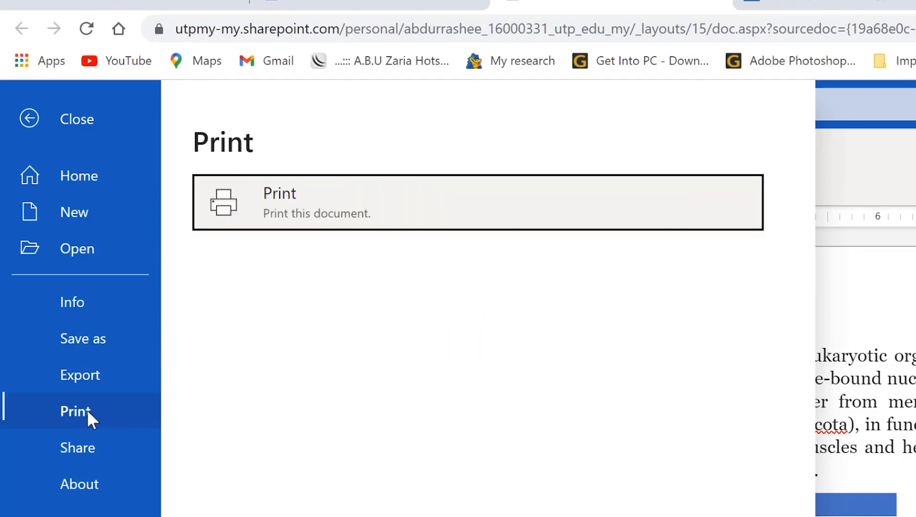
pyautogui.click(79, 460)
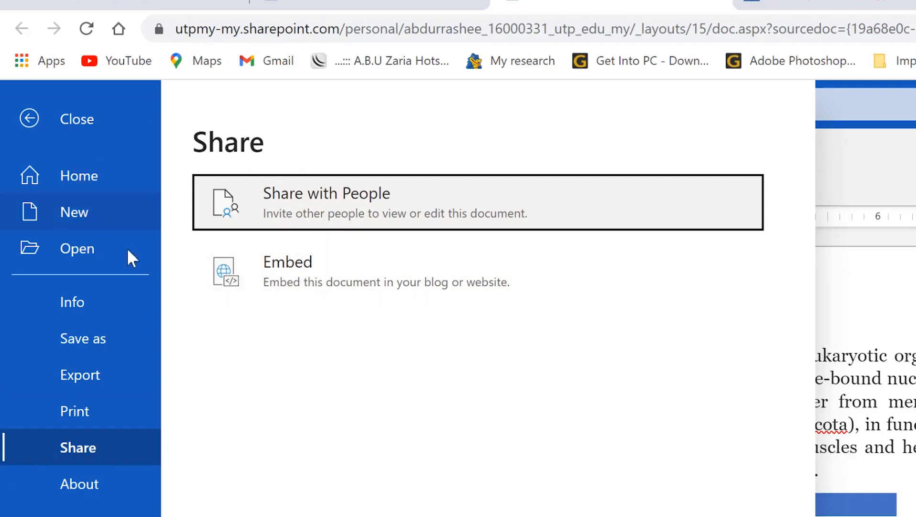
pyautogui.click(22, 121)
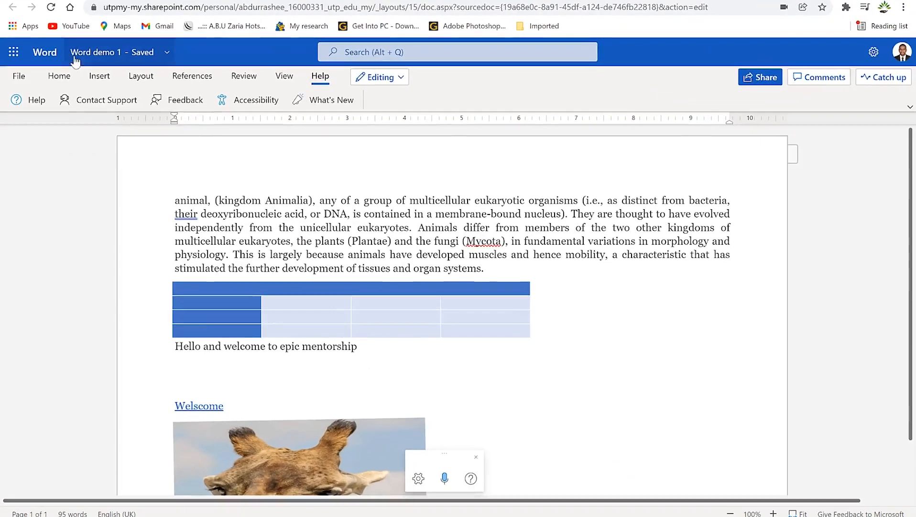
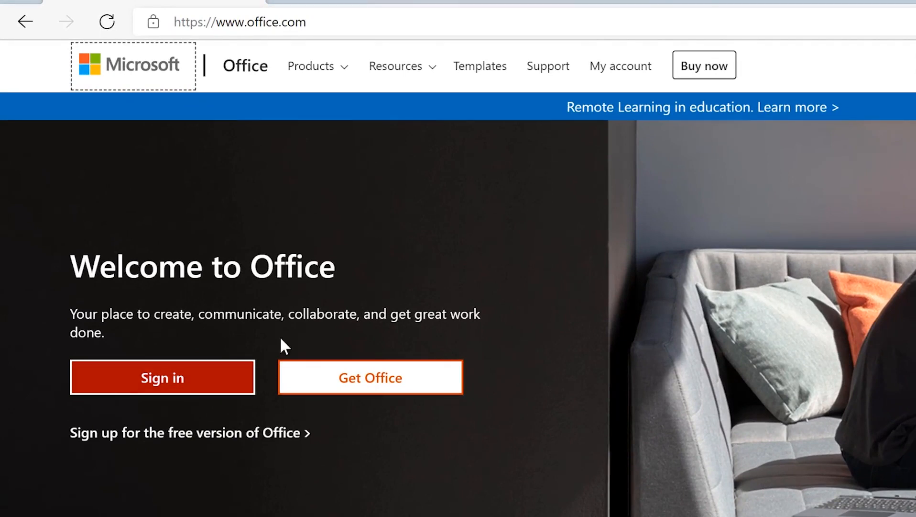
# Step: Sign in to office.com and go to the Excel start page
pyautogui.click(208, 388)
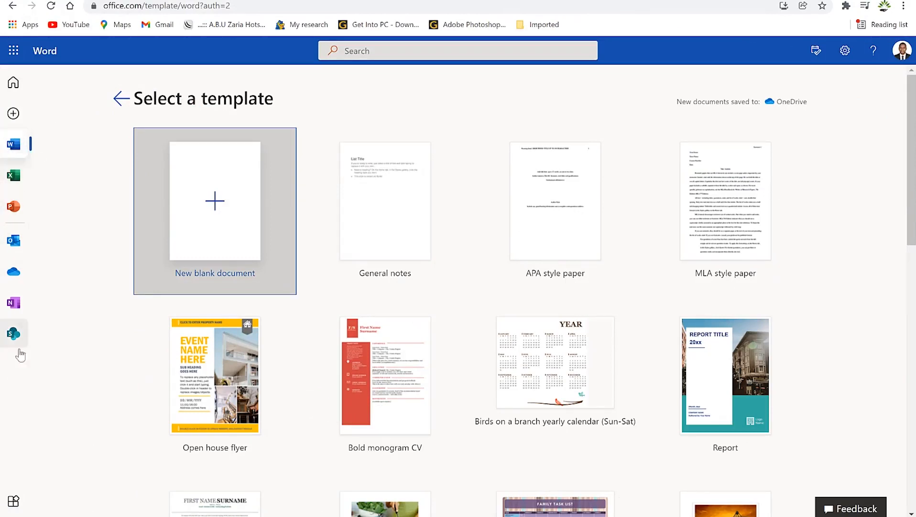
pyautogui.click(13, 177)
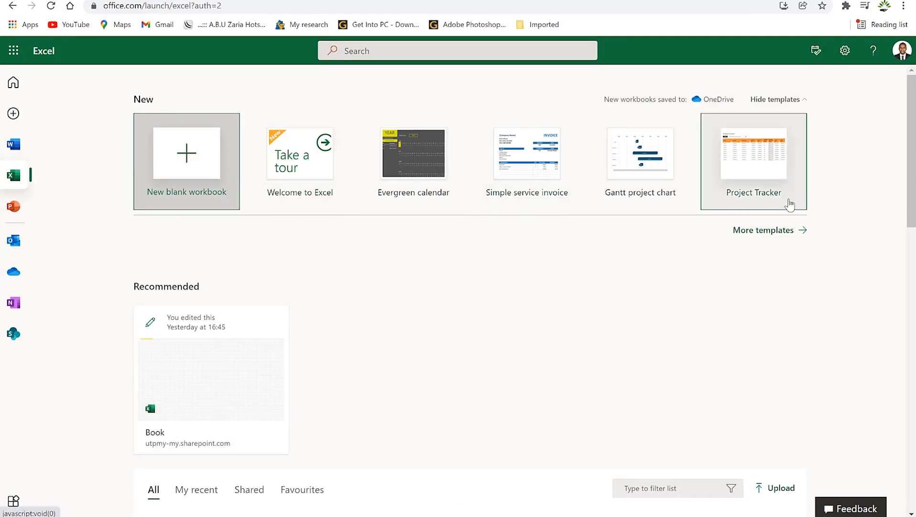
# Step: Create a workbook from the Online Sales Tracker template in the full gallery
pyautogui.click(787, 230)
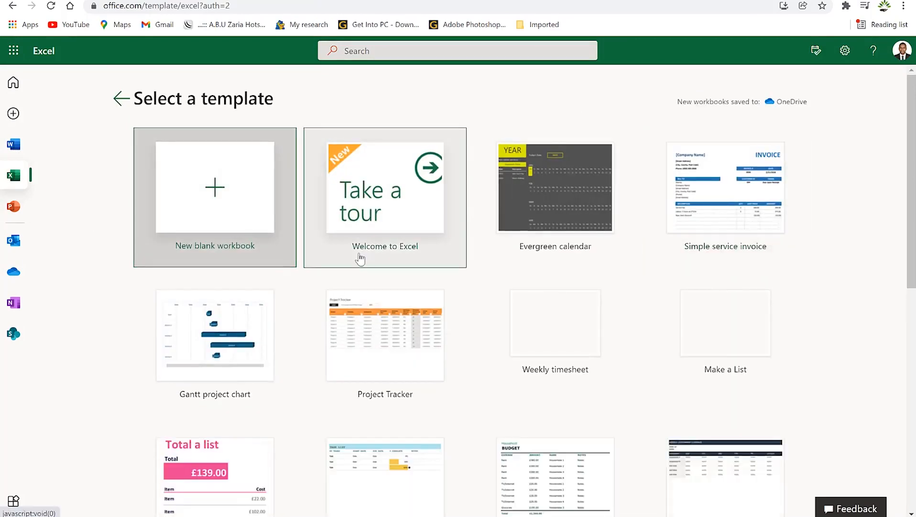
pyautogui.scroll(-3, 360, 259)
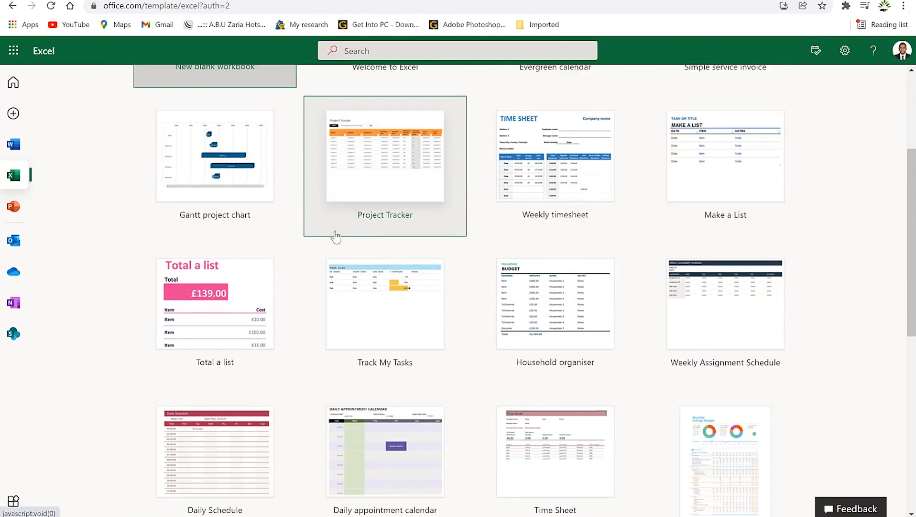
pyautogui.scroll(-3, 362, 307)
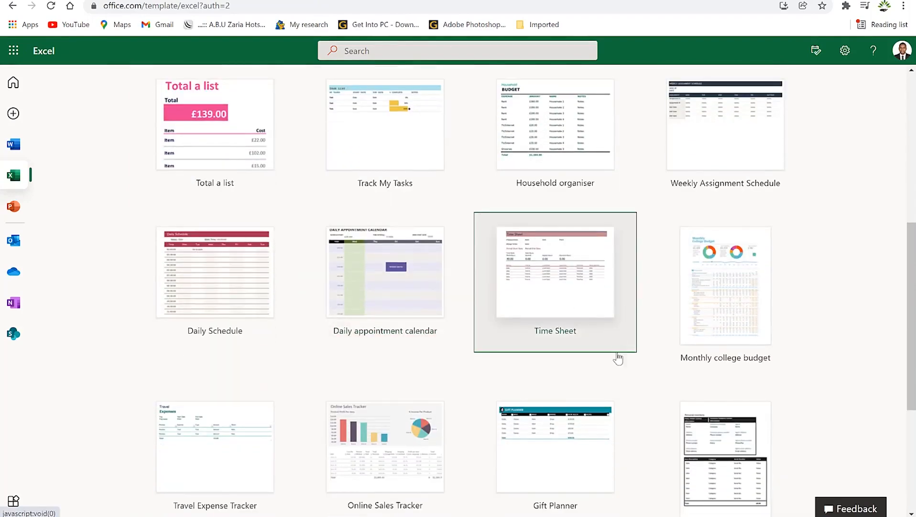
pyautogui.scroll(-3, 617, 347)
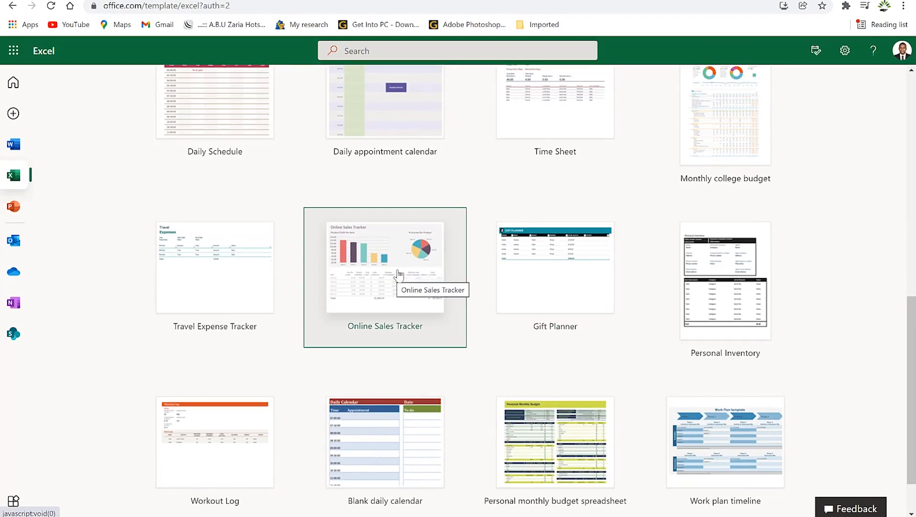
pyautogui.scroll(-1, 409, 261)
pyautogui.click(423, 235)
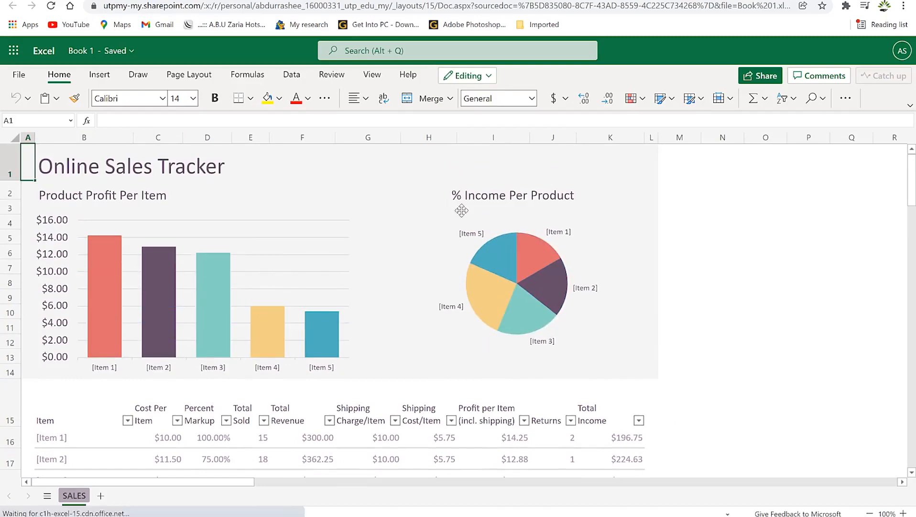
# Step: Look over the sales tracker's charts and table, then return to the template gallery
pyautogui.scroll(-5, 409, 341)
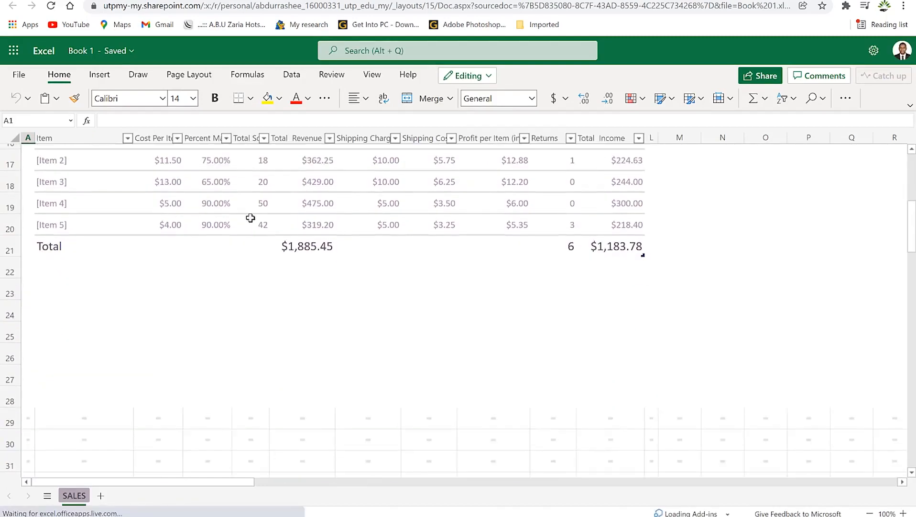
pyautogui.scroll(3, 250, 218)
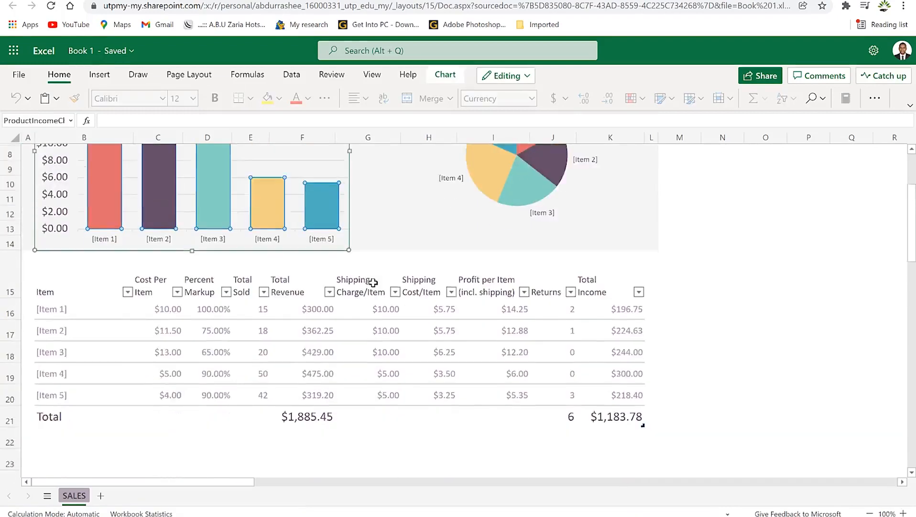
pyautogui.scroll(-2, 373, 282)
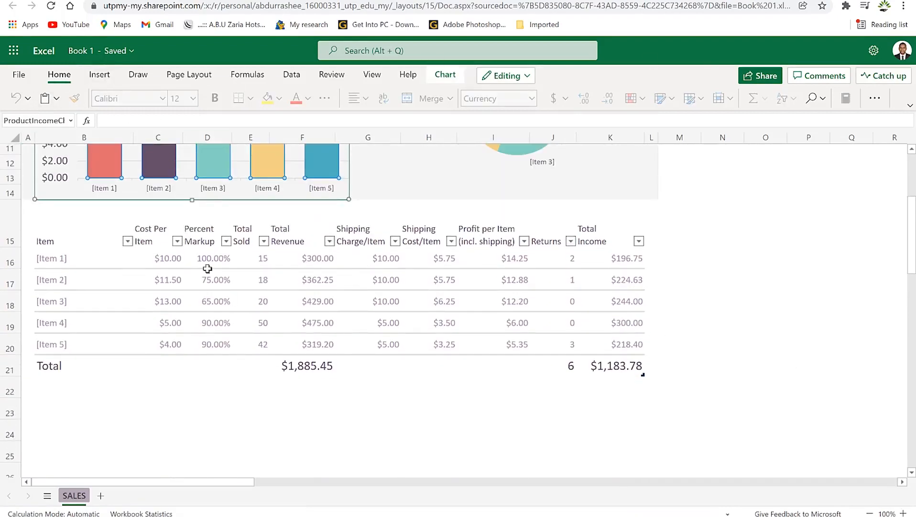
pyautogui.scroll(3, 462, 301)
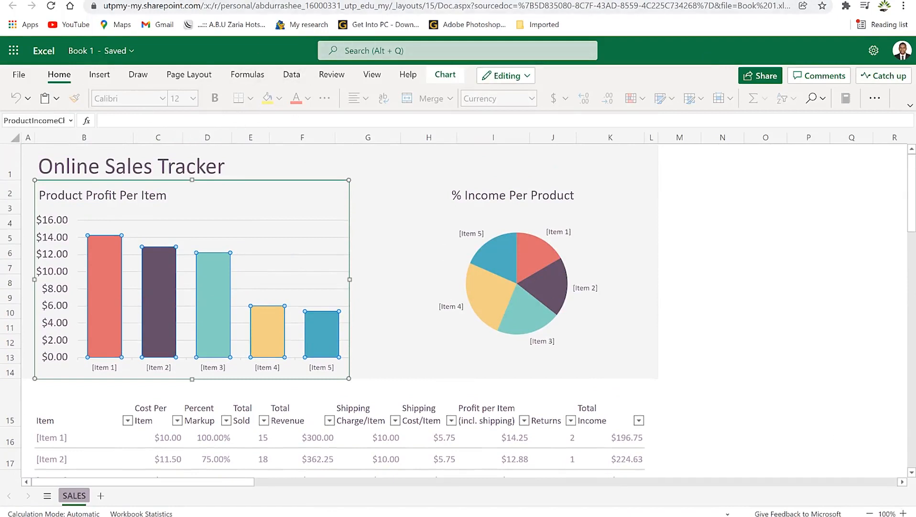
pyautogui.click(348, 0)
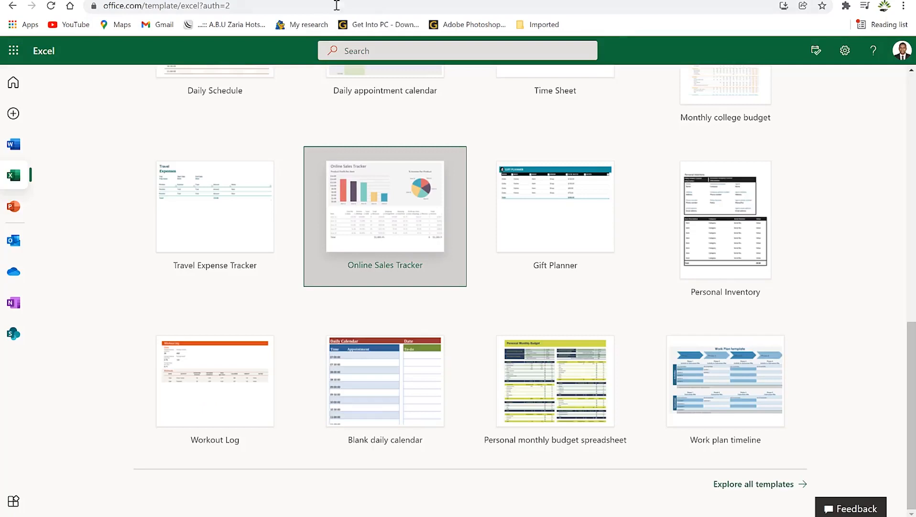
# Step: Create the blank workbook Book 2 and select cell B4
pyautogui.scroll(10, 287, 219)
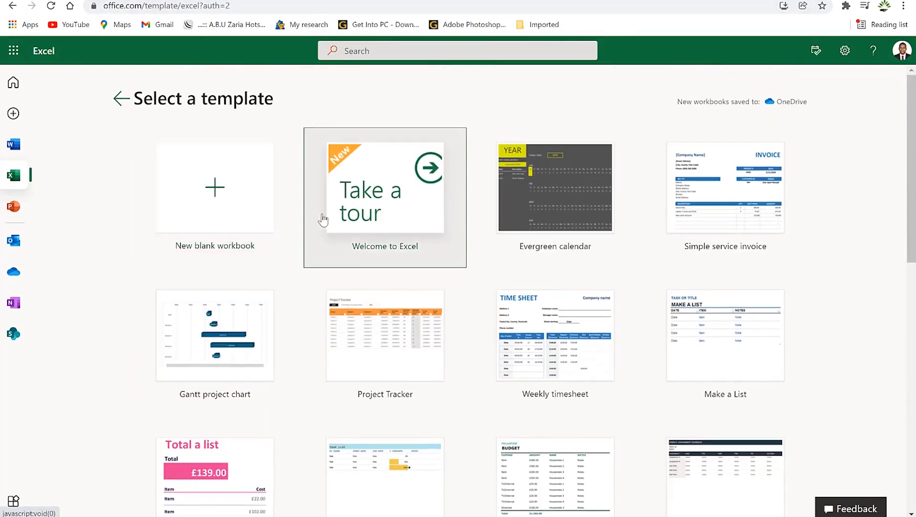
pyautogui.click(214, 187)
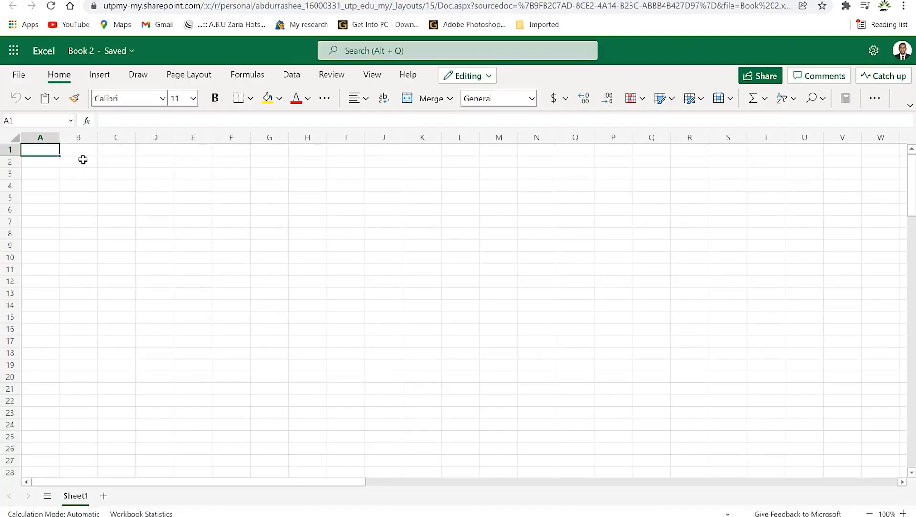
pyautogui.click(84, 157)
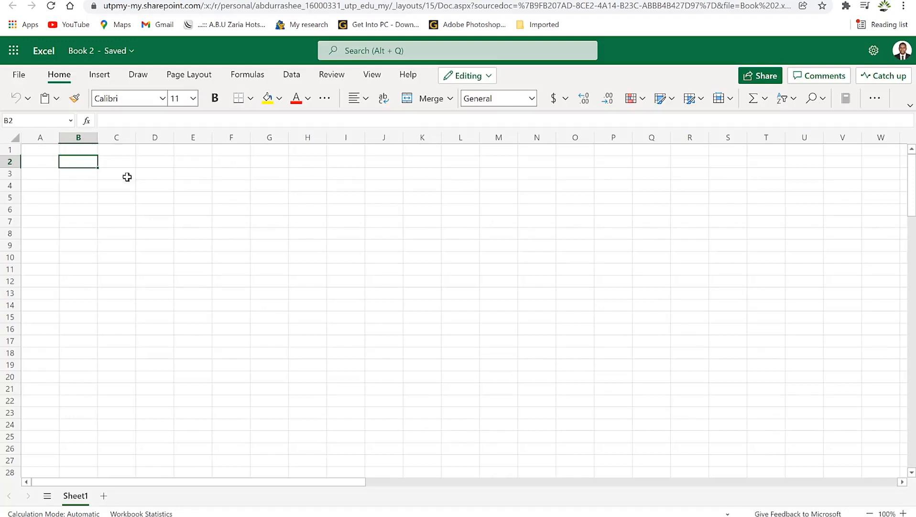
pyautogui.click(83, 189)
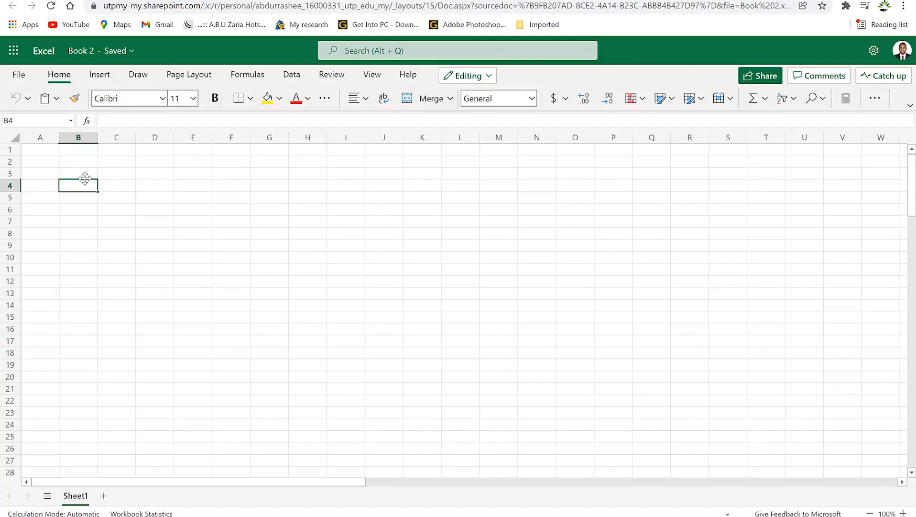
# Step: Enter 'First name' in B4 and 'last name' in C4
pyautogui.write('Namae')
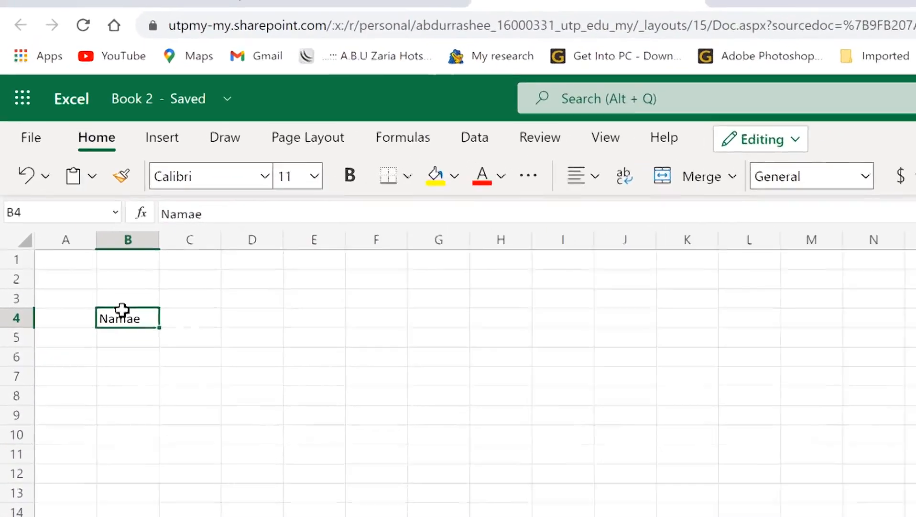
pyautogui.write('First name')
pyautogui.press('Tab')
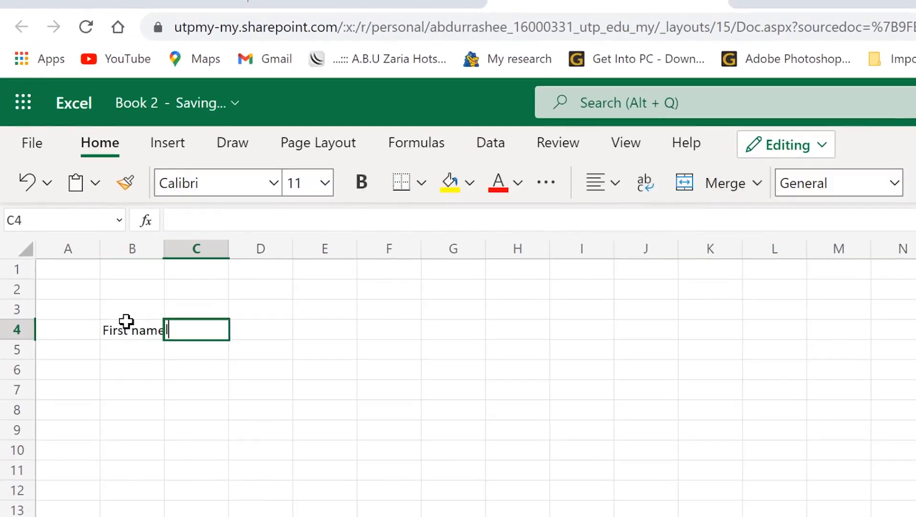
pyautogui.write('last name')
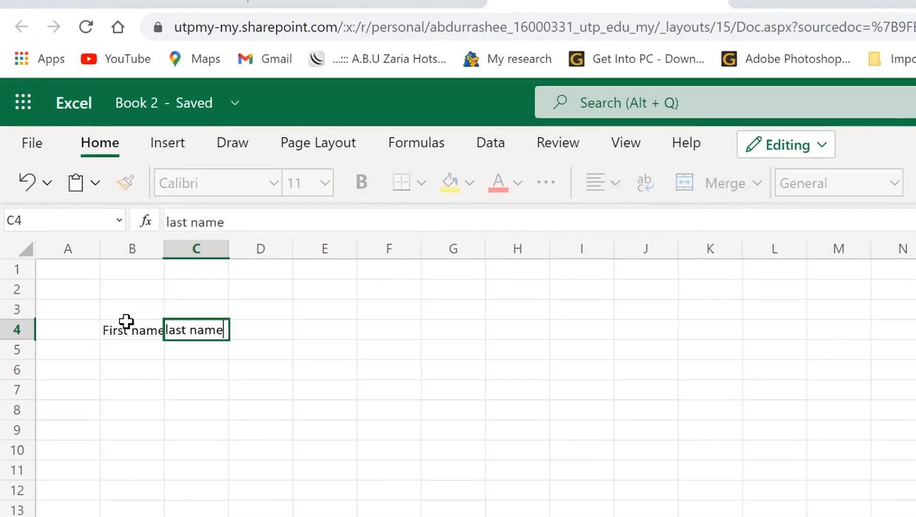
pyautogui.click(313, 330)
# Step: Autofit column B to its text and make the B4:C4 labels bold
pyautogui.click(130, 293)
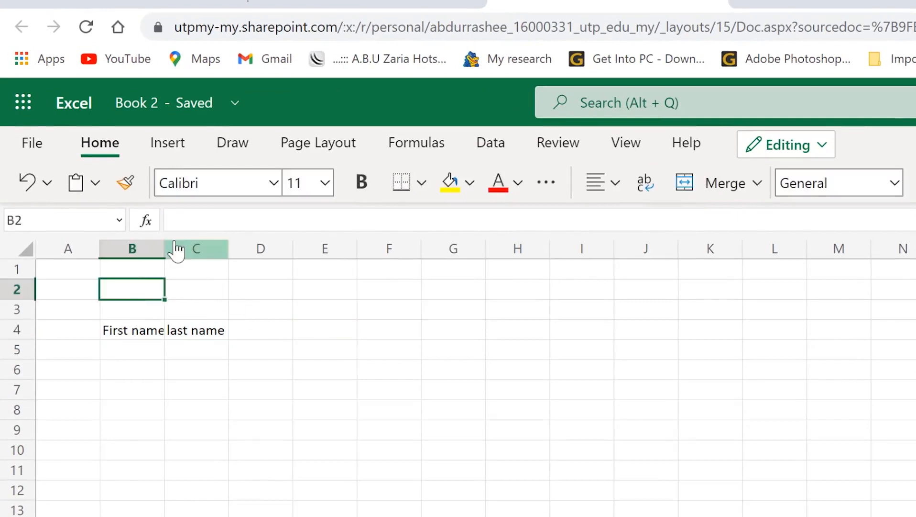
pyautogui.doubleClick(165, 248)
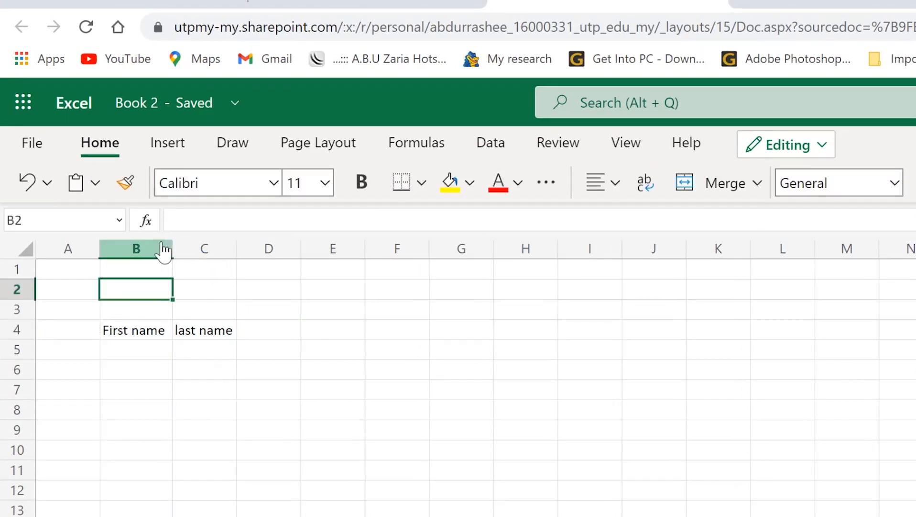
pyautogui.click(319, 366)
pyautogui.click(140, 335)
pyautogui.moveTo(140, 334); pyautogui.dragTo(226, 333)
pyautogui.click(362, 182)
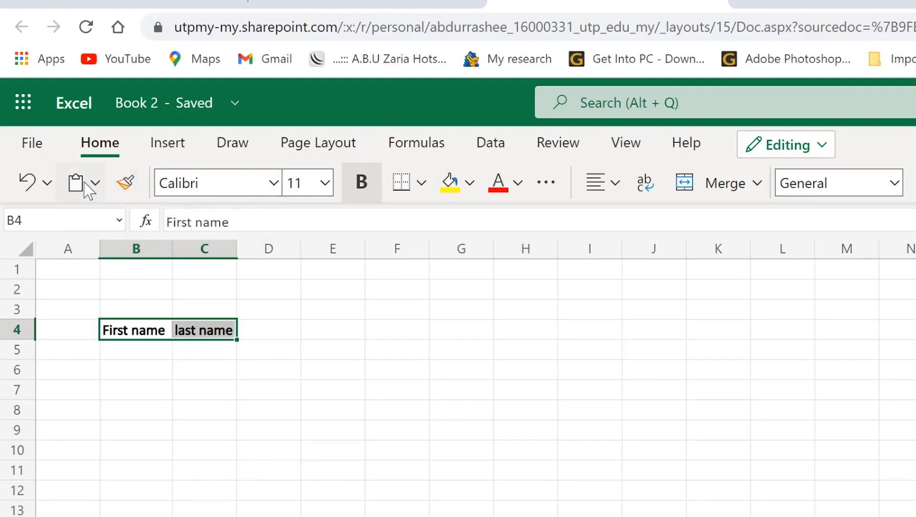
pyautogui.click(98, 182)
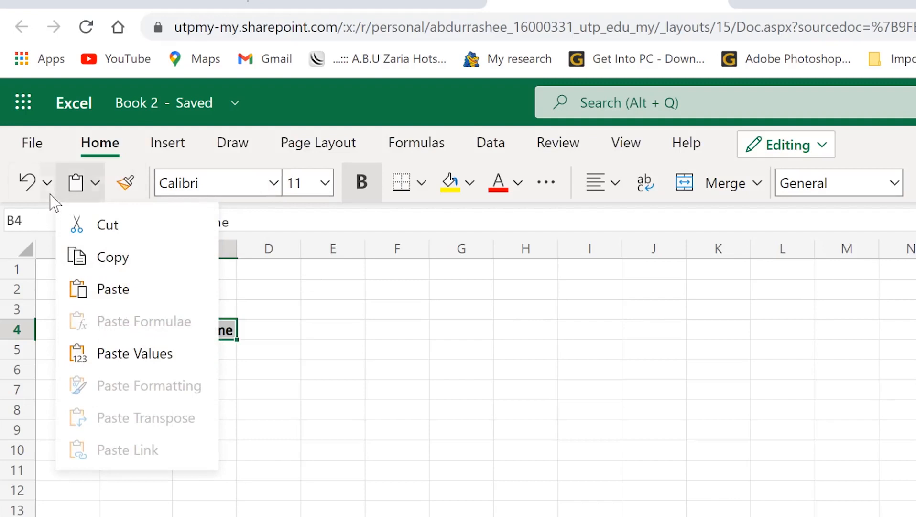
pyautogui.click(47, 182)
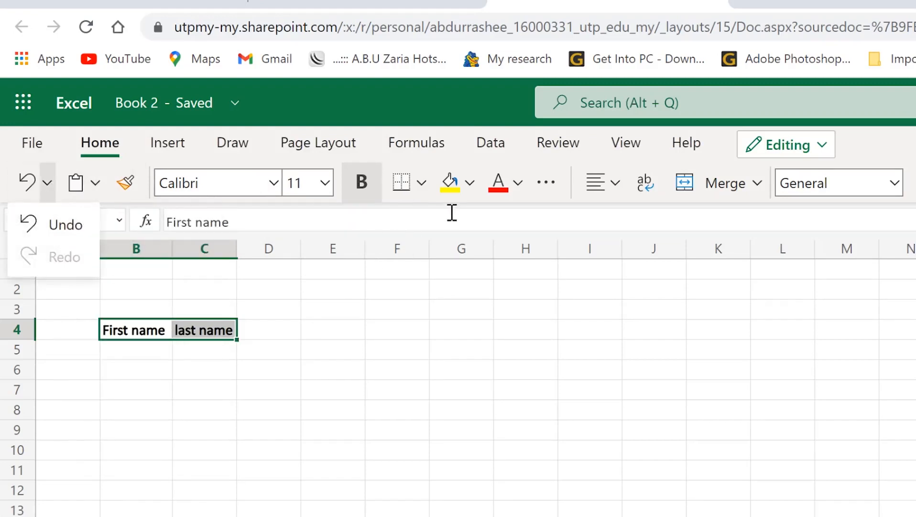
pyautogui.click(422, 183)
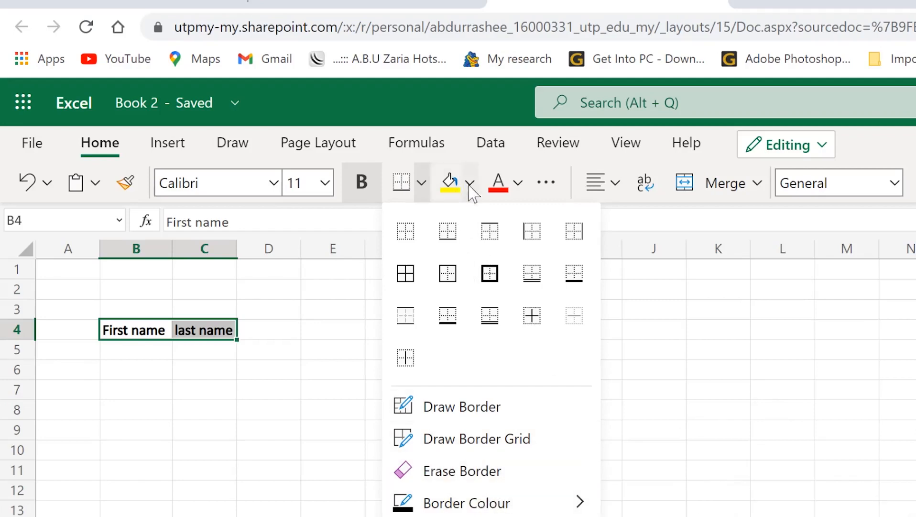
pyautogui.click(469, 183)
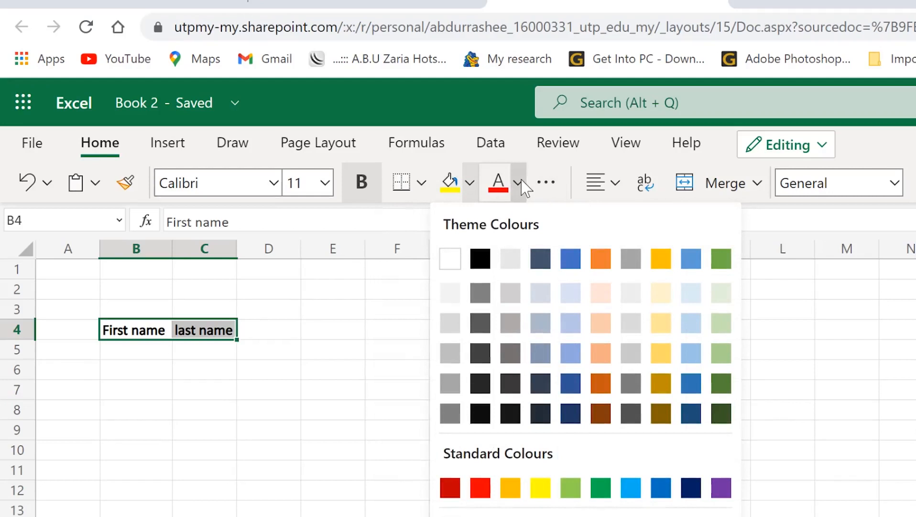
pyautogui.click(523, 182)
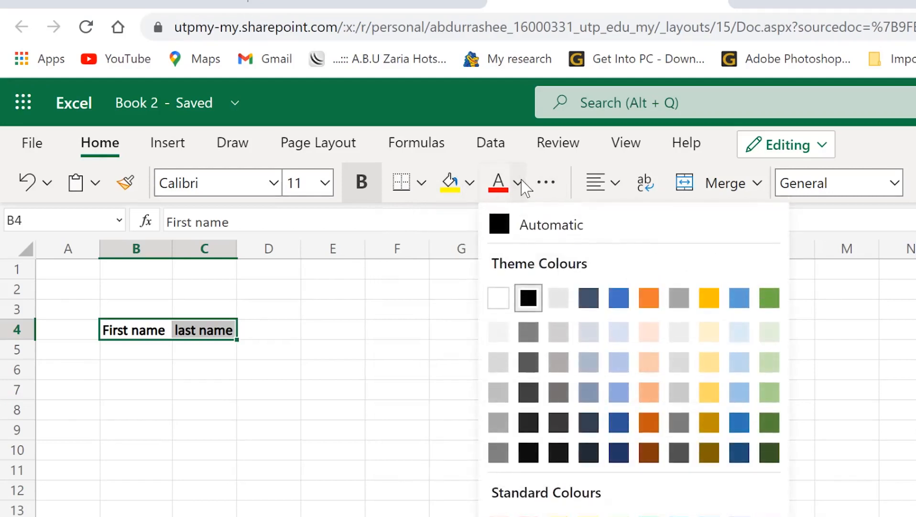
pyautogui.click(547, 183)
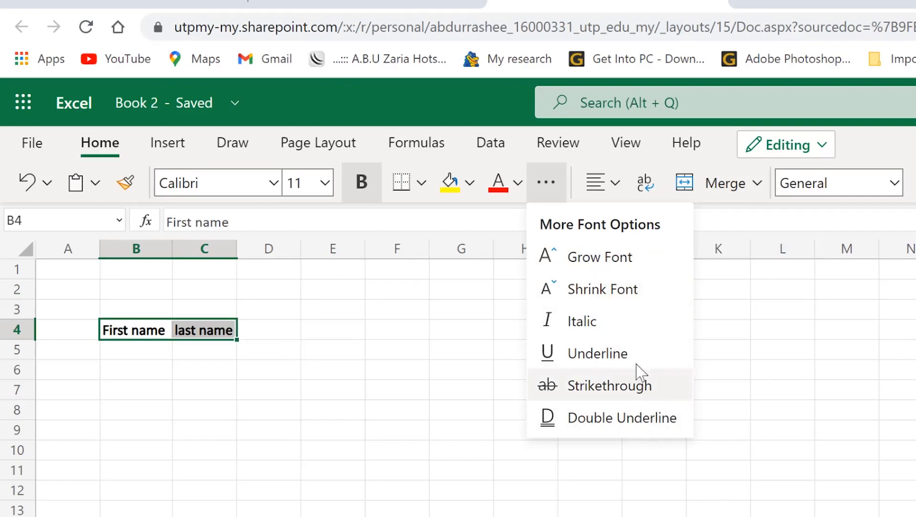
pyautogui.click(622, 189)
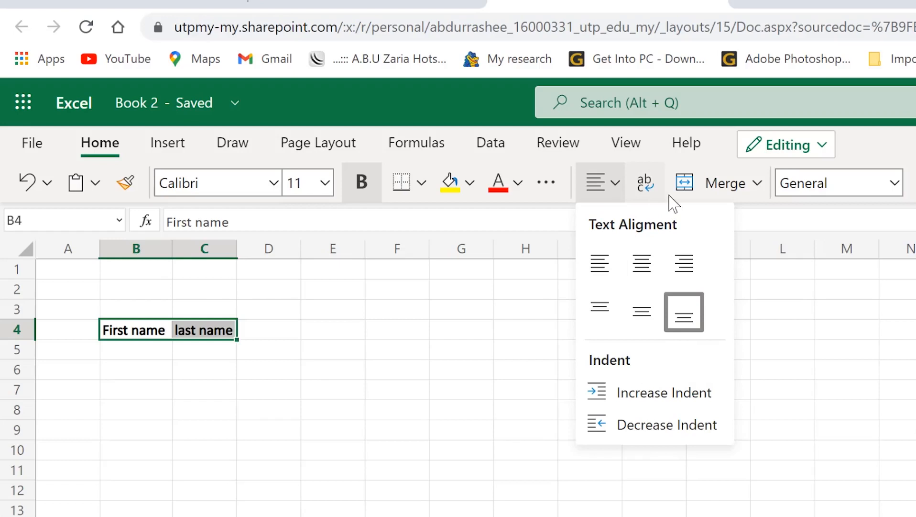
pyautogui.click(758, 186)
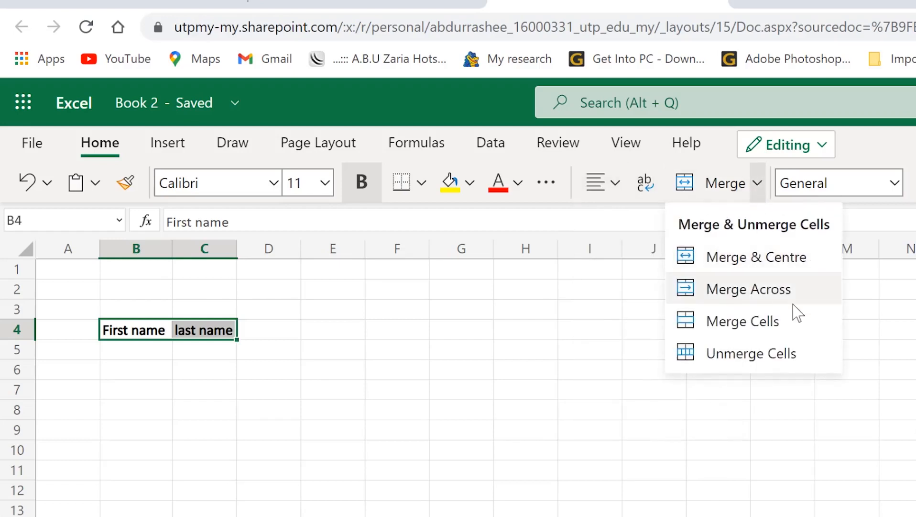
pyautogui.click(352, 411)
pyautogui.click(270, 373)
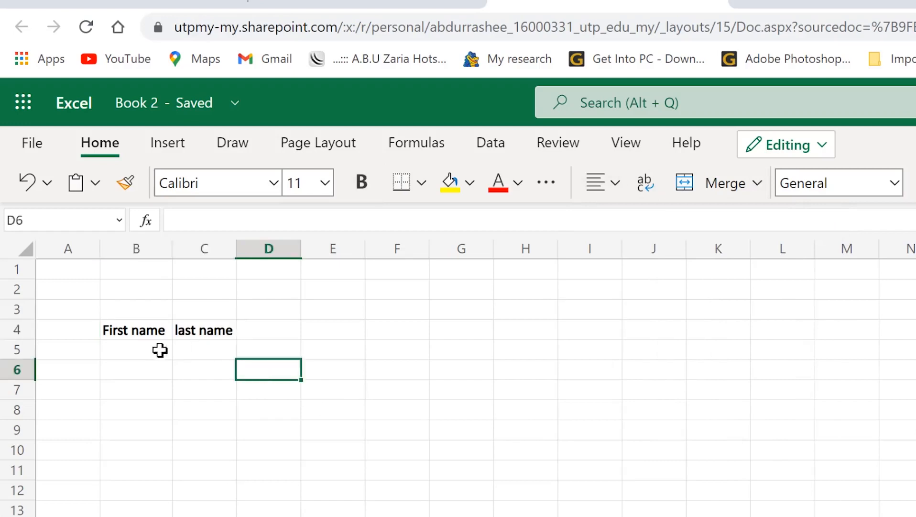
# Step: Merge and centre B4:C4, accepting that only 'First name' is kept
pyautogui.moveTo(127, 338); pyautogui.dragTo(186, 329)
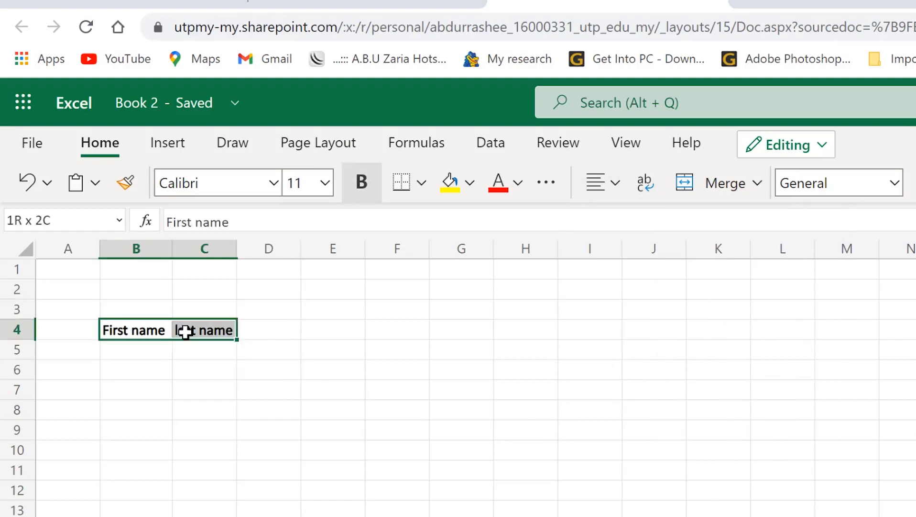
pyautogui.click(758, 184)
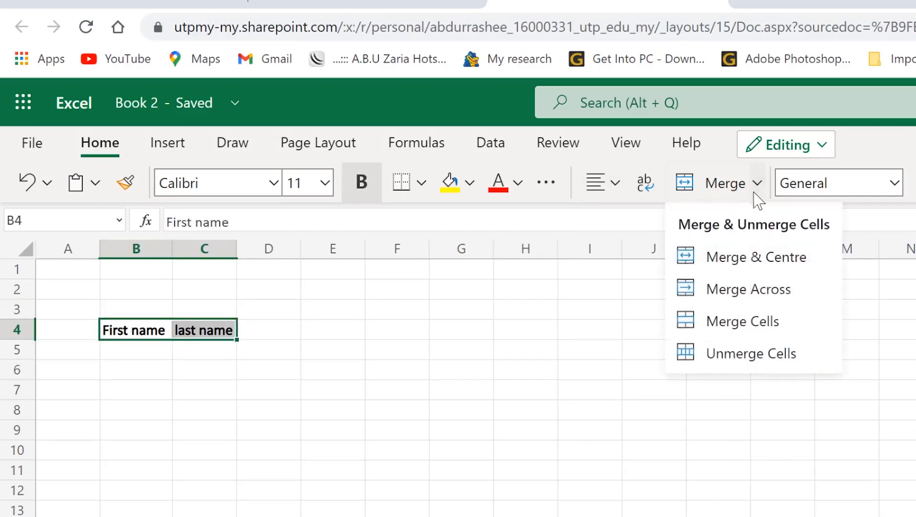
pyautogui.click(749, 258)
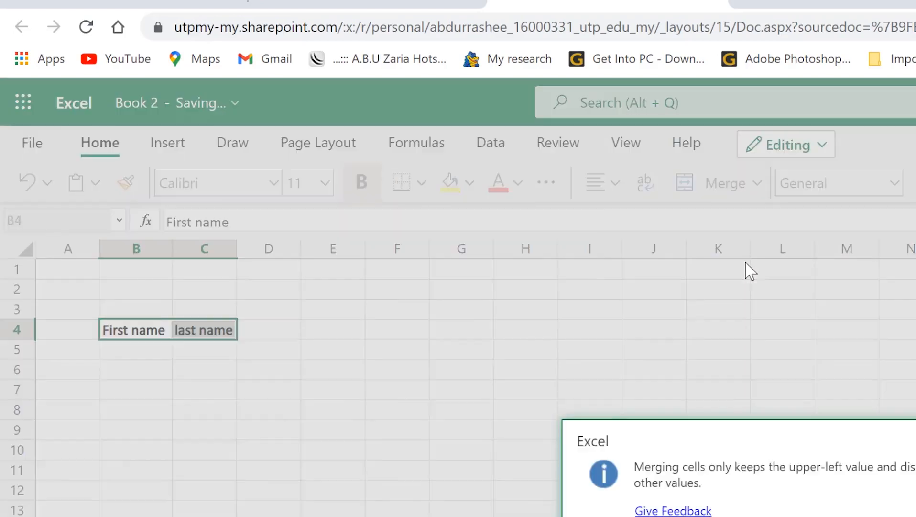
pyautogui.press('Escape')
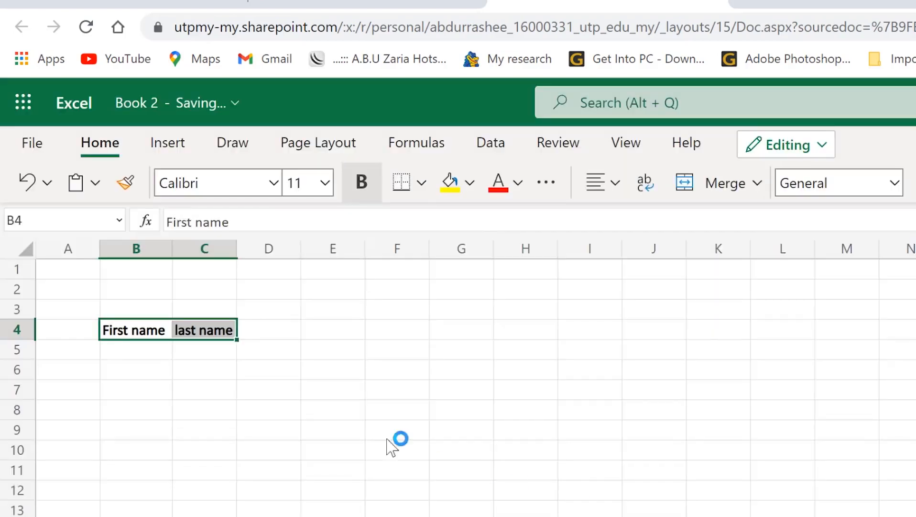
pyautogui.click(164, 333)
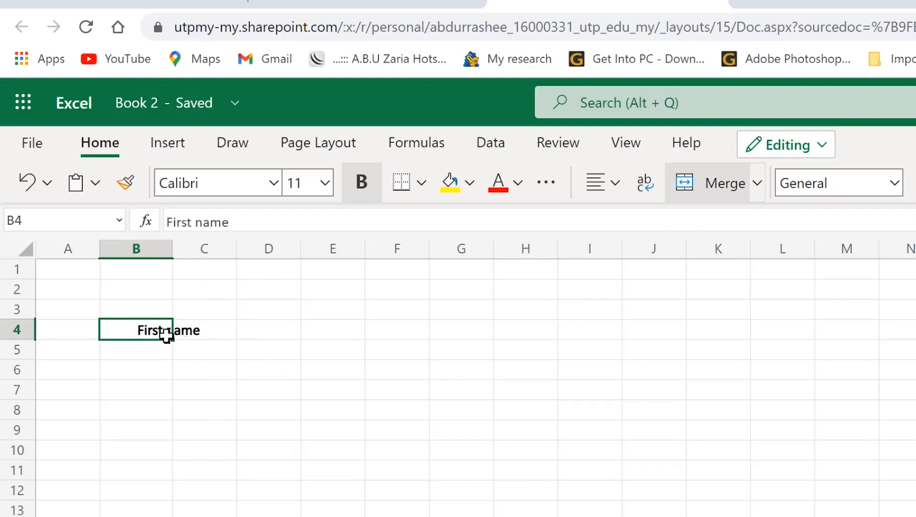
# Step: Look through the Number Format and AutoSum lists without changing anything
pyautogui.moveTo(206, 358); pyautogui.dragTo(217, 372)
pyautogui.click(162, 337)
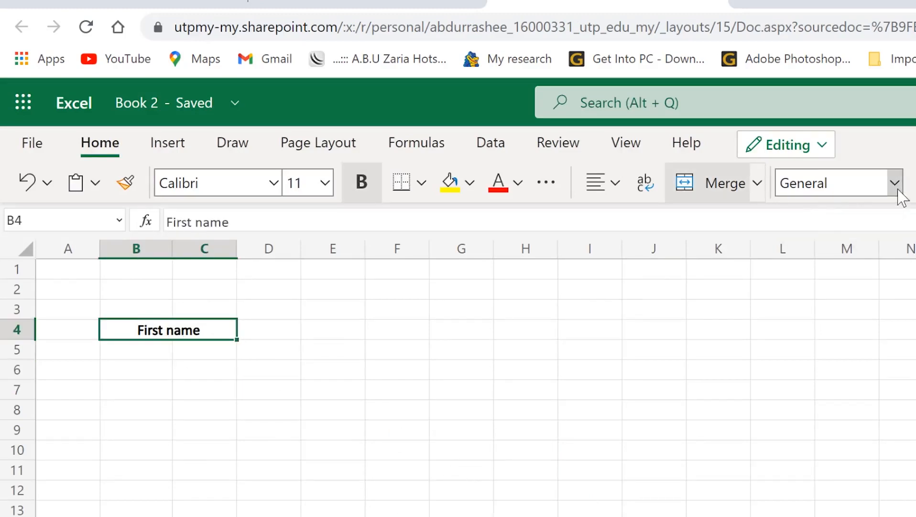
pyautogui.click(895, 183)
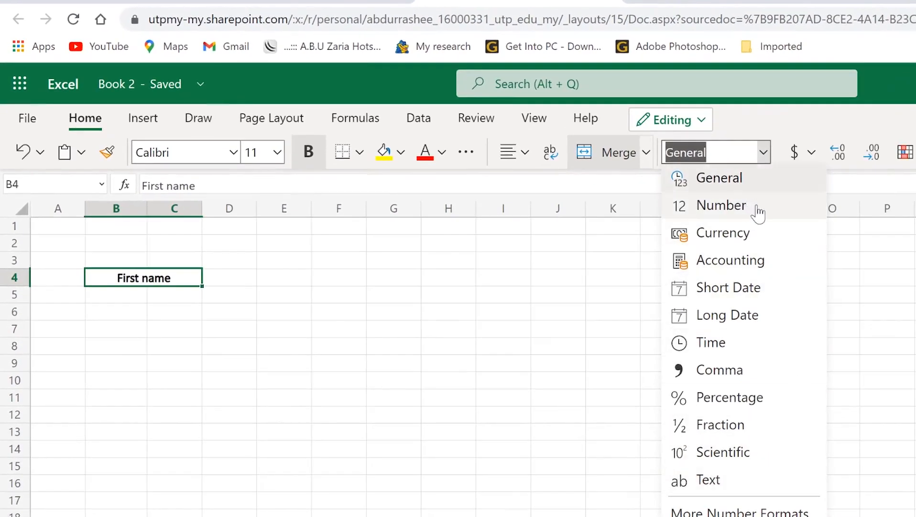
pyautogui.press('Escape')
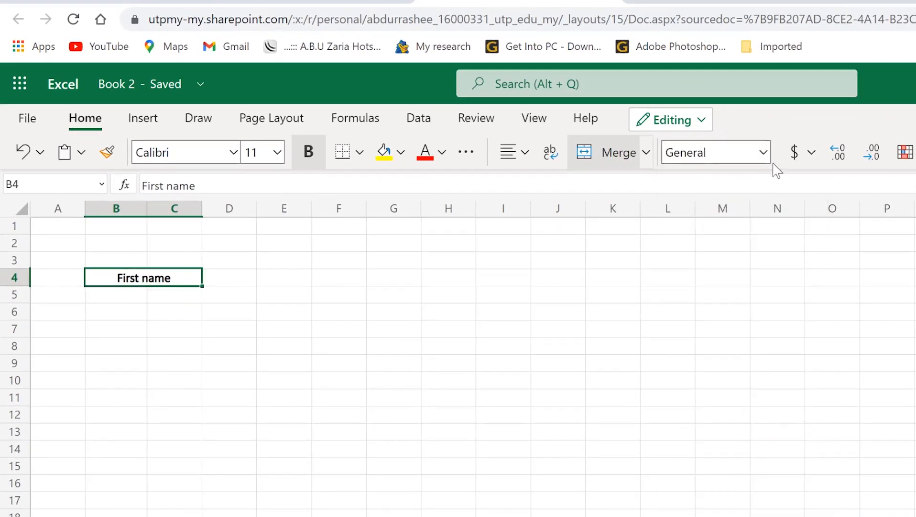
pyautogui.click(764, 152)
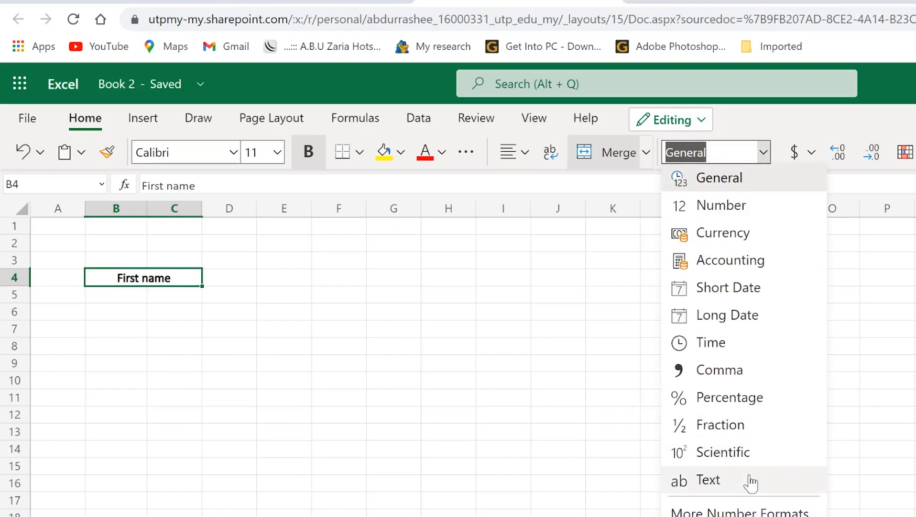
pyautogui.click(751, 425)
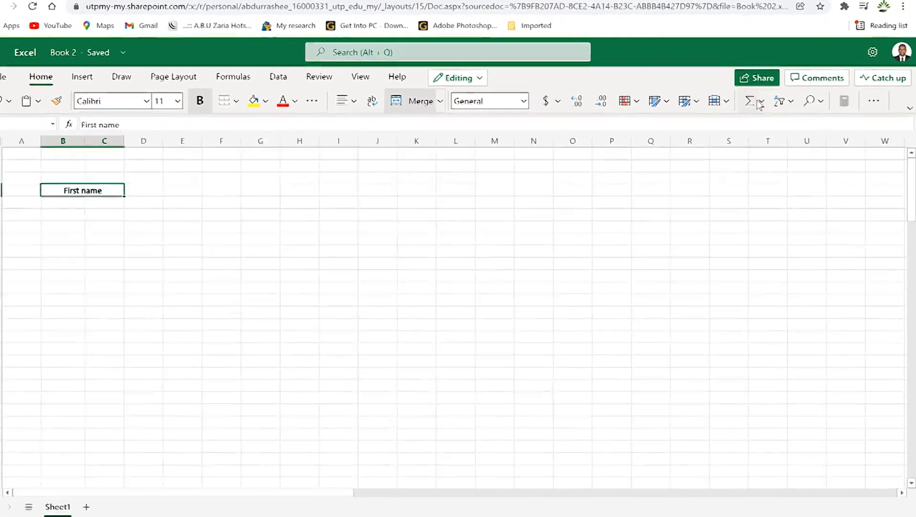
pyautogui.click(697, 154)
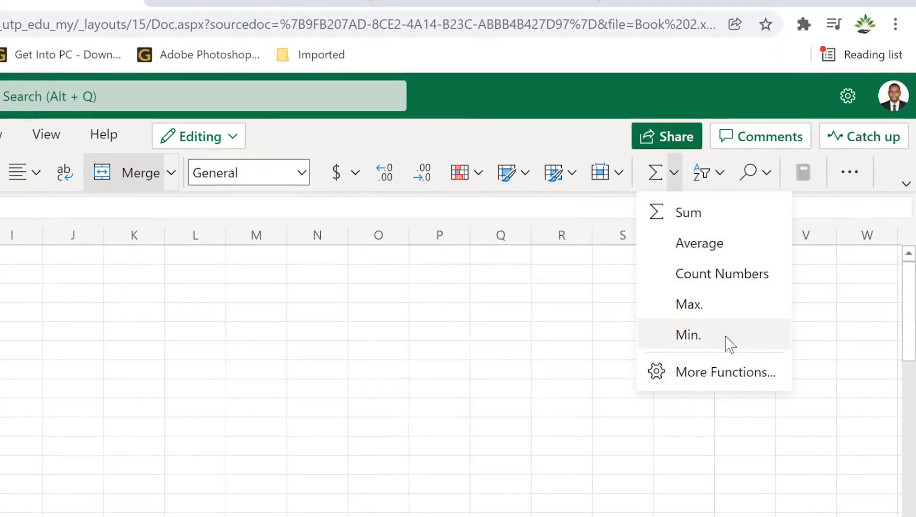
pyautogui.click(855, 359)
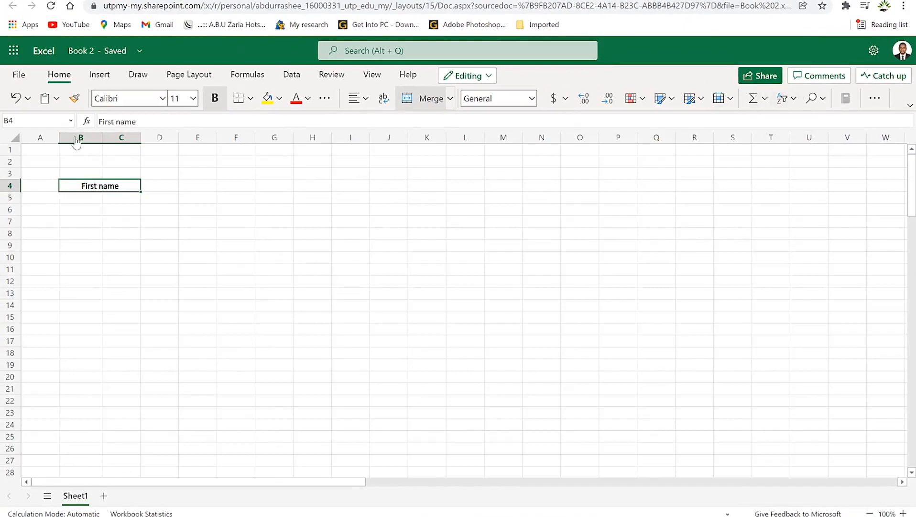
pyautogui.moveTo(159, 197); pyautogui.dragTo(147, 183)
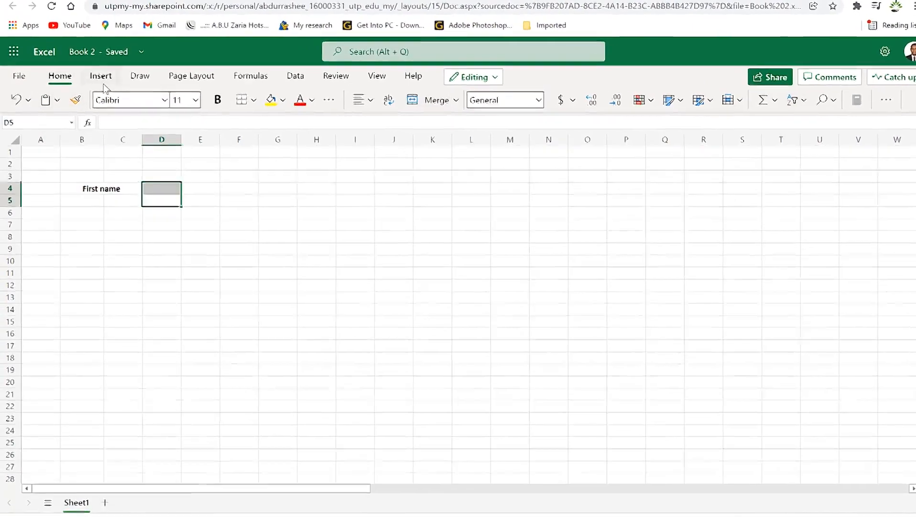
# Step: Browse the Insert tab's Shapes and chart galleries without inserting anything
pyautogui.click(100, 74)
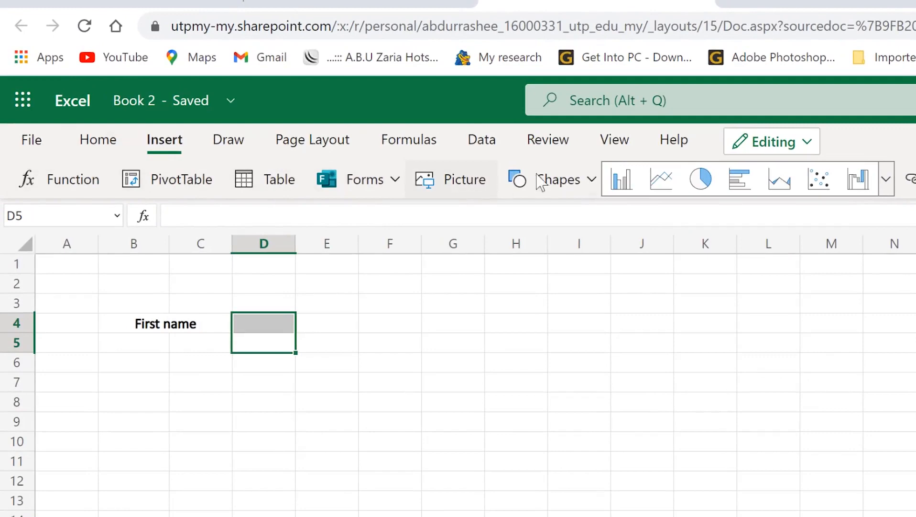
pyautogui.click(592, 180)
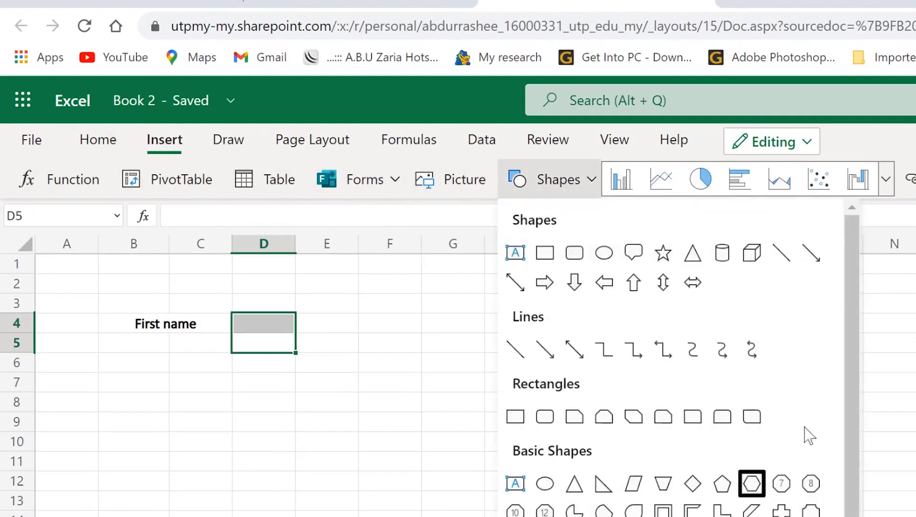
pyautogui.click(914, 228)
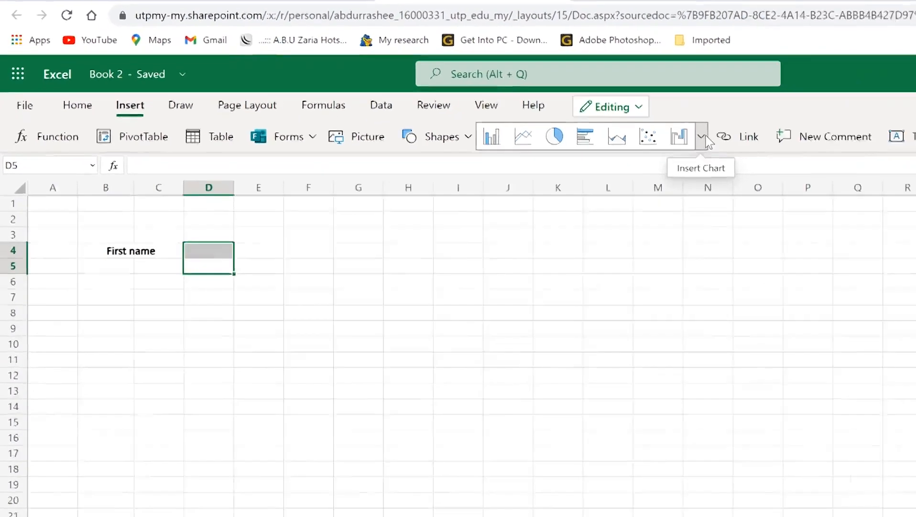
pyautogui.click(886, 179)
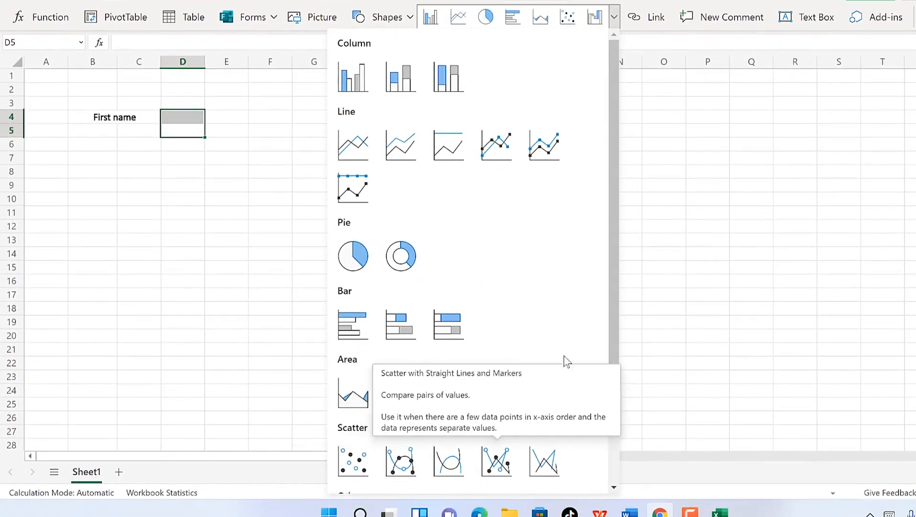
pyautogui.click(692, 162)
pyautogui.click(434, 146)
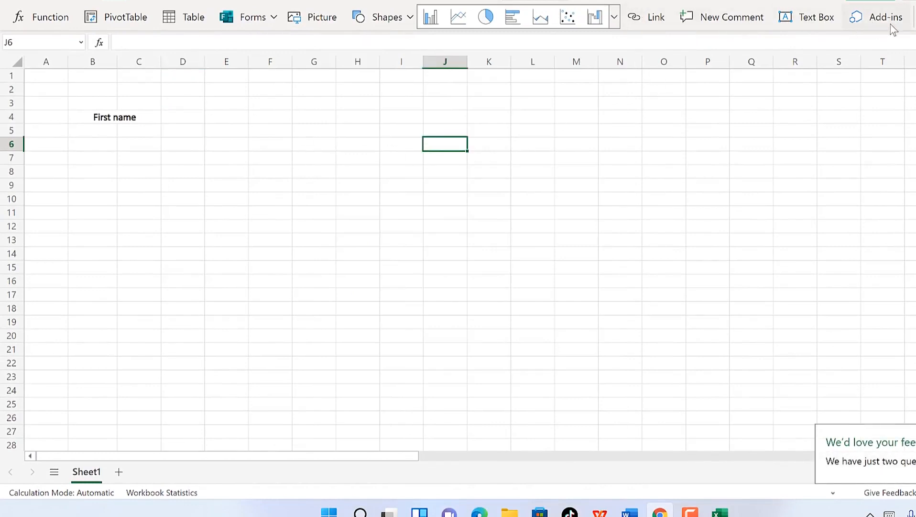
# Step: Sketch a black ink stroke near F6–G10 and a red one near H8–I12
pyautogui.click(159, 0)
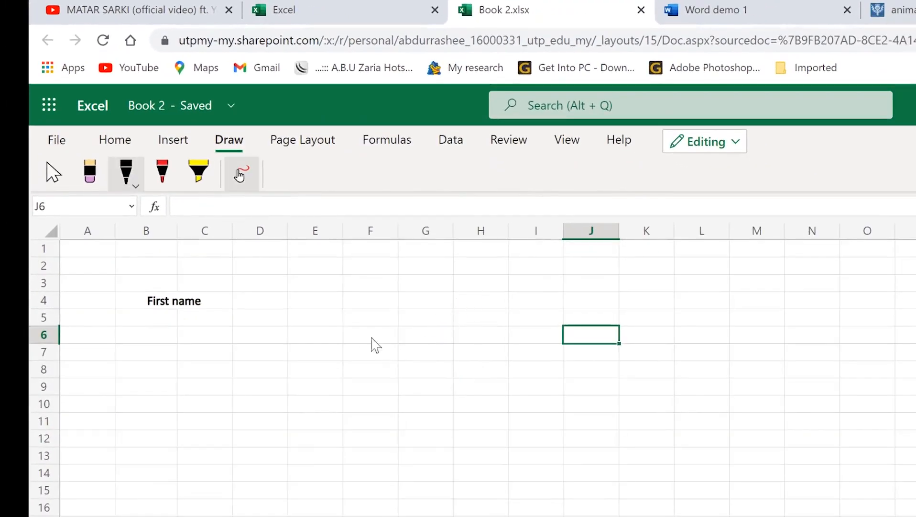
pyautogui.moveTo(364, 368)
pyautogui.mouseDown()
pyautogui.moveTo(400, 365)
pyautogui.moveTo(433, 314)
pyautogui.mouseUp()
pyautogui.click(162, 172)
pyautogui.moveTo(459, 404)
pyautogui.mouseDown()
pyautogui.moveTo(522, 434)
pyautogui.moveTo(527, 355)
pyautogui.mouseUp()
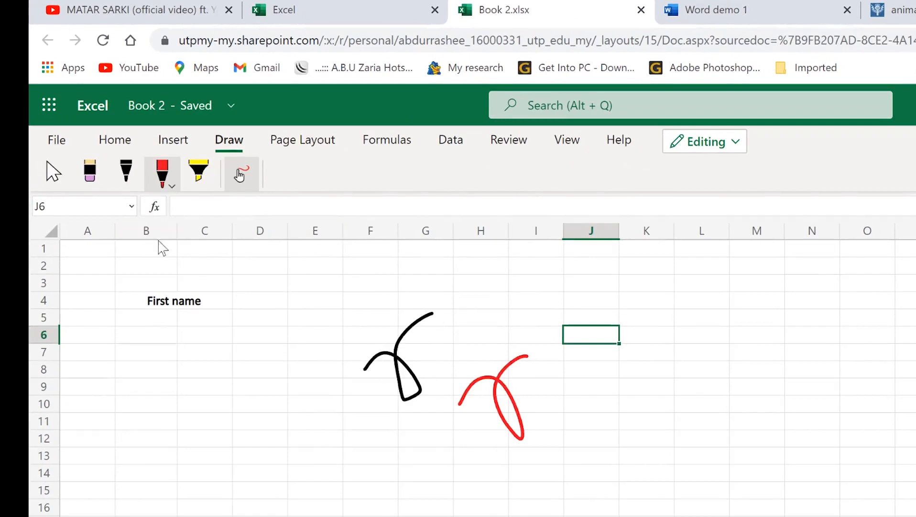
pyautogui.click(170, 185)
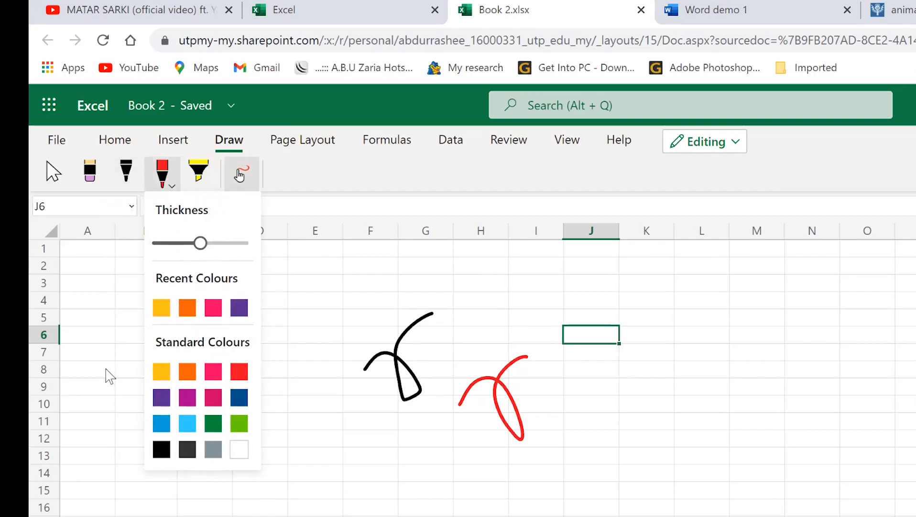
pyautogui.click(415, 367)
# Step: Erase both ink strokes with the Eraser
pyautogui.click(90, 173)
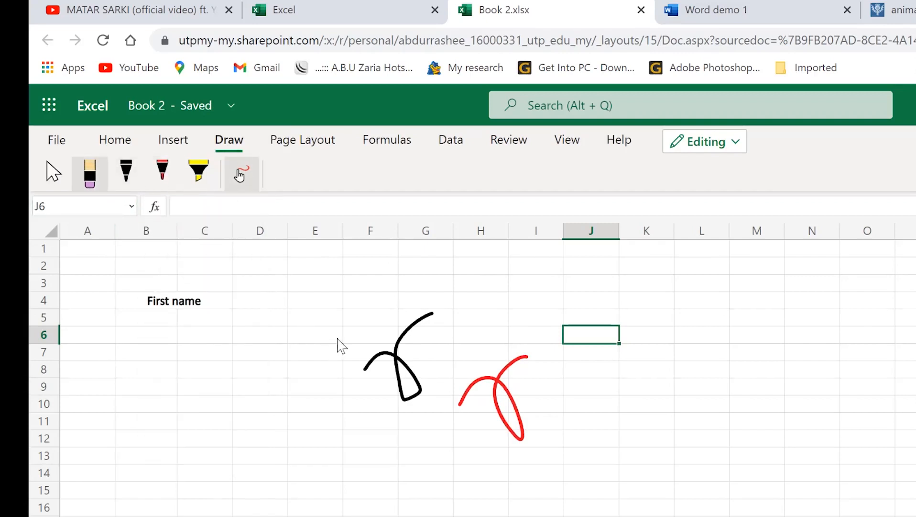
pyautogui.moveTo(399, 361); pyautogui.dragTo(419, 378)
pyautogui.moveTo(460, 353); pyautogui.dragTo(537, 426)
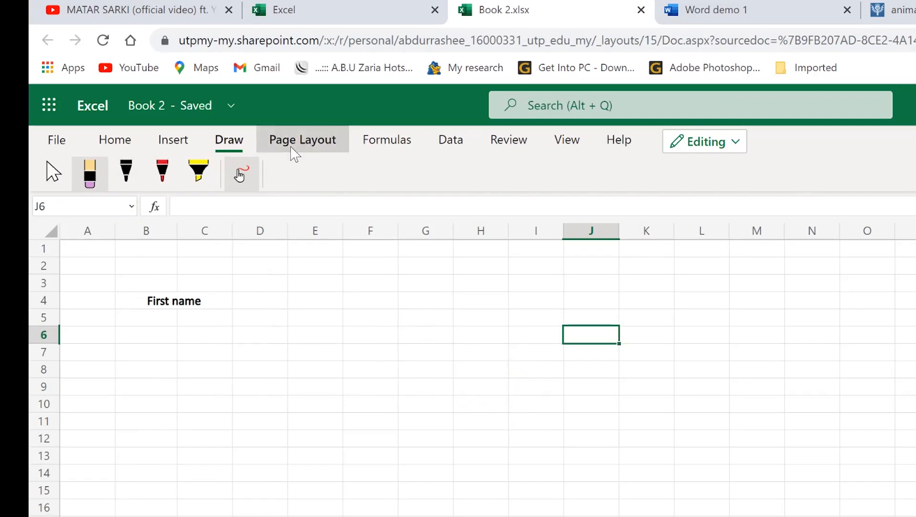
# Step: Check Print Area and Calculation Options unchanged, keeping calculation Automatic, then show Data commands
pyautogui.click(295, 141)
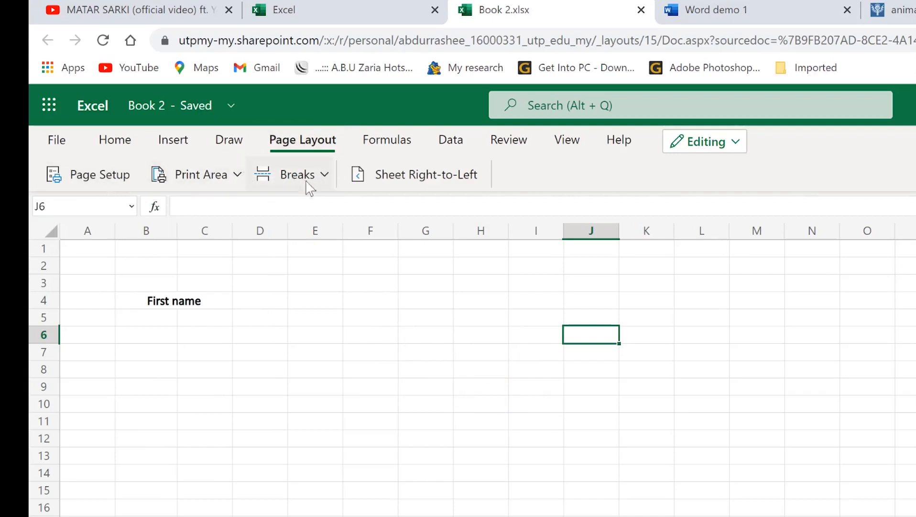
pyautogui.click(237, 175)
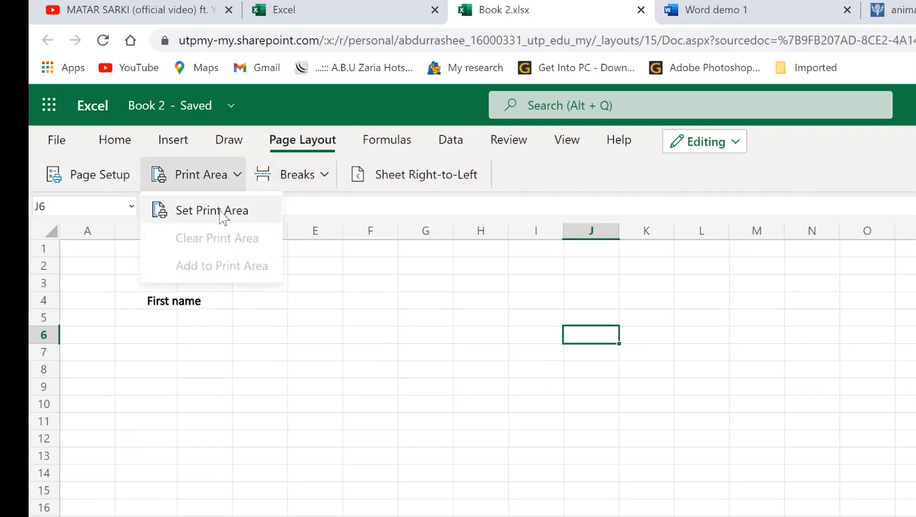
pyautogui.click(248, 214)
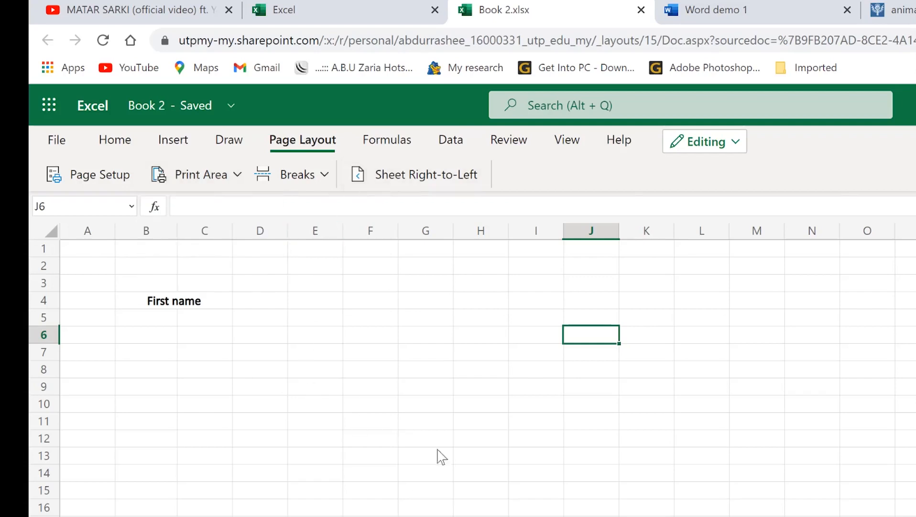
pyautogui.click(374, 145)
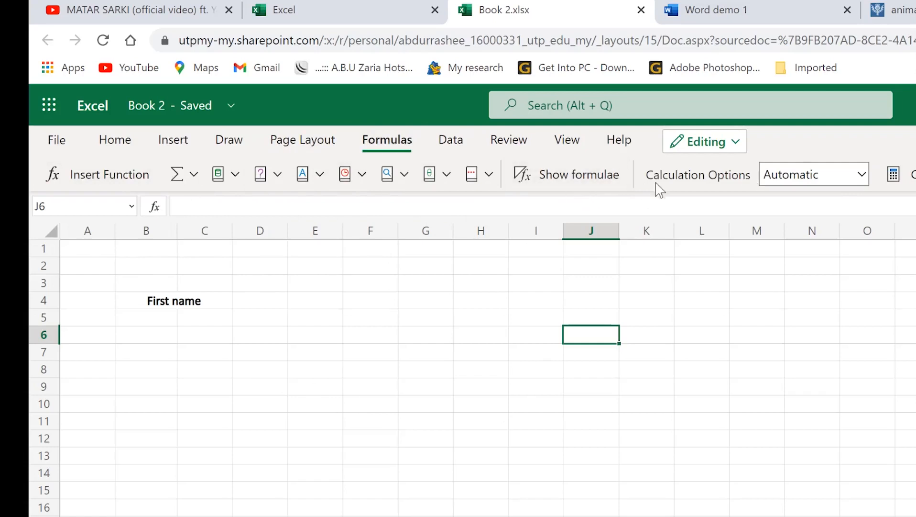
pyautogui.click(862, 174)
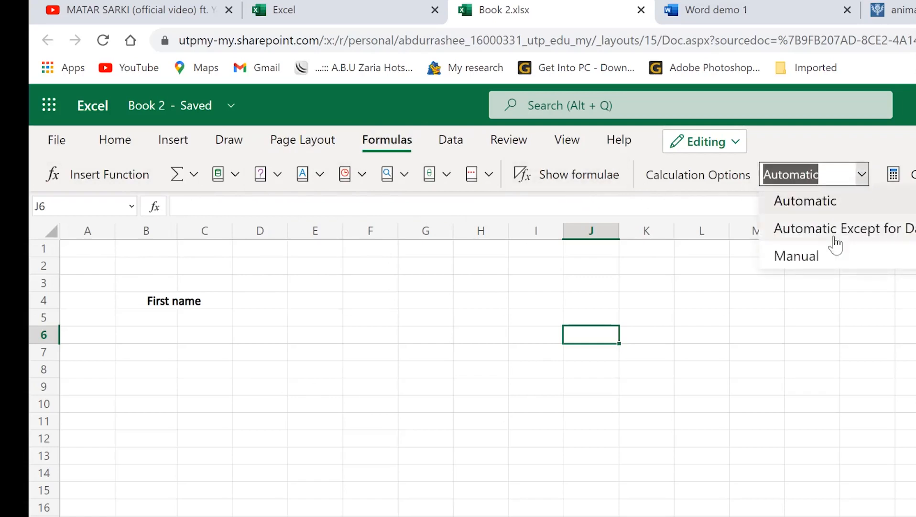
pyautogui.click(420, 372)
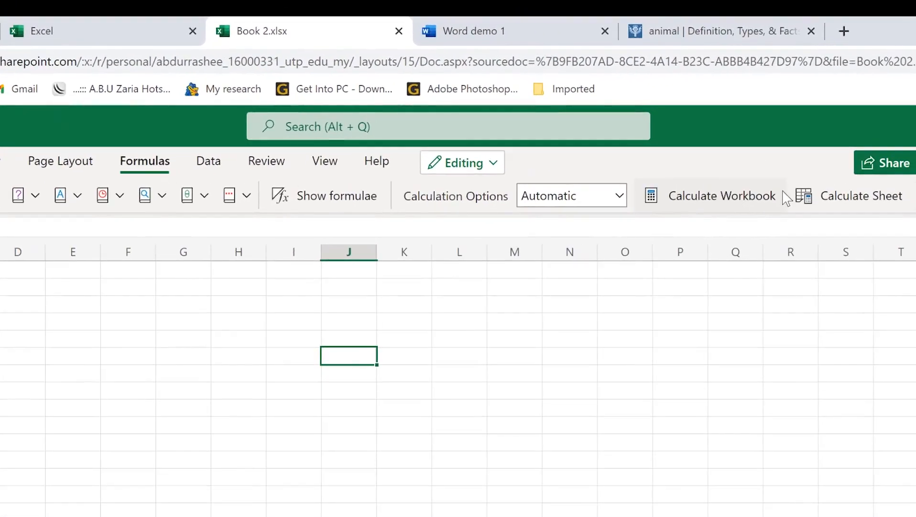
pyautogui.click(209, 161)
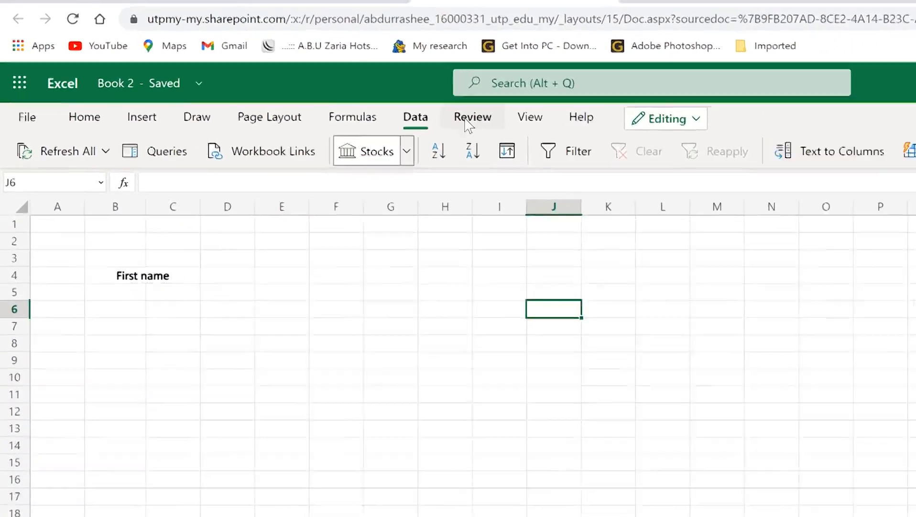
# Step: Browse the Review and View tabs, checking Freeze Panes and command search without changes
pyautogui.click(335, 75)
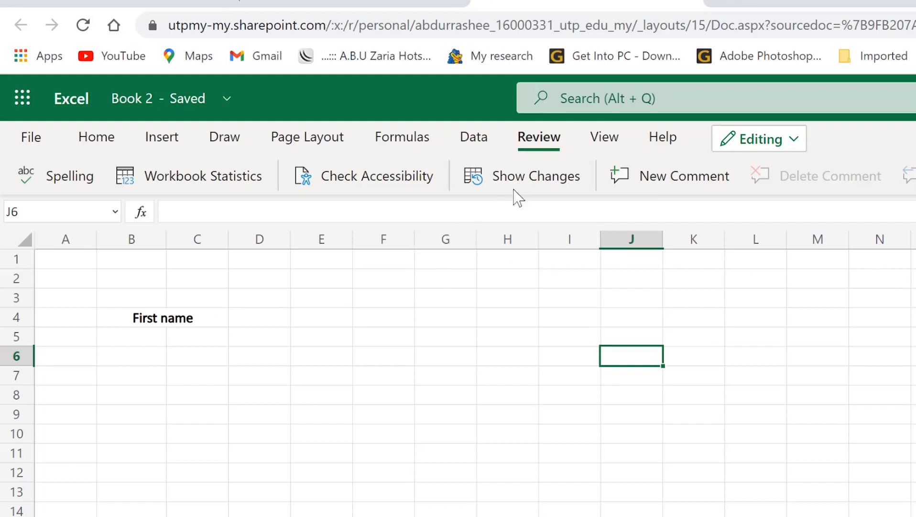
pyautogui.click(604, 143)
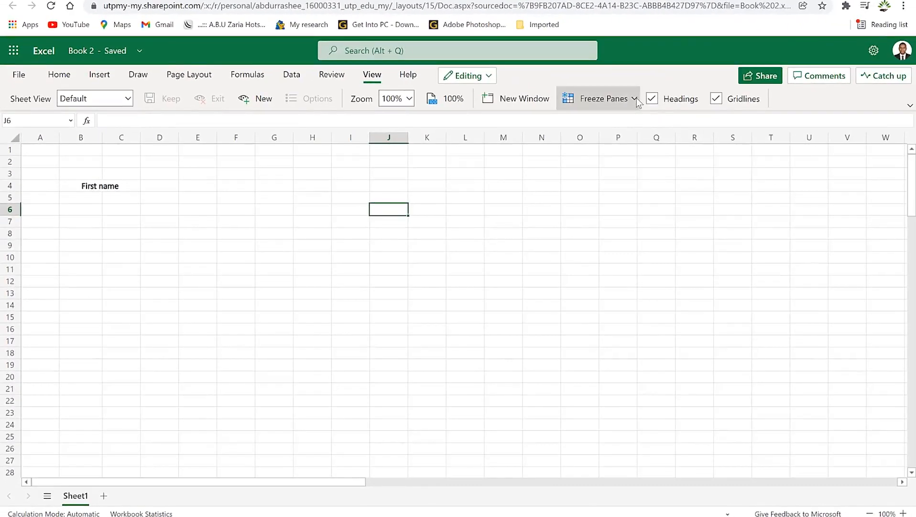
pyautogui.click(618, 100)
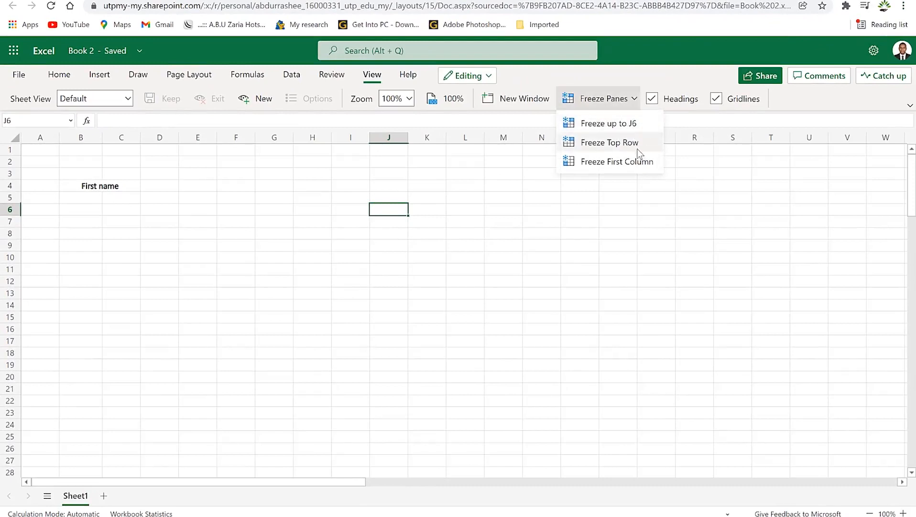
pyautogui.click(726, 159)
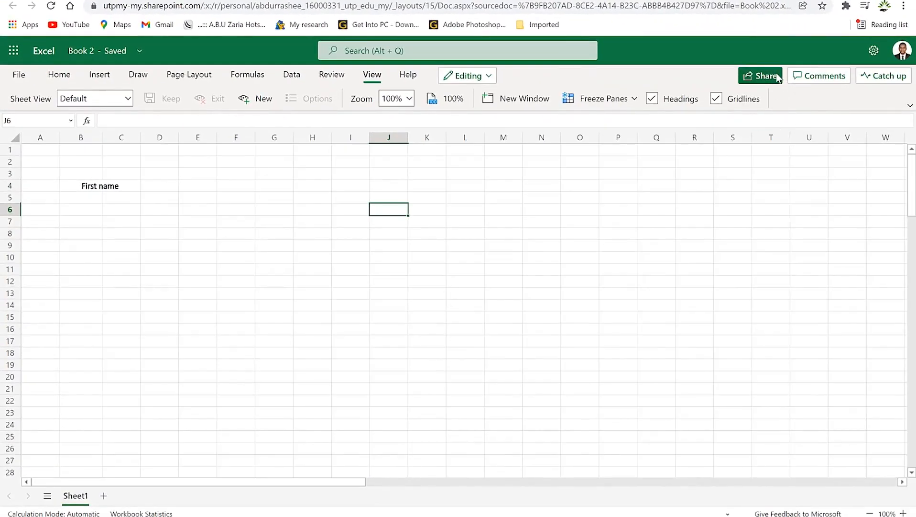
pyautogui.click(366, 51)
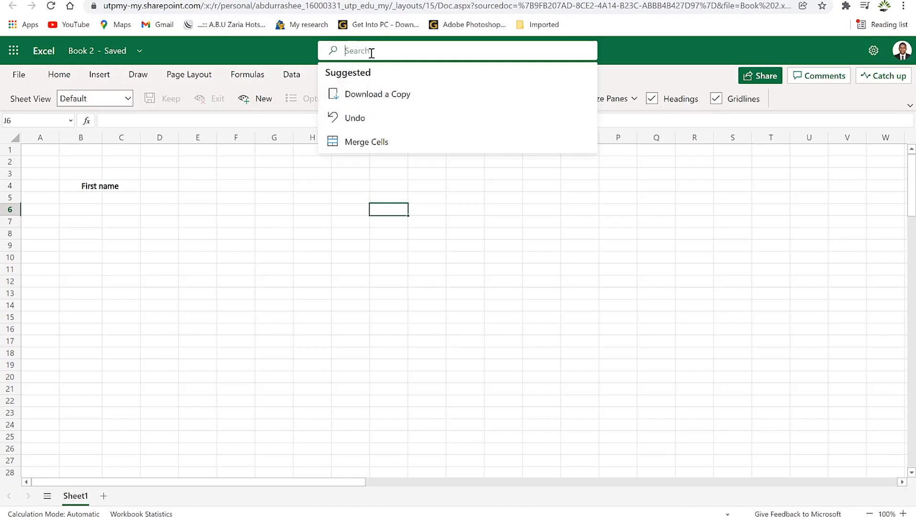
pyautogui.press('Escape')
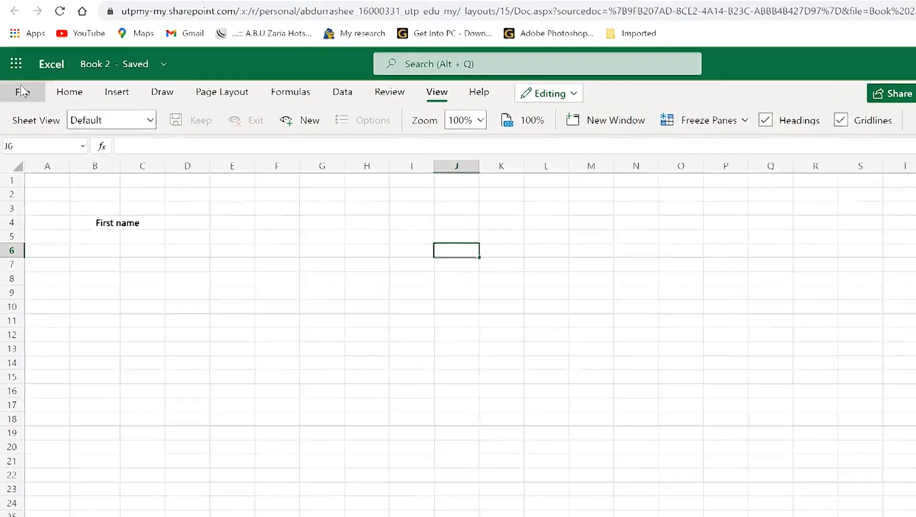
# Step: Step through the File menu's Save As, Print and Share pages to Options' regional settings
pyautogui.click(18, 74)
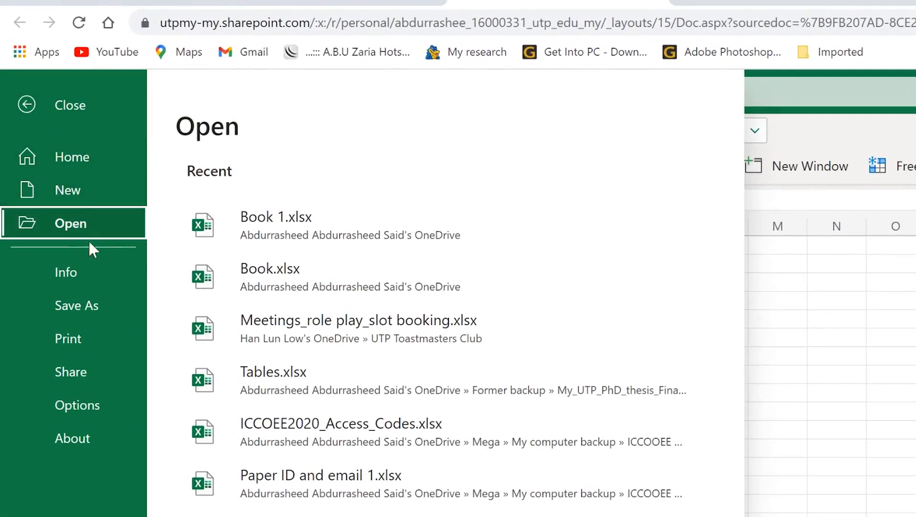
pyautogui.click(74, 309)
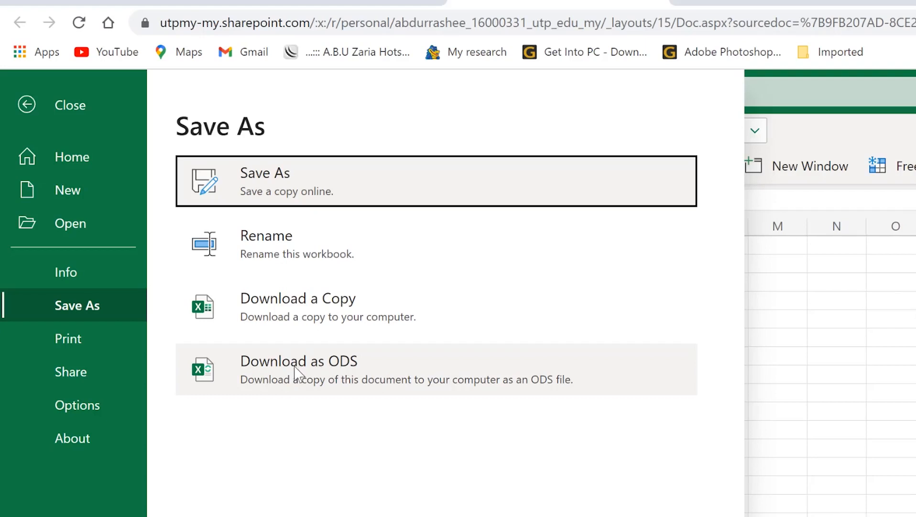
pyautogui.click(105, 337)
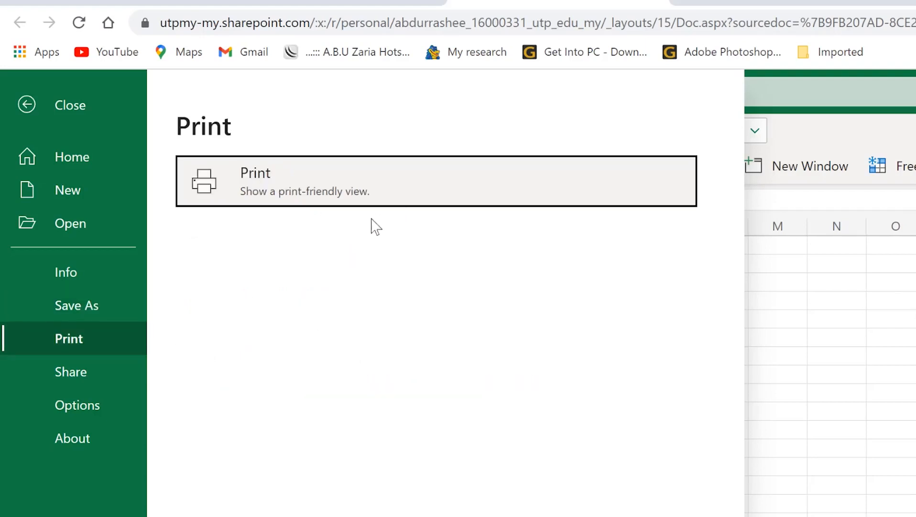
pyautogui.click(103, 373)
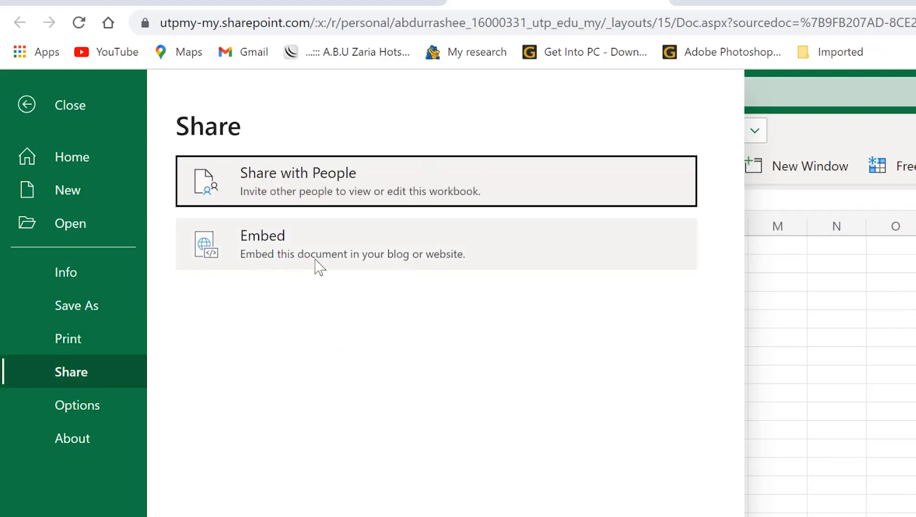
pyautogui.click(83, 405)
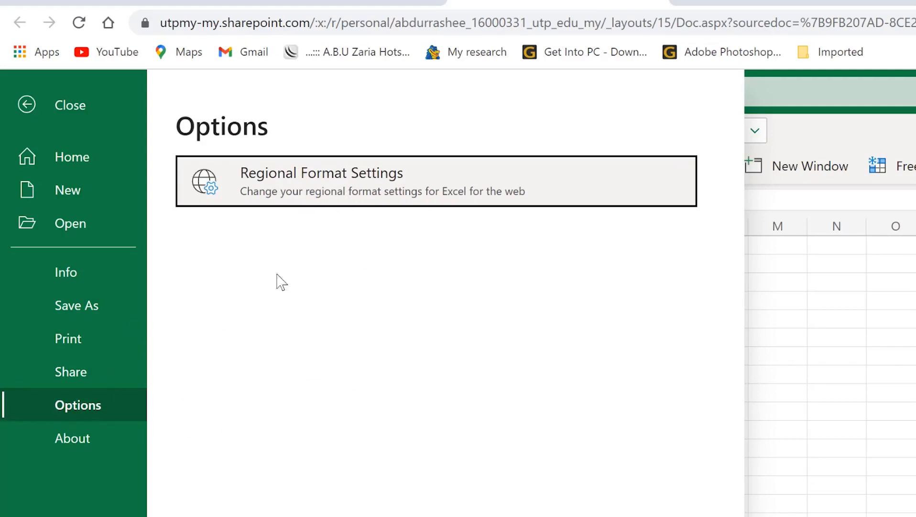
# Step: Close the file options and return from the workbook to the Microsoft 365 home page
pyautogui.press('Escape')
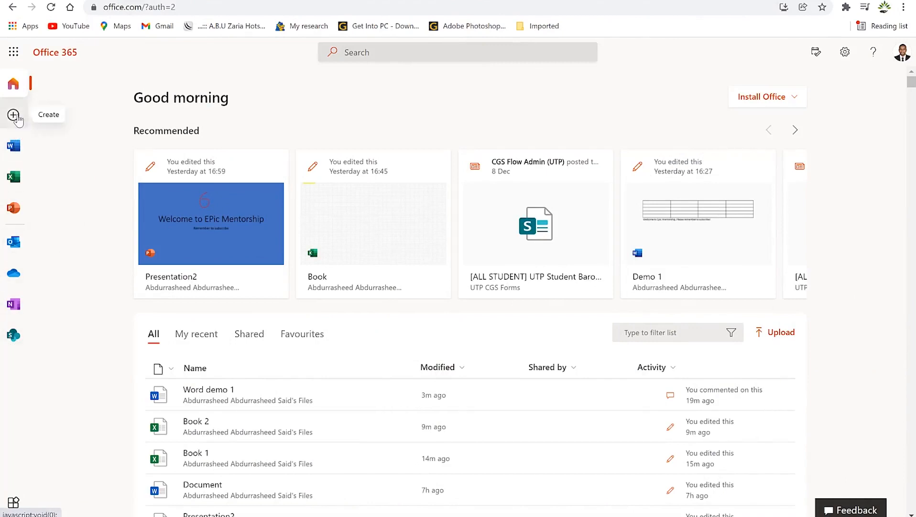
# Step: From PowerPoint's start page, pick the Droplet theme in the full theme gallery
pyautogui.click(13, 211)
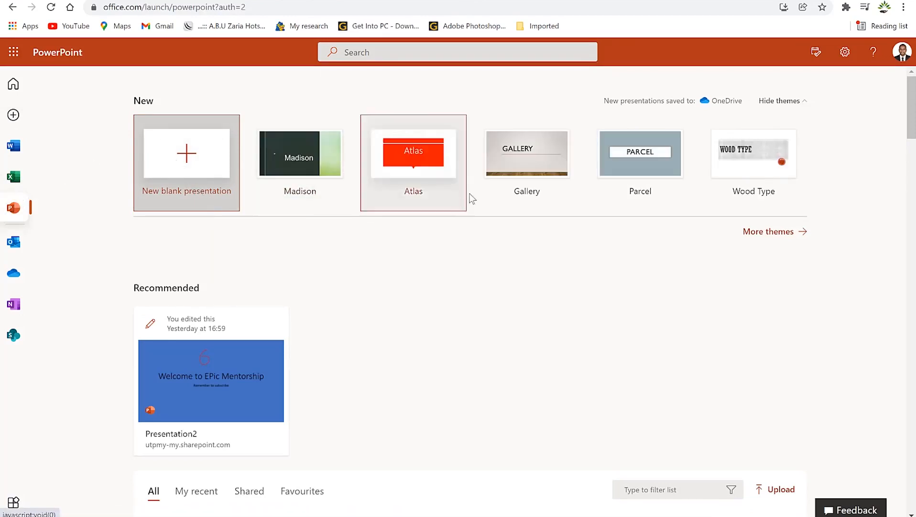
pyautogui.click(769, 233)
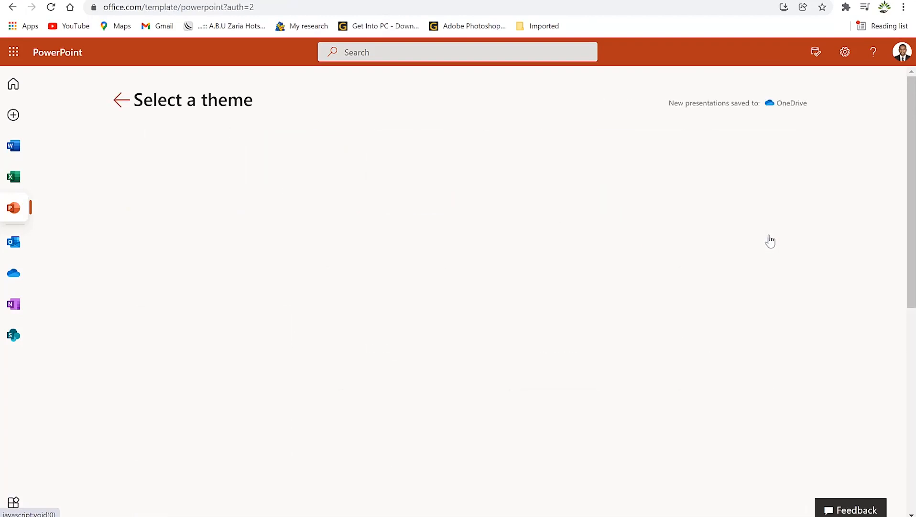
pyautogui.scroll(-2, 497, 268)
pyautogui.scroll(-5, 481, 272)
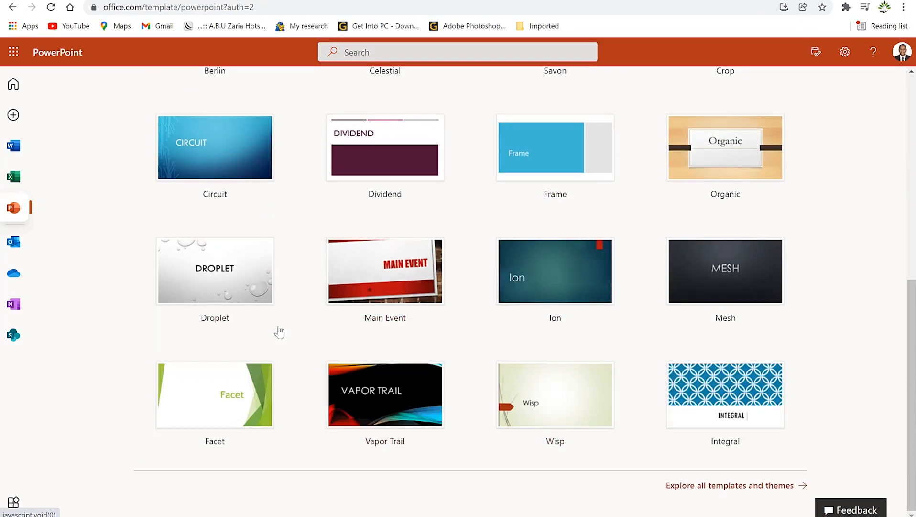
pyautogui.click(221, 275)
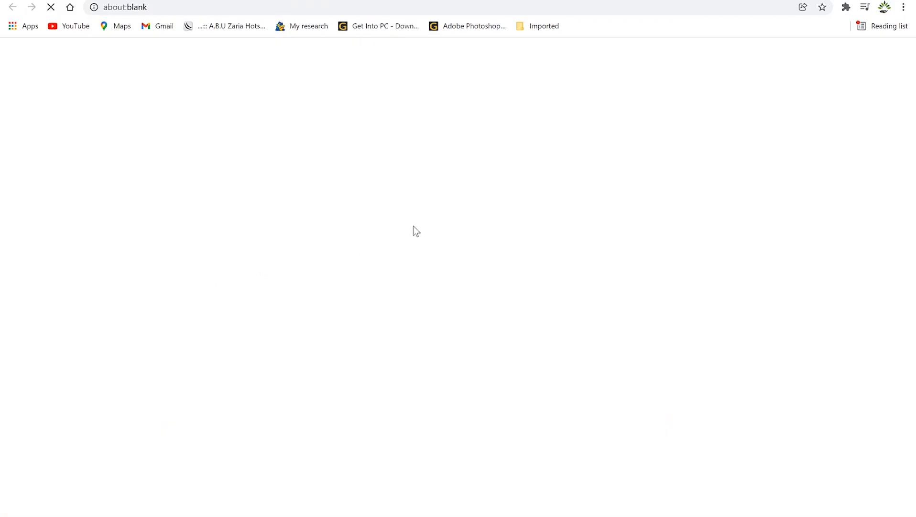
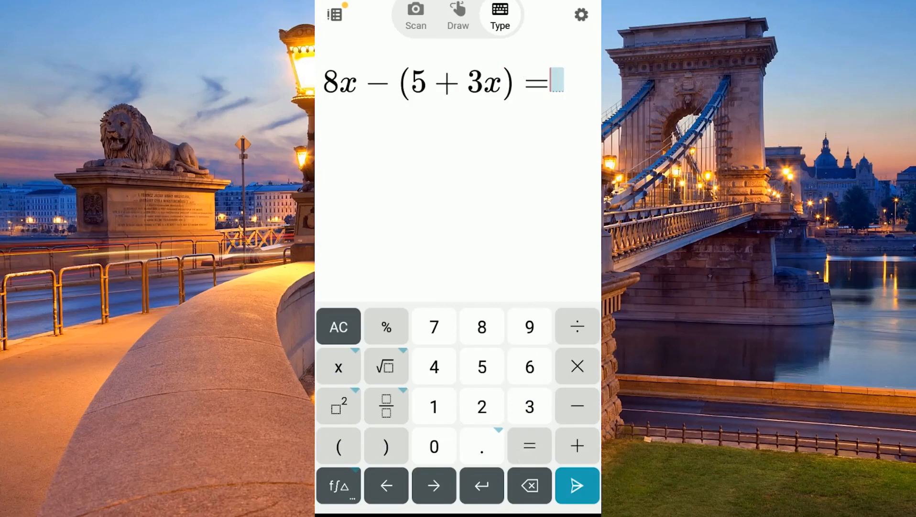
# Step: Finish the right side as 2x + 1 and solve 8x − (5 + 3x) = 2x + 1, giving x = 2
pyautogui.click(483, 412)
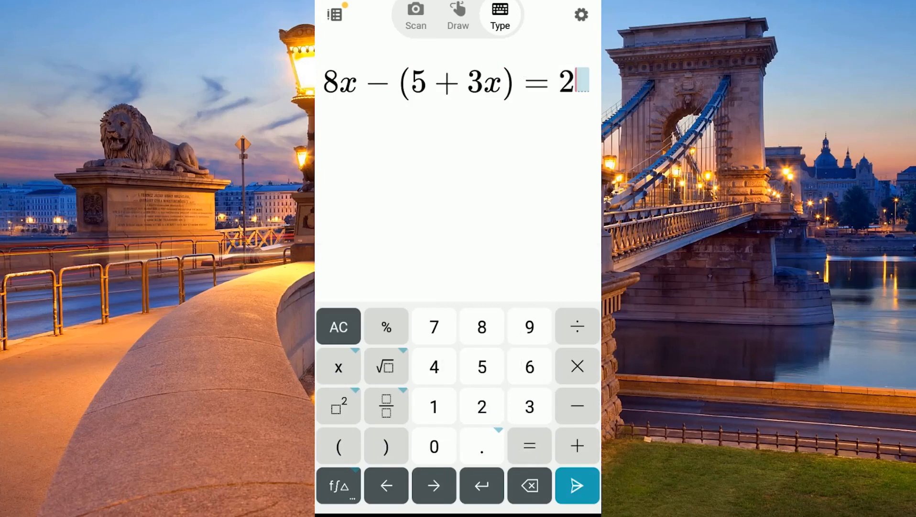
pyautogui.click(339, 367)
pyautogui.click(576, 445)
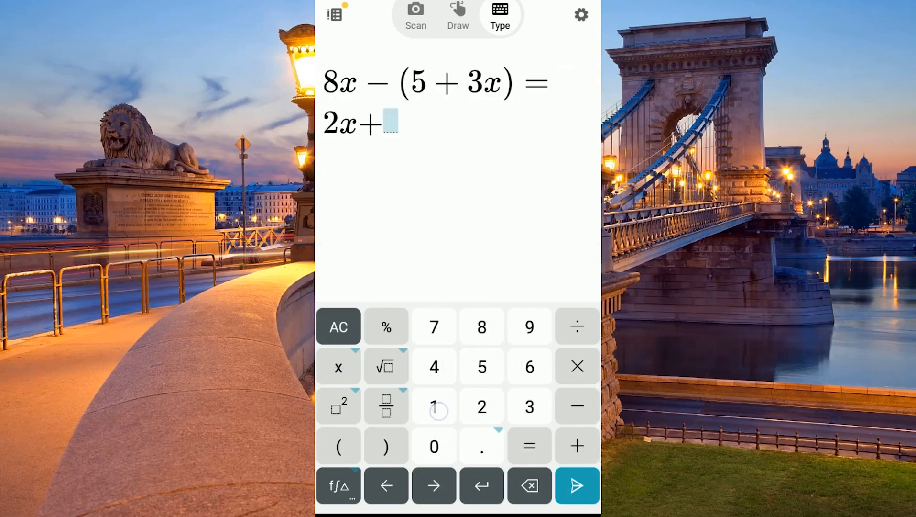
pyautogui.click(433, 406)
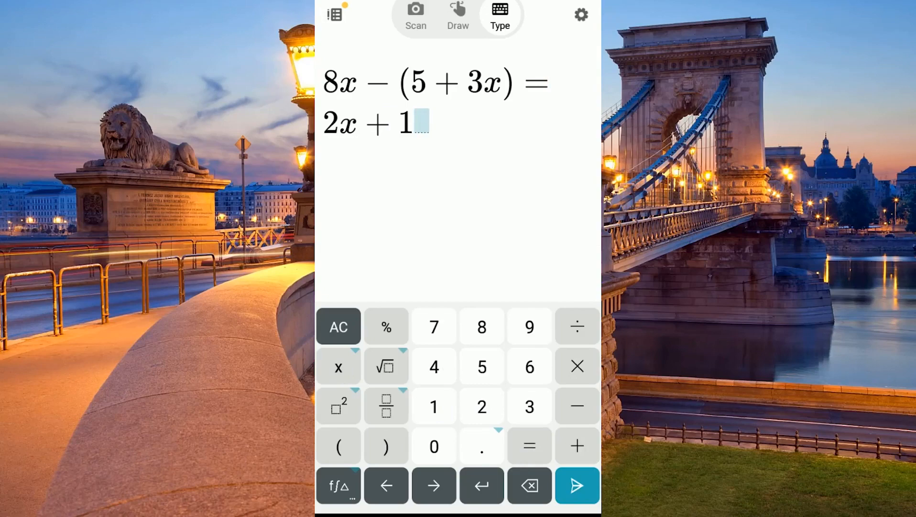
pyautogui.click(577, 485)
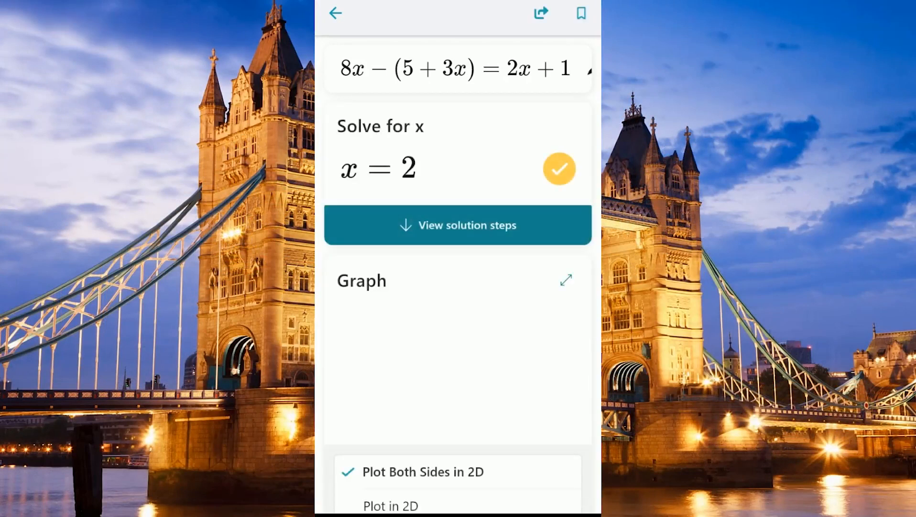
# Step: Show the solution steps and browse the steps, graph, Similar Problems and Videos sections
pyautogui.click(492, 225)
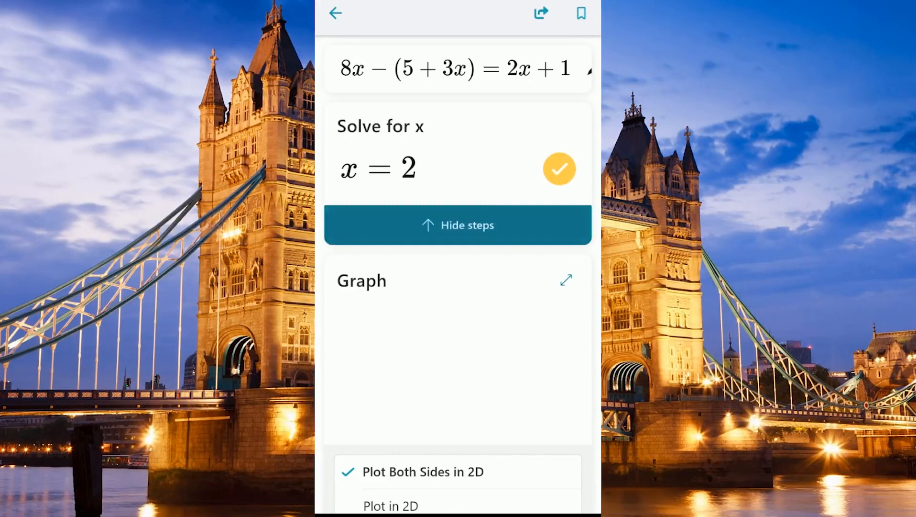
pyautogui.scroll(-14, 546, 338)
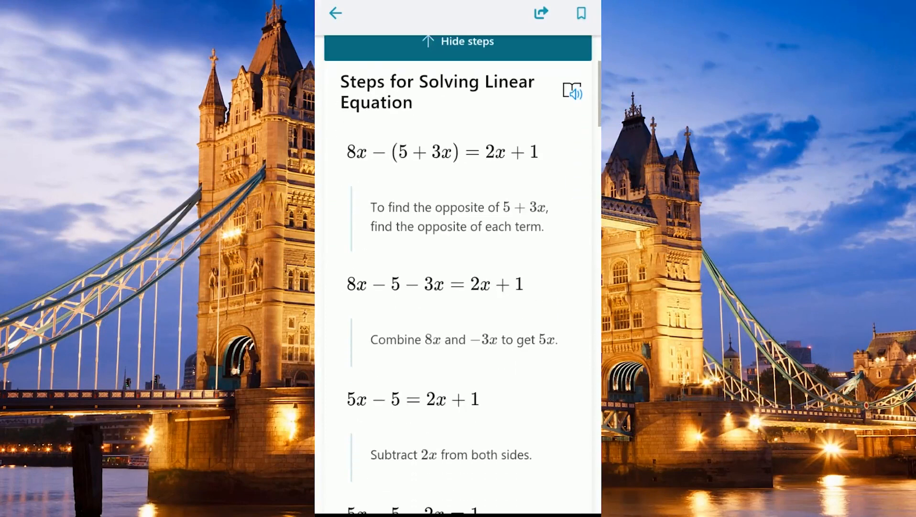
pyautogui.scroll(-6, 550, 245)
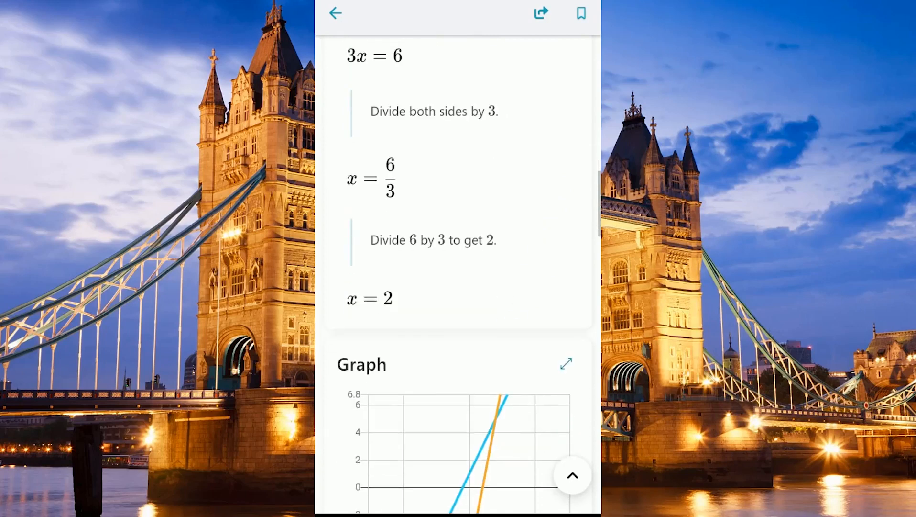
pyautogui.scroll(-5, 542, 327)
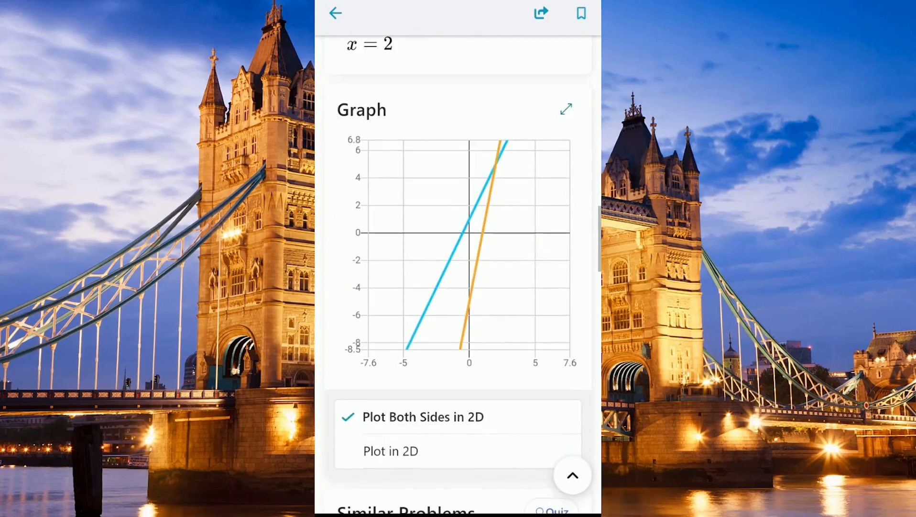
pyautogui.scroll(-5, 458, 287)
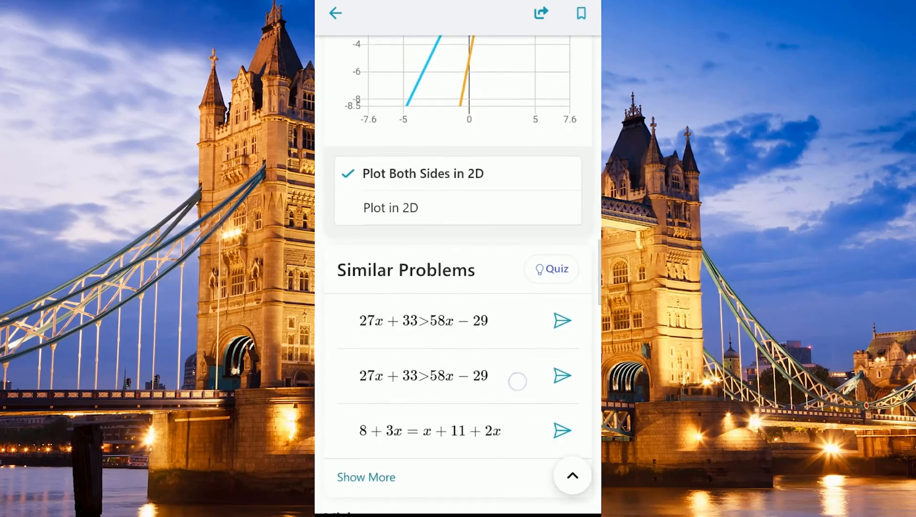
pyautogui.scroll(-2, 518, 378)
pyautogui.scroll(-5, 541, 295)
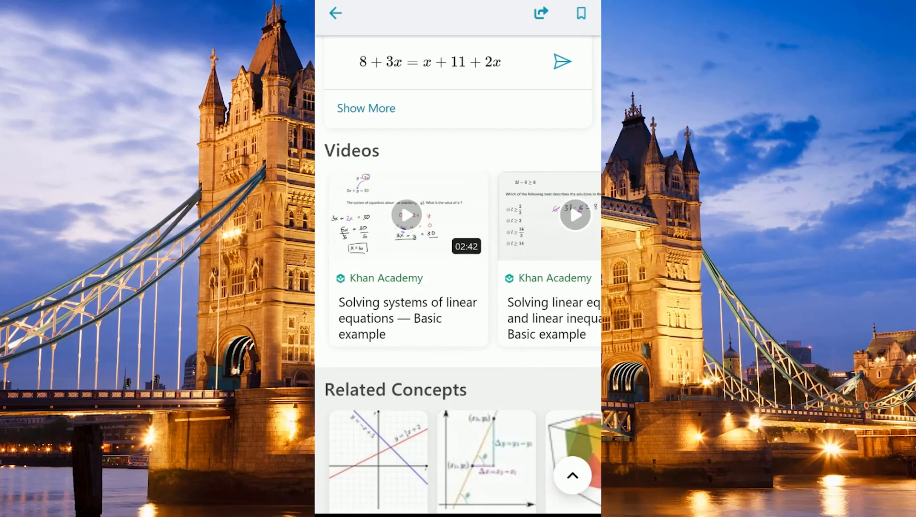
pyautogui.scroll(2, 458, 272)
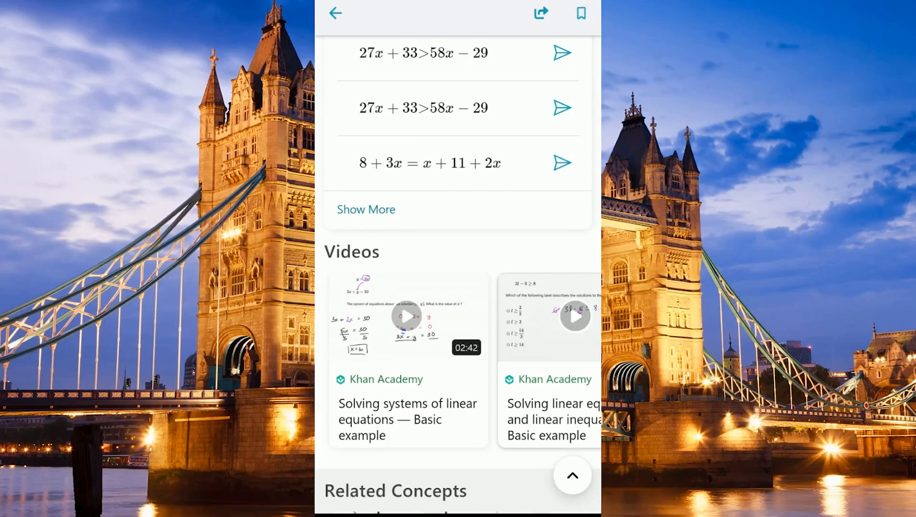
pyautogui.scroll(1, 550, 222)
pyautogui.scroll(-15, 550, 239)
pyautogui.scroll(7, 546, 247)
pyautogui.scroll(12, 545, 247)
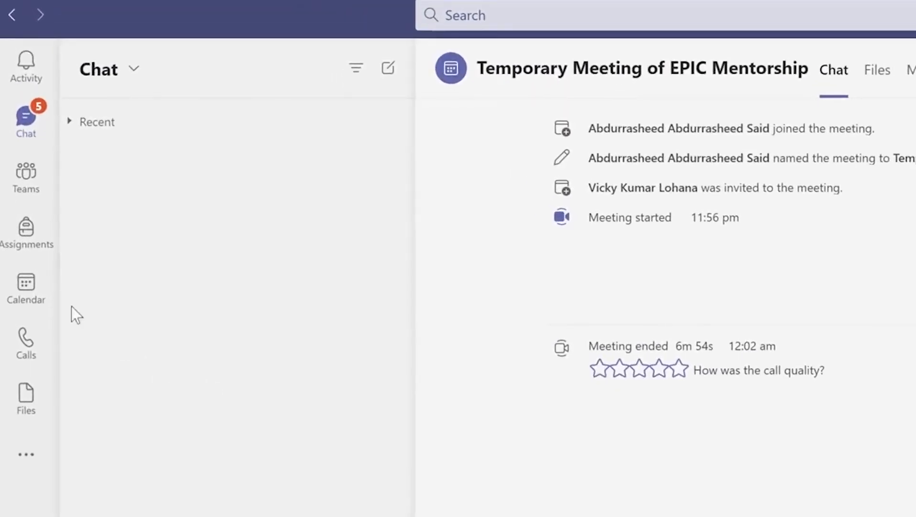
# Step: Create a new Webinar from the Teams calendar's New meeting menu
pyautogui.click(26, 287)
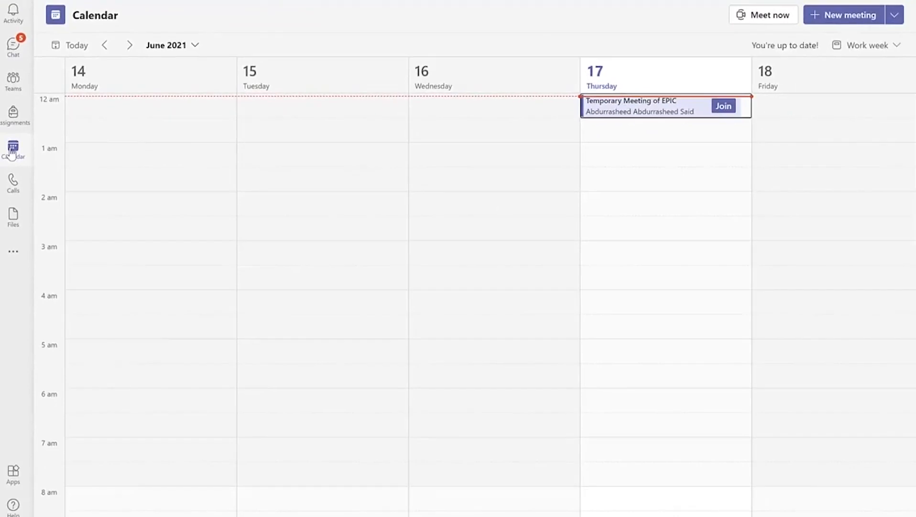
pyautogui.click(895, 15)
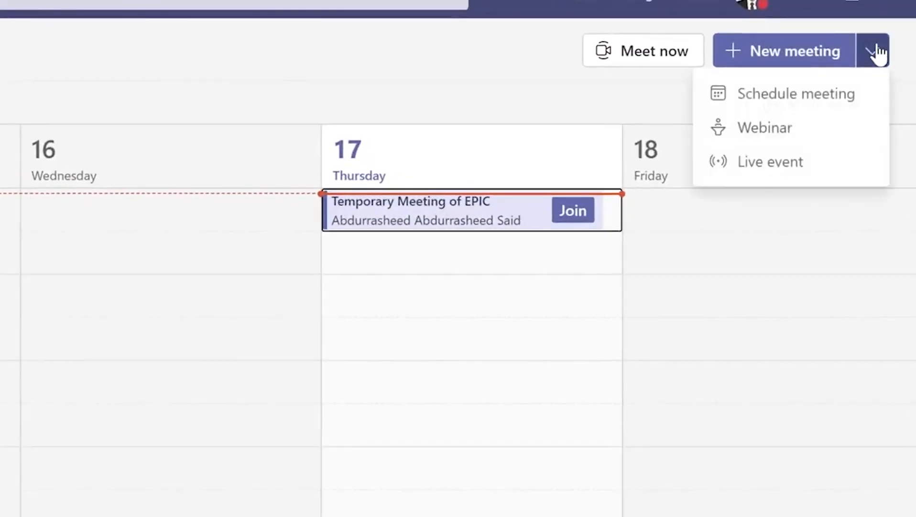
pyautogui.click(805, 129)
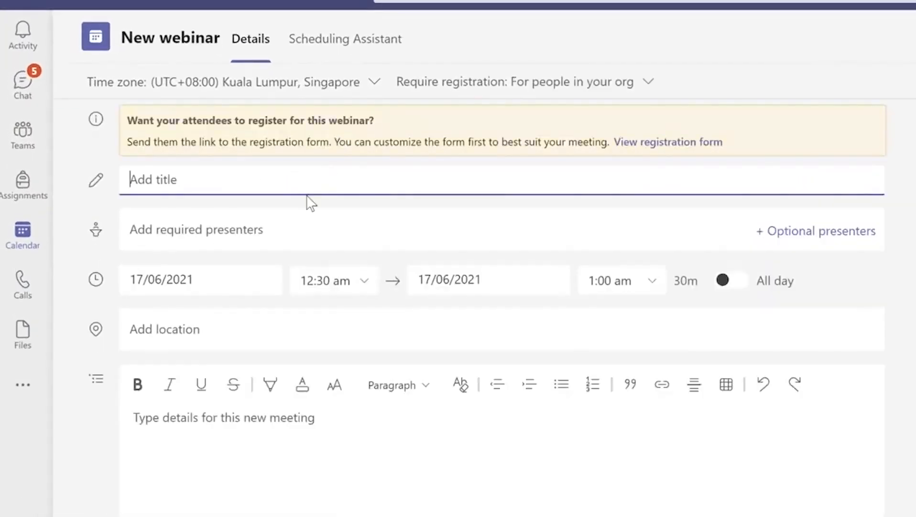
# Step: Title the webinar 'UTP Toastmasters Club Meeting' and move to the required presenters field
pyautogui.write('UTP ')
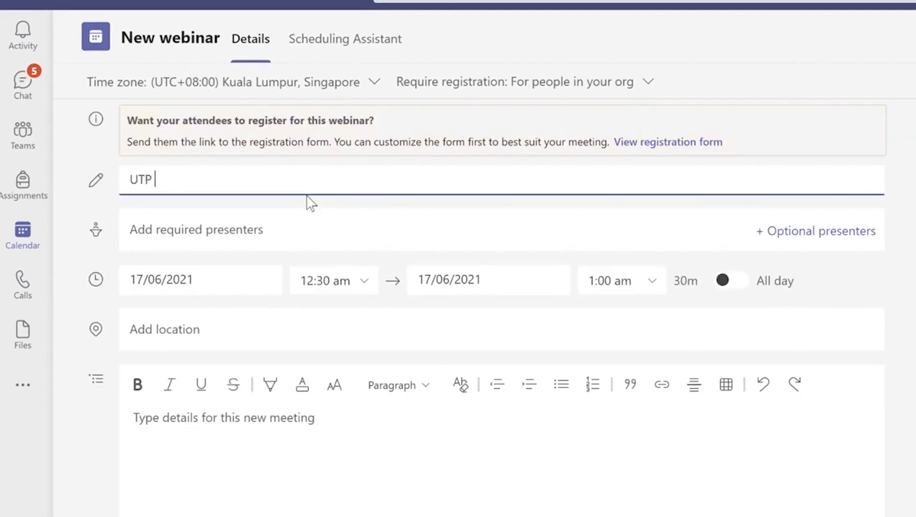
pyautogui.write('Toastmasters C')
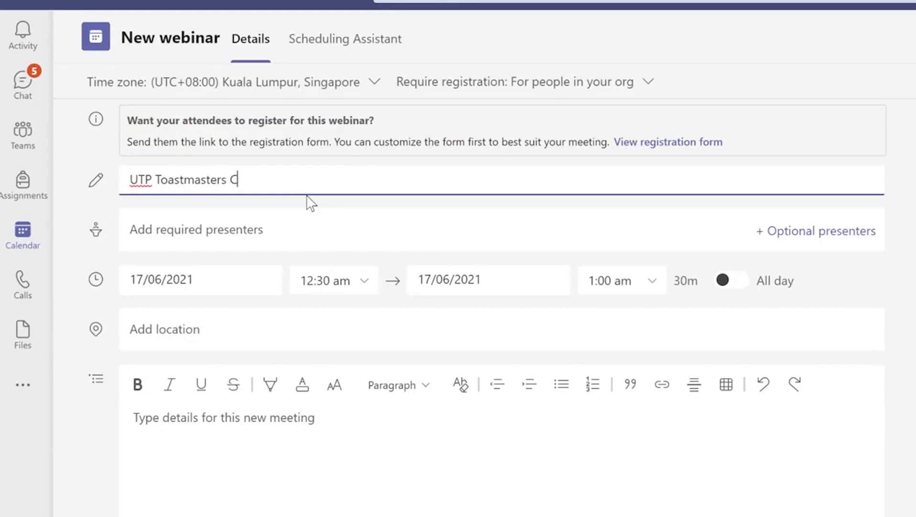
pyautogui.write('lub Meeting')
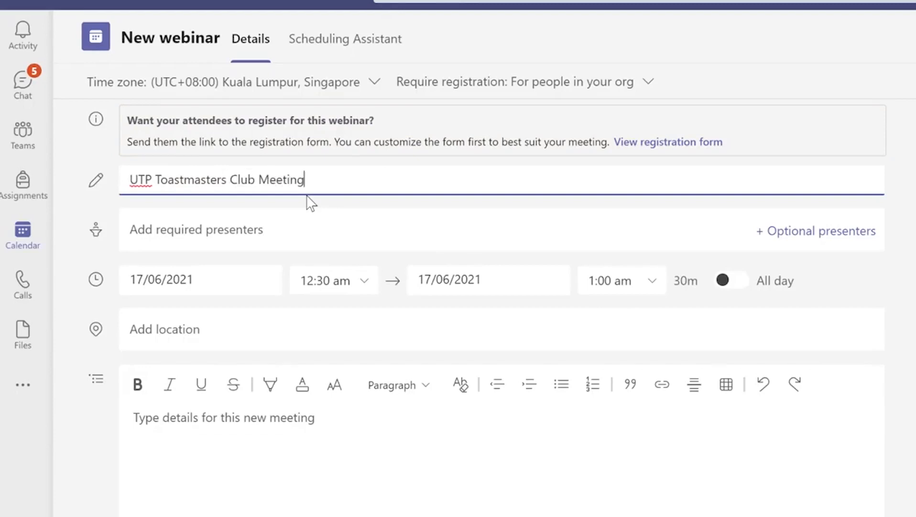
pyautogui.click(370, 237)
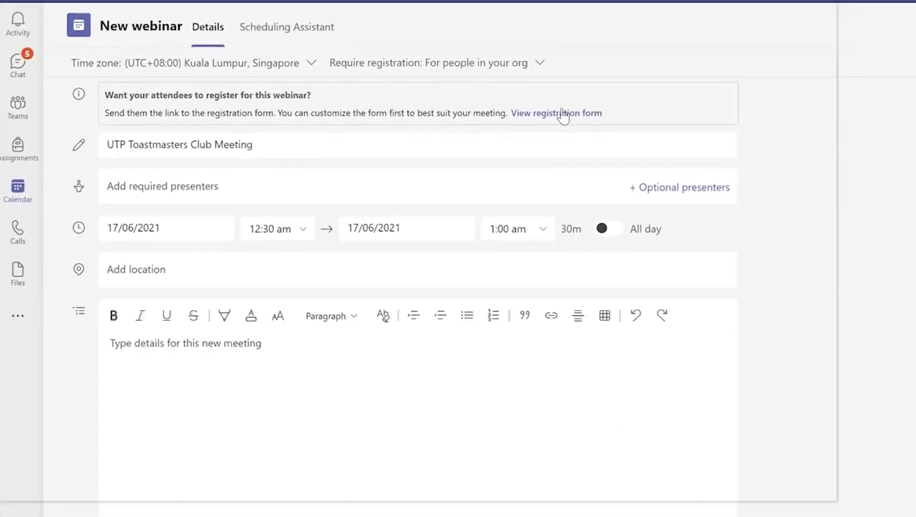
# Step: On the registration form, title it 'UTP Toastmasters Club Meeting' and start it 18/06/2021 at 8:00 pm
pyautogui.click(781, 170)
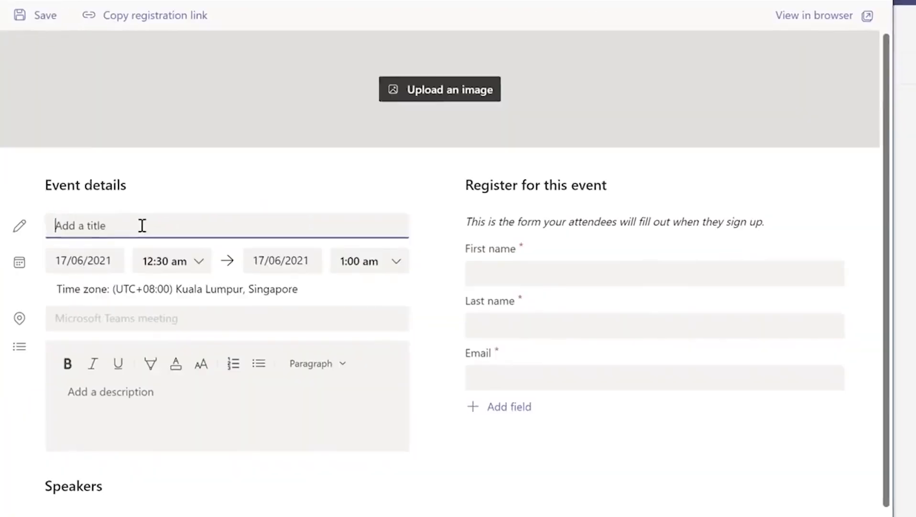
pyautogui.write('UTP Toastmasters Club Meet')
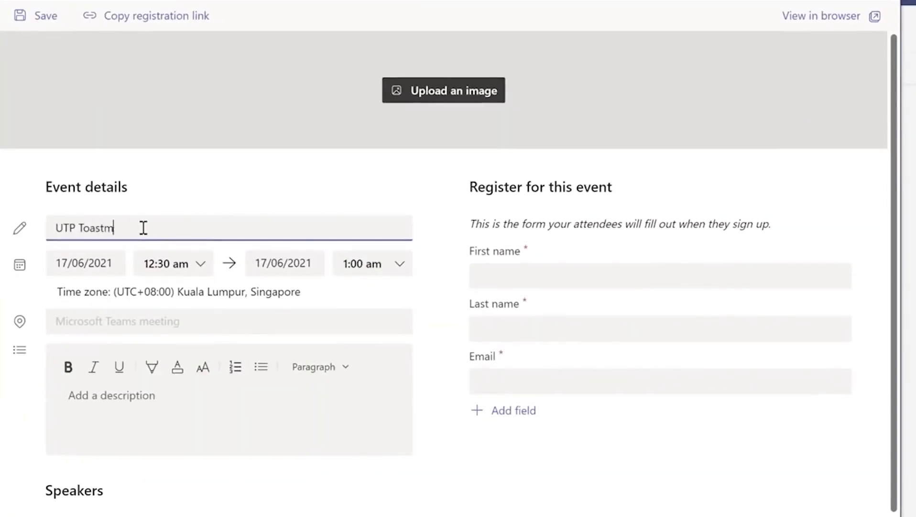
pyautogui.write('ing')
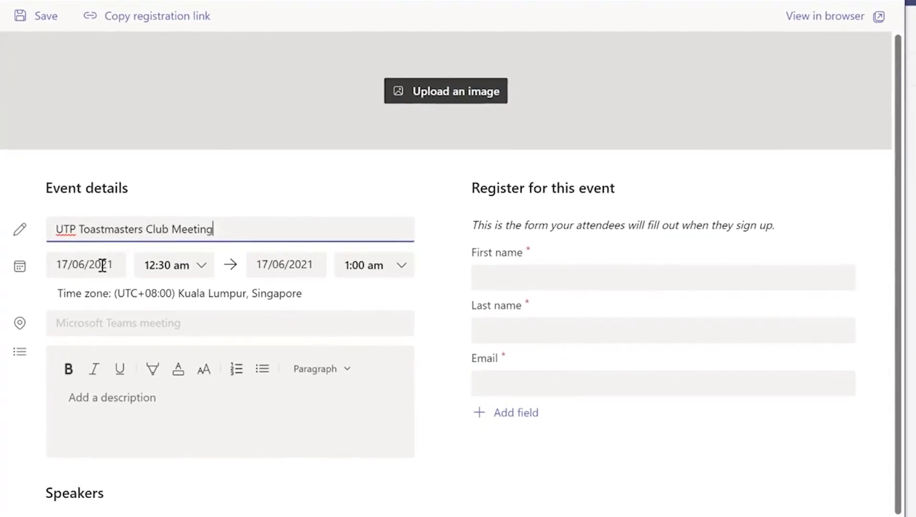
pyautogui.click(70, 265)
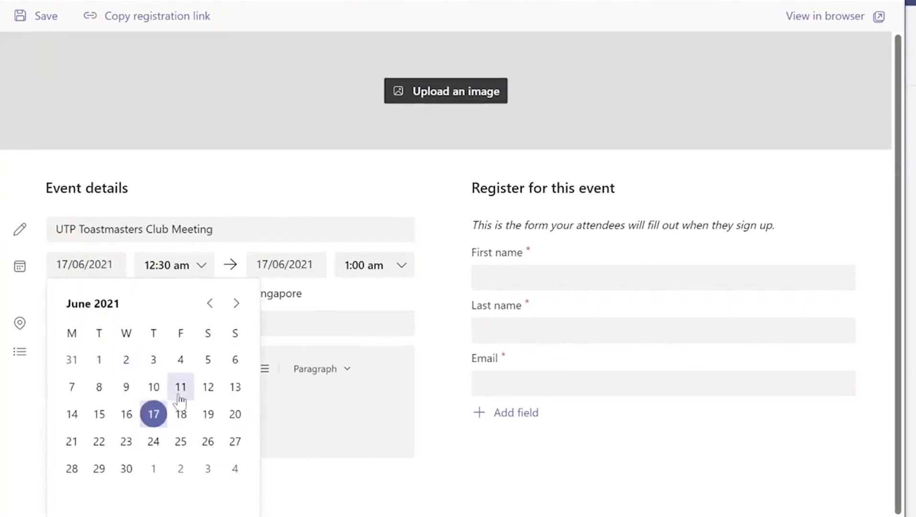
pyautogui.click(181, 415)
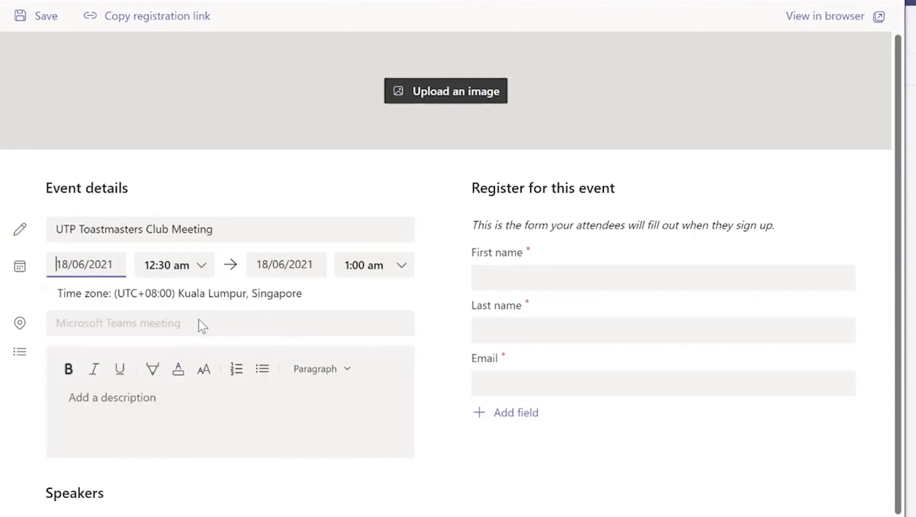
pyautogui.click(175, 276)
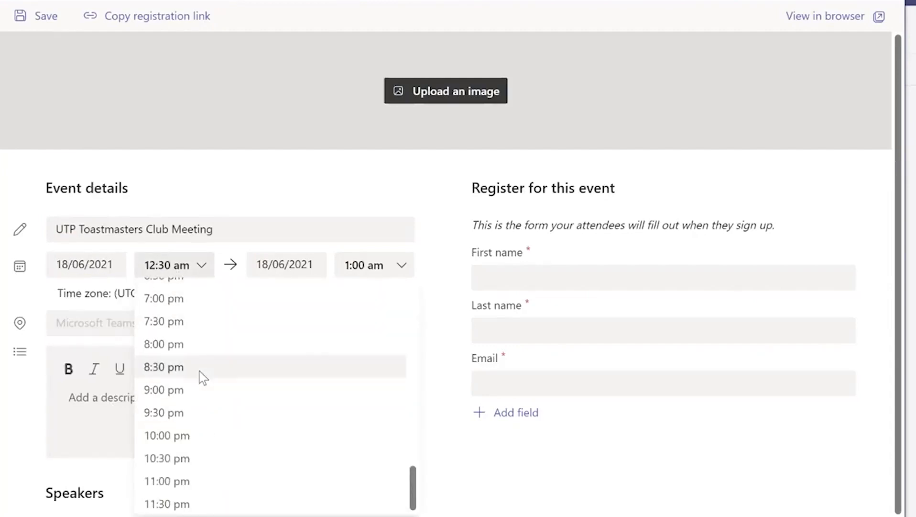
pyautogui.click(201, 345)
# Step: End it 18/06/2021 at 10:00 pm and describe it as 'First meeting of excos and members'
pyautogui.click(280, 267)
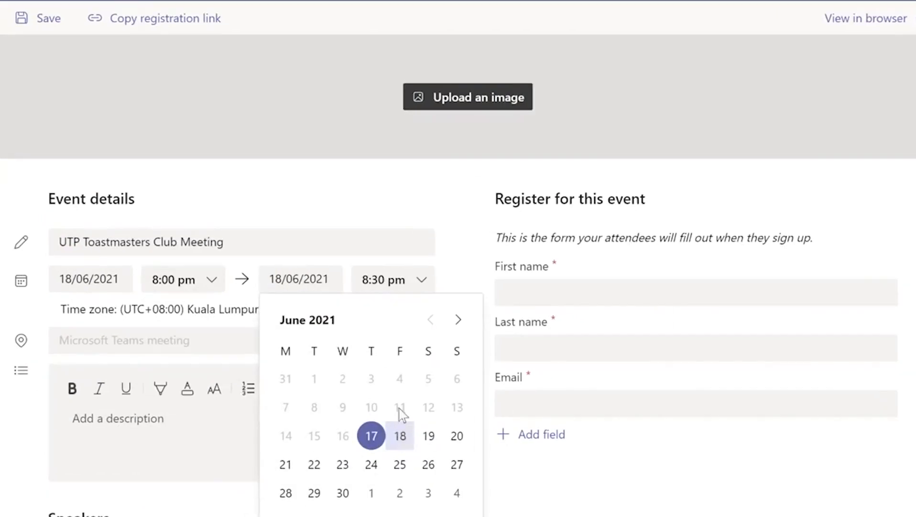
pyautogui.click(400, 433)
pyautogui.click(409, 287)
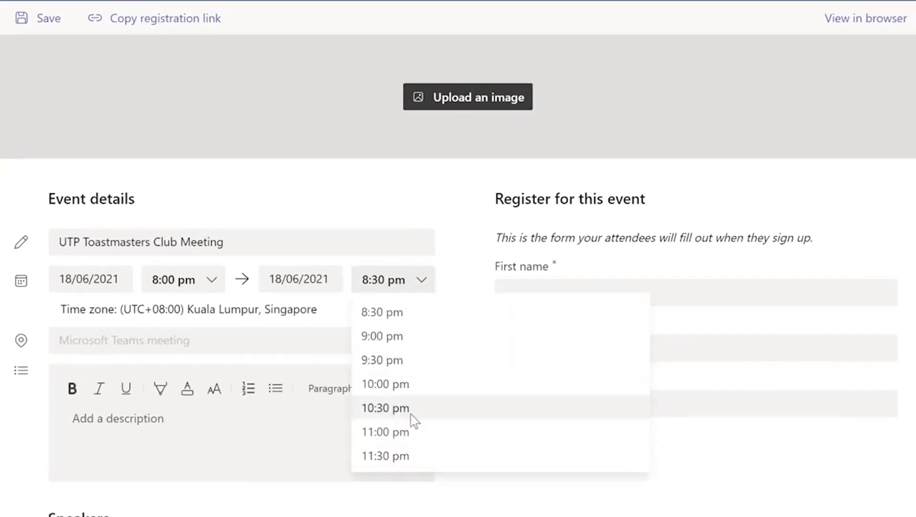
pyautogui.click(410, 391)
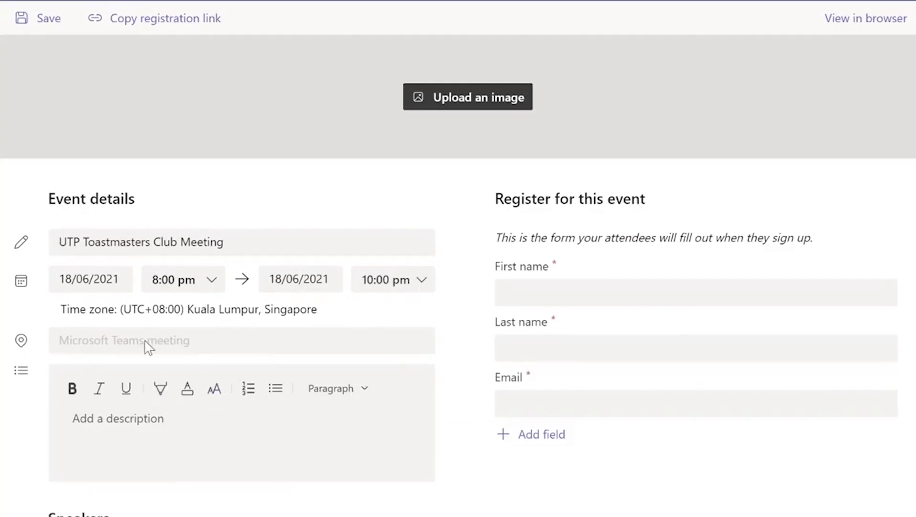
pyautogui.click(179, 418)
pyautogui.write('First meeting of excos and members')
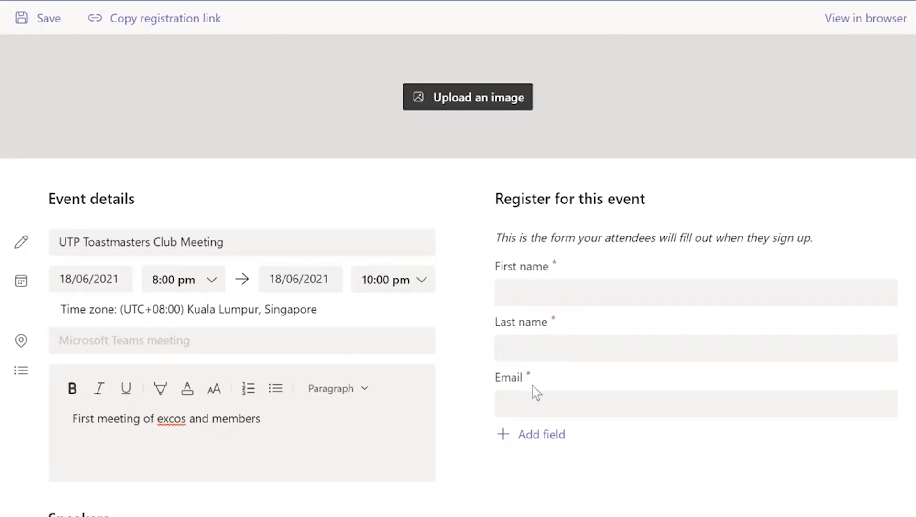
# Step: Add an Address field and a 'Phone number' input custom question, then begin uploading a header image
pyautogui.click(538, 436)
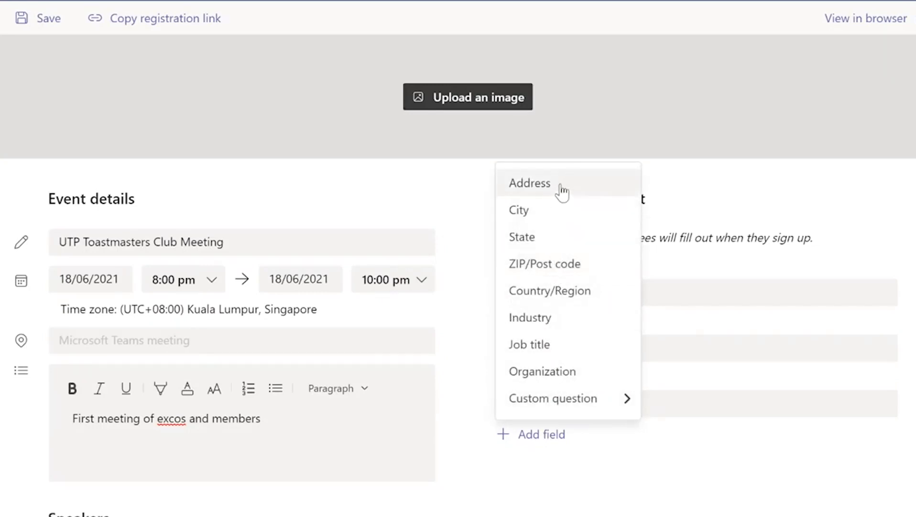
pyautogui.click(562, 192)
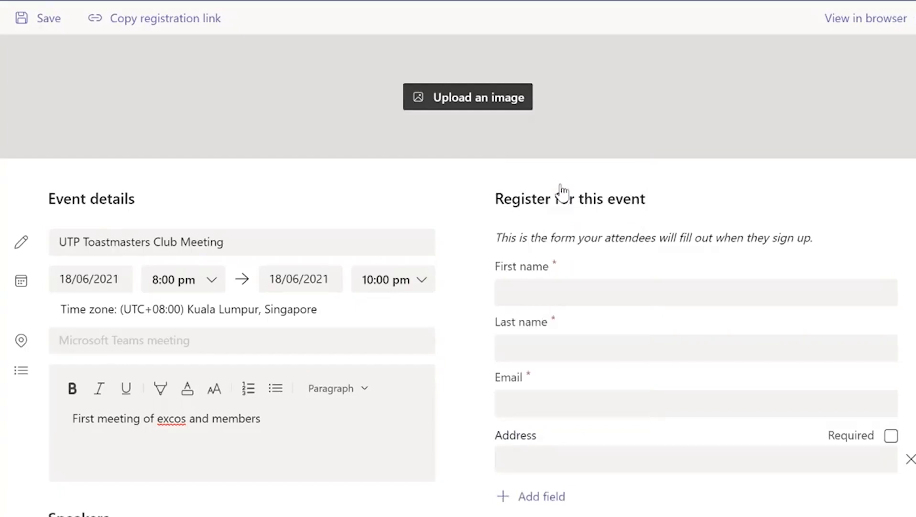
pyautogui.click(559, 497)
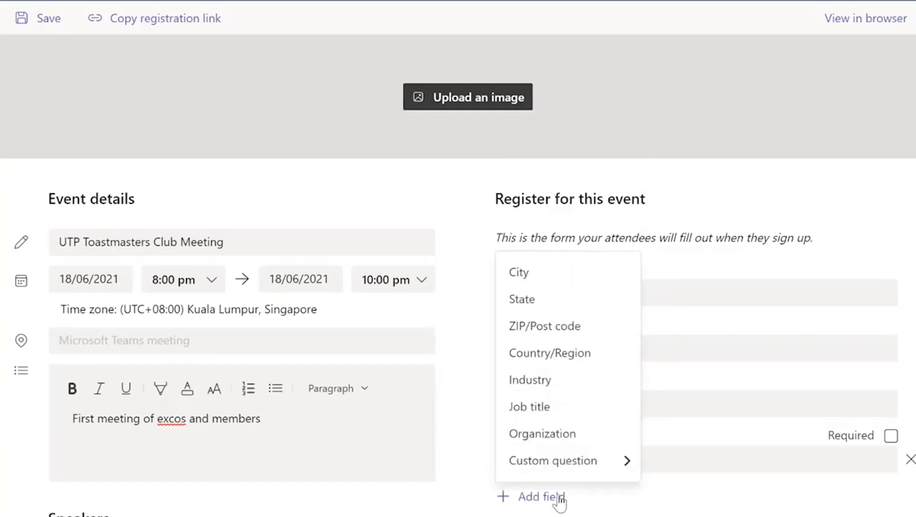
pyautogui.click(589, 466)
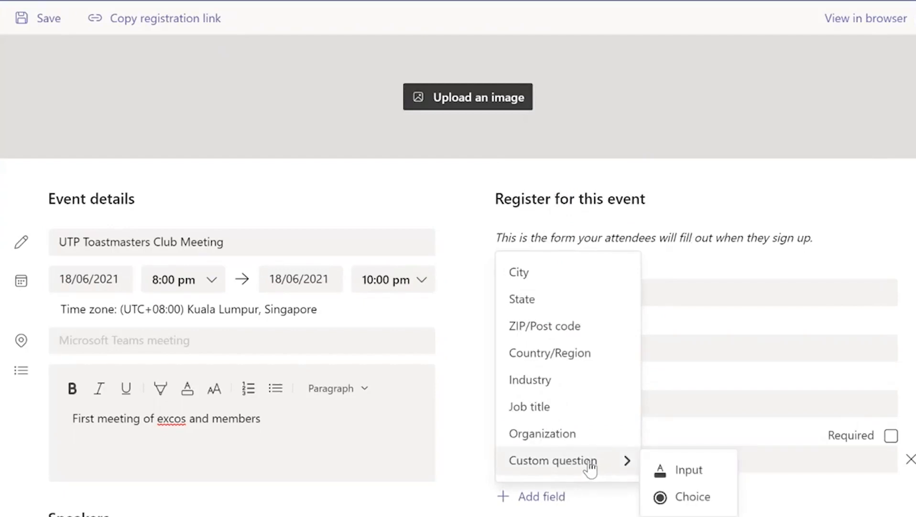
pyautogui.click(689, 470)
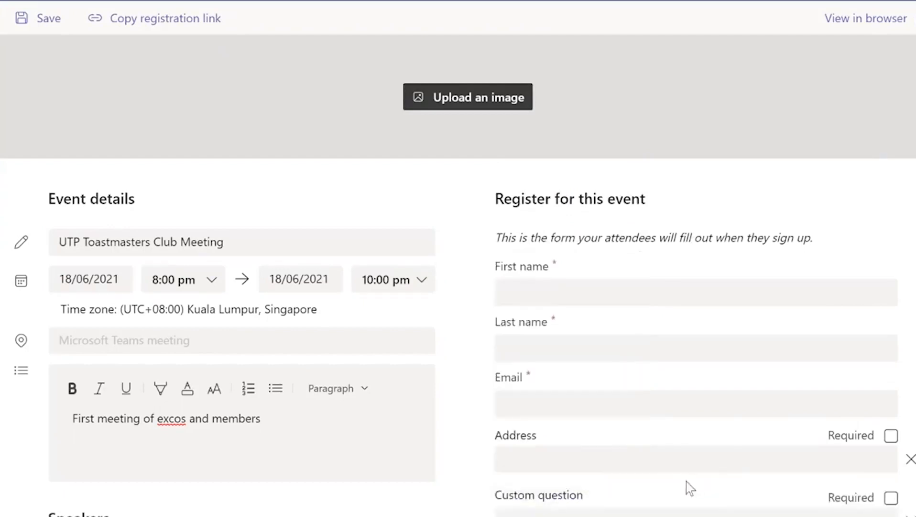
pyautogui.scroll(-1, 600, 470)
pyautogui.click(583, 470)
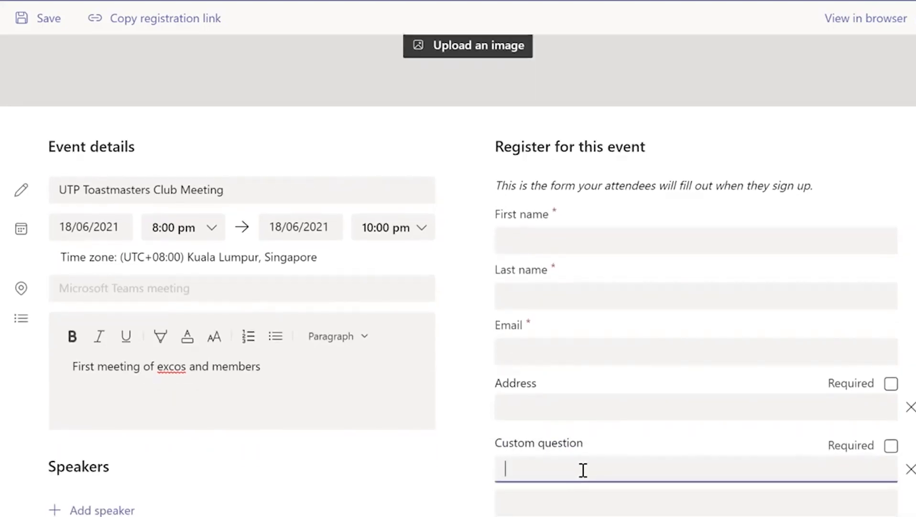
pyautogui.write('Phone number')
pyautogui.scroll(1, 616, 294)
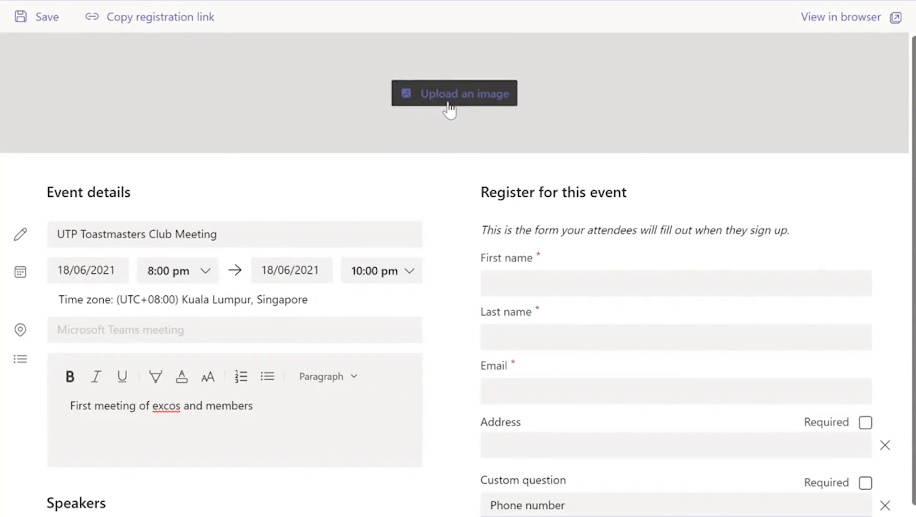
pyautogui.click(444, 105)
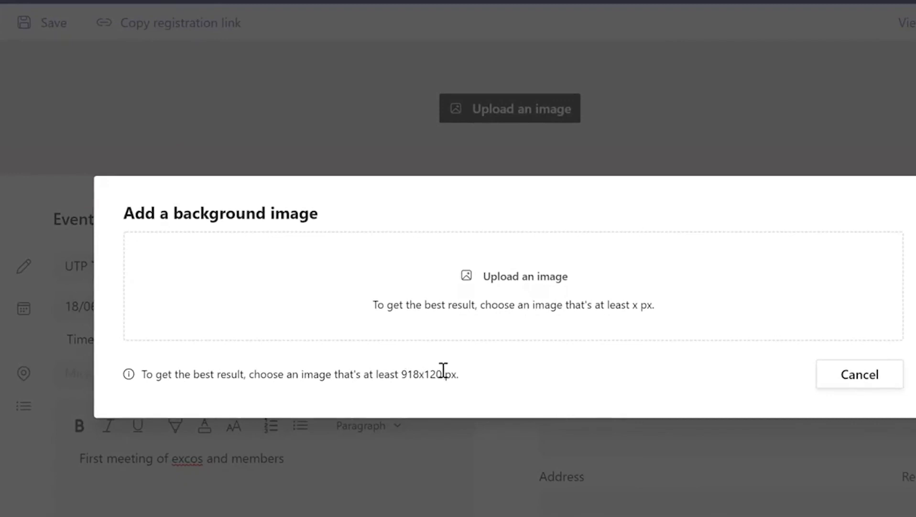
# Step: Select the recommended 918x120 px image size hint in the background image dialog
pyautogui.moveTo(400, 374); pyautogui.dragTo(453, 368)
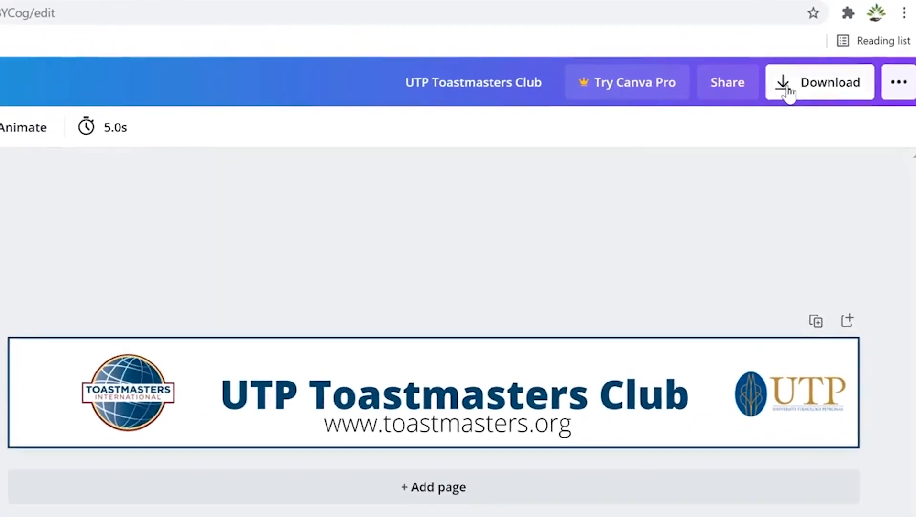
# Step: Download the UTP Toastmasters Club banner design from Canva
pyautogui.click(830, 48)
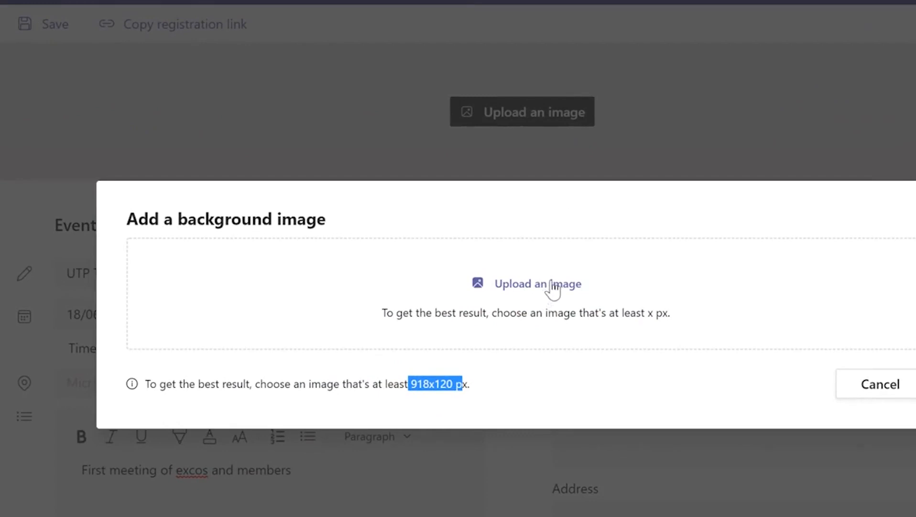
# Step: Upload 'UTP Toastmasters Club (2)' as the header image, zoomed to fill the banner width
pyautogui.click(554, 285)
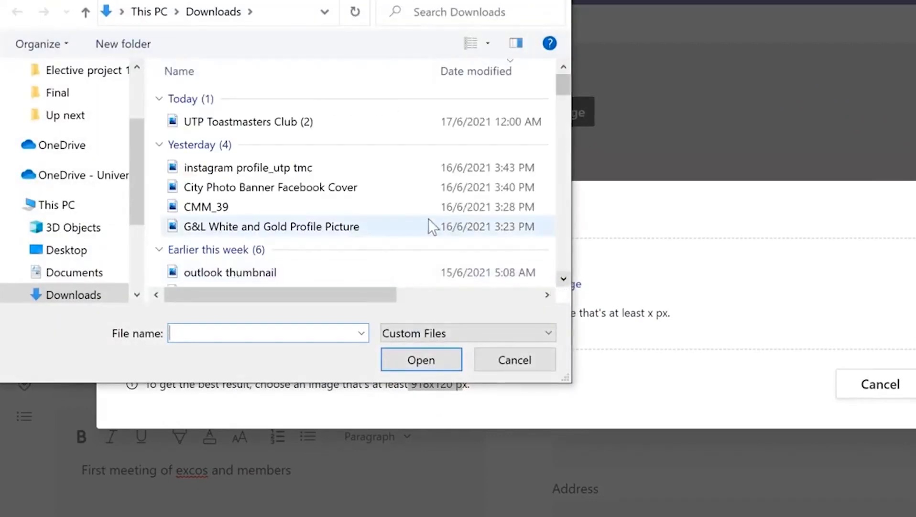
pyautogui.click(351, 125)
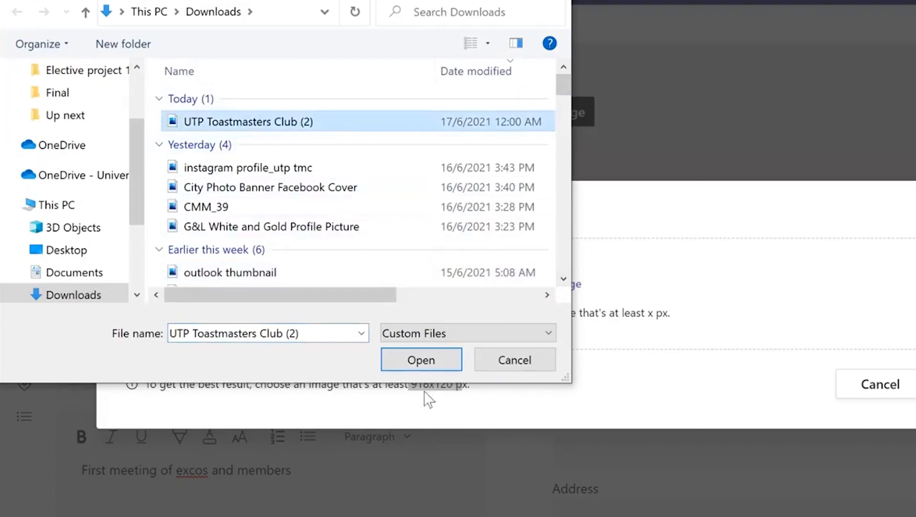
pyautogui.click(424, 363)
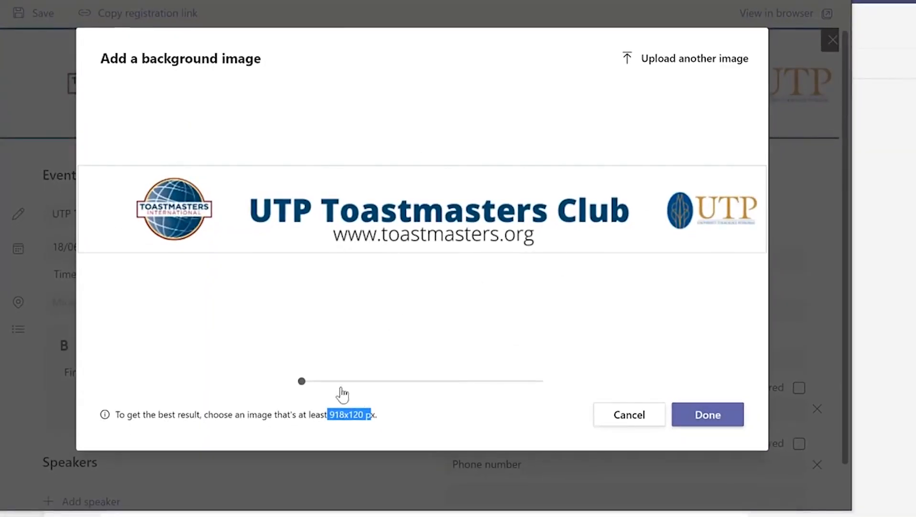
pyautogui.moveTo(301, 381)
pyautogui.mouseDown()
pyautogui.moveTo(334, 381)
pyautogui.moveTo(302, 381)
pyautogui.mouseUp()
pyautogui.click(707, 415)
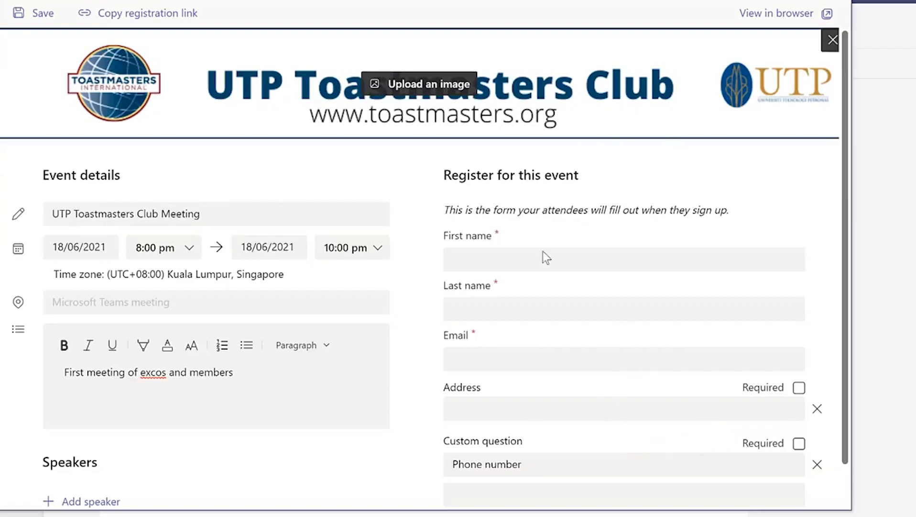
pyautogui.scroll(-1, 596, 259)
pyautogui.scroll(1, 520, 284)
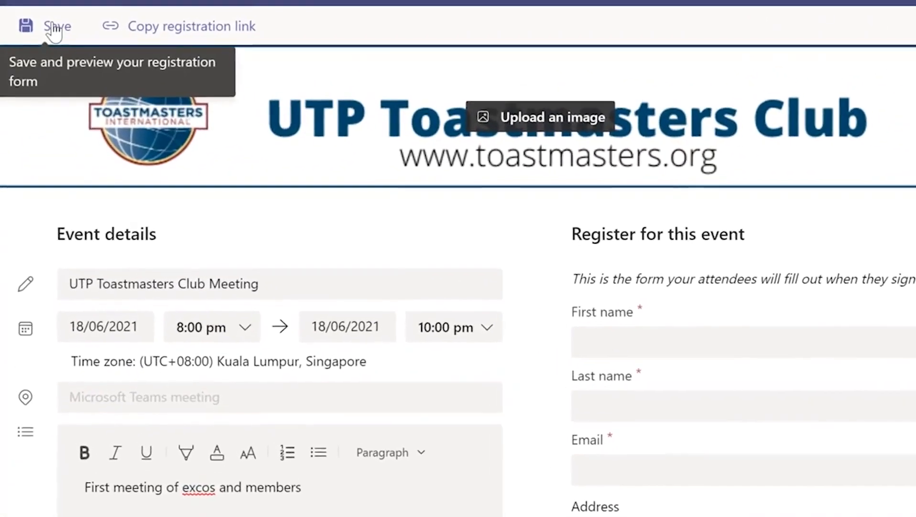
# Step: Save the webinar details, reopen the event, and add a speaker entry
pyautogui.click(42, 14)
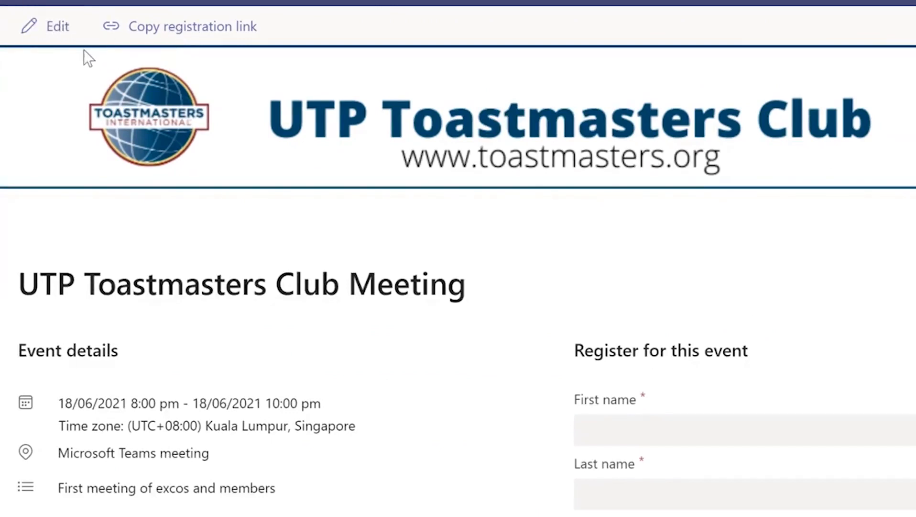
pyautogui.click(54, 27)
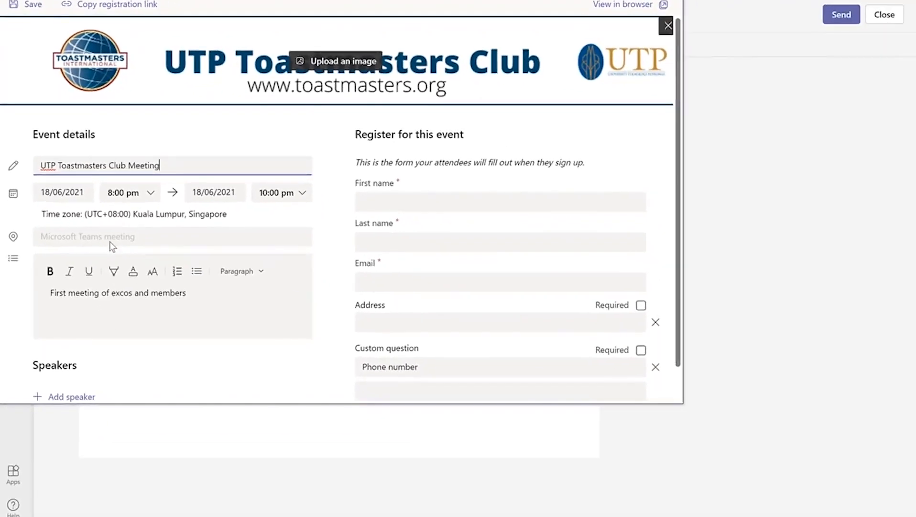
pyautogui.scroll(-2, 171, 406)
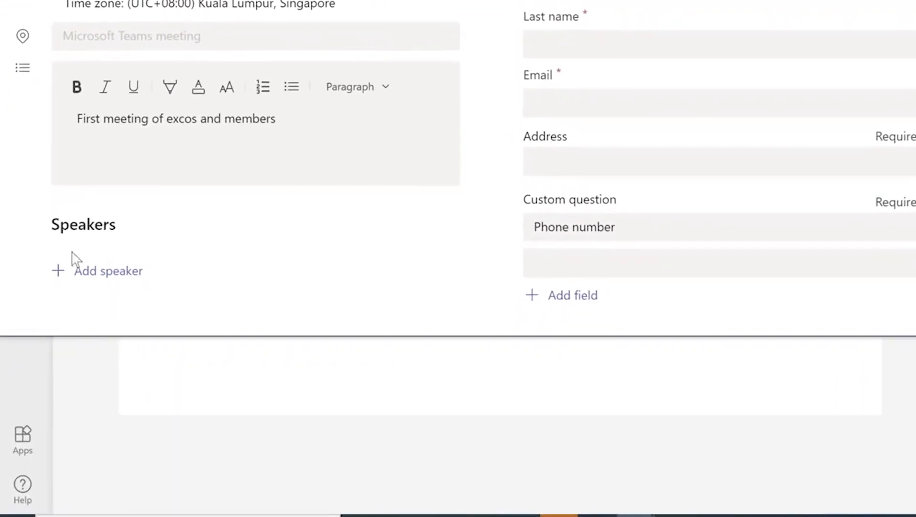
pyautogui.click(112, 273)
pyautogui.scroll(-2, 158, 248)
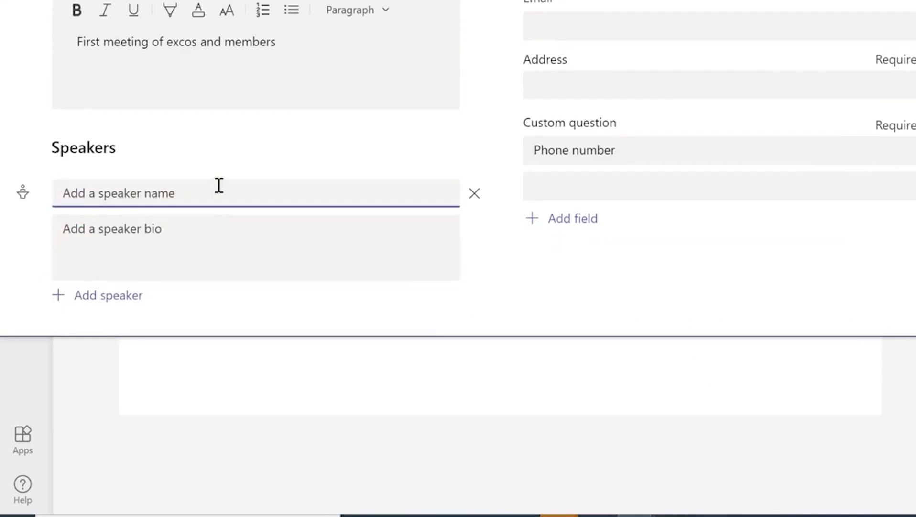
# Step: Enter the speaker's name and a bio as a distinguished toastmaster and MC, then save to preview
pyautogui.write('K')
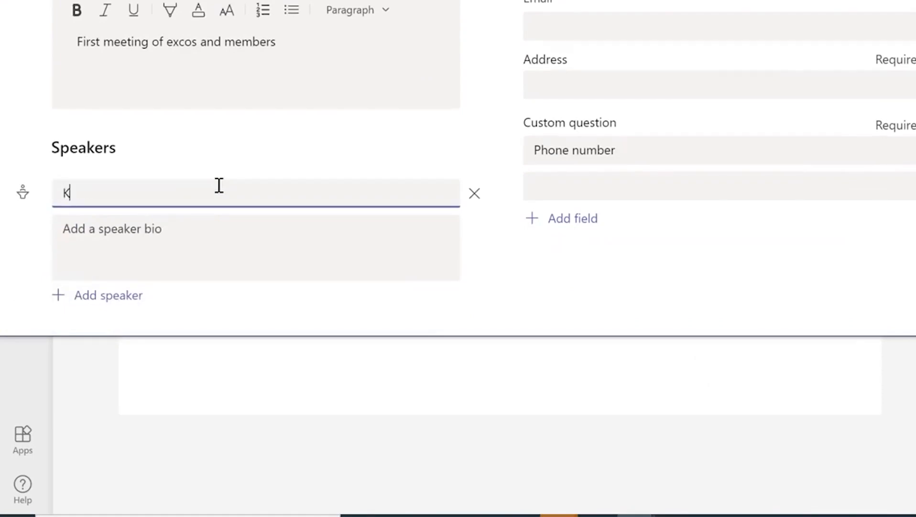
pyautogui.press('BackSpace')
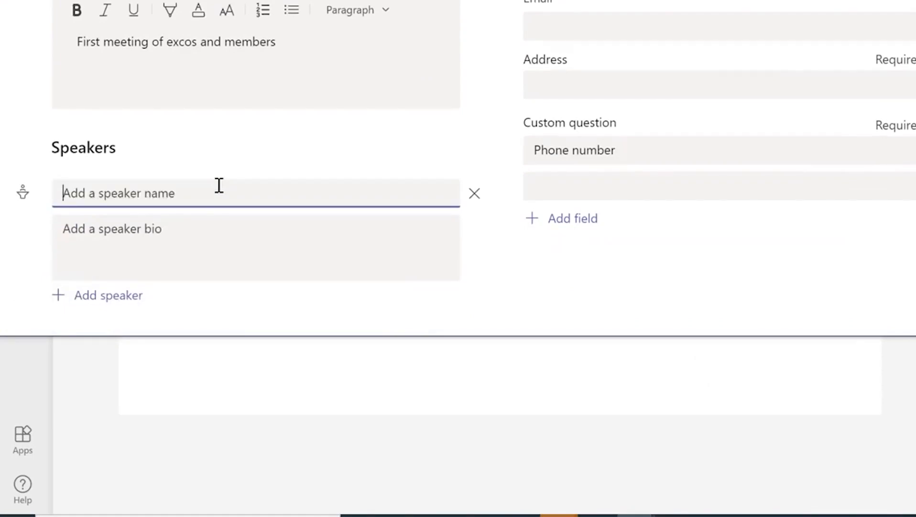
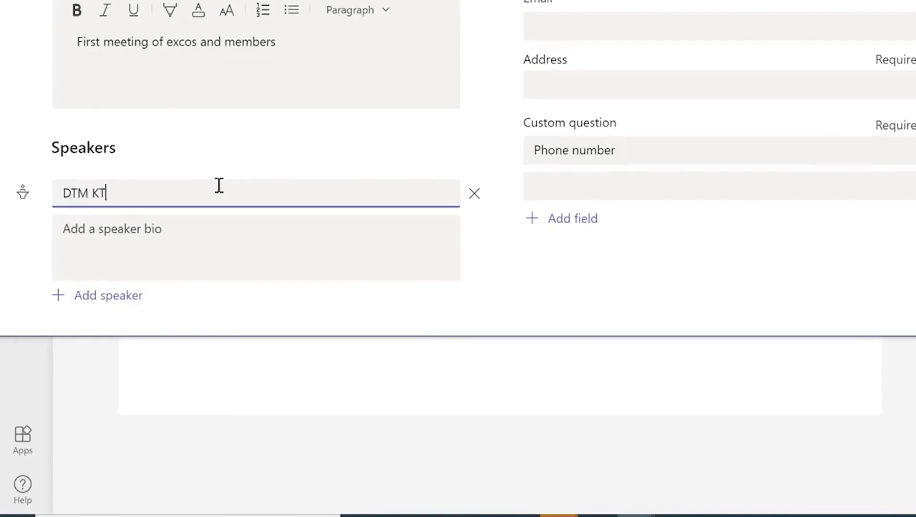
pyautogui.click(212, 241)
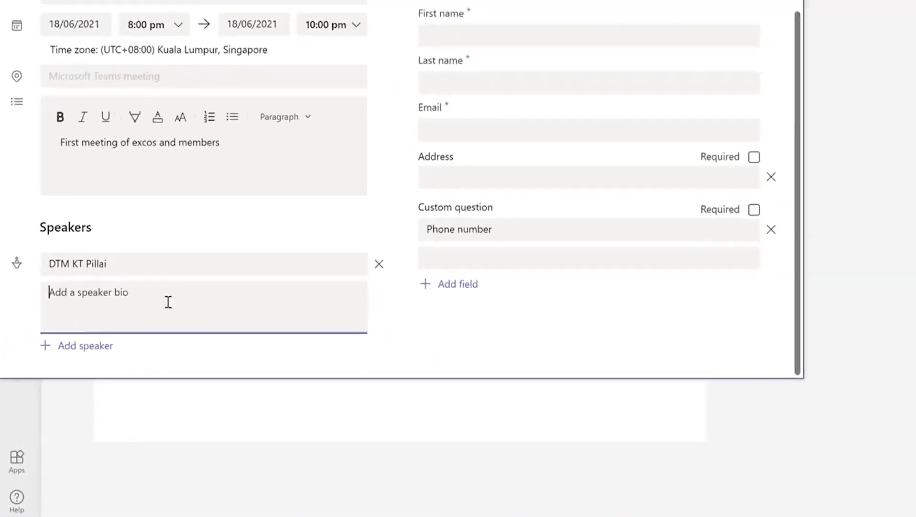
pyautogui.write('Distinguis')
pyautogui.write('hed toastmaster KT is an excellent reknowned speaker and MC')
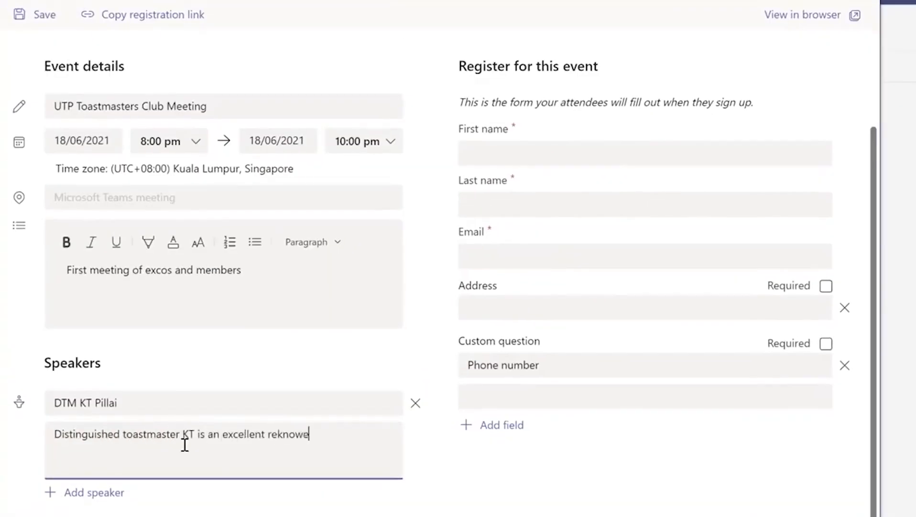
pyautogui.write(' living in ipoh')
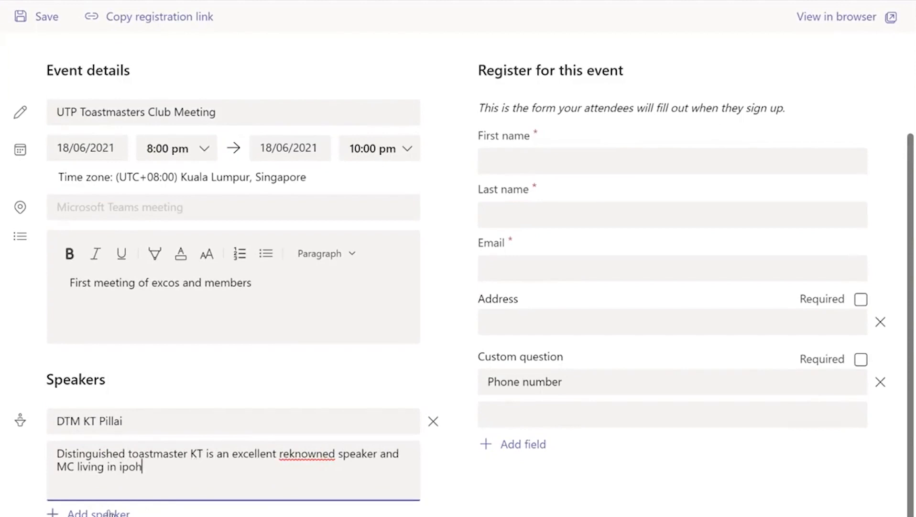
pyautogui.scroll(3, 491, 504)
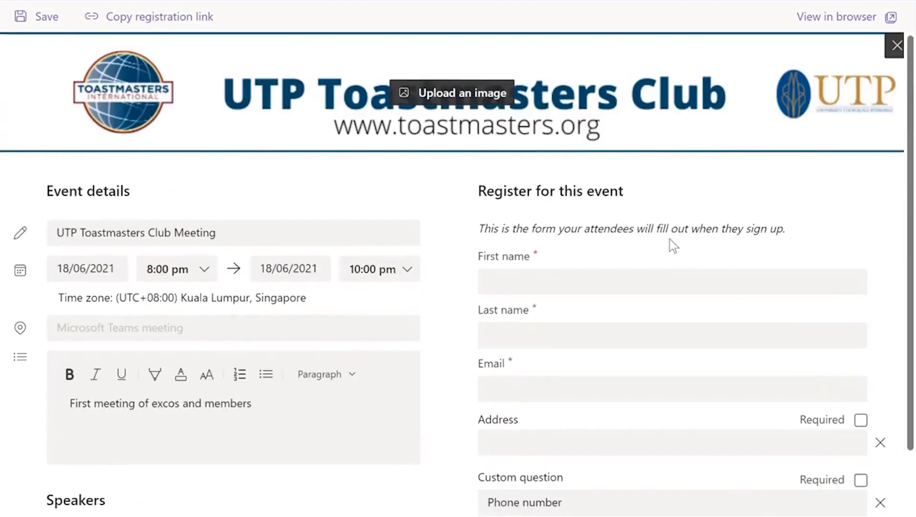
pyautogui.click(44, 15)
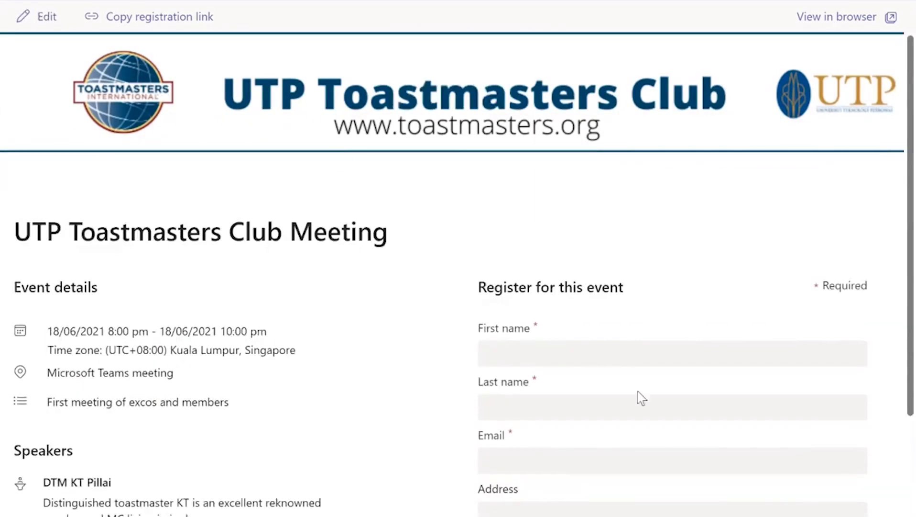
# Step: View the saved registration page in the web browser and scroll through it
pyautogui.scroll(-3, 518, 442)
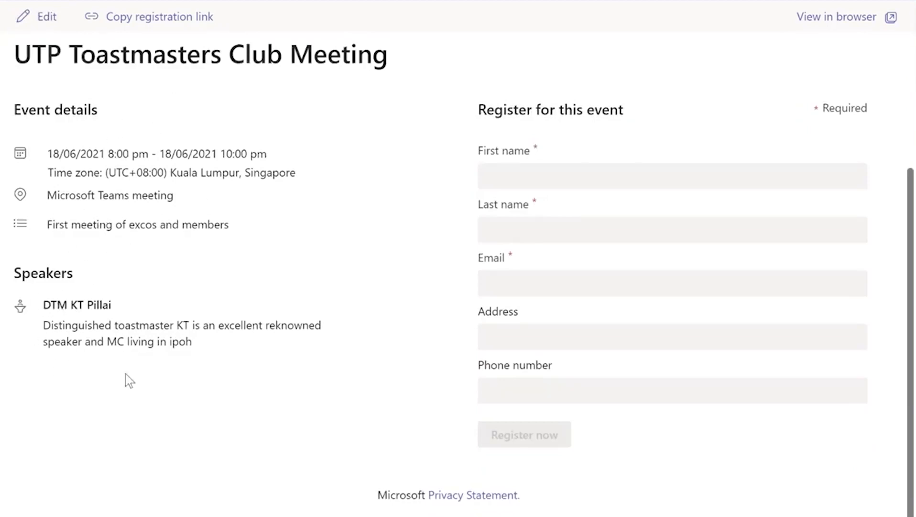
pyautogui.scroll(3, 178, 329)
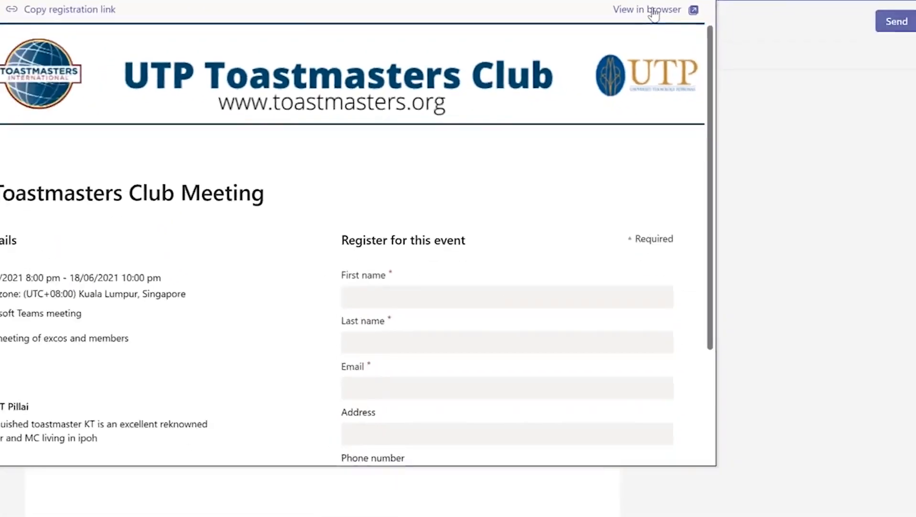
pyautogui.click(805, 43)
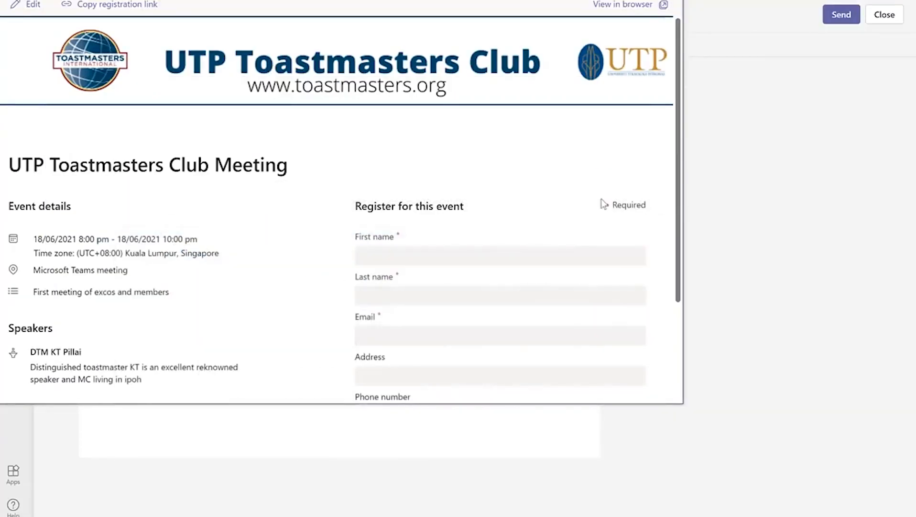
pyautogui.scroll(-3, 416, 196)
pyautogui.scroll(3, 361, 228)
pyautogui.scroll(-3, 287, 211)
pyautogui.scroll(3, 252, 180)
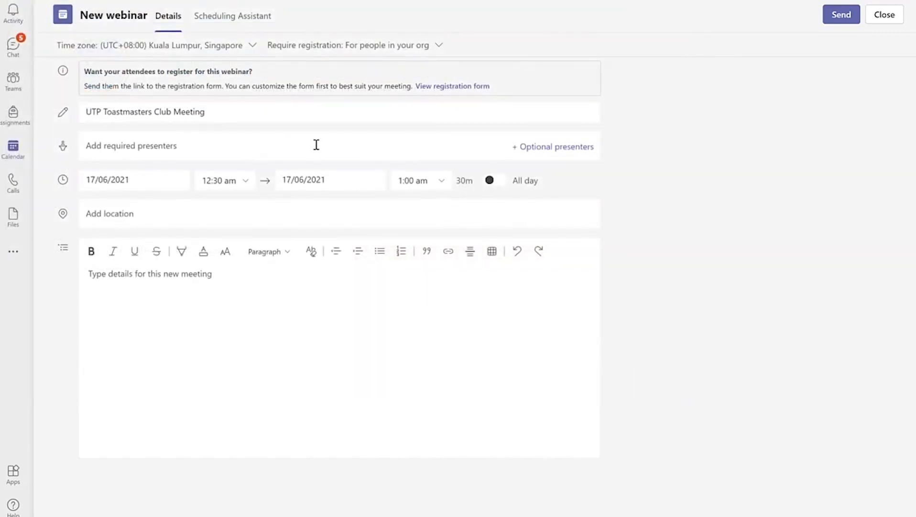
# Step: Add the suggested colleague as a required presenter
pyautogui.click(316, 145)
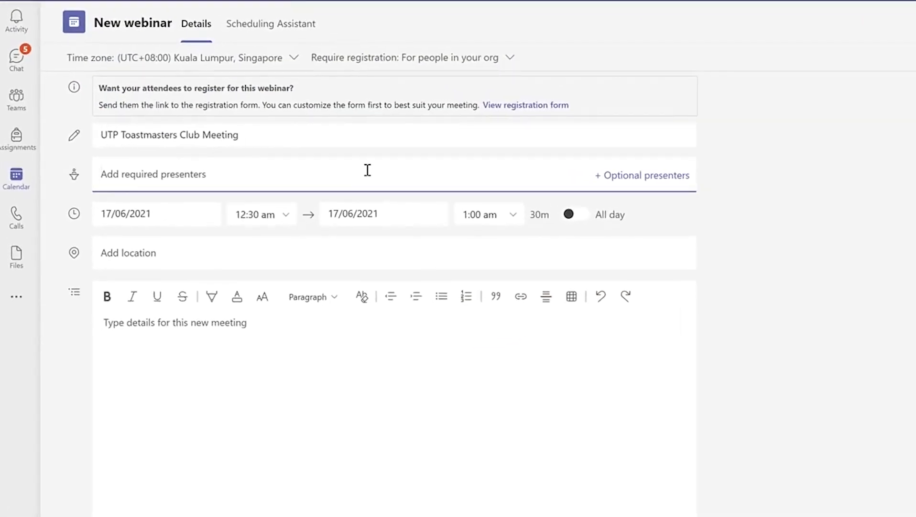
pyautogui.write('vick')
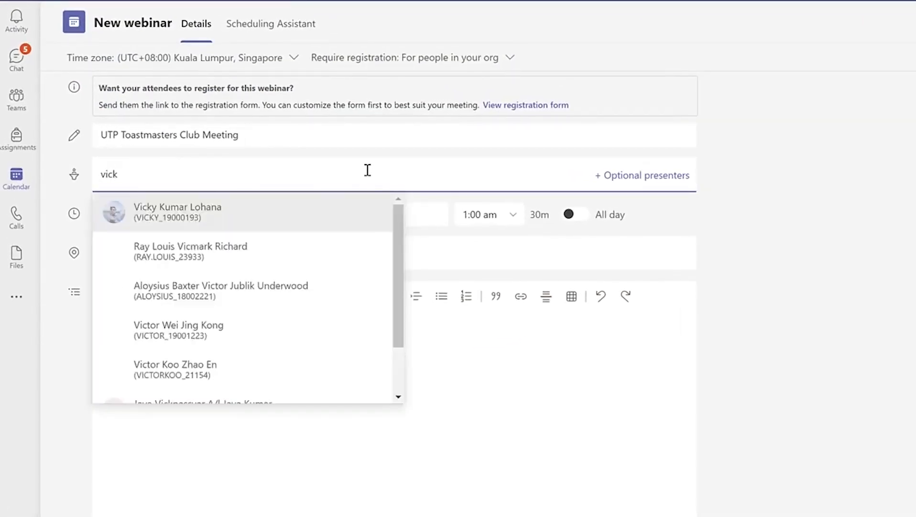
pyautogui.click(304, 217)
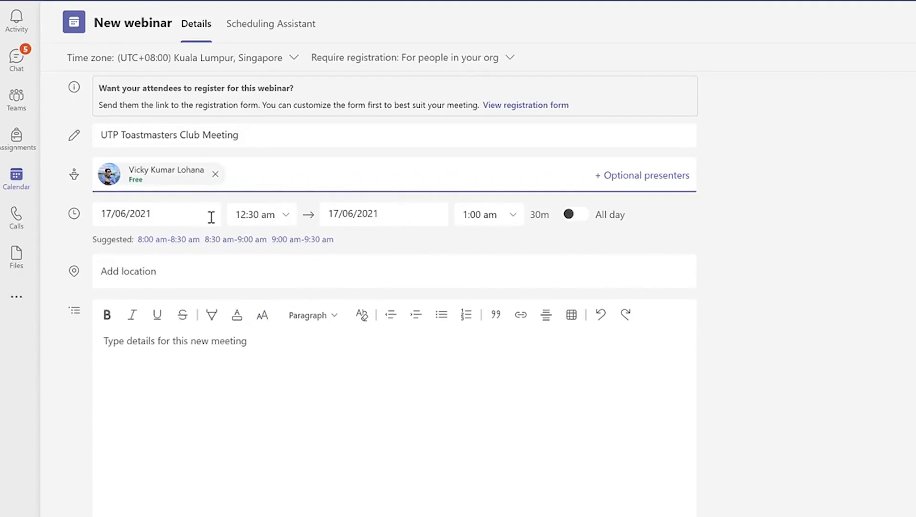
# Step: Schedule the webinar for 18 June 2021 from 8:00 pm to 10:00 pm
pyautogui.click(172, 215)
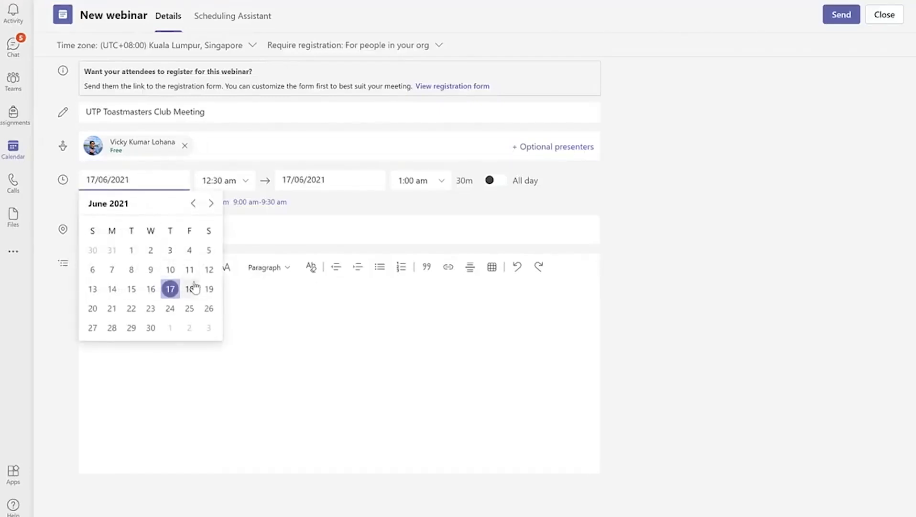
pyautogui.click(191, 288)
pyautogui.click(221, 179)
pyautogui.scroll(-10, 229, 258)
pyautogui.scroll(-5, 231, 268)
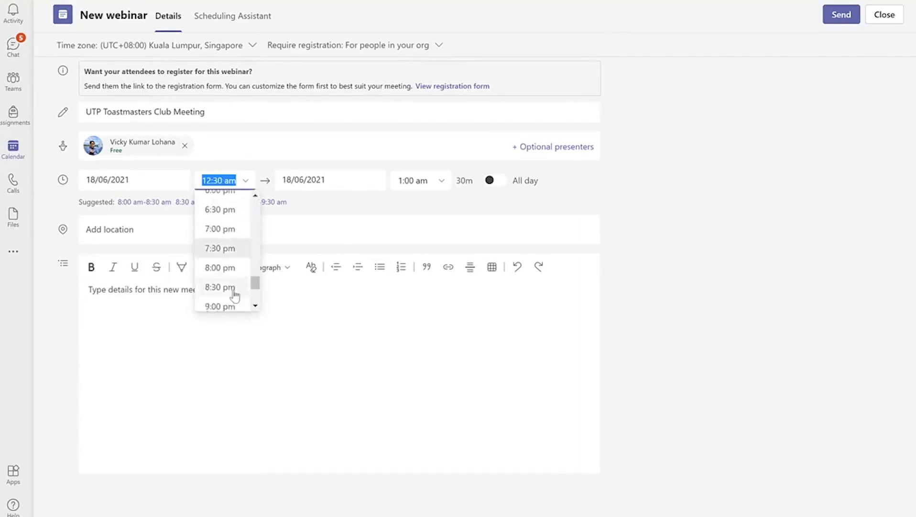
pyautogui.click(225, 298)
pyautogui.click(451, 186)
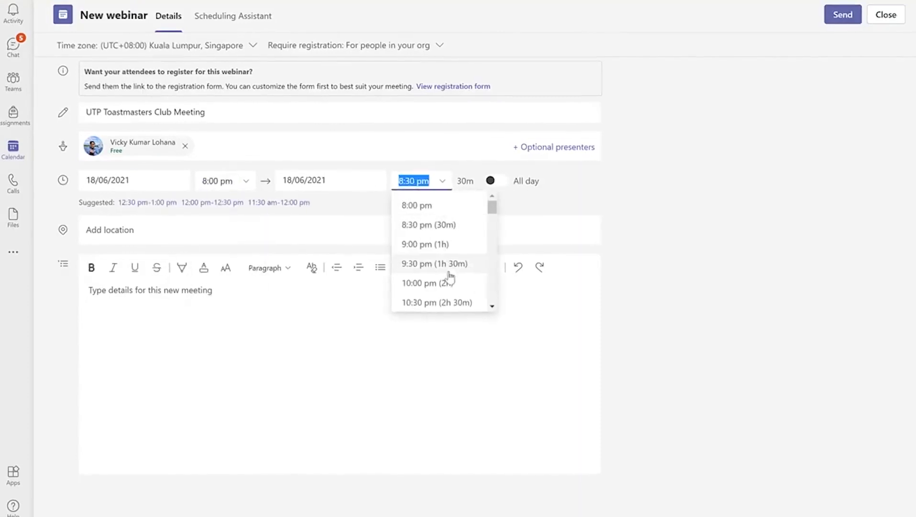
pyautogui.click(454, 283)
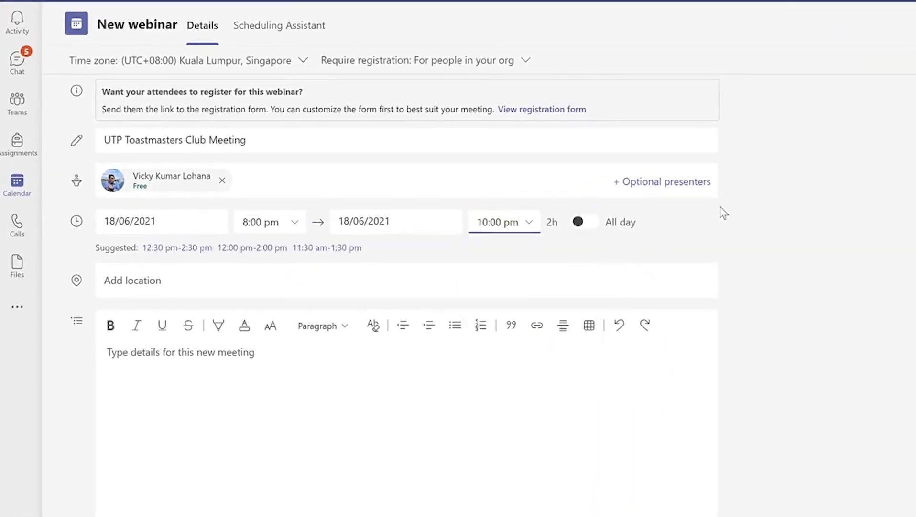
pyautogui.click(384, 344)
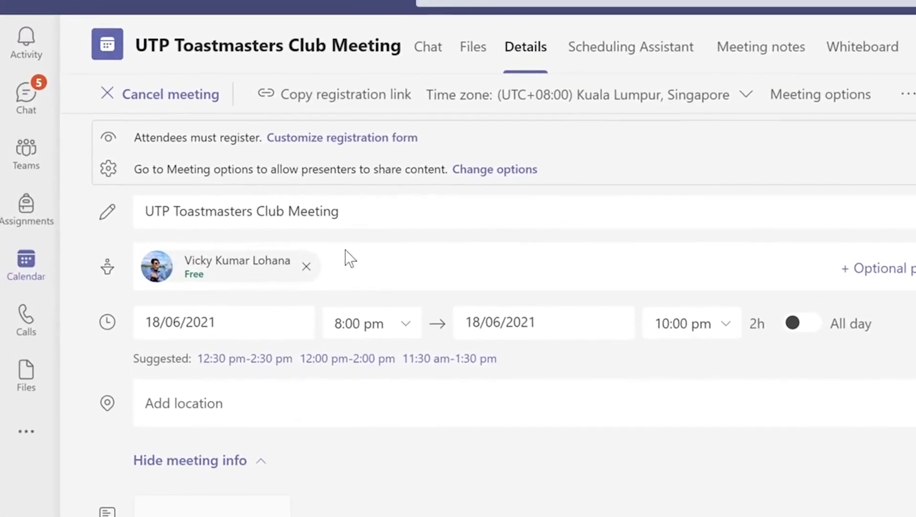
# Step: Scroll through the registration form preview, then close it to return to the details page
pyautogui.click(354, 139)
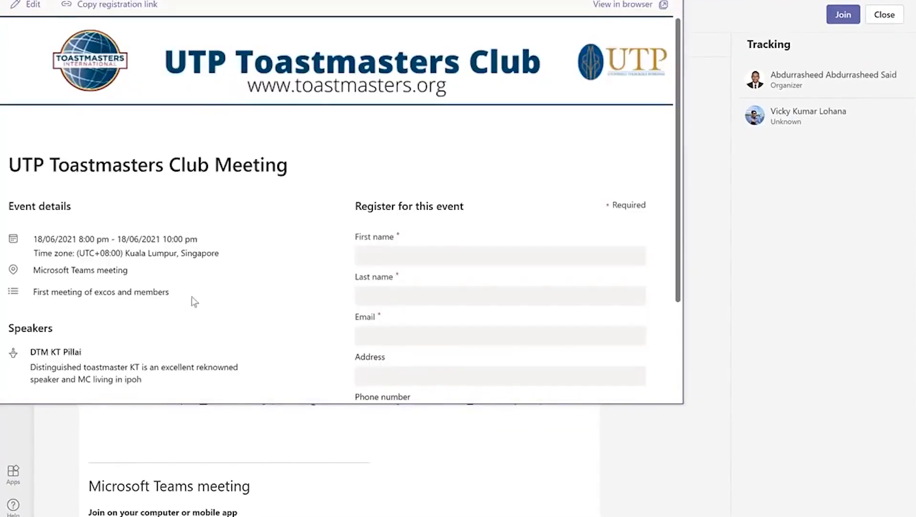
pyautogui.scroll(-3, 210, 258)
pyautogui.scroll(3, 213, 259)
pyautogui.scroll(-3, 215, 260)
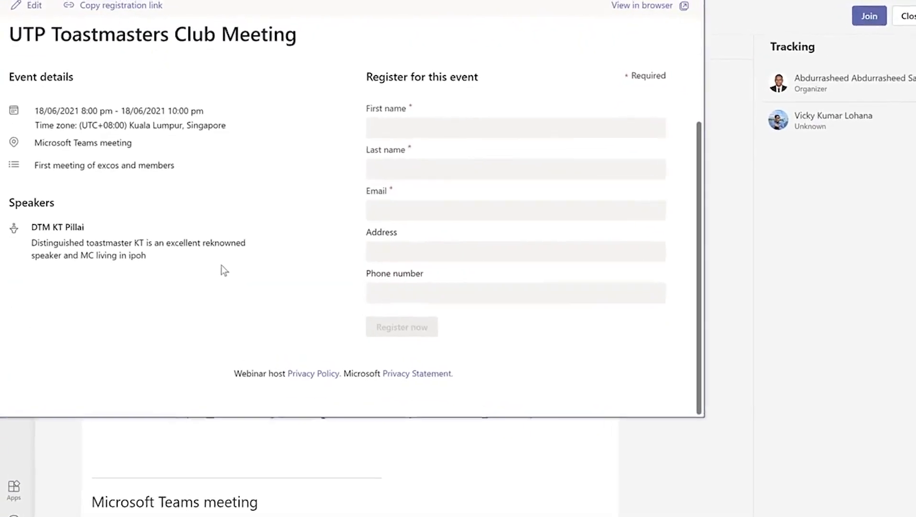
pyautogui.scroll(3, 219, 266)
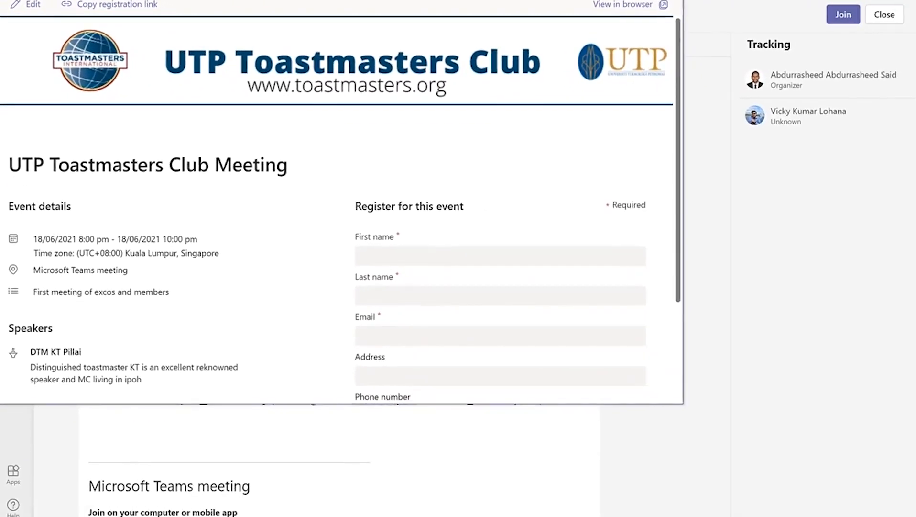
pyautogui.click(672, 0)
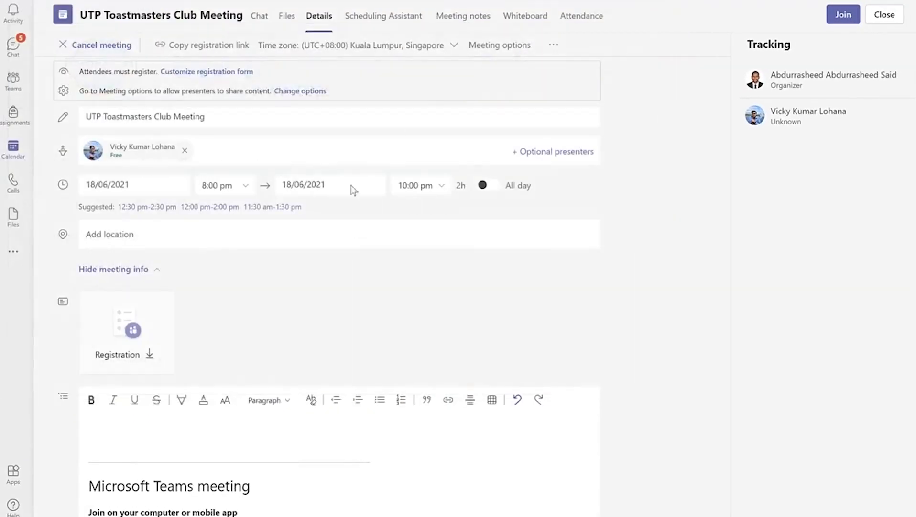